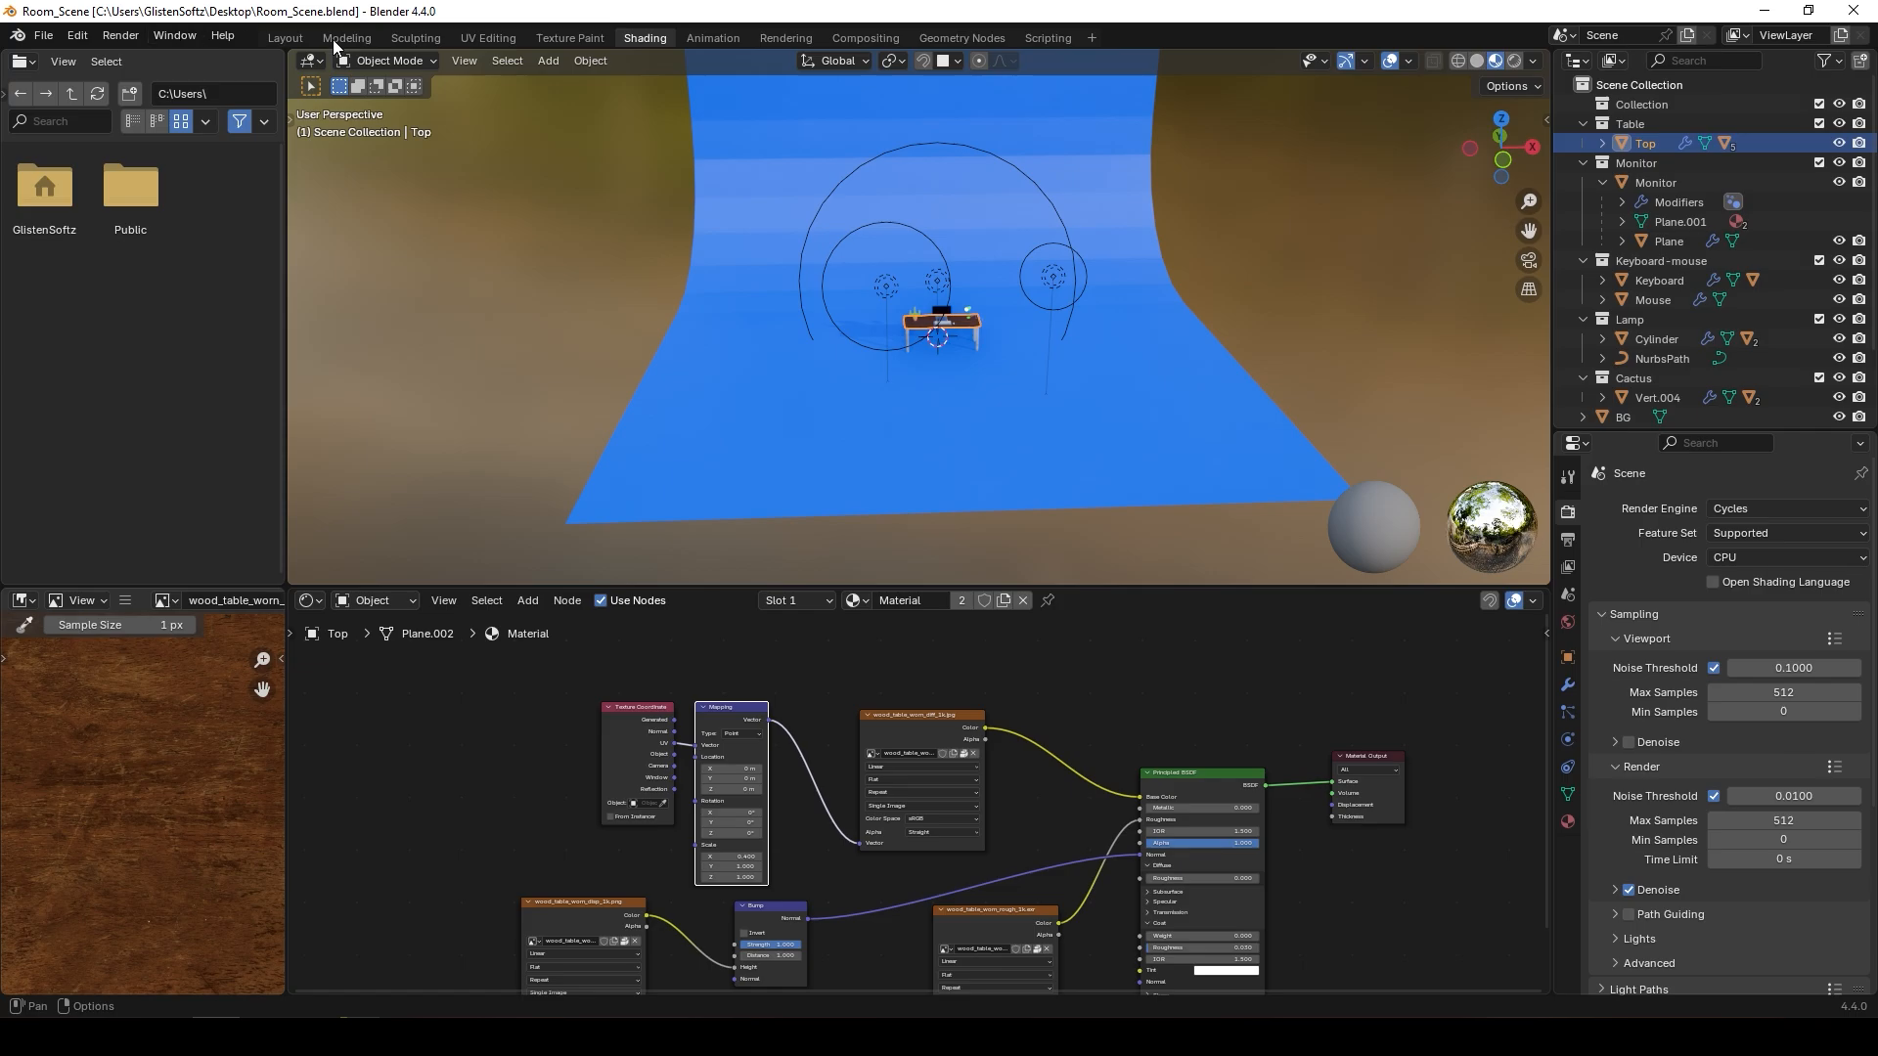
- Render a still image of the desk scene from the Layout workspace and inspect the render in progress
{"action": "left_click", "coordinate": [301, 39]}
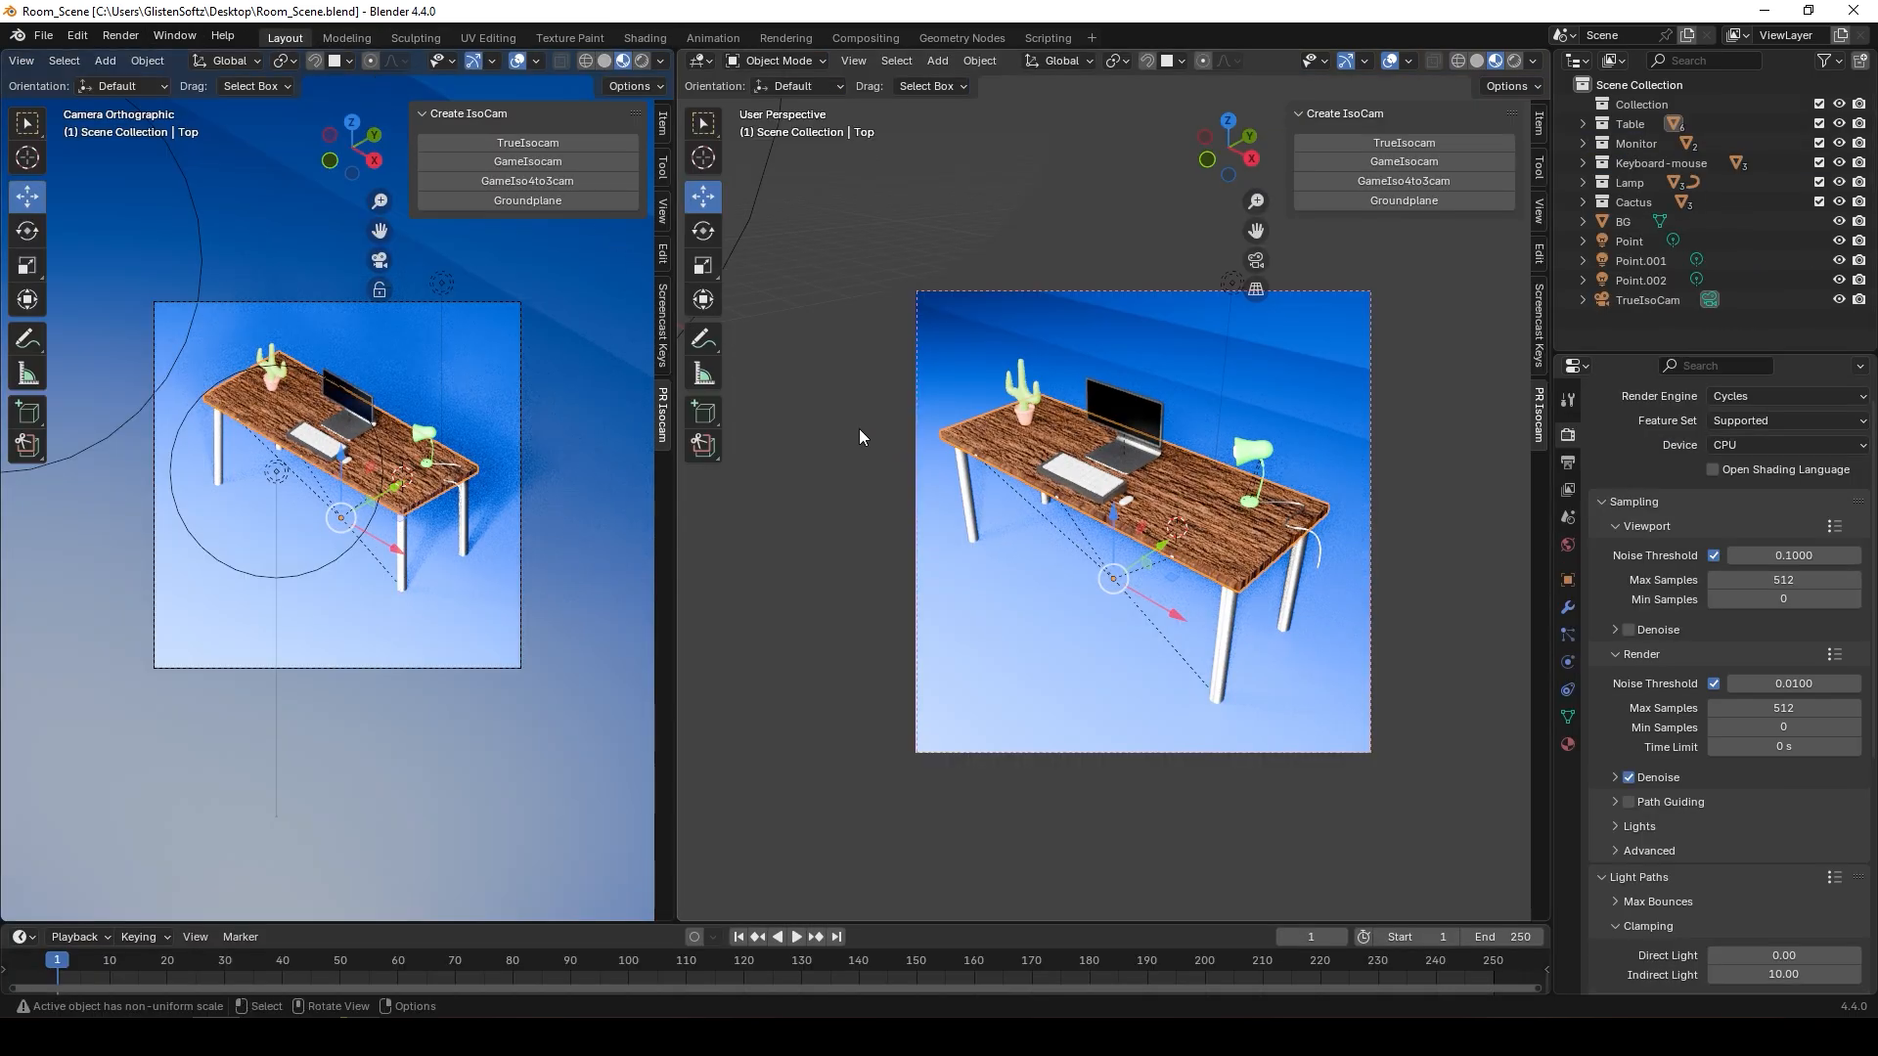
{"action": "left_click", "coordinate": [120, 36]}
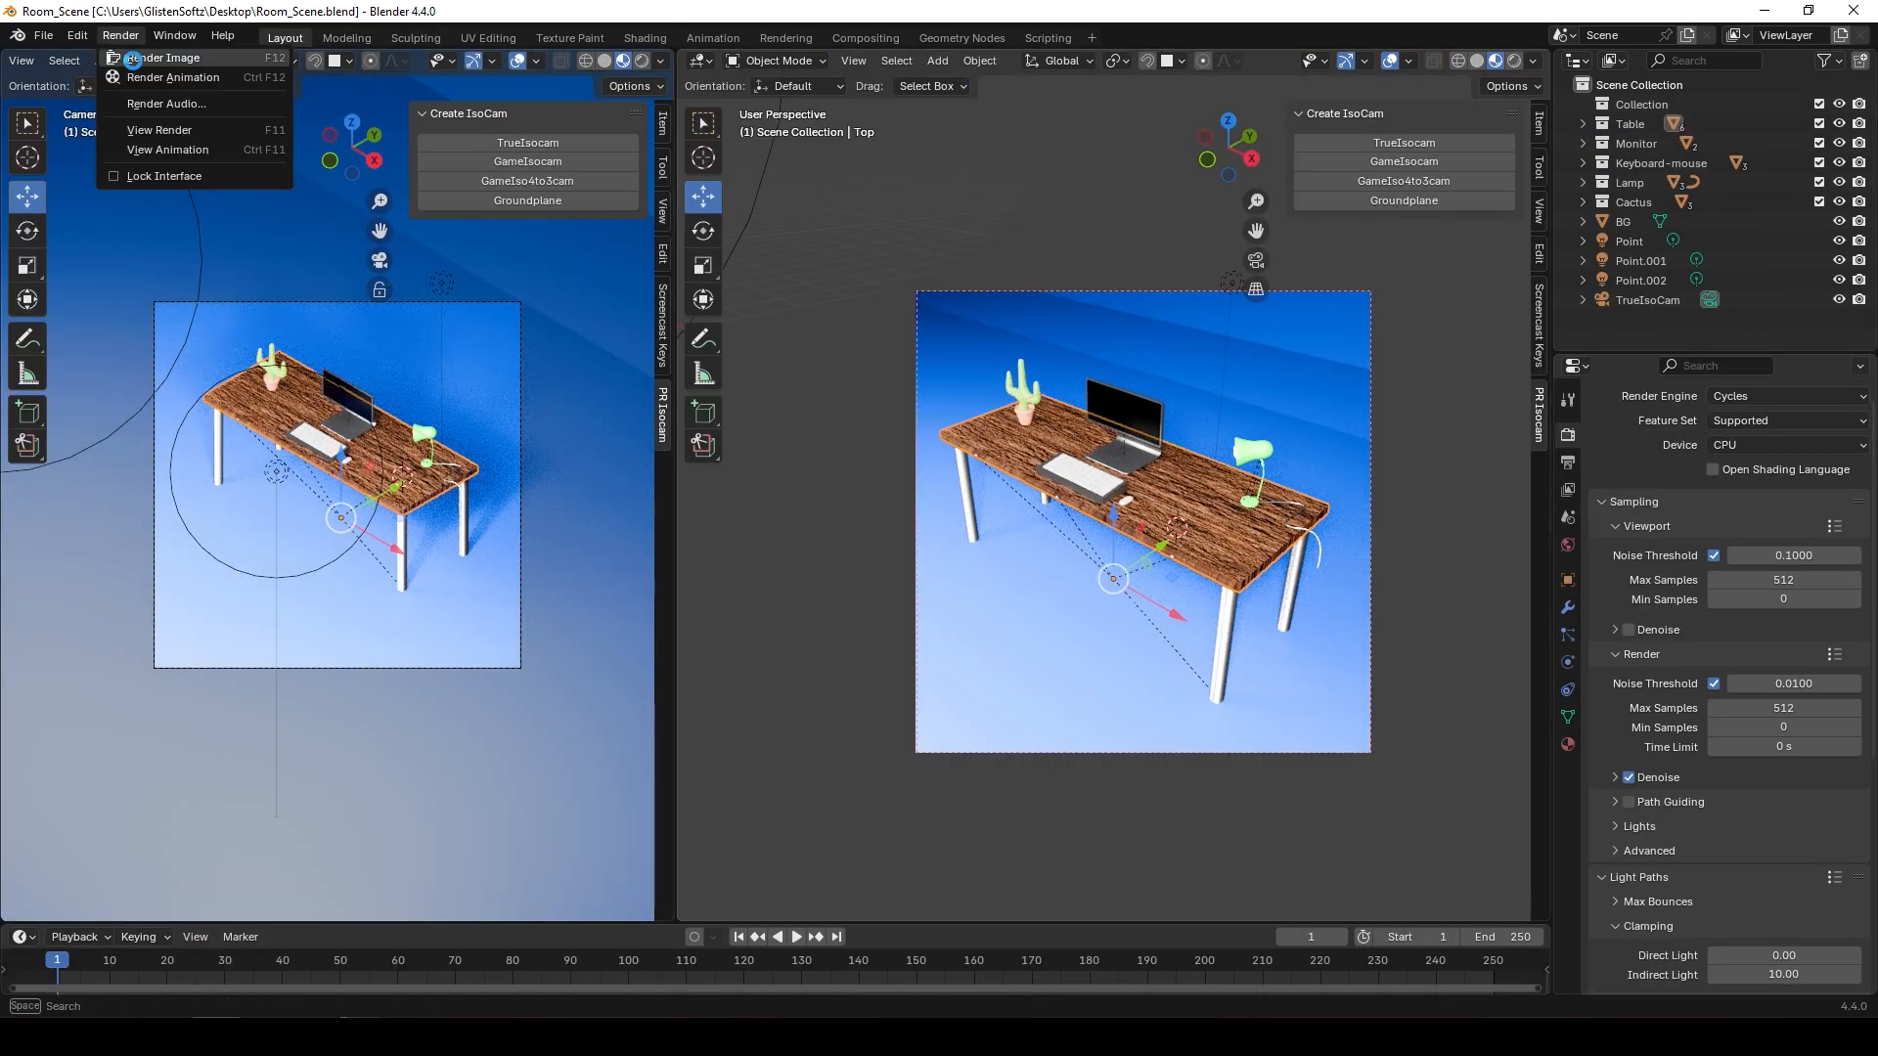
{"action": "left_click", "coordinate": [132, 59]}
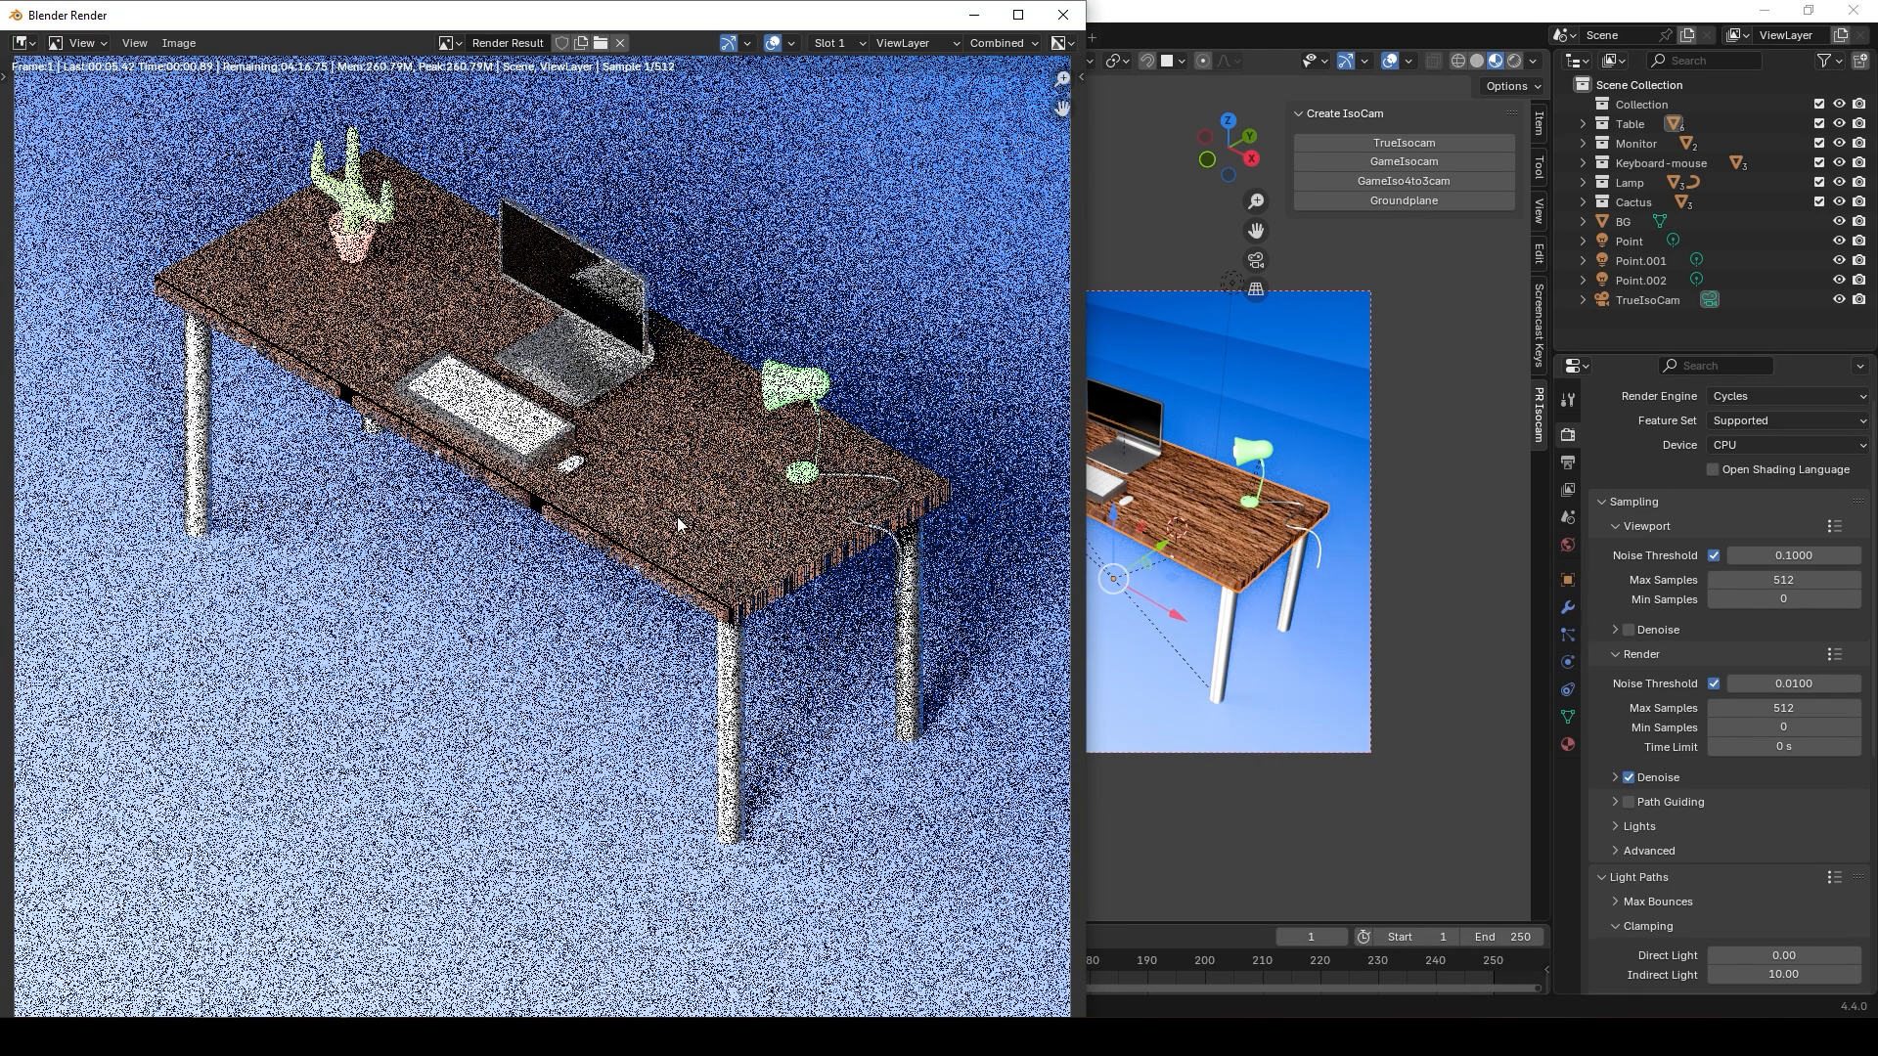
{"action": "scroll", "coordinate": [546, 942], "scroll_direction": "up", "scroll_amount": 1}
{"action": "scroll", "coordinate": [677, 526], "scroll_direction": "down", "scroll_amount": 2}
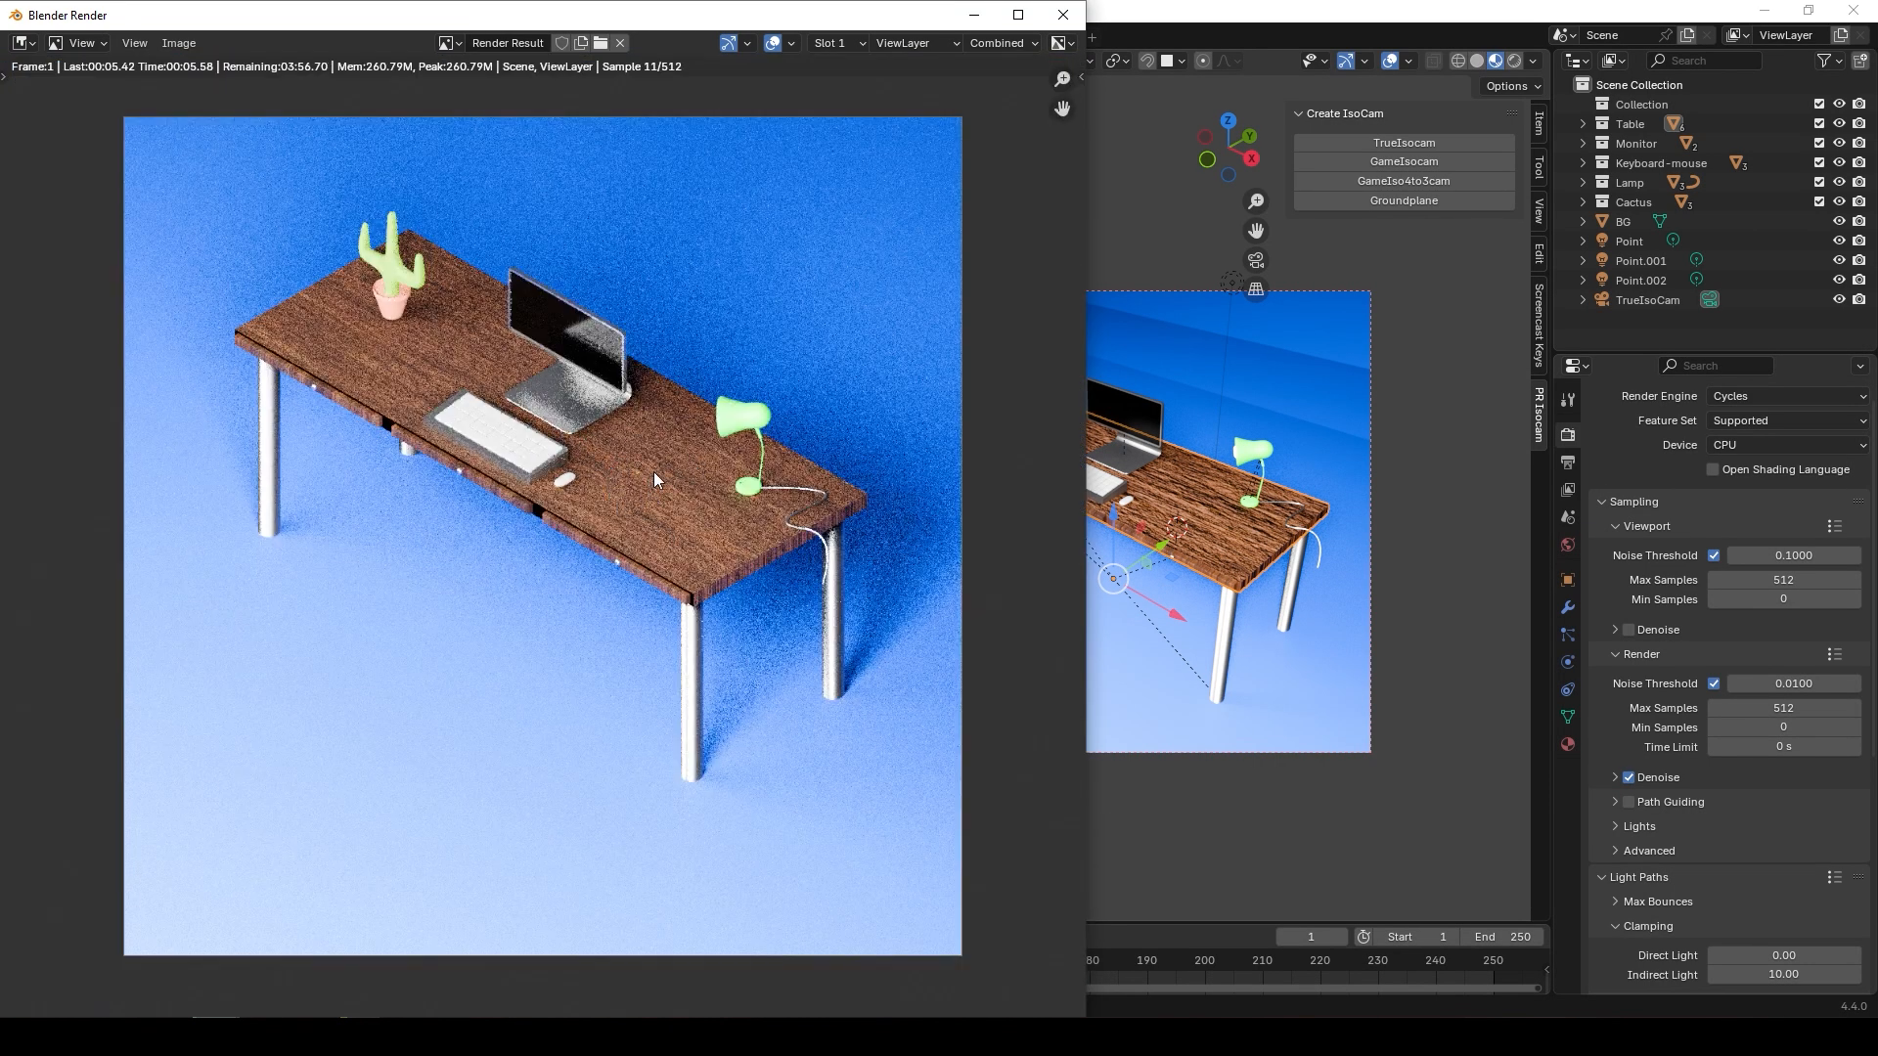
{"action": "scroll", "coordinate": [634, 468], "scroll_direction": "up", "scroll_amount": 2}
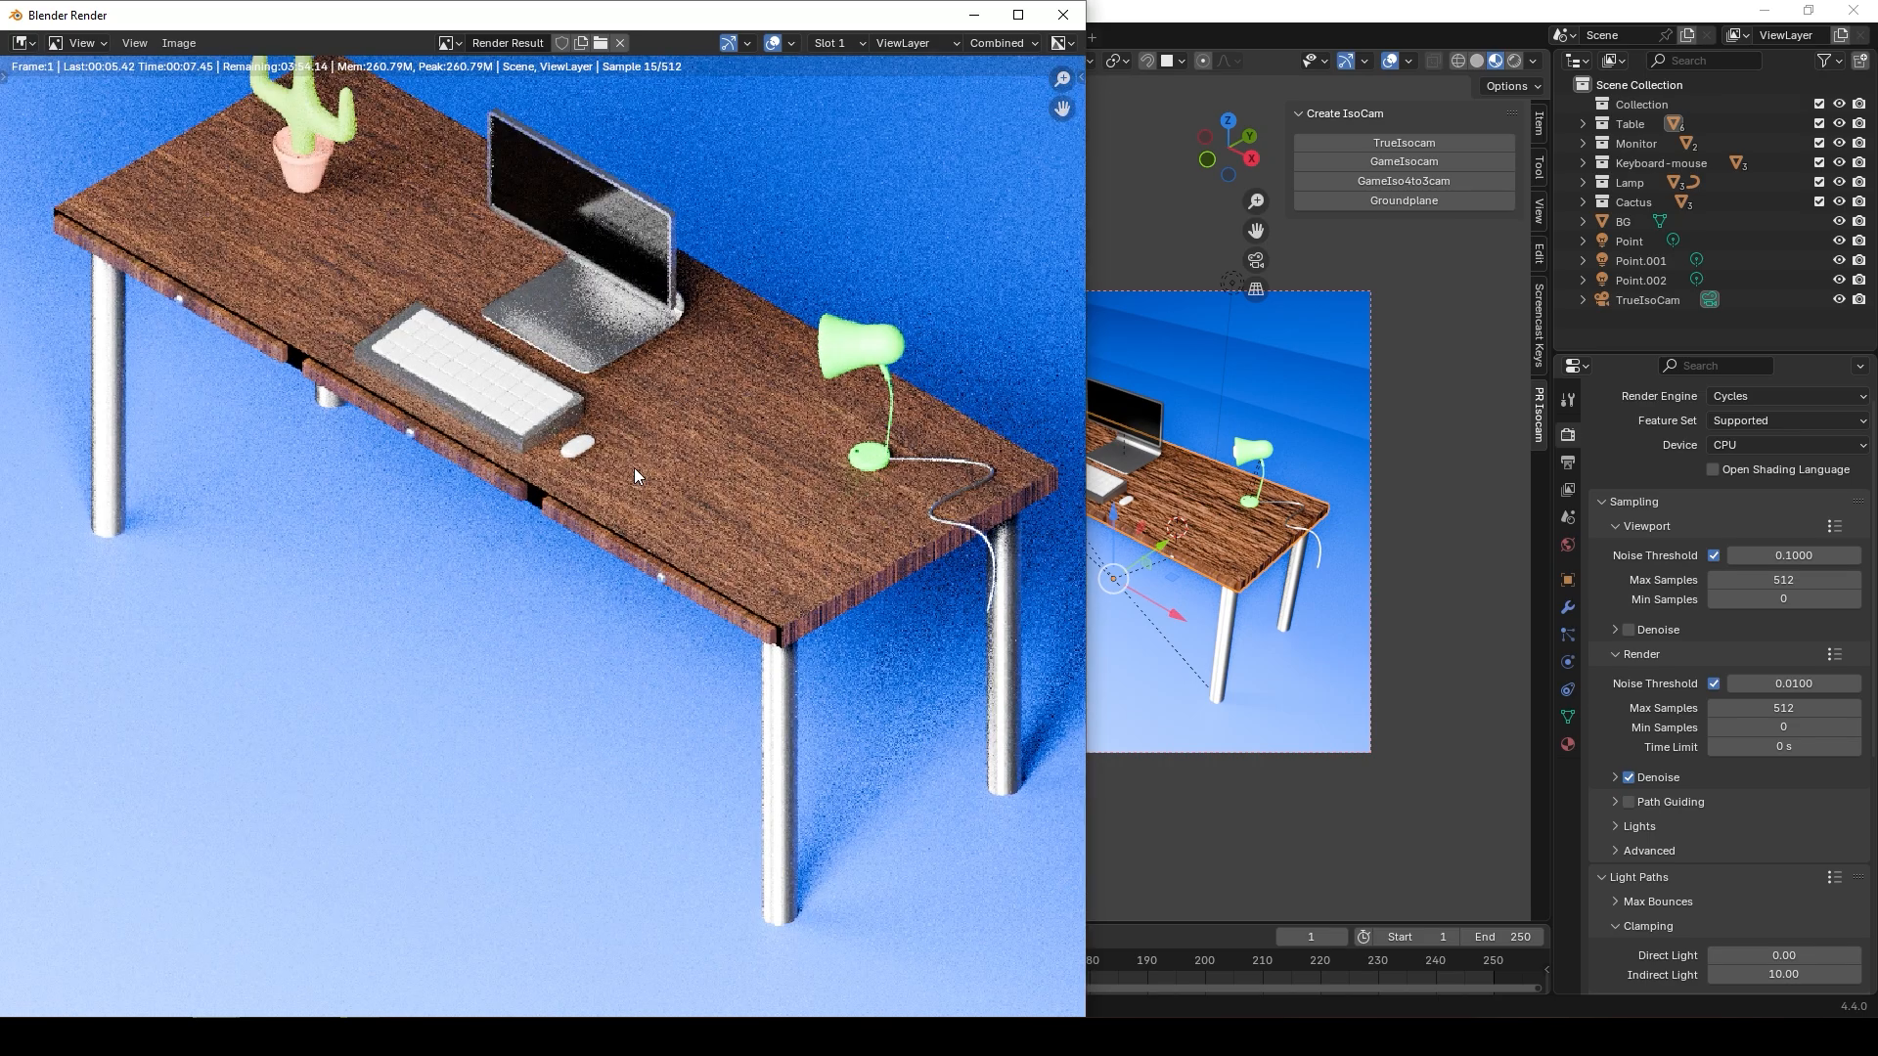
{"action": "scroll", "coordinate": [633, 468], "scroll_direction": "down", "scroll_amount": 3}
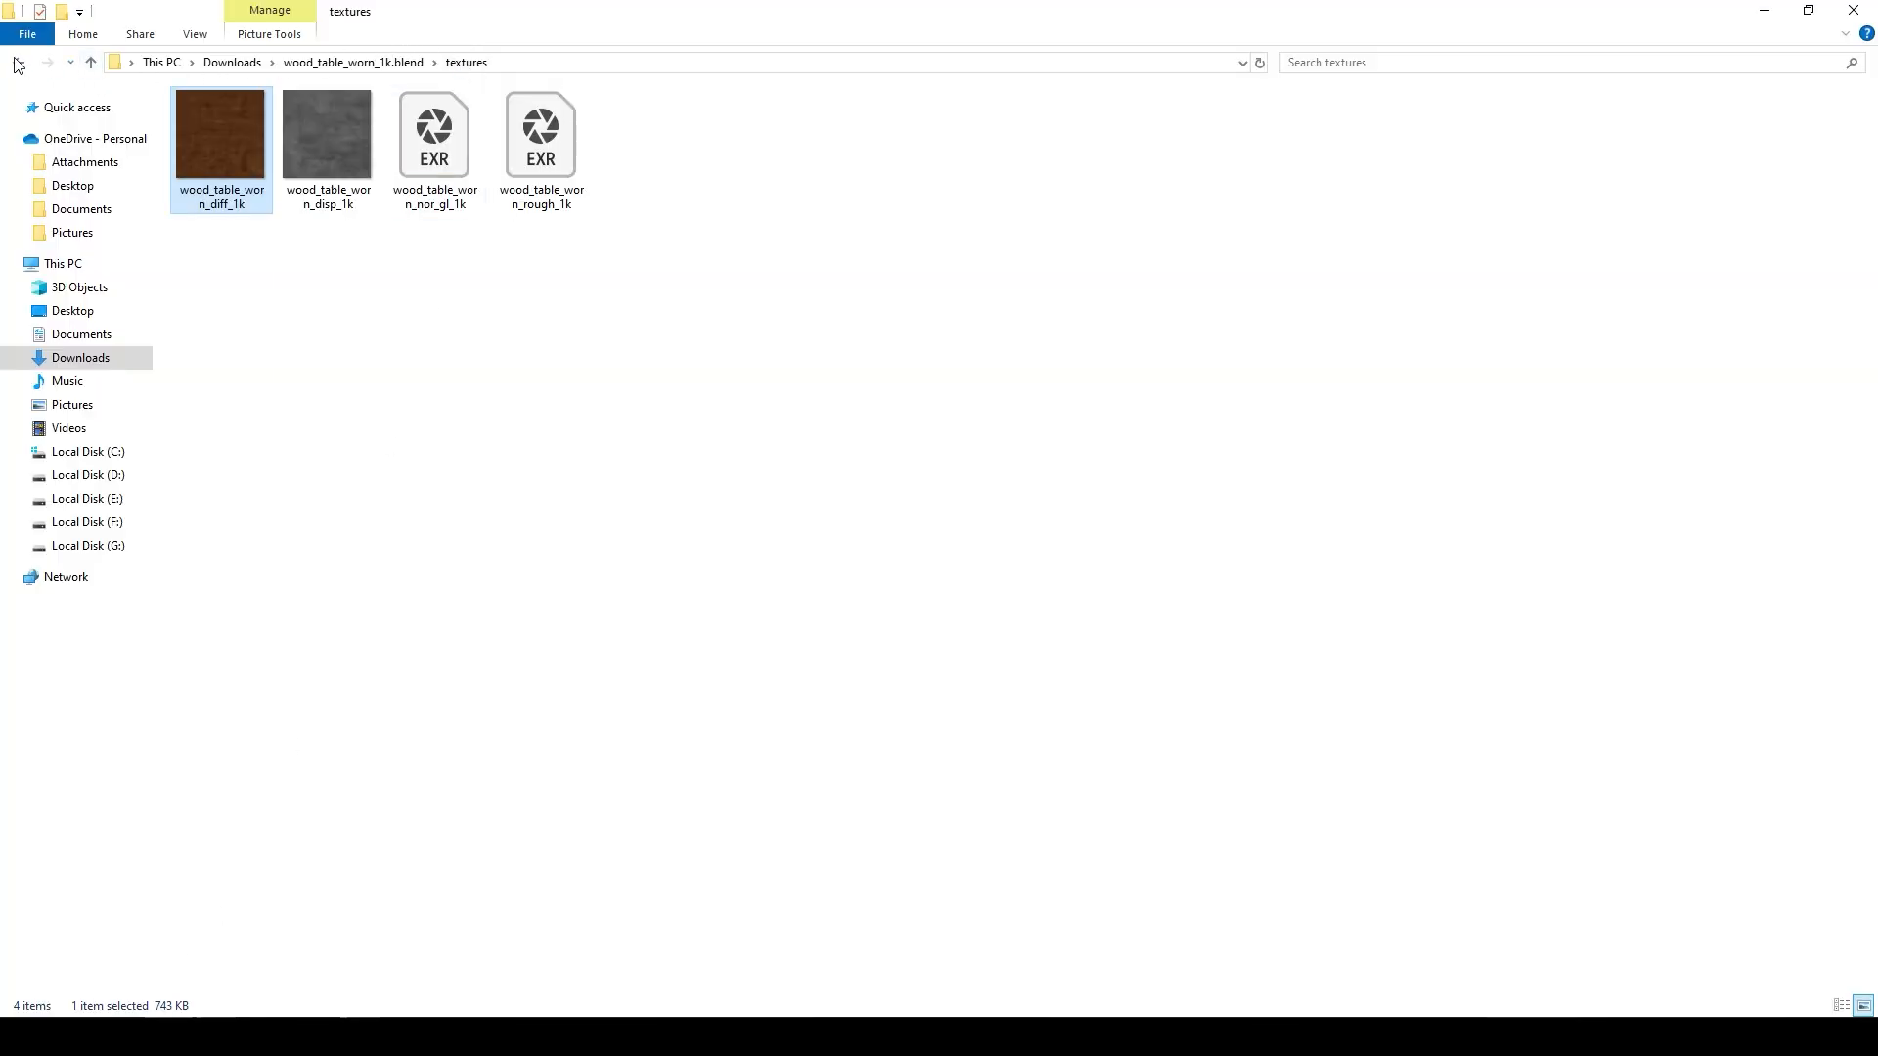
- Look through the wood_table_worn_1k.blend download folder and its textures subfolder in File Explorer, and close the window
{"action": "left_click", "coordinate": [18, 62]}
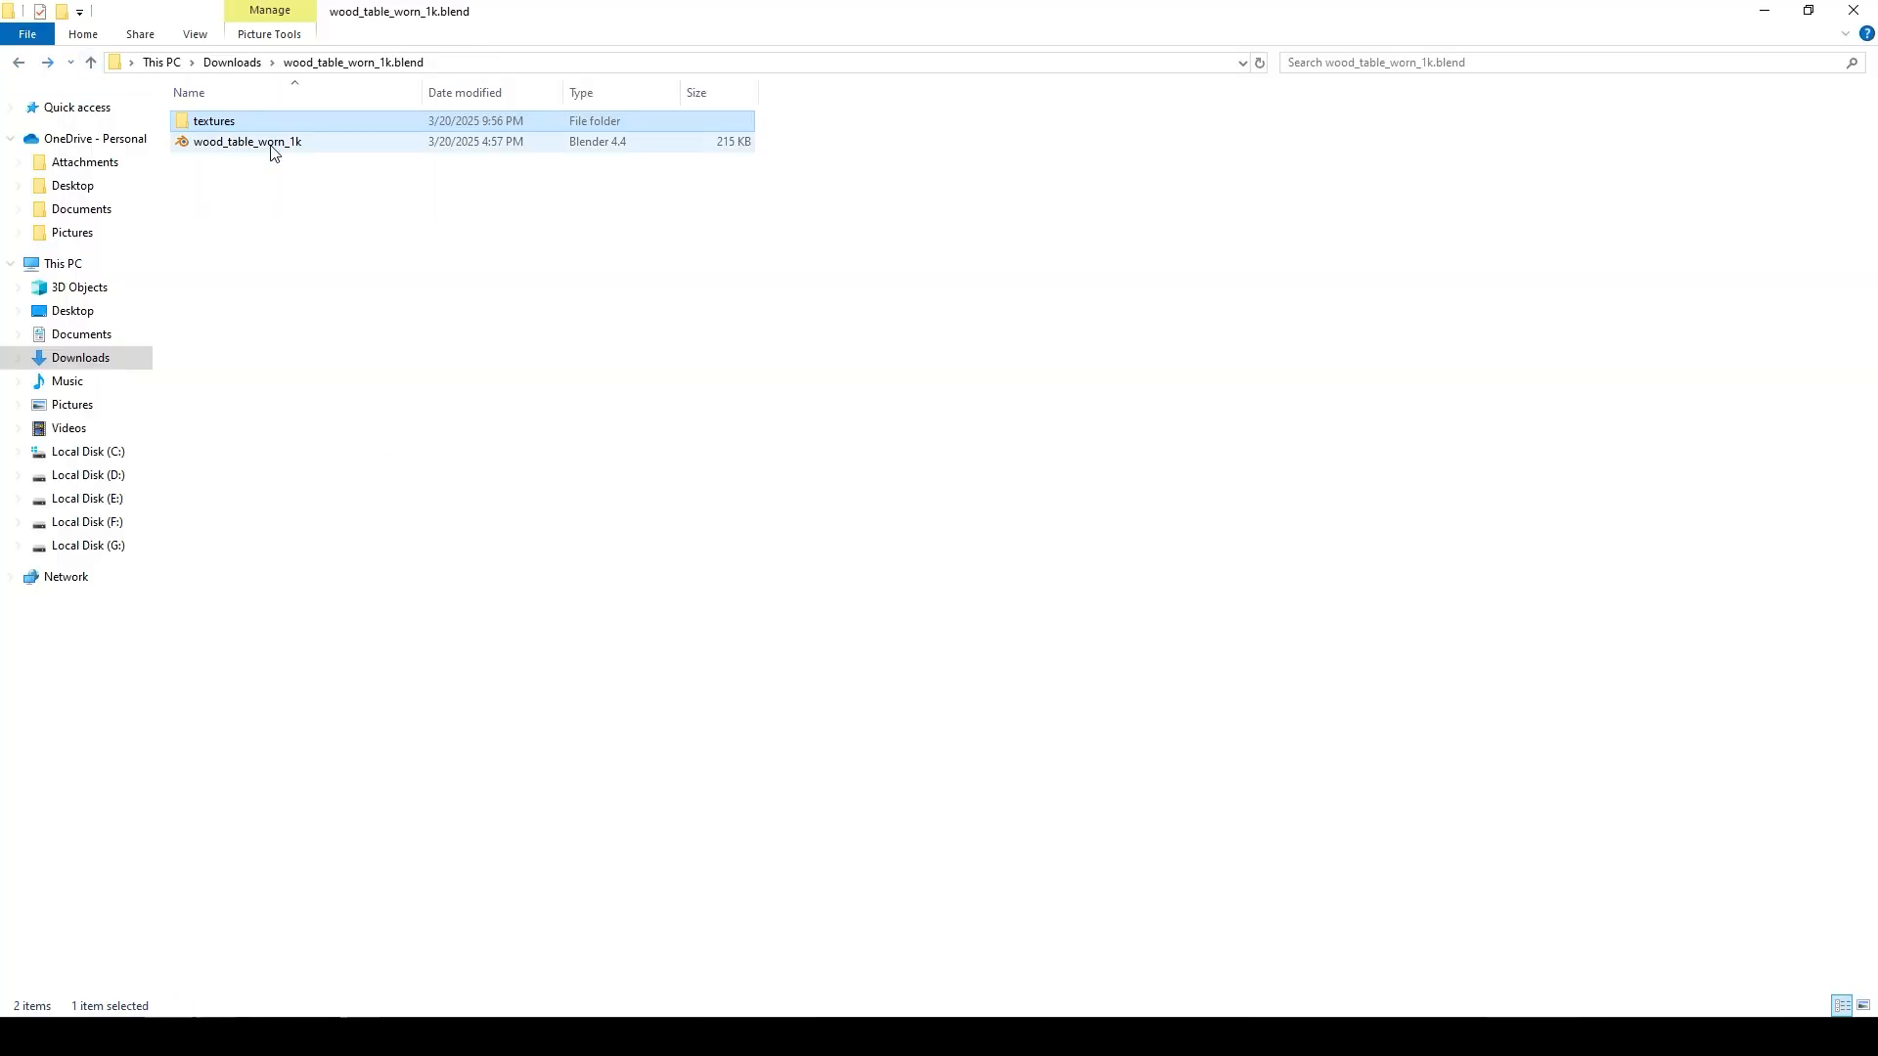
{"action": "left_click", "coordinate": [19, 62]}
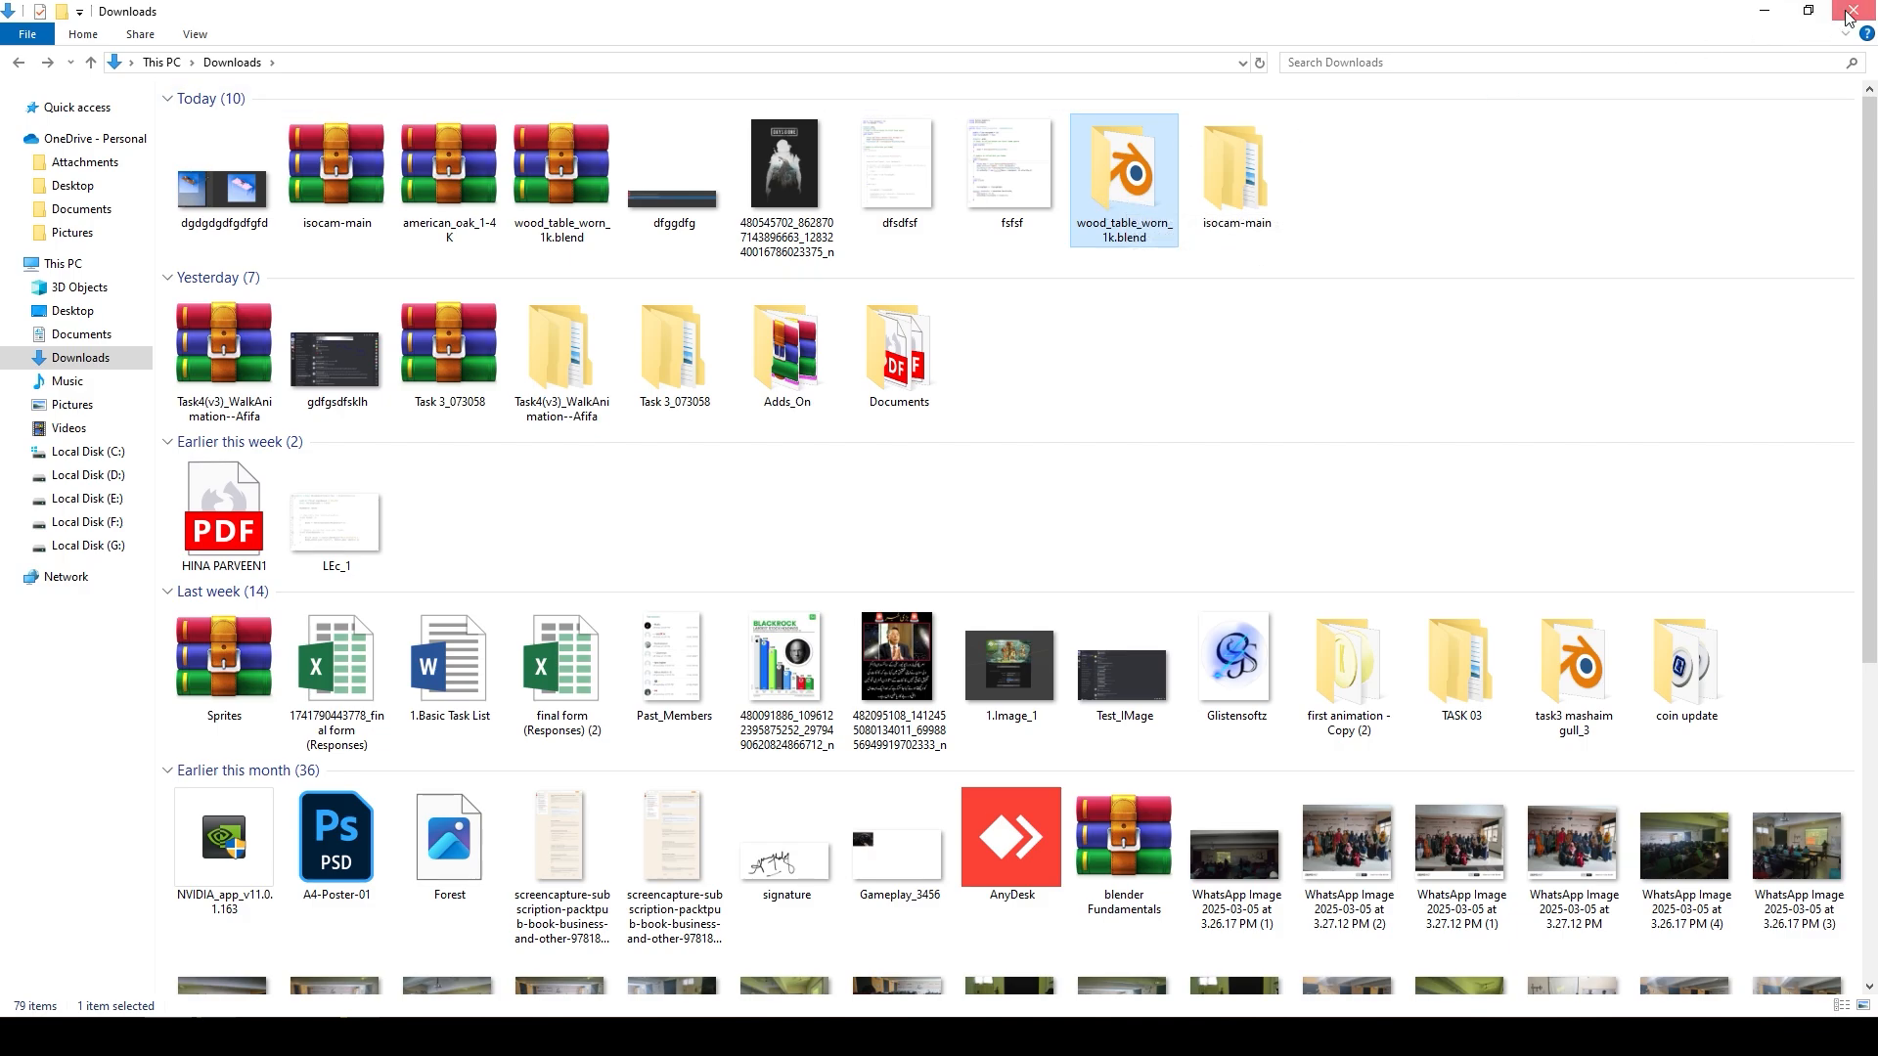
{"action": "double_click", "coordinate": [1122, 166]}
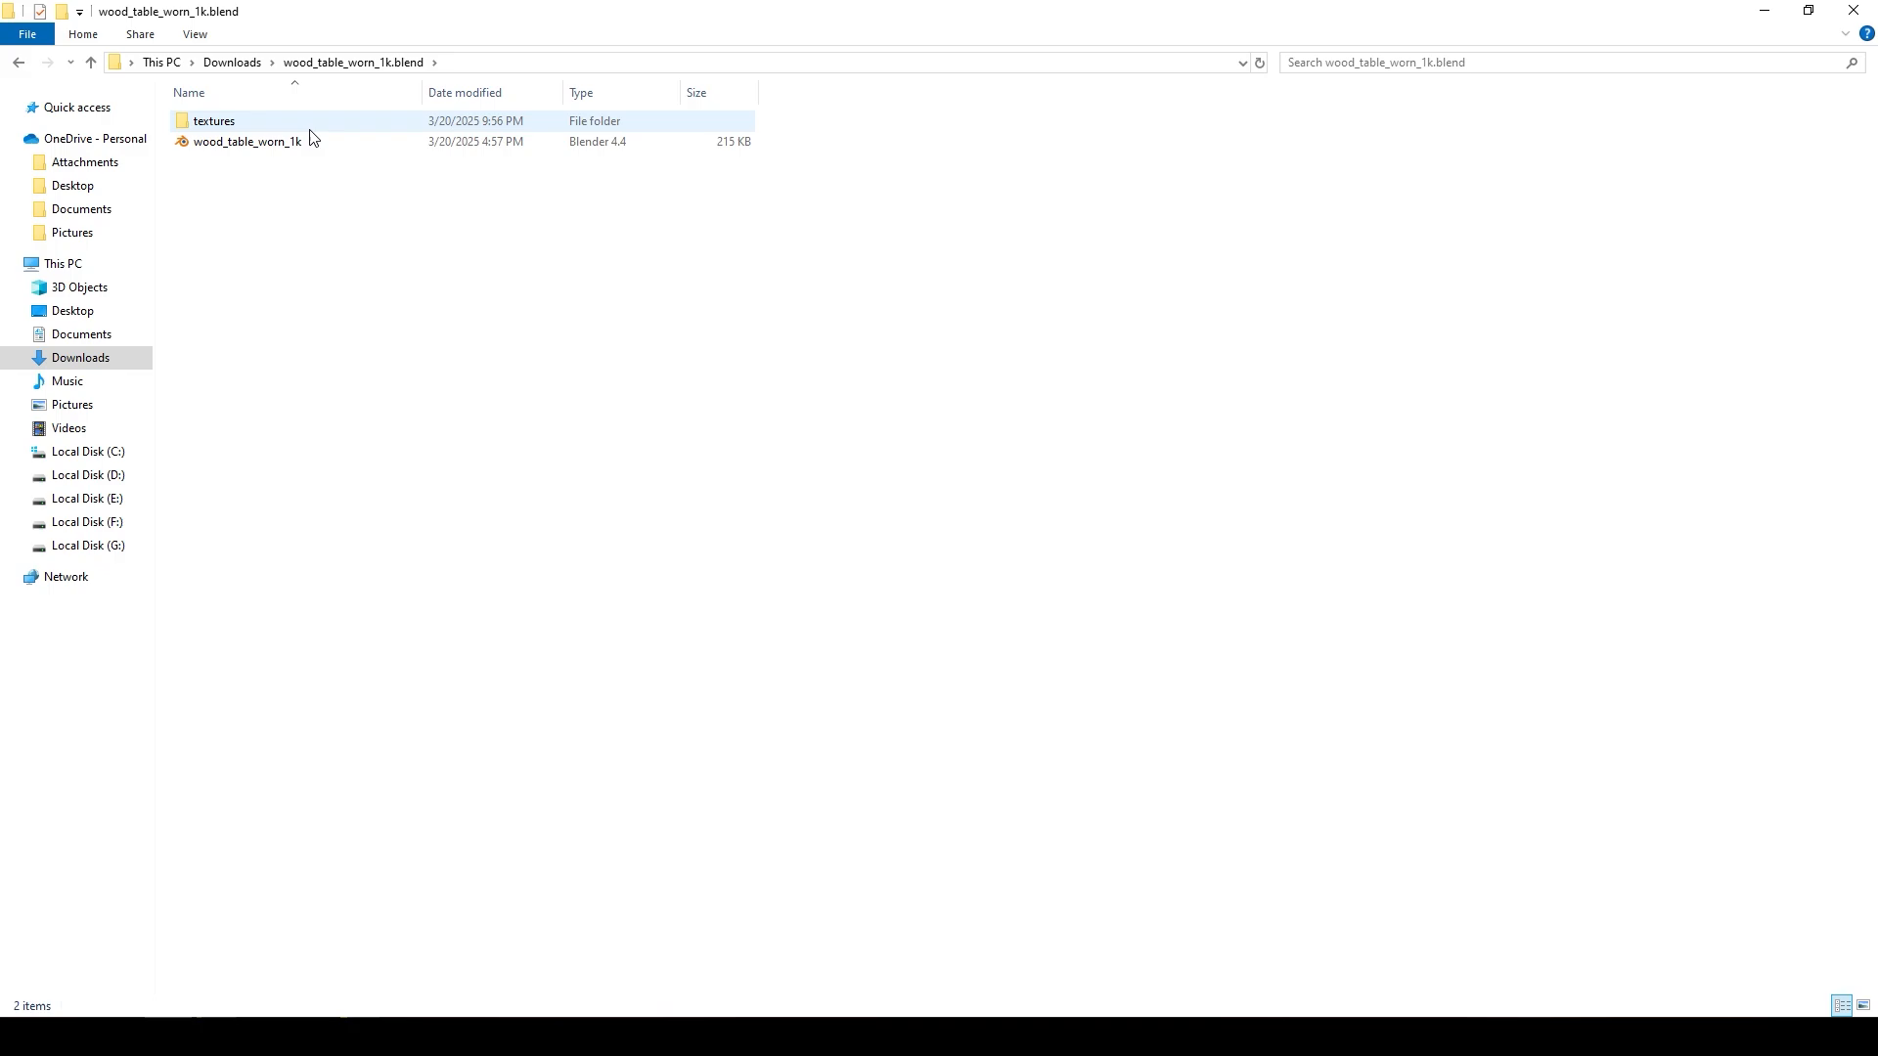
{"action": "double_click", "coordinate": [208, 122]}
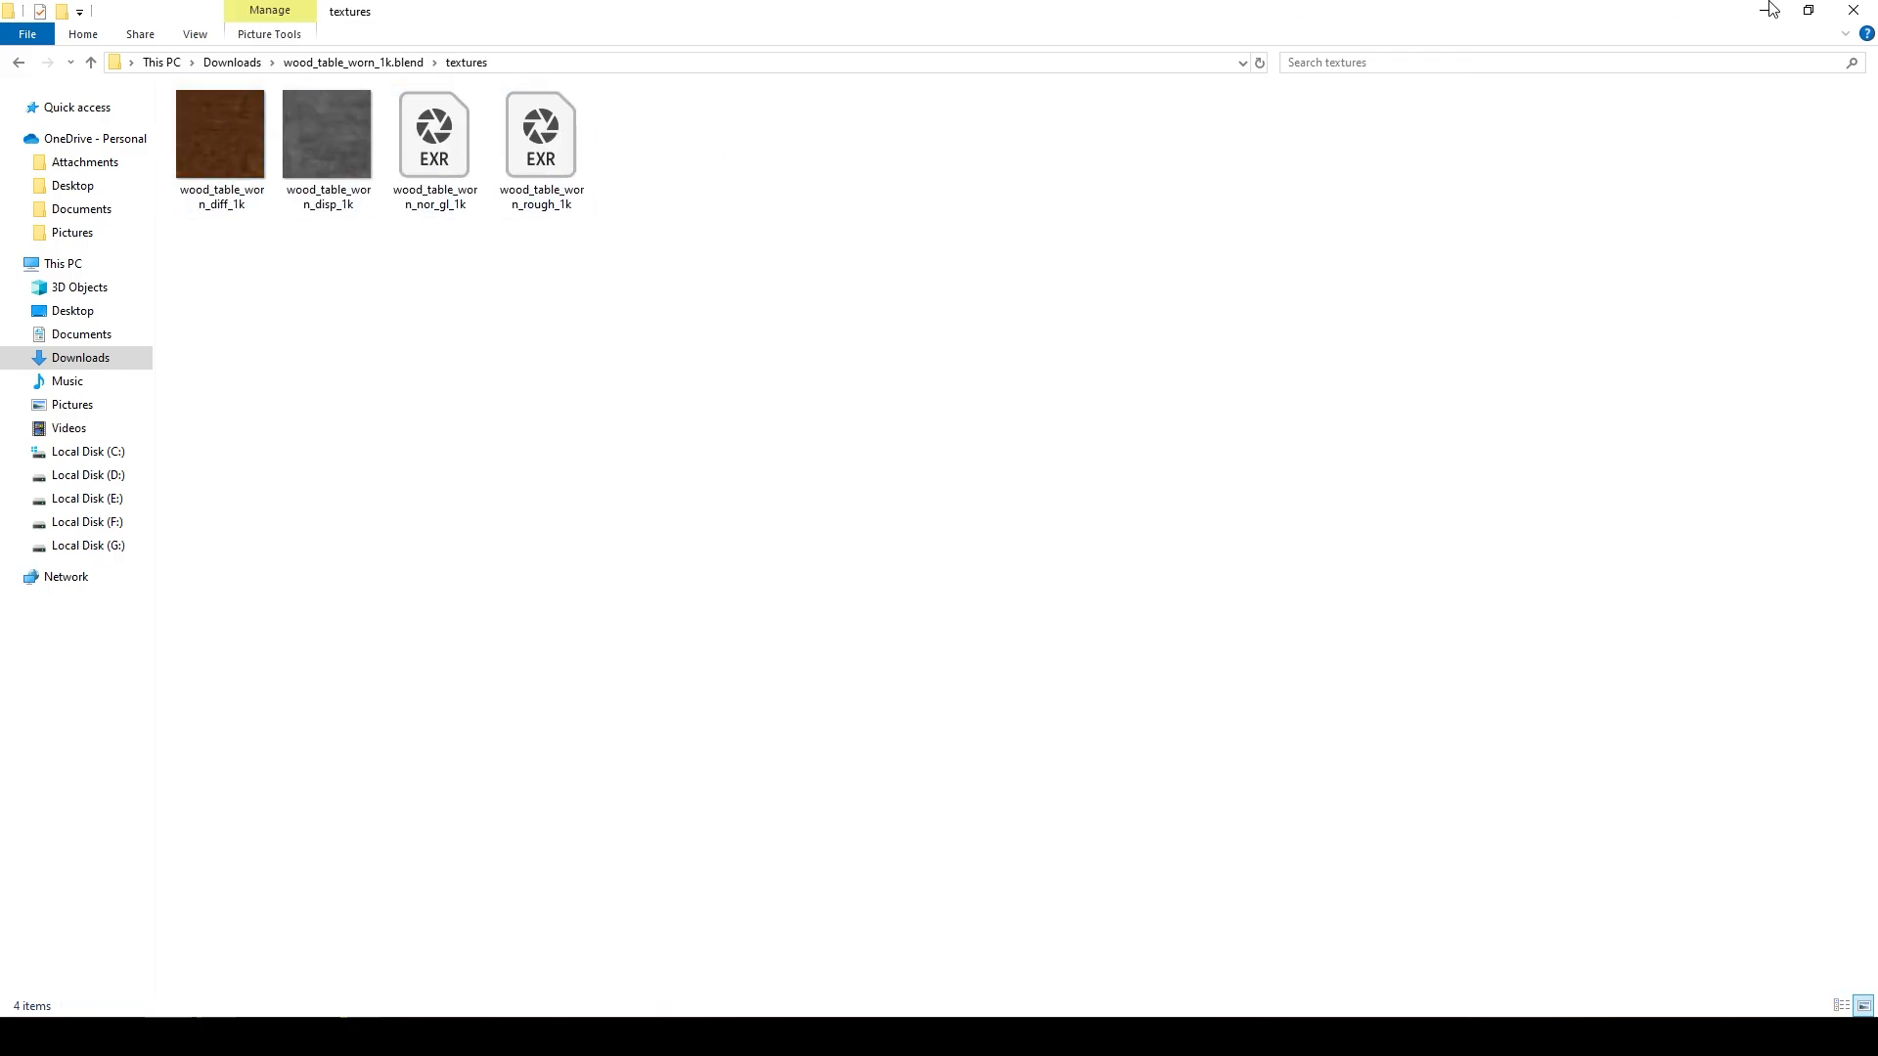
{"action": "left_click", "coordinate": [1856, 10]}
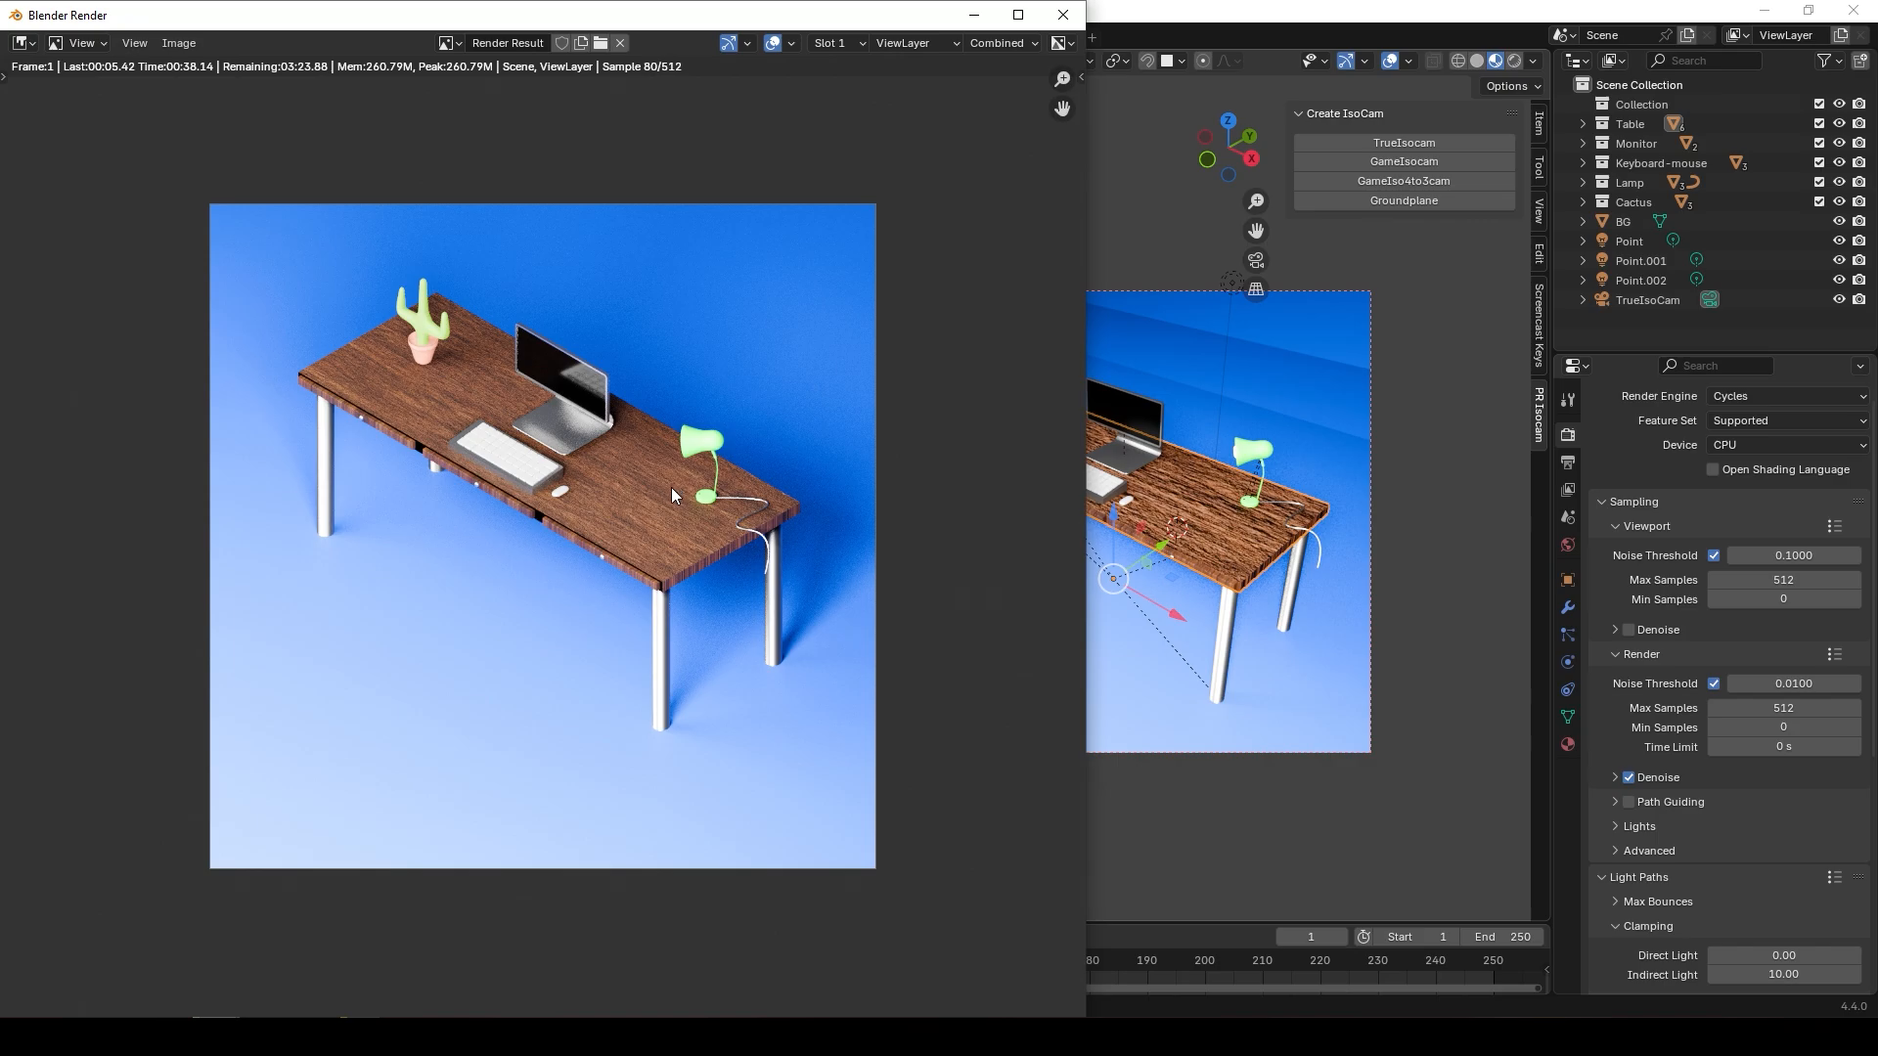
- Examine the wood texture of the tabletop and drawer edges up close in the render
{"action": "scroll", "coordinate": [671, 487], "scroll_direction": "up", "scroll_amount": 5}
{"action": "scroll", "coordinate": [741, 507], "scroll_direction": "up", "scroll_amount": 2}
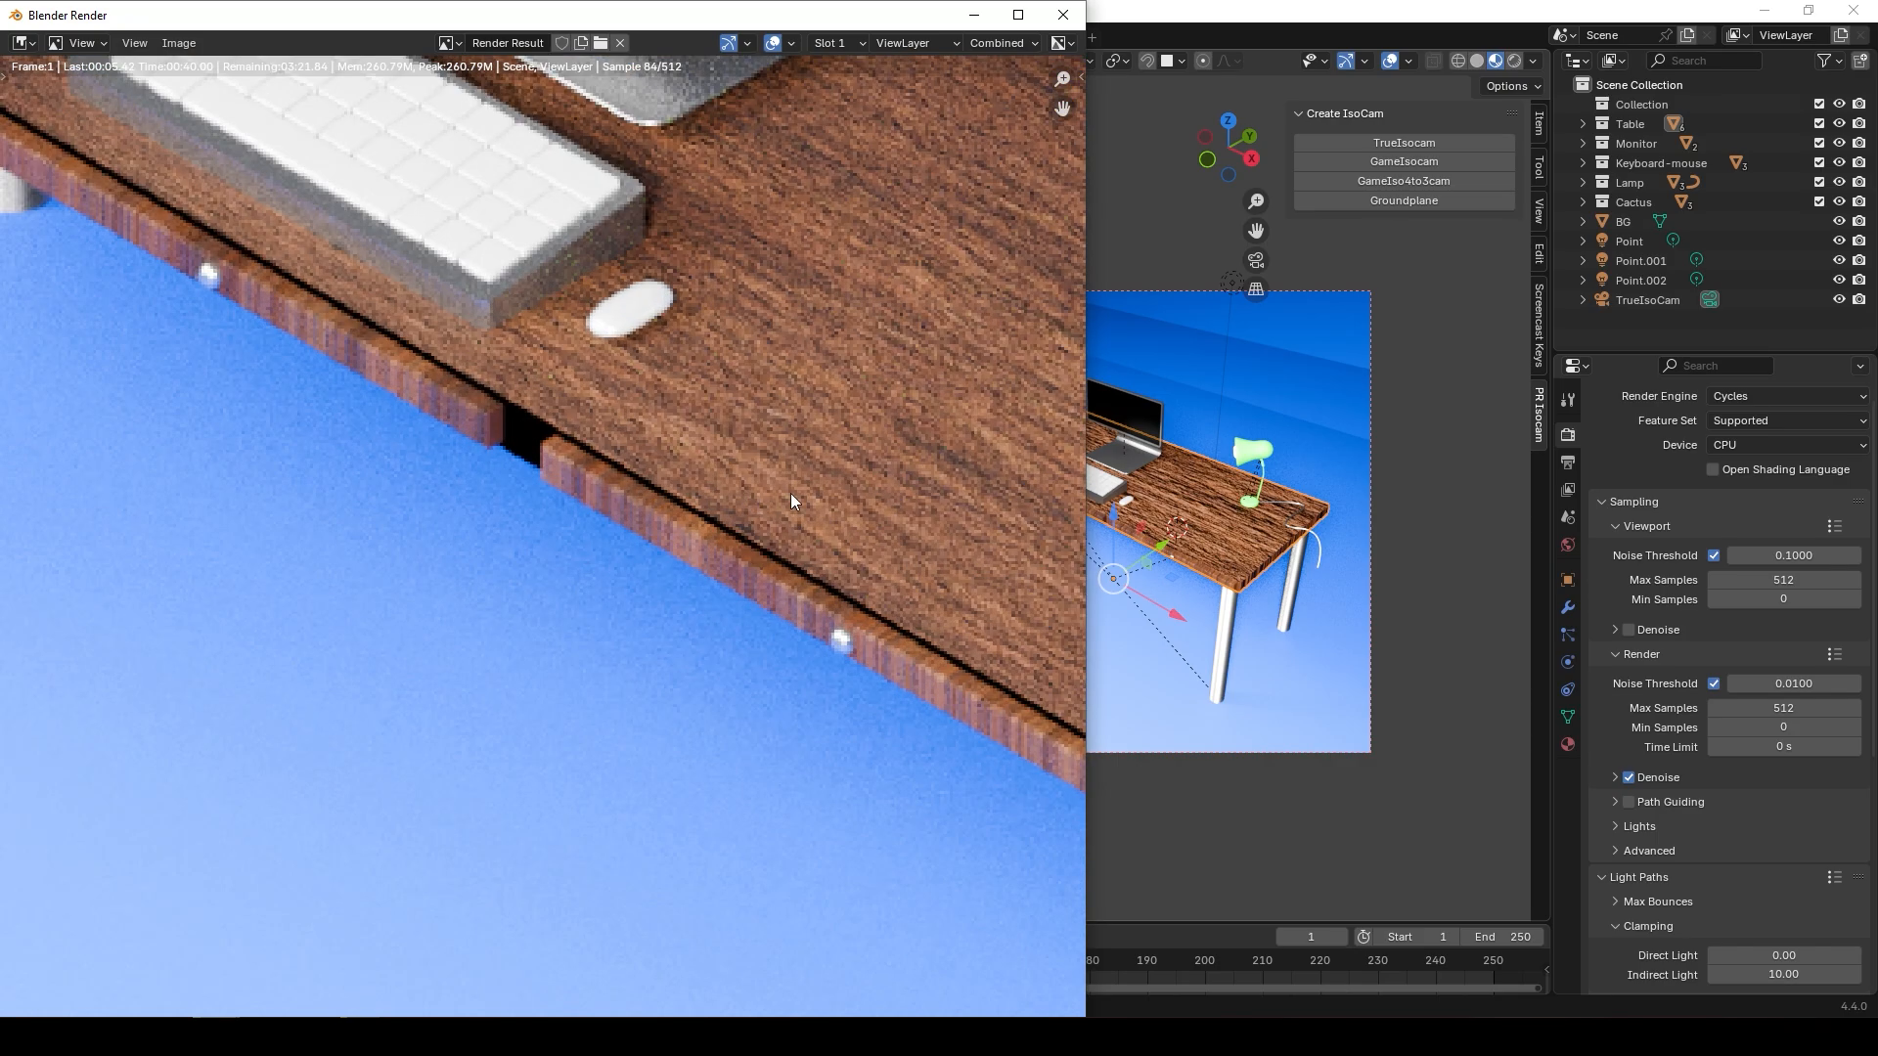
{"action": "scroll", "coordinate": [812, 474], "scroll_direction": "down", "scroll_amount": 8}
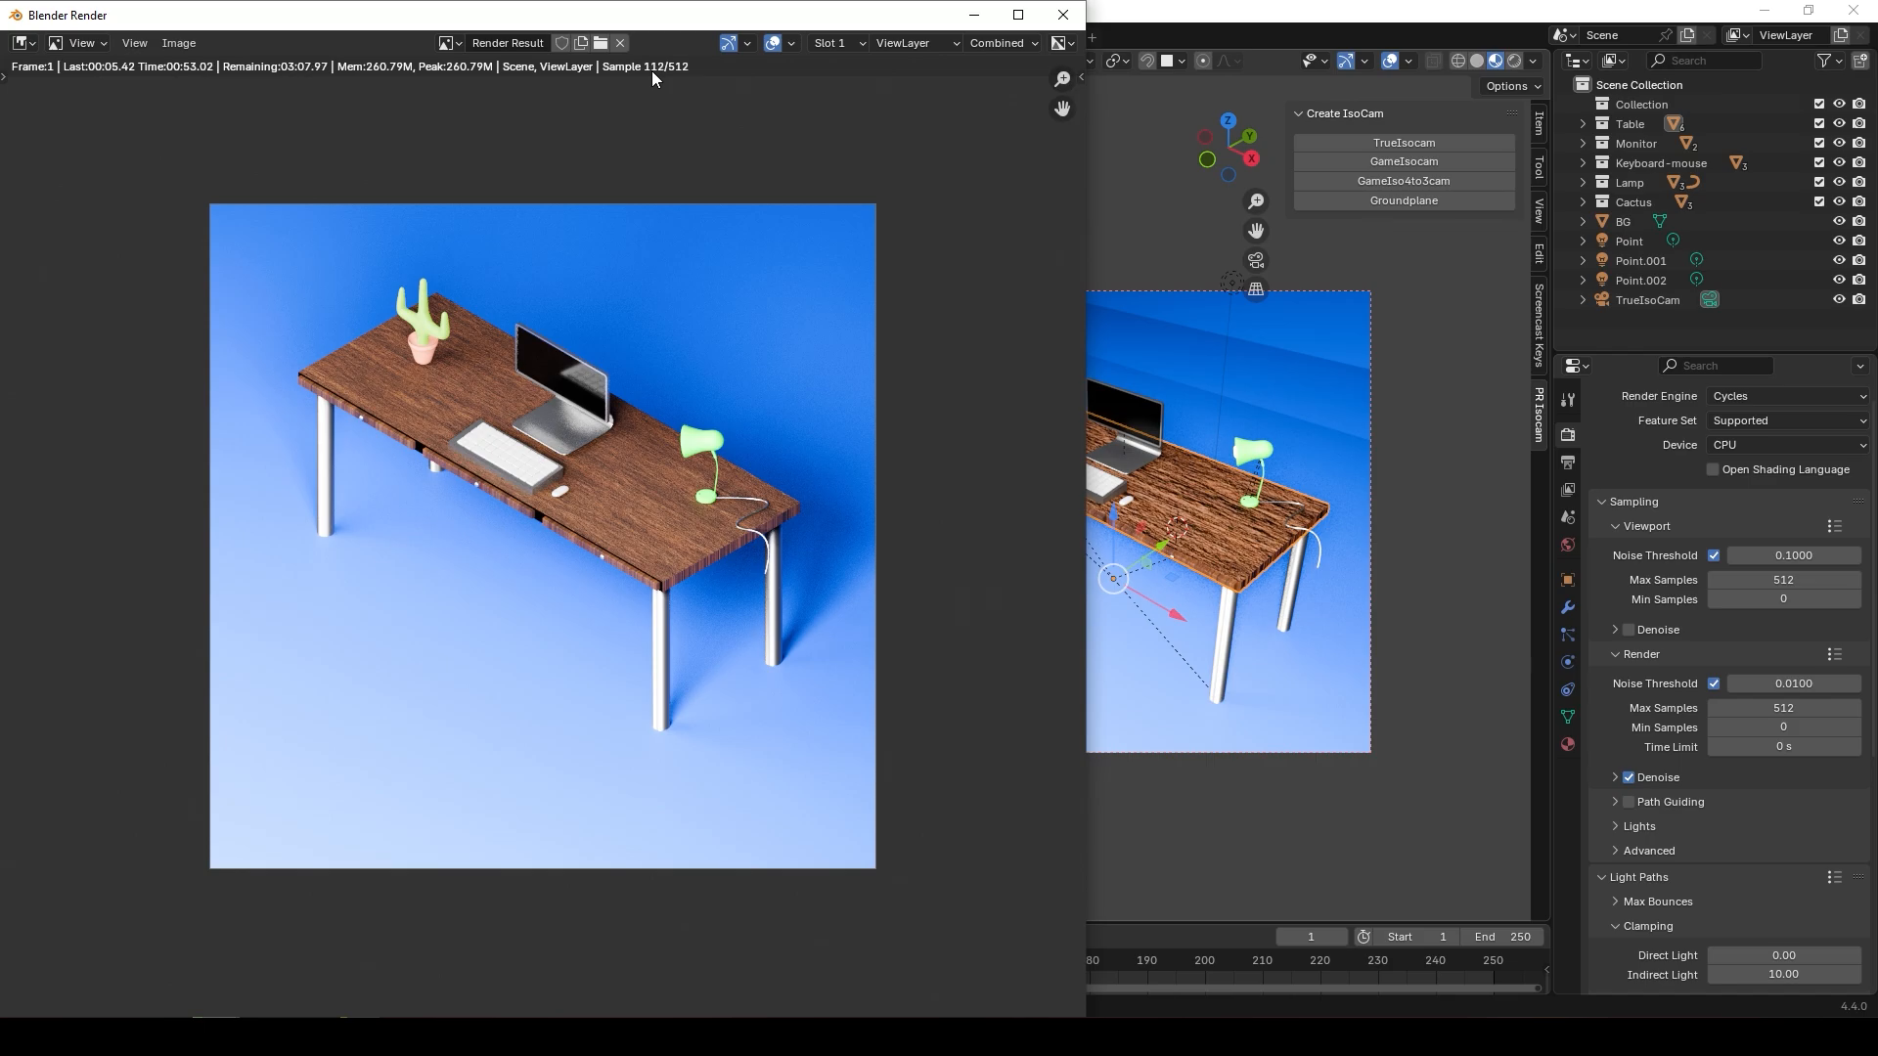
- Review the scene's output format, frame range, file and color management settings, and return to the render window
{"action": "left_click", "coordinate": [1569, 465]}
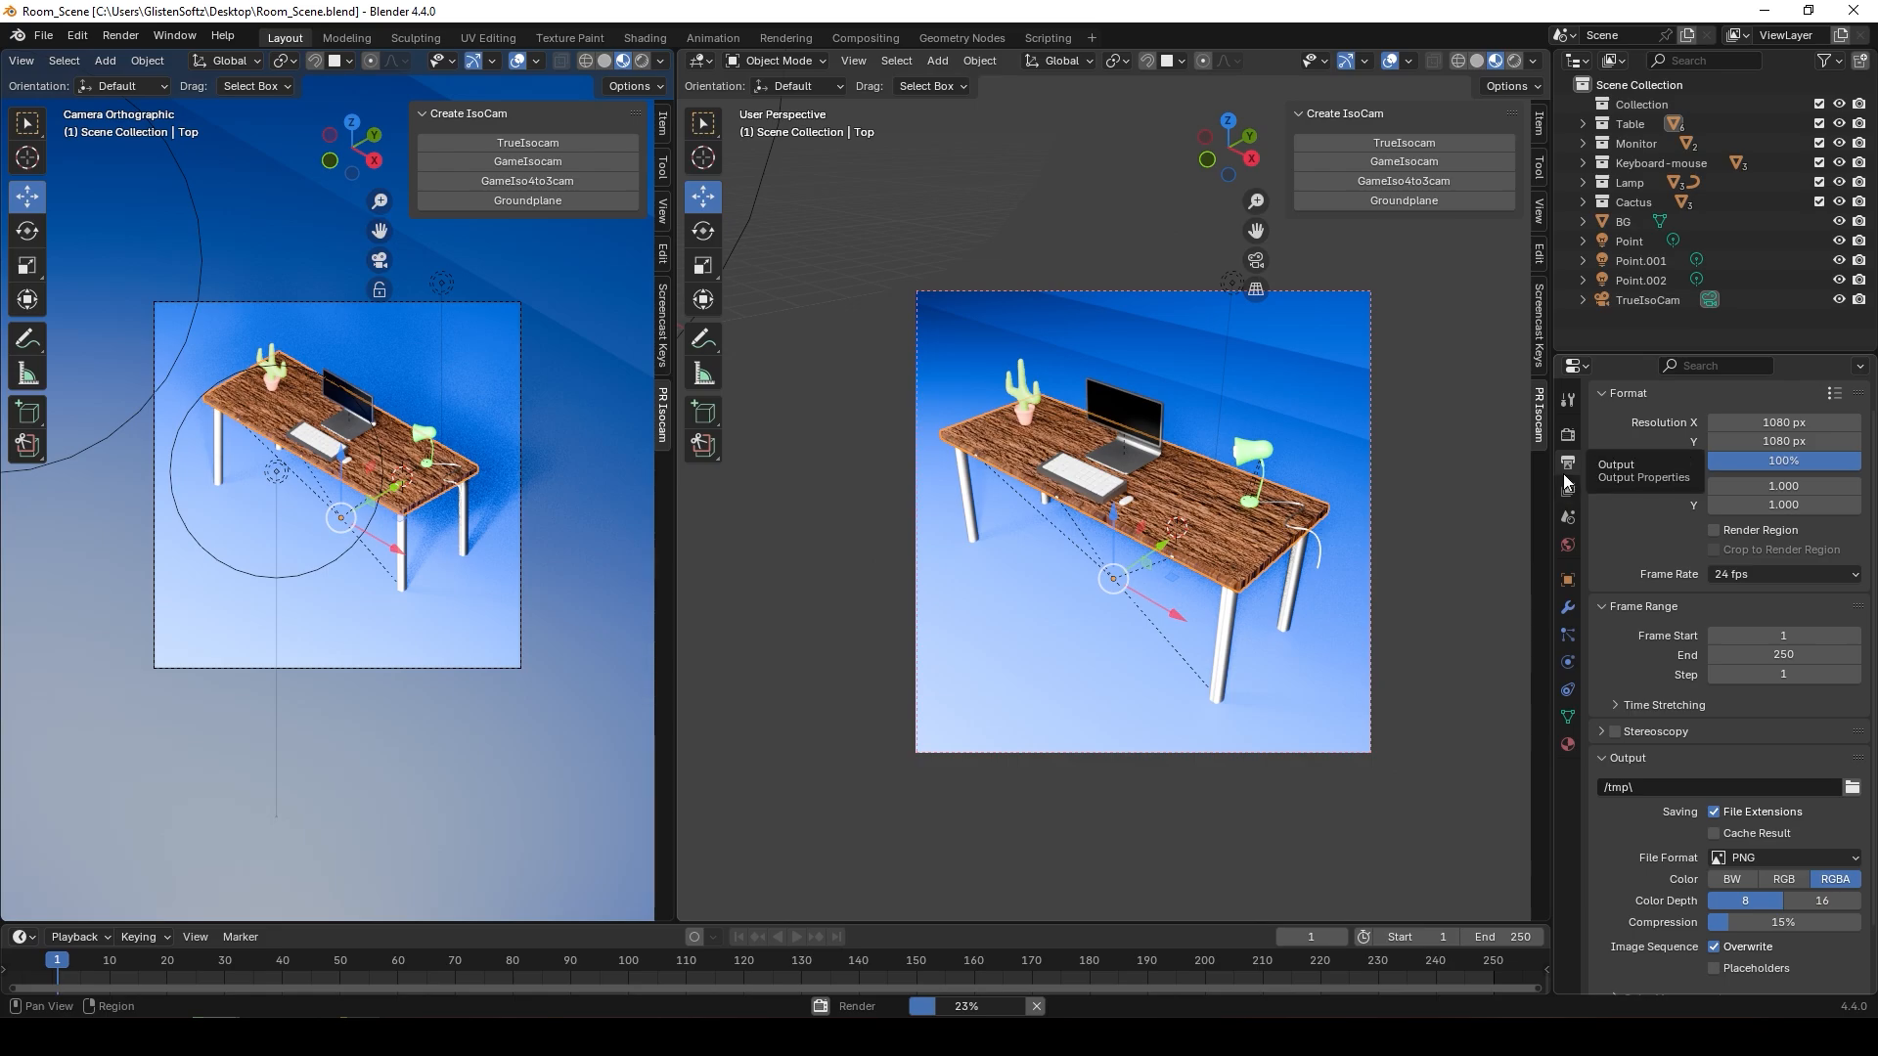
{"action": "scroll", "coordinate": [1780, 753], "scroll_direction": "down", "scroll_amount": 2}
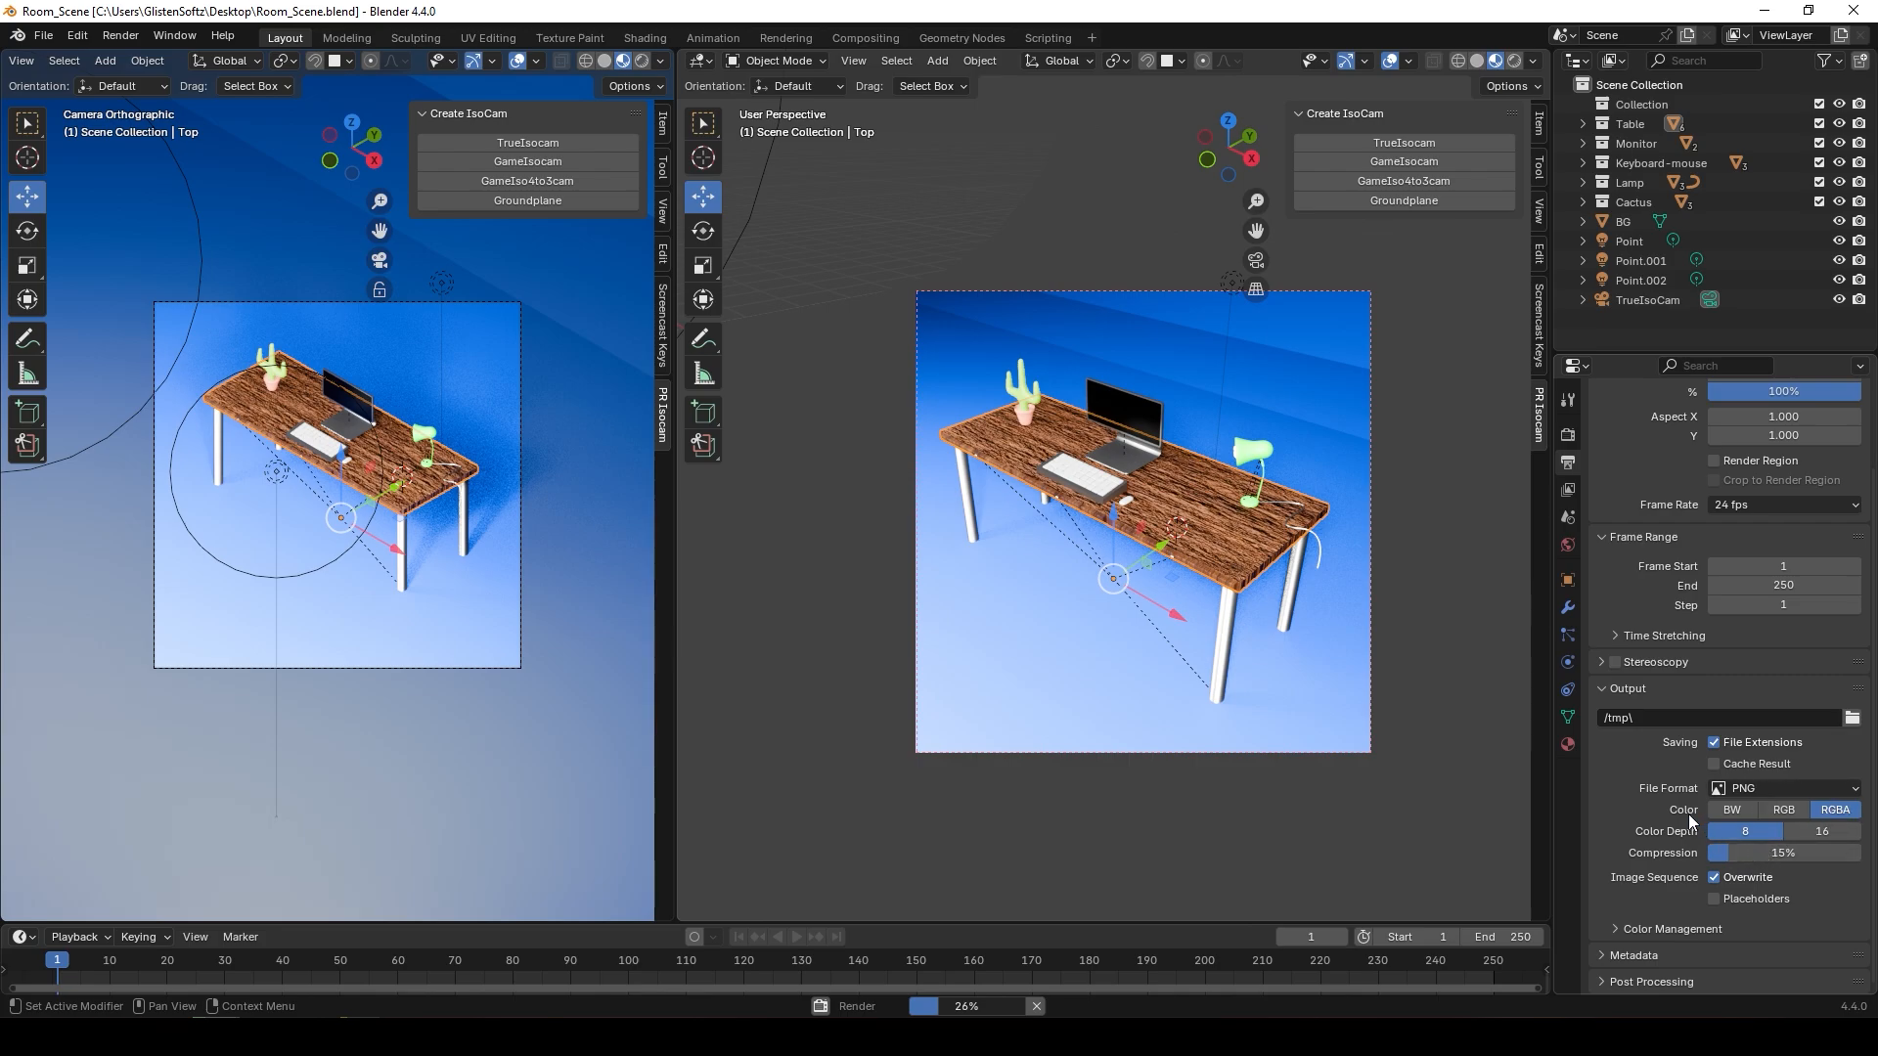
{"action": "left_click", "coordinate": [1608, 929]}
{"action": "scroll", "coordinate": [1625, 925], "scroll_direction": "down", "scroll_amount": 5}
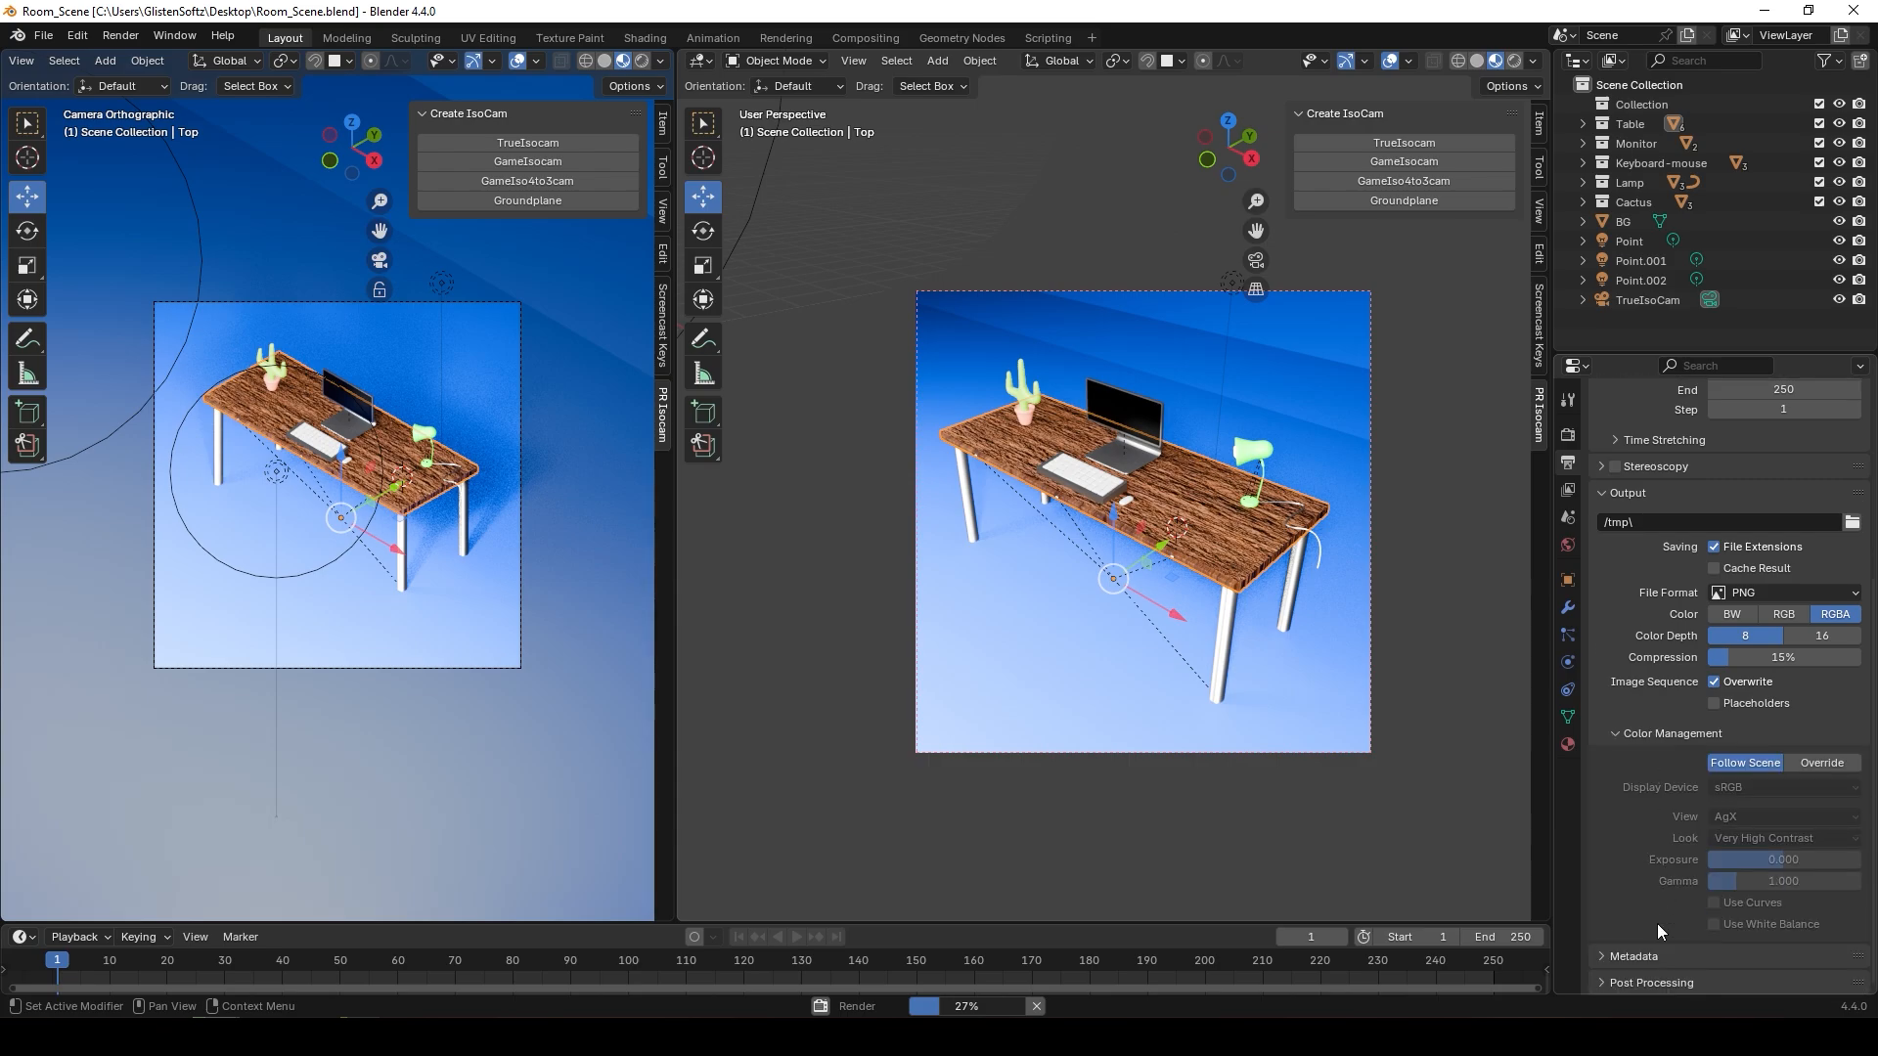
{"action": "scroll", "coordinate": [1620, 739], "scroll_direction": "up", "scroll_amount": 8}
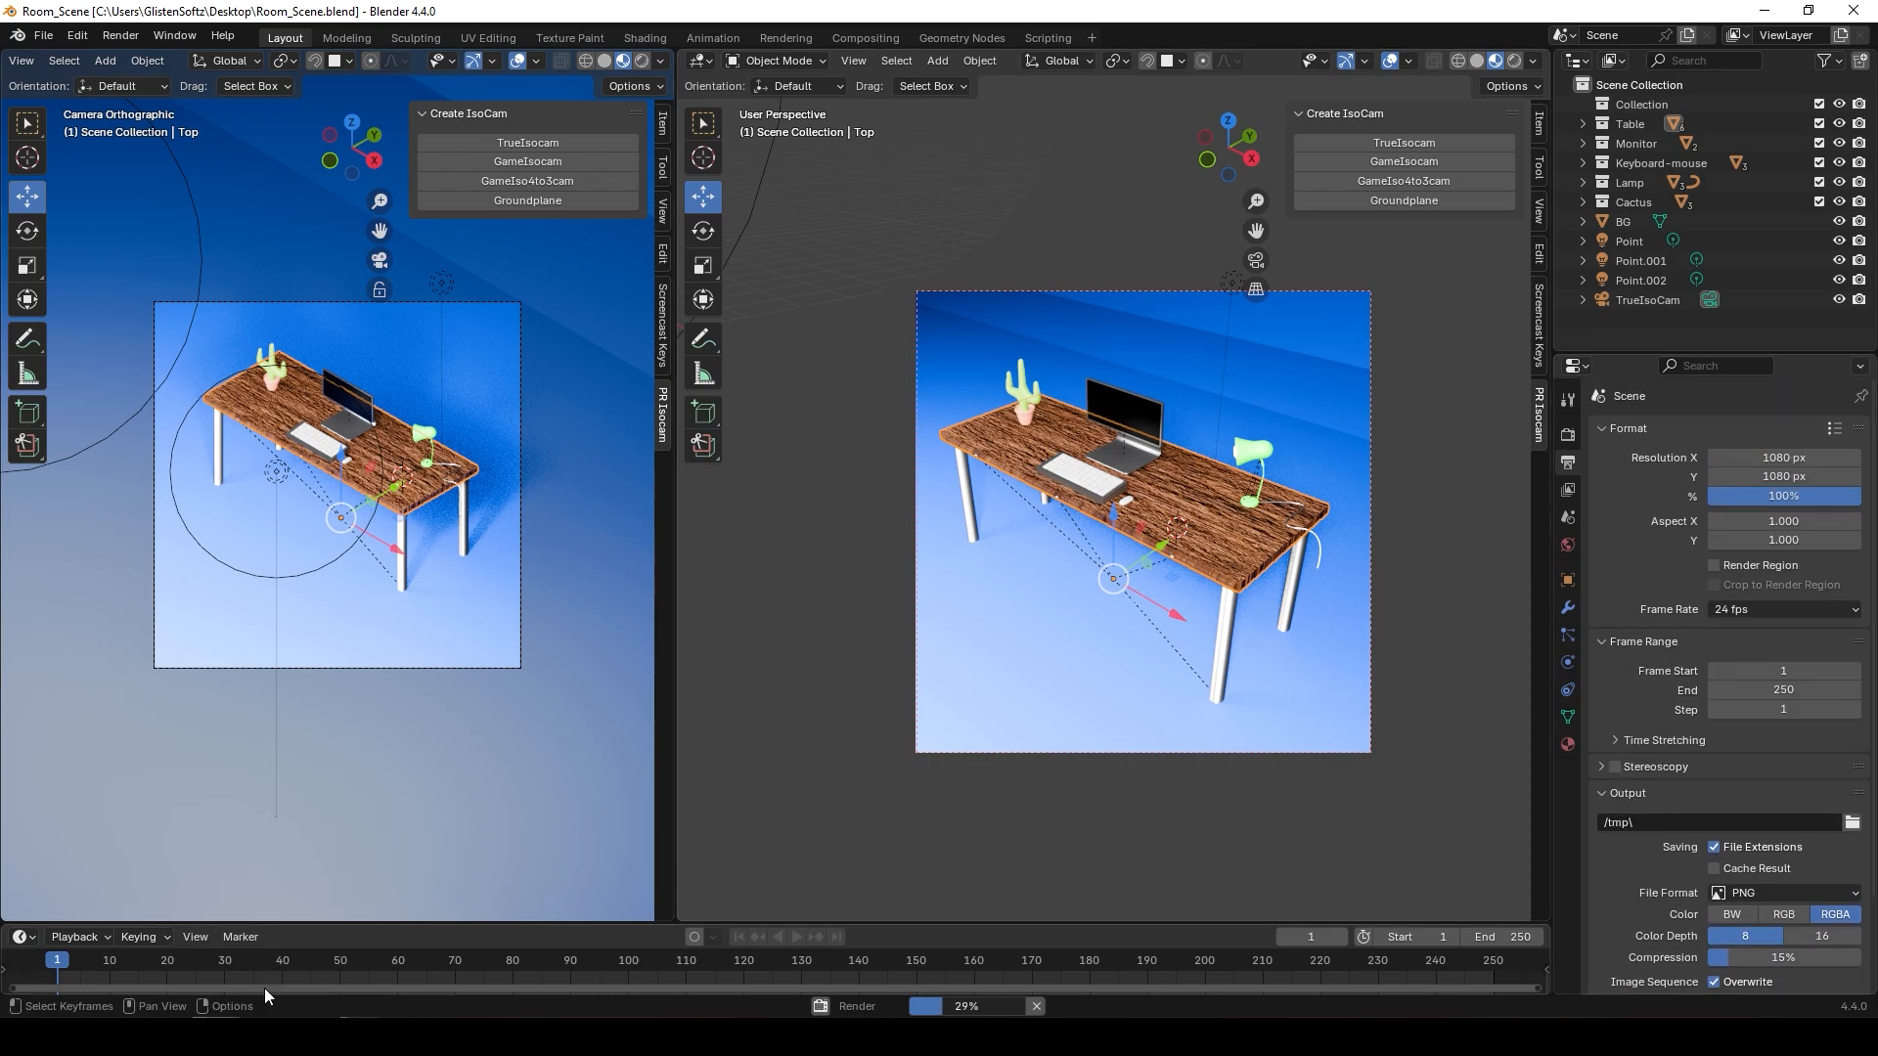
{"action": "mouse_move", "coordinate": [293, 1037]}
{"action": "left_click", "coordinate": [309, 953]}
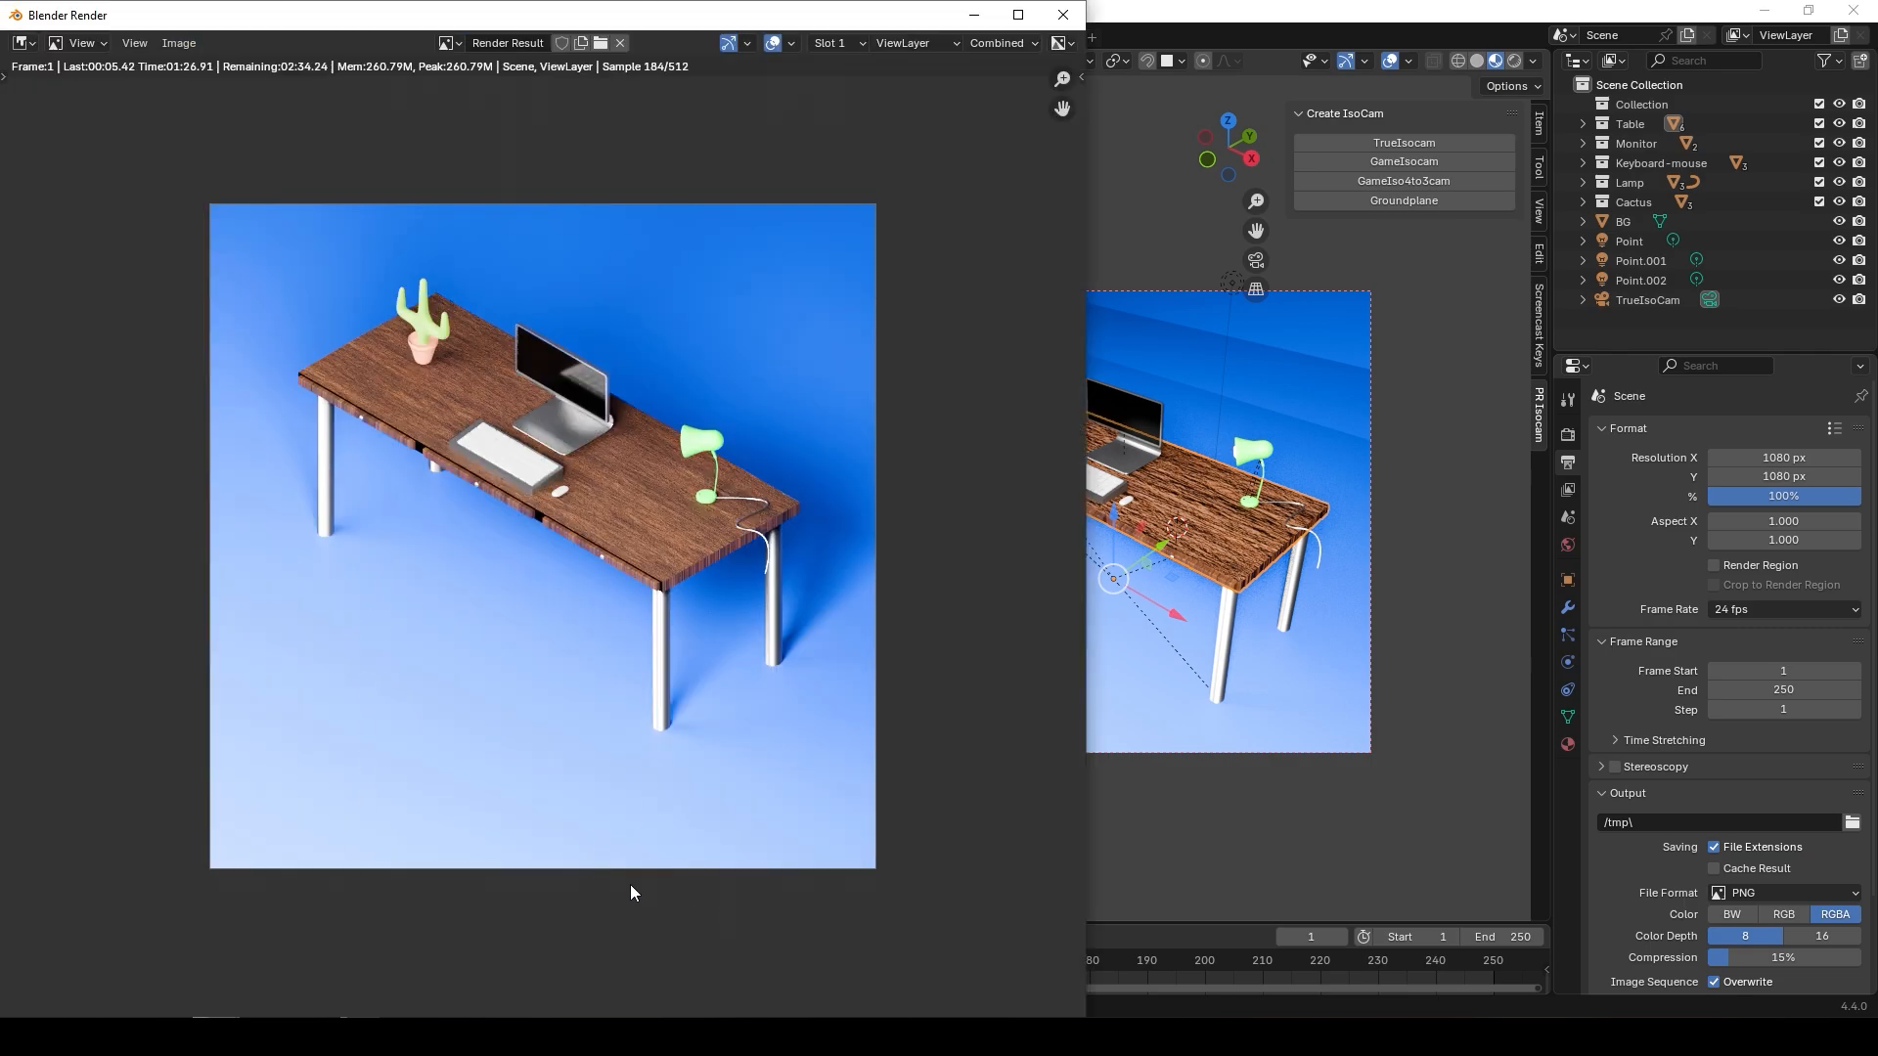
- Switch to Google Chrome and open the TurboSquid website
{"action": "key", "text": "super"}
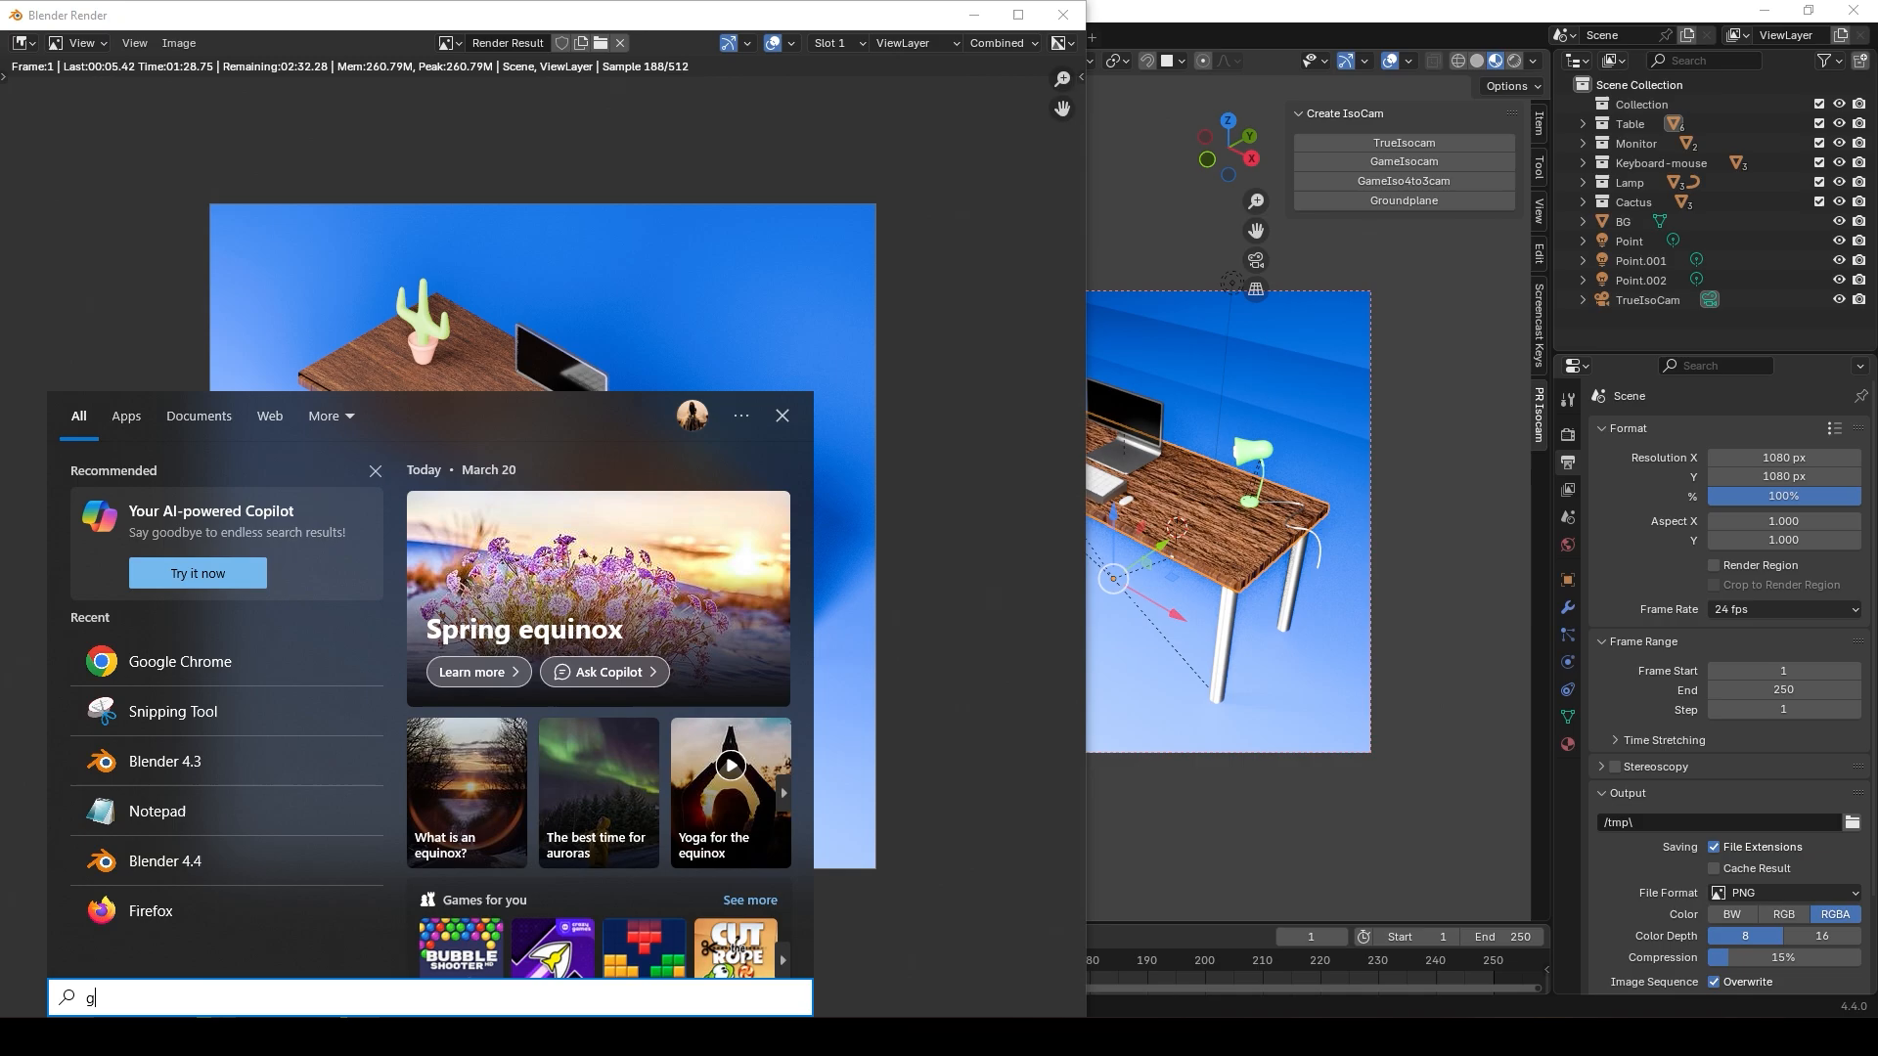
{"action": "type", "text": "go"}
{"action": "key", "text": "Escape"}
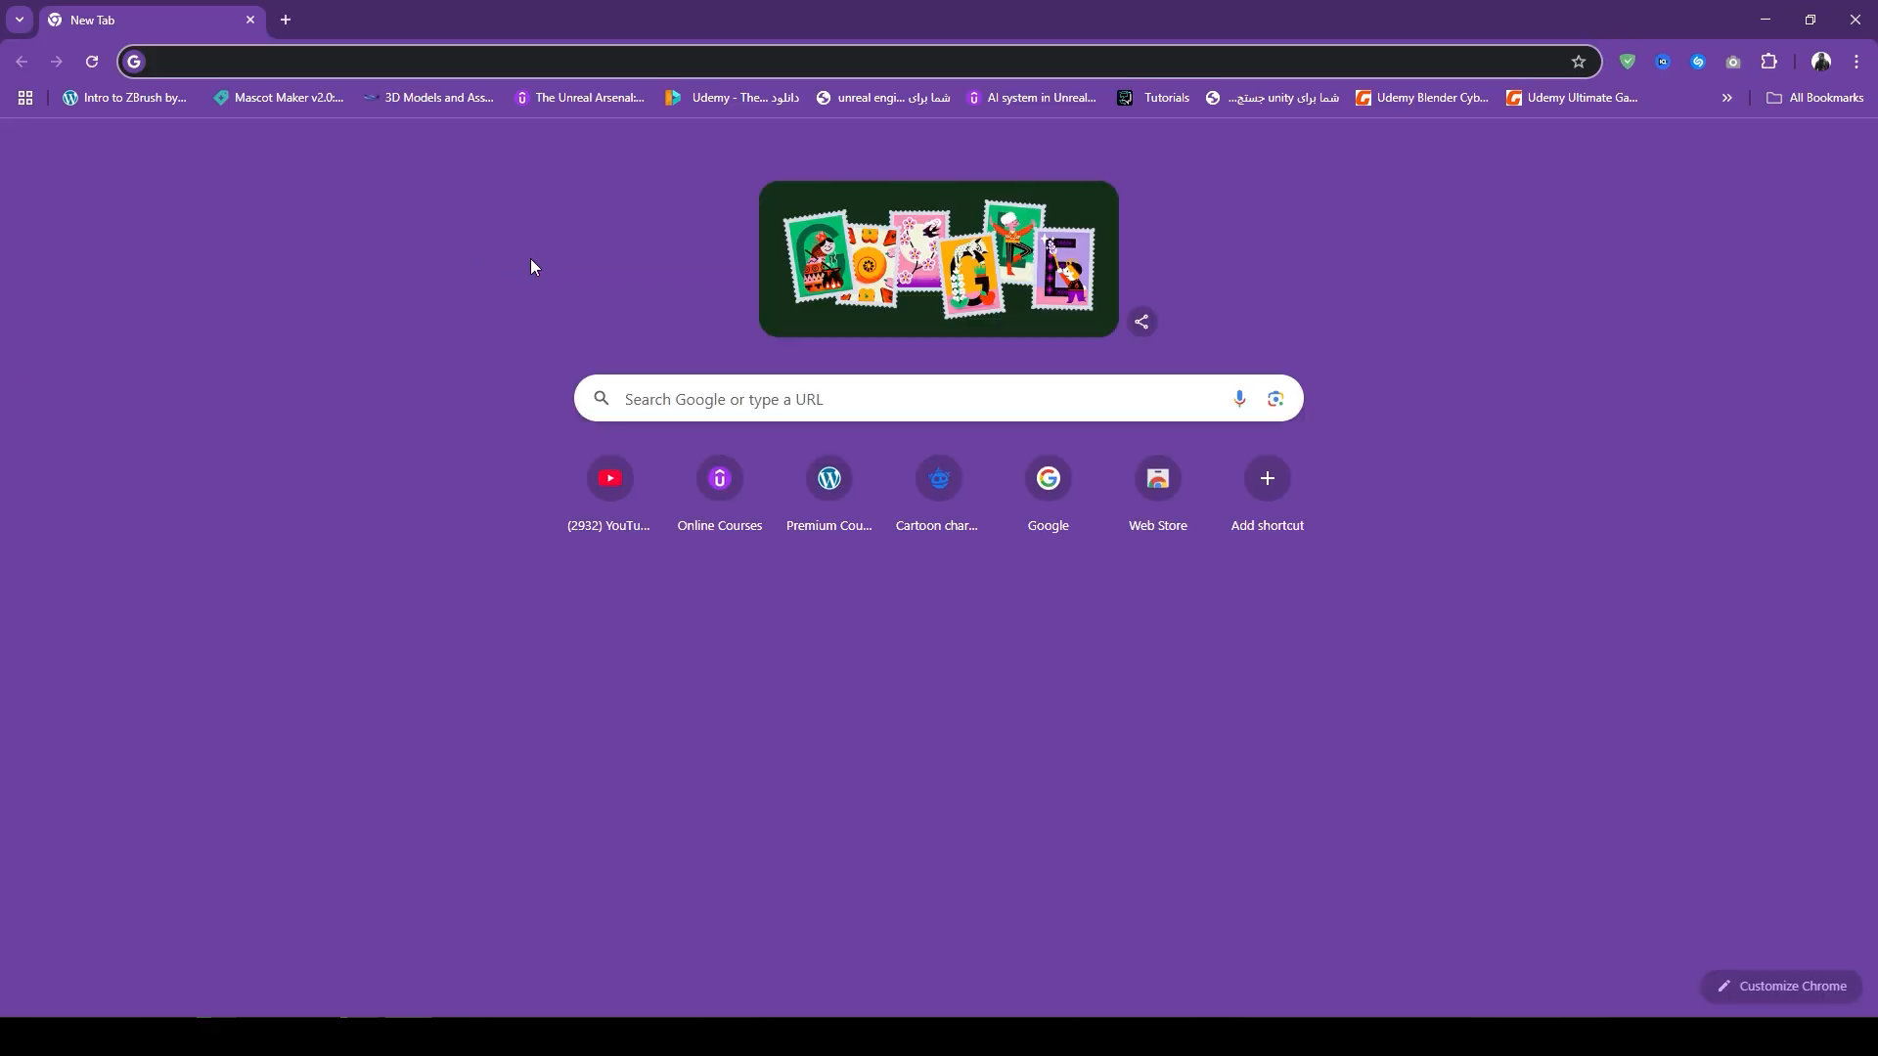
{"action": "type", "text": "t"}
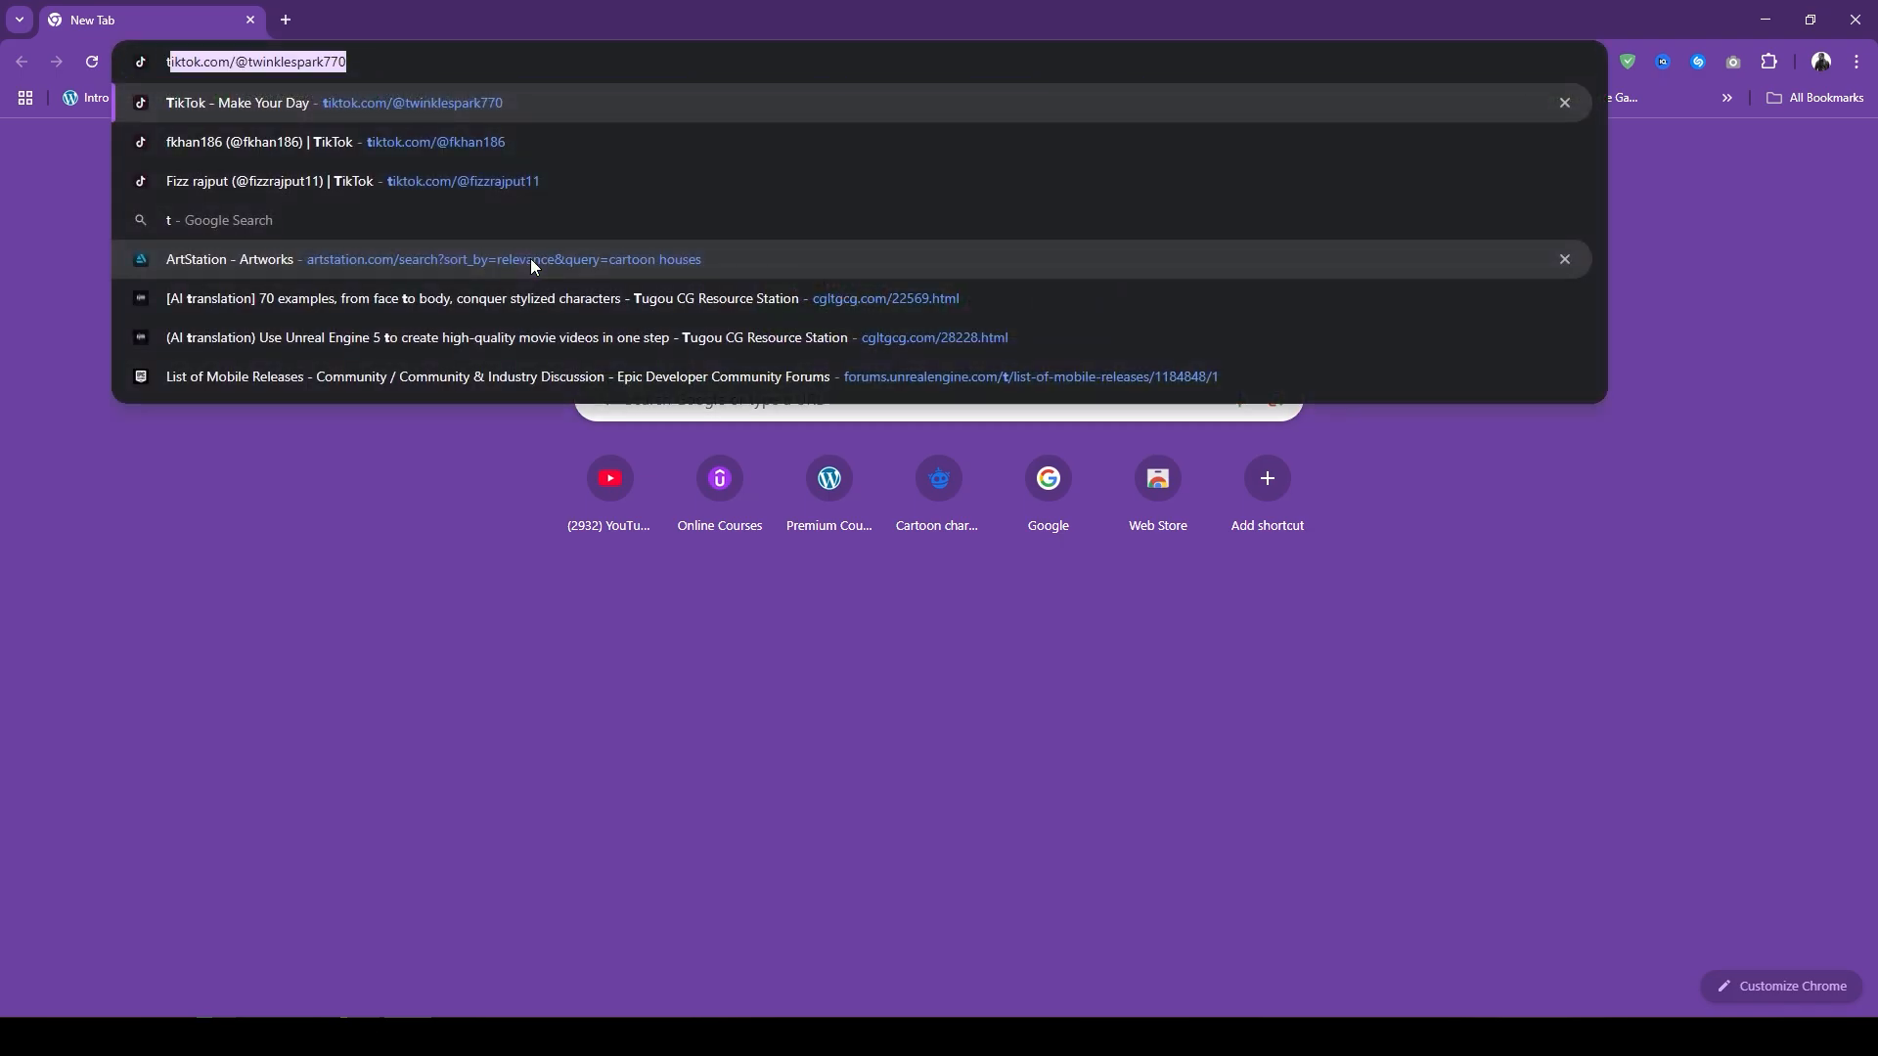
{"action": "type", "text": "urbosquid"}
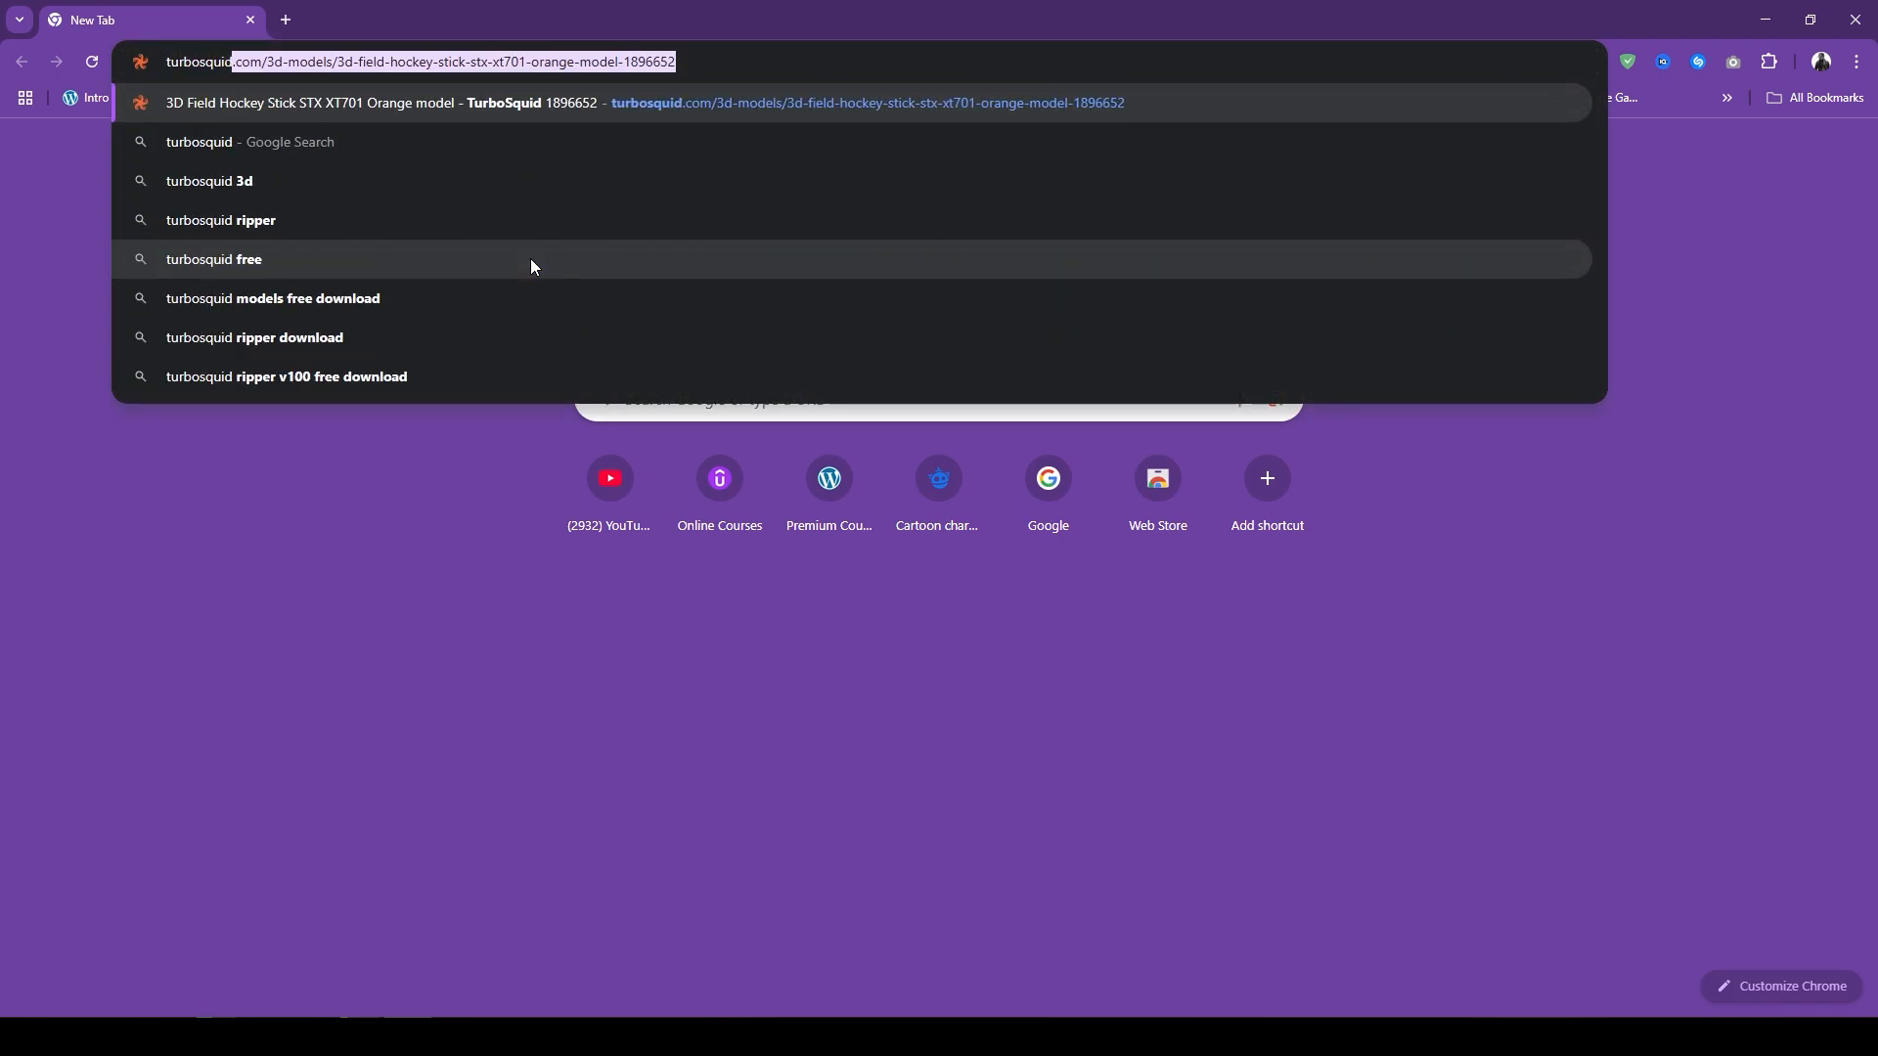
{"action": "key", "text": "Return"}
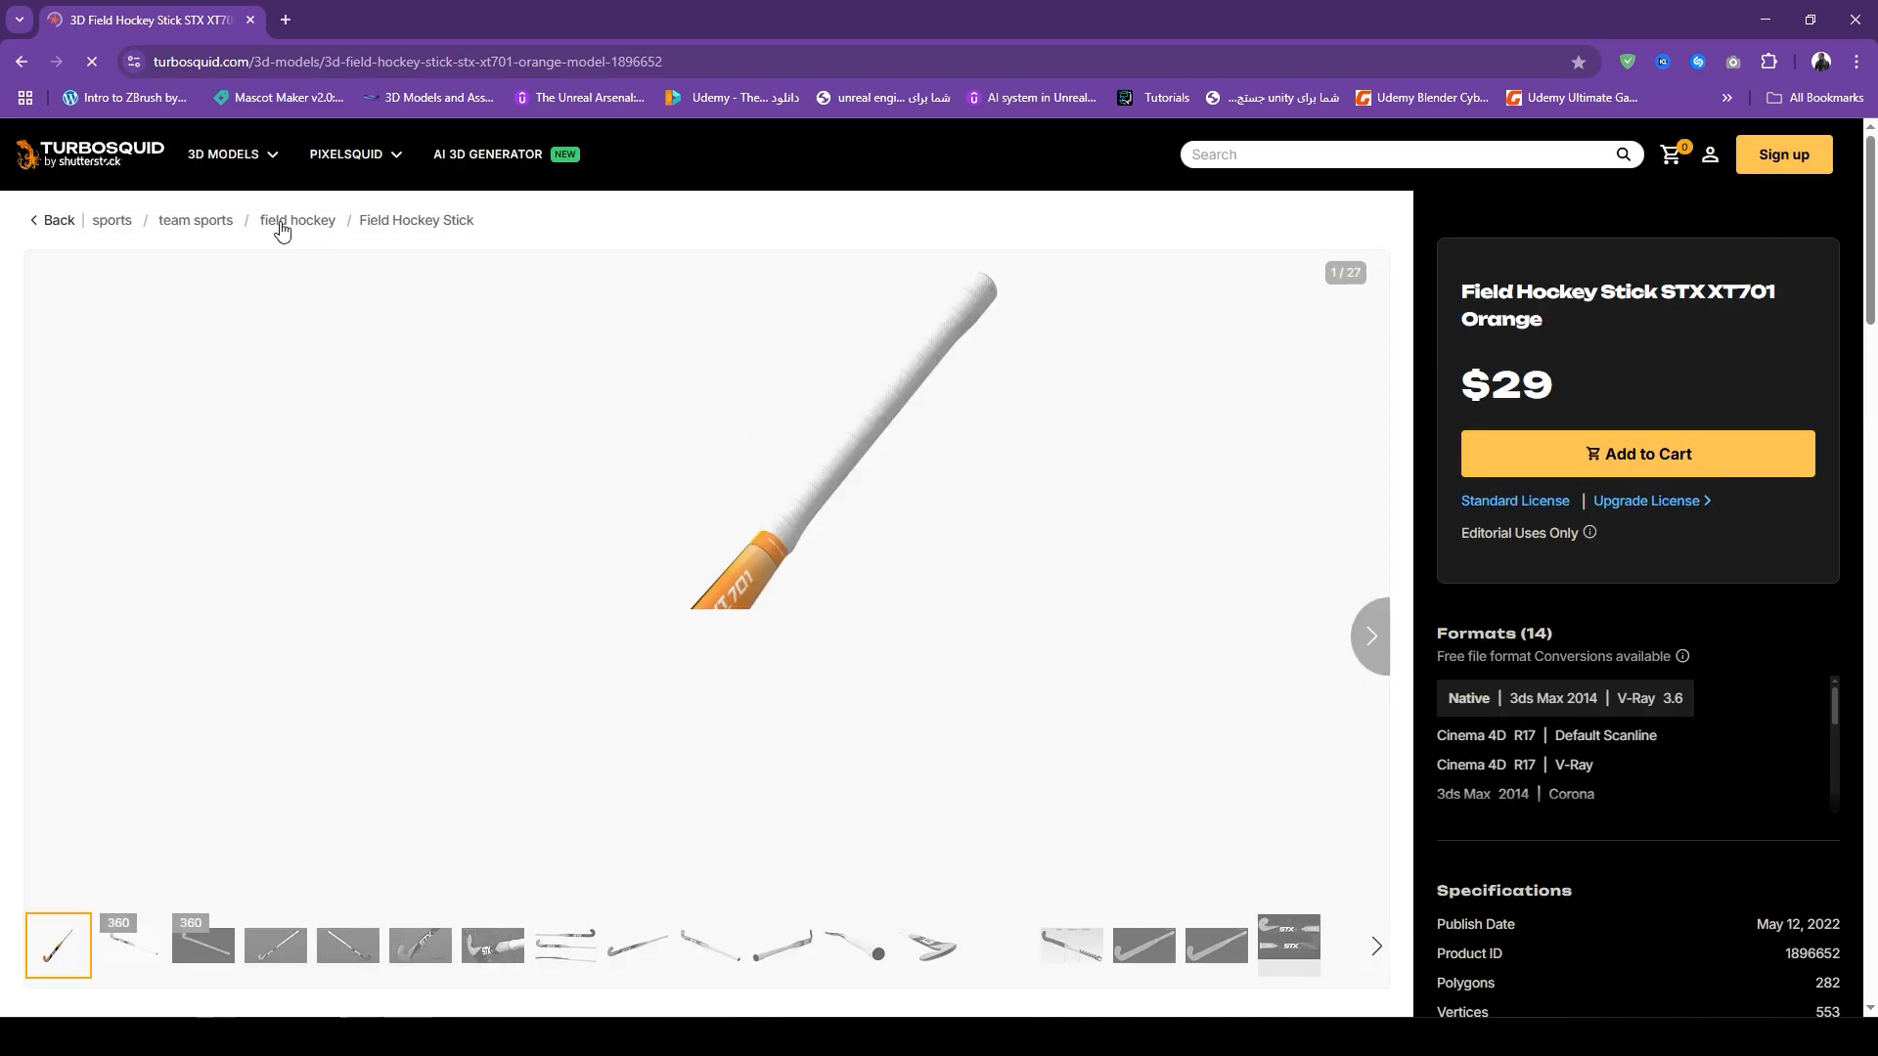
- Search TurboSquid for "desktop chair" models
{"action": "scroll", "coordinate": [537, 583], "scroll_direction": "down", "scroll_amount": 4}
{"action": "scroll", "coordinate": [505, 477], "scroll_direction": "up", "scroll_amount": 4}
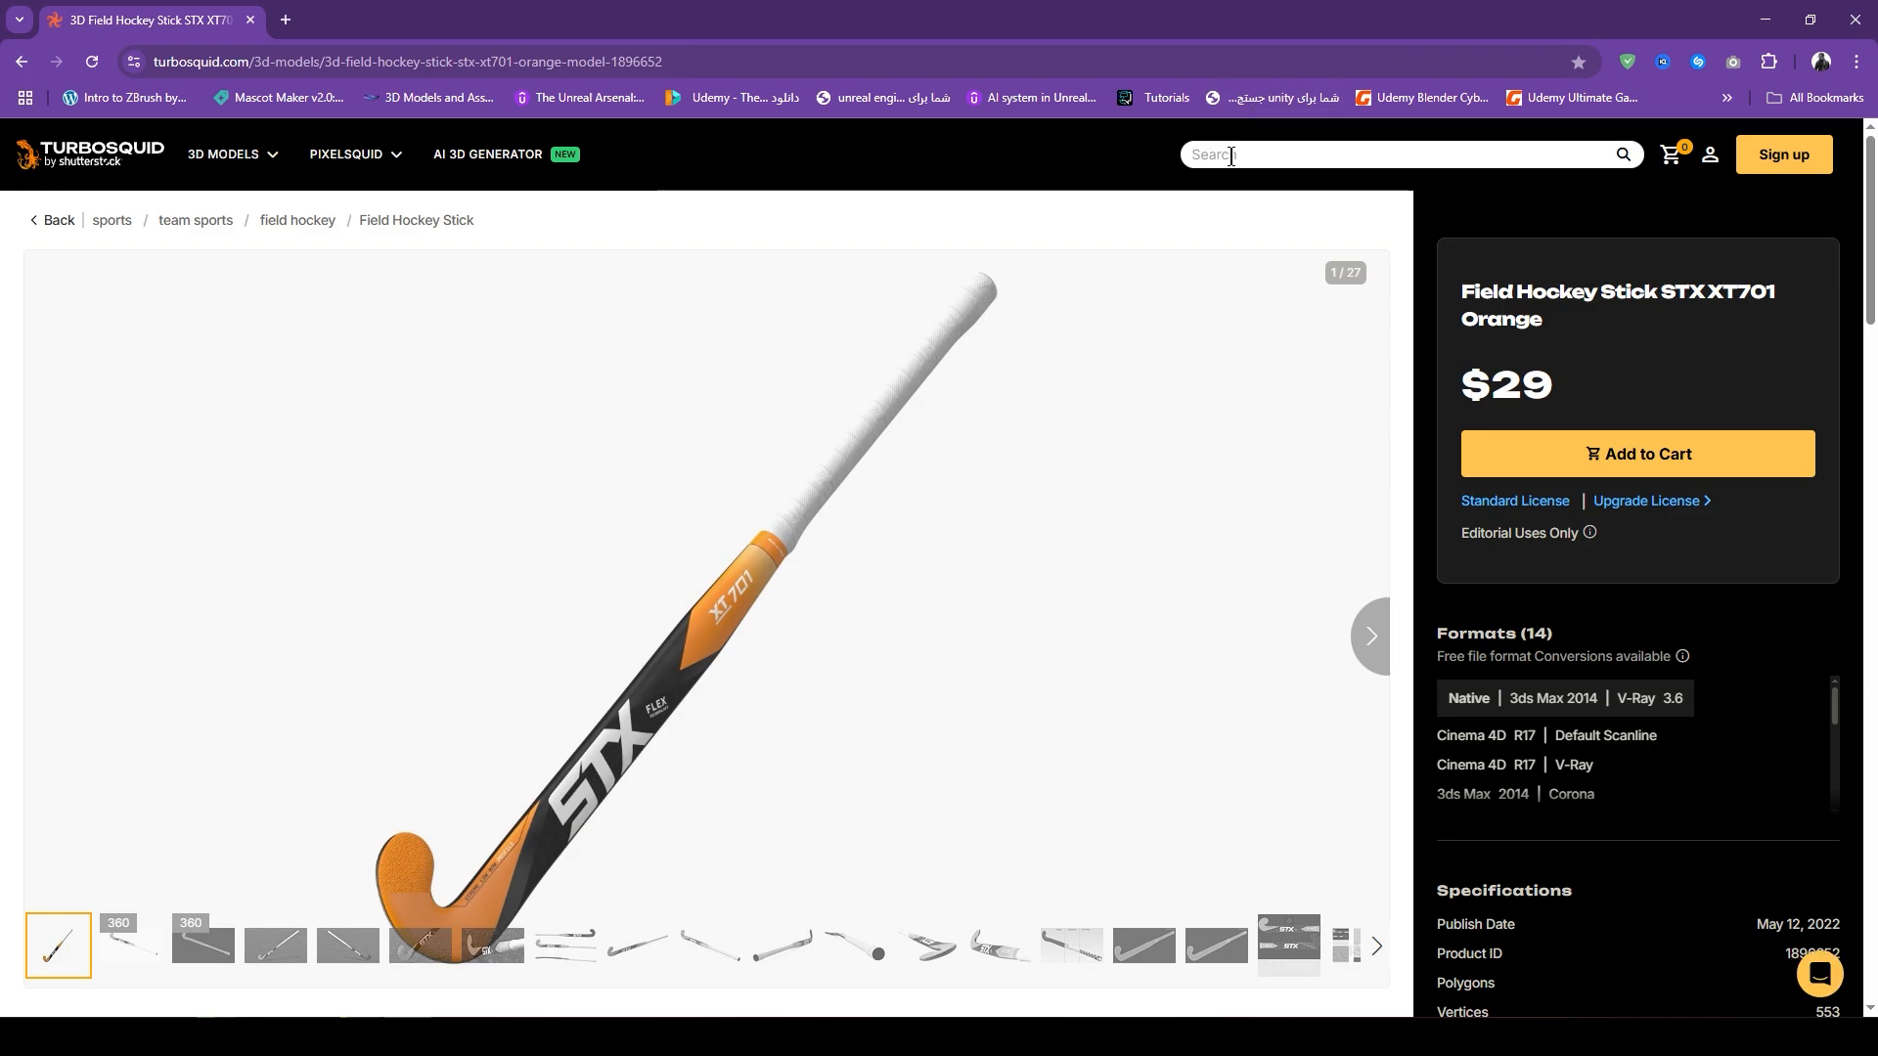
{"action": "scroll", "coordinate": [1231, 157], "scroll_direction": "down", "scroll_amount": 8}
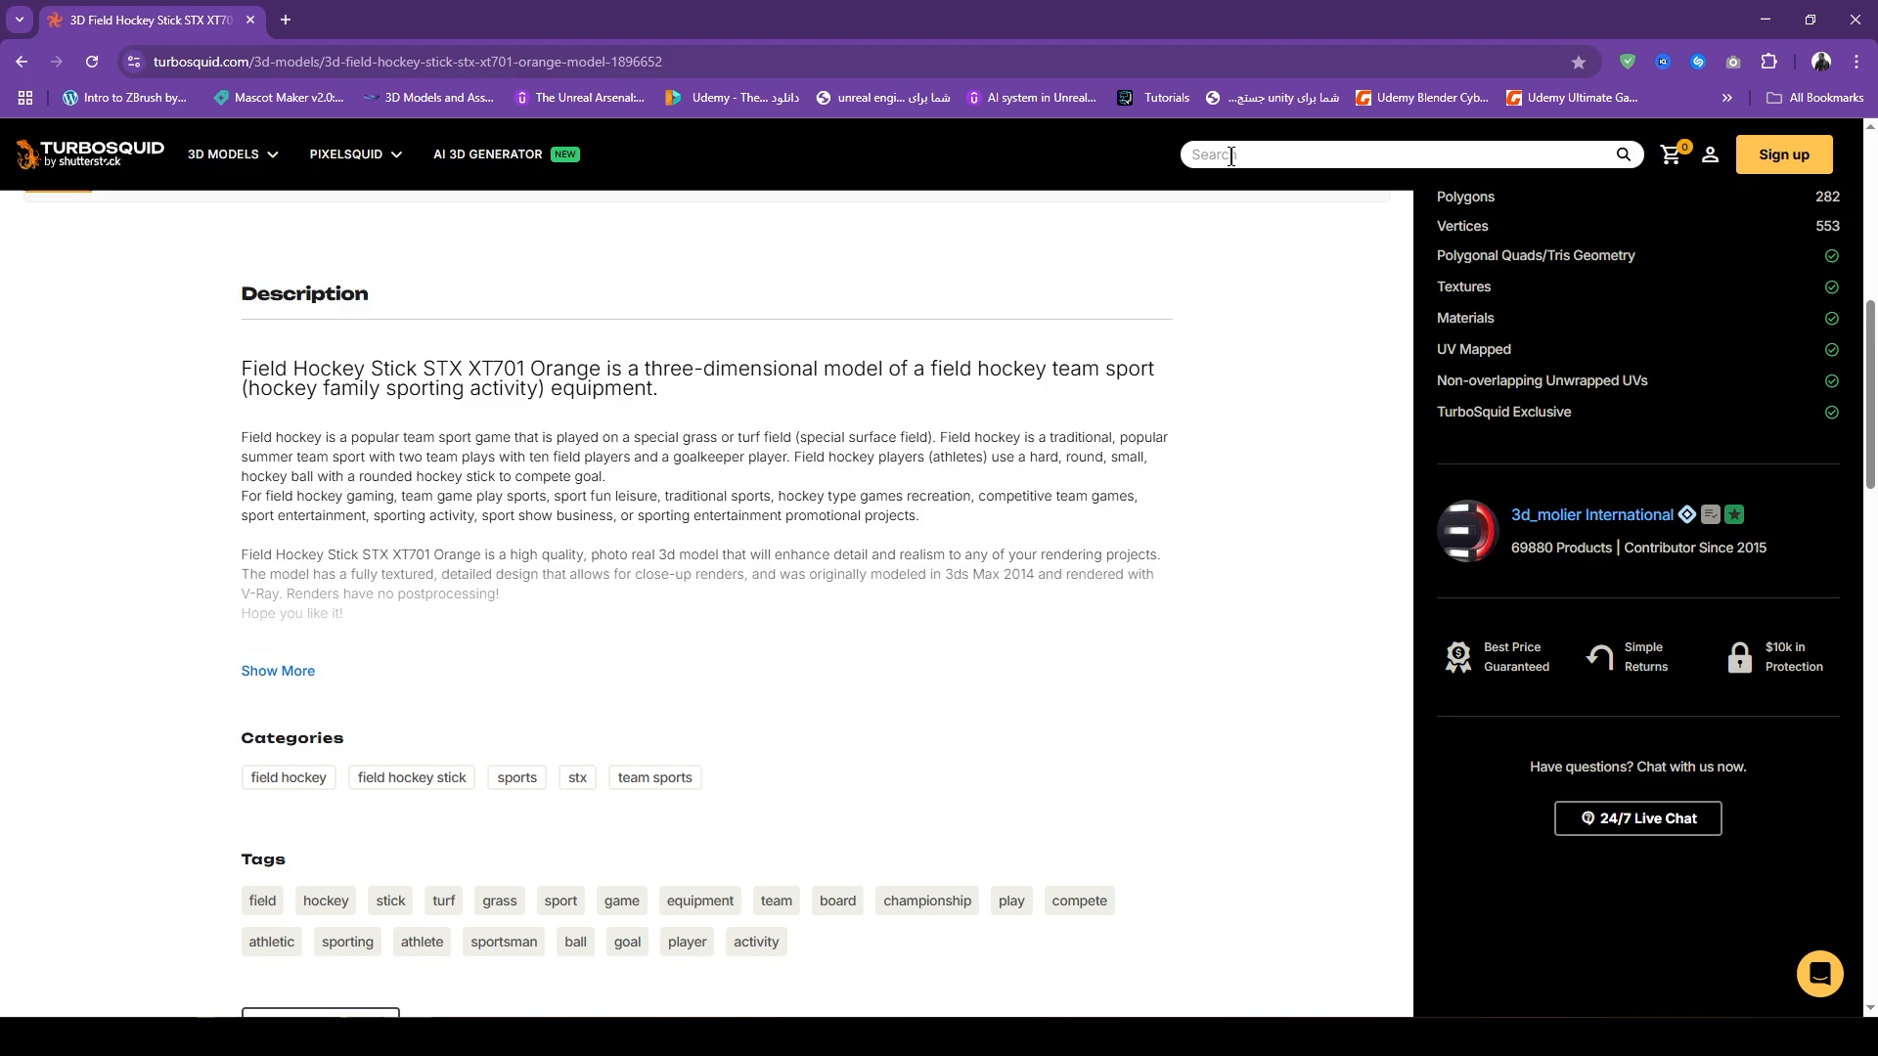
{"action": "left_click", "coordinate": [1235, 157]}
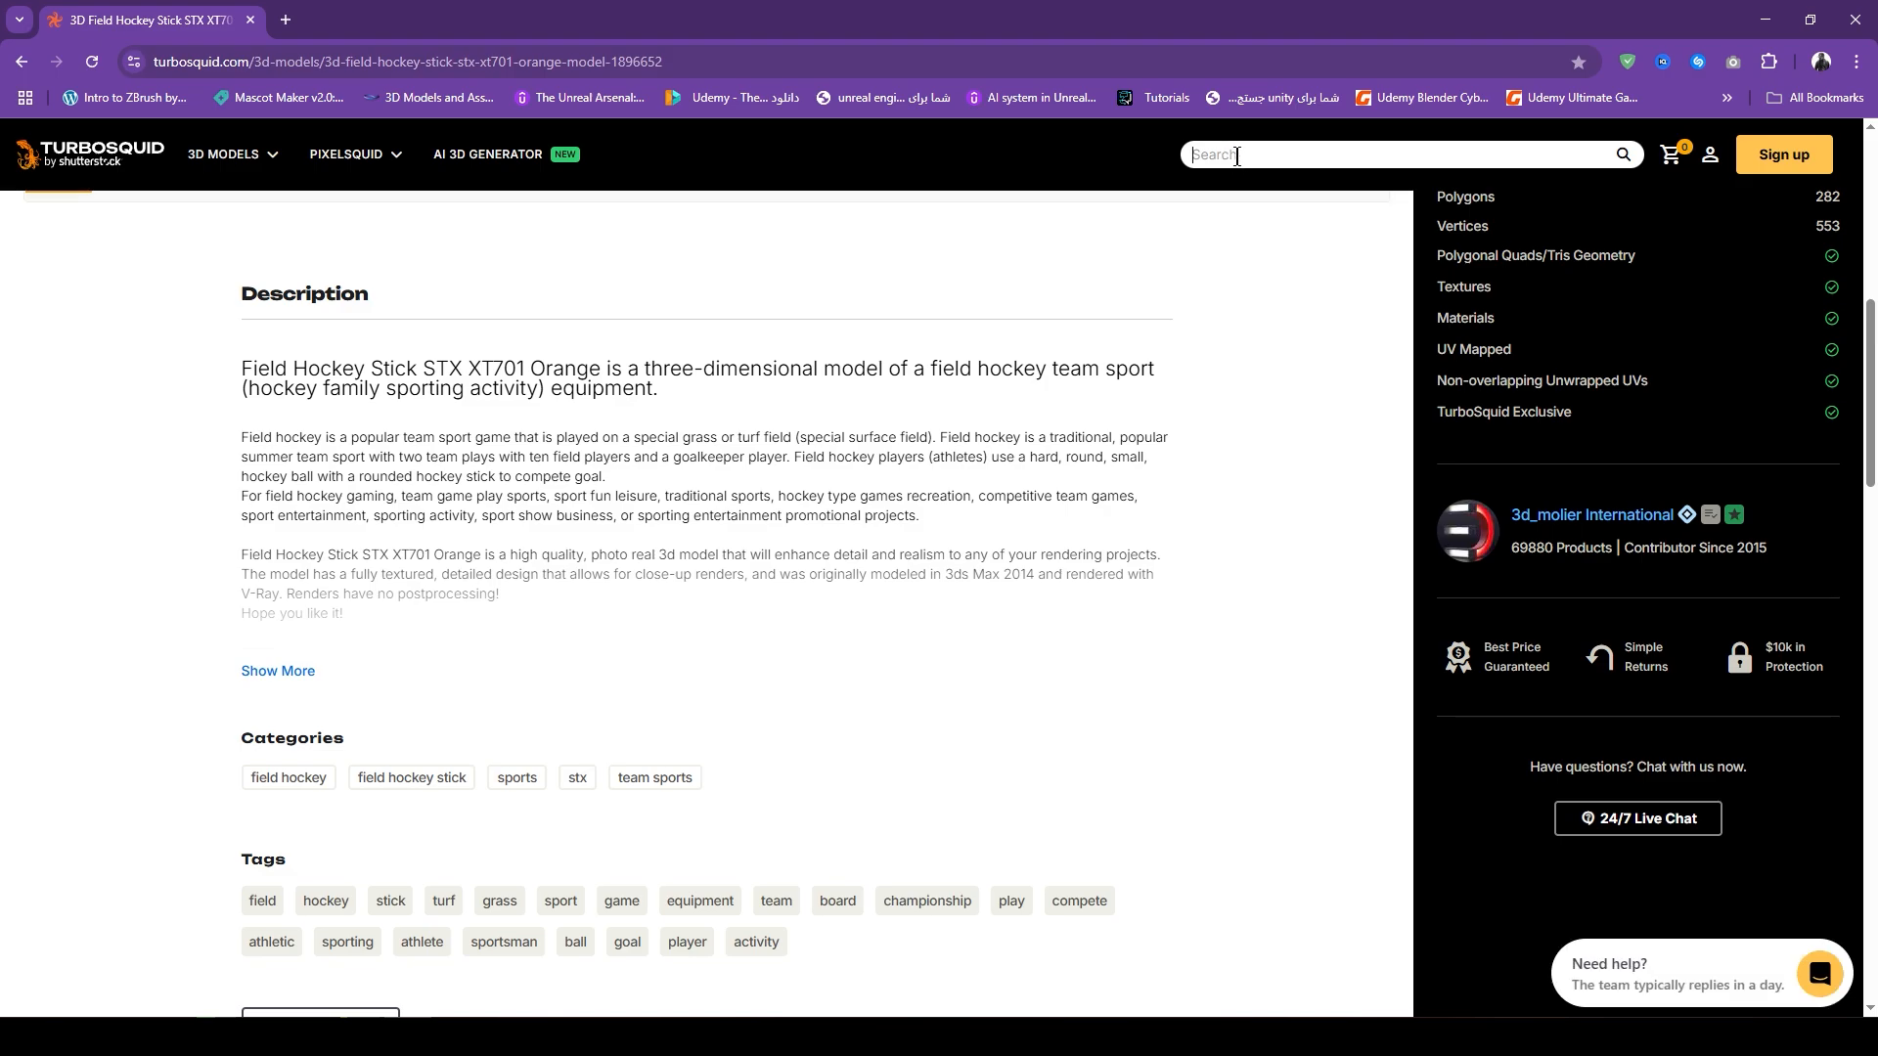
{"action": "type", "text": "desktop chair"}
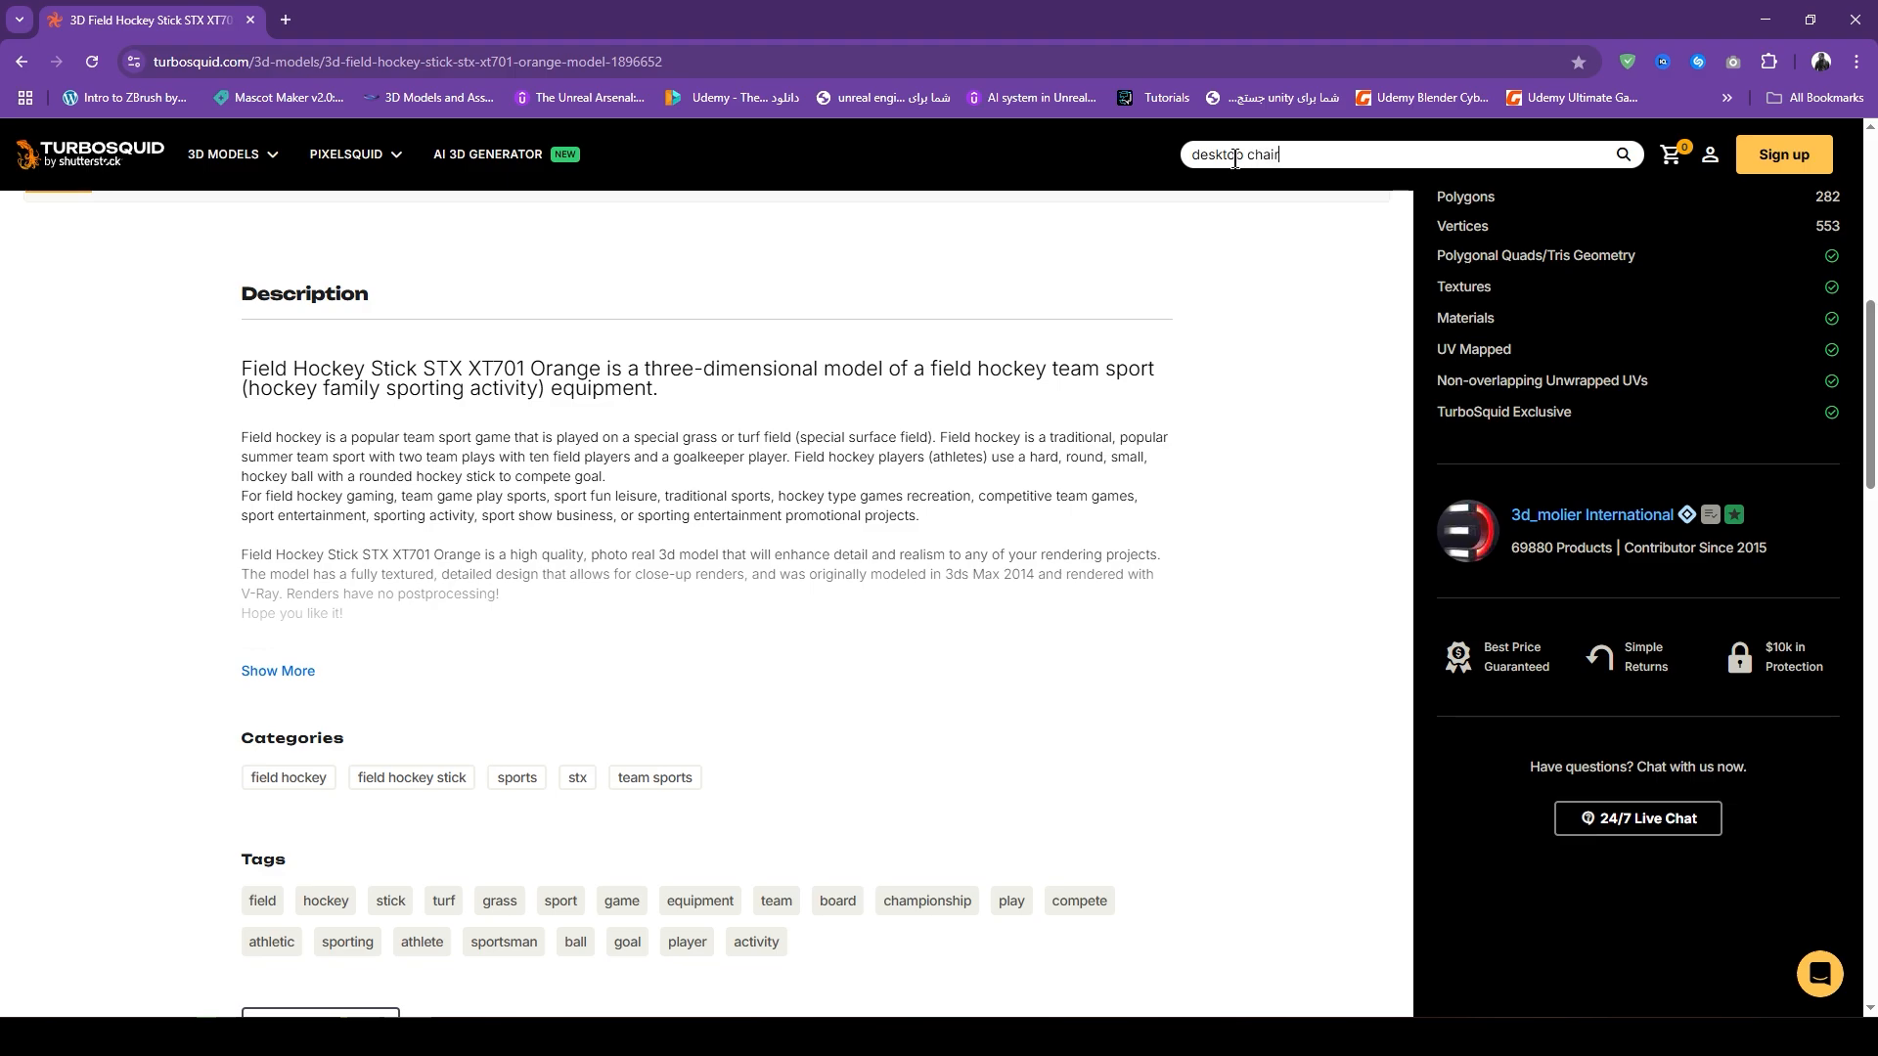
{"action": "key", "text": "Return"}
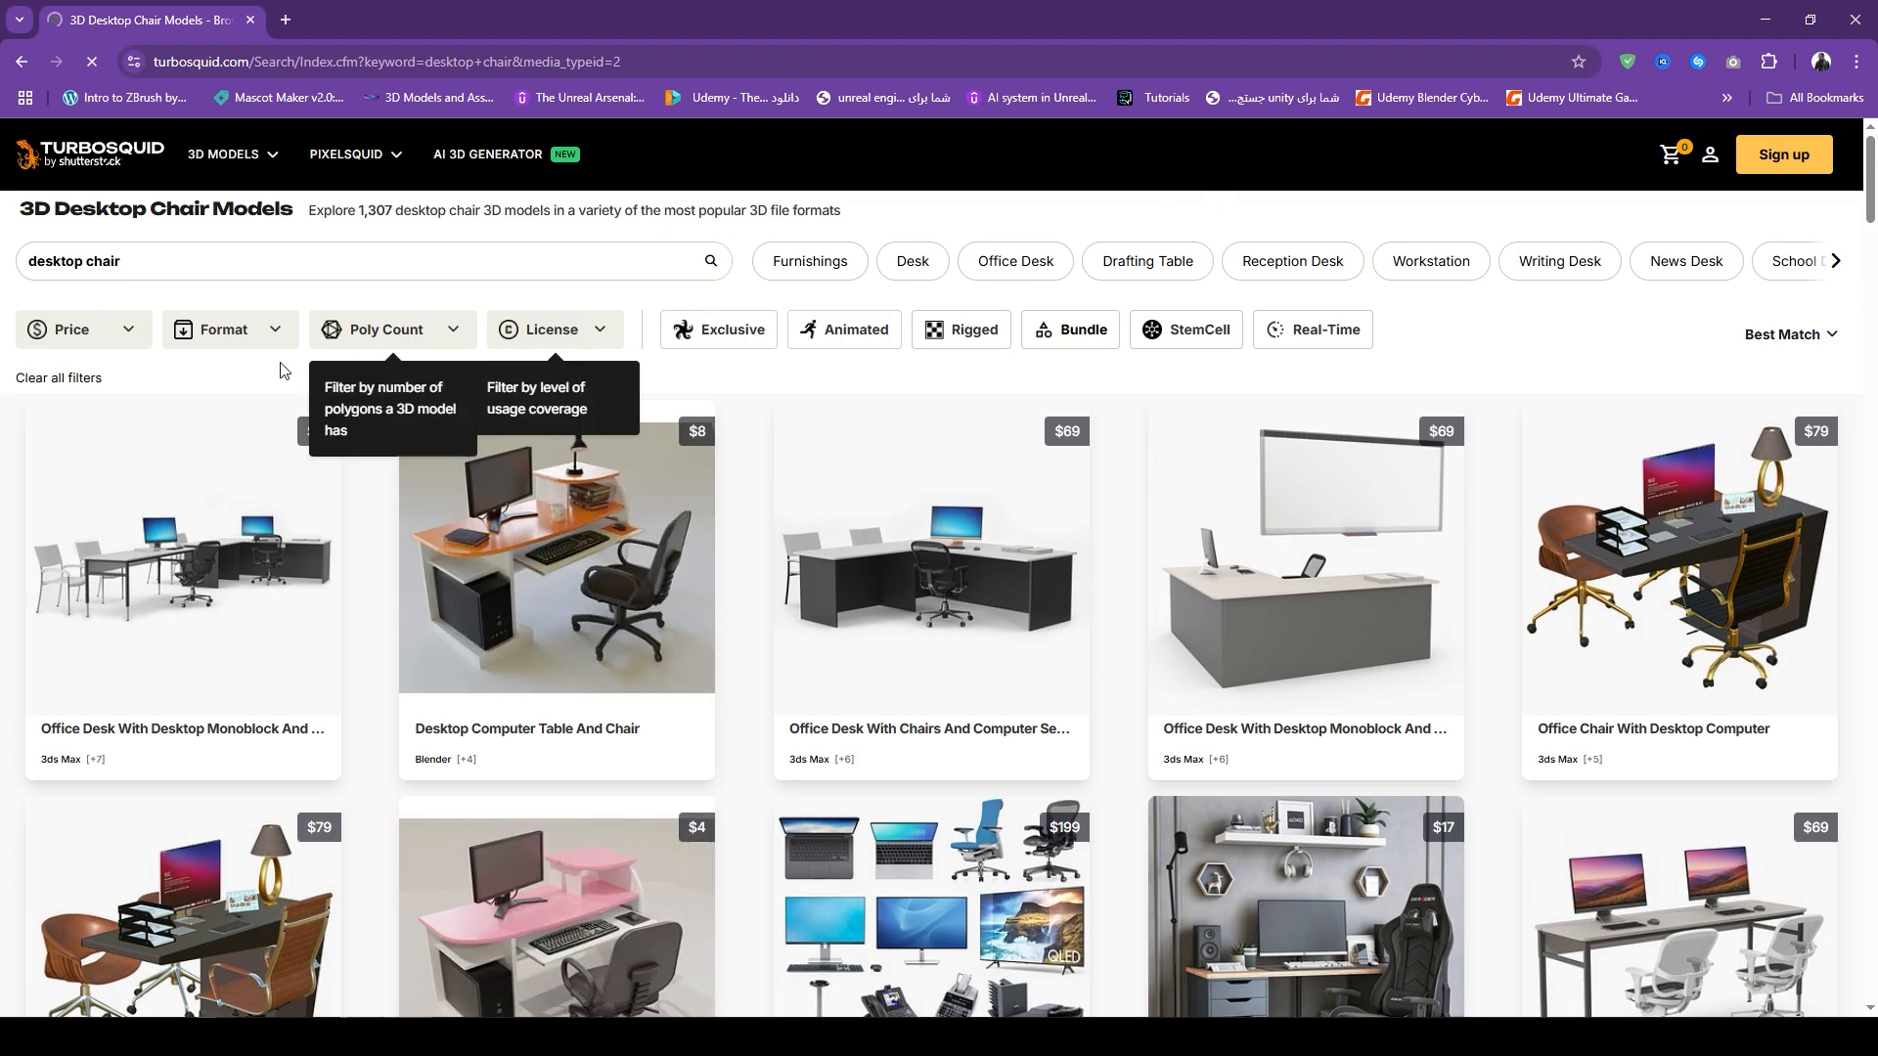
- Limit the desktop chair results to a maximum price of $0 and open the free Chair Tek model
{"action": "left_click", "coordinate": [127, 335]}
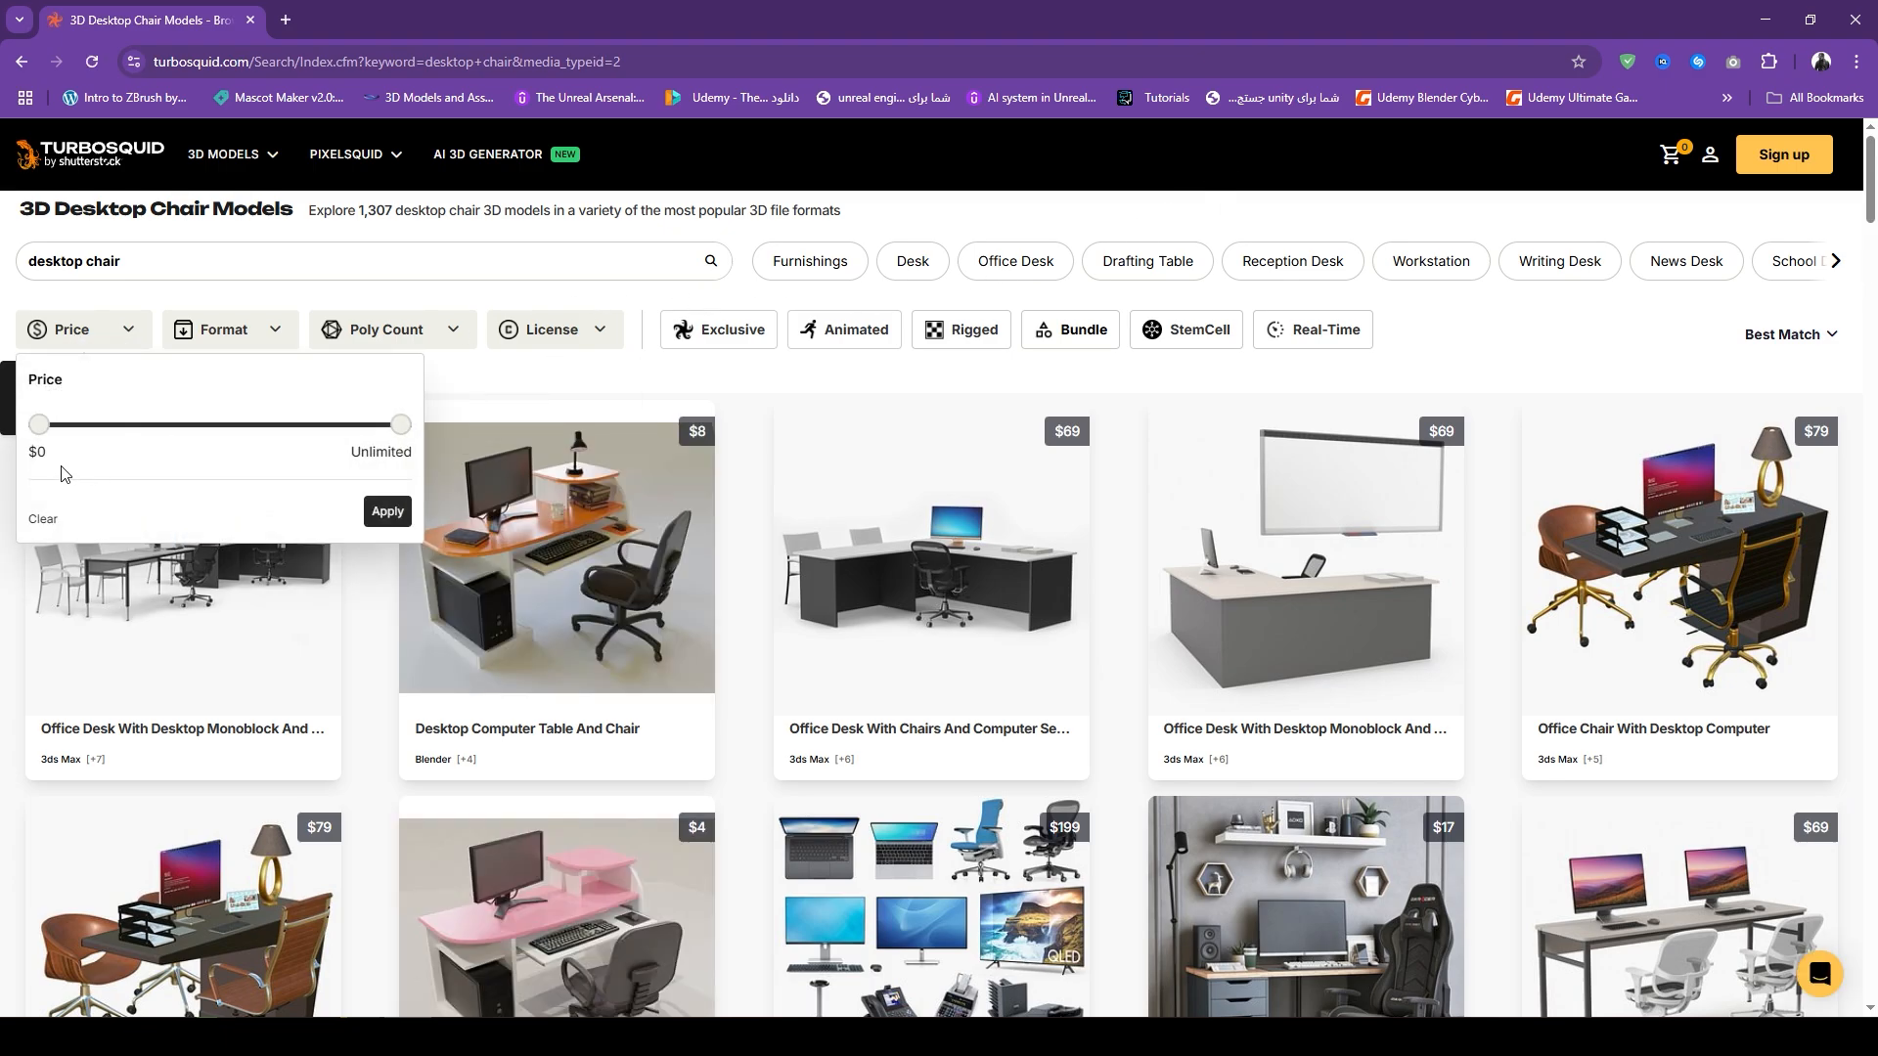
{"action": "left_click", "coordinate": [118, 338]}
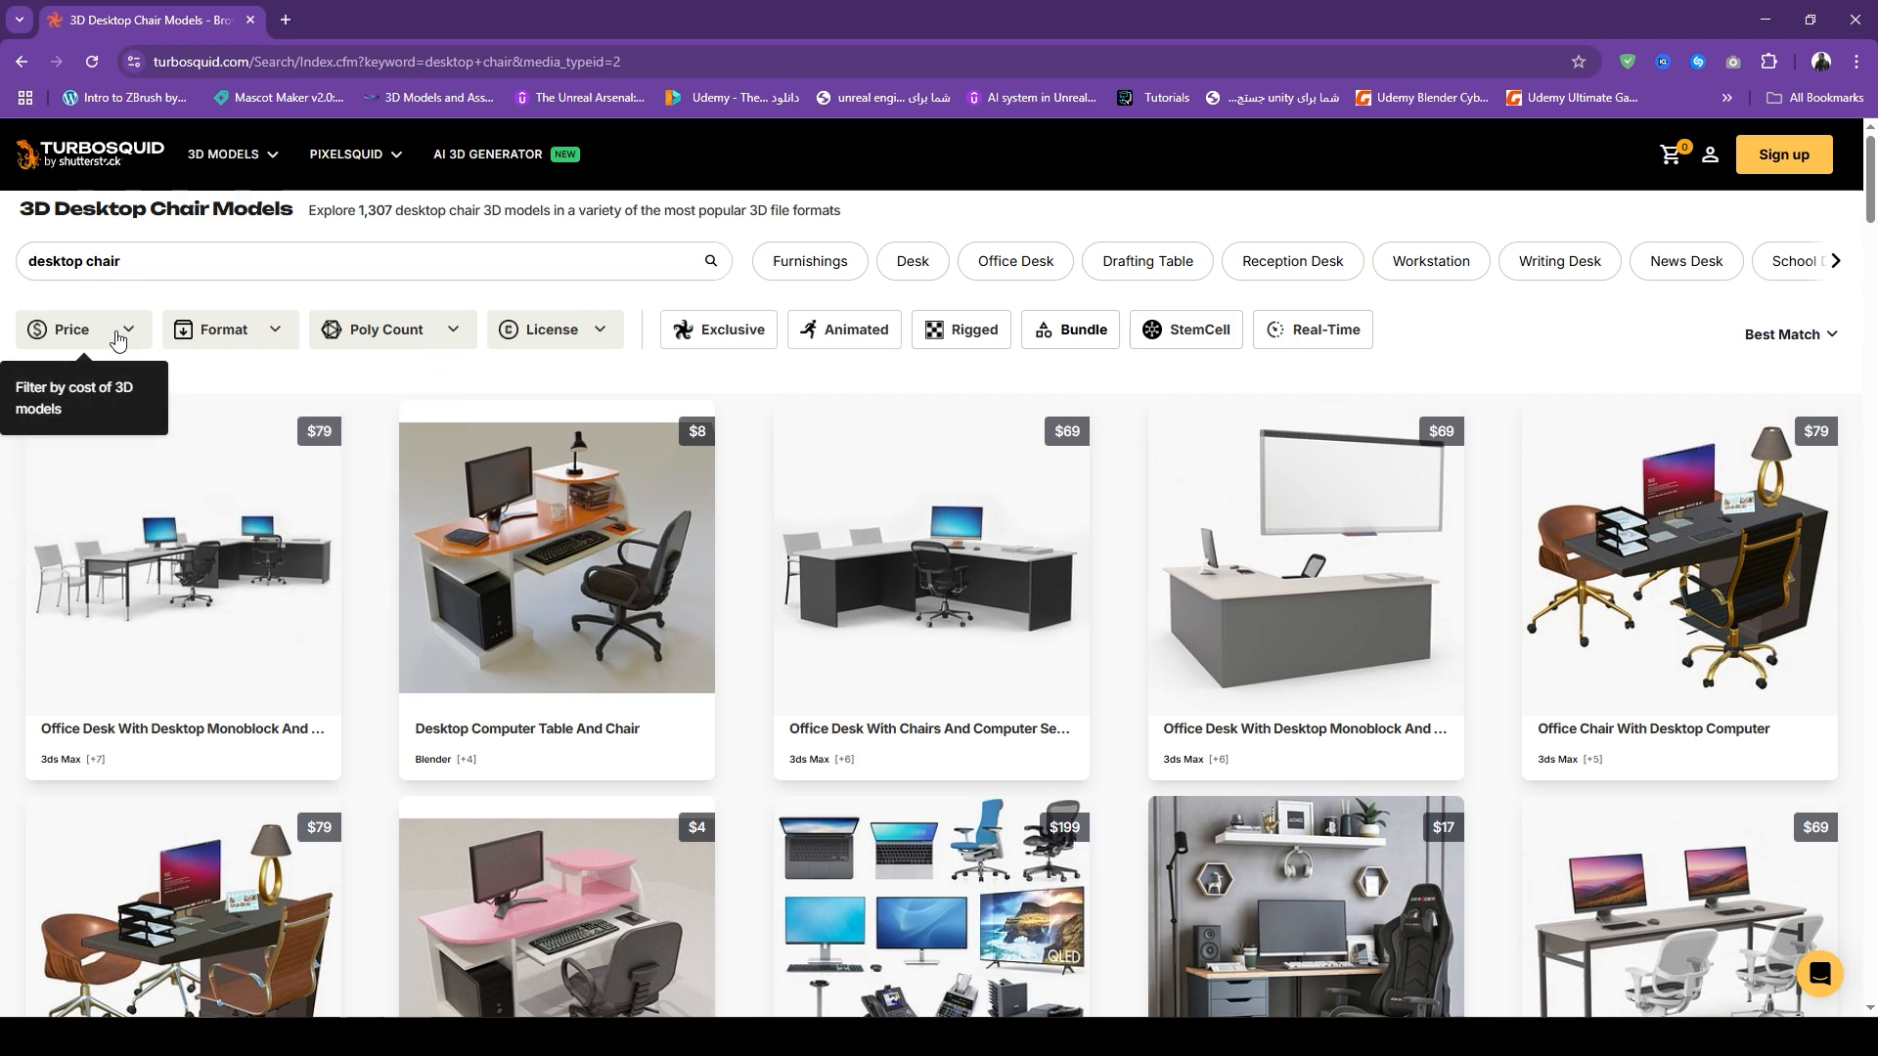
{"action": "left_click", "coordinate": [118, 337]}
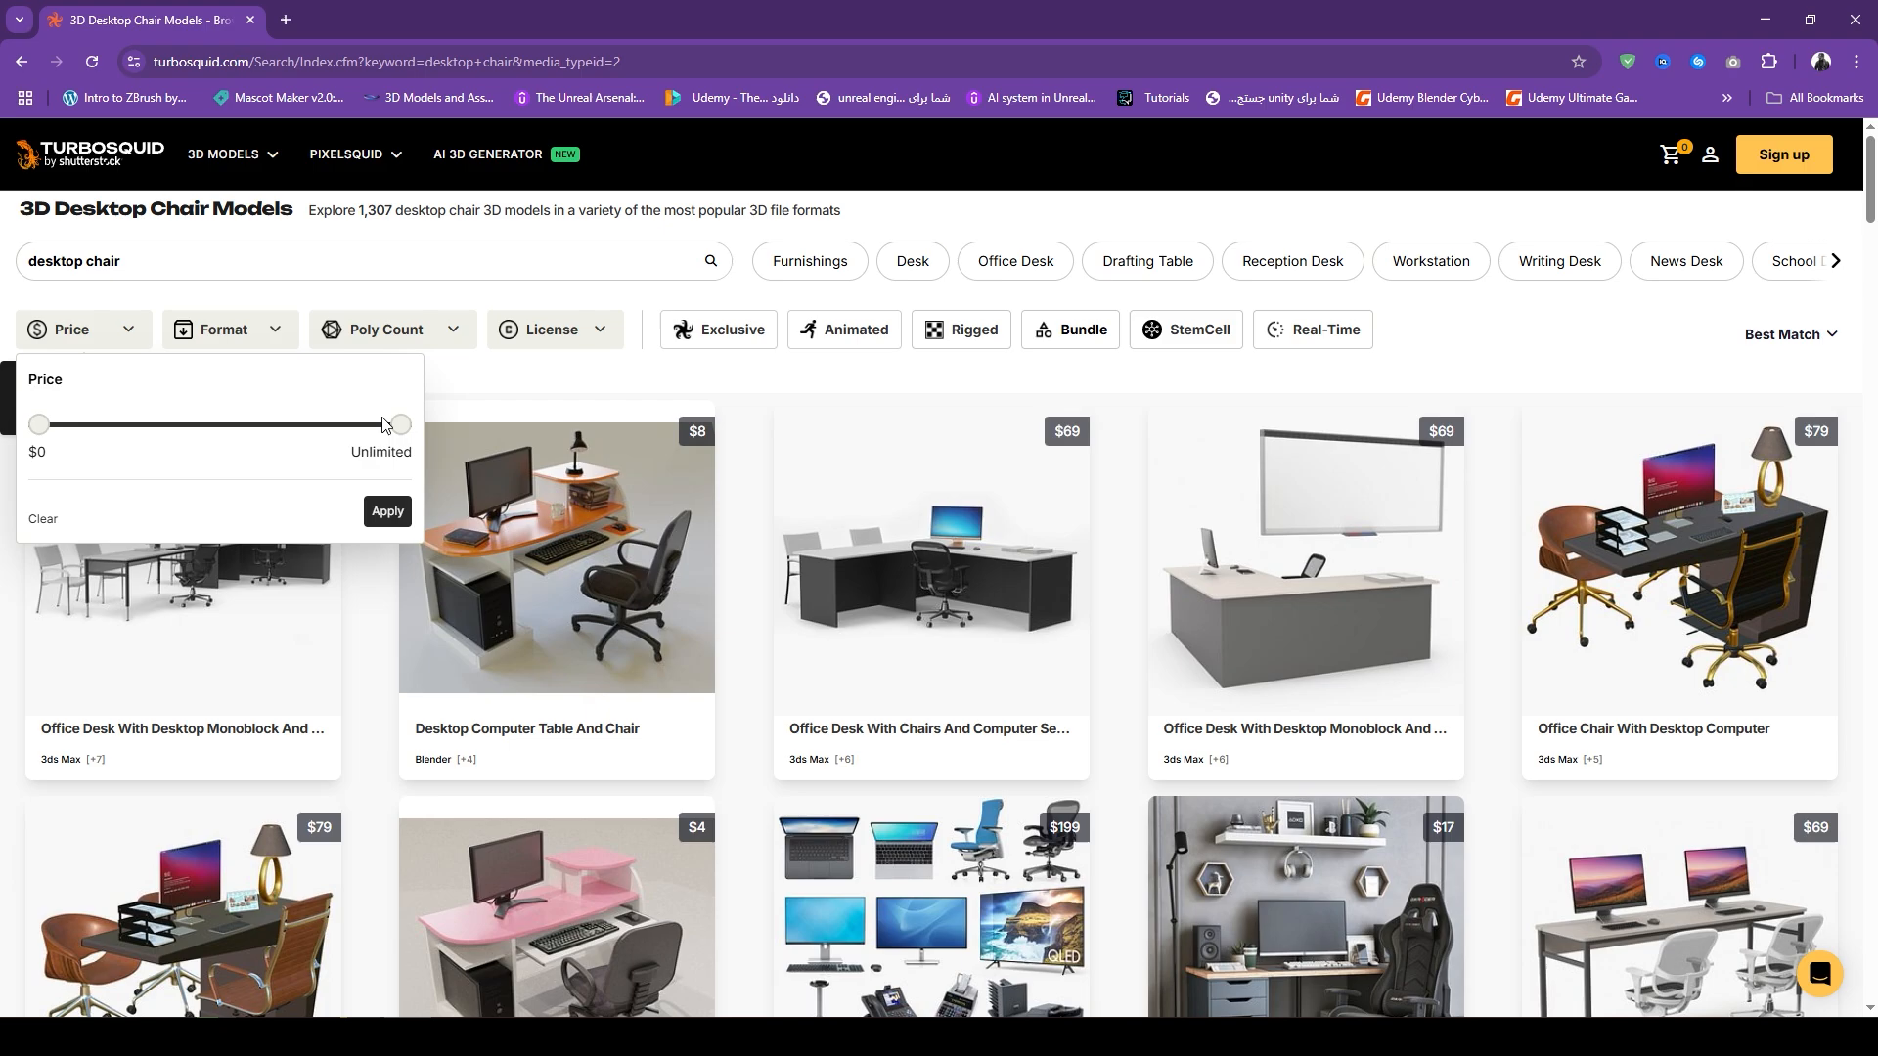
{"action": "left_click_drag", "start_coordinate": [401, 424], "coordinate": [39, 424]}
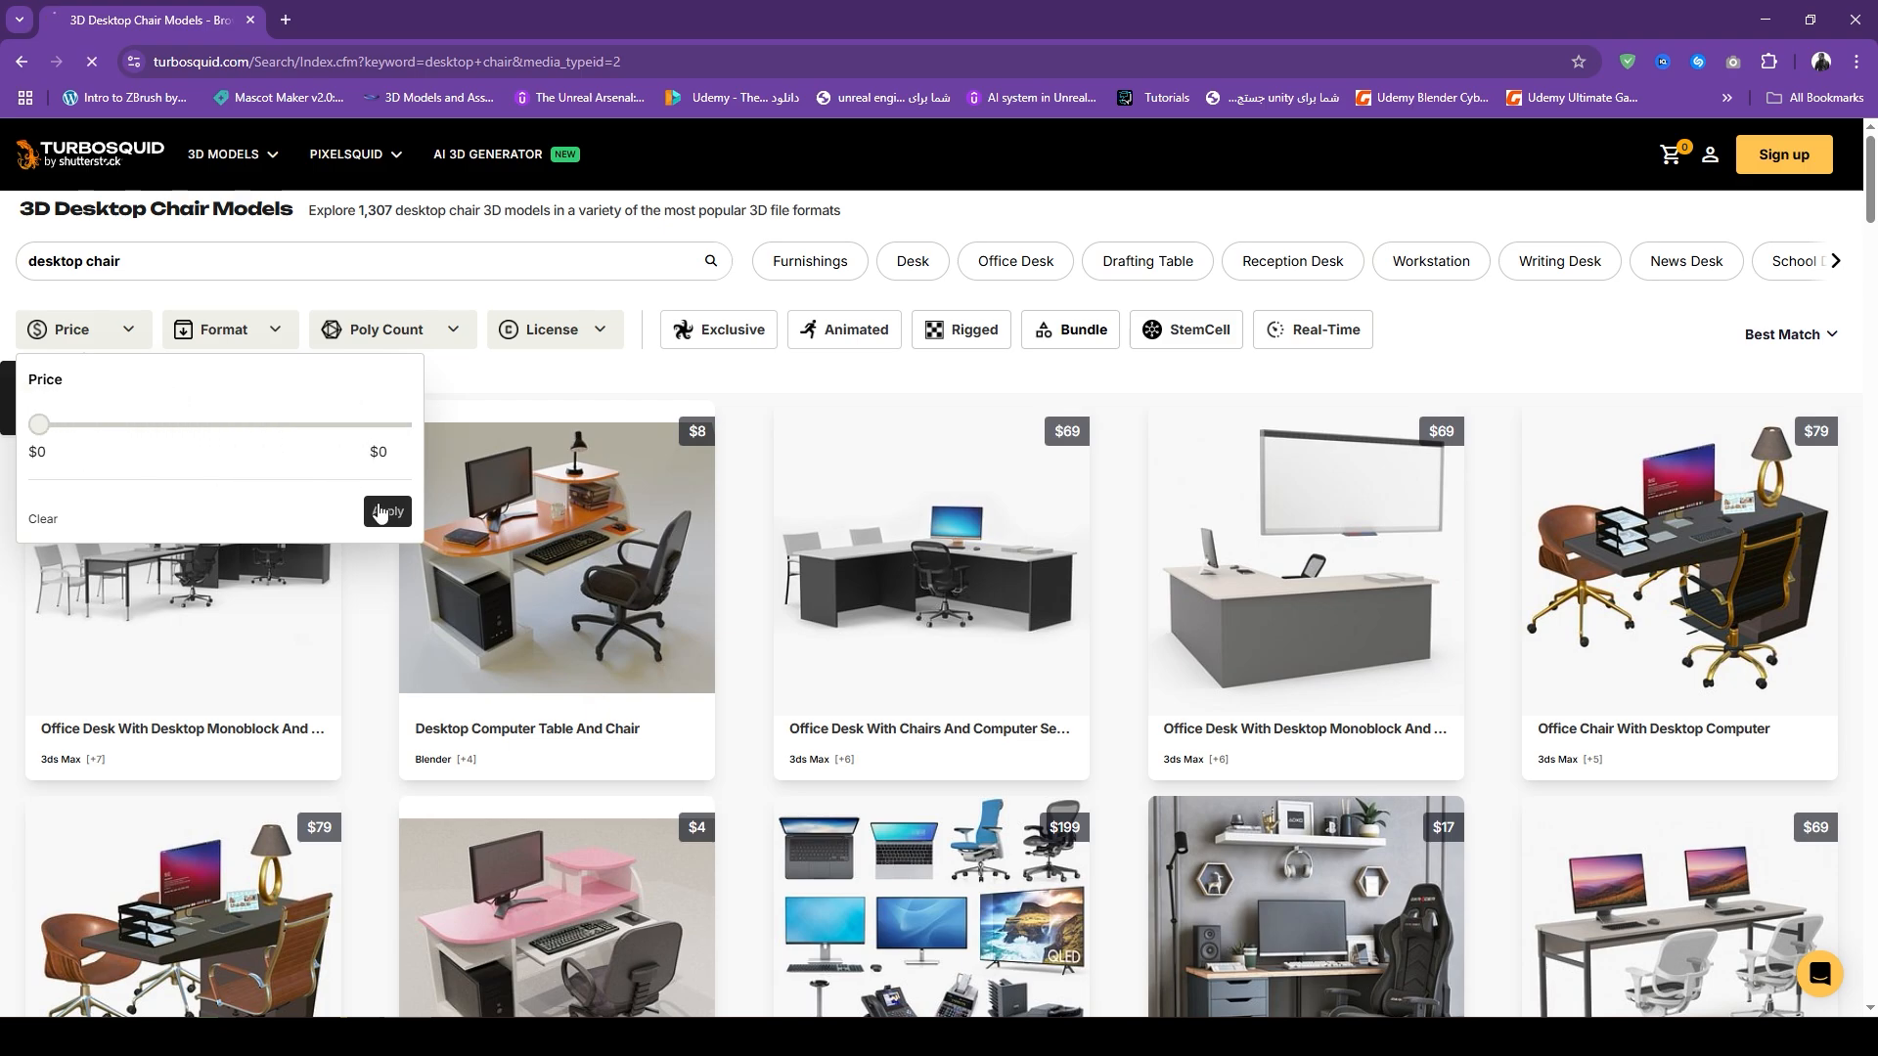
{"action": "left_click", "coordinate": [386, 511]}
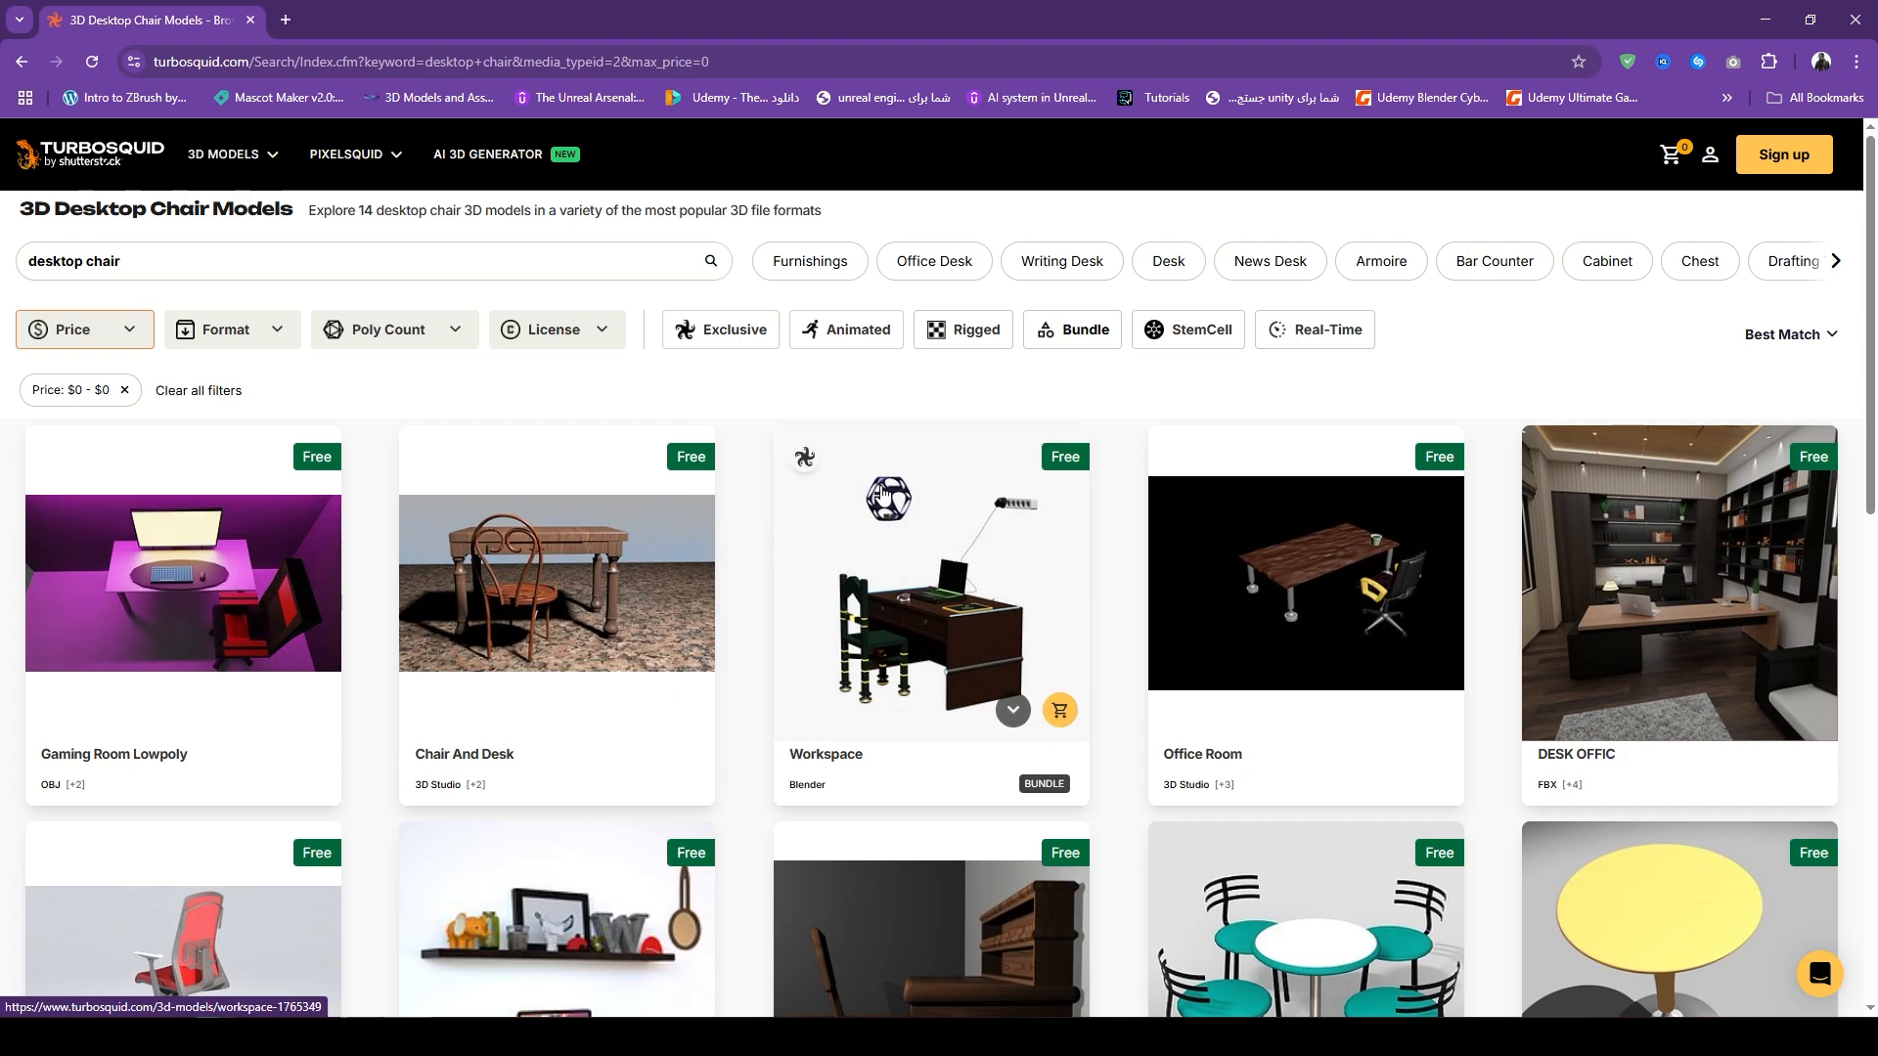
{"action": "scroll", "coordinate": [1164, 567], "scroll_direction": "down", "scroll_amount": 4}
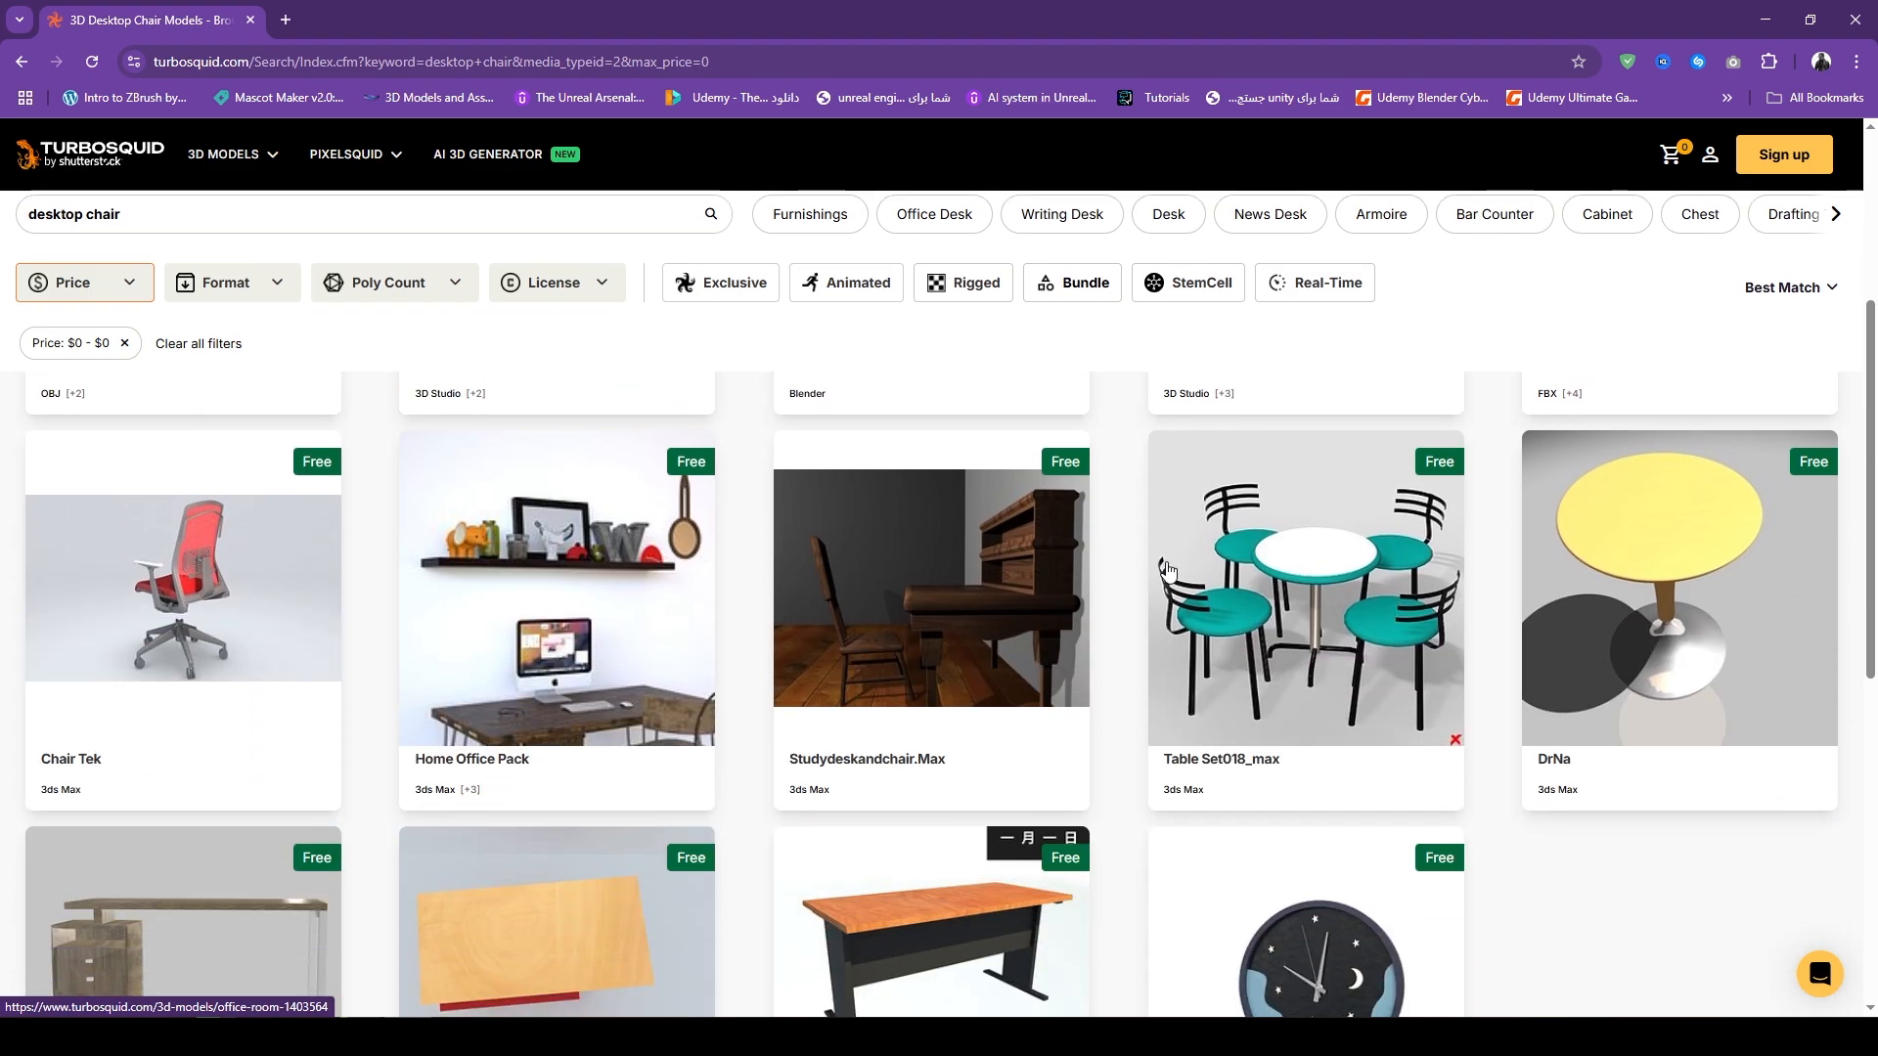
{"action": "left_click", "coordinate": [176, 623]}
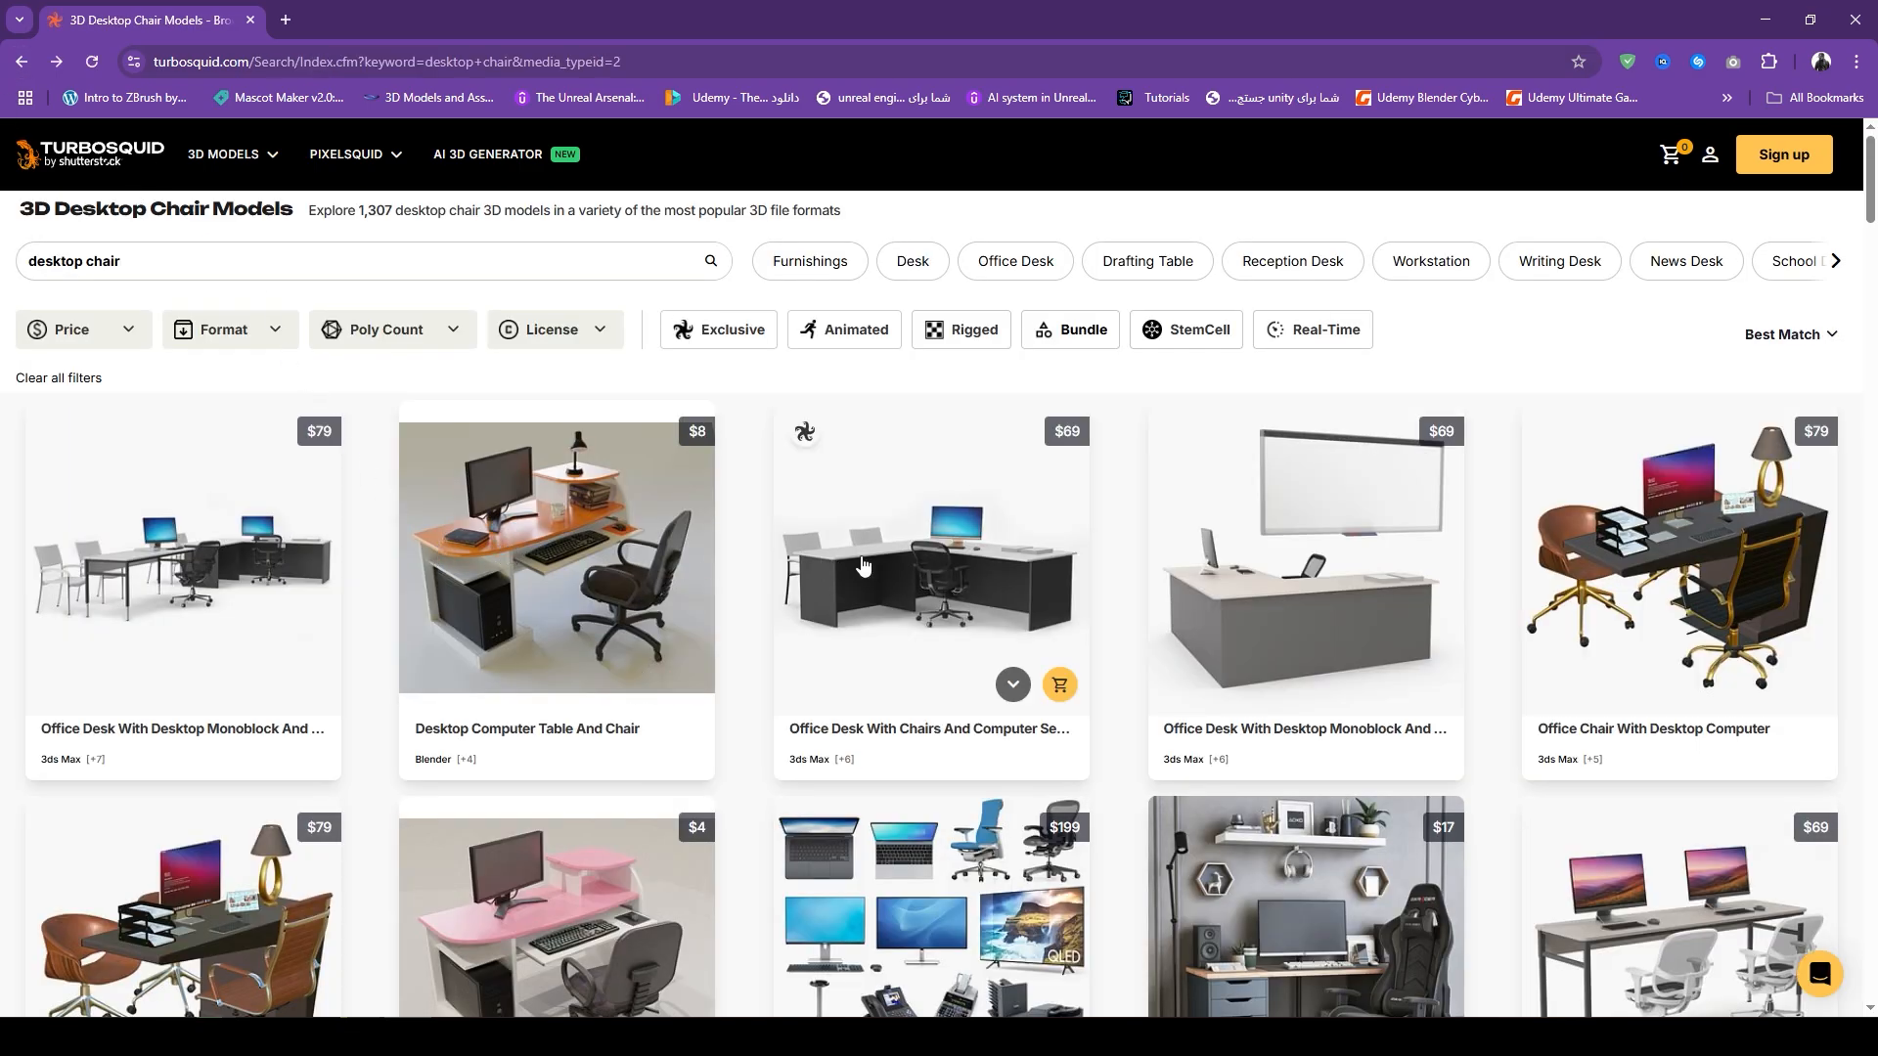
- Limit the desktop chair results to a maximum price of $0 and browse the free models
{"action": "left_click", "coordinate": [70, 330]}
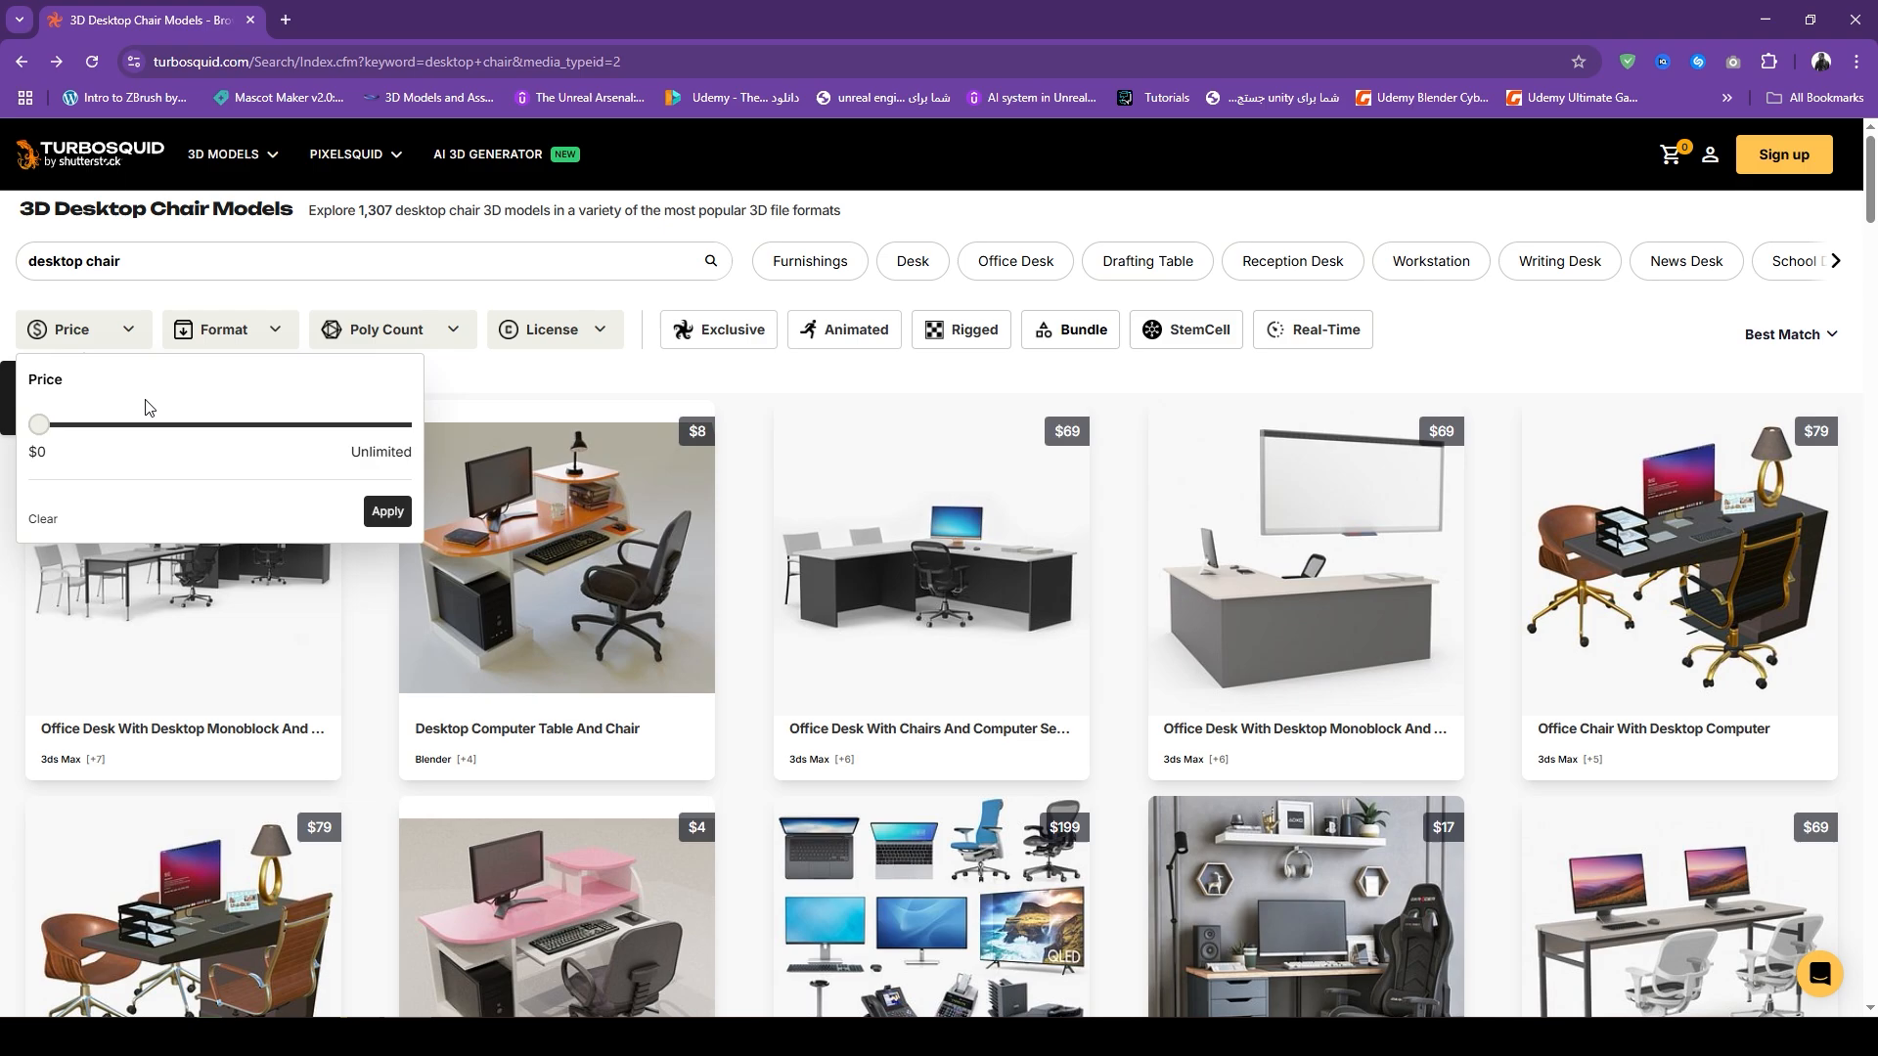
{"action": "left_click", "coordinate": [388, 511]}
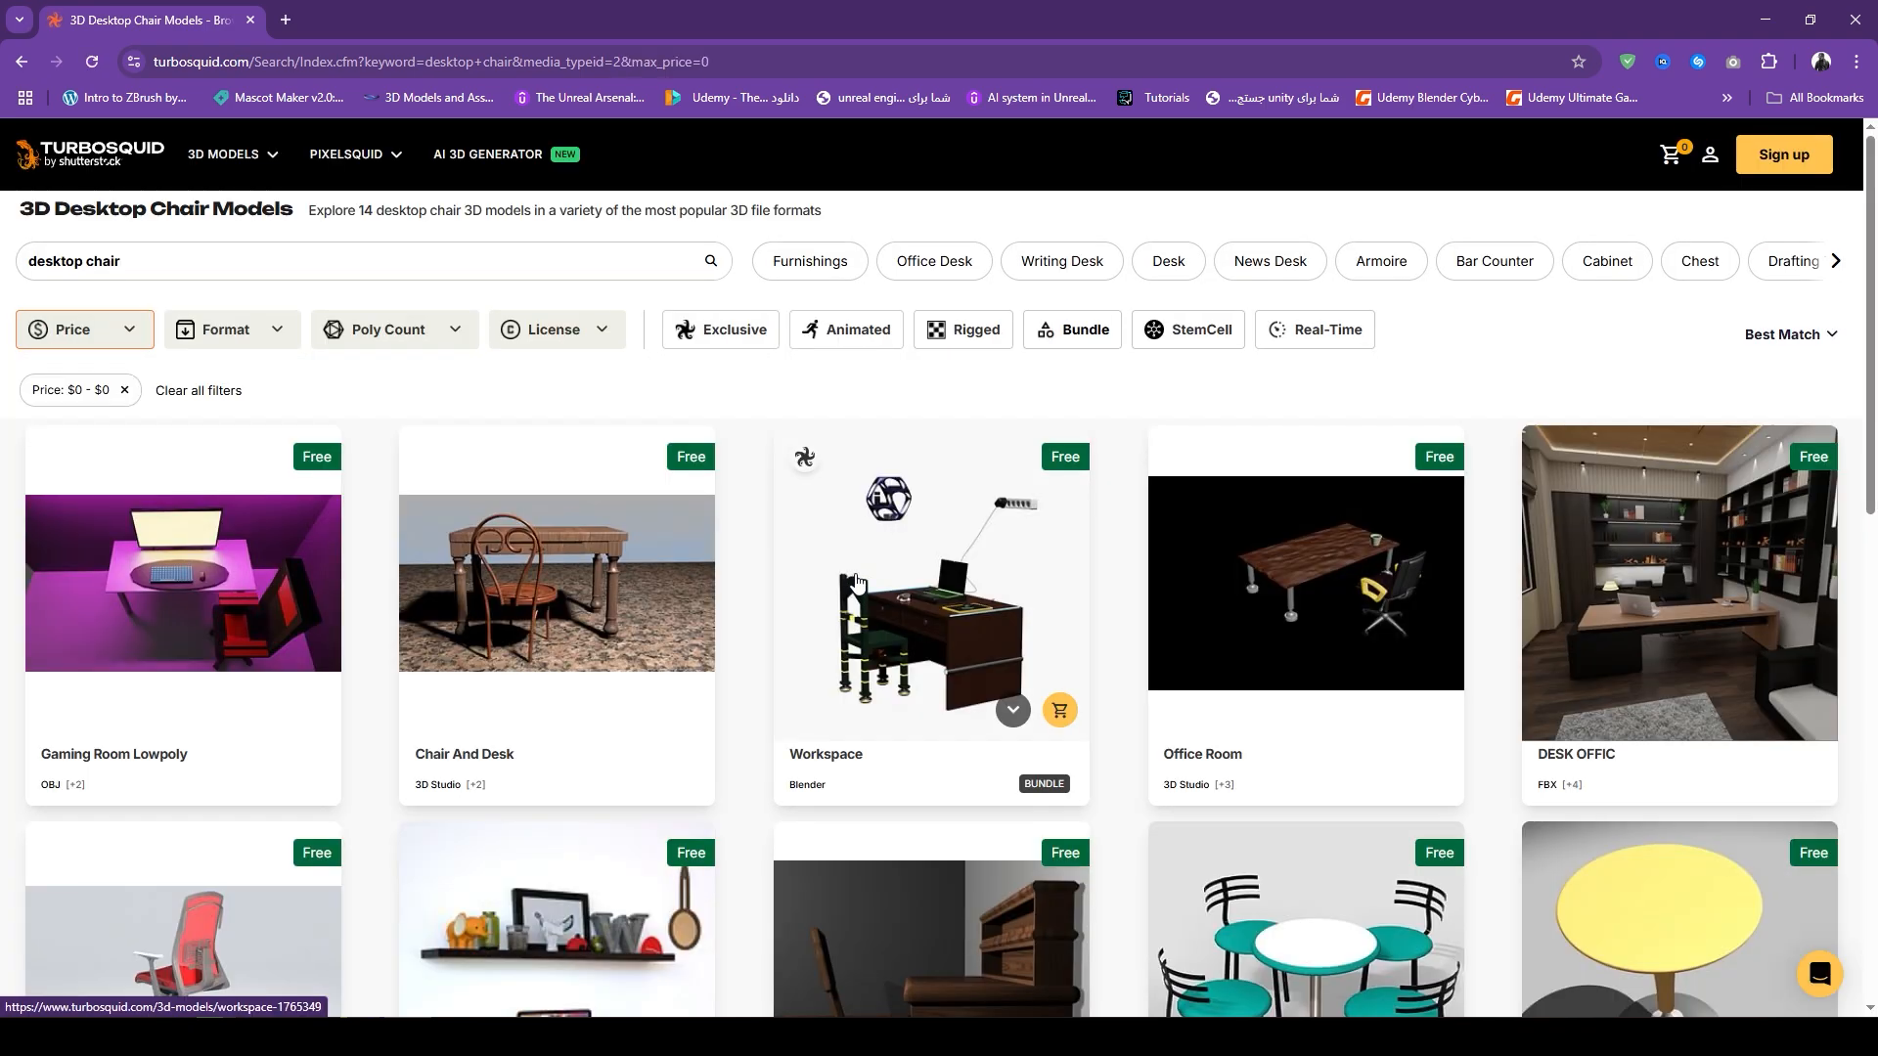
{"action": "scroll", "coordinate": [853, 583], "scroll_direction": "down", "scroll_amount": 1}
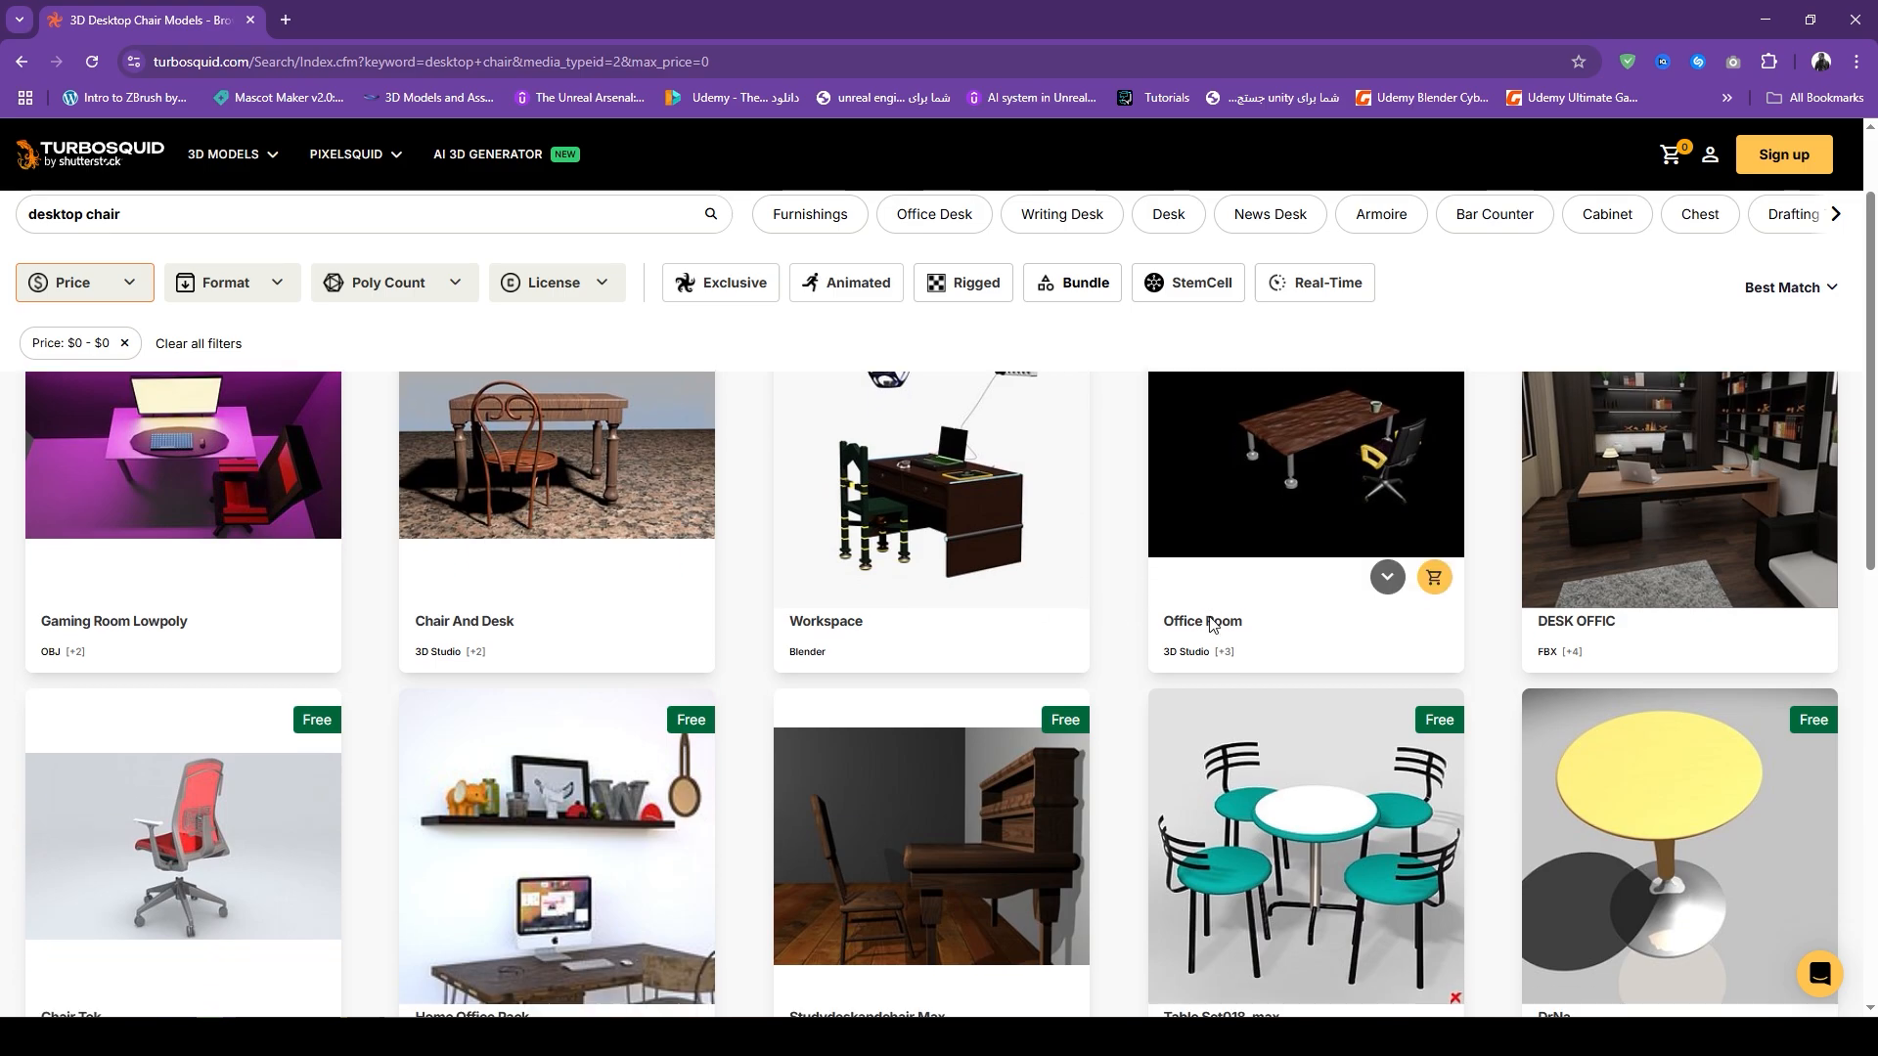
{"action": "scroll", "coordinate": [1210, 619], "scroll_direction": "down", "scroll_amount": 4}
{"action": "scroll", "coordinate": [1209, 616], "scroll_direction": "down", "scroll_amount": 3}
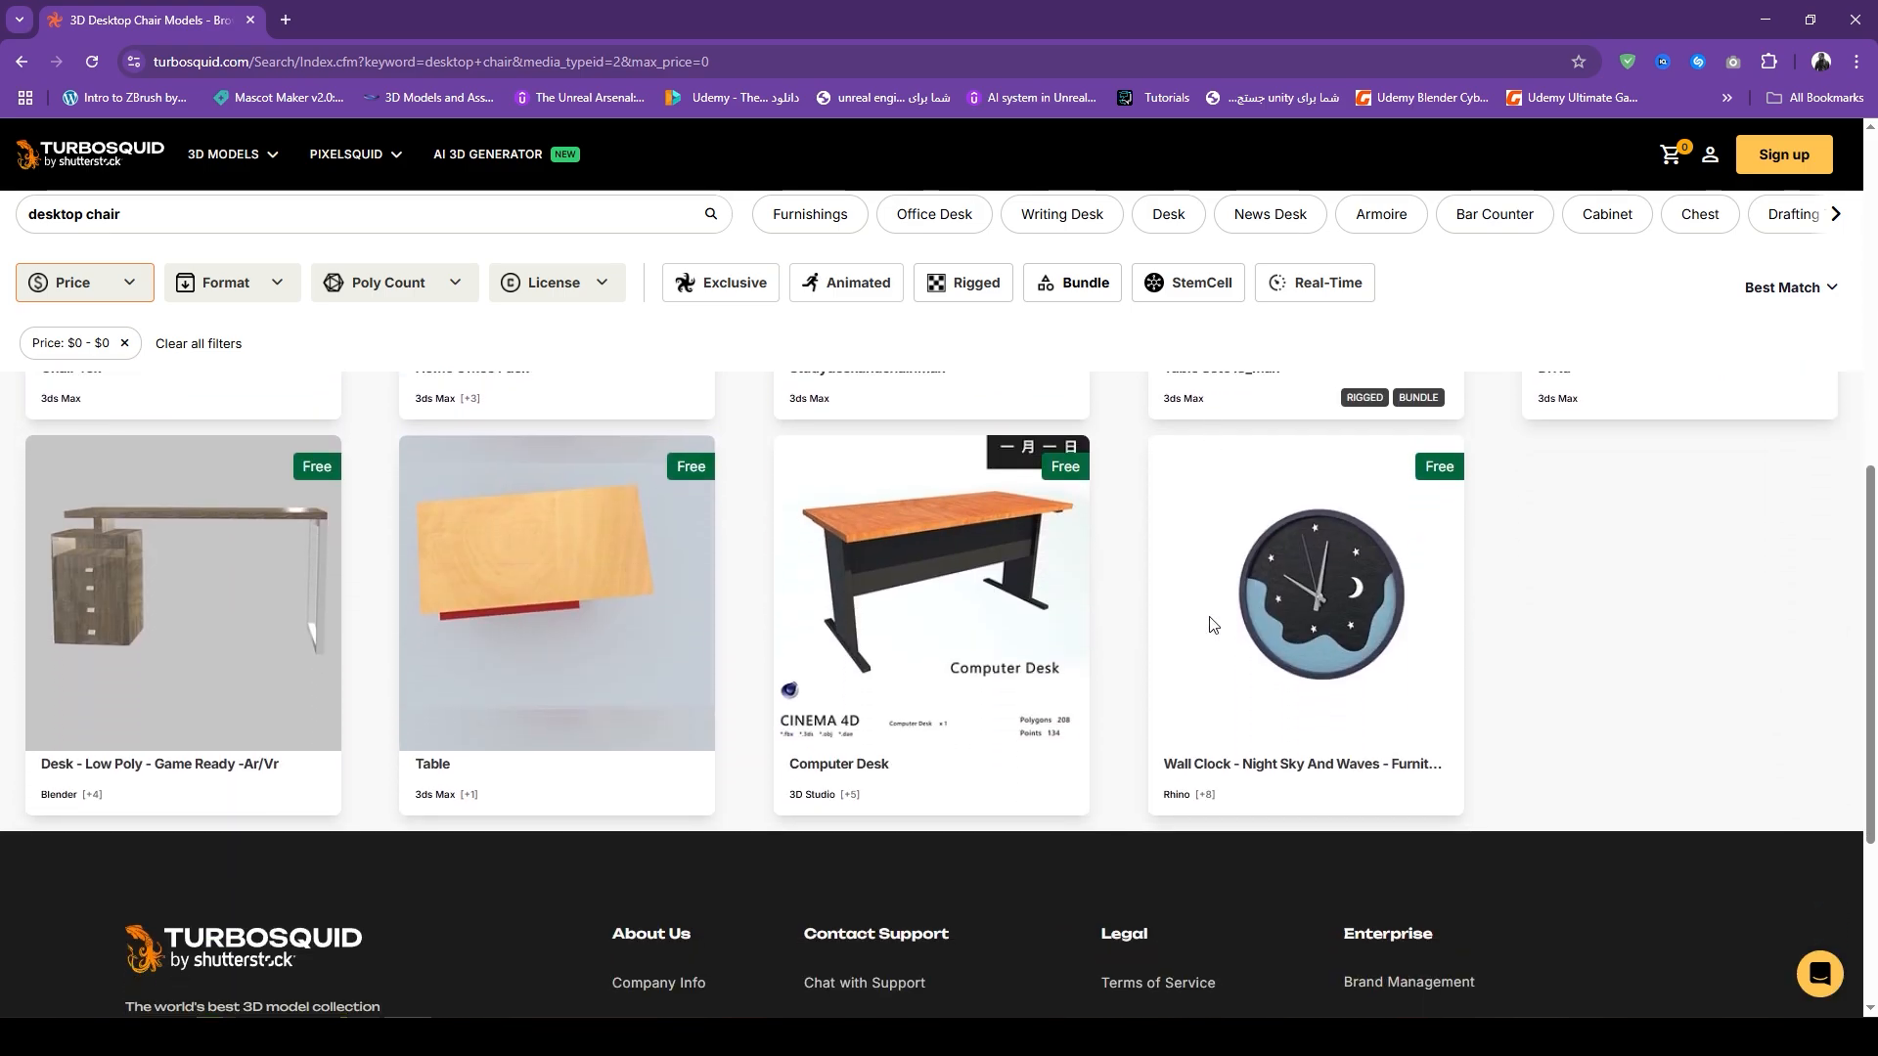
{"action": "scroll", "coordinate": [725, 746], "scroll_direction": "up", "scroll_amount": 3}
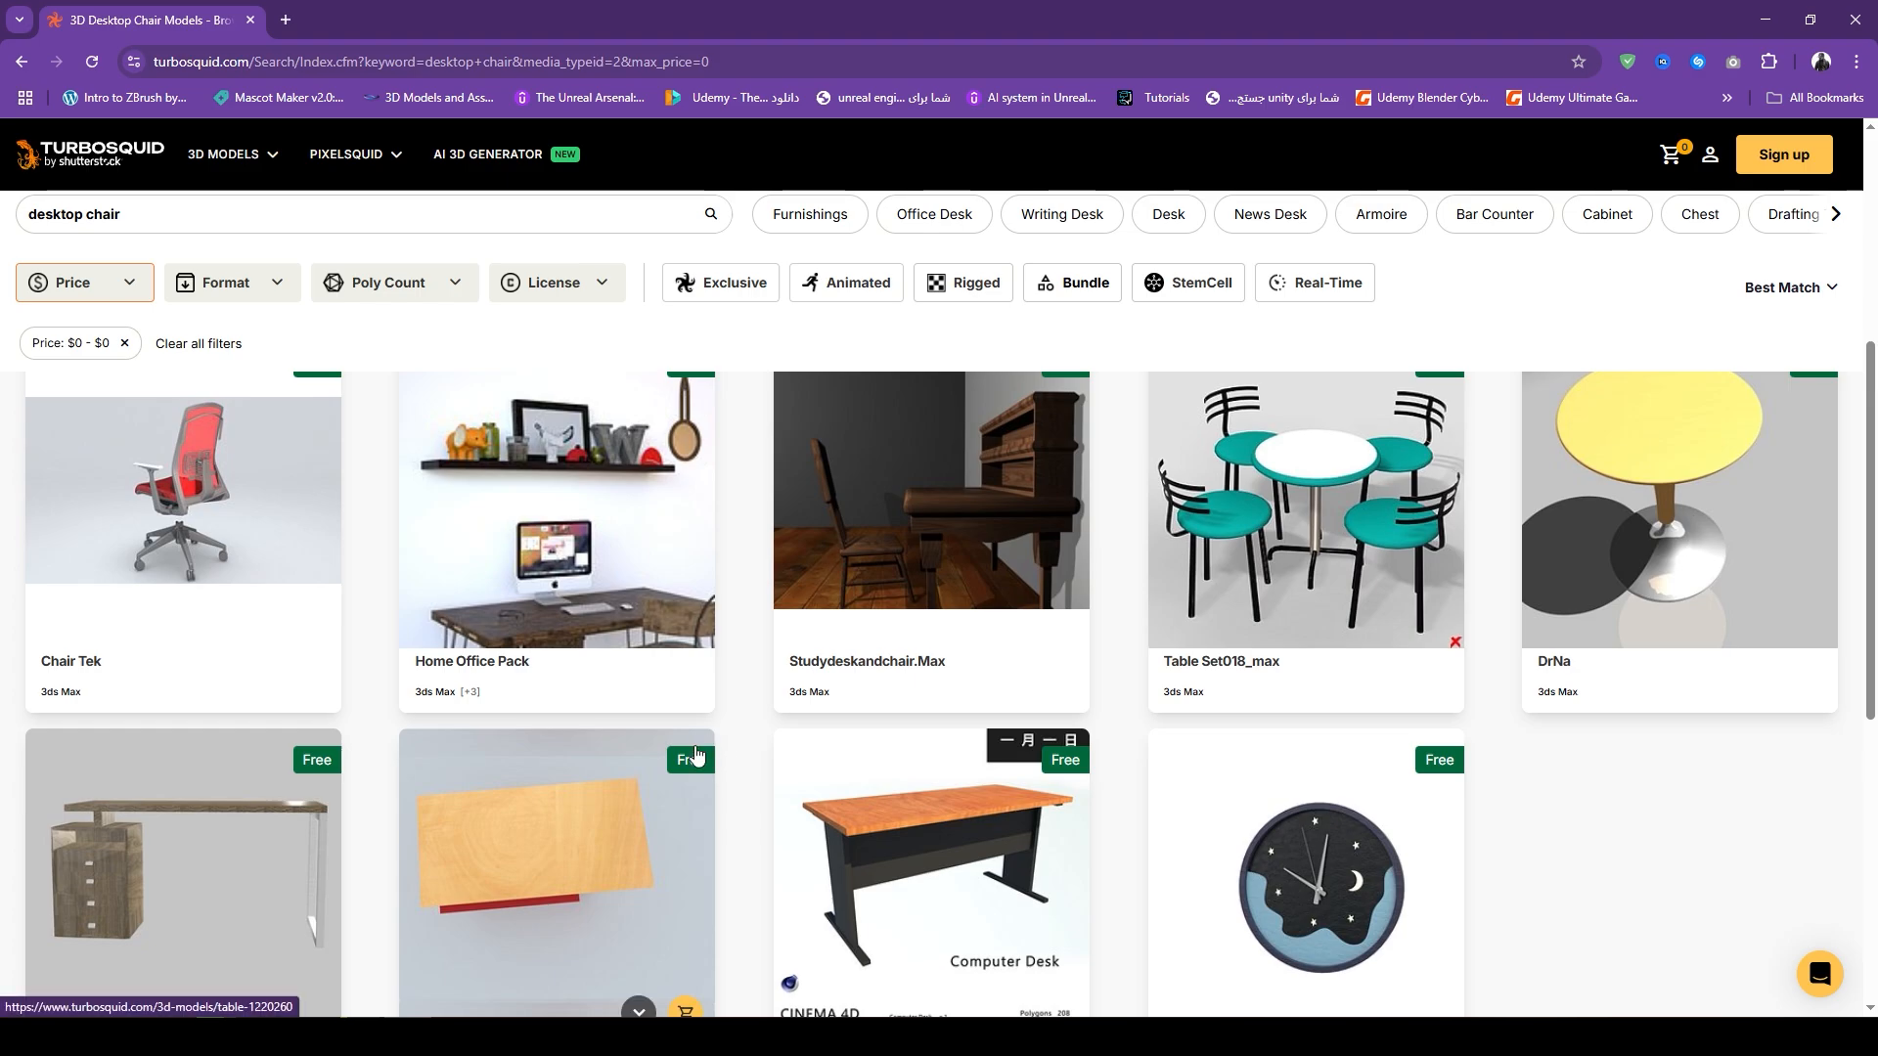
{"action": "scroll", "coordinate": [592, 748], "scroll_direction": "up", "scroll_amount": 1}
{"action": "scroll", "coordinate": [508, 738], "scroll_direction": "up", "scroll_amount": 2}
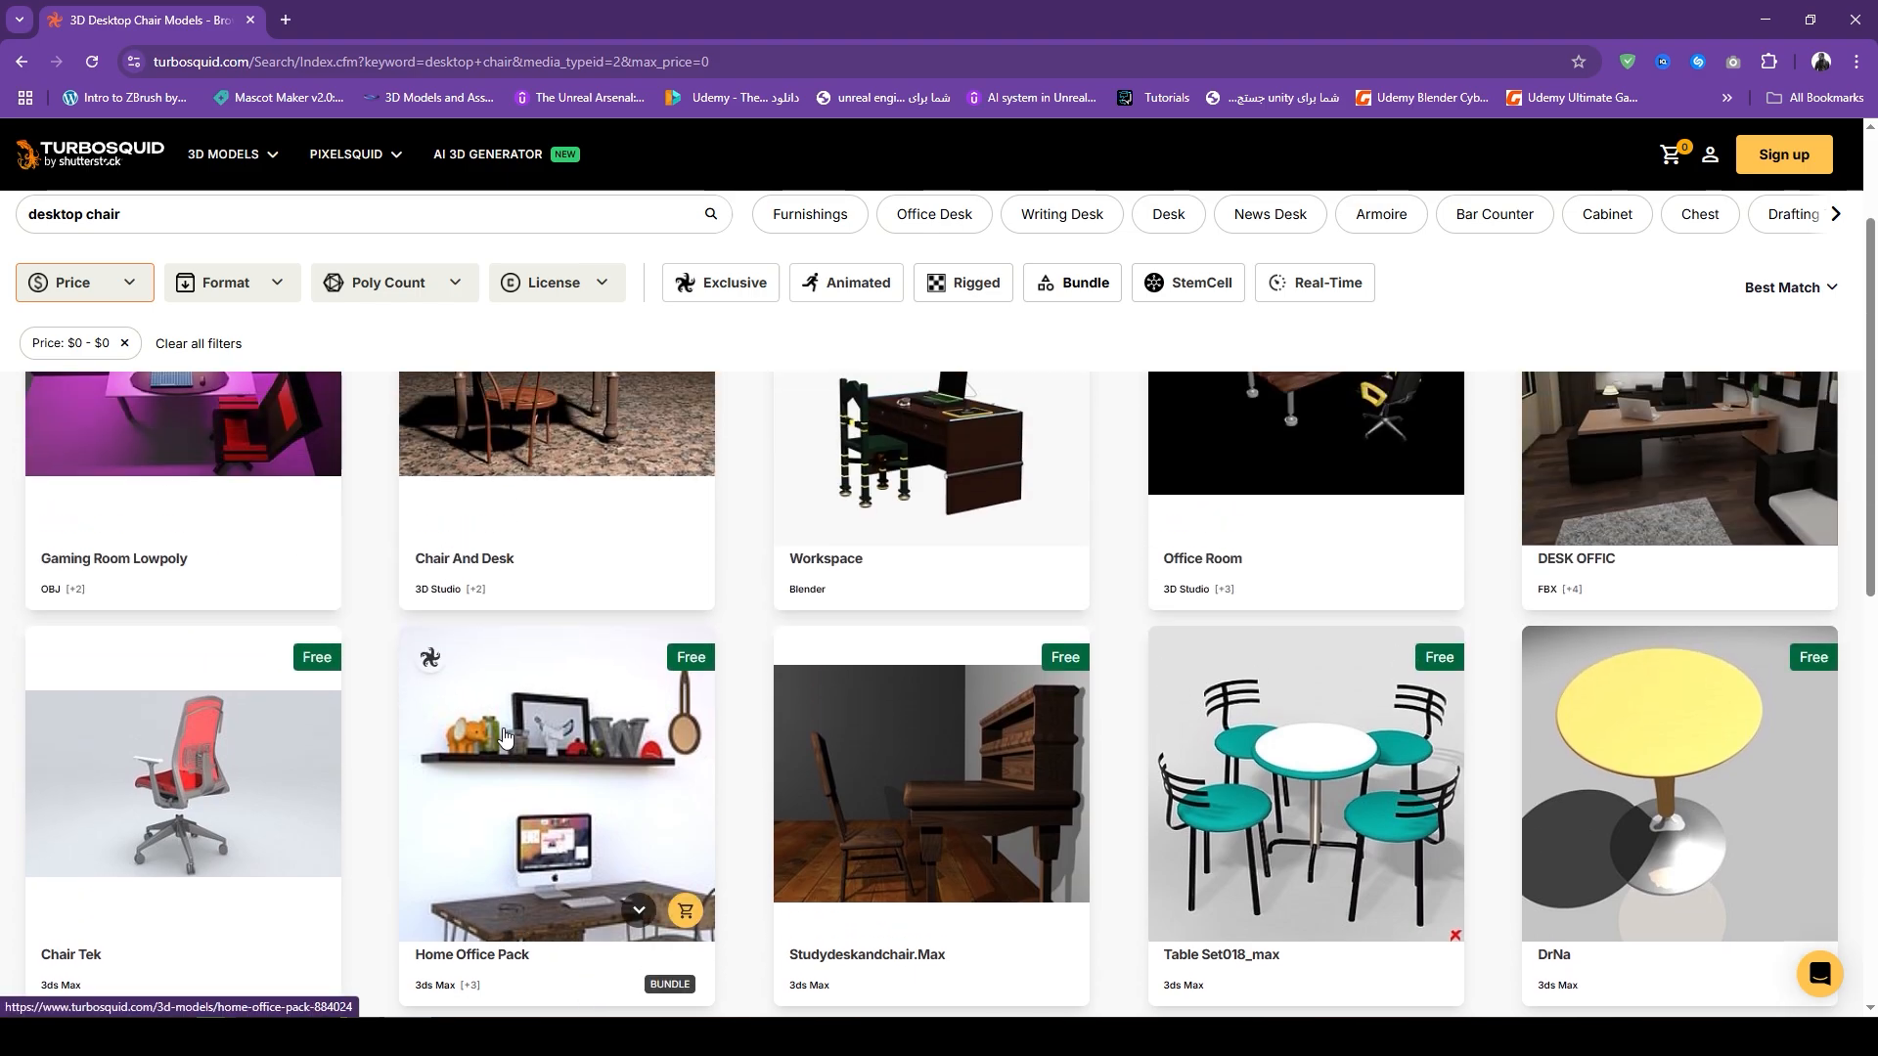
{"action": "scroll", "coordinate": [504, 735], "scroll_direction": "up", "scroll_amount": 2}
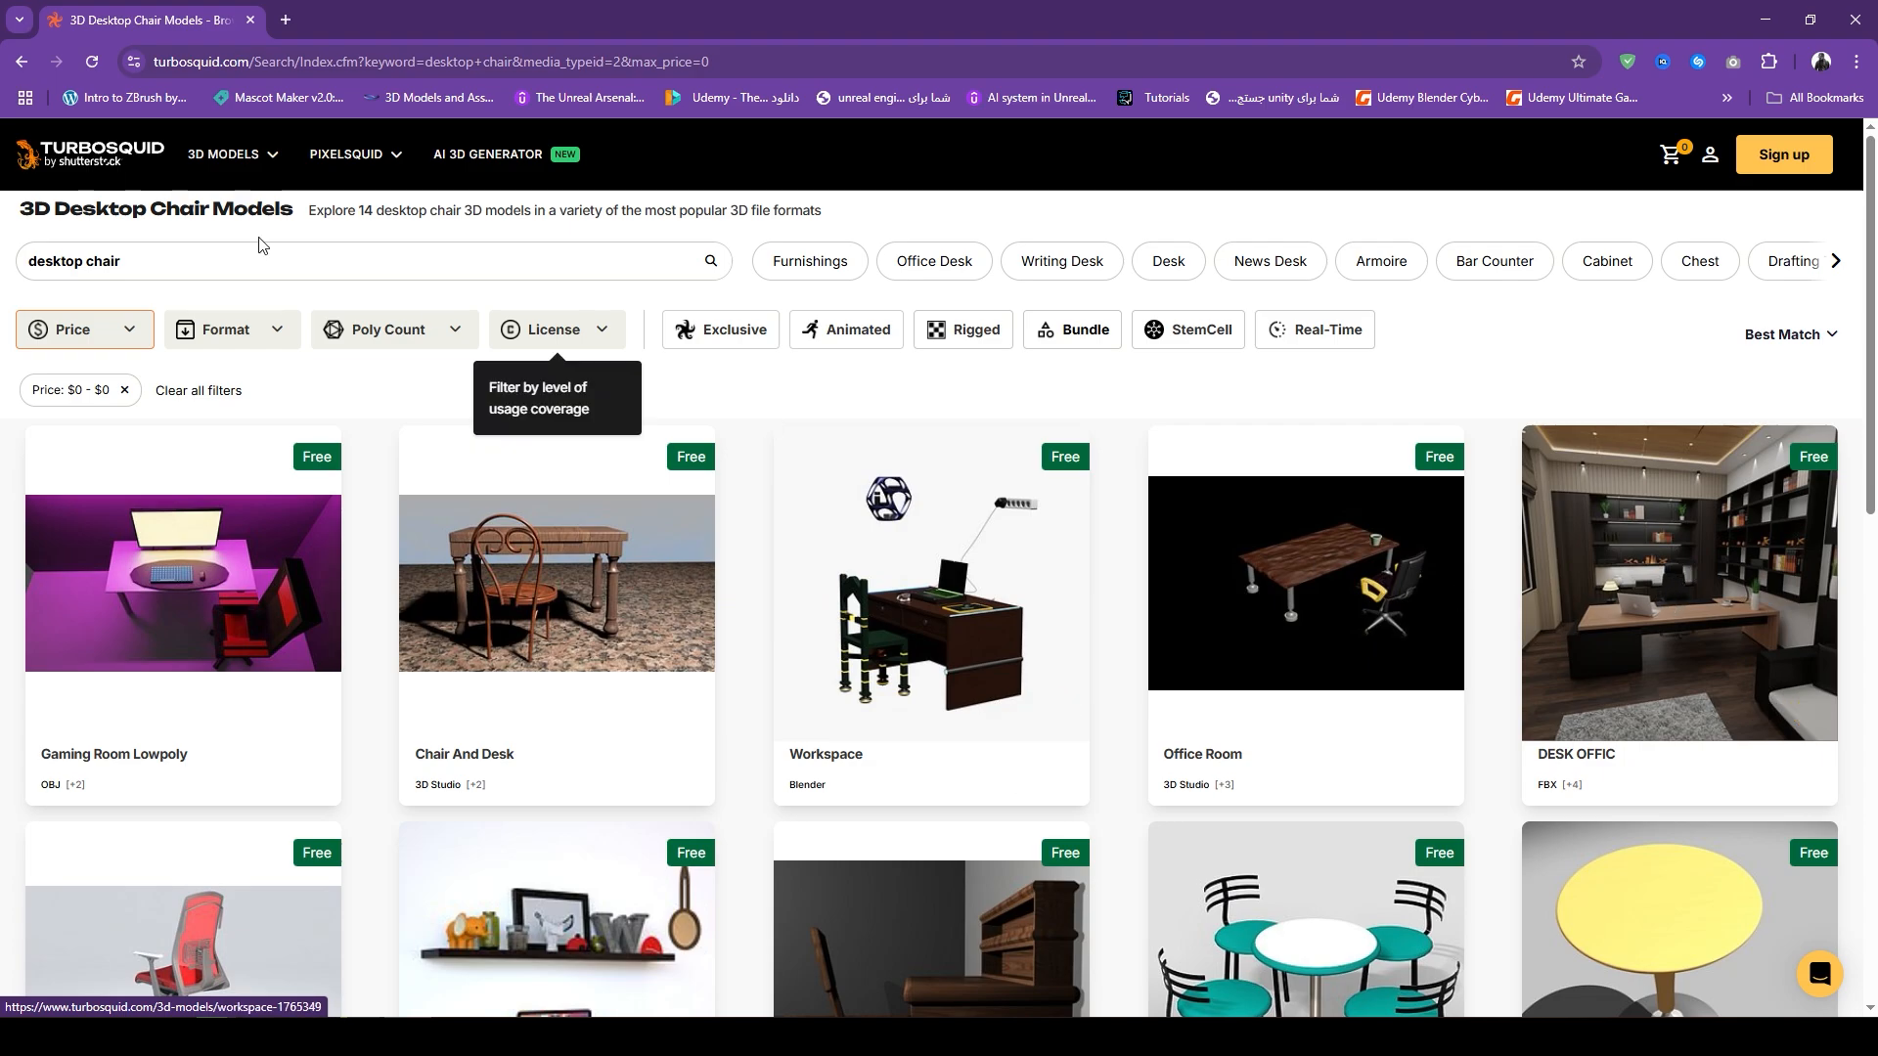
- Filter the free desktop chair results to the .blend (Blender) format and look through the remaining models
{"action": "left_click", "coordinate": [269, 336]}
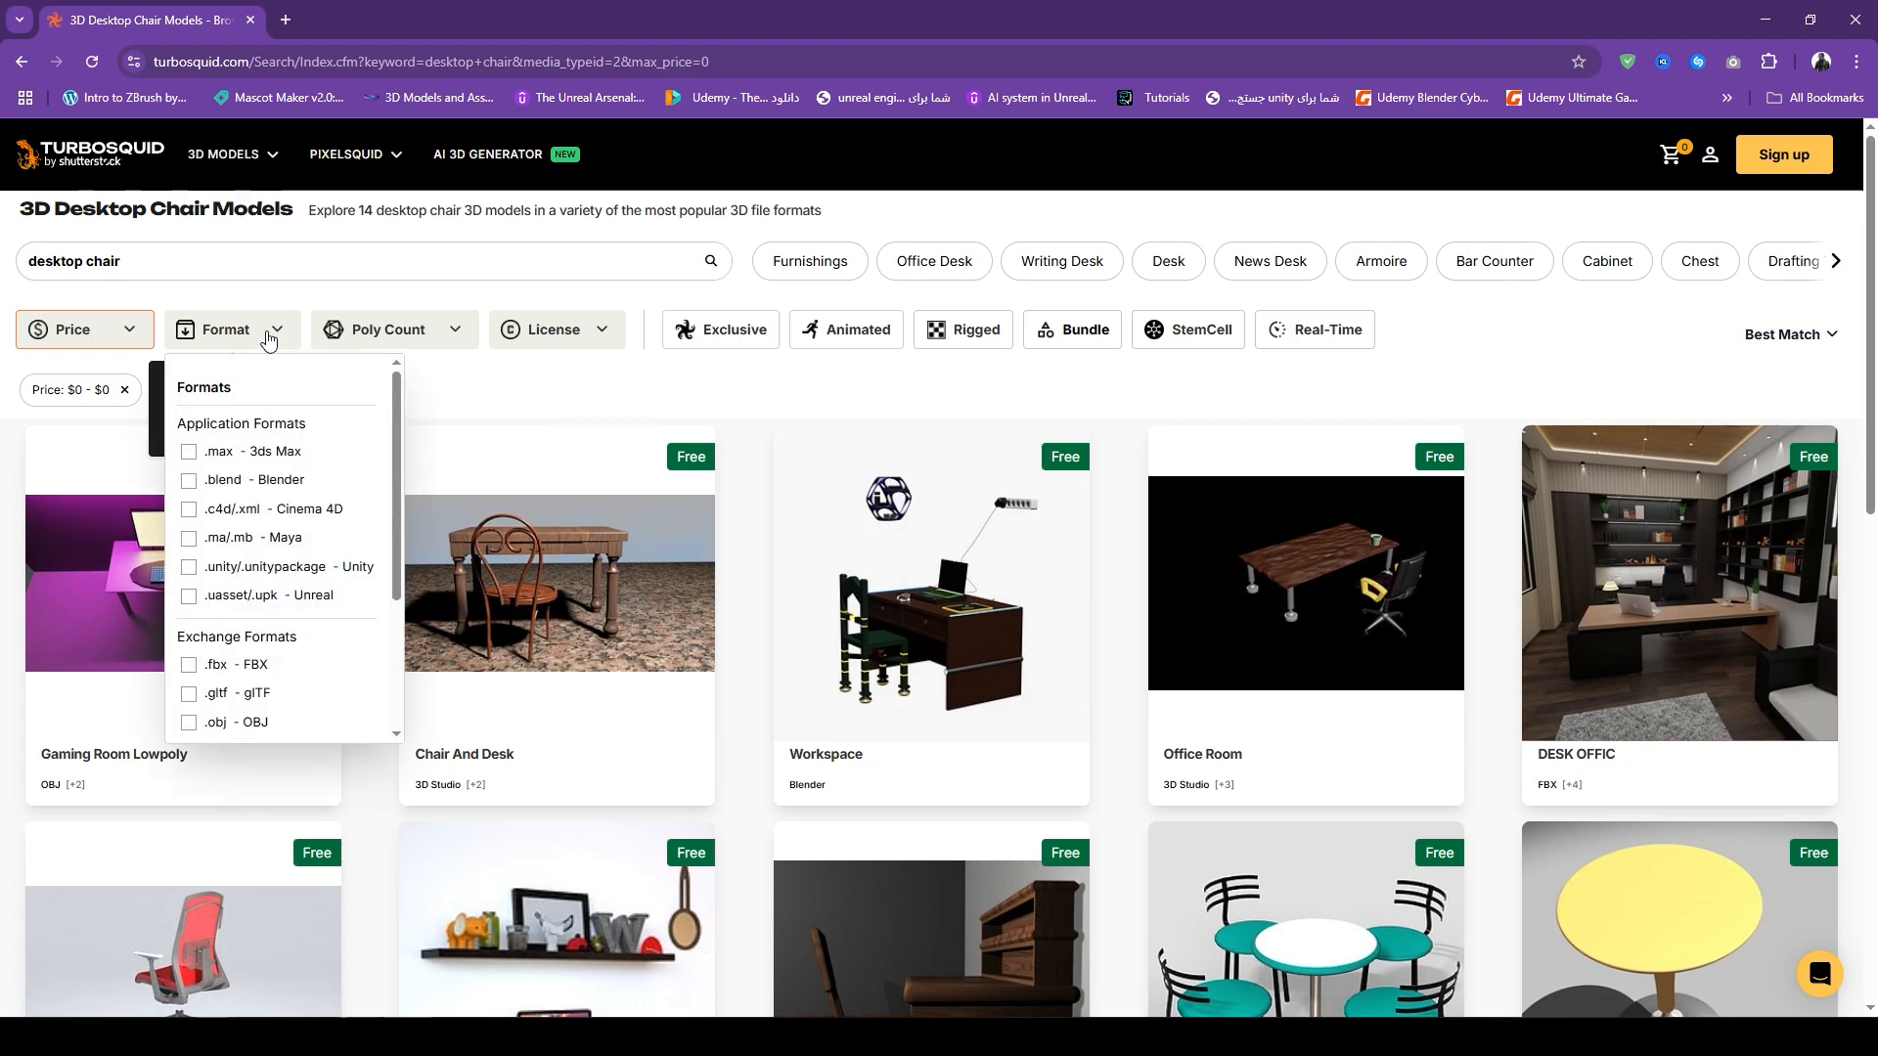
{"action": "left_click", "coordinate": [188, 481]}
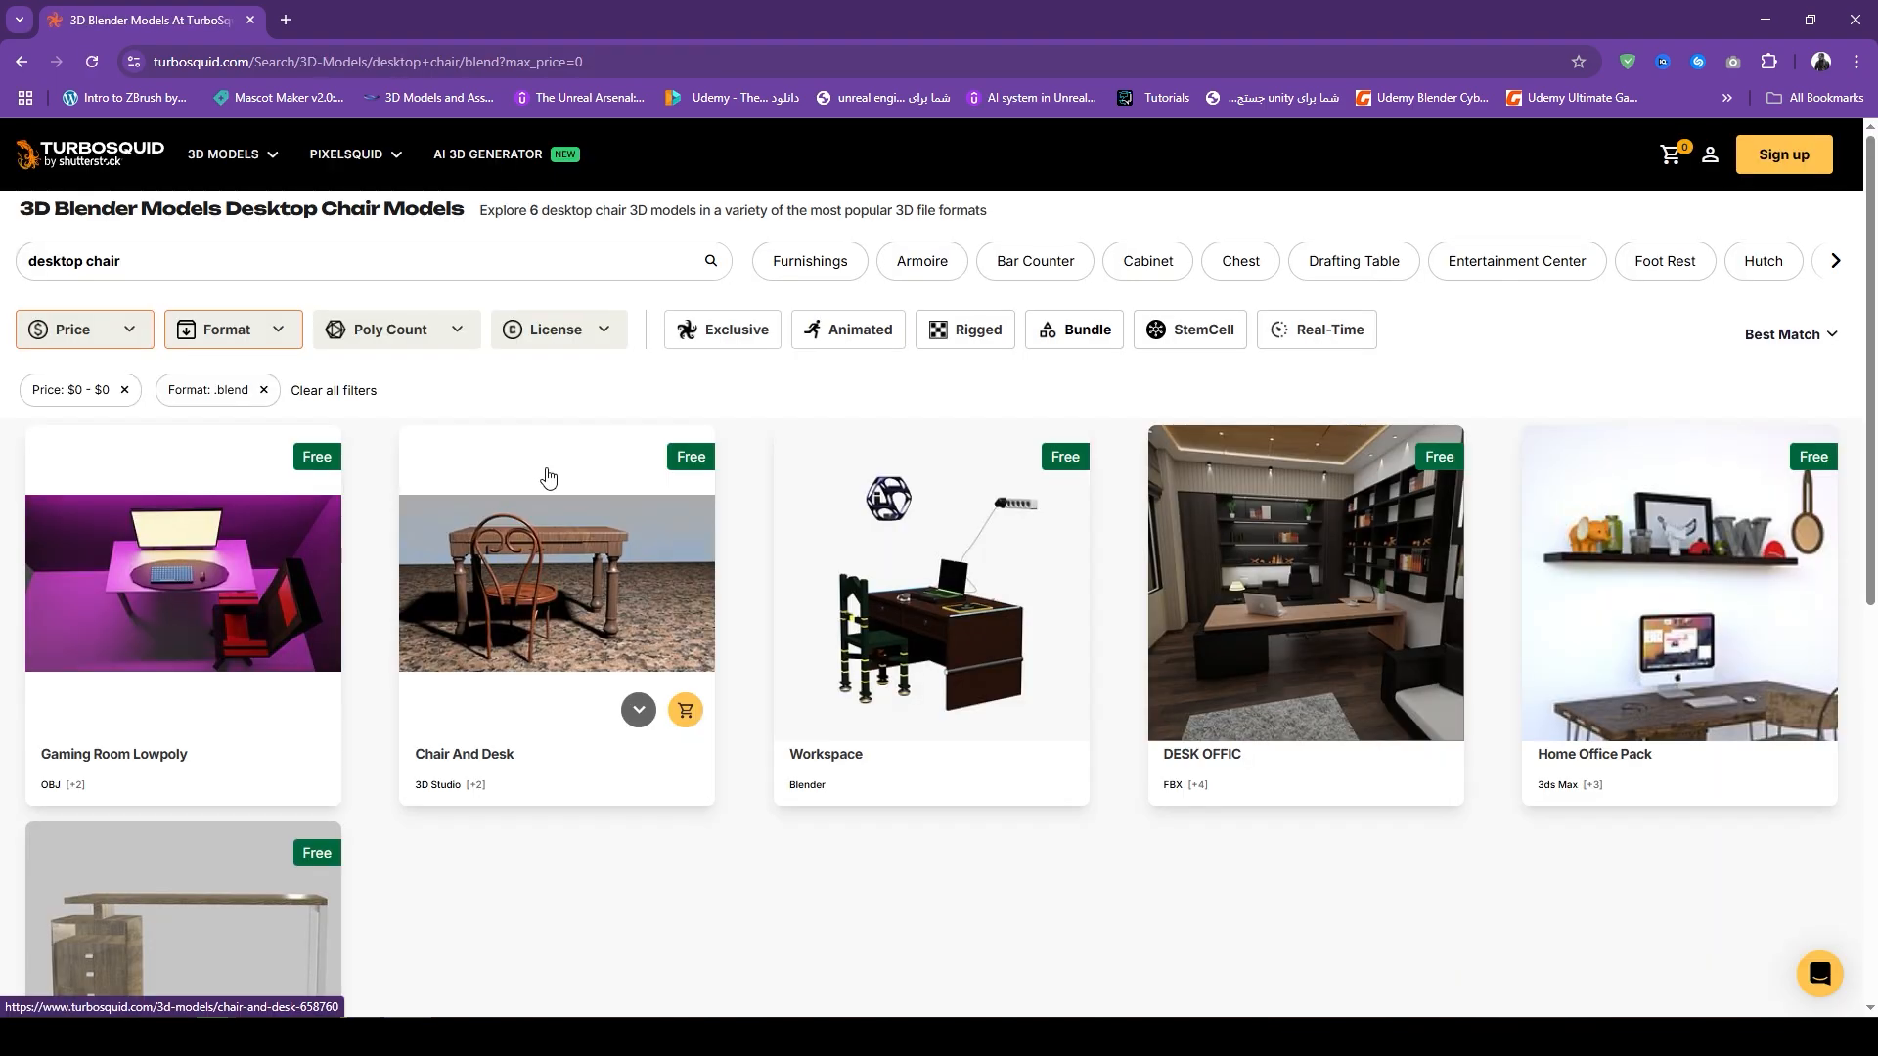
{"action": "scroll", "coordinate": [669, 836], "scroll_direction": "down", "scroll_amount": 1}
{"action": "scroll", "coordinate": [696, 829], "scroll_direction": "down", "scroll_amount": 1}
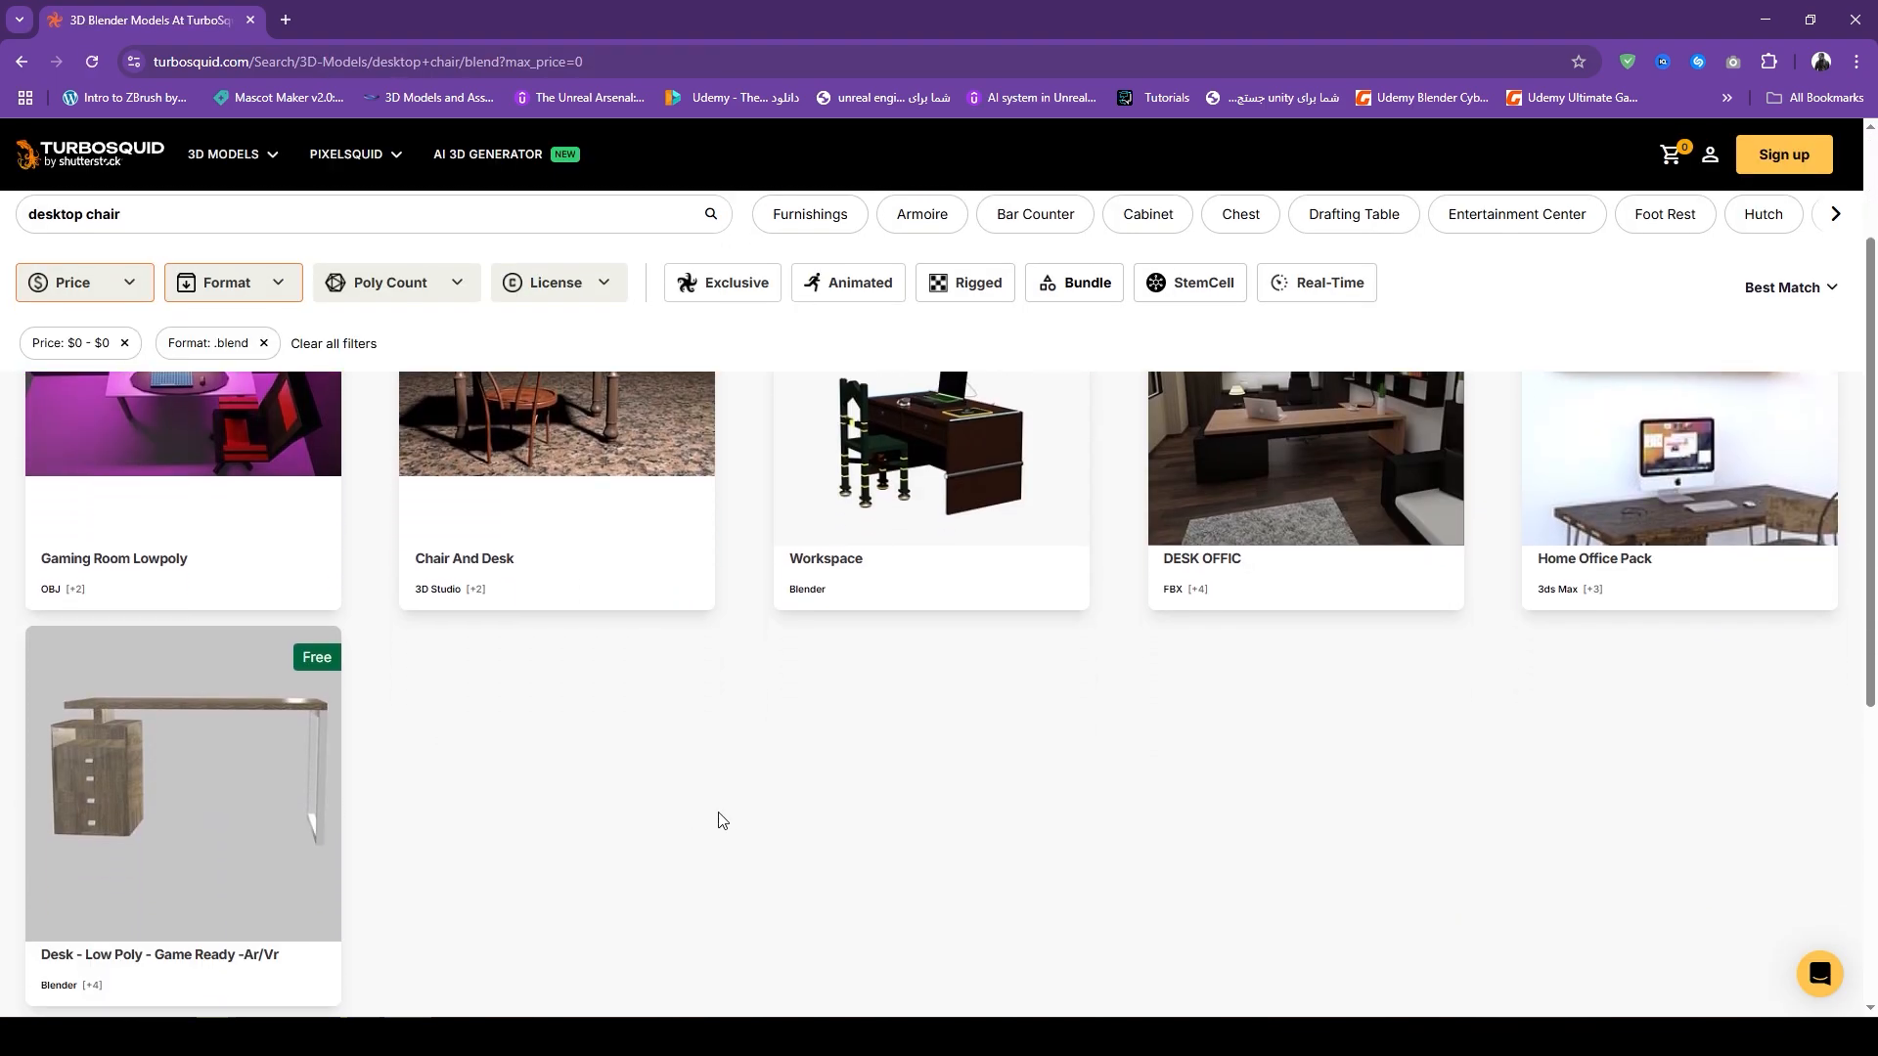
{"action": "scroll", "coordinate": [734, 796], "scroll_direction": "up", "scroll_amount": 2}
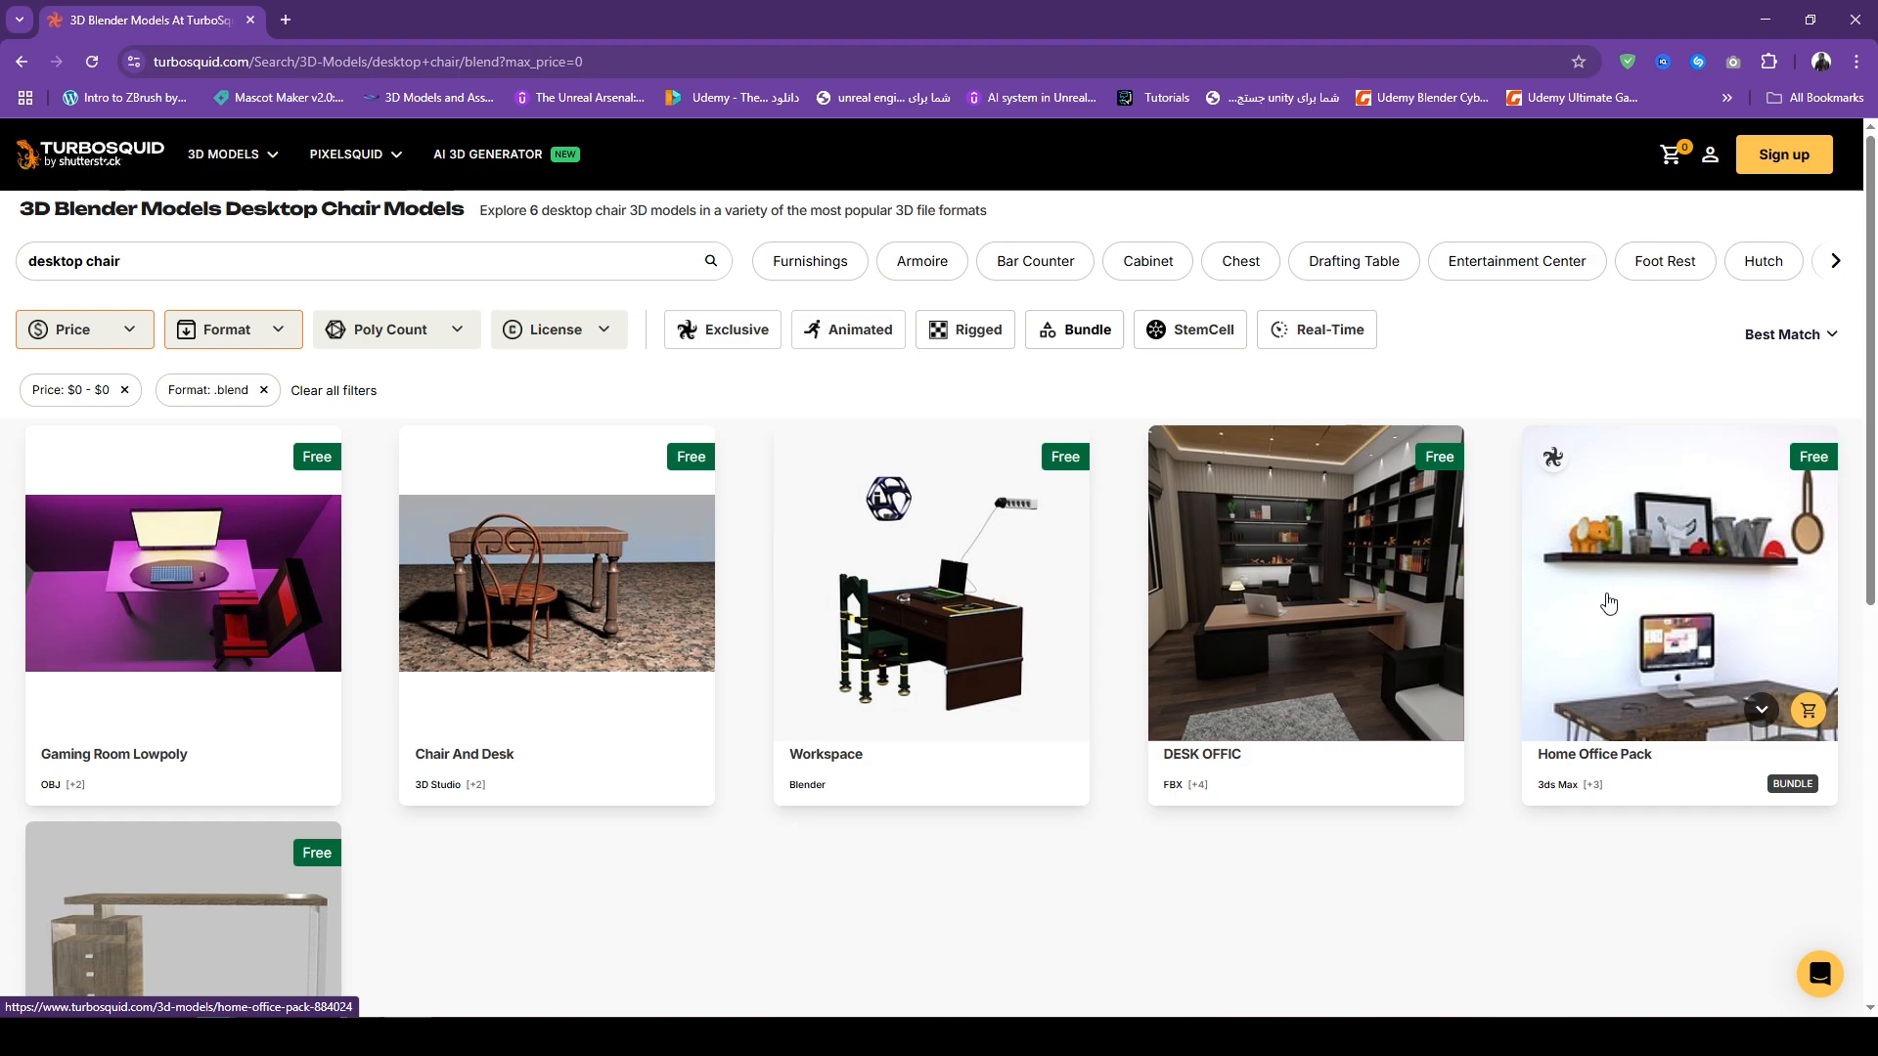
- Open the free Home Office Pack model and review its specifications and available file formats
{"action": "left_click", "coordinate": [1600, 626]}
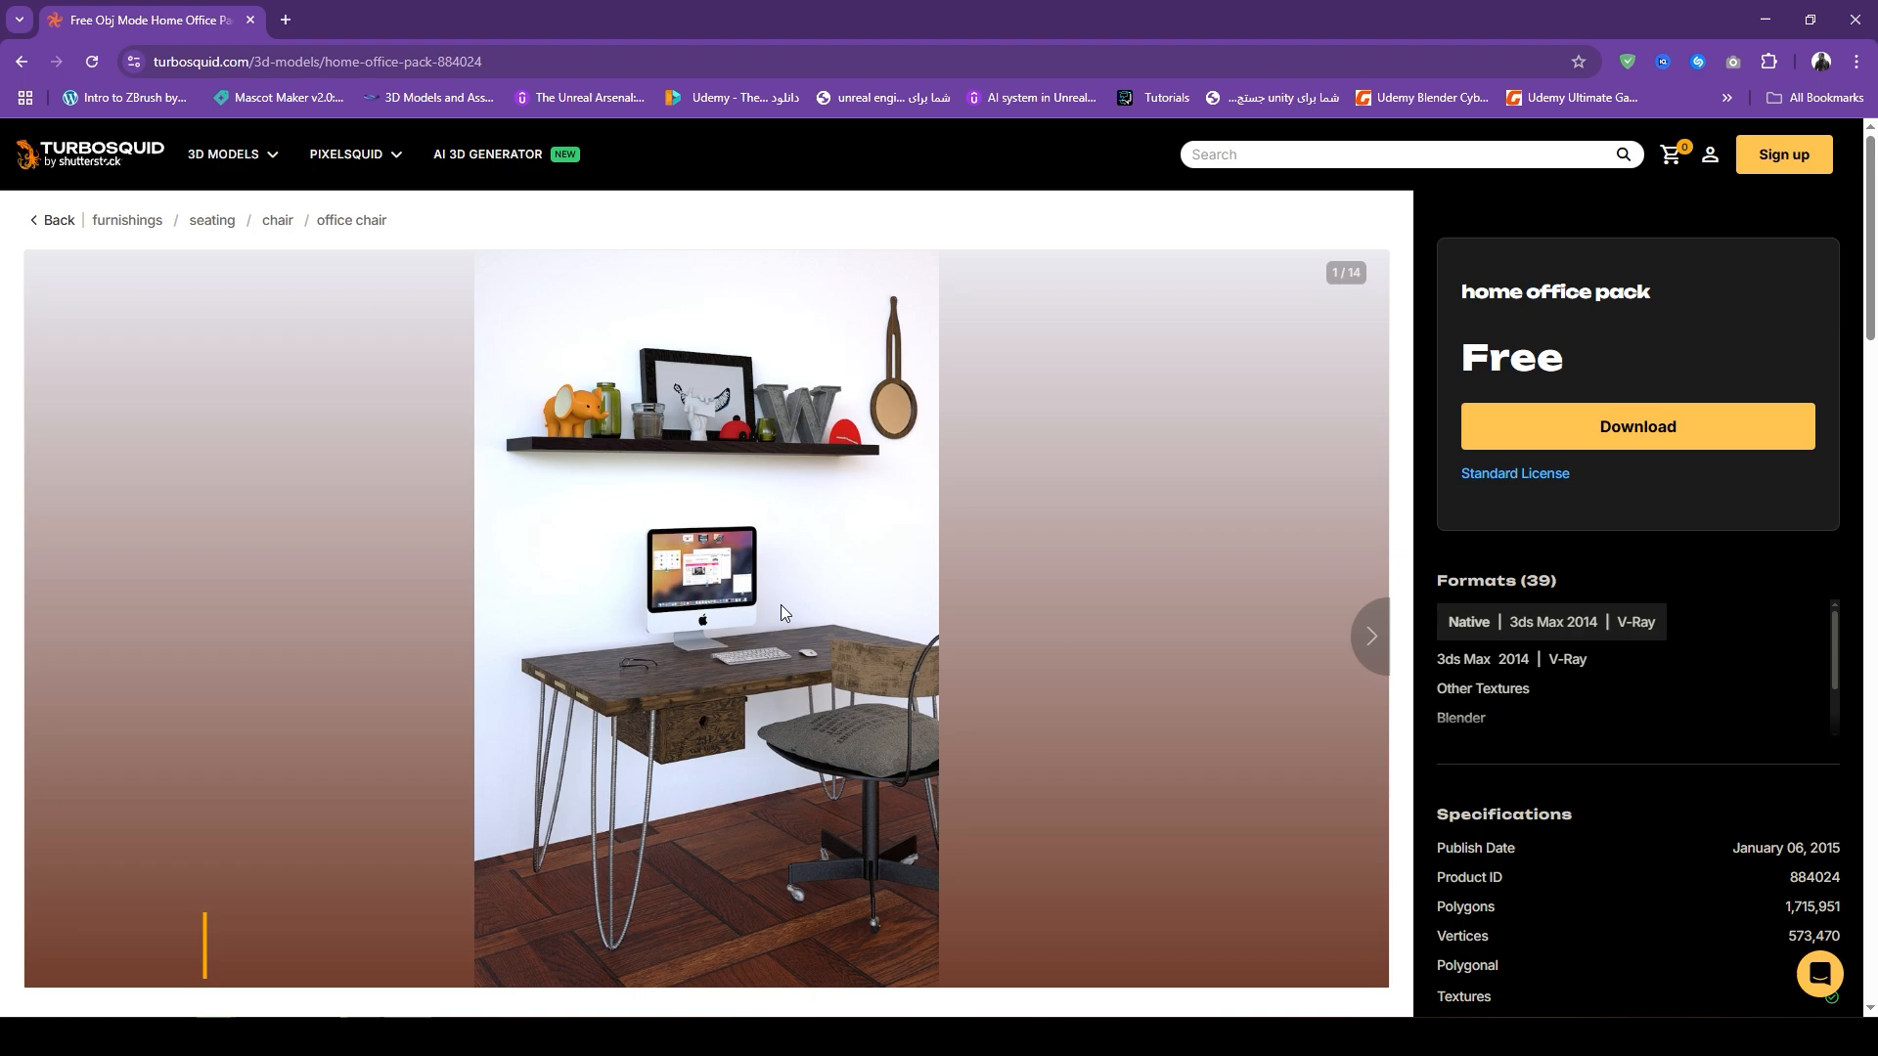
{"action": "scroll", "coordinate": [1074, 546], "scroll_direction": "down", "scroll_amount": 2}
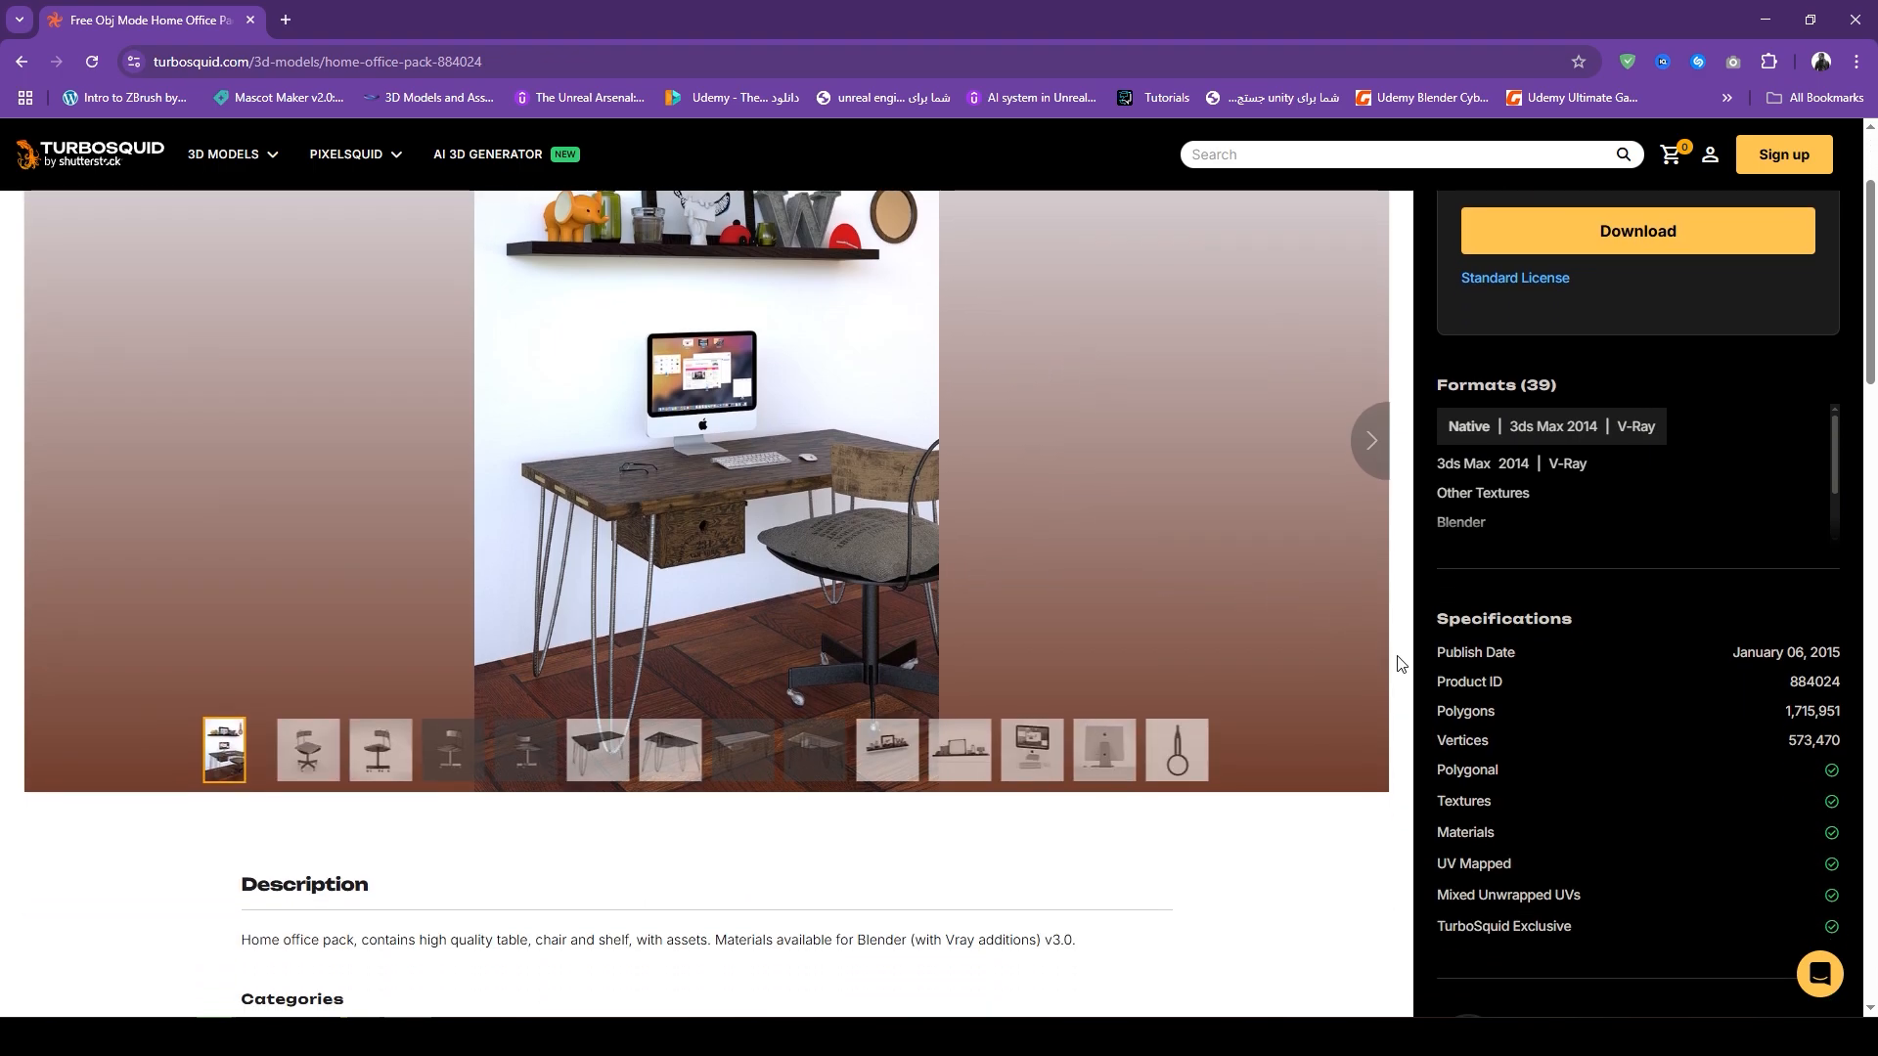
{"action": "scroll", "coordinate": [1472, 568], "scroll_direction": "up", "scroll_amount": 1}
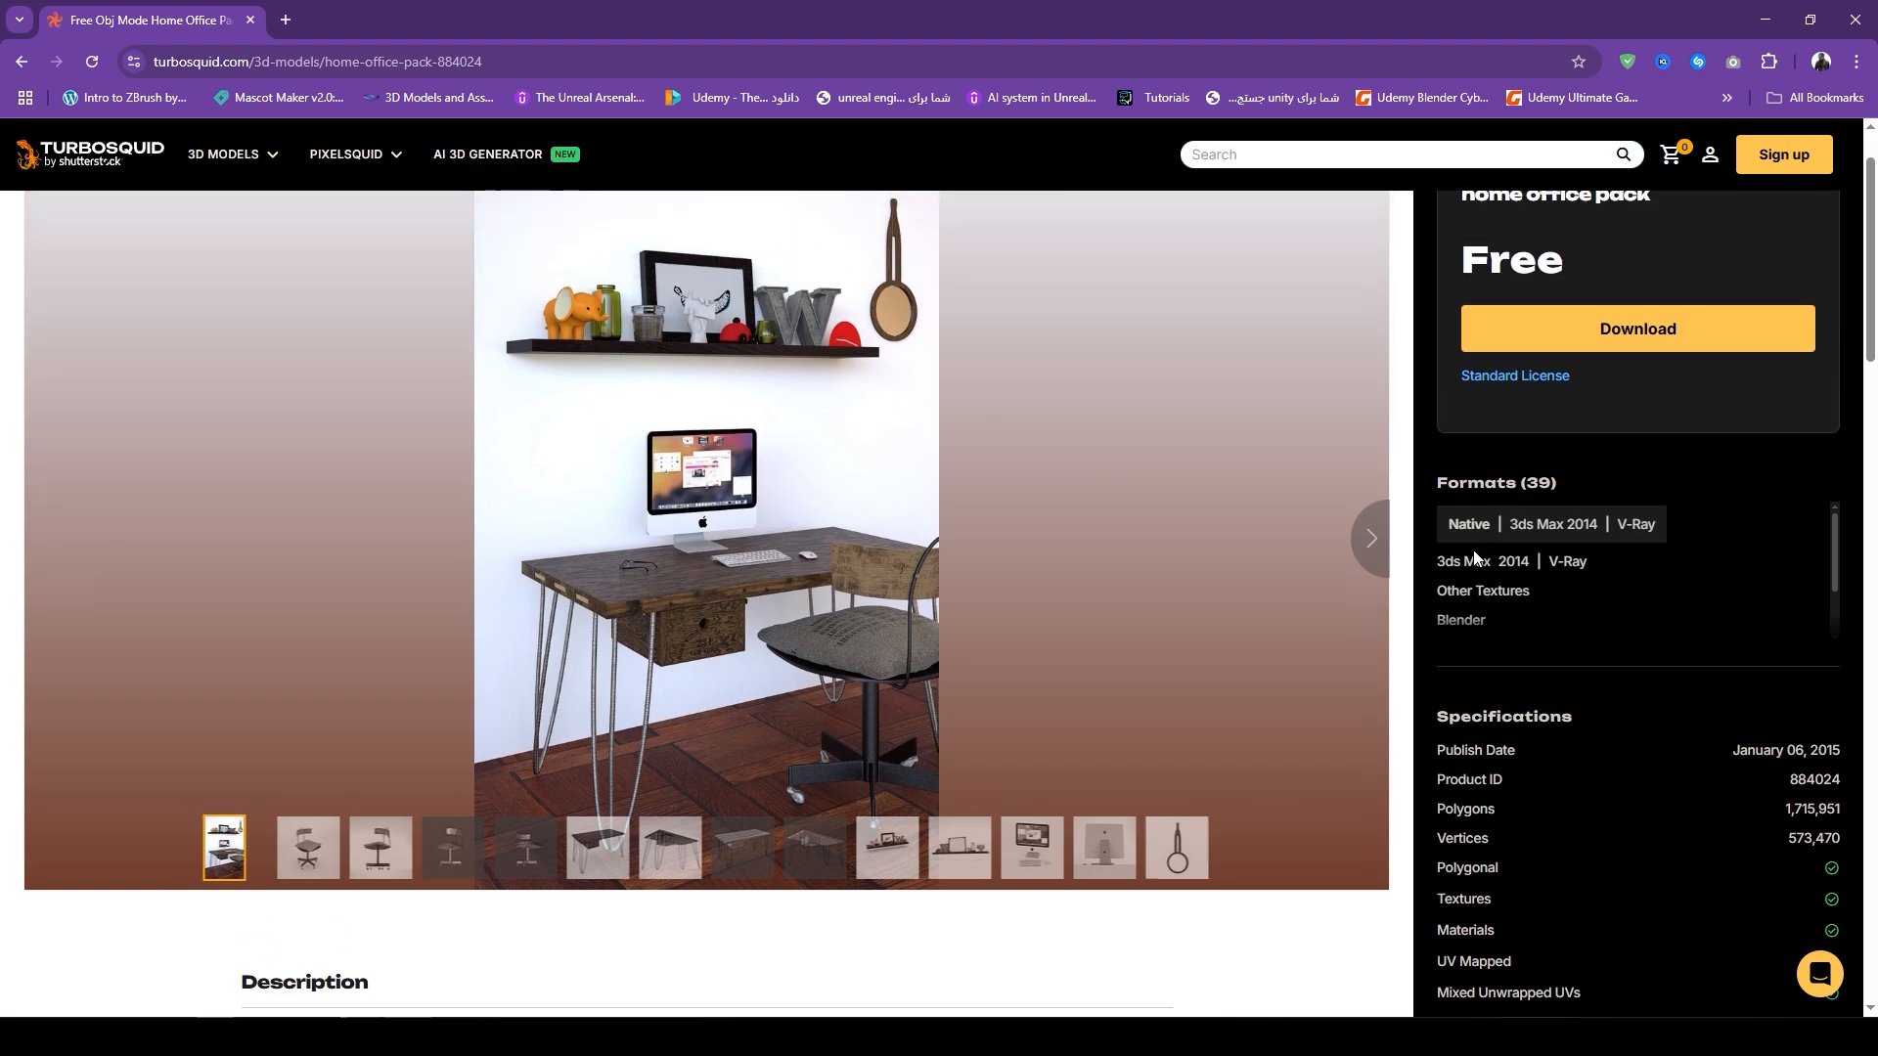
{"action": "scroll", "coordinate": [1487, 603], "scroll_direction": "down", "scroll_amount": 1}
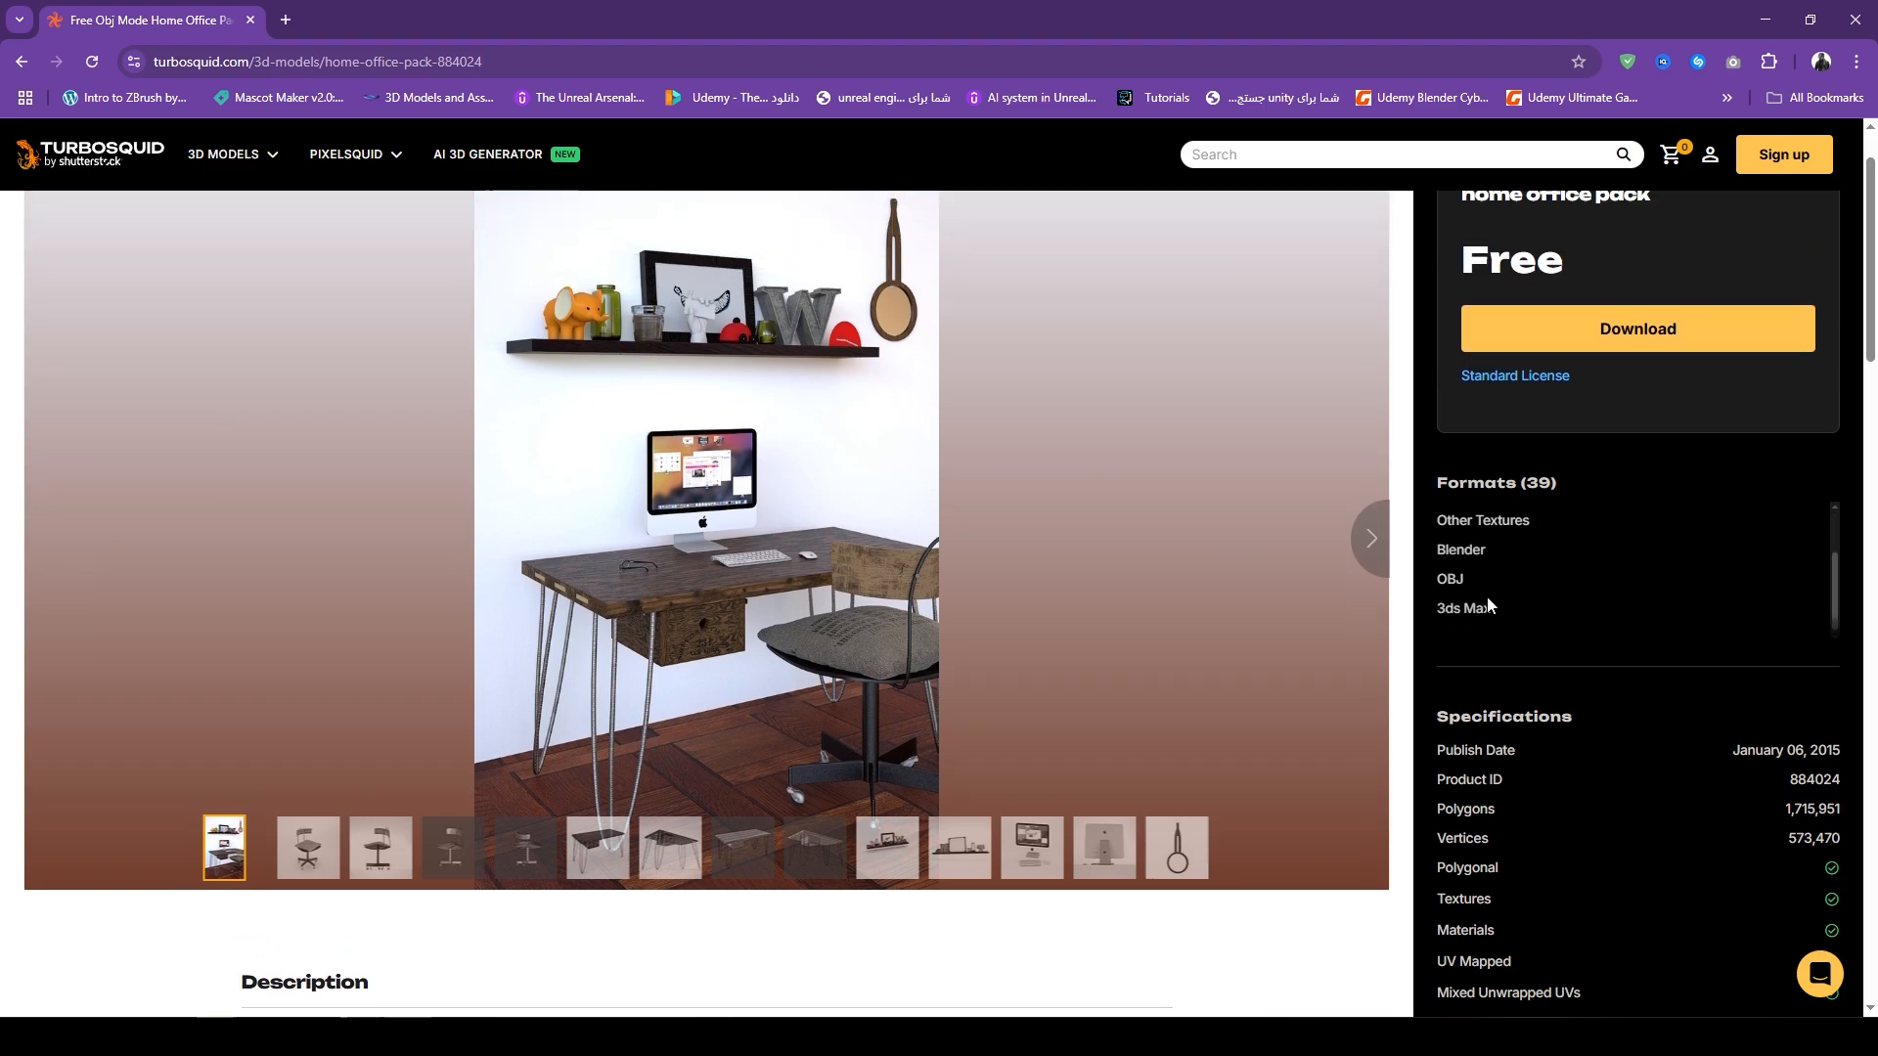
{"action": "scroll", "coordinate": [1458, 544], "scroll_direction": "up", "scroll_amount": 1}
- Request the Home Office Pack download and log in to TurboSquid with the account's e-mail and password
{"action": "left_click", "coordinate": [1638, 328]}
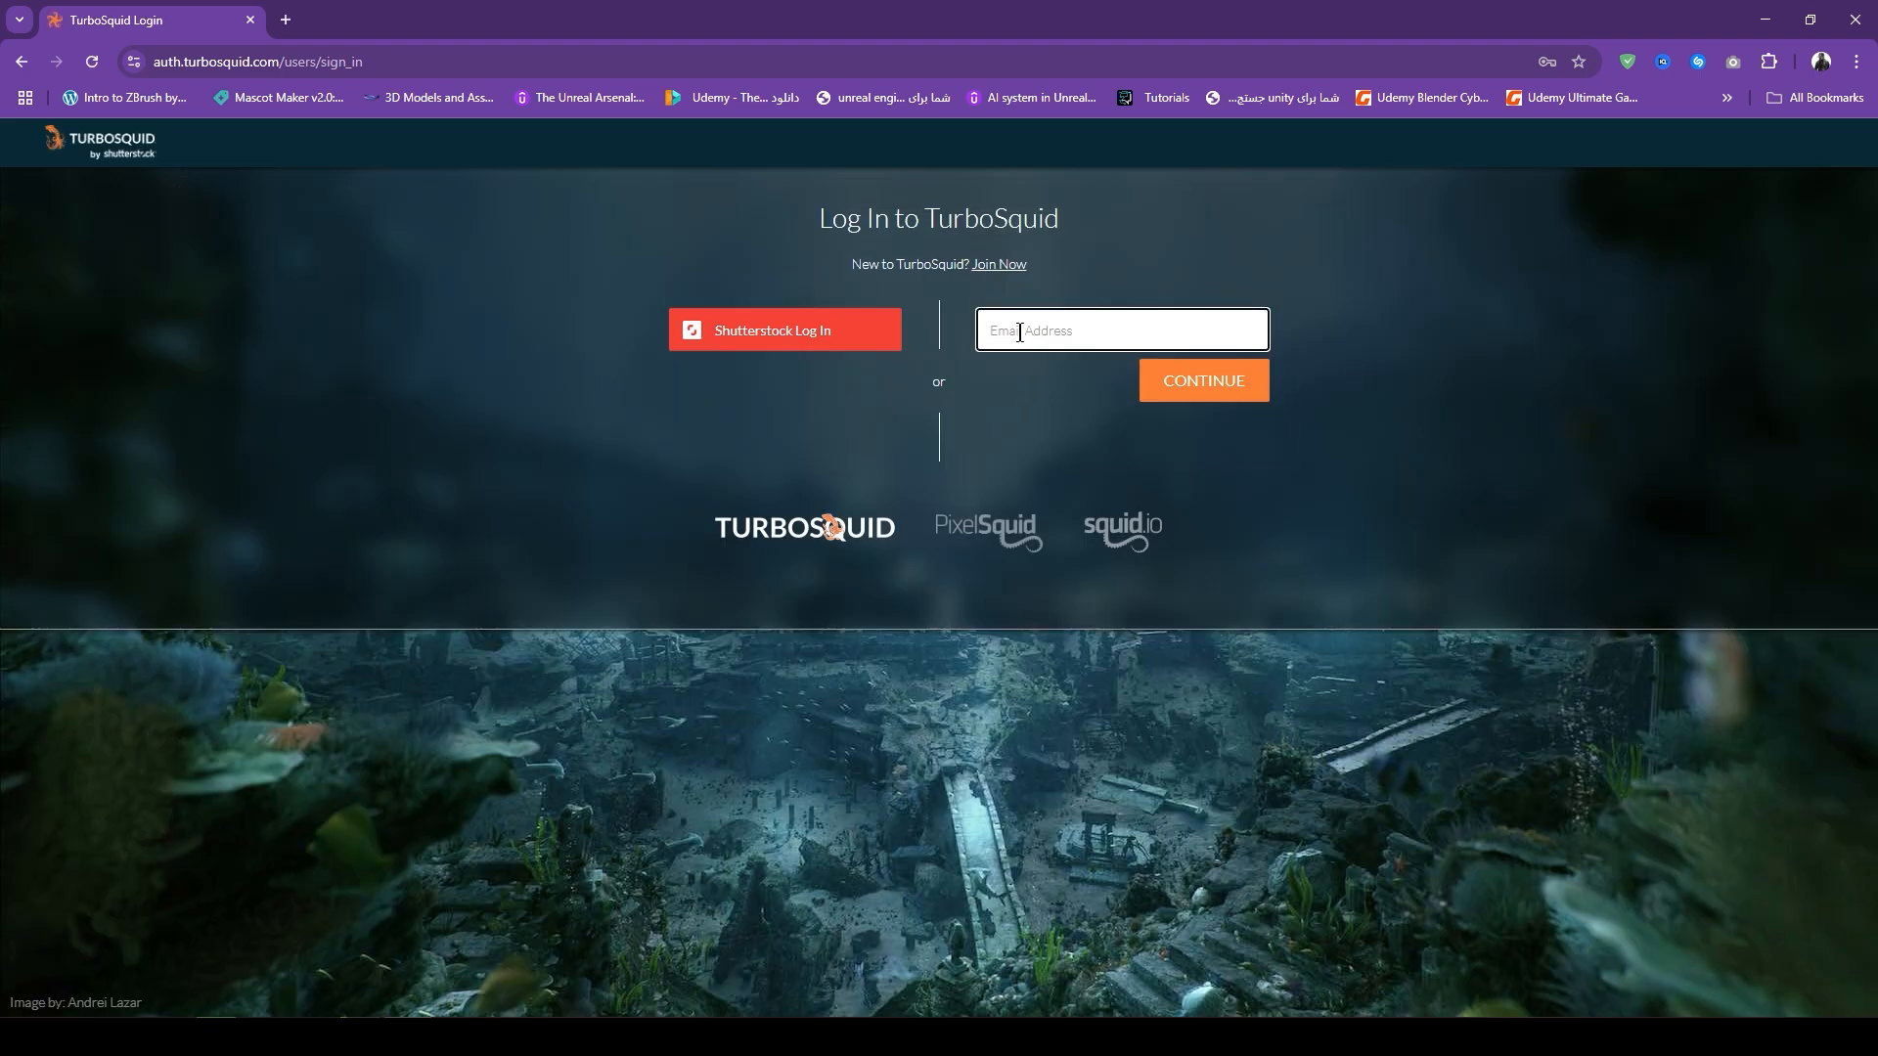
{"action": "left_click", "coordinate": [1019, 332]}
{"action": "left_click", "coordinate": [1178, 382]}
{"action": "left_click", "coordinate": [1187, 384]}
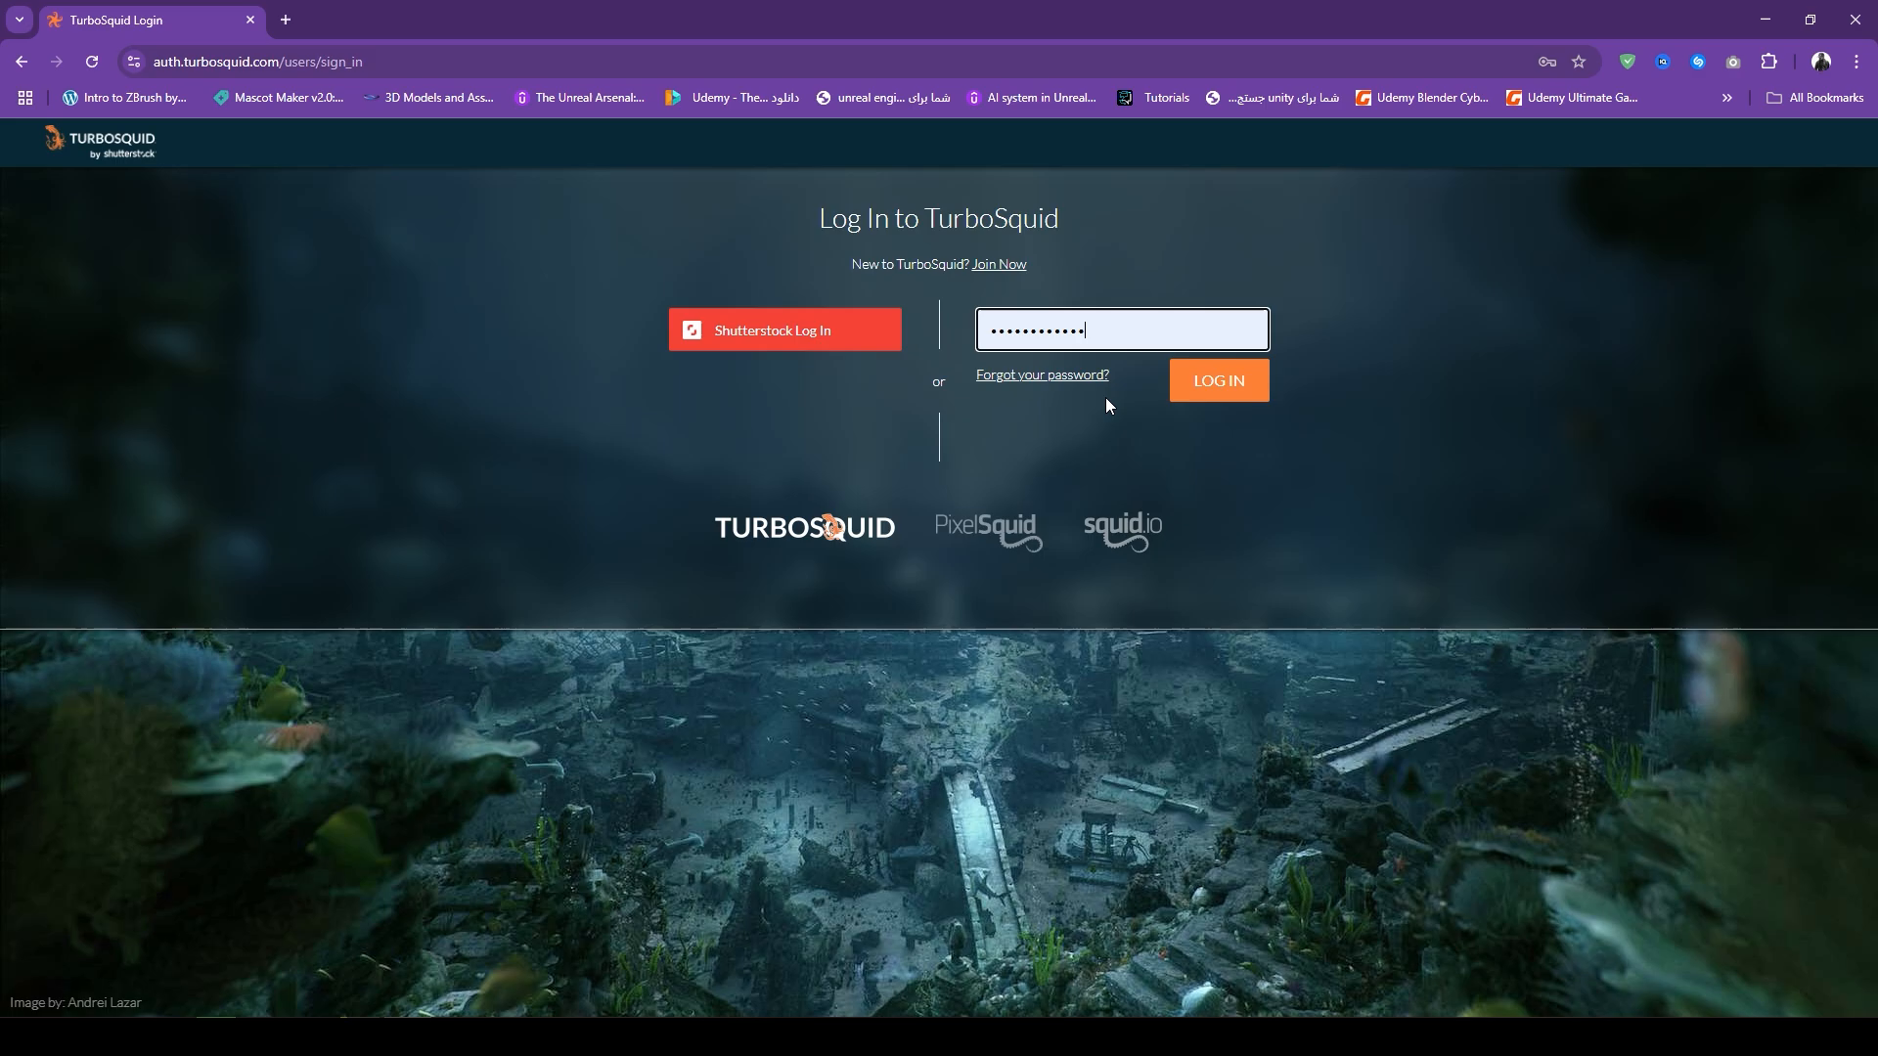
{"action": "left_click", "coordinate": [1179, 386]}
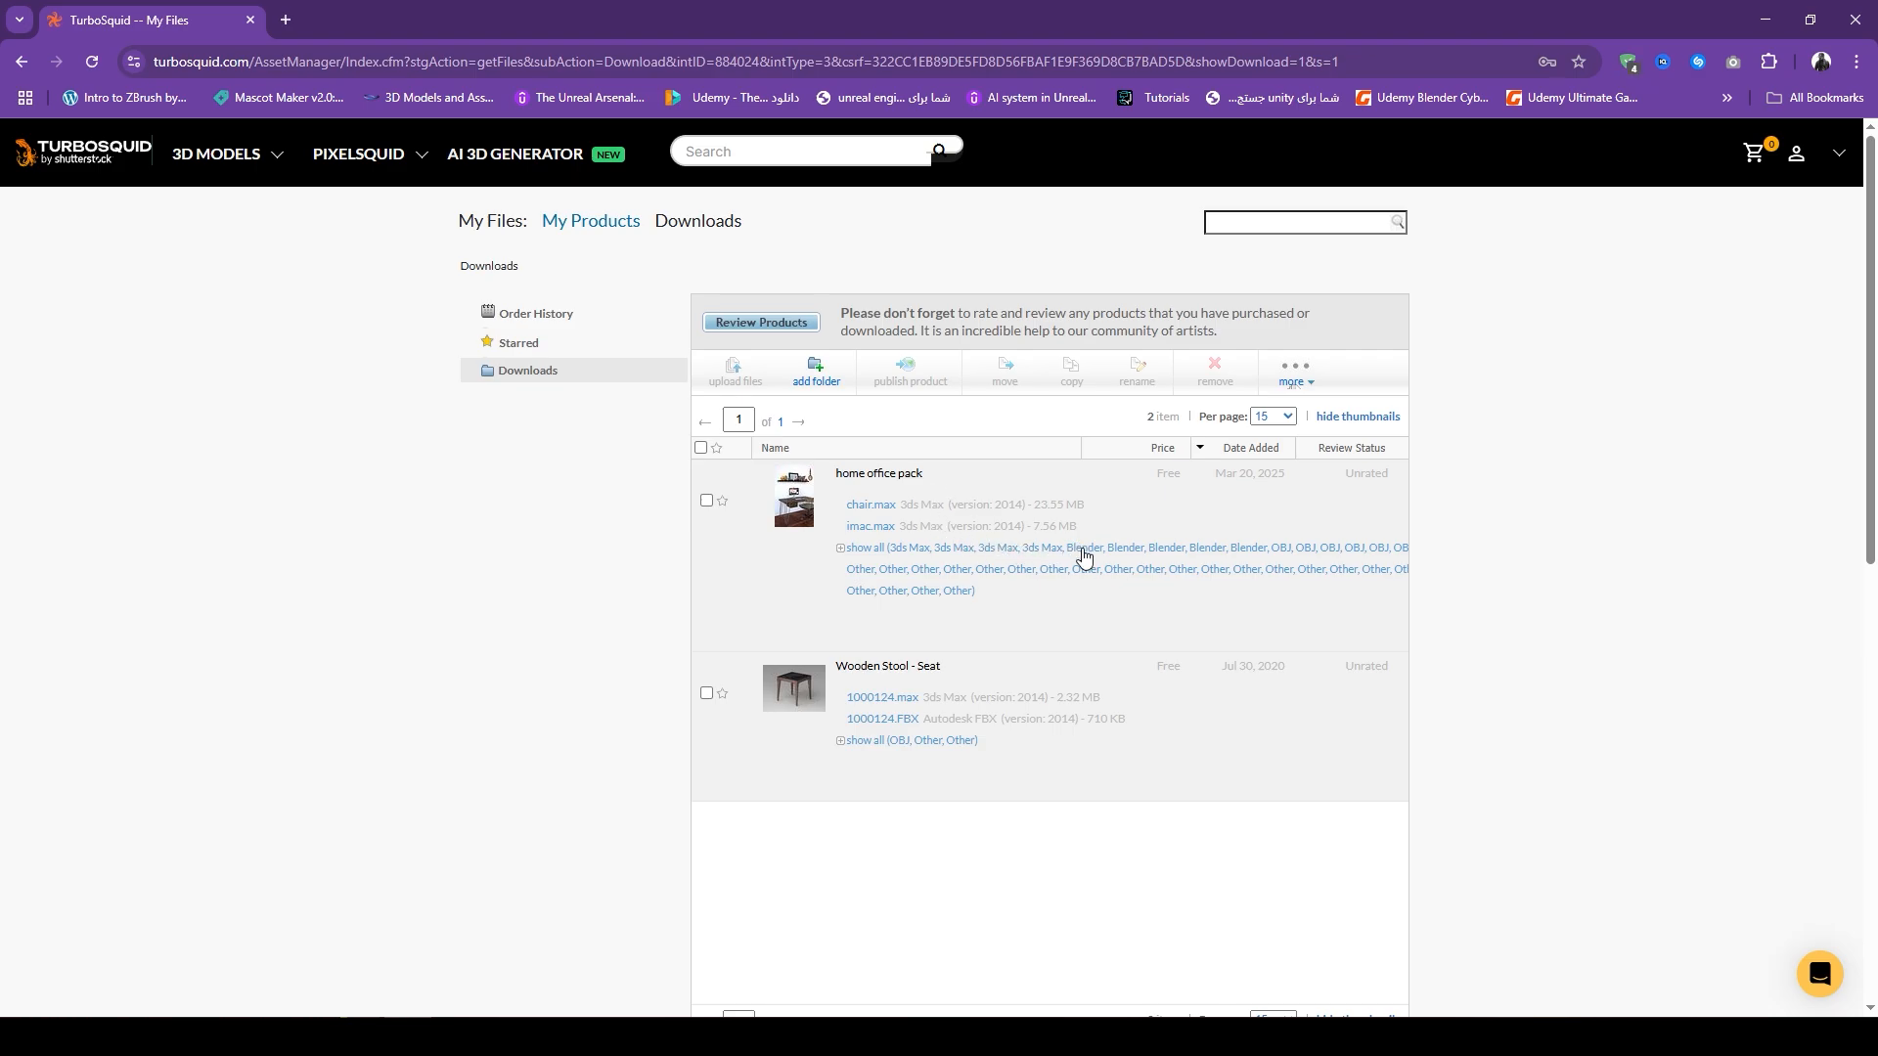
- Show all files of the home office pack, download chair.blend and check its progress in the download history
{"action": "left_click", "coordinate": [1082, 550]}
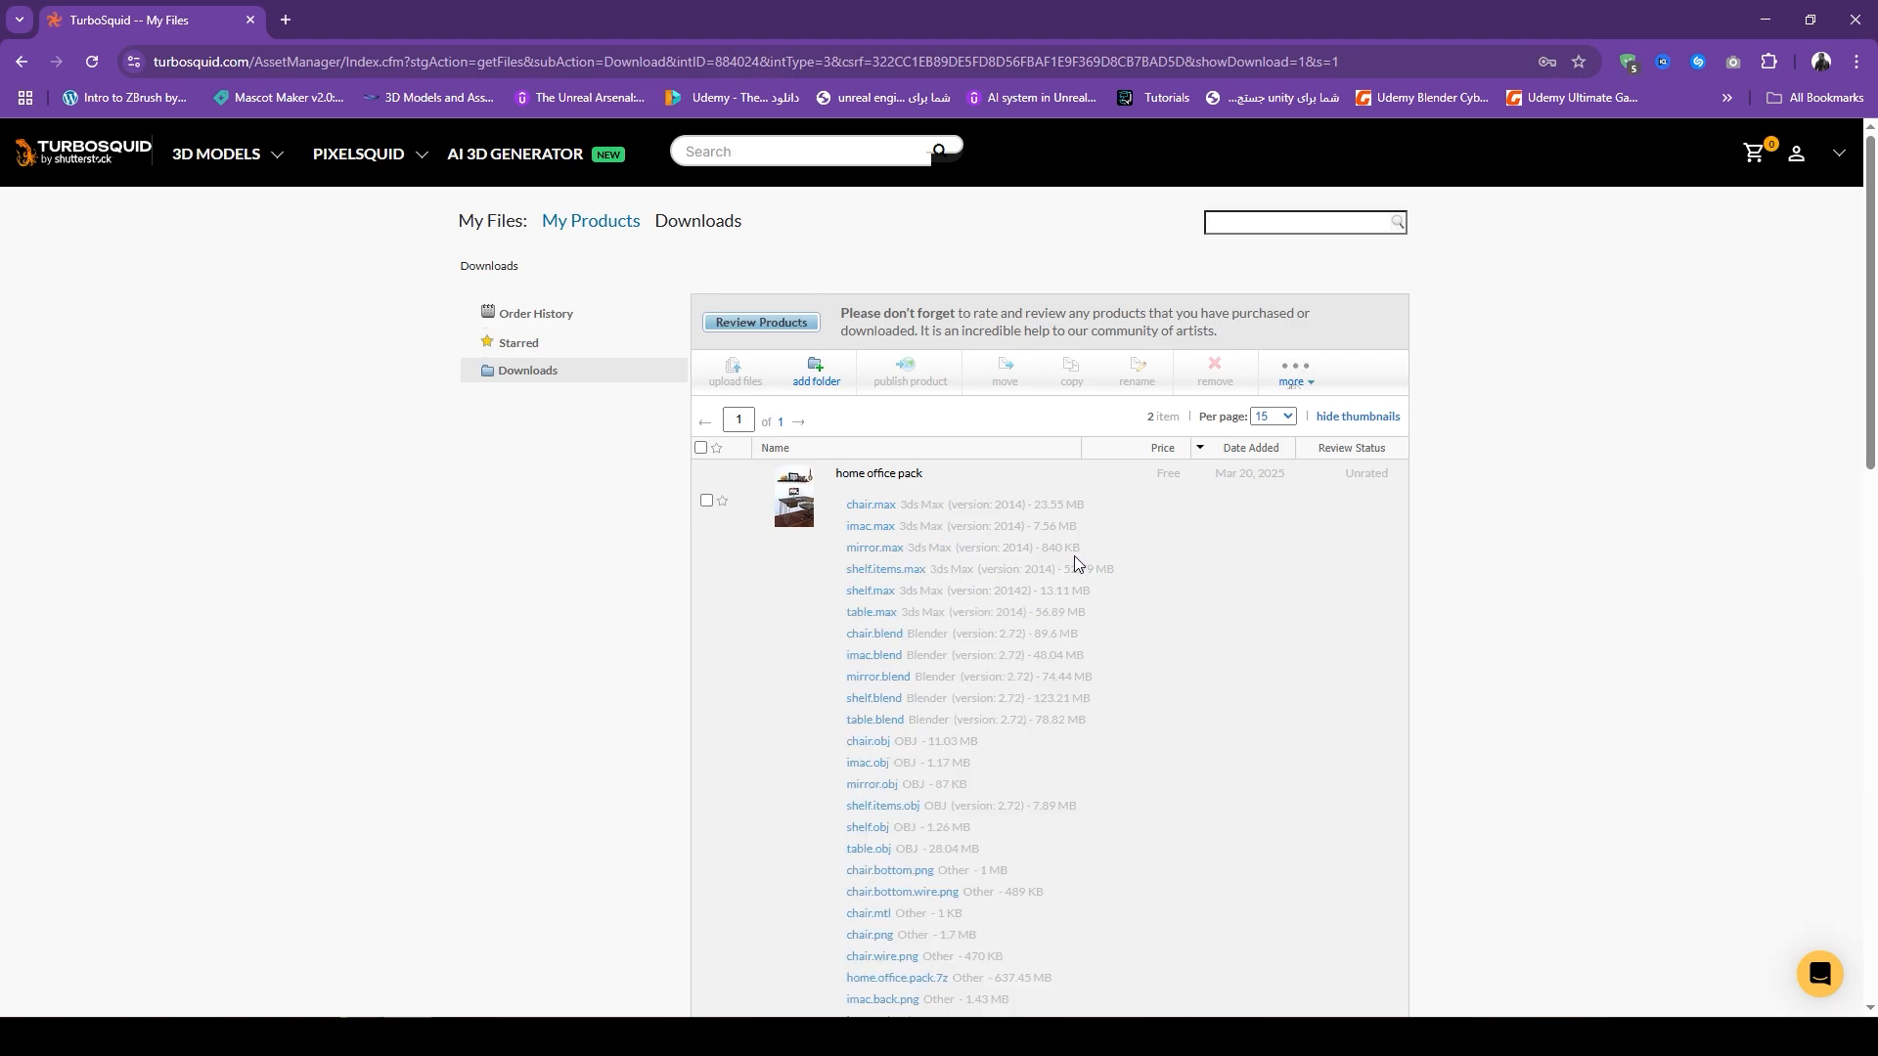
{"action": "left_click", "coordinate": [883, 638]}
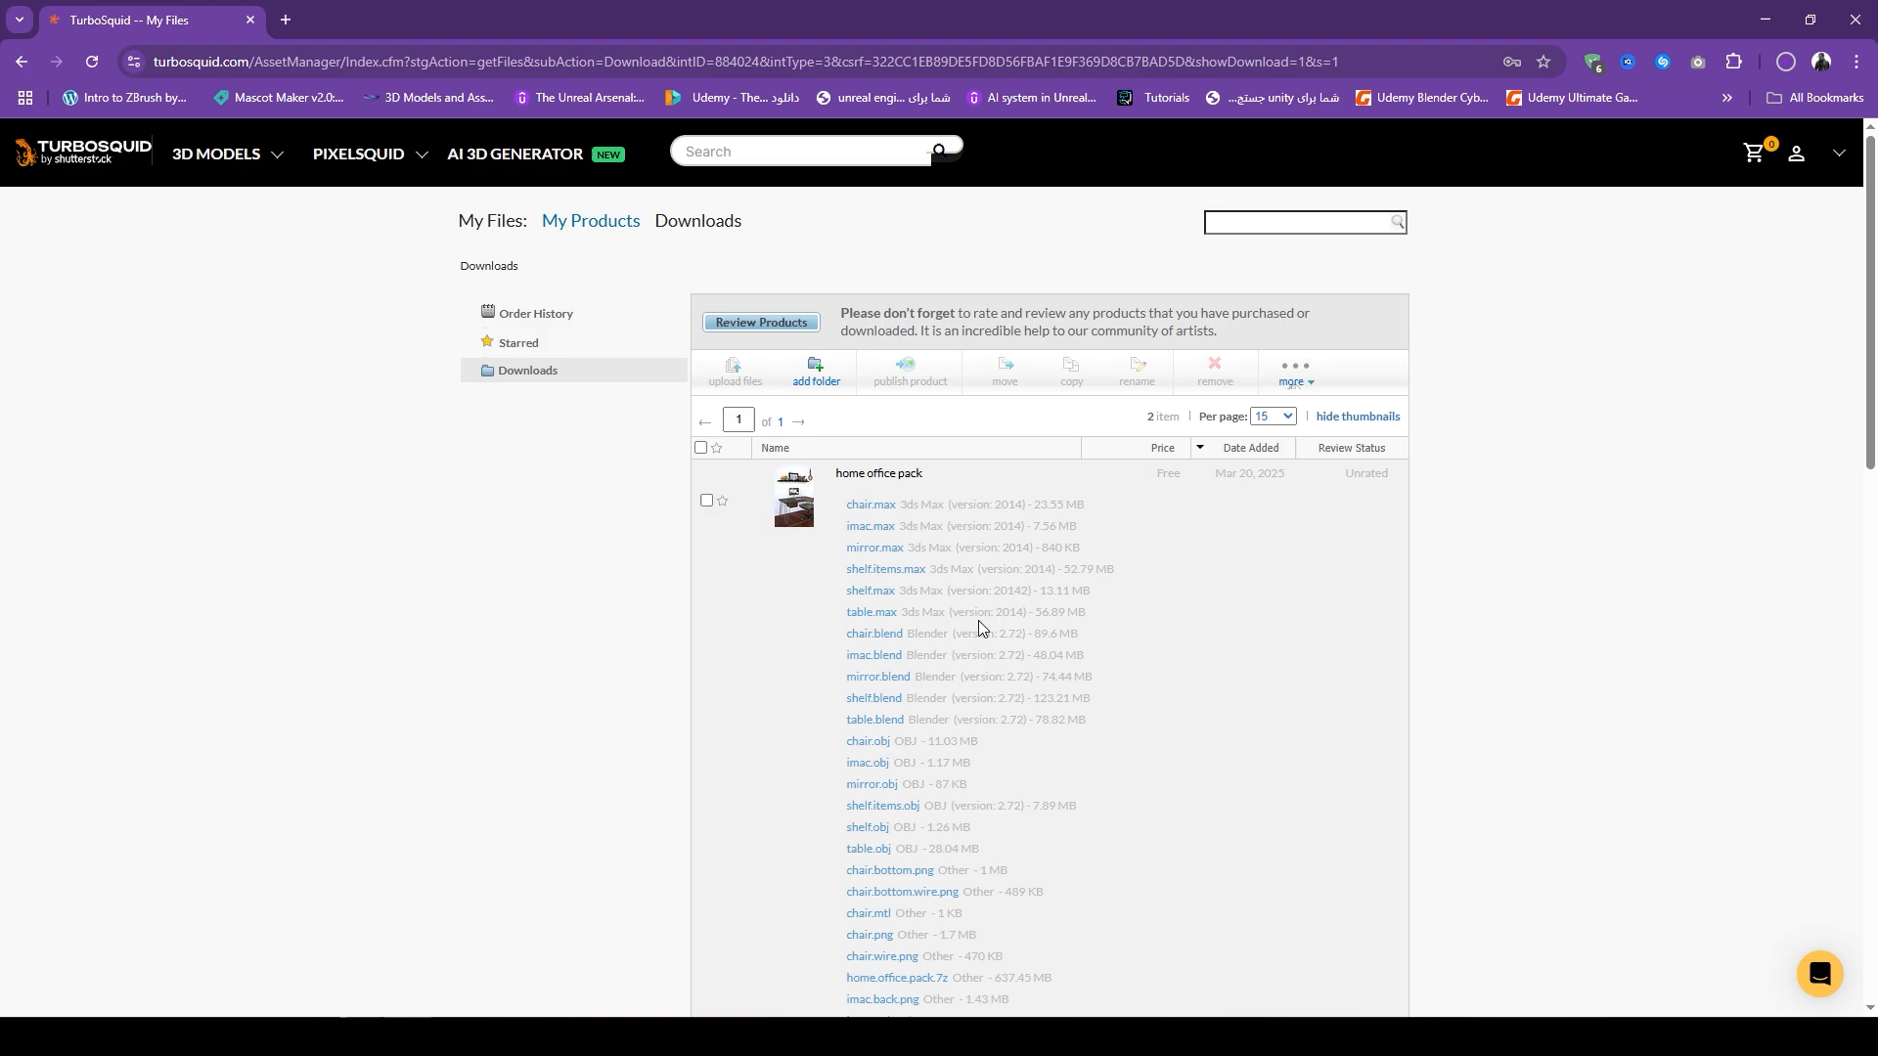
{"action": "left_click", "coordinate": [1785, 60]}
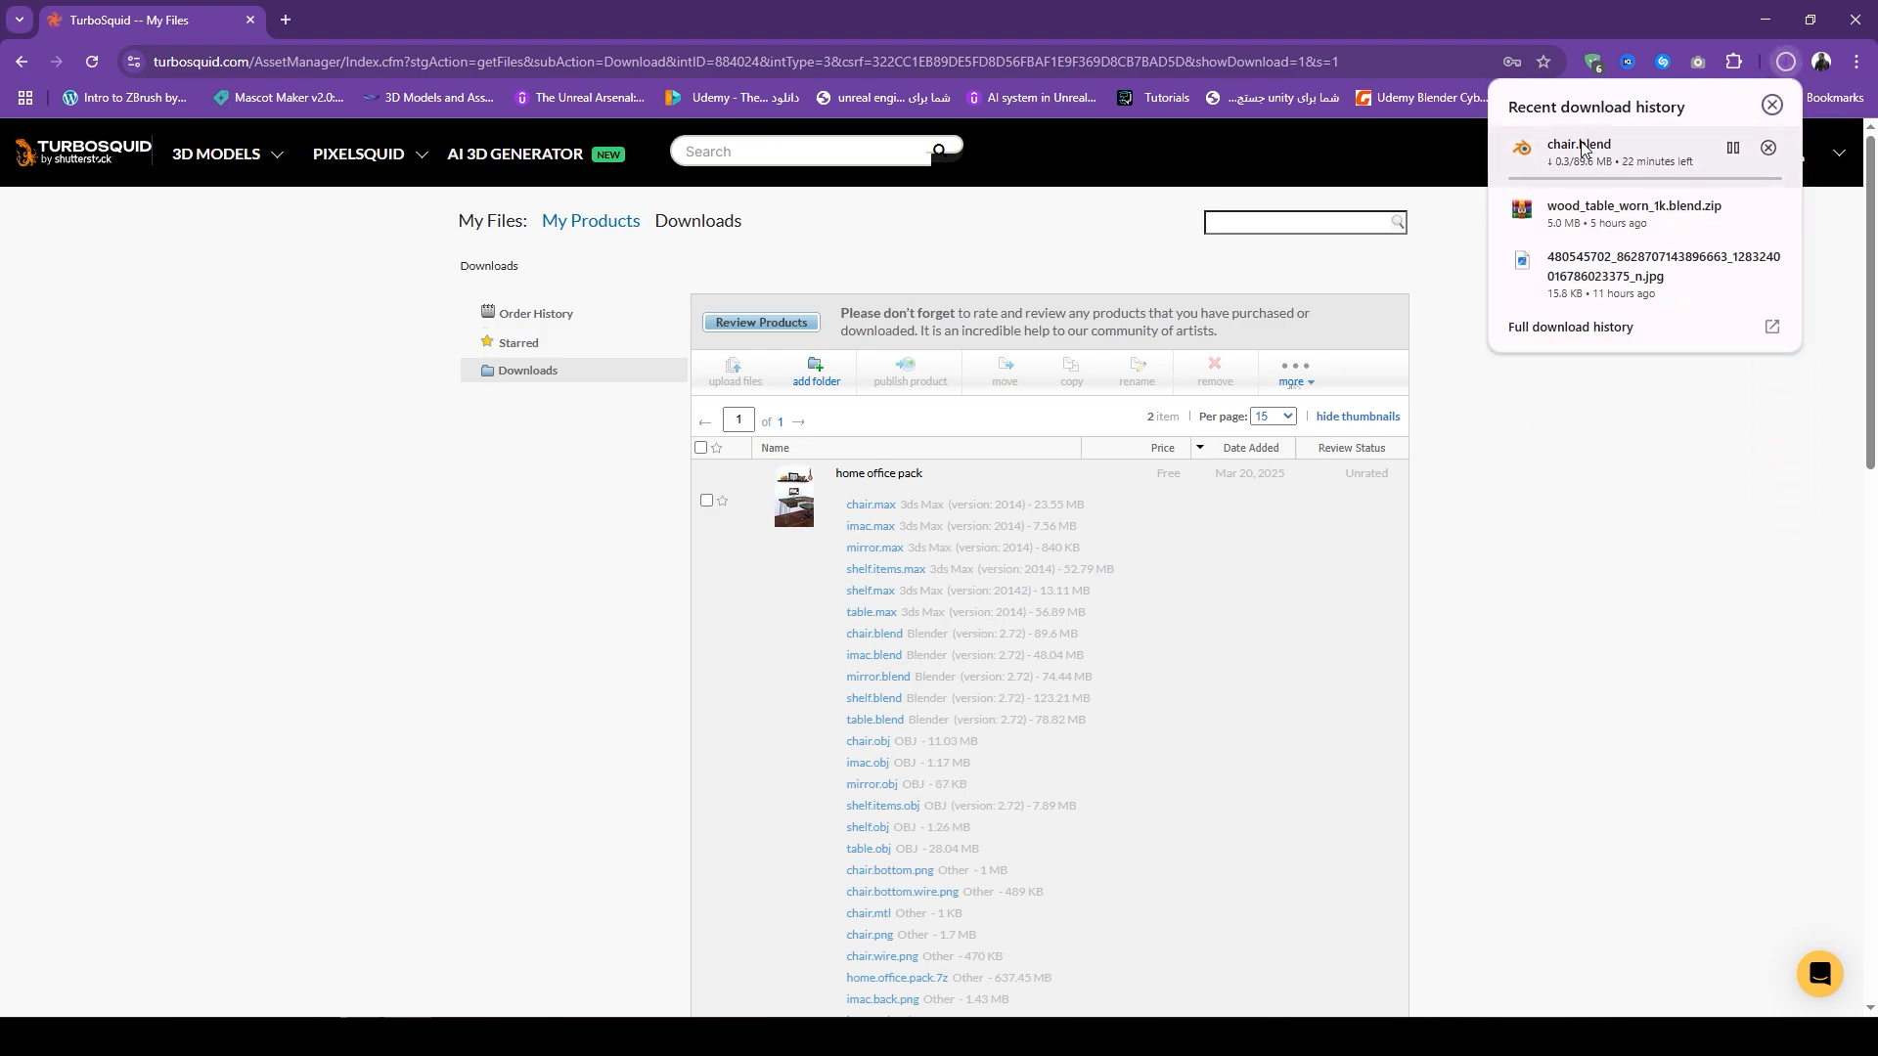
{"action": "left_click", "coordinate": [1614, 152]}
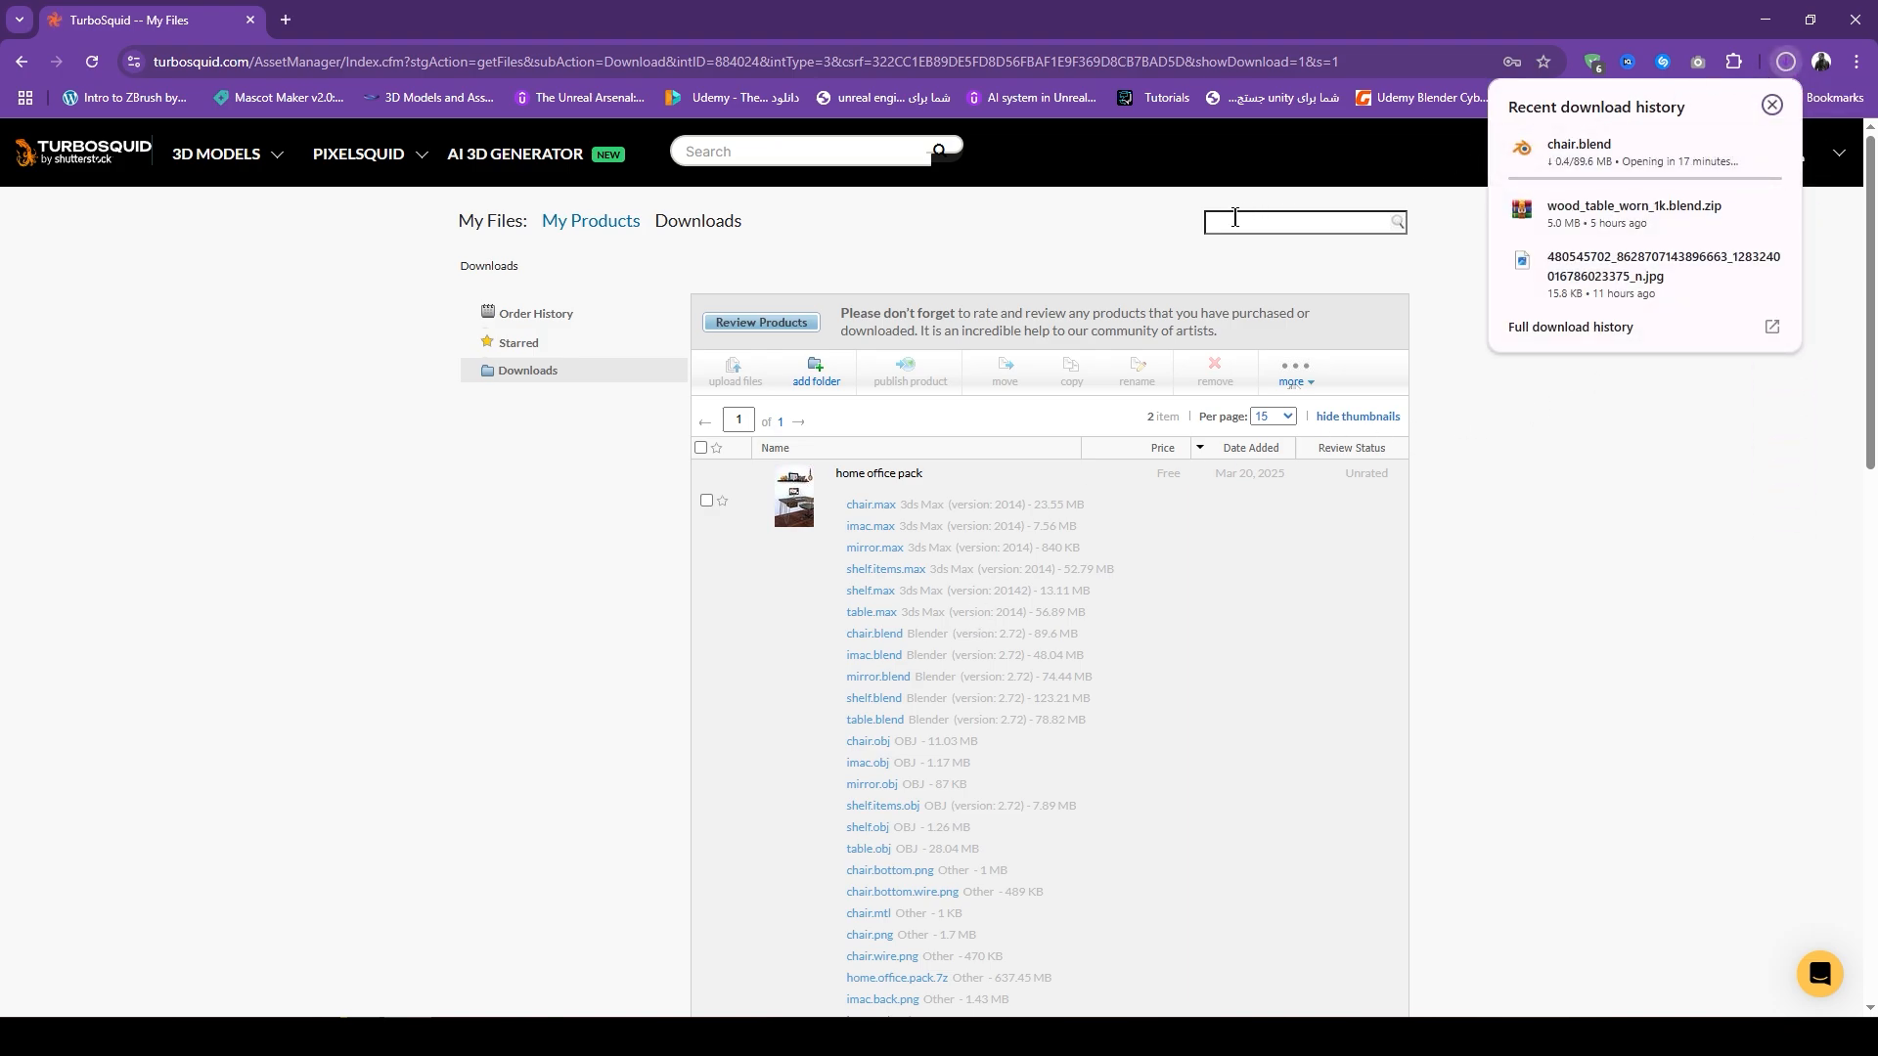
{"action": "left_click", "coordinate": [1522, 607]}
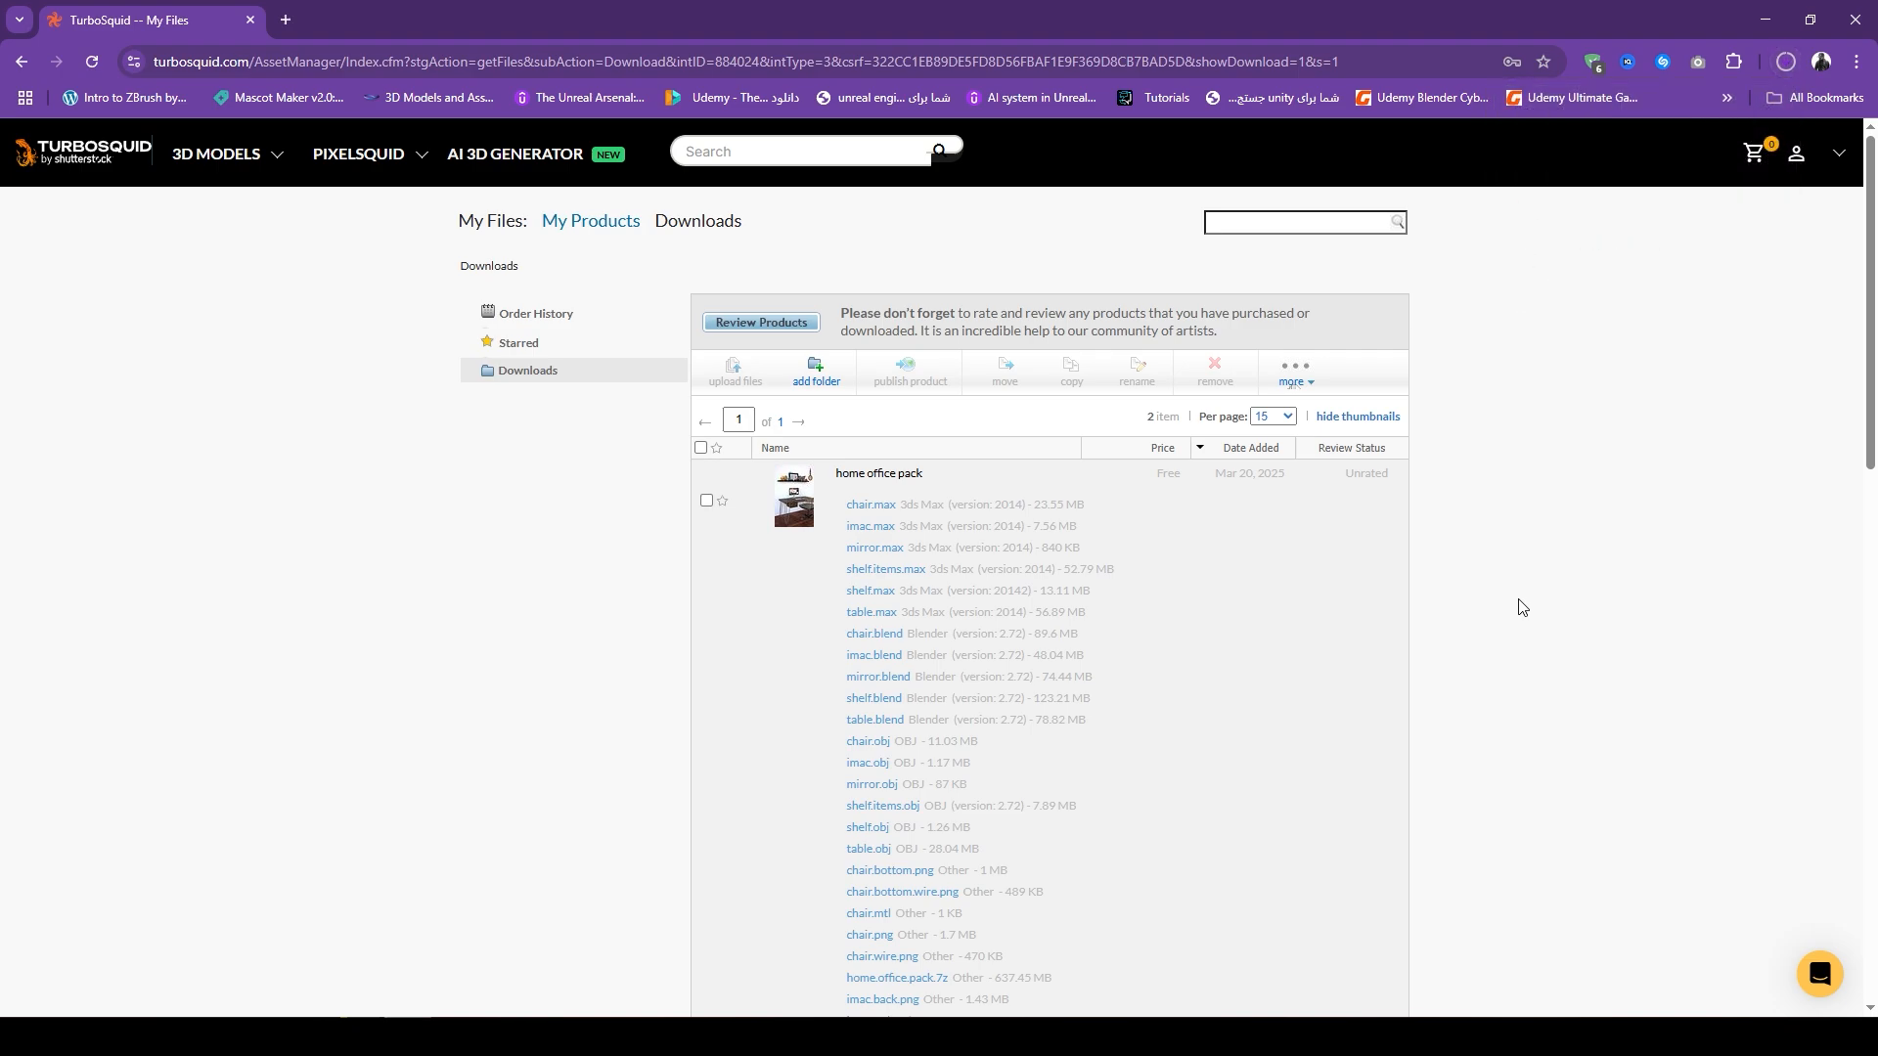
{"action": "key", "text": "ctrl+j"}
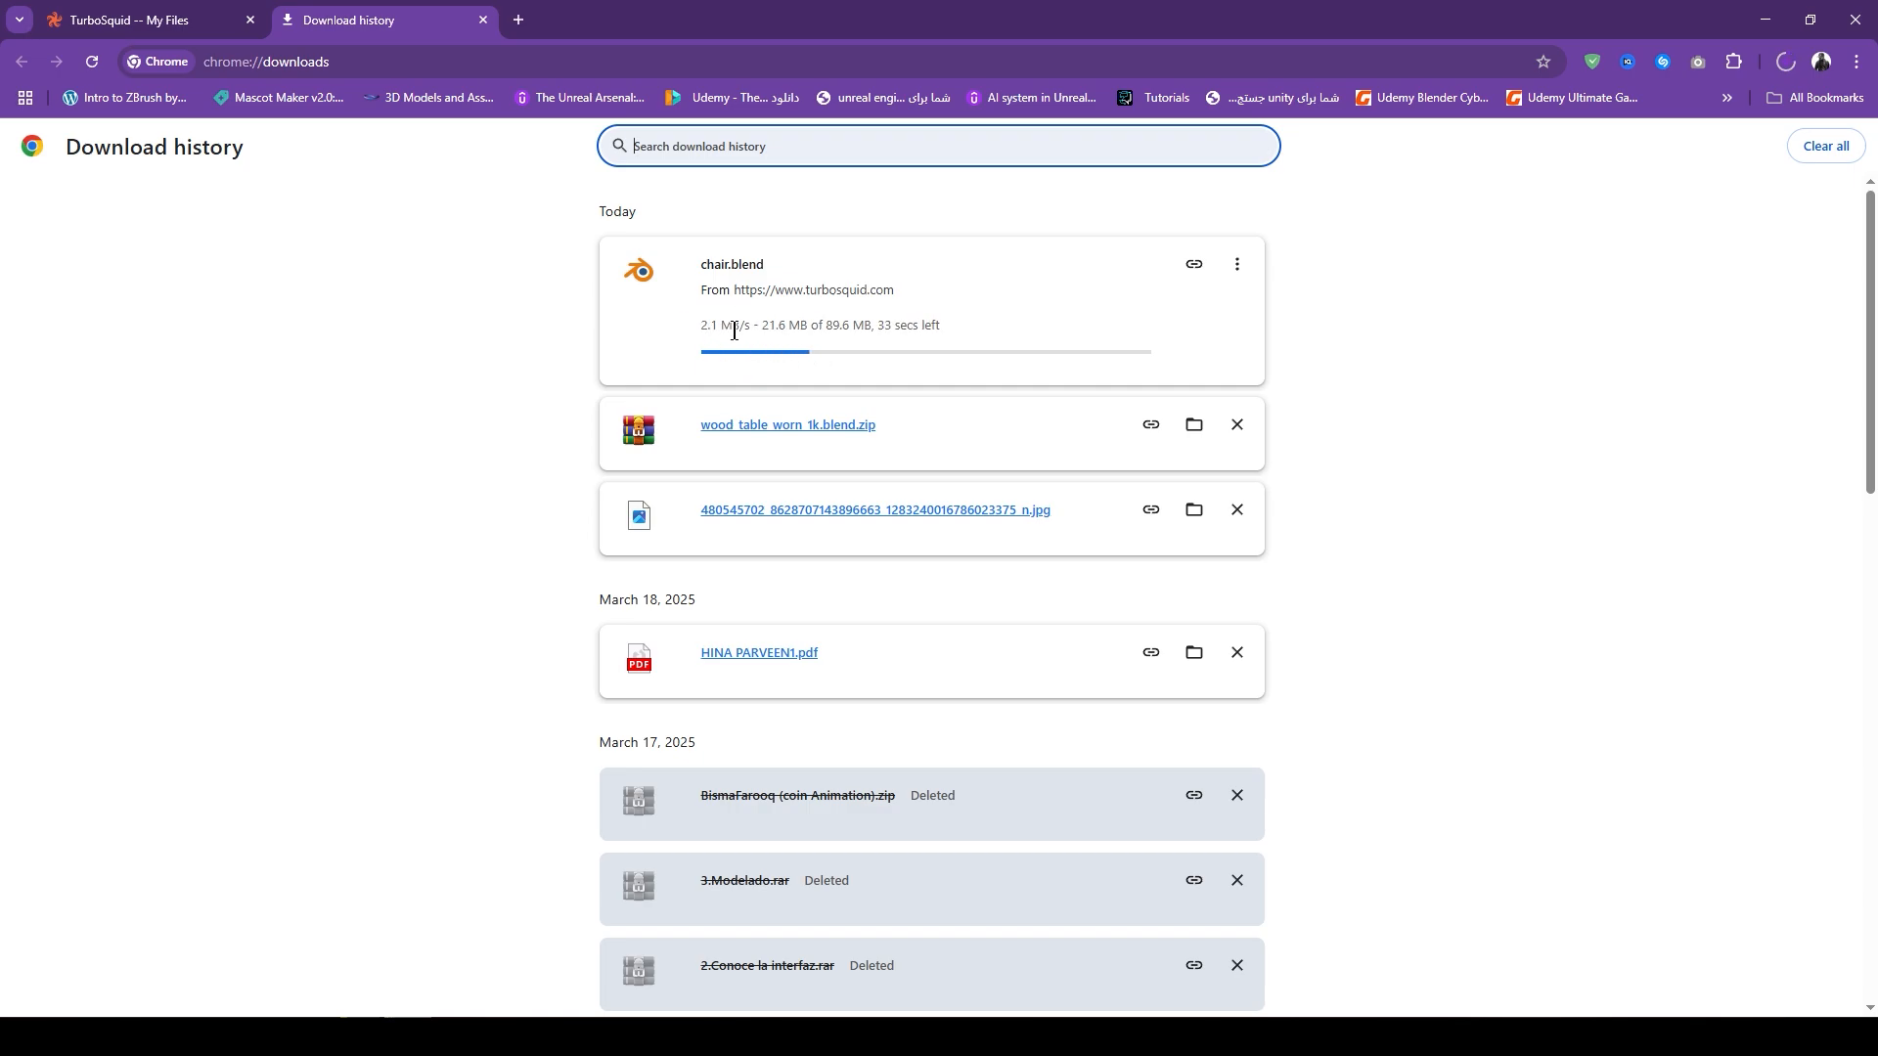
- Switch to the Blender render window and save the rendered image to the Desktop as a PNG named Cycle_Render
{"action": "left_click", "coordinate": [216, 1037]}
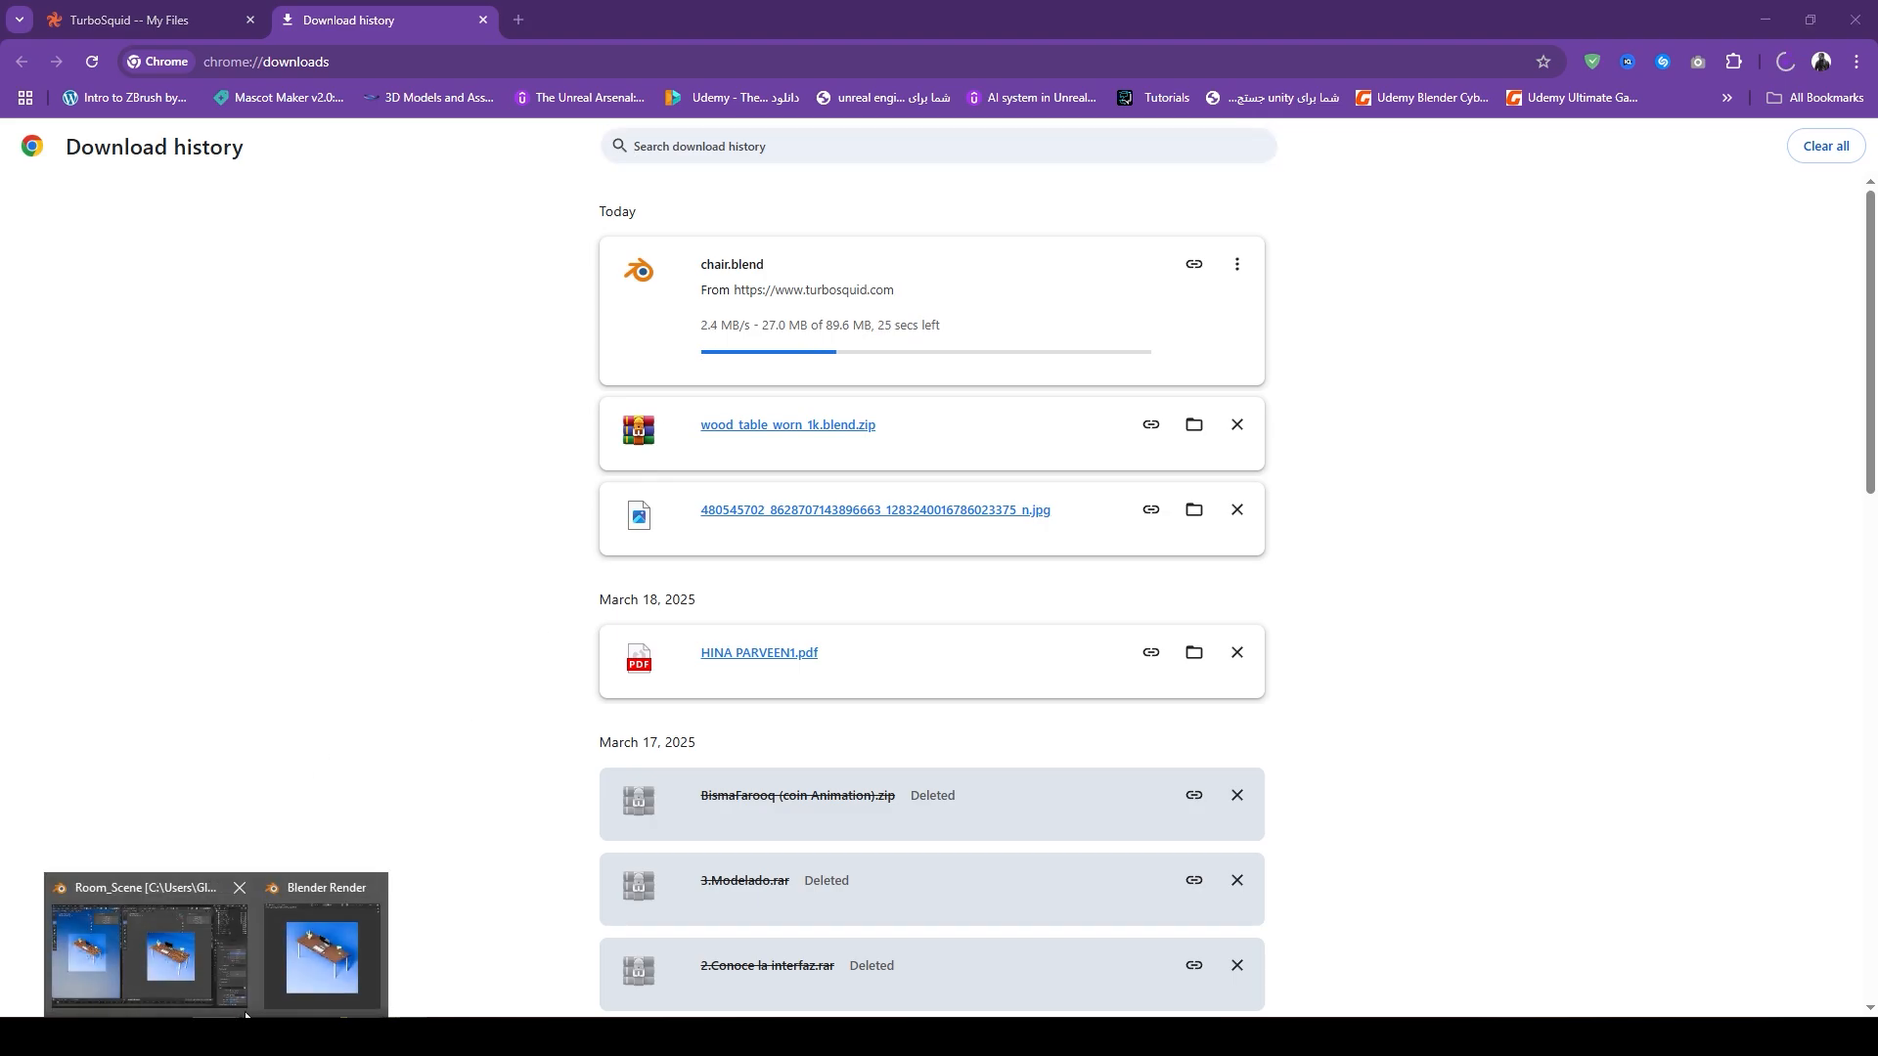
{"action": "left_click", "coordinate": [286, 973]}
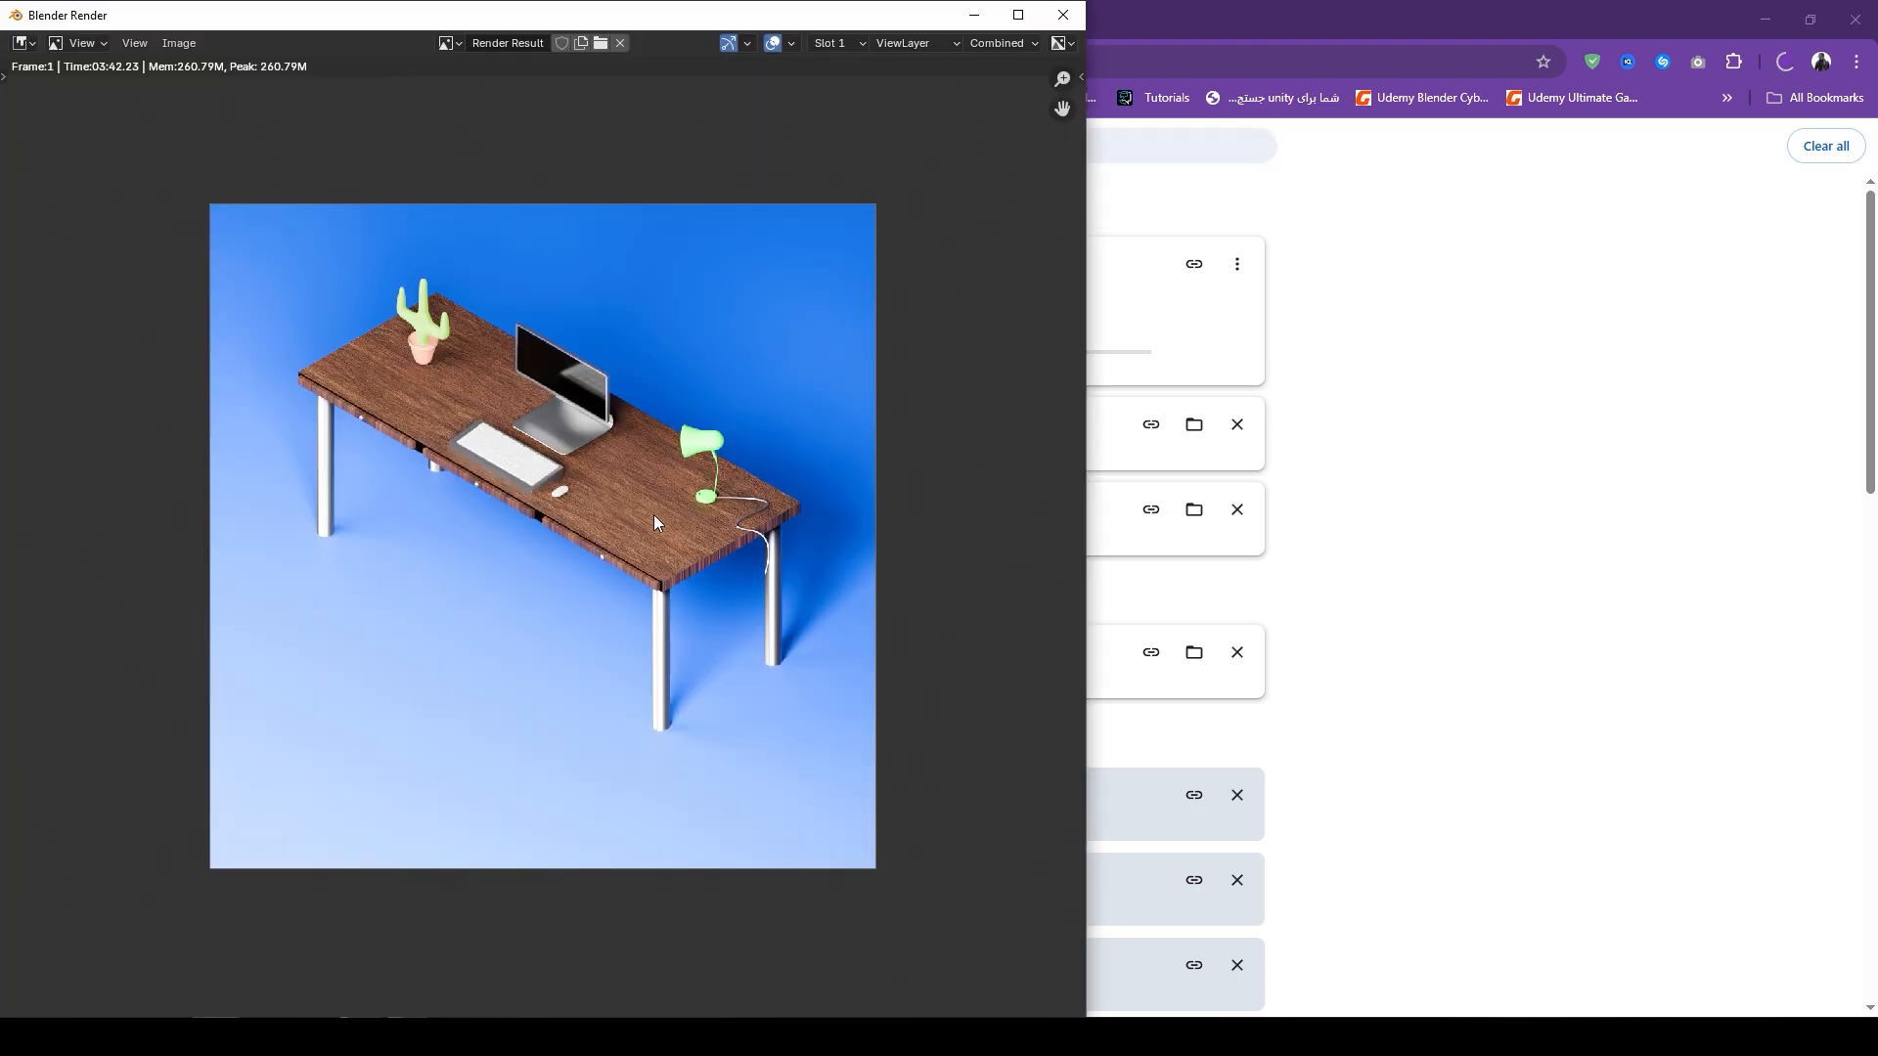
{"action": "left_click", "coordinate": [168, 43]}
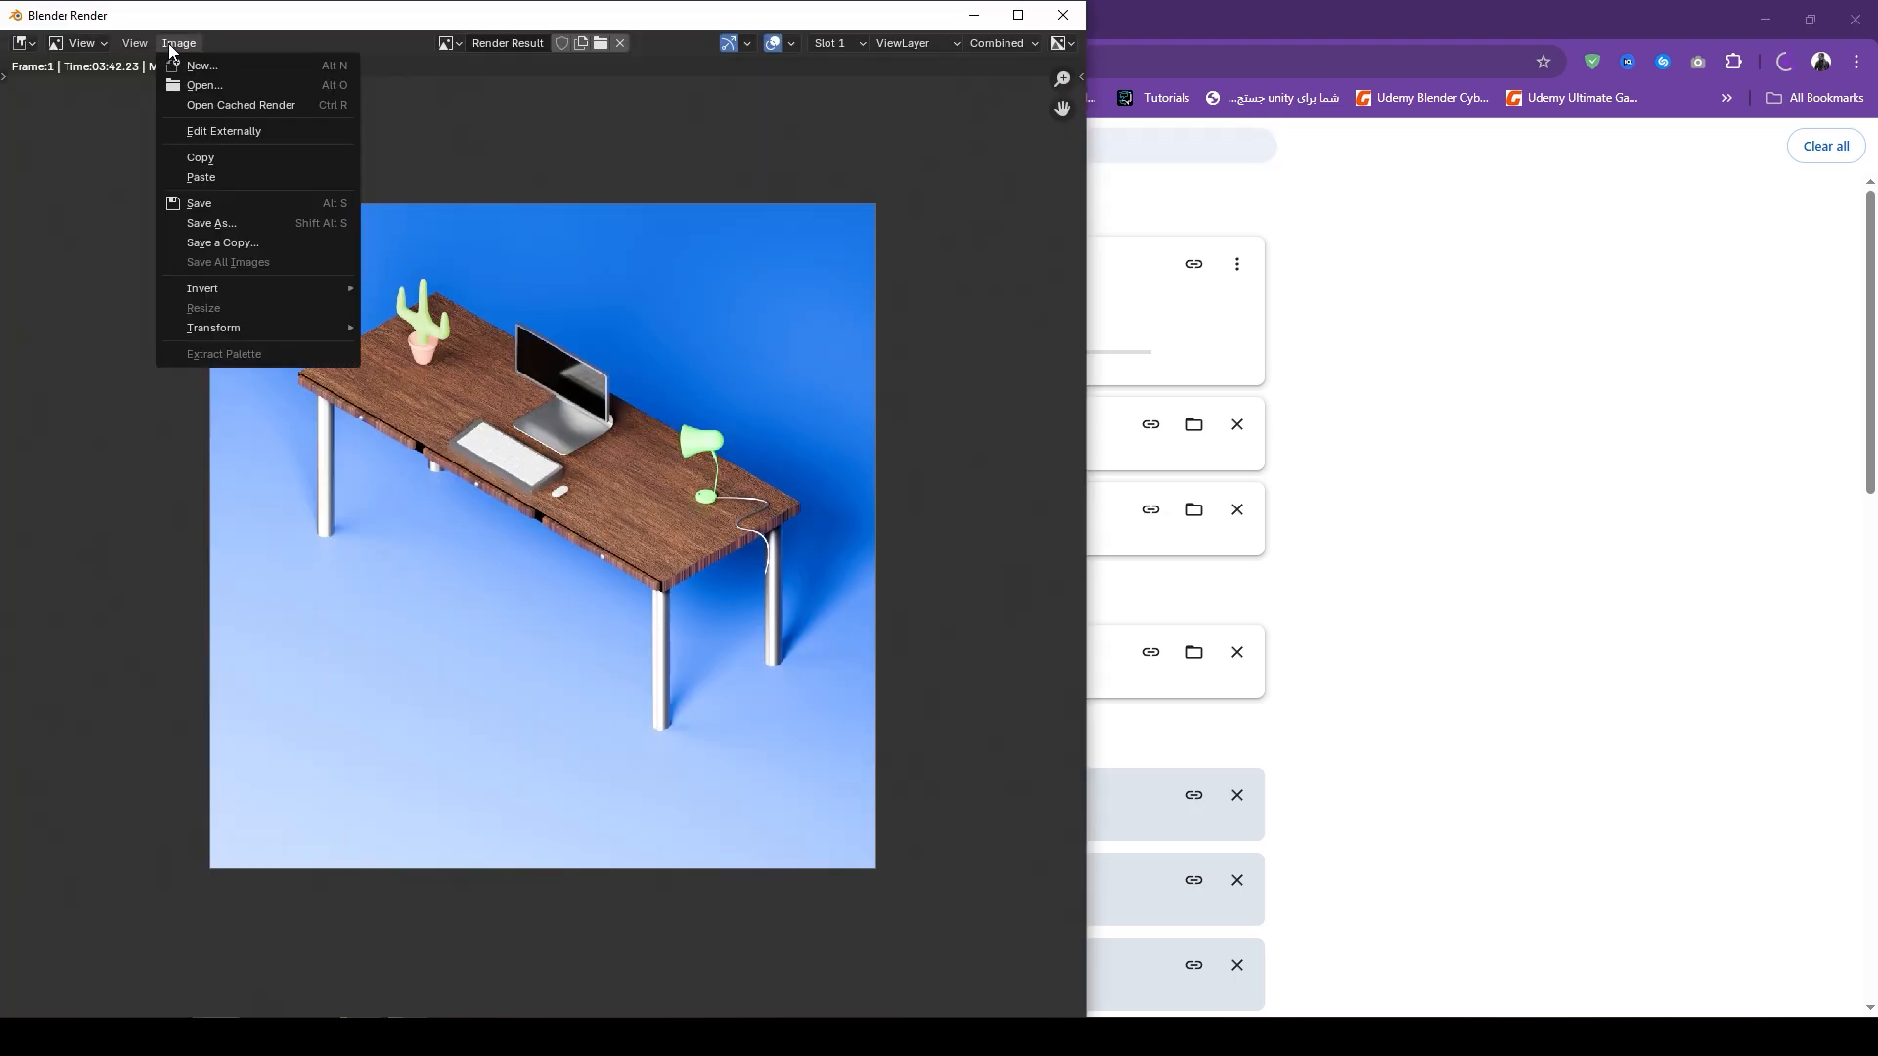
{"action": "left_click", "coordinate": [190, 203]}
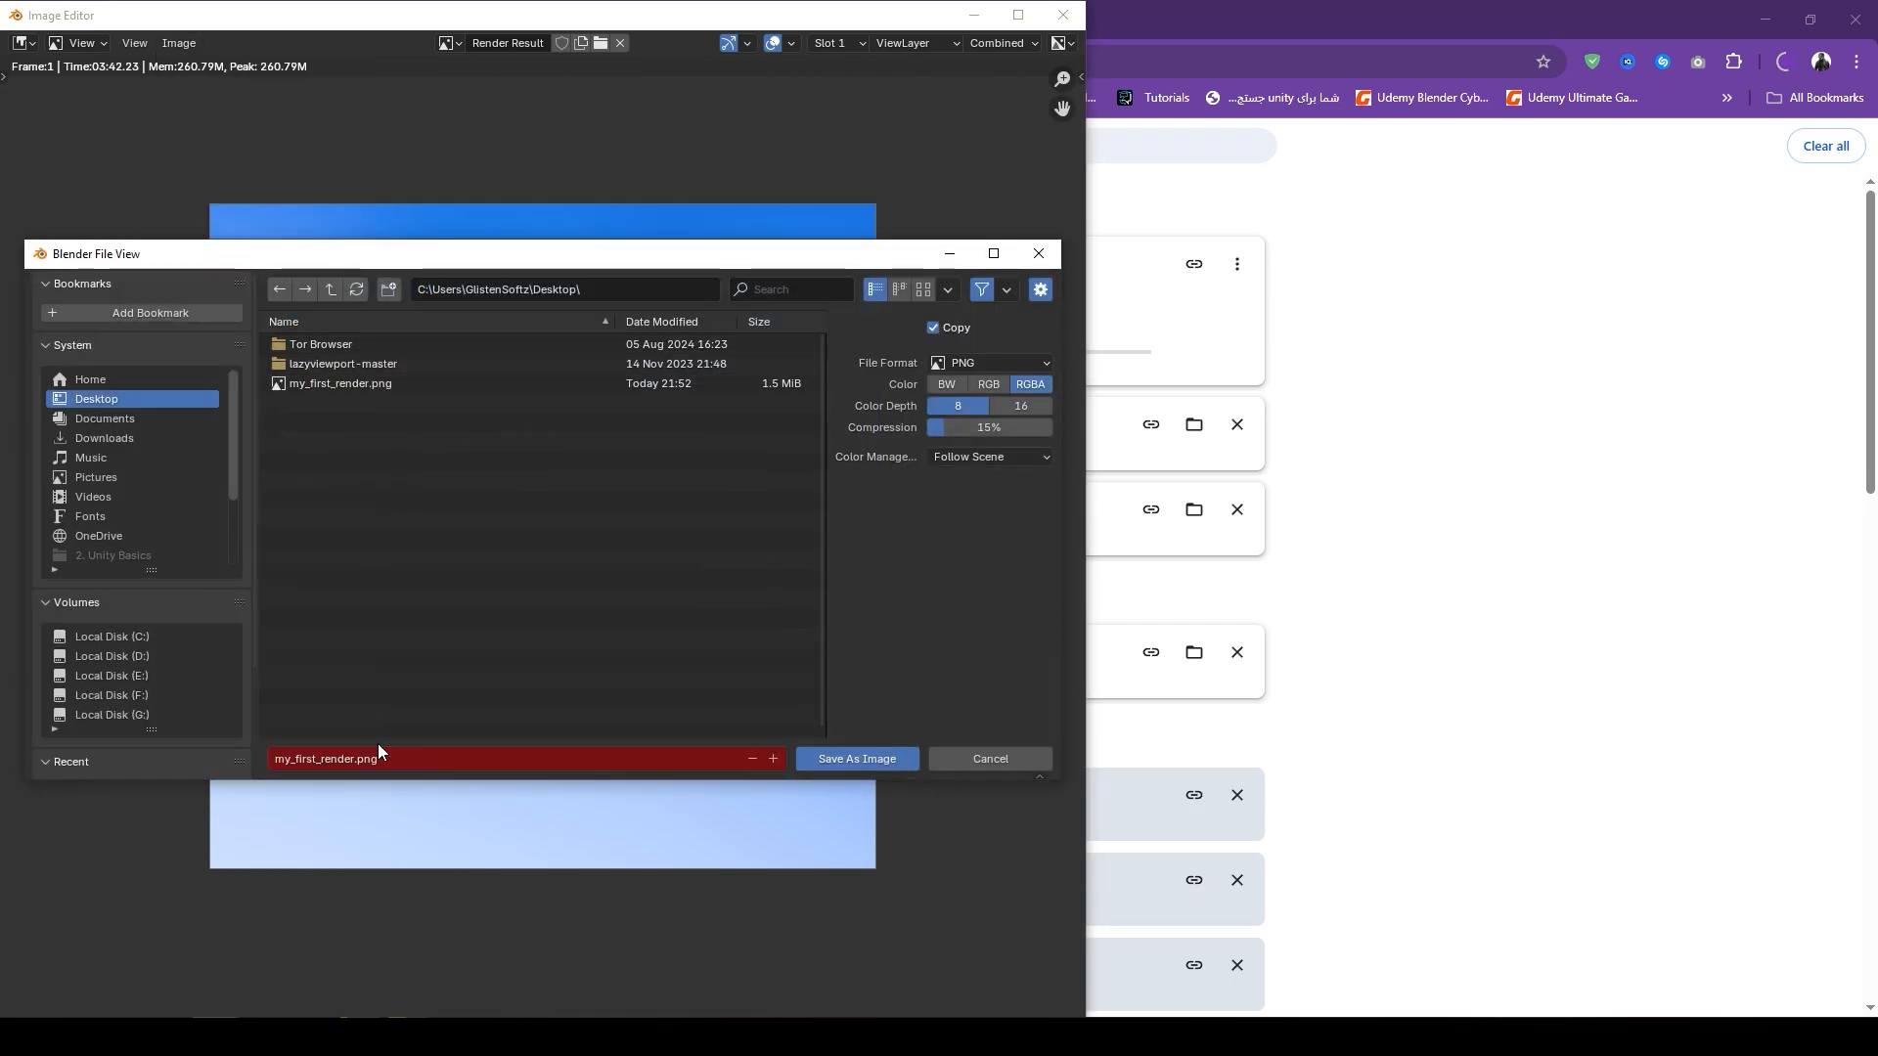
{"action": "left_click", "coordinate": [380, 759]}
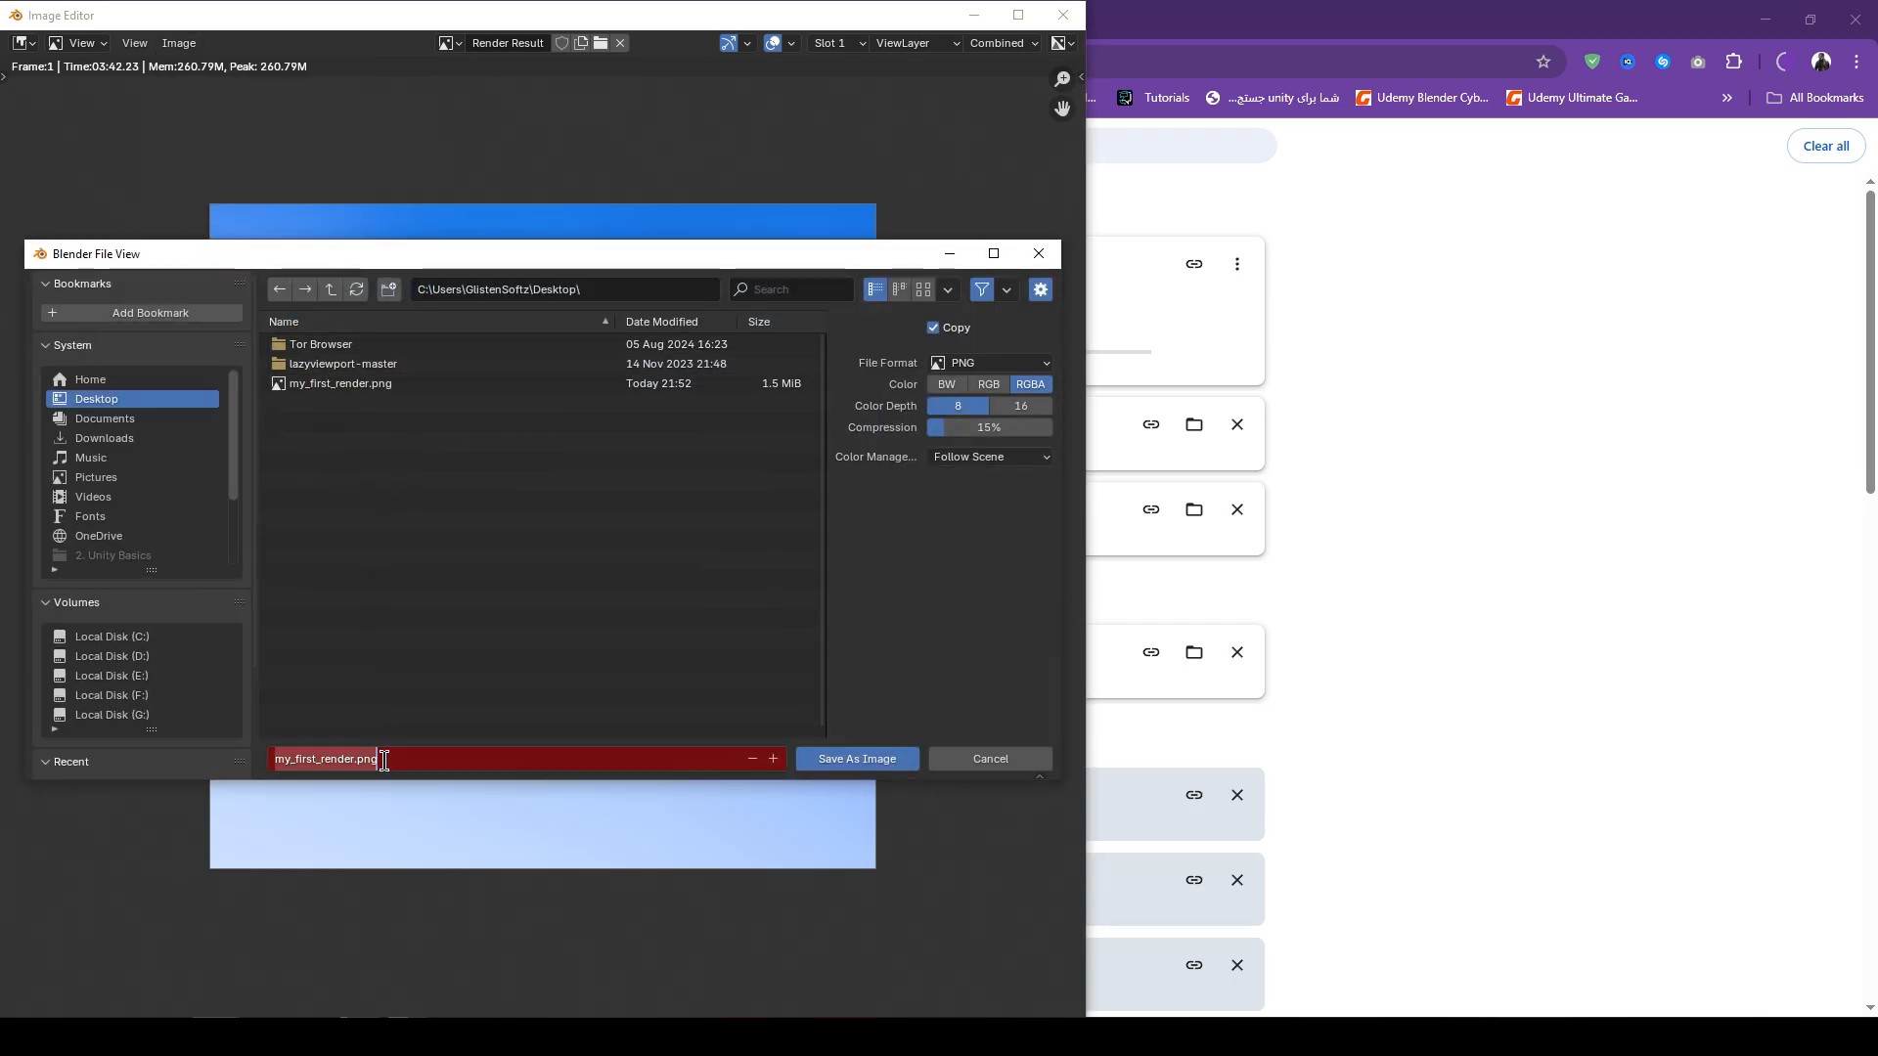
{"action": "type", "text": "Cycle_"}
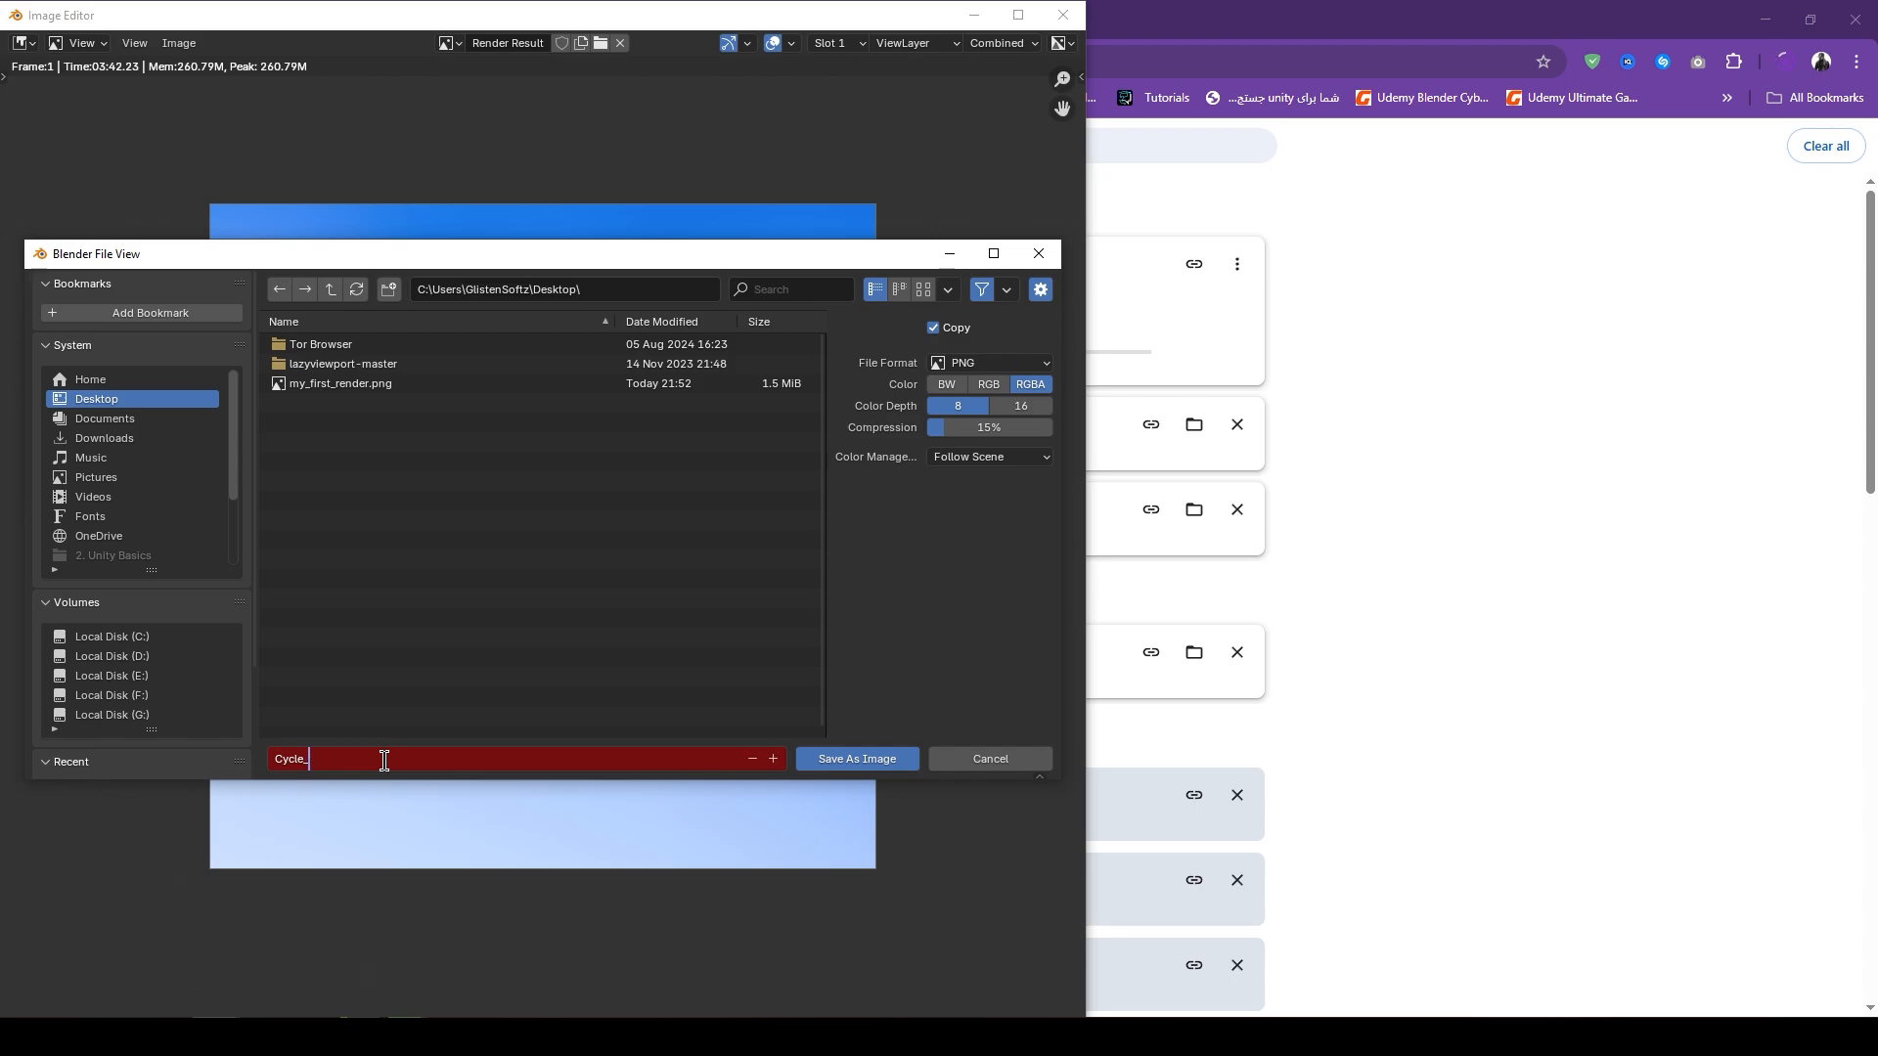
{"action": "type", "text": "Render"}
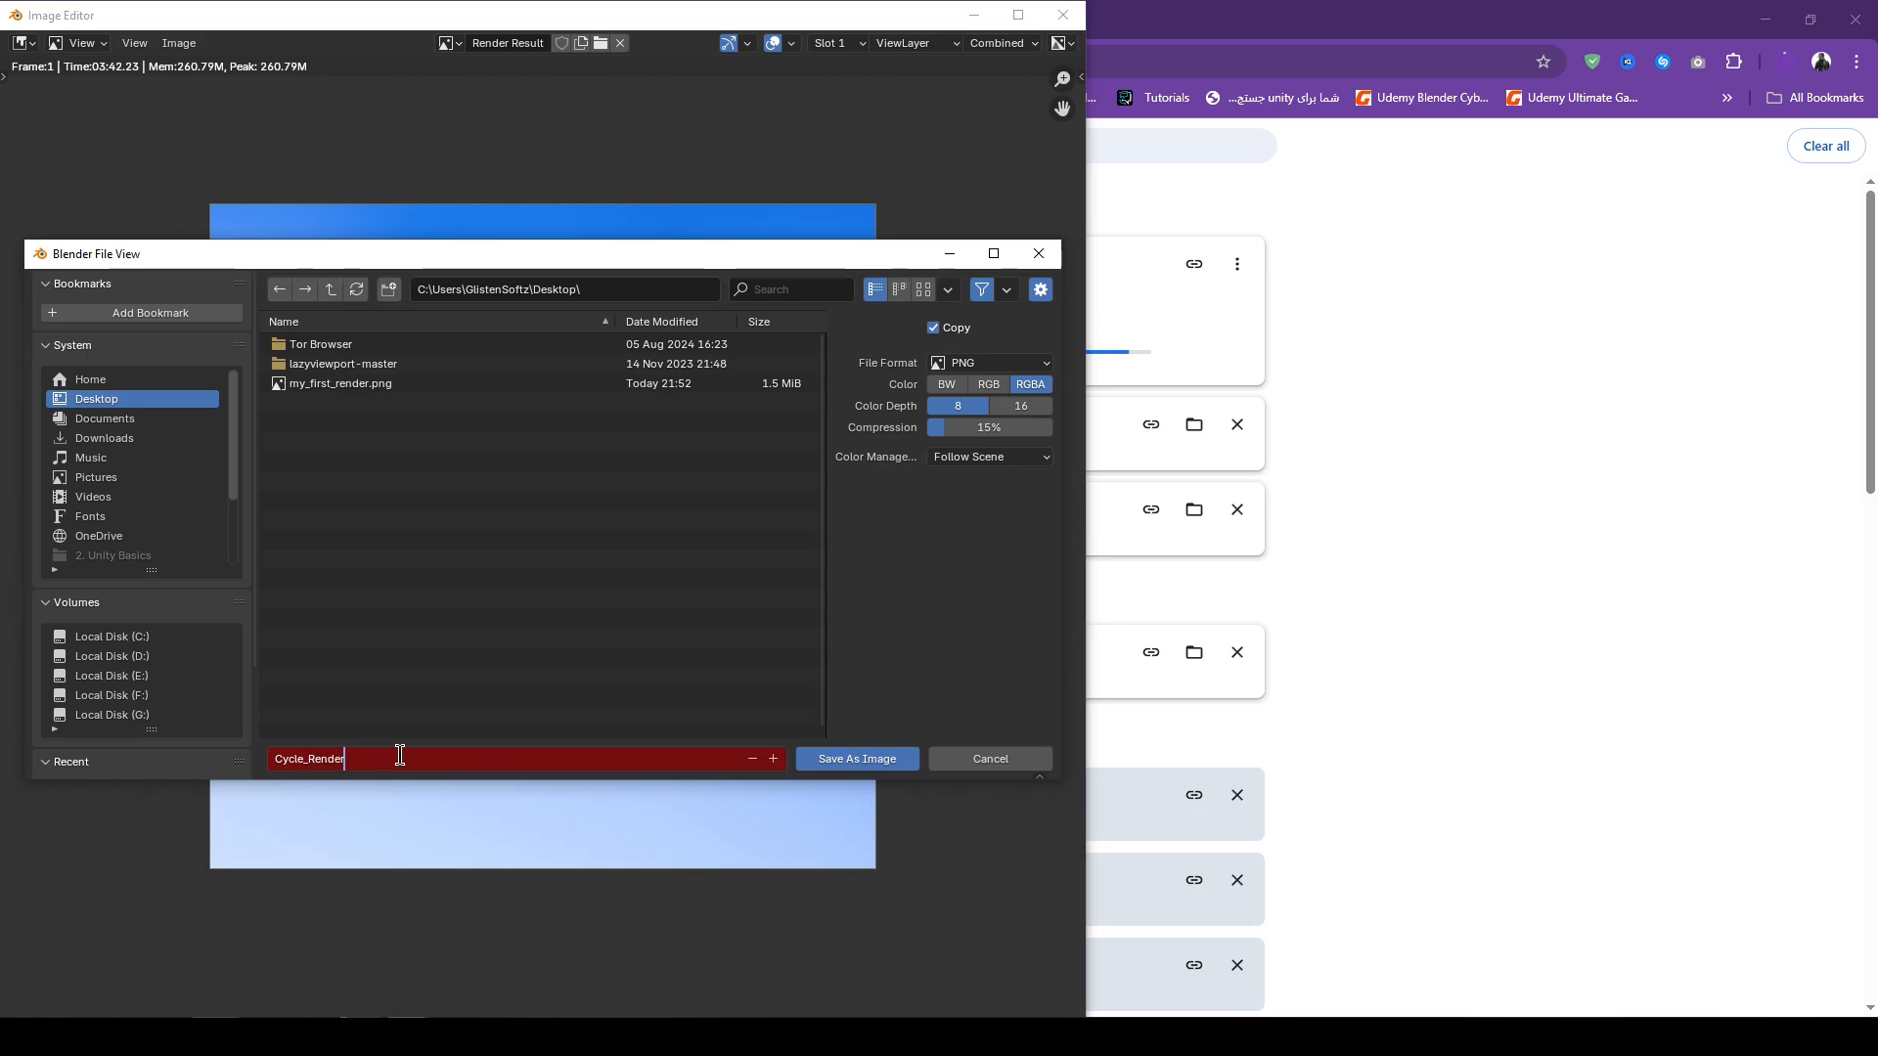
{"action": "left_click", "coordinate": [863, 761]}
{"action": "left_click", "coordinate": [861, 761]}
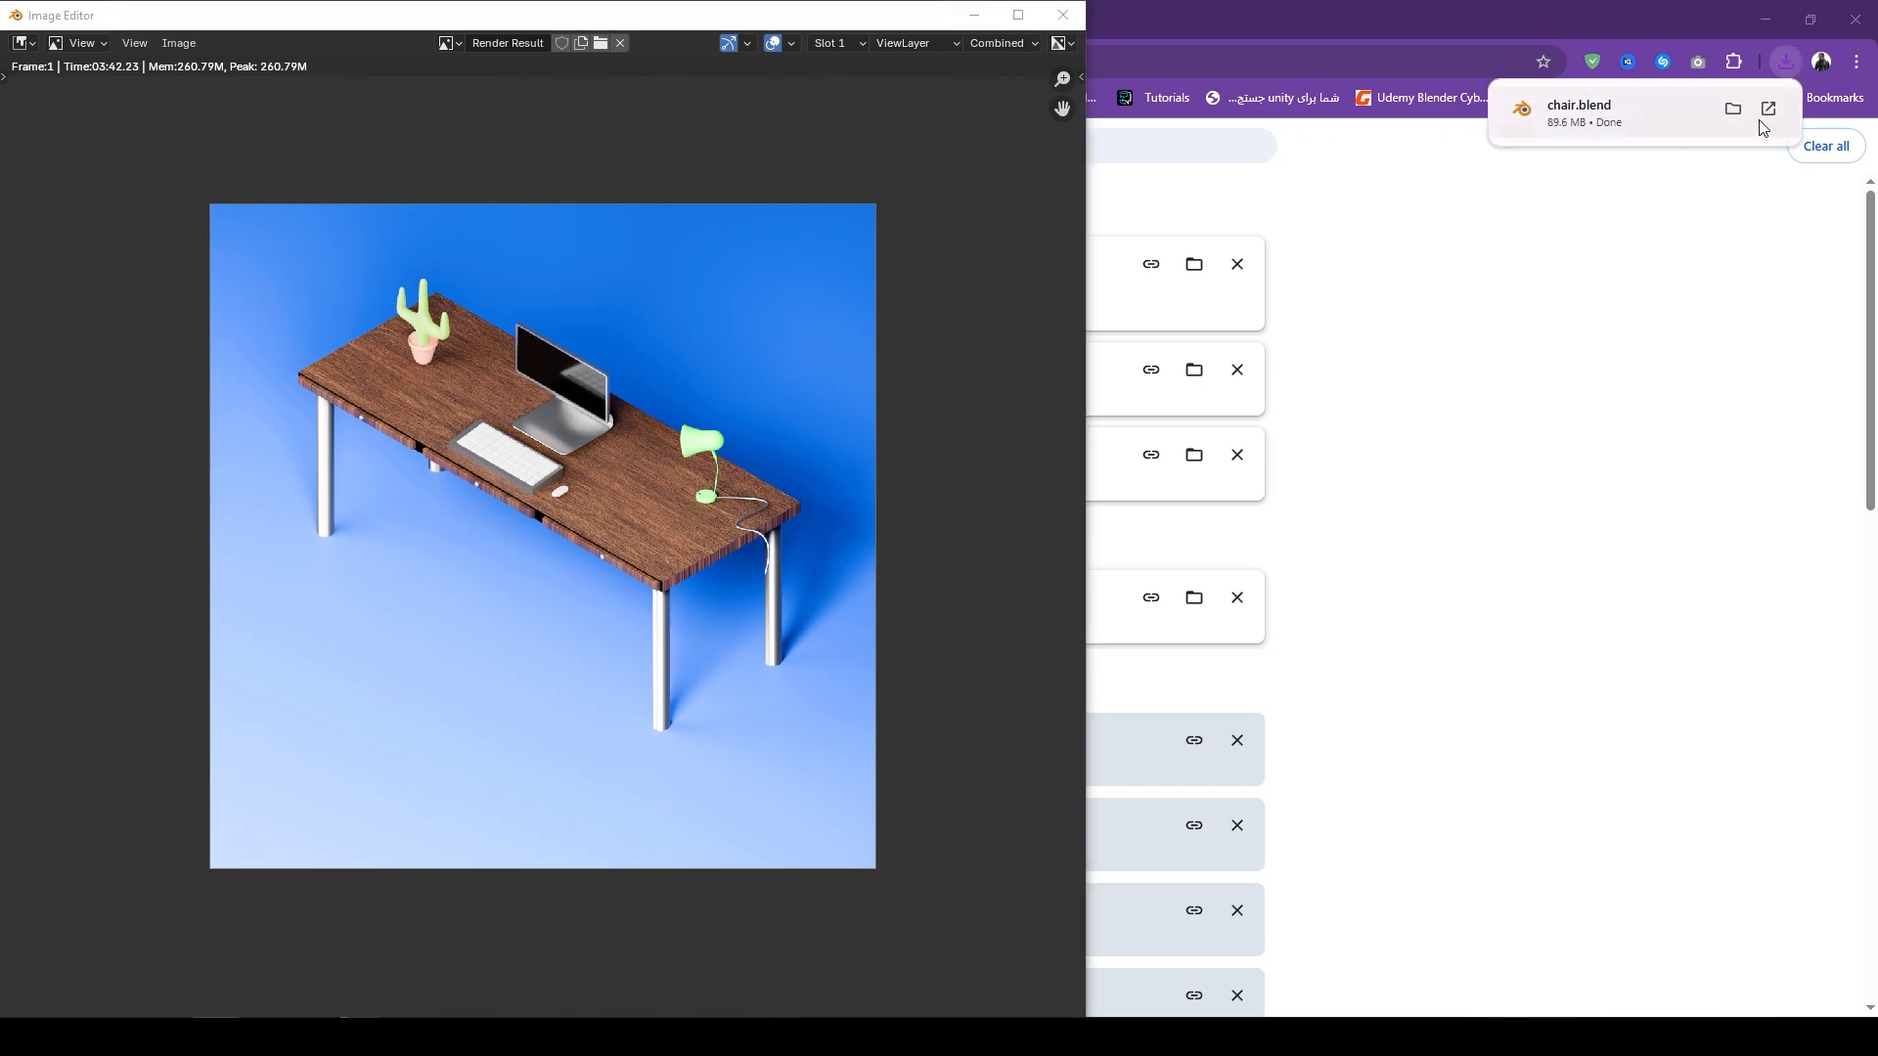
- Show the downloaded chair.blend in the Downloads folder and close Blender's render window
{"action": "left_click", "coordinate": [1768, 110]}
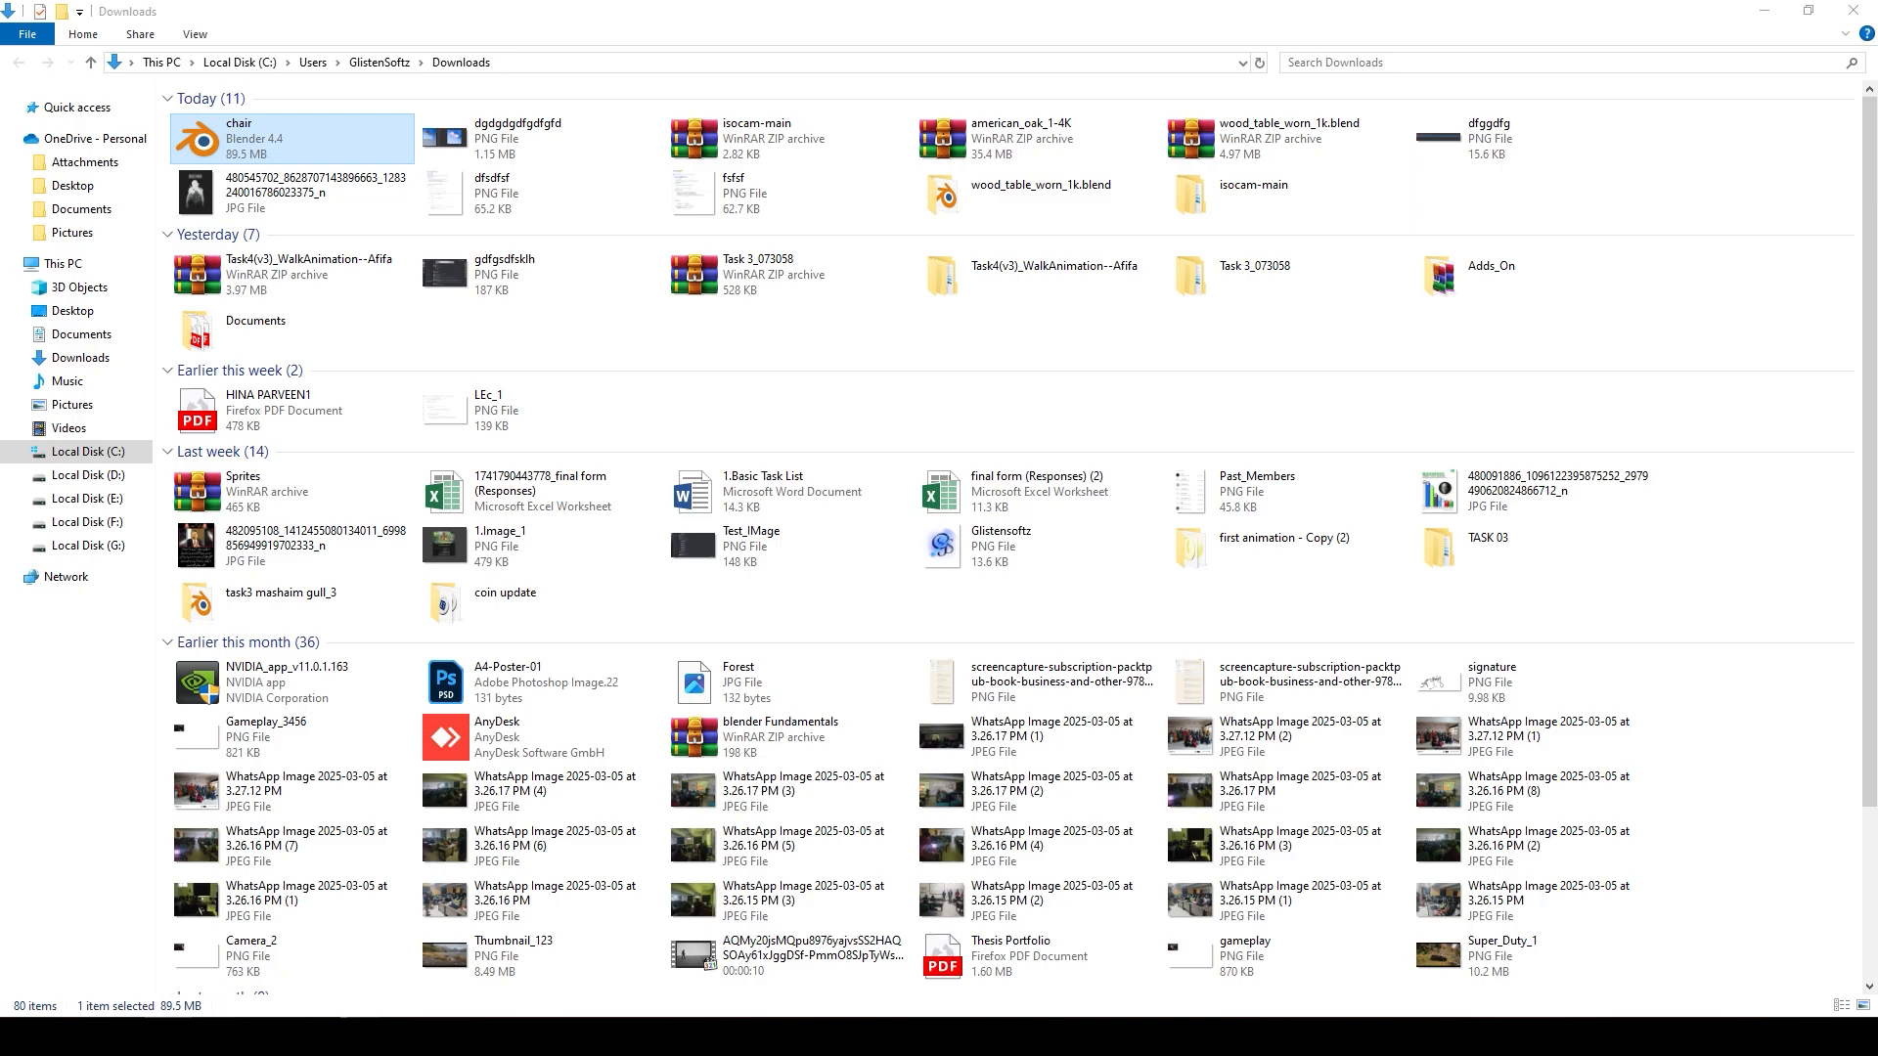
{"action": "mouse_move", "coordinate": [279, 1036]}
{"action": "left_click", "coordinate": [294, 954]}
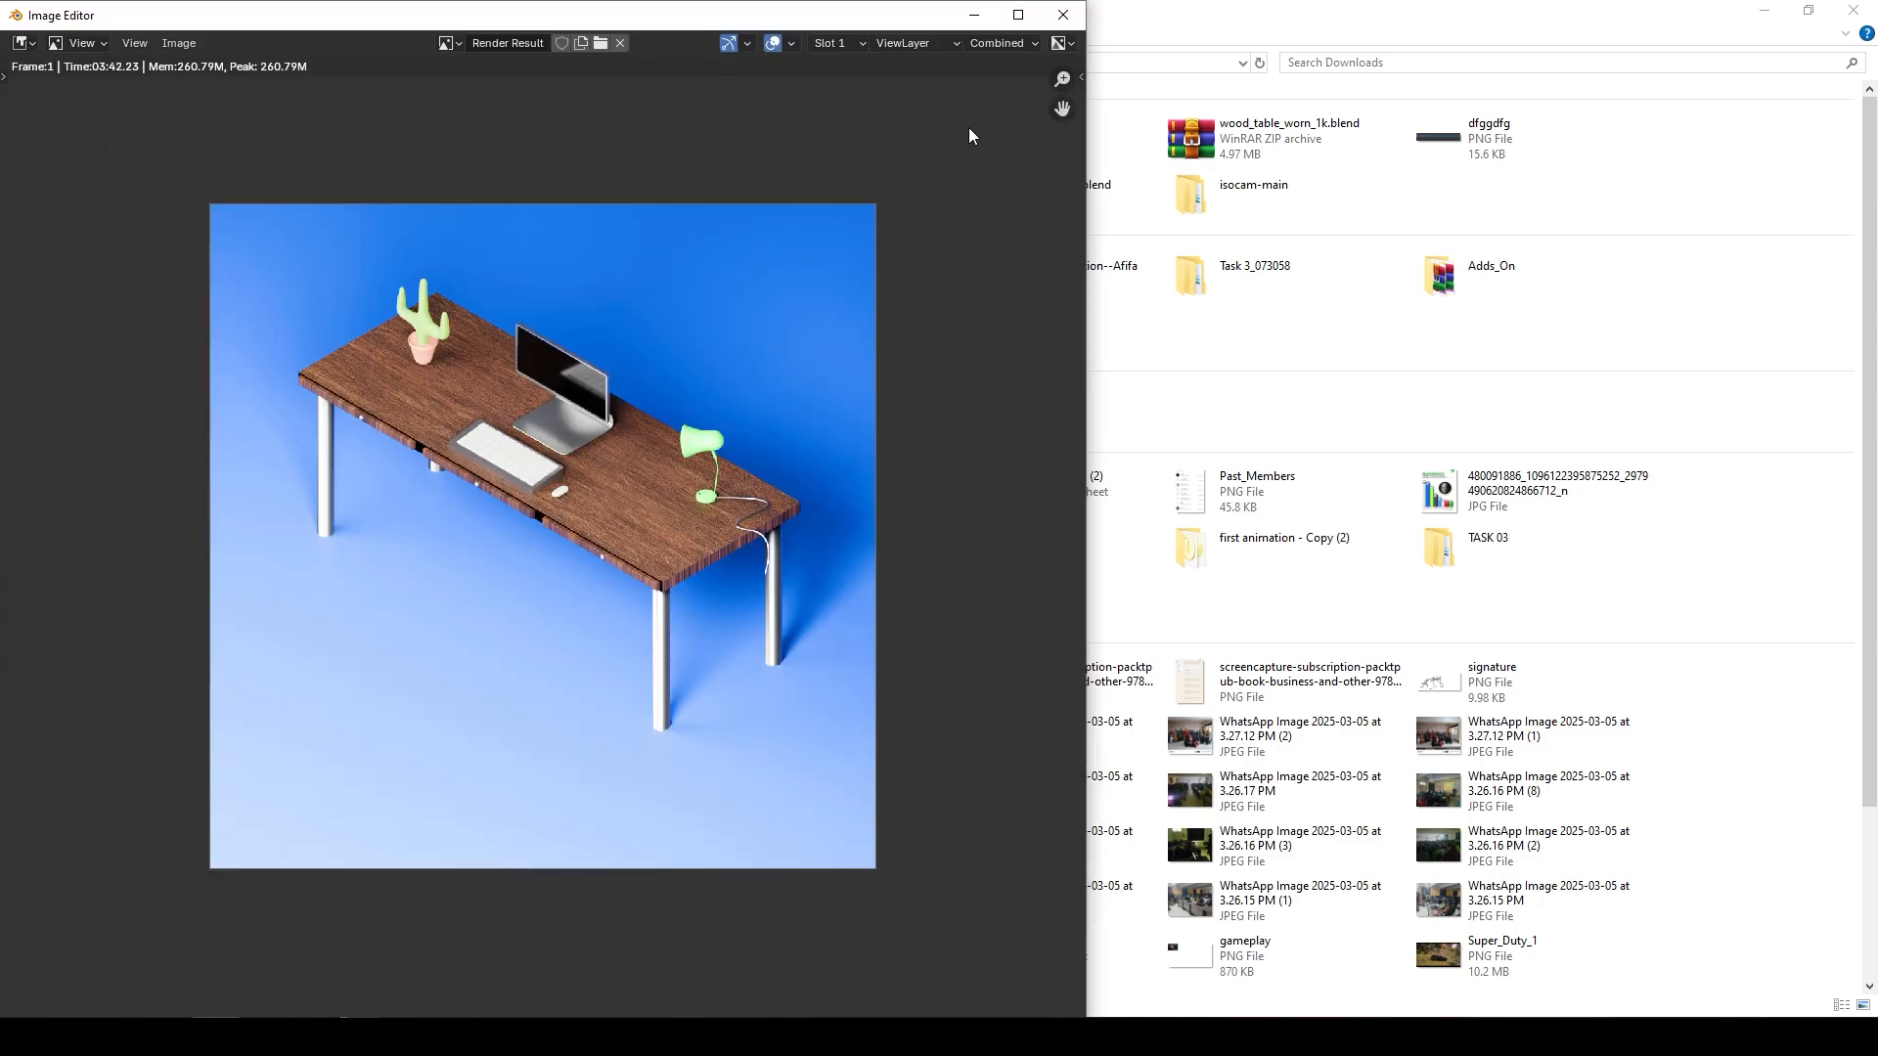
{"action": "left_click", "coordinate": [1064, 14]}
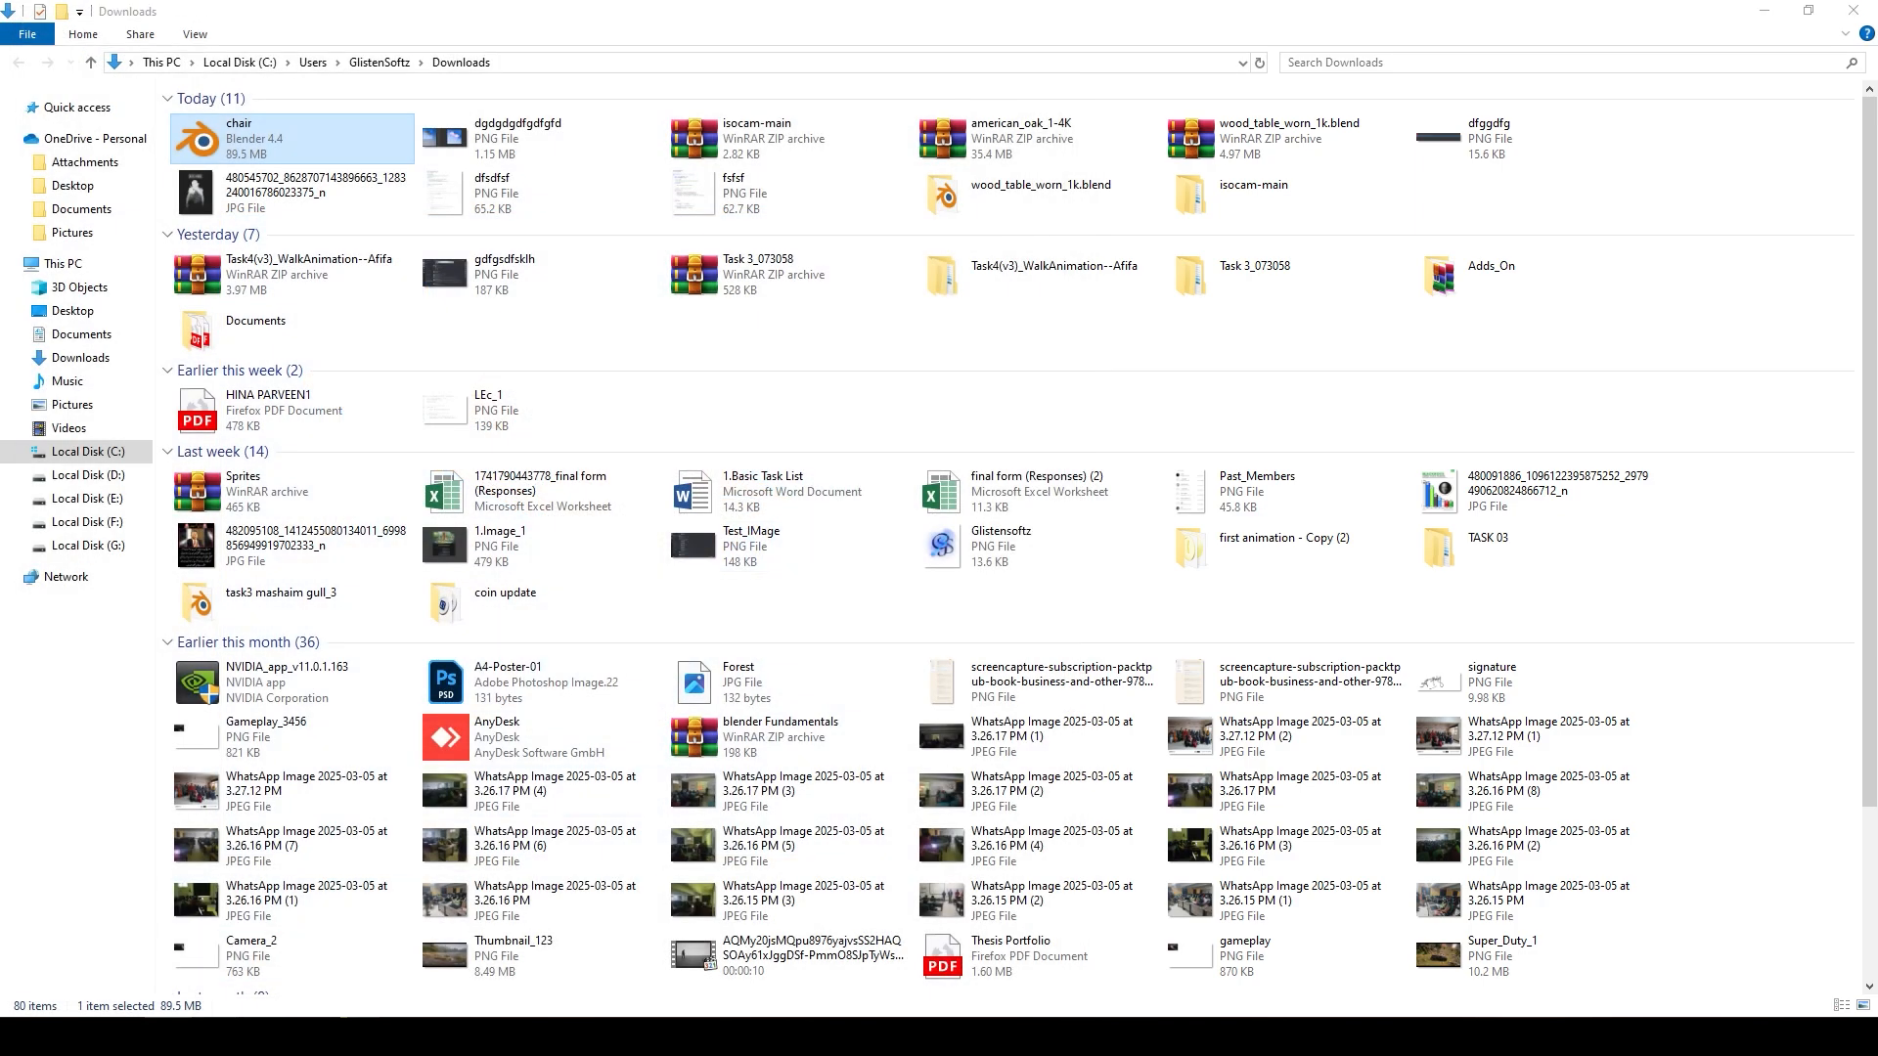
- Open the downloaded chair file in its own Blender window to inspect its objects and materials, and close that window
{"action": "mouse_move", "coordinate": [293, 1037]}
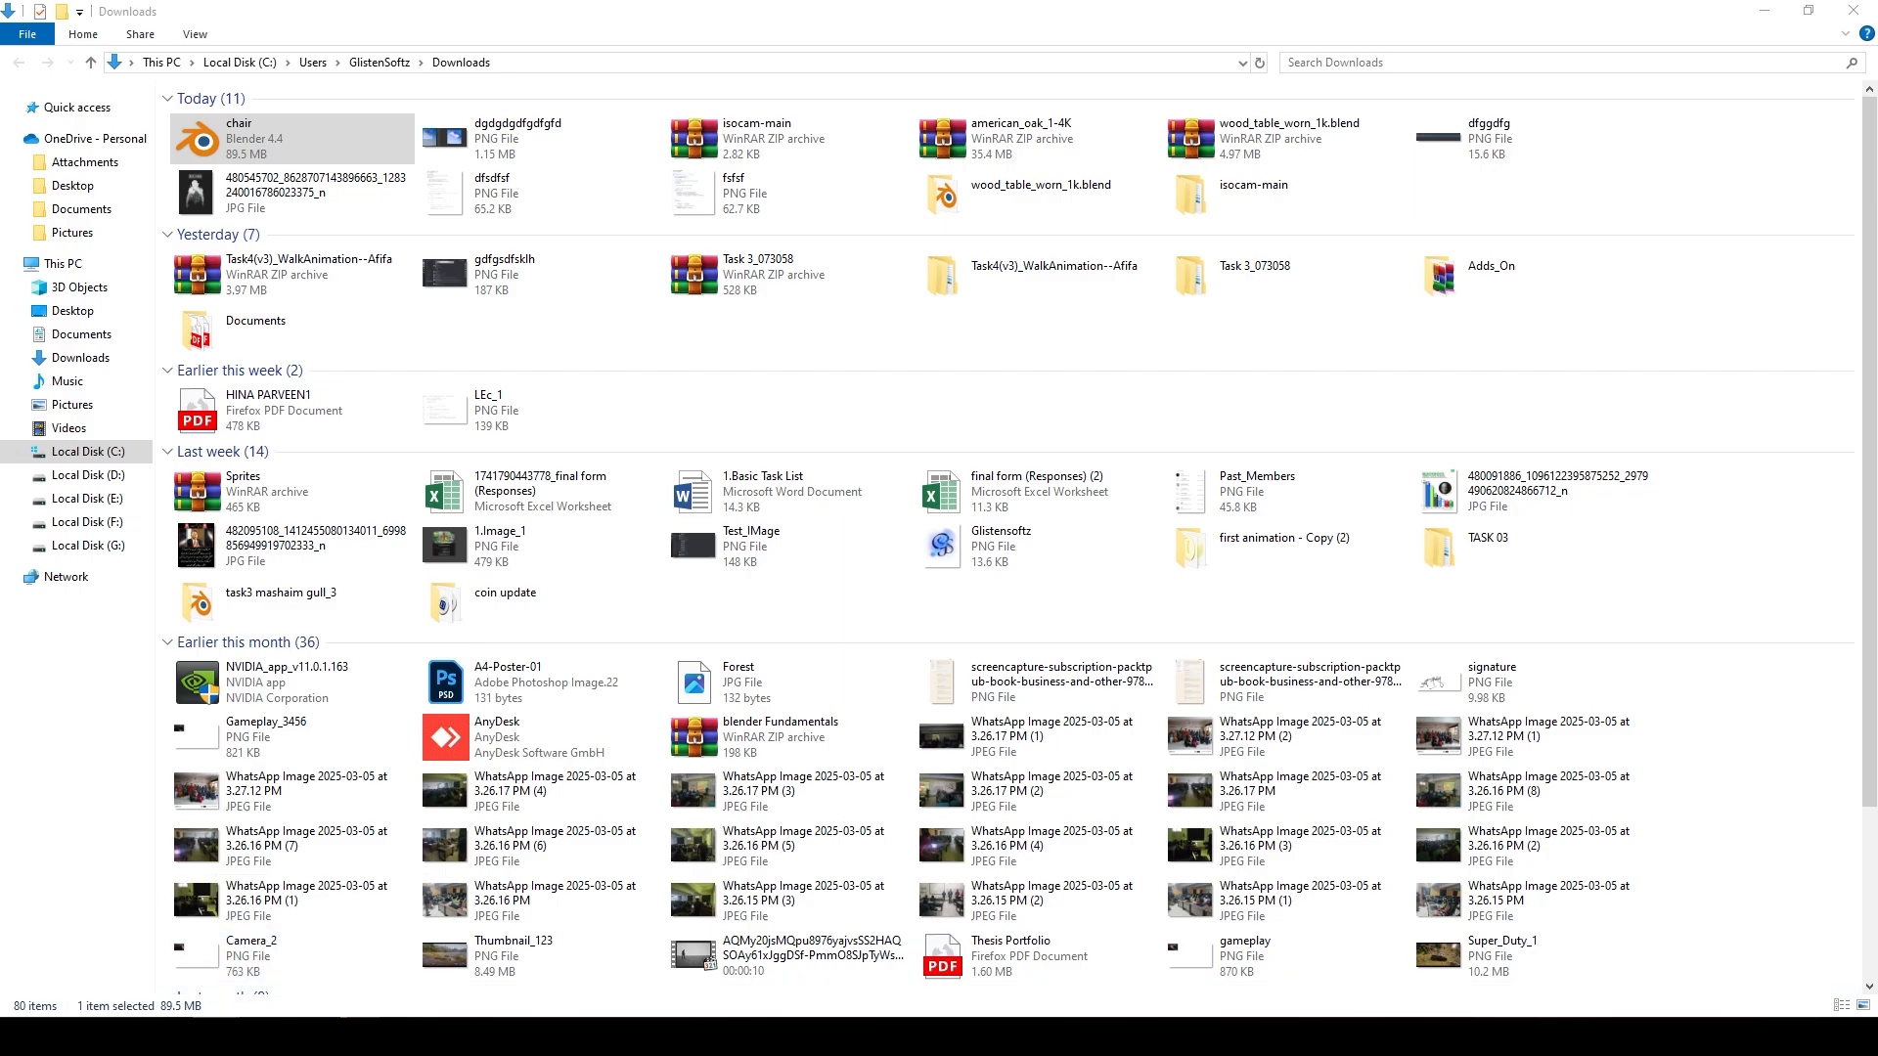
{"action": "left_click_drag", "start_coordinate": [0, 328], "coordinate": [328, 148]}
{"action": "scroll", "coordinate": [495, 503], "scroll_direction": "down", "scroll_amount": 5}
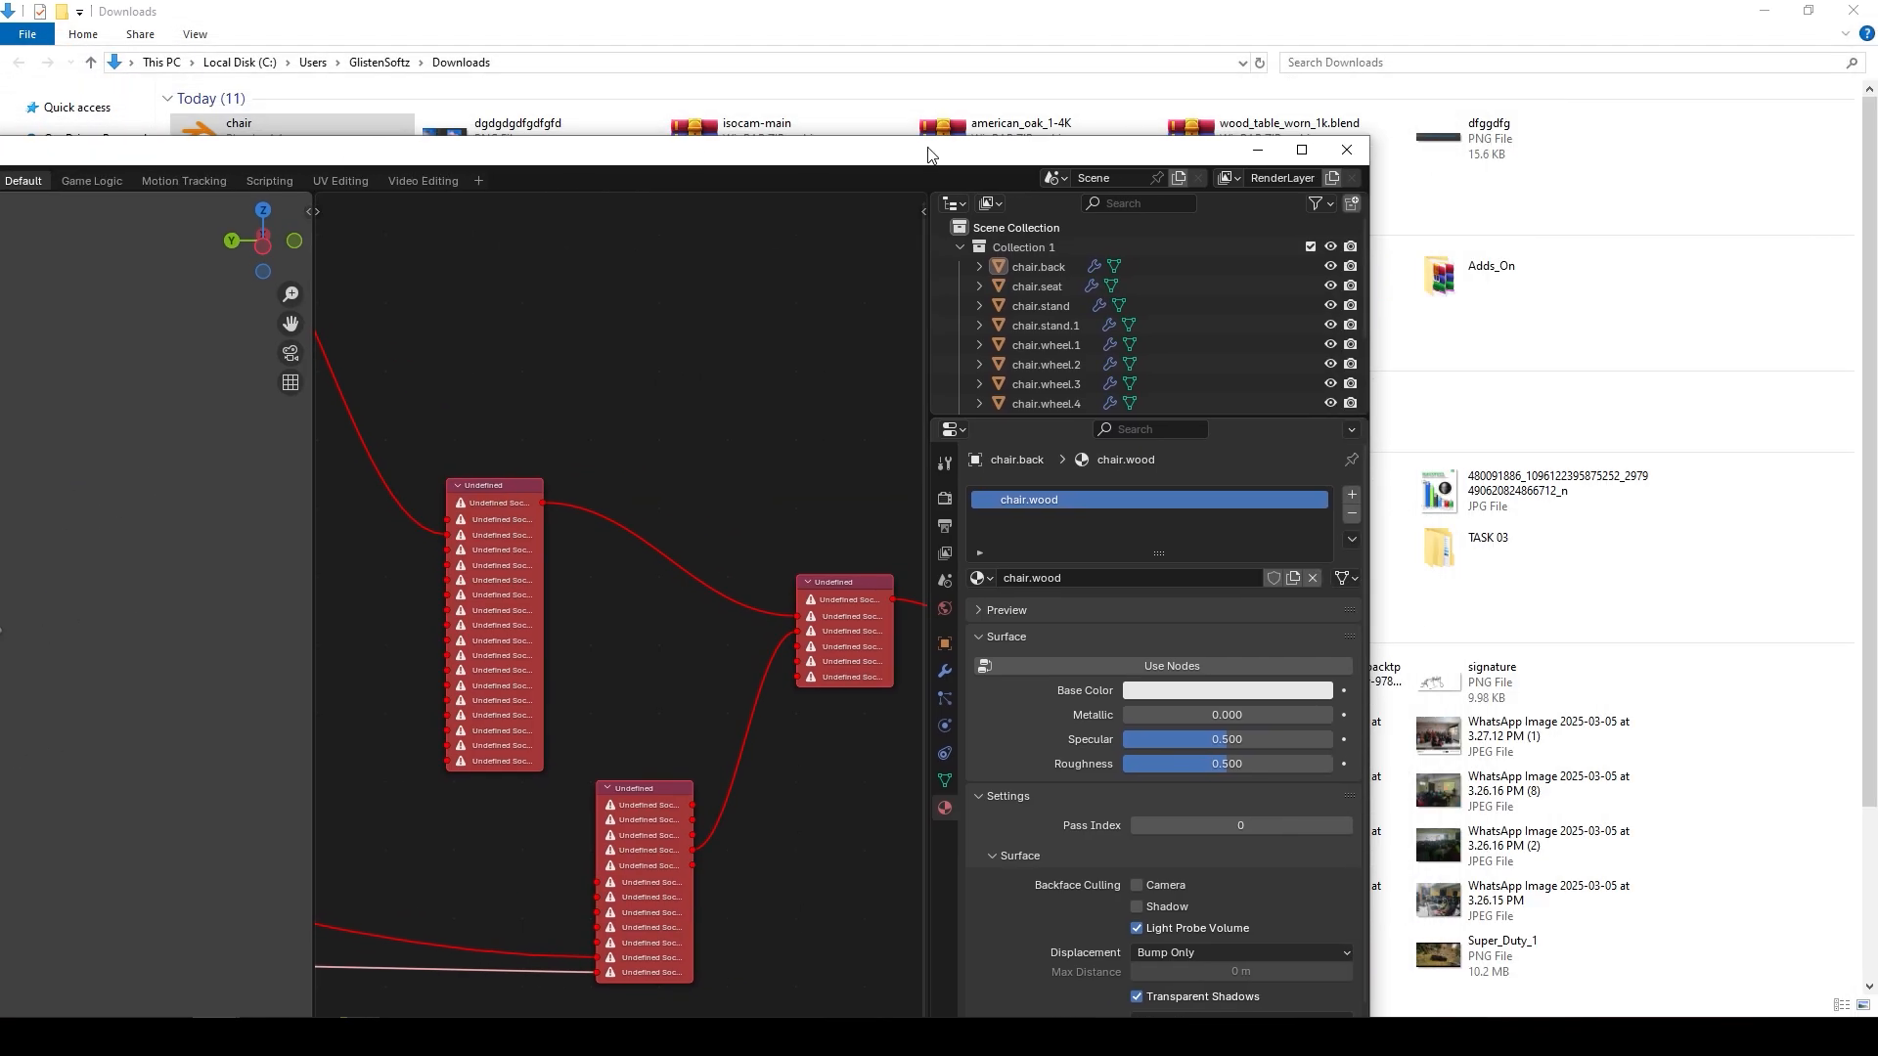
{"action": "left_click", "coordinate": [1346, 157]}
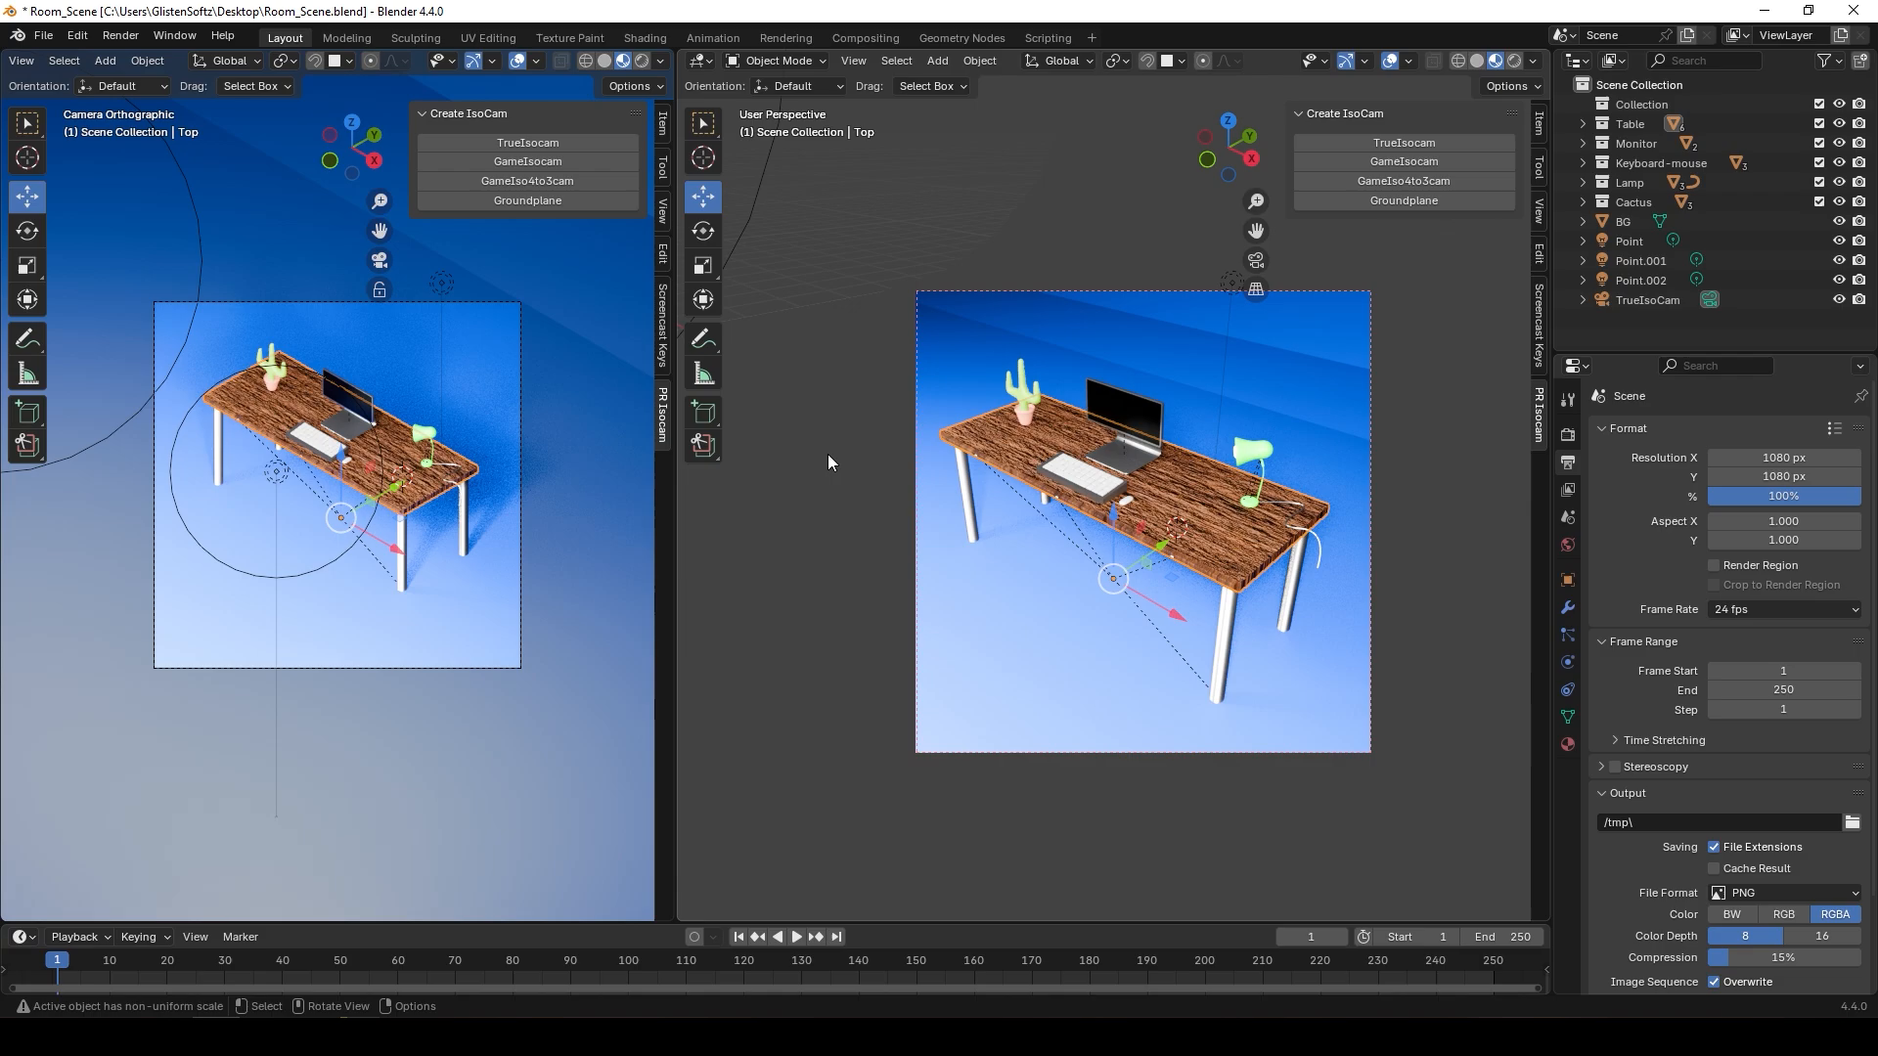
- Switch to the Select Box tool, select the BG backdrop to inspect it around the desk, and deselect it
{"action": "scroll", "coordinate": [826, 479], "scroll_direction": "down", "scroll_amount": 4}
{"action": "mouse_move", "coordinate": [1052, 512]}
{"action": "middle_mouse_down"}
{"action": "mouse_move", "coordinate": [1021, 501]}
{"action": "mouse_move", "coordinate": [1051, 495]}
{"action": "middle_mouse_up"}
{"action": "left_click", "coordinate": [702, 125]}
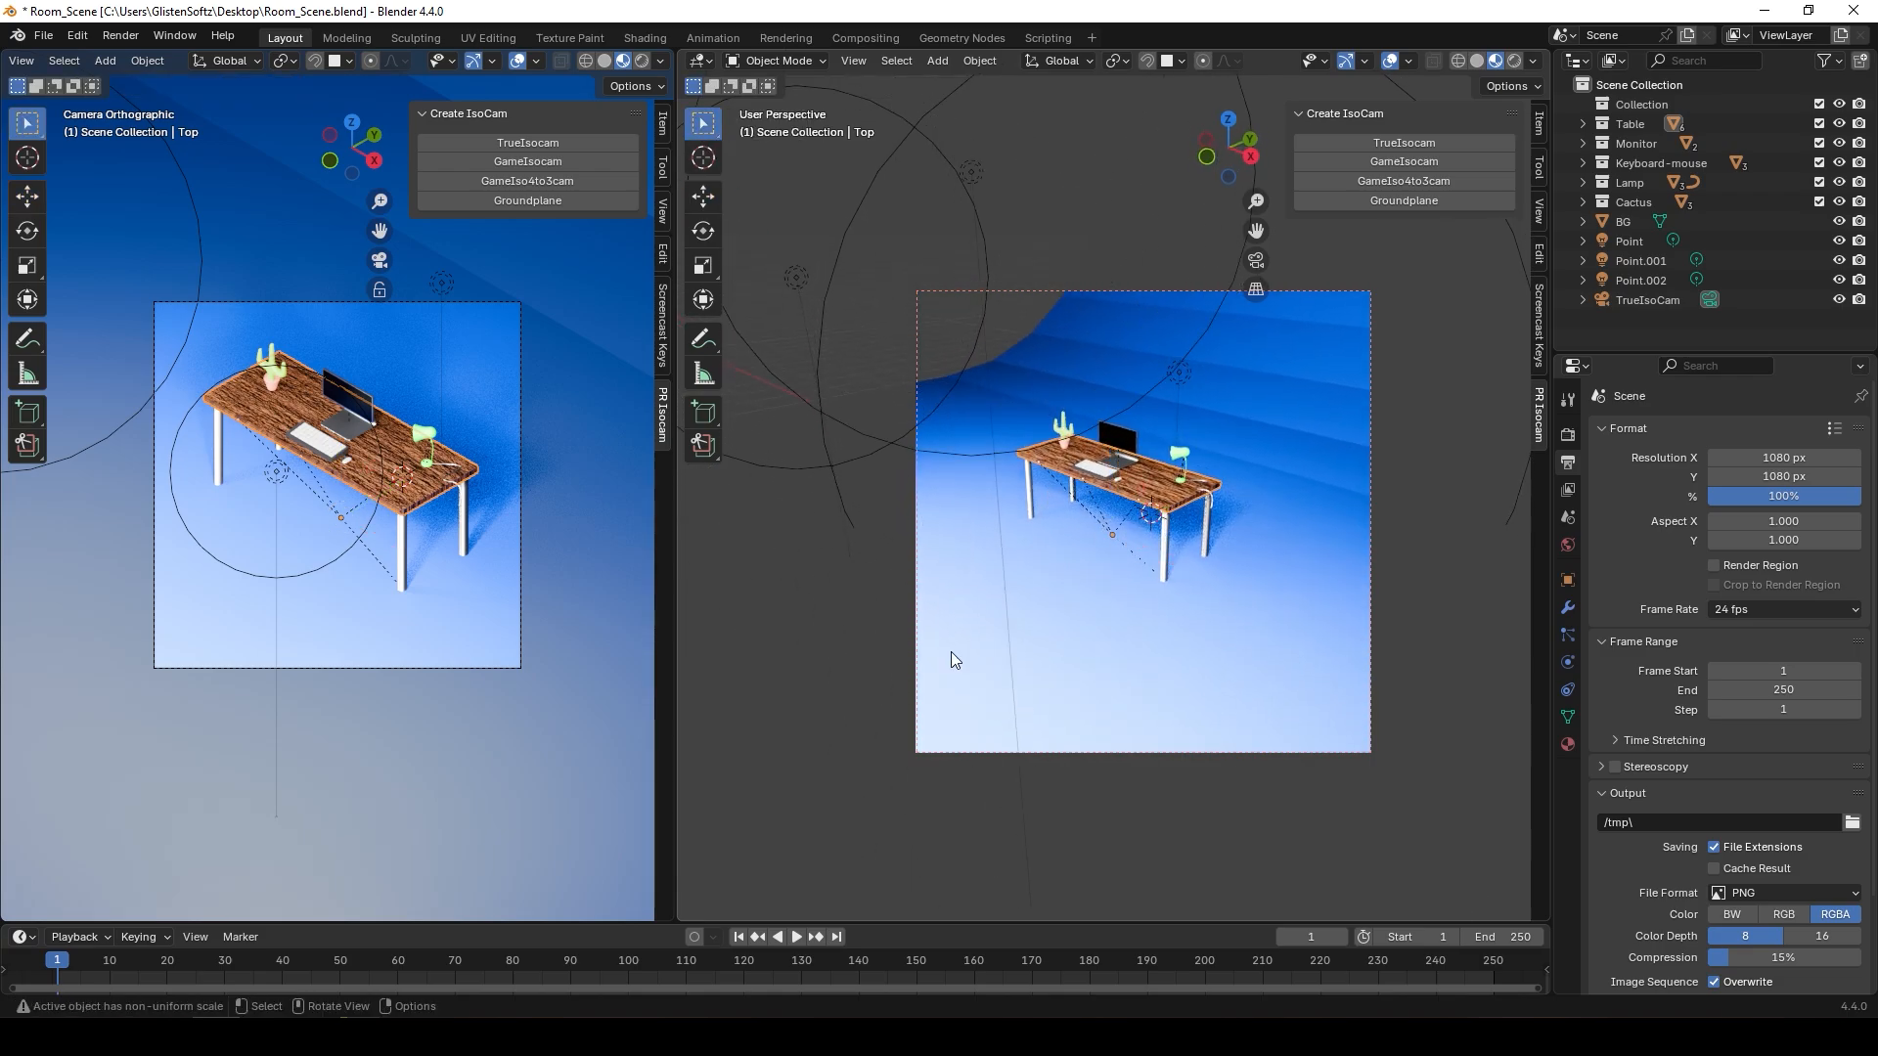
{"action": "left_click", "coordinate": [1035, 600]}
{"action": "middle_click_drag", "start_coordinate": [1035, 600], "coordinate": [926, 549]}
{"action": "scroll", "coordinate": [1033, 624], "scroll_direction": "down", "scroll_amount": 9}
{"action": "key", "text": "KP_0"}
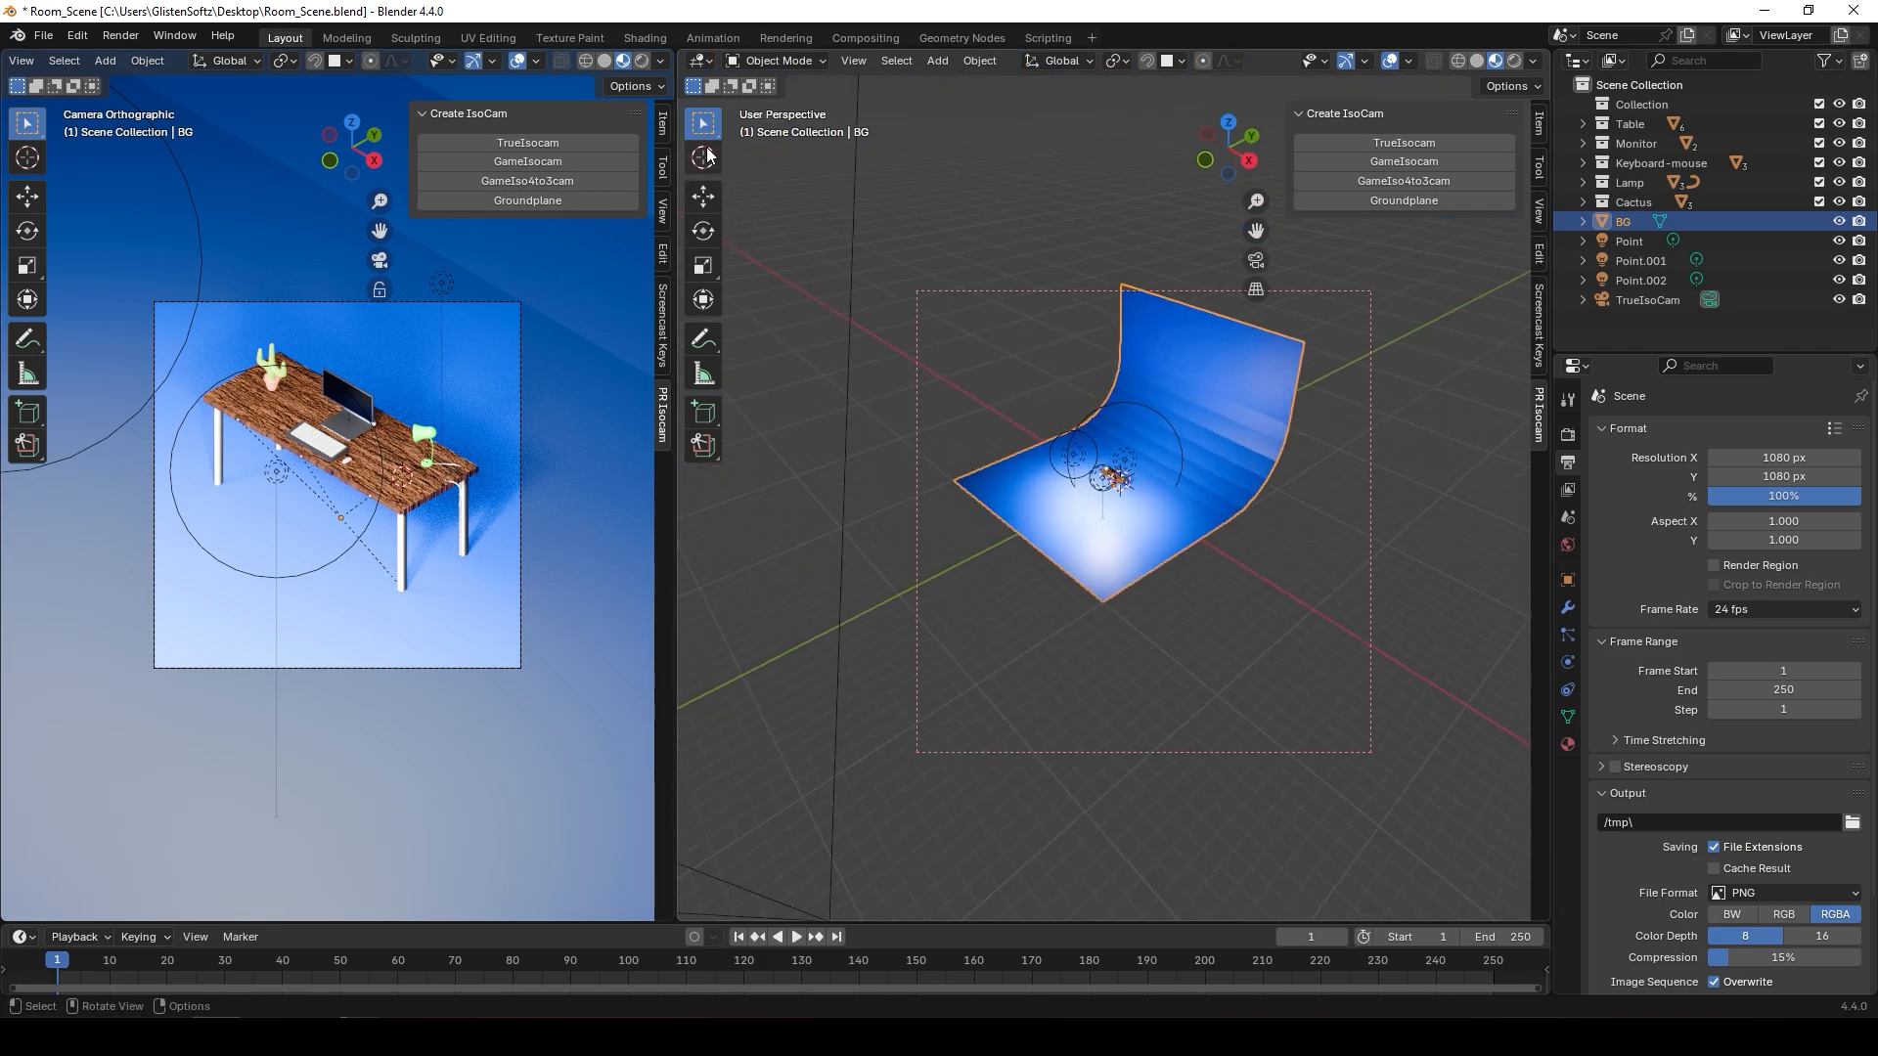
{"action": "left_click", "coordinate": [919, 280]}
{"action": "middle_click_drag", "start_coordinate": [925, 313], "coordinate": [1099, 476]}
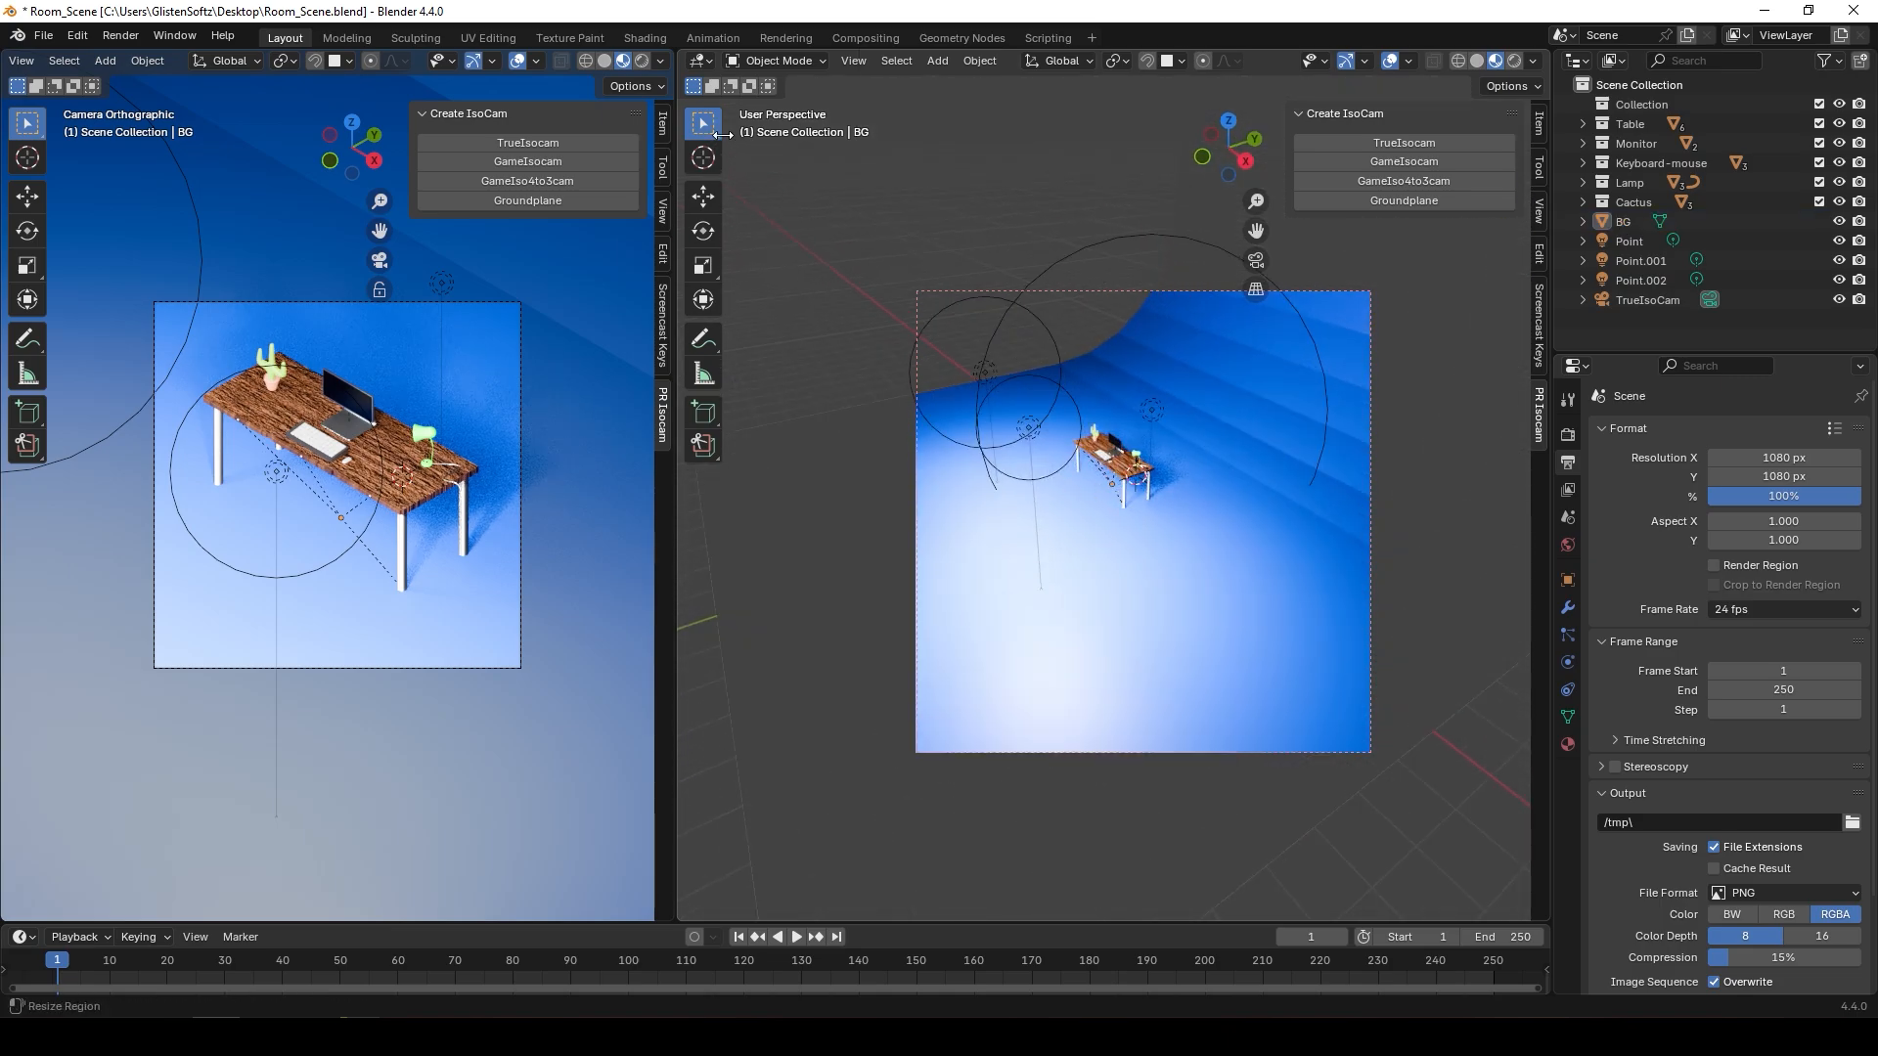
- Try to draw a small viewport render region beside the desk and reapply Material Preview shading in the perspective view
{"action": "key", "text": "alt+b"}
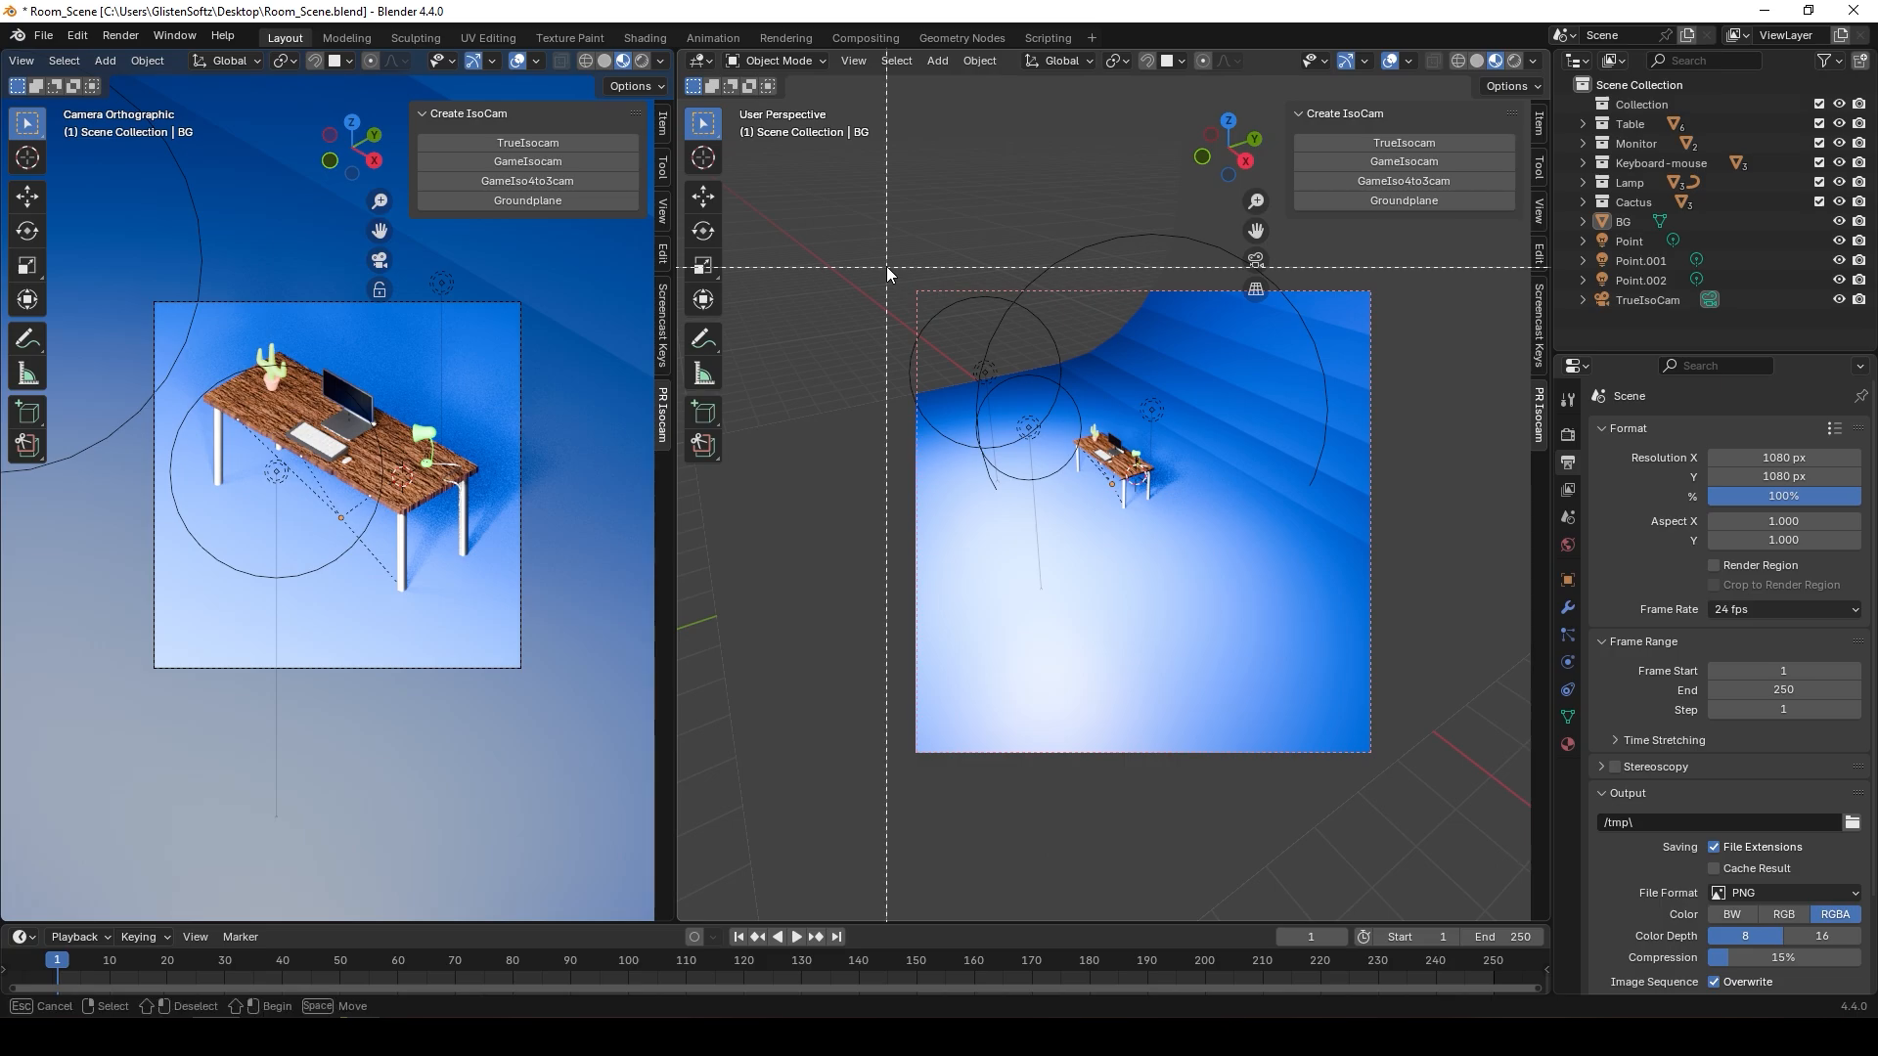
{"action": "left_click_drag", "start_coordinate": [751, 232], "coordinate": [892, 261]}
{"action": "mouse_move", "coordinate": [880, 358]}
{"action": "middle_mouse_down"}
{"action": "mouse_move", "coordinate": [875, 342]}
{"action": "mouse_move", "coordinate": [925, 372]}
{"action": "mouse_move", "coordinate": [982, 495]}
{"action": "middle_mouse_up"}
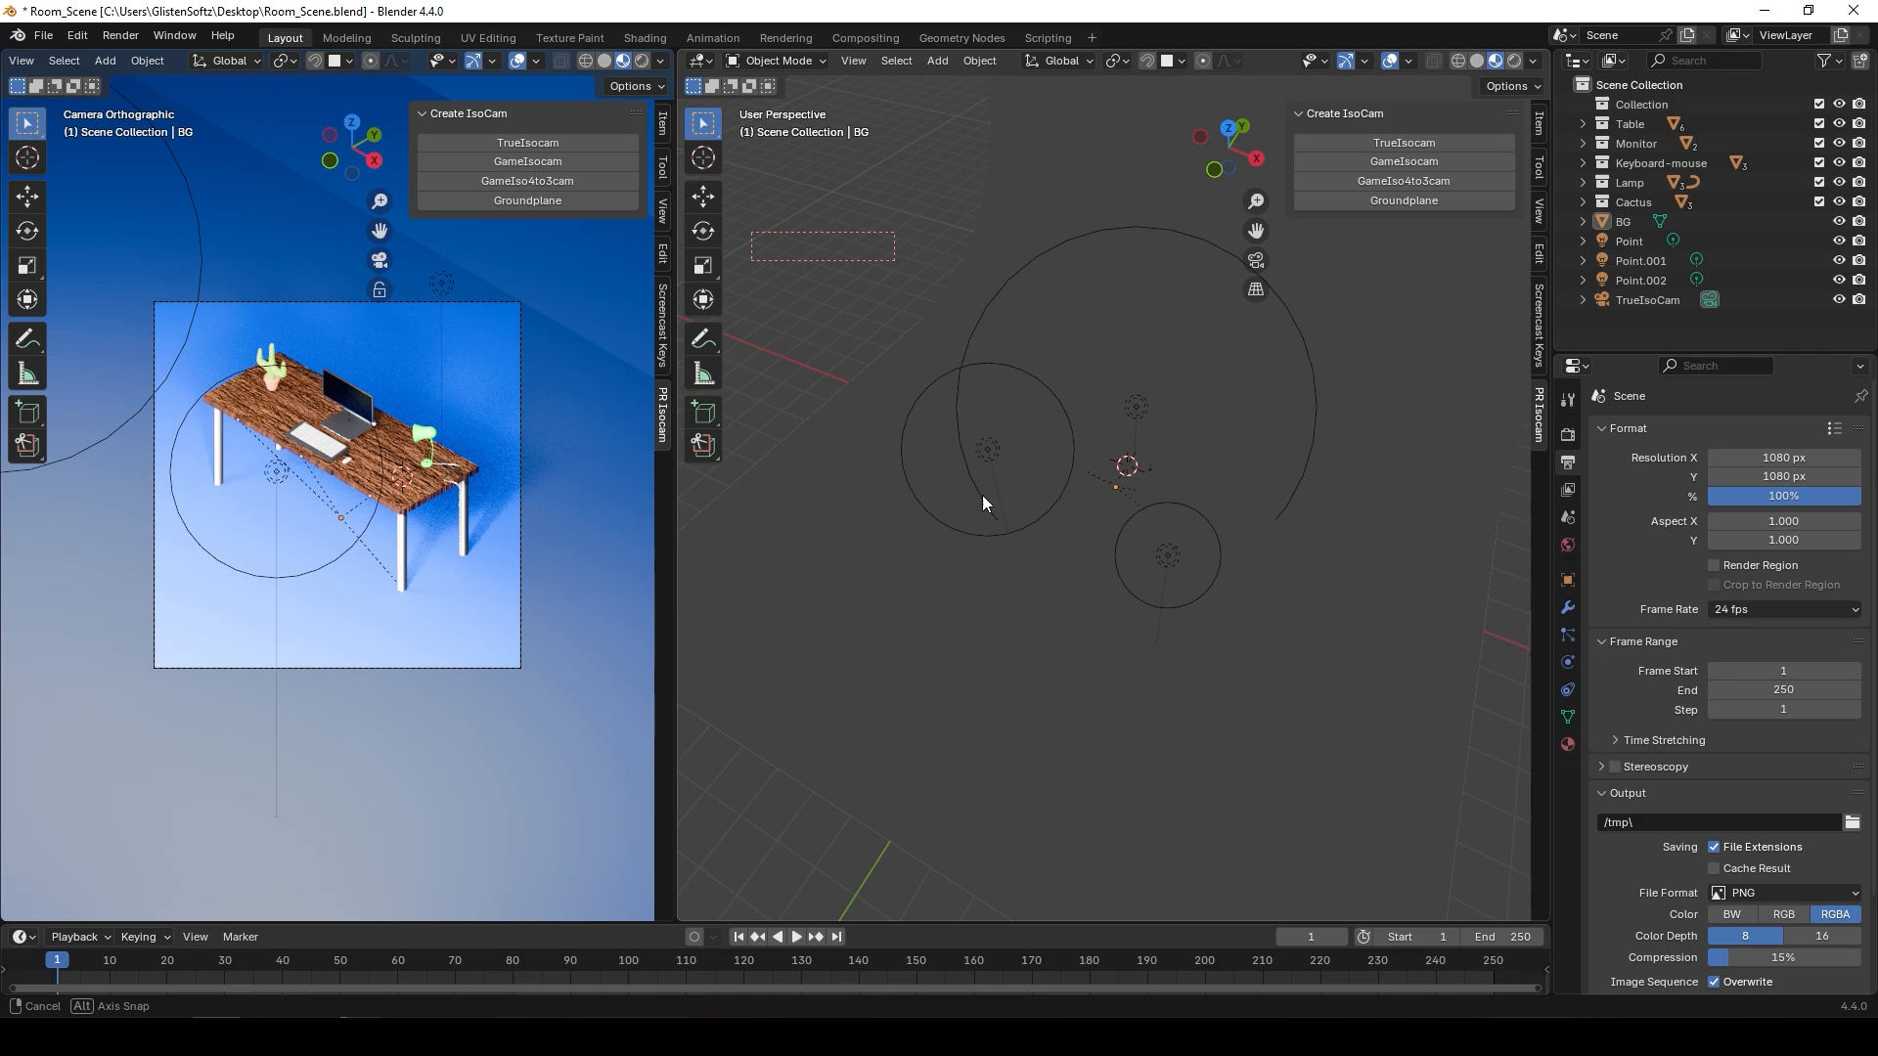
{"action": "left_click", "coordinate": [1475, 62]}
{"action": "left_click", "coordinate": [1496, 60]}
{"action": "mouse_move", "coordinate": [1209, 327]}
{"action": "middle_mouse_down"}
{"action": "mouse_move", "coordinate": [1196, 336]}
{"action": "mouse_move", "coordinate": [1217, 350]}
{"action": "middle_mouse_up"}
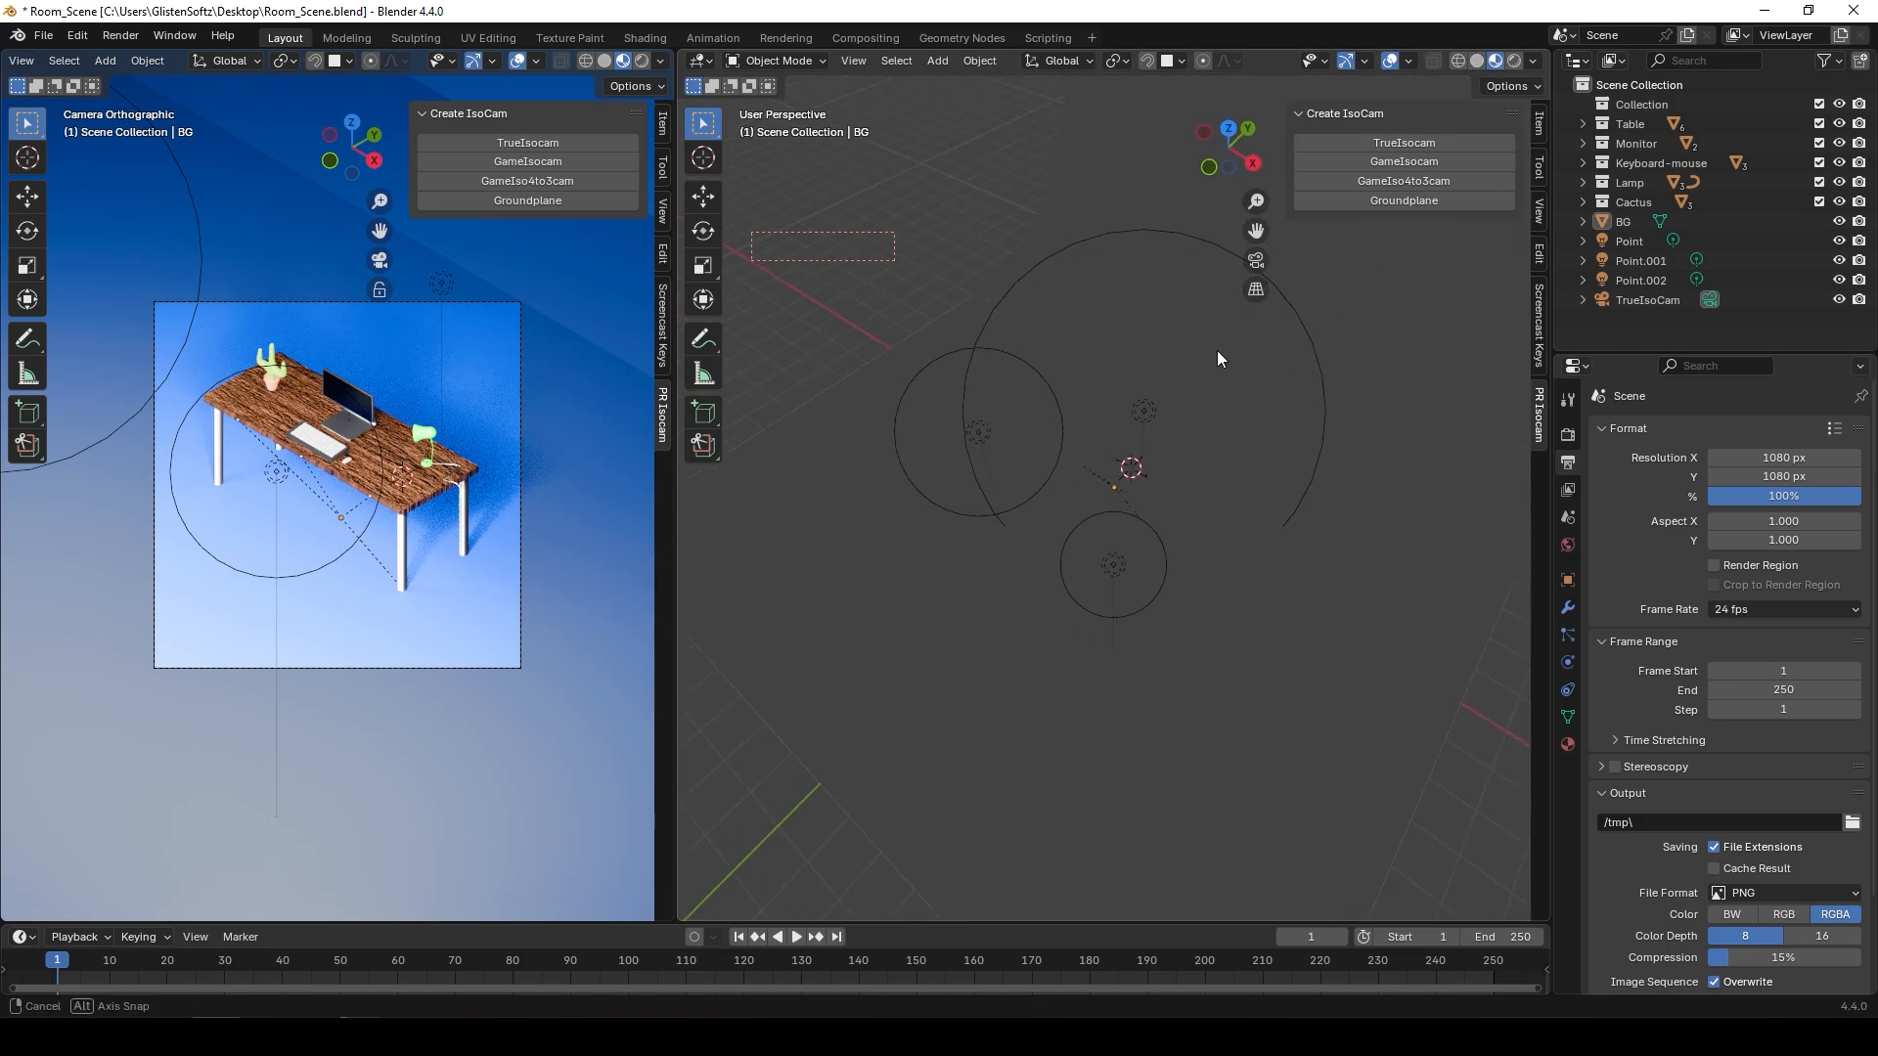
- Choose the Select Box tool again and try to box-select across the empty area of the perspective view
{"action": "left_click", "coordinate": [703, 125]}
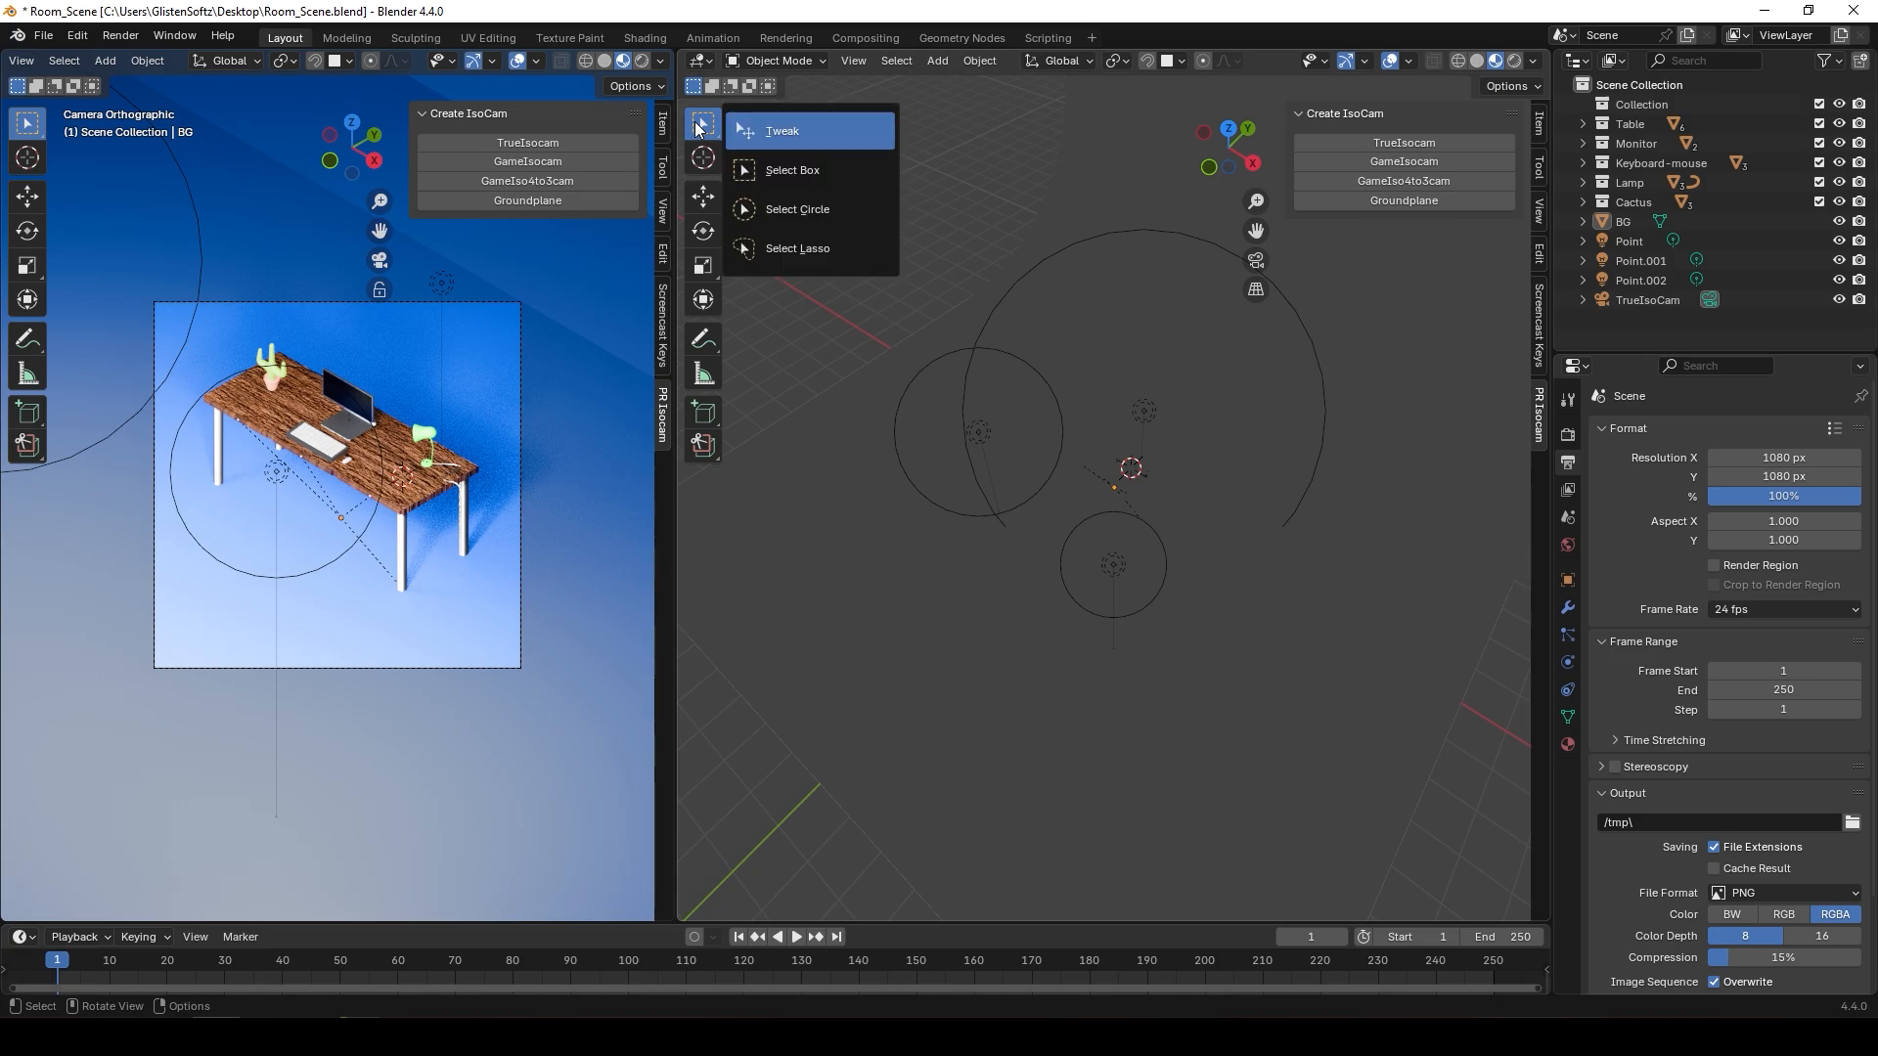
{"action": "left_click", "coordinate": [705, 127]}
{"action": "left_click", "coordinate": [761, 163]}
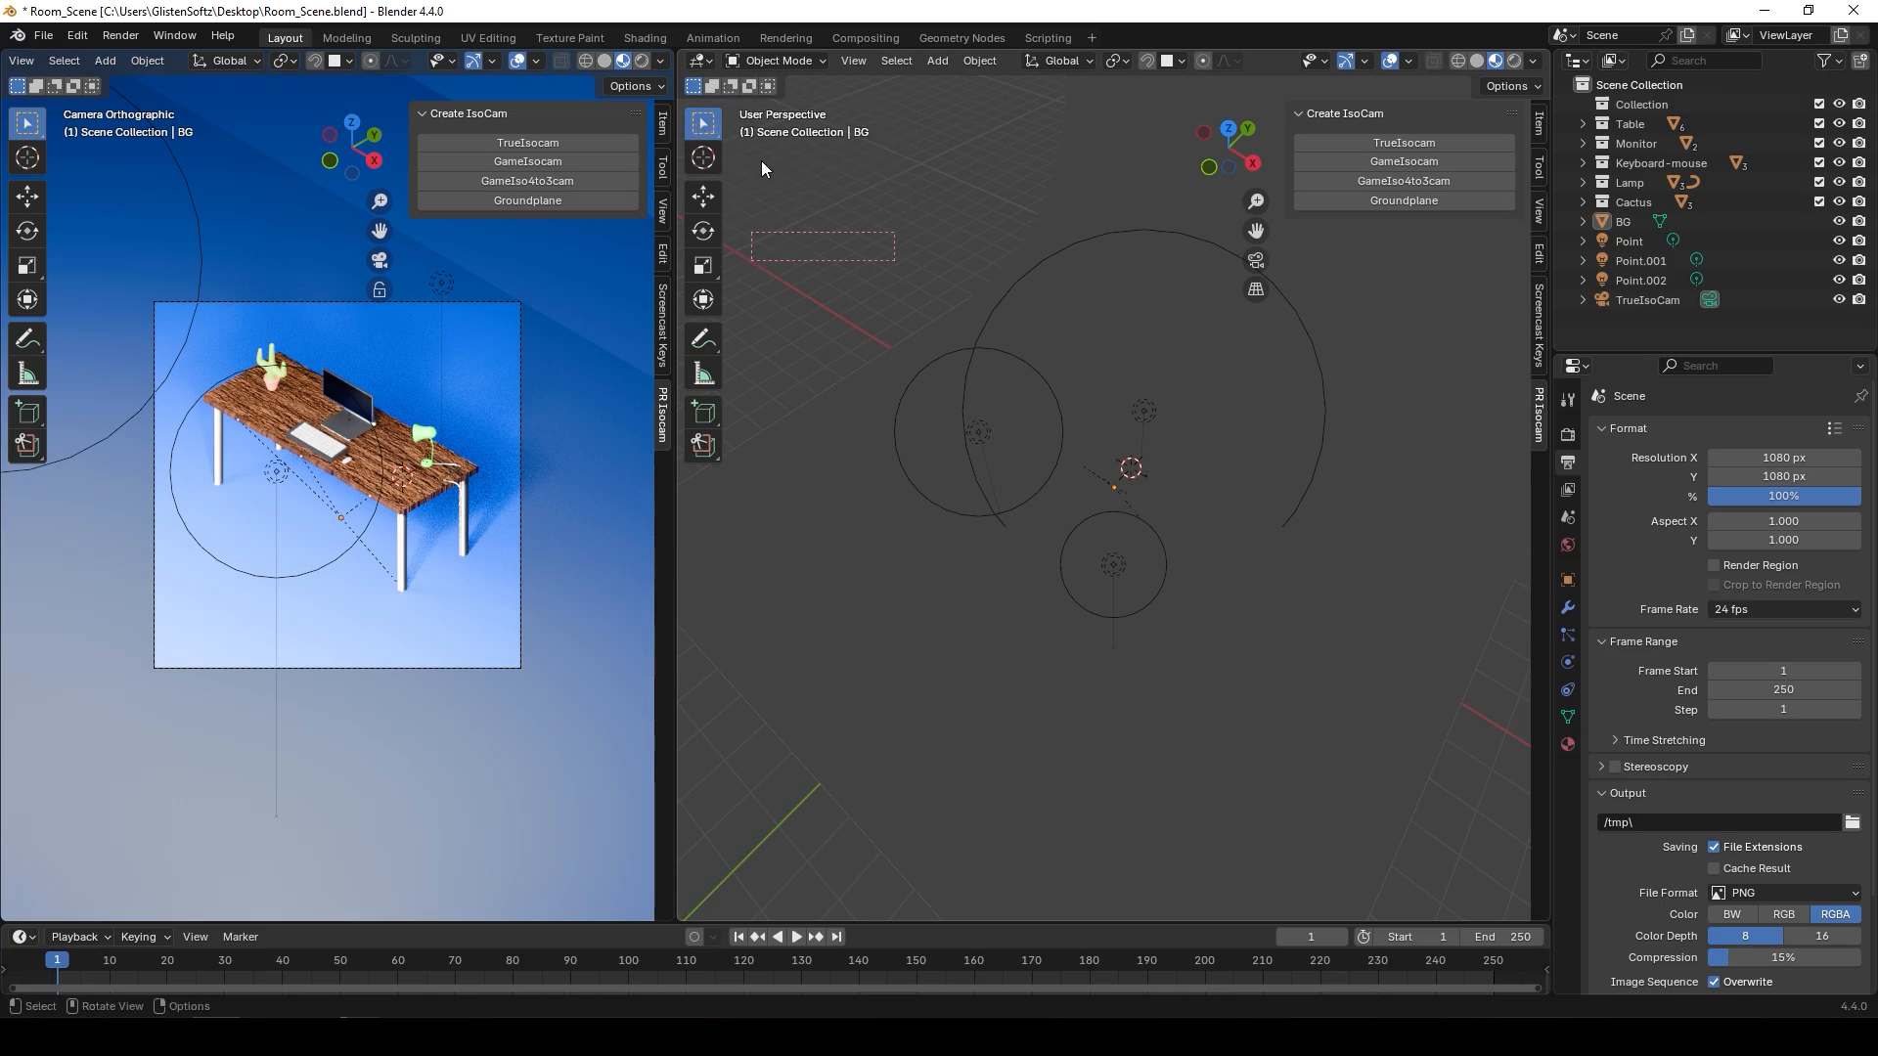
{"action": "left_click_drag", "start_coordinate": [939, 383], "coordinate": [794, 243]}
{"action": "left_click", "coordinate": [909, 325]}
{"action": "middle_click_drag", "start_coordinate": [899, 224], "coordinate": [893, 226]}
{"action": "middle_click_drag", "start_coordinate": [837, 340], "coordinate": [966, 367]}
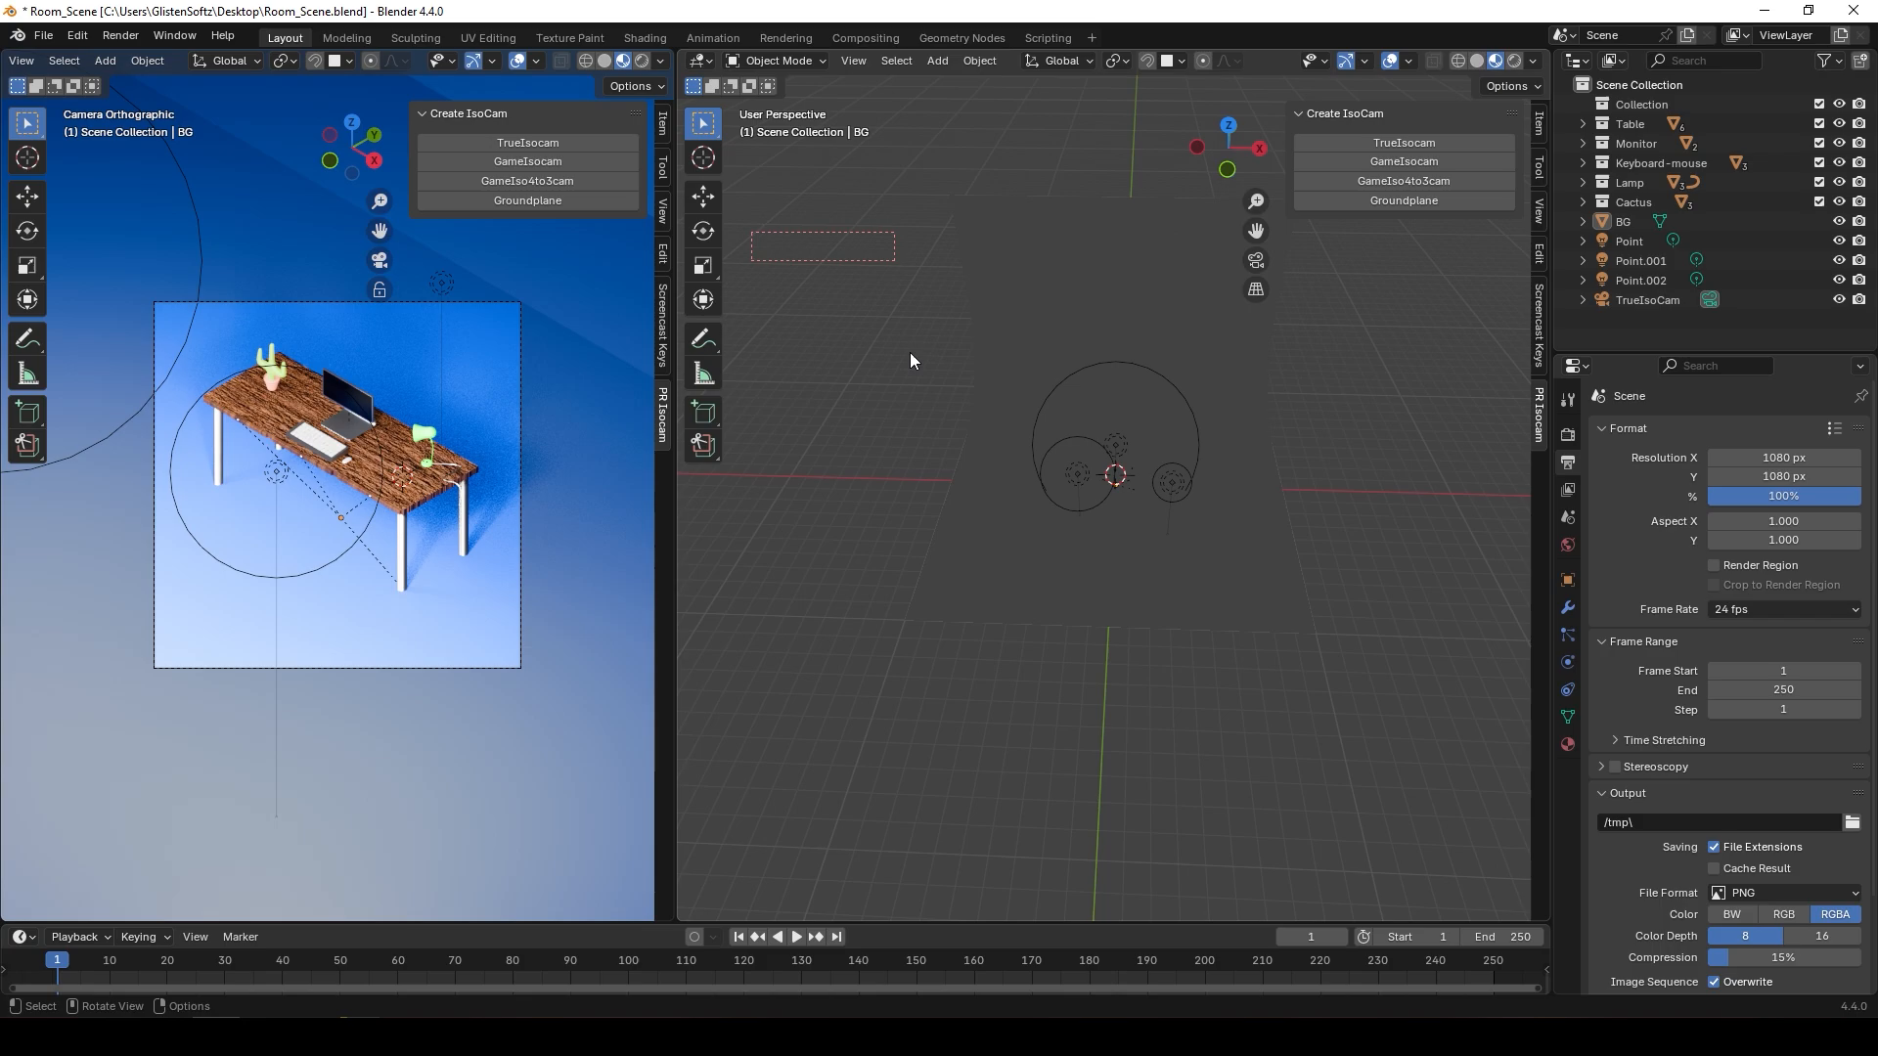
- Redraw the render region in the perspective view as a large box enclosing the desk and backdrop
{"action": "key", "text": "b"}
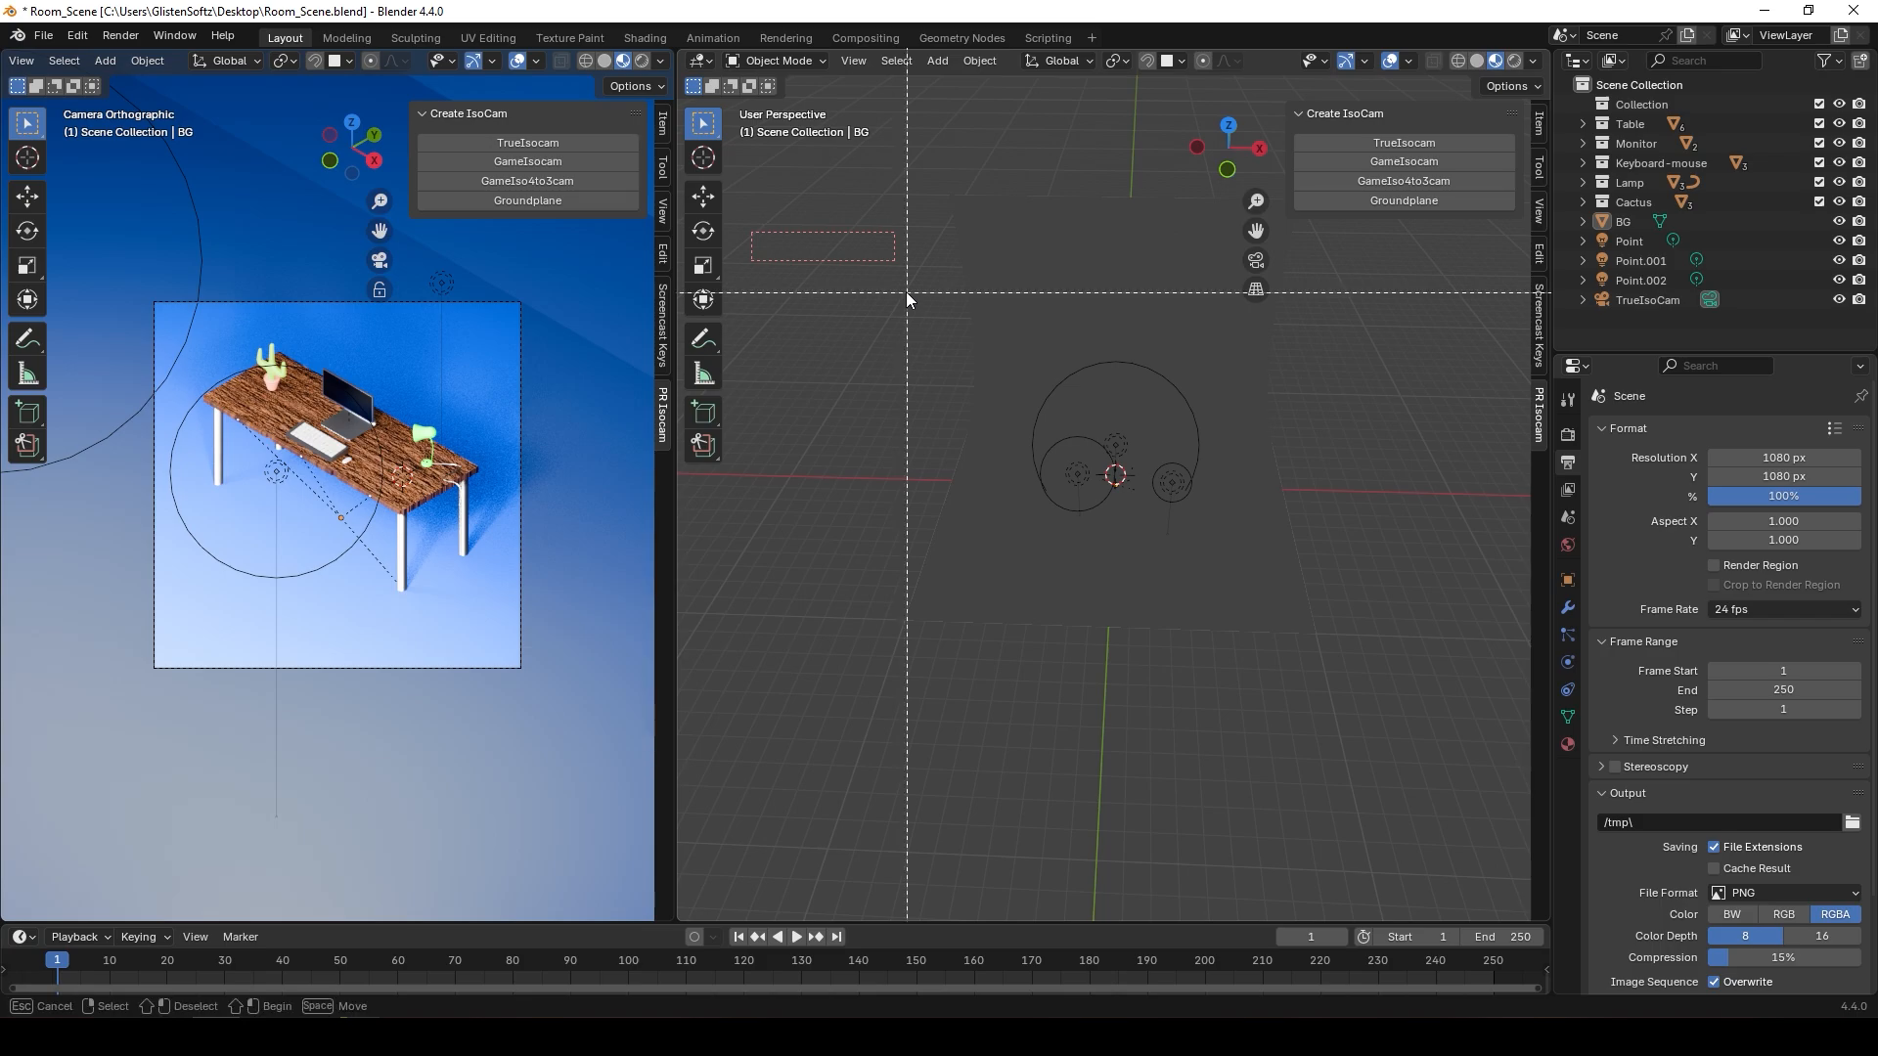
{"action": "left_click_drag", "start_coordinate": [870, 226], "coordinate": [1411, 756]}
{"action": "scroll", "coordinate": [1140, 495], "scroll_direction": "up", "scroll_amount": 6}
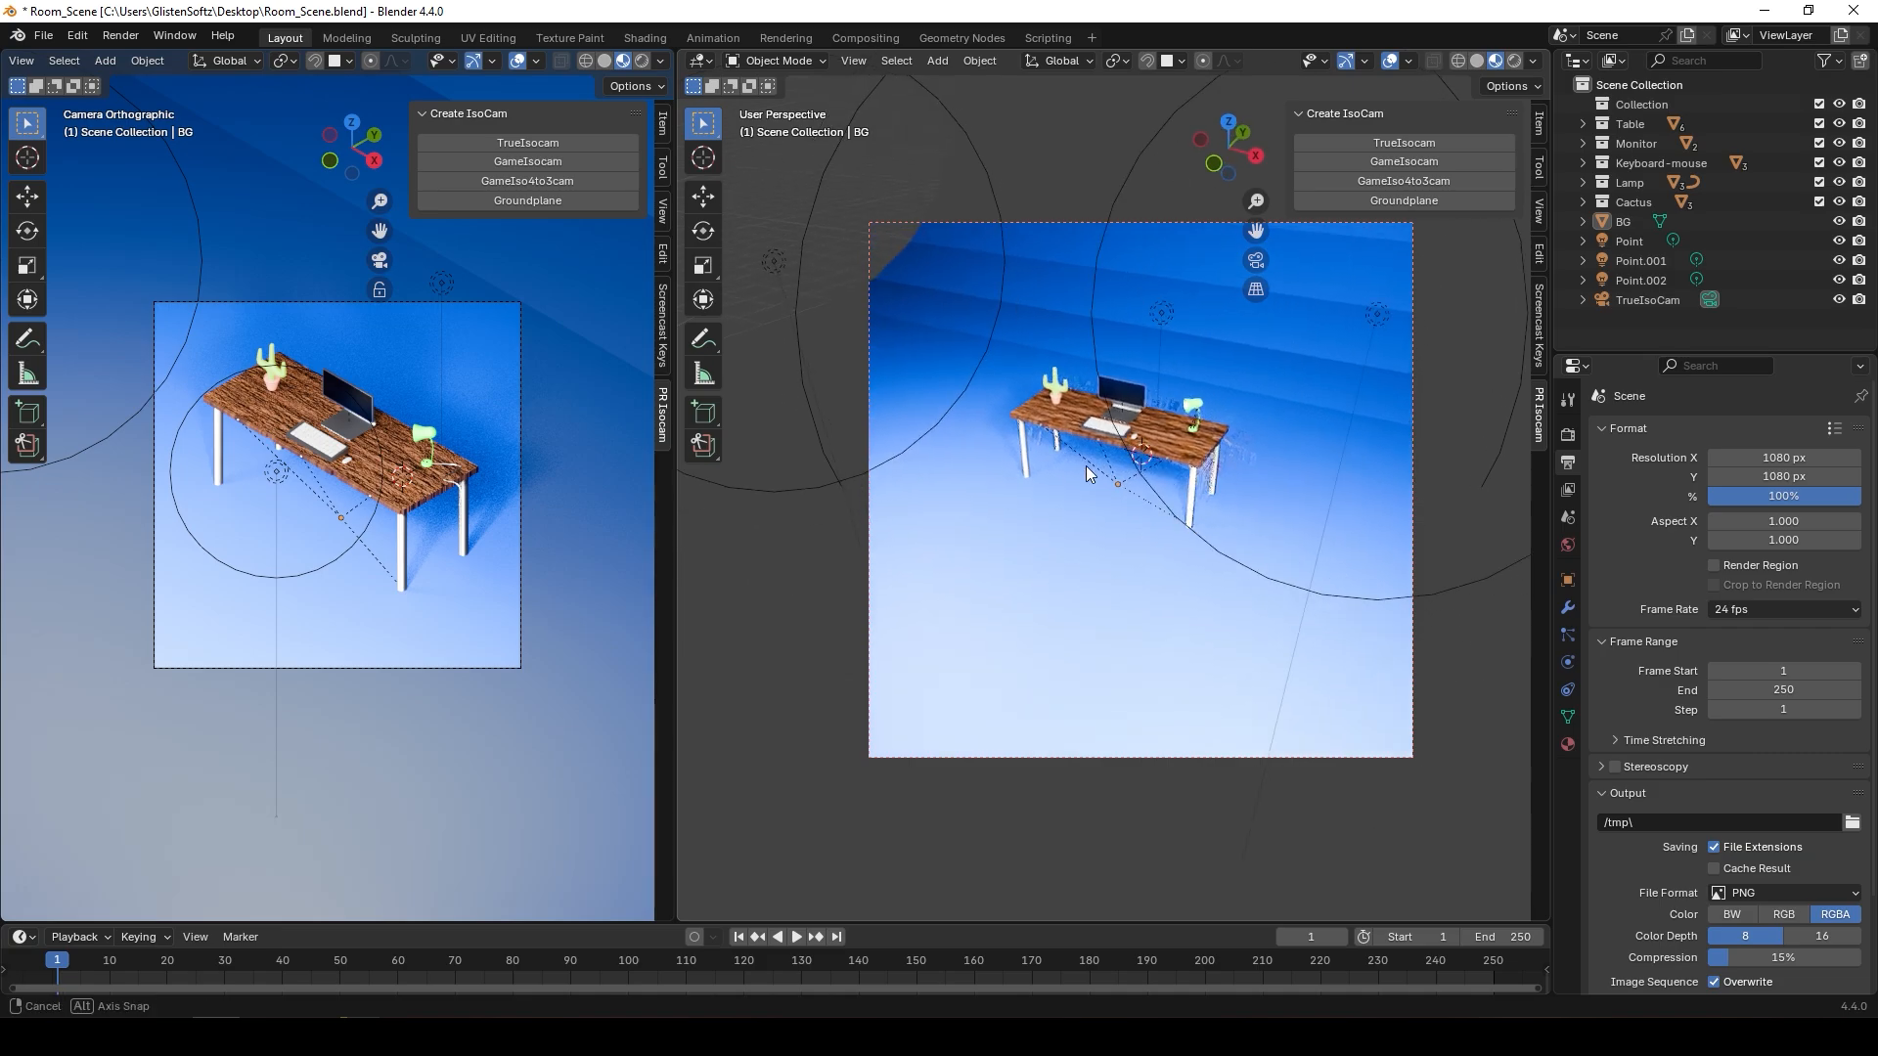
{"action": "scroll", "coordinate": [1086, 459], "scroll_direction": "down", "scroll_amount": 6}
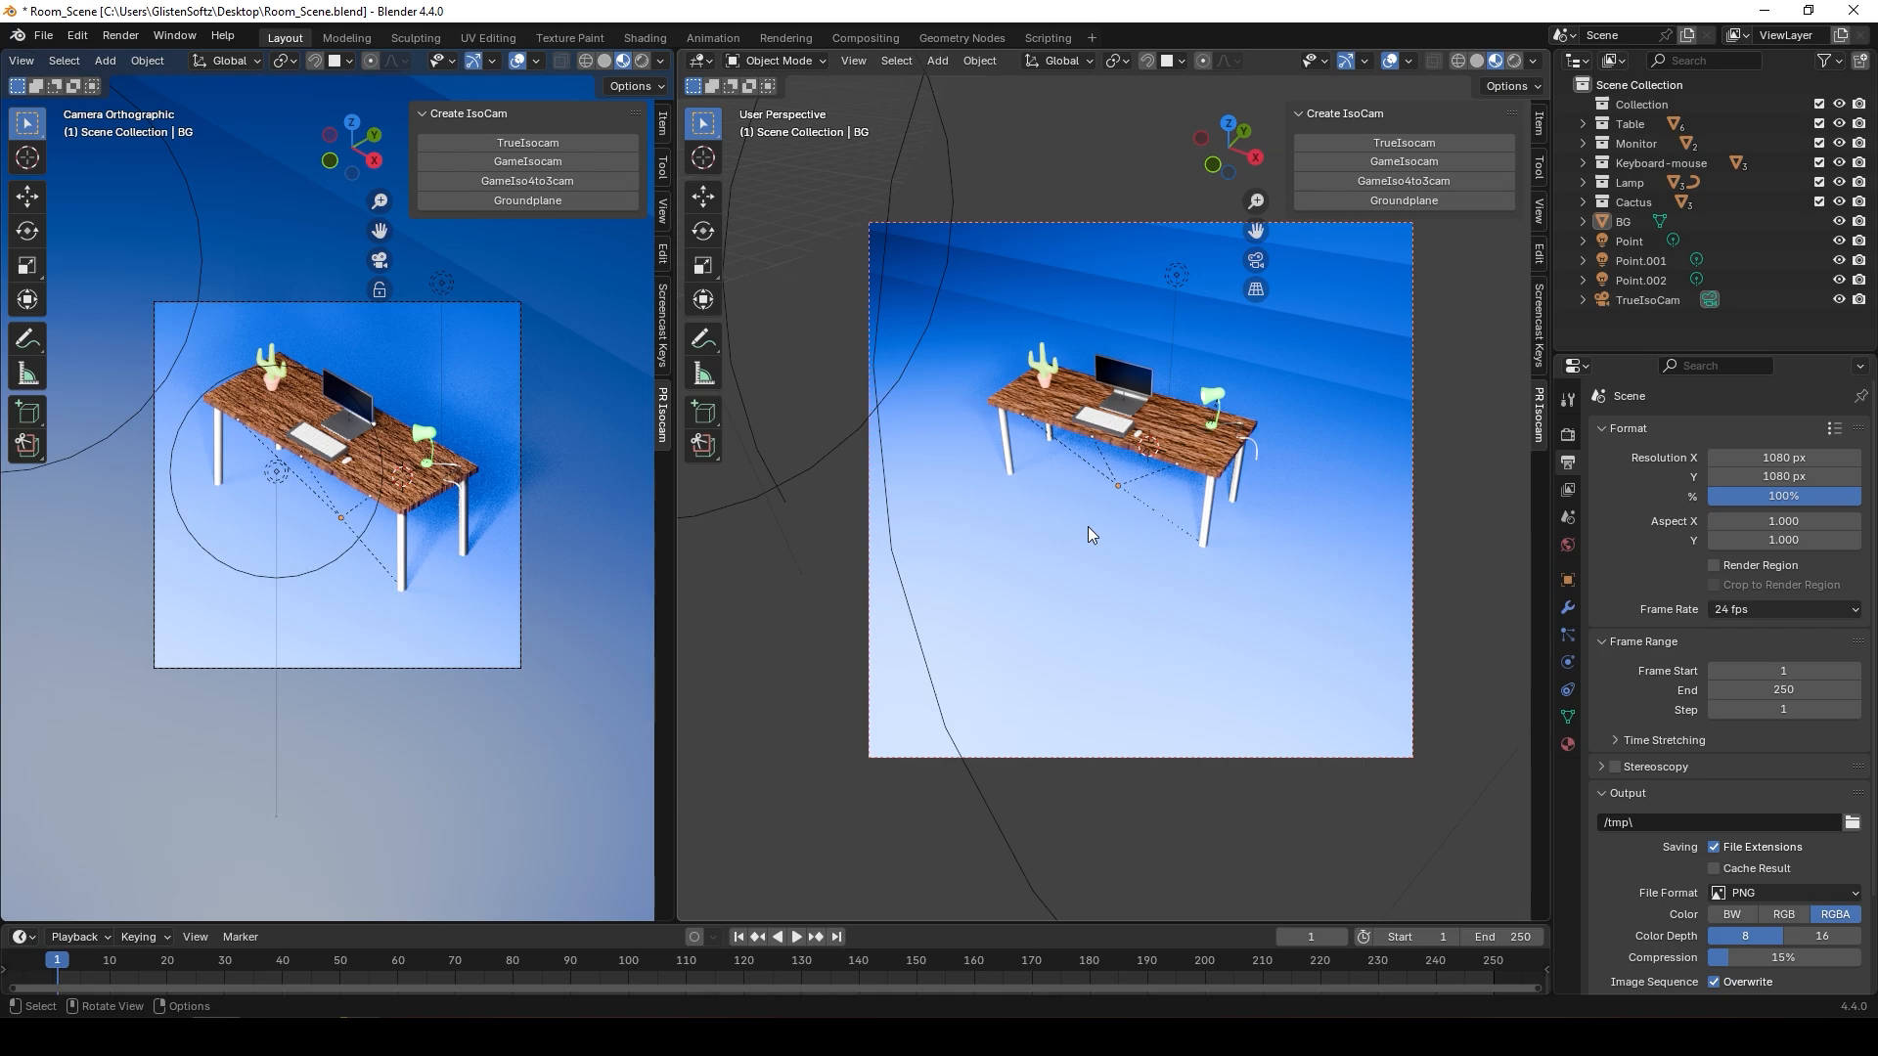
- Snap the 3D cursor to the world origin and reposition it on the floor in front of the desk
{"action": "key", "text": "shift+s"}
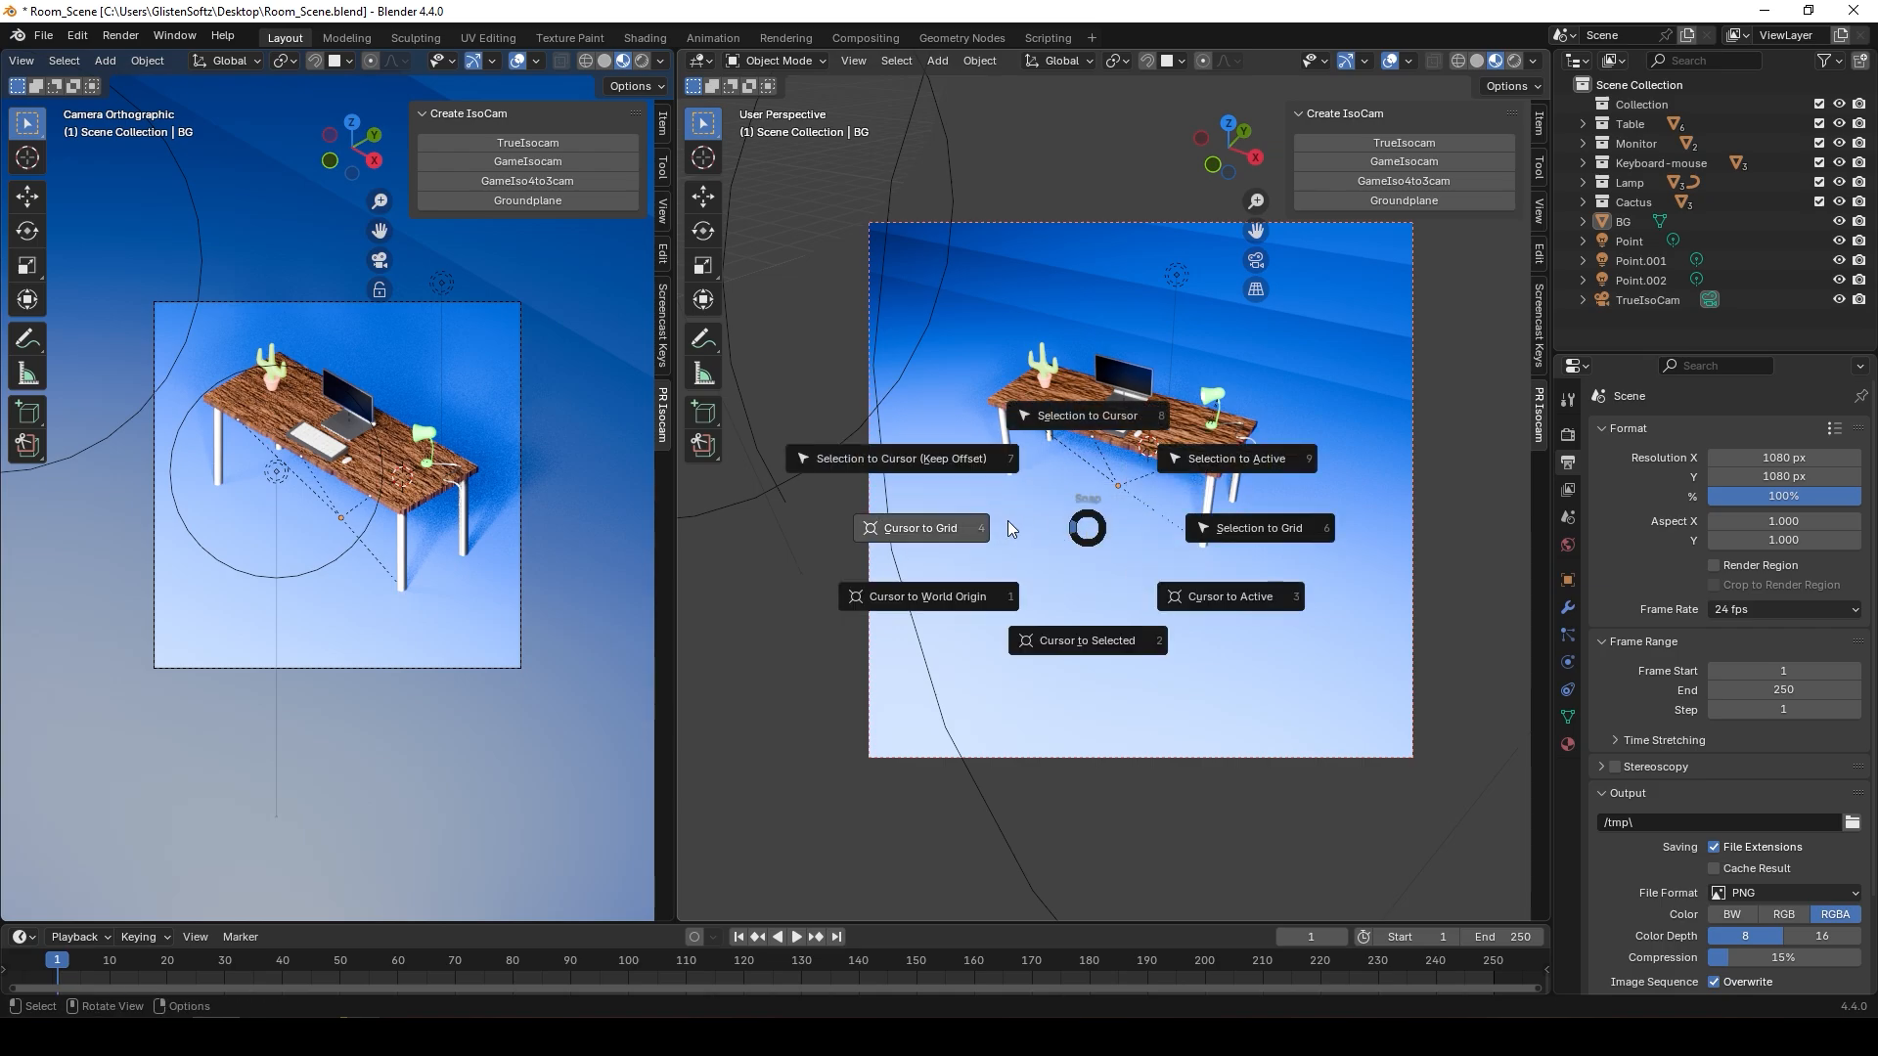
{"action": "left_click", "coordinate": [957, 602]}
{"action": "scroll", "coordinate": [1079, 519], "scroll_direction": "up", "scroll_amount": 4}
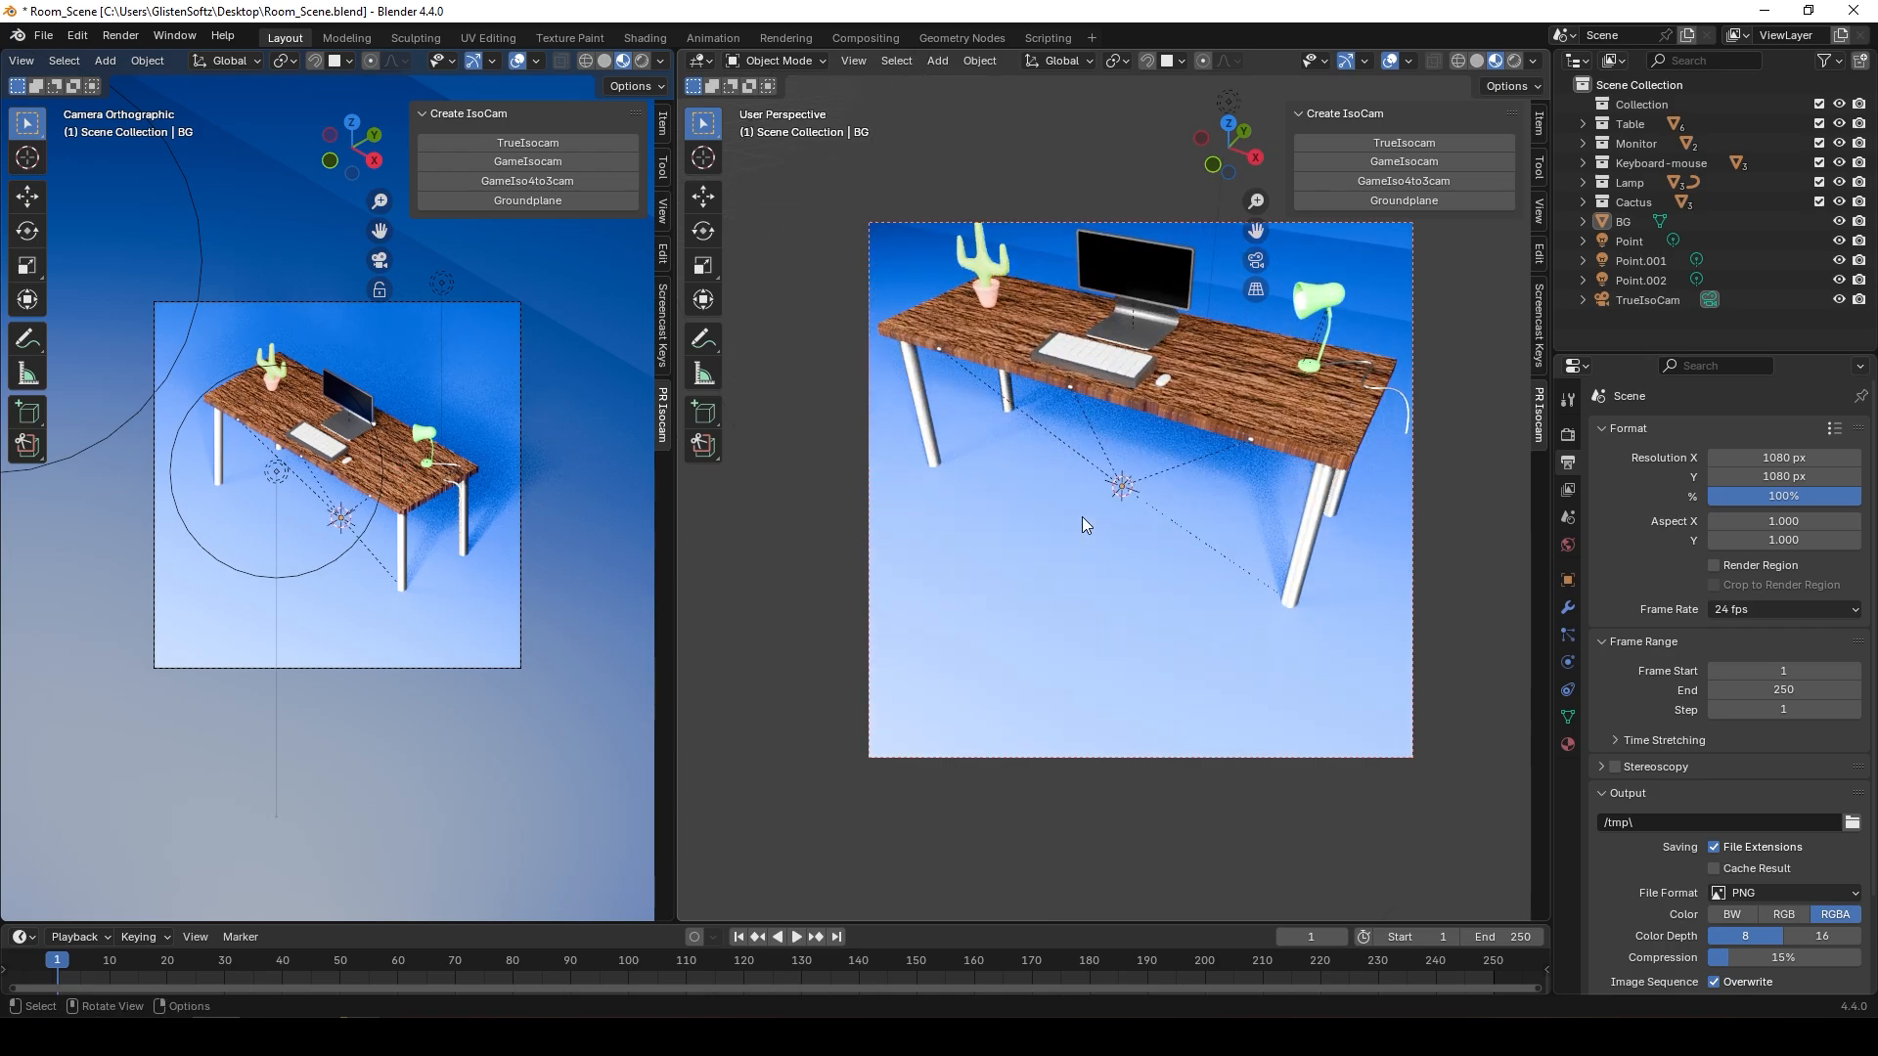
{"action": "scroll", "coordinate": [1081, 516], "scroll_direction": "down", "scroll_amount": 4}
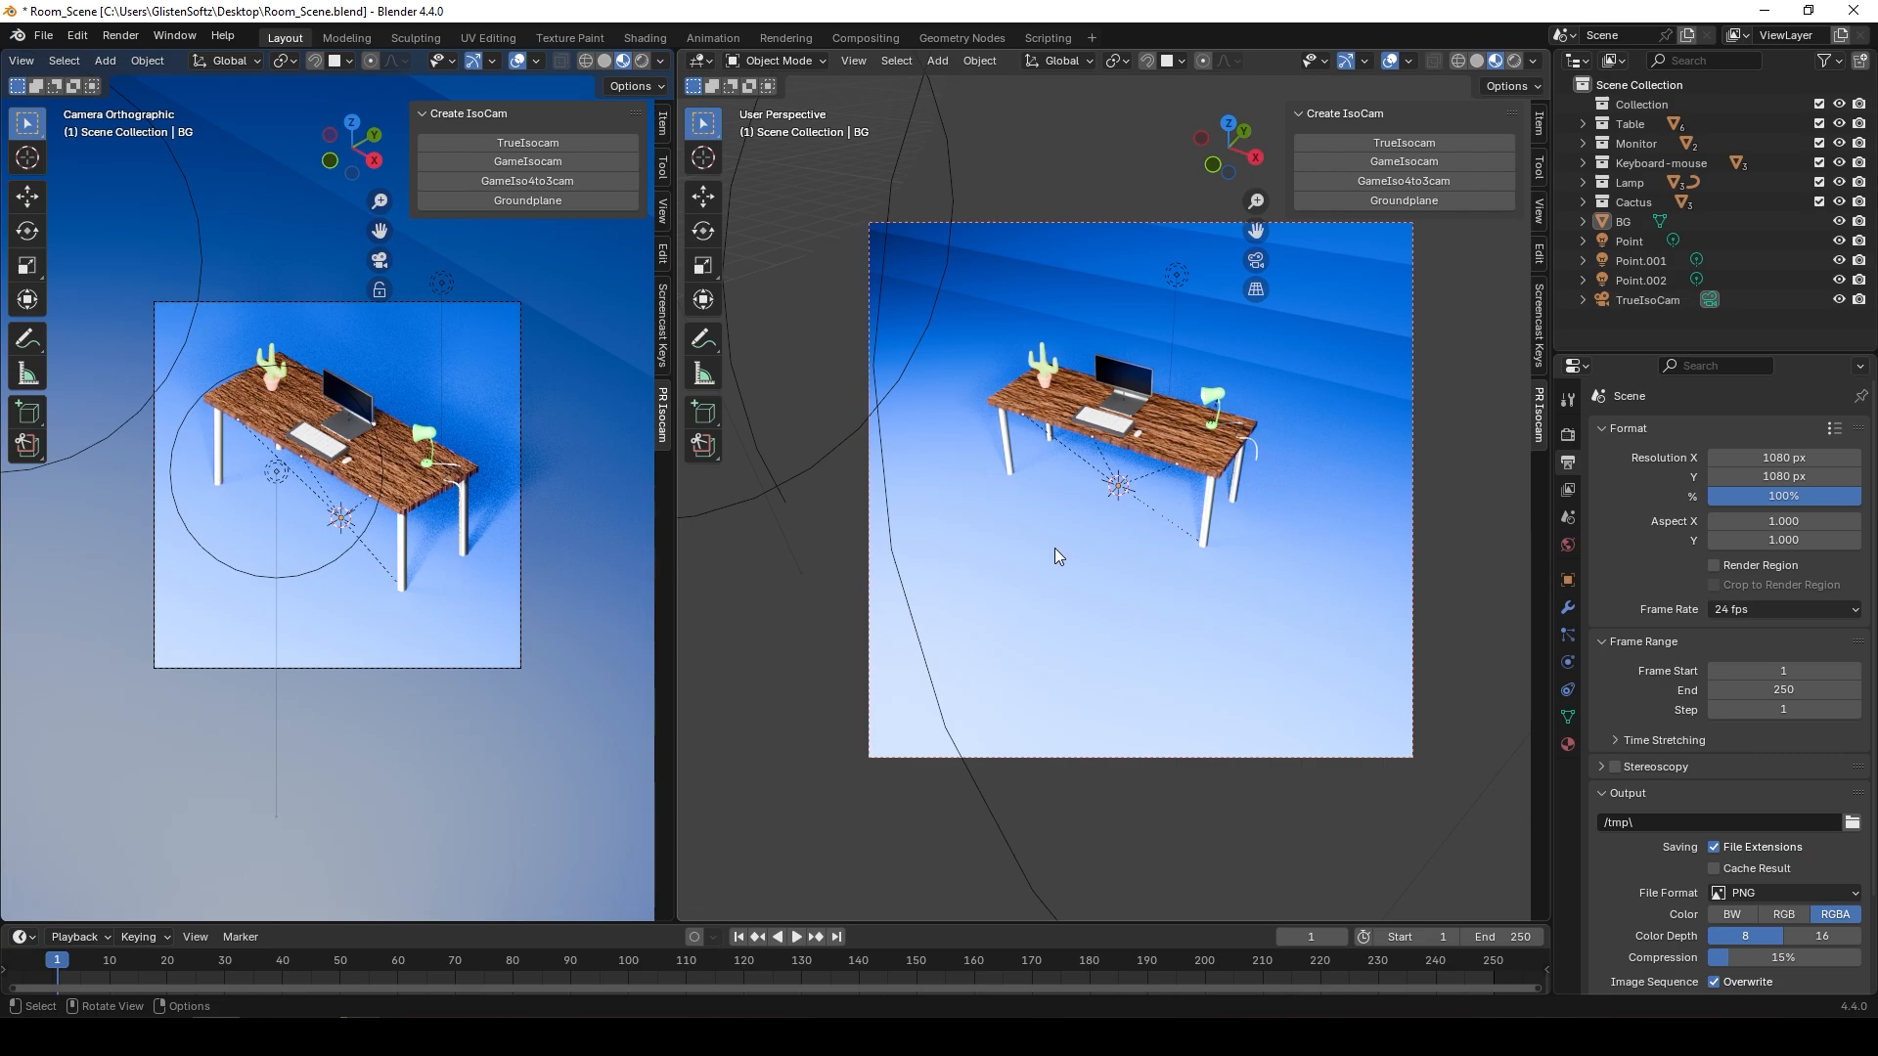
{"action": "right_click", "coordinate": [1055, 548], "text": "shift"}
{"action": "scroll", "coordinate": [1064, 536], "scroll_direction": "up", "scroll_amount": 2}
{"action": "scroll", "coordinate": [1064, 536], "scroll_direction": "down", "scroll_amount": 2}
- Append all objects from ribbed.bar to chair.back out of the Object data of chair.blend in the Downloads folder
{"action": "left_click", "coordinate": [53, 37]}
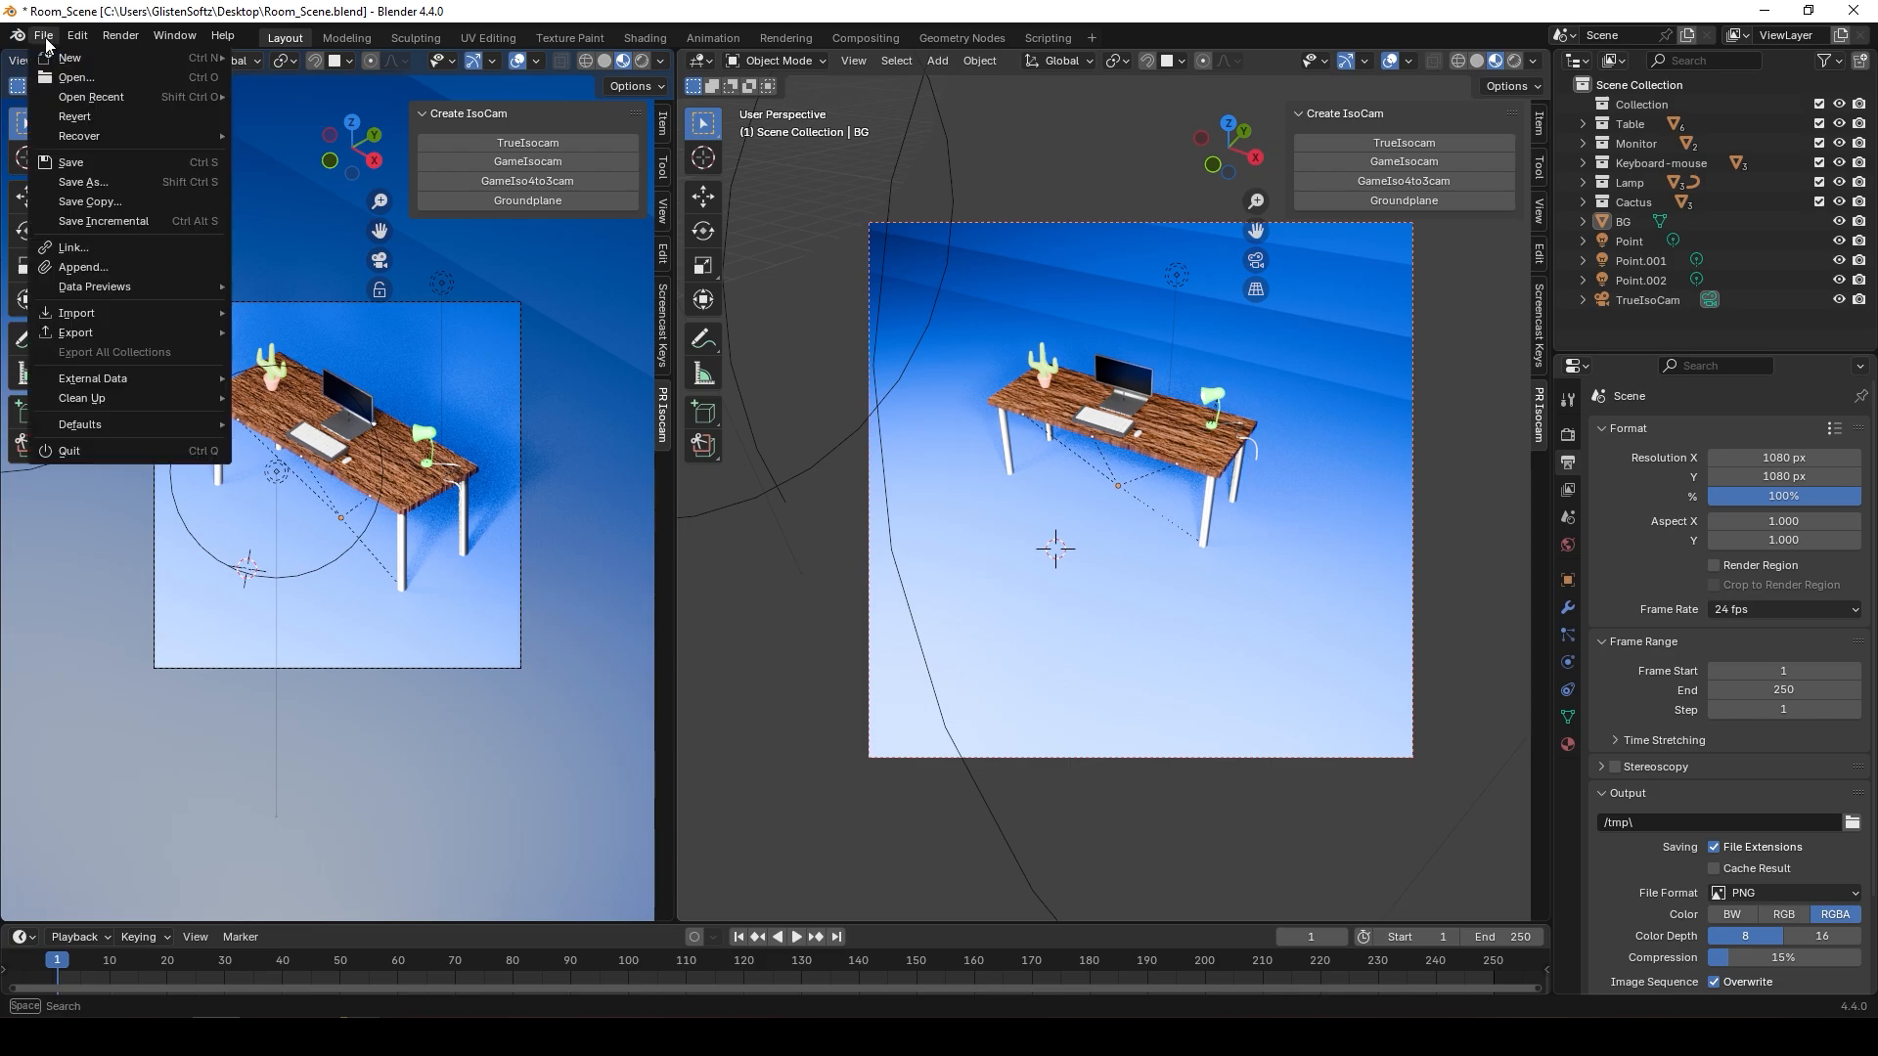
{"action": "left_click", "coordinate": [84, 266]}
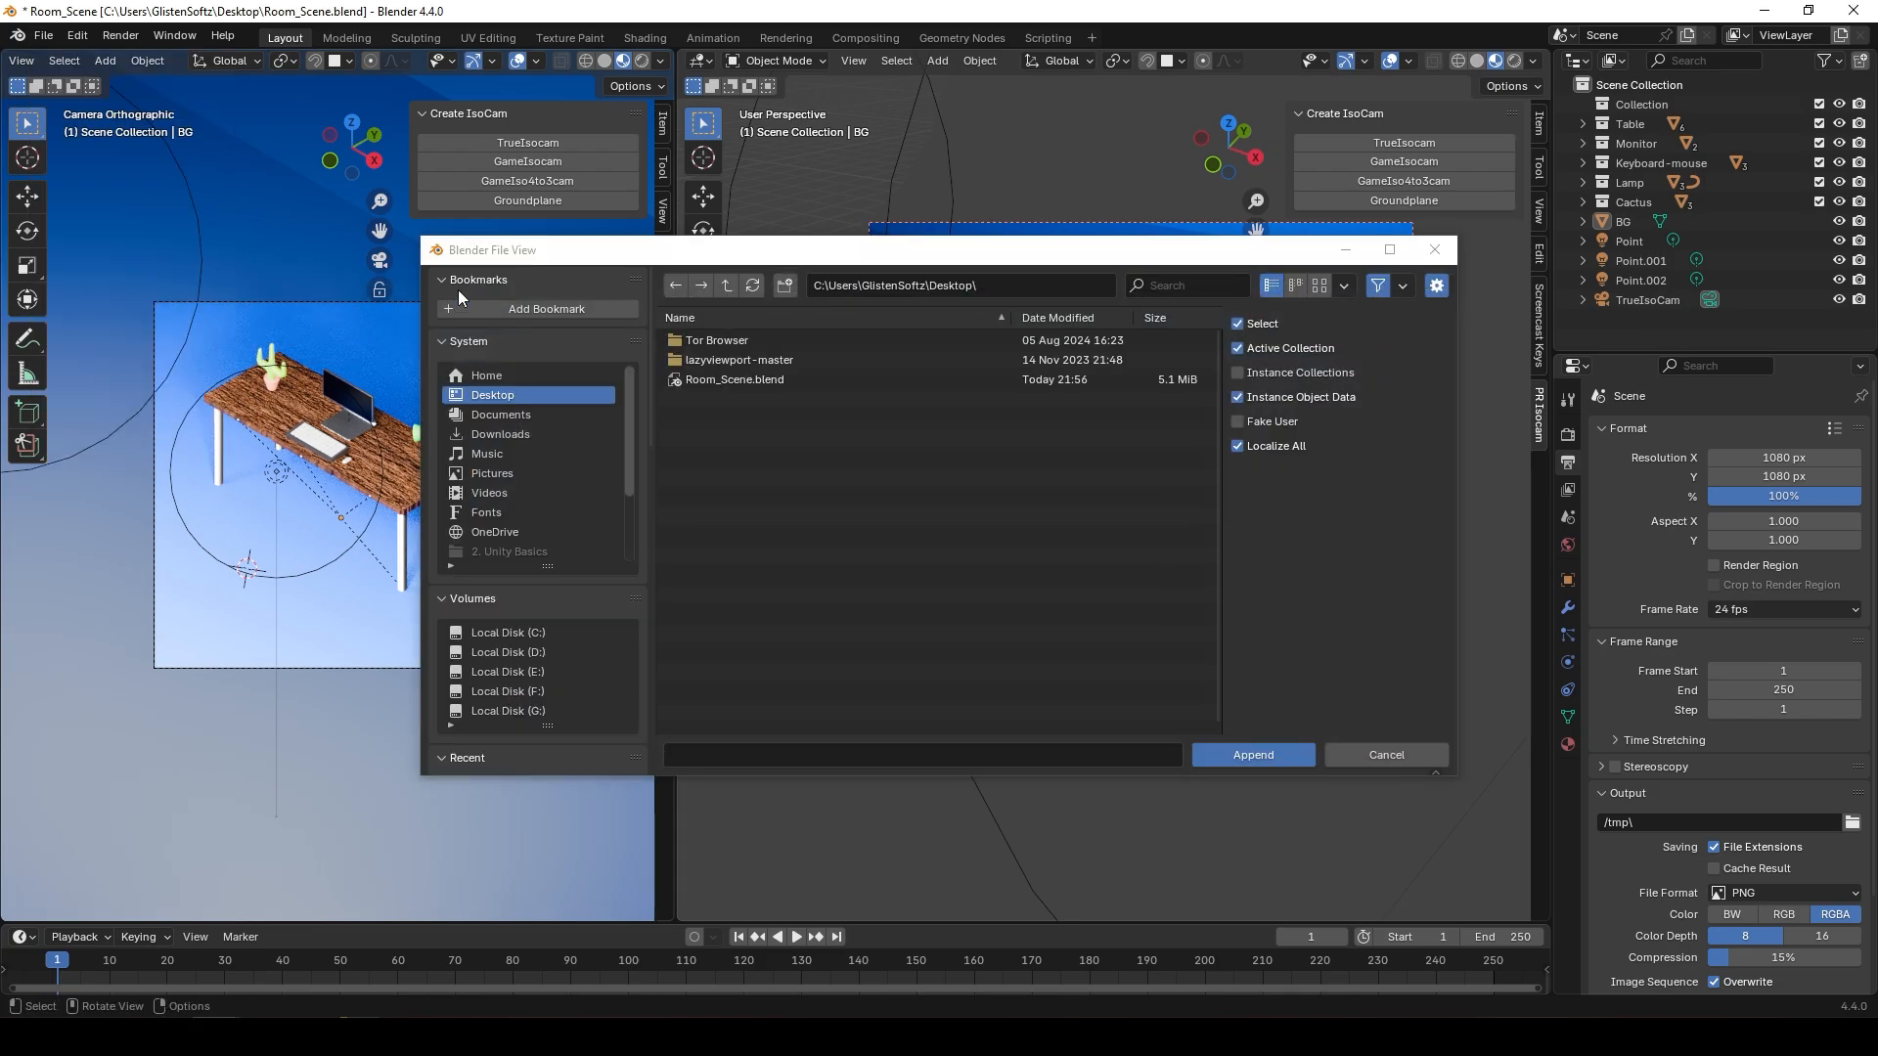
{"action": "left_click", "coordinate": [491, 431]}
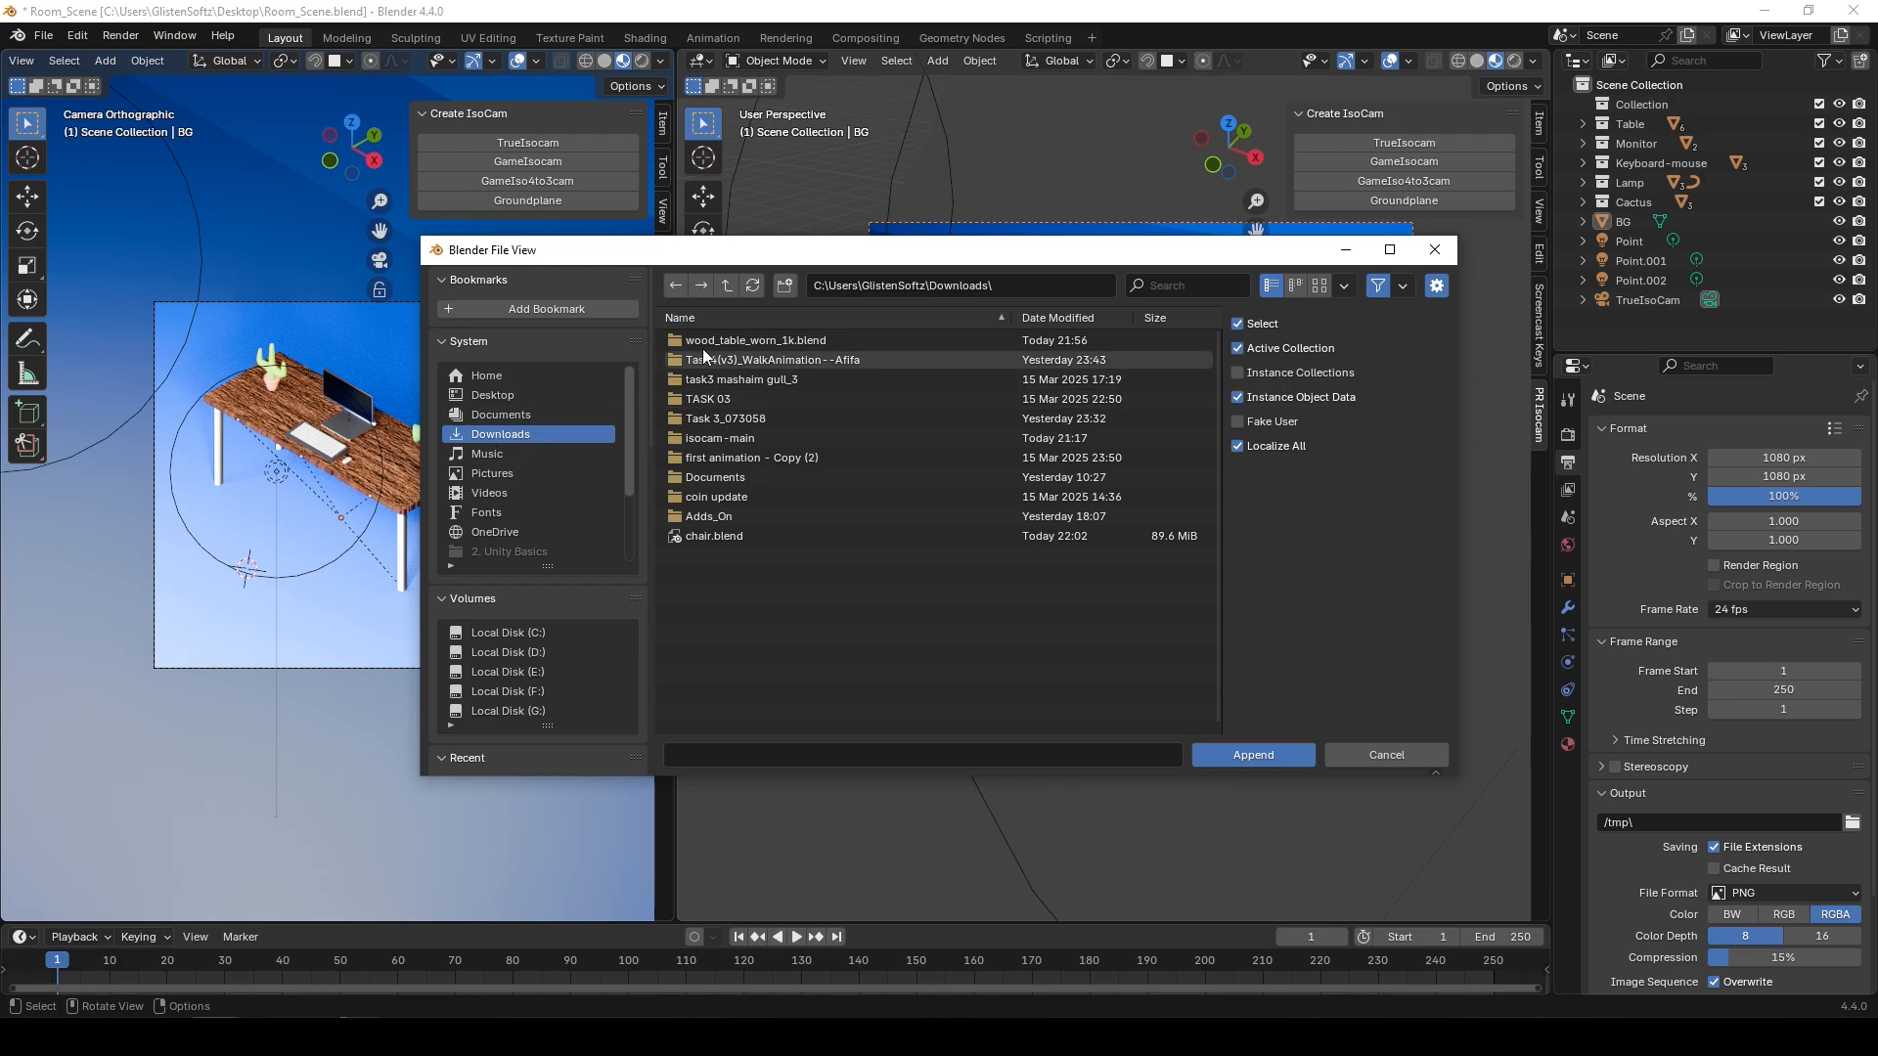
{"action": "left_click", "coordinate": [694, 538]}
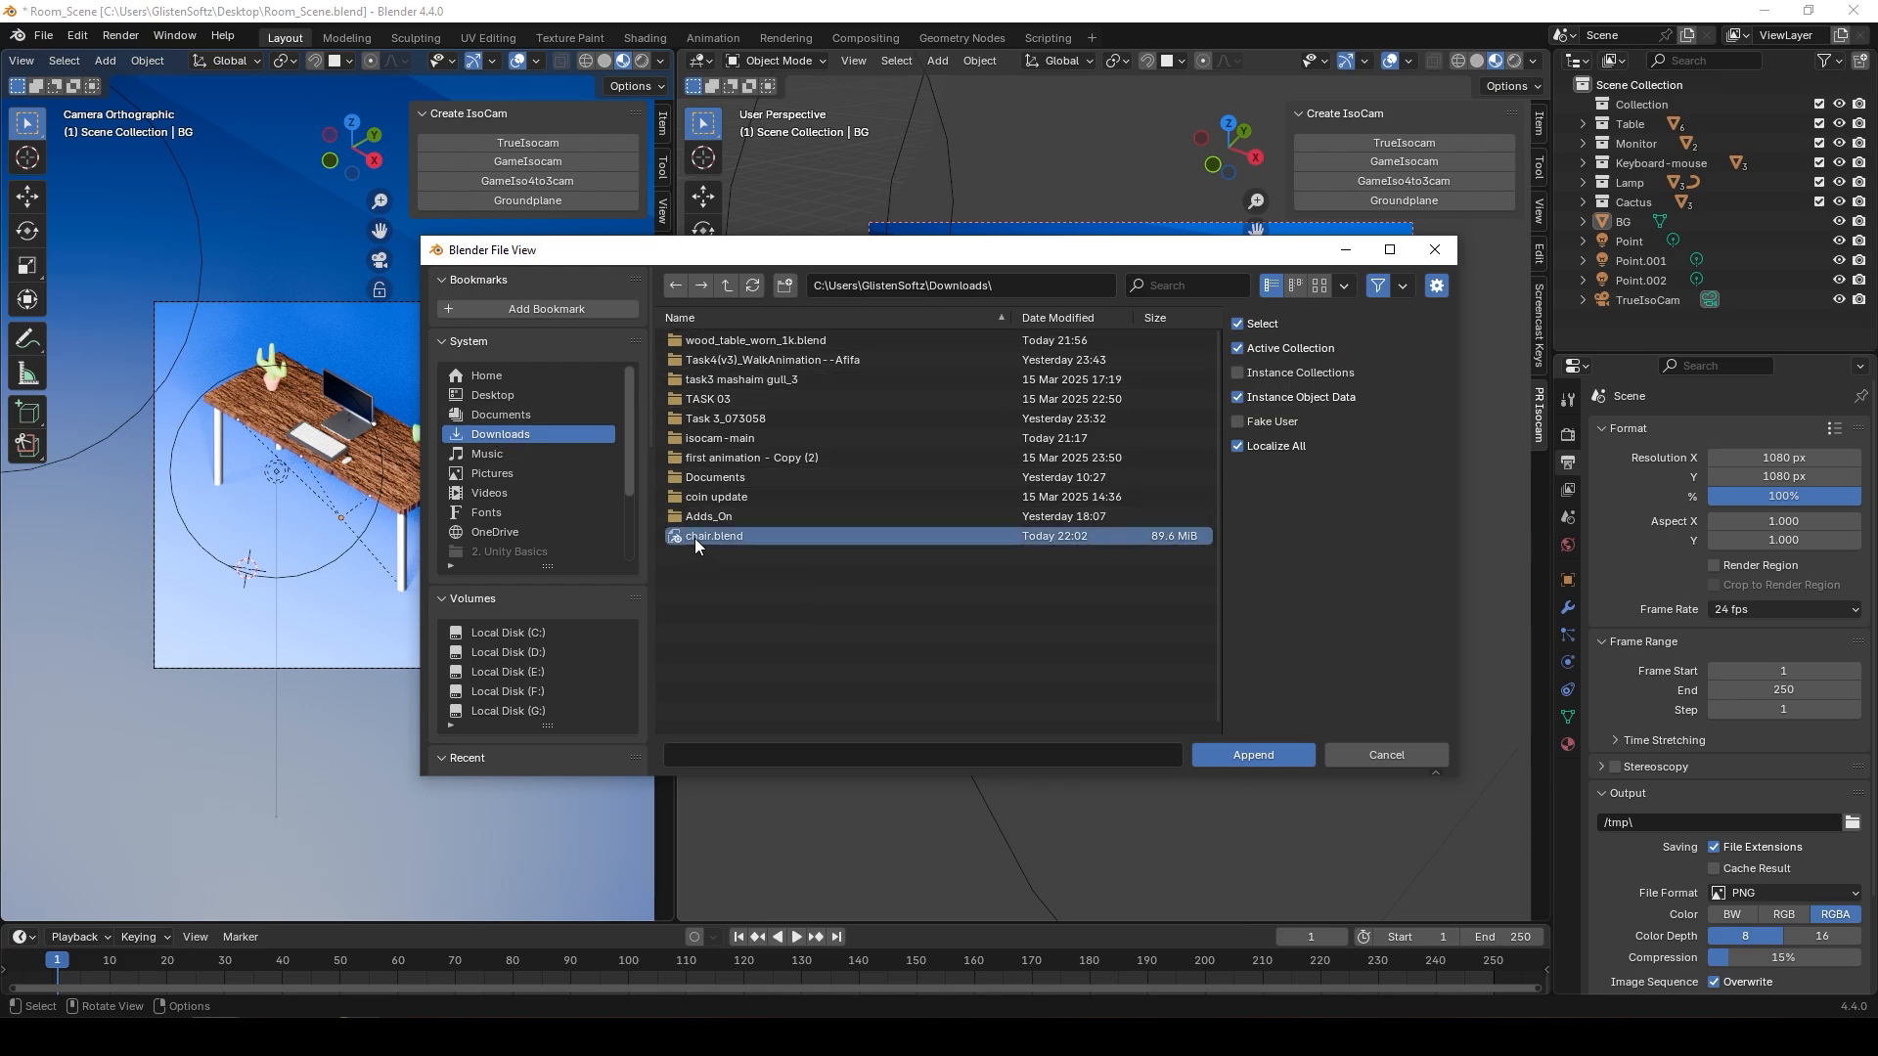
{"action": "left_click", "coordinate": [1254, 754]}
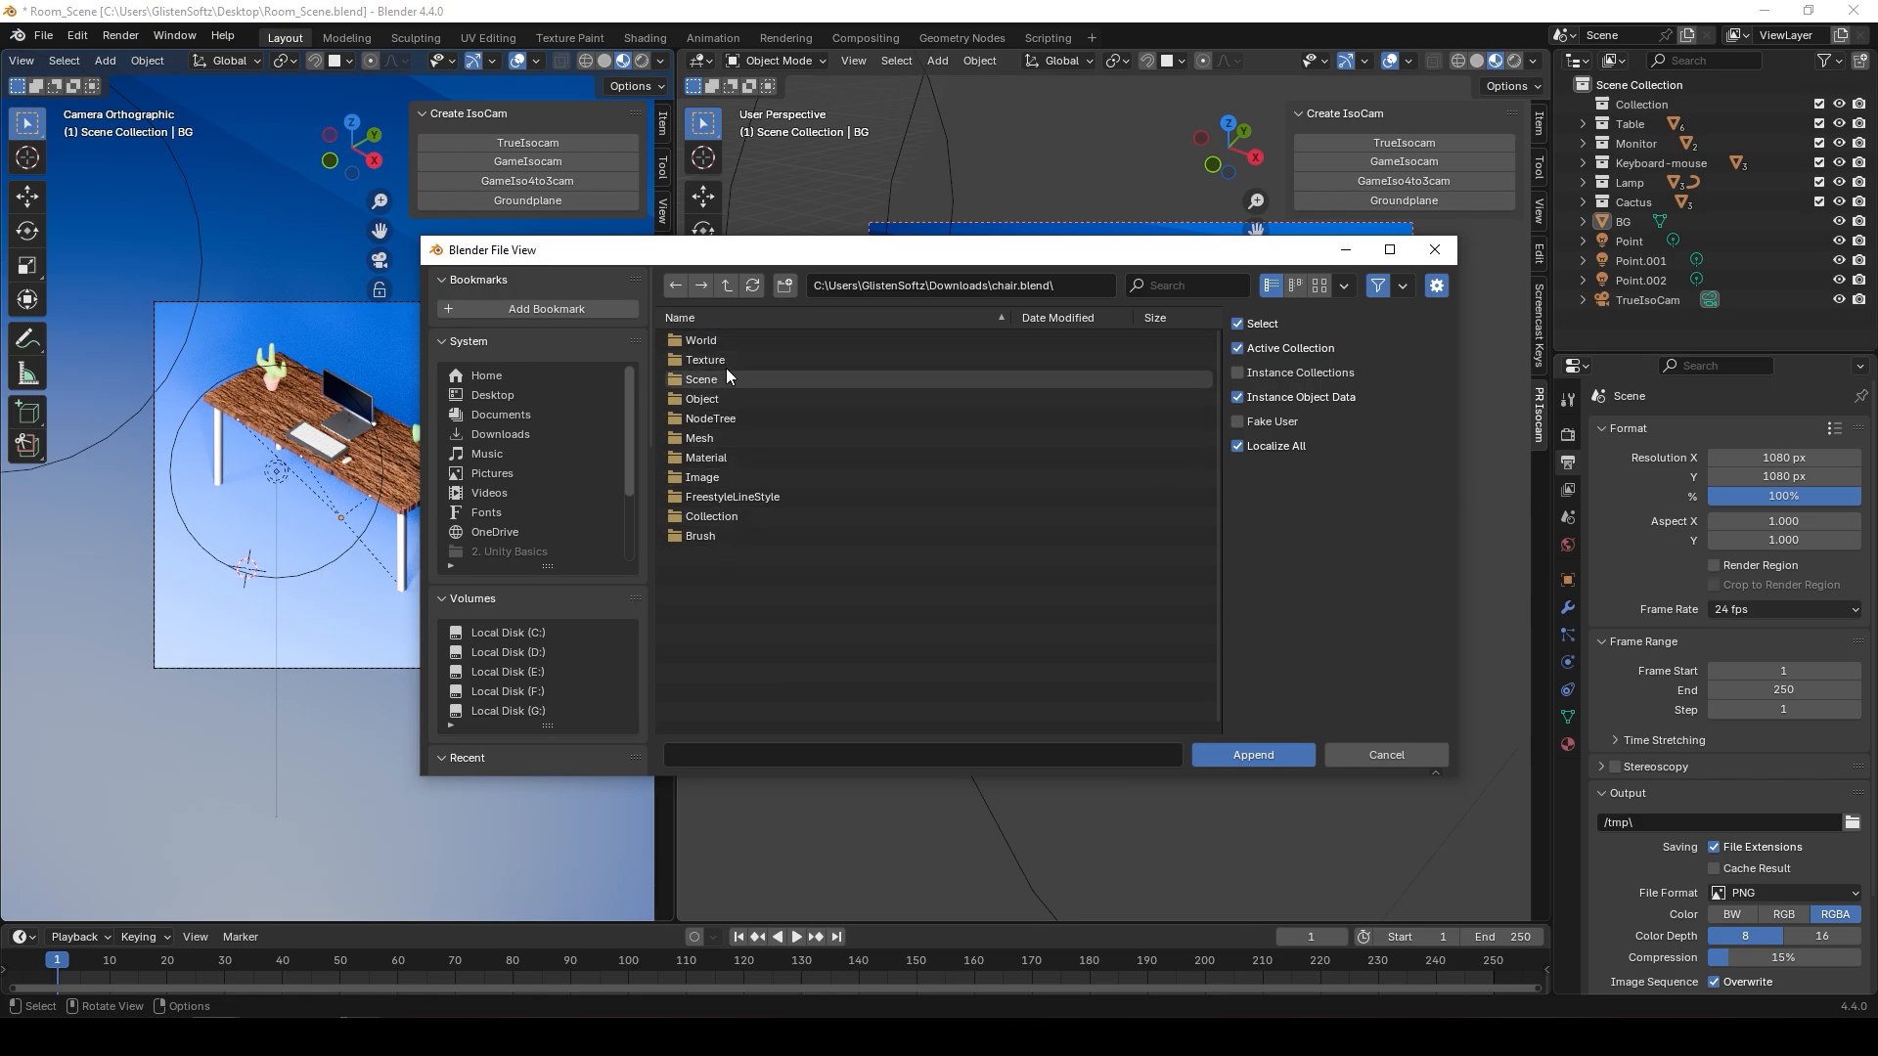
{"action": "left_click", "coordinate": [700, 399]}
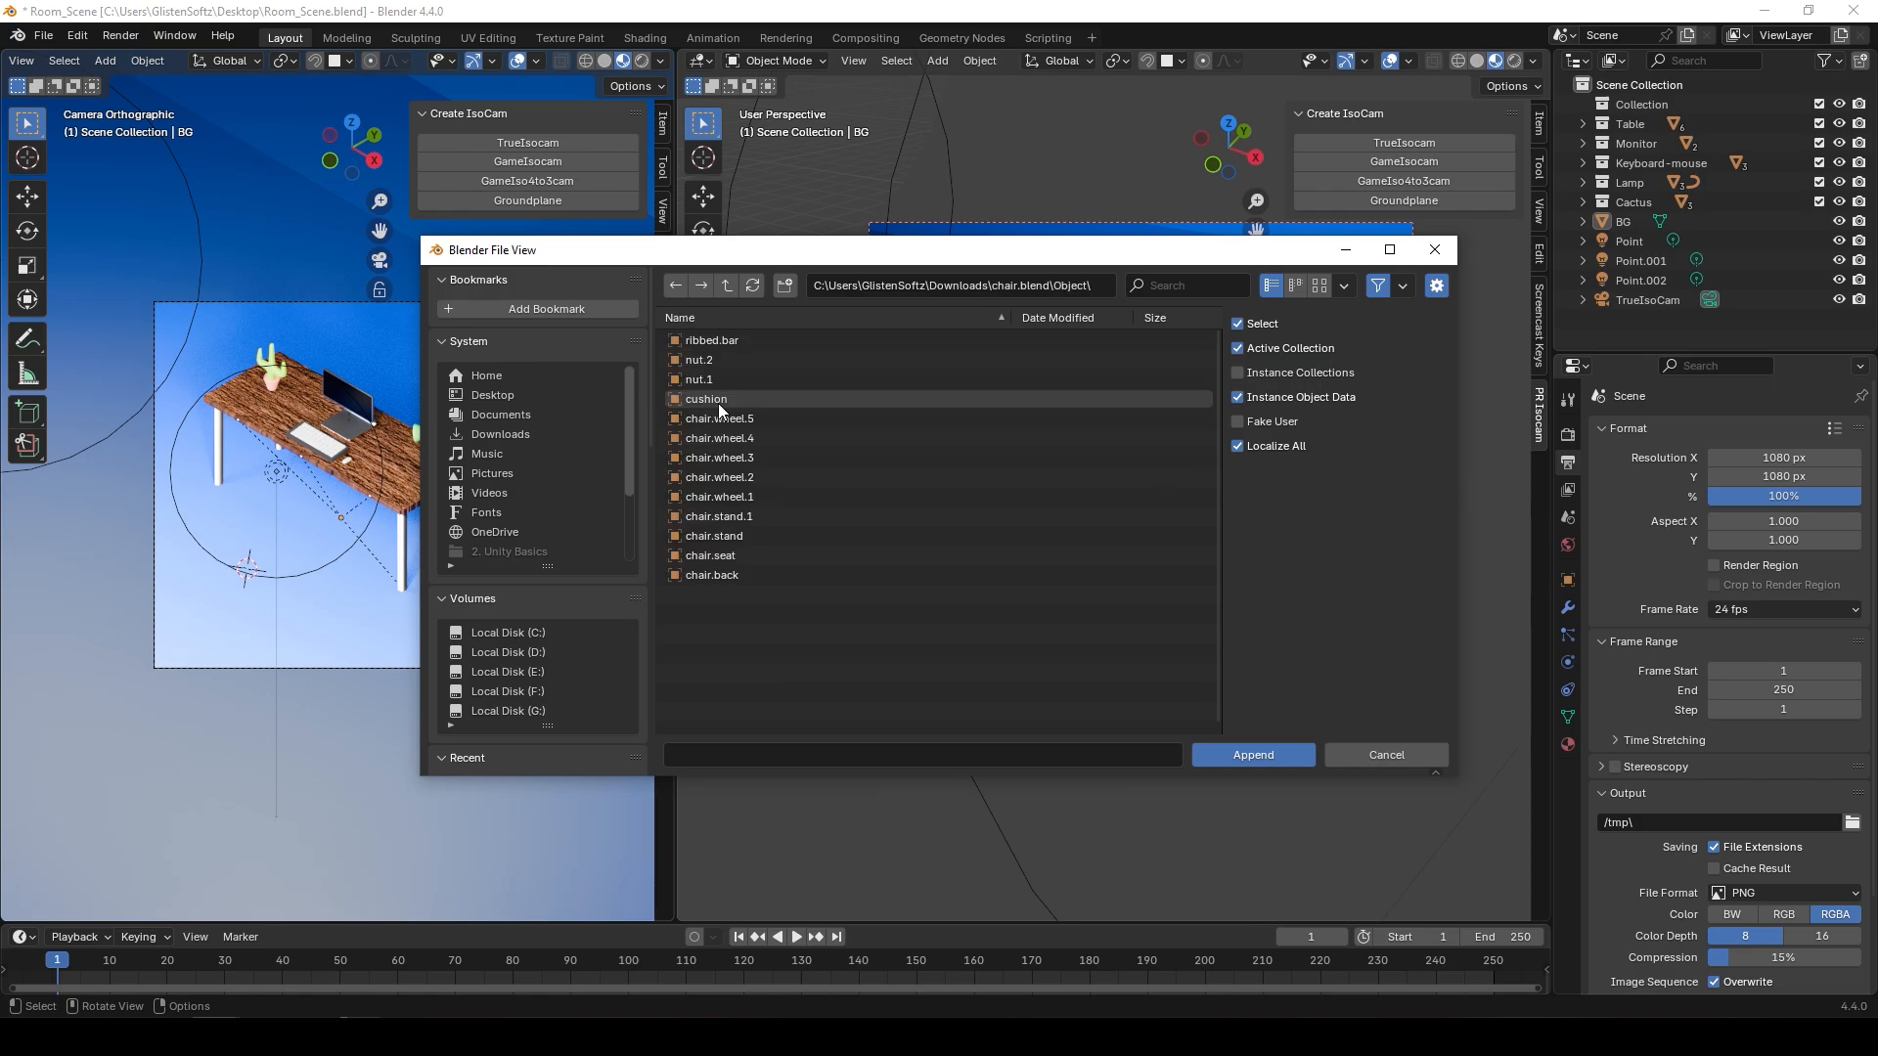
{"action": "left_click", "coordinate": [708, 342]}
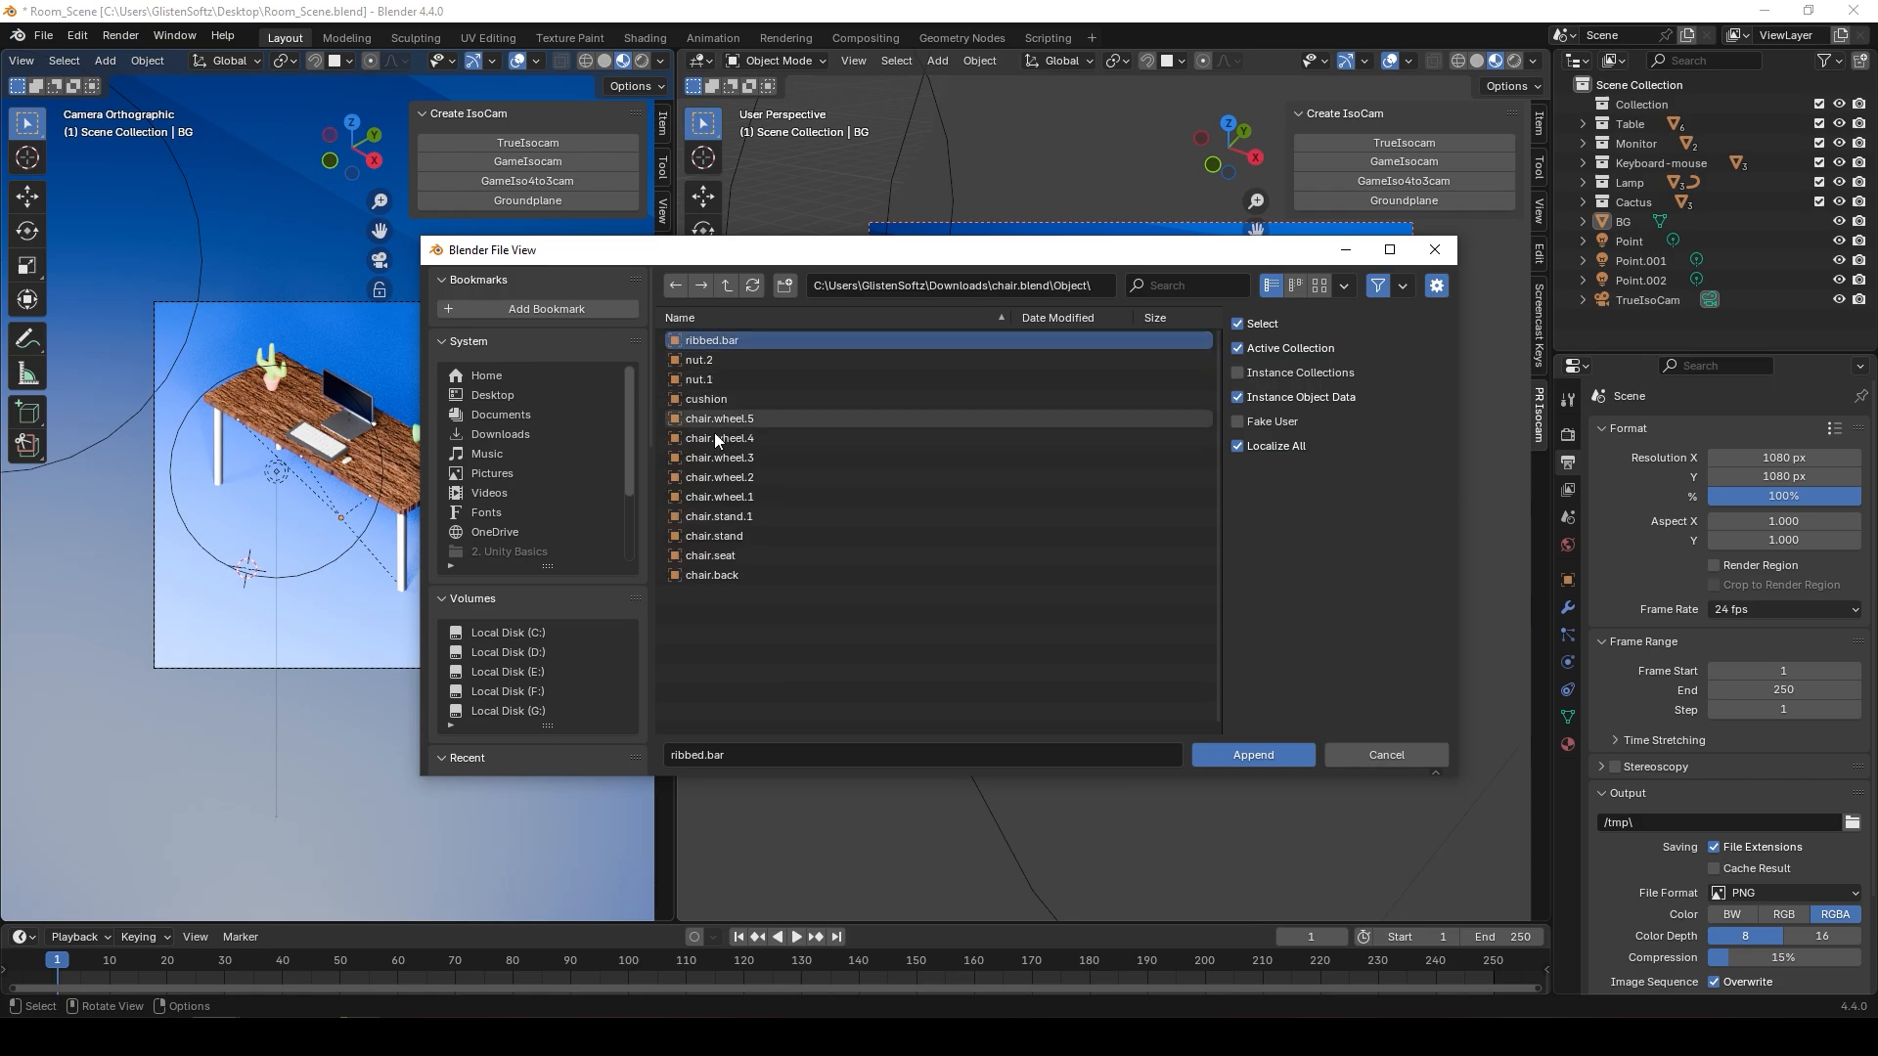
{"action": "left_click", "coordinate": [712, 575], "text": "shift"}
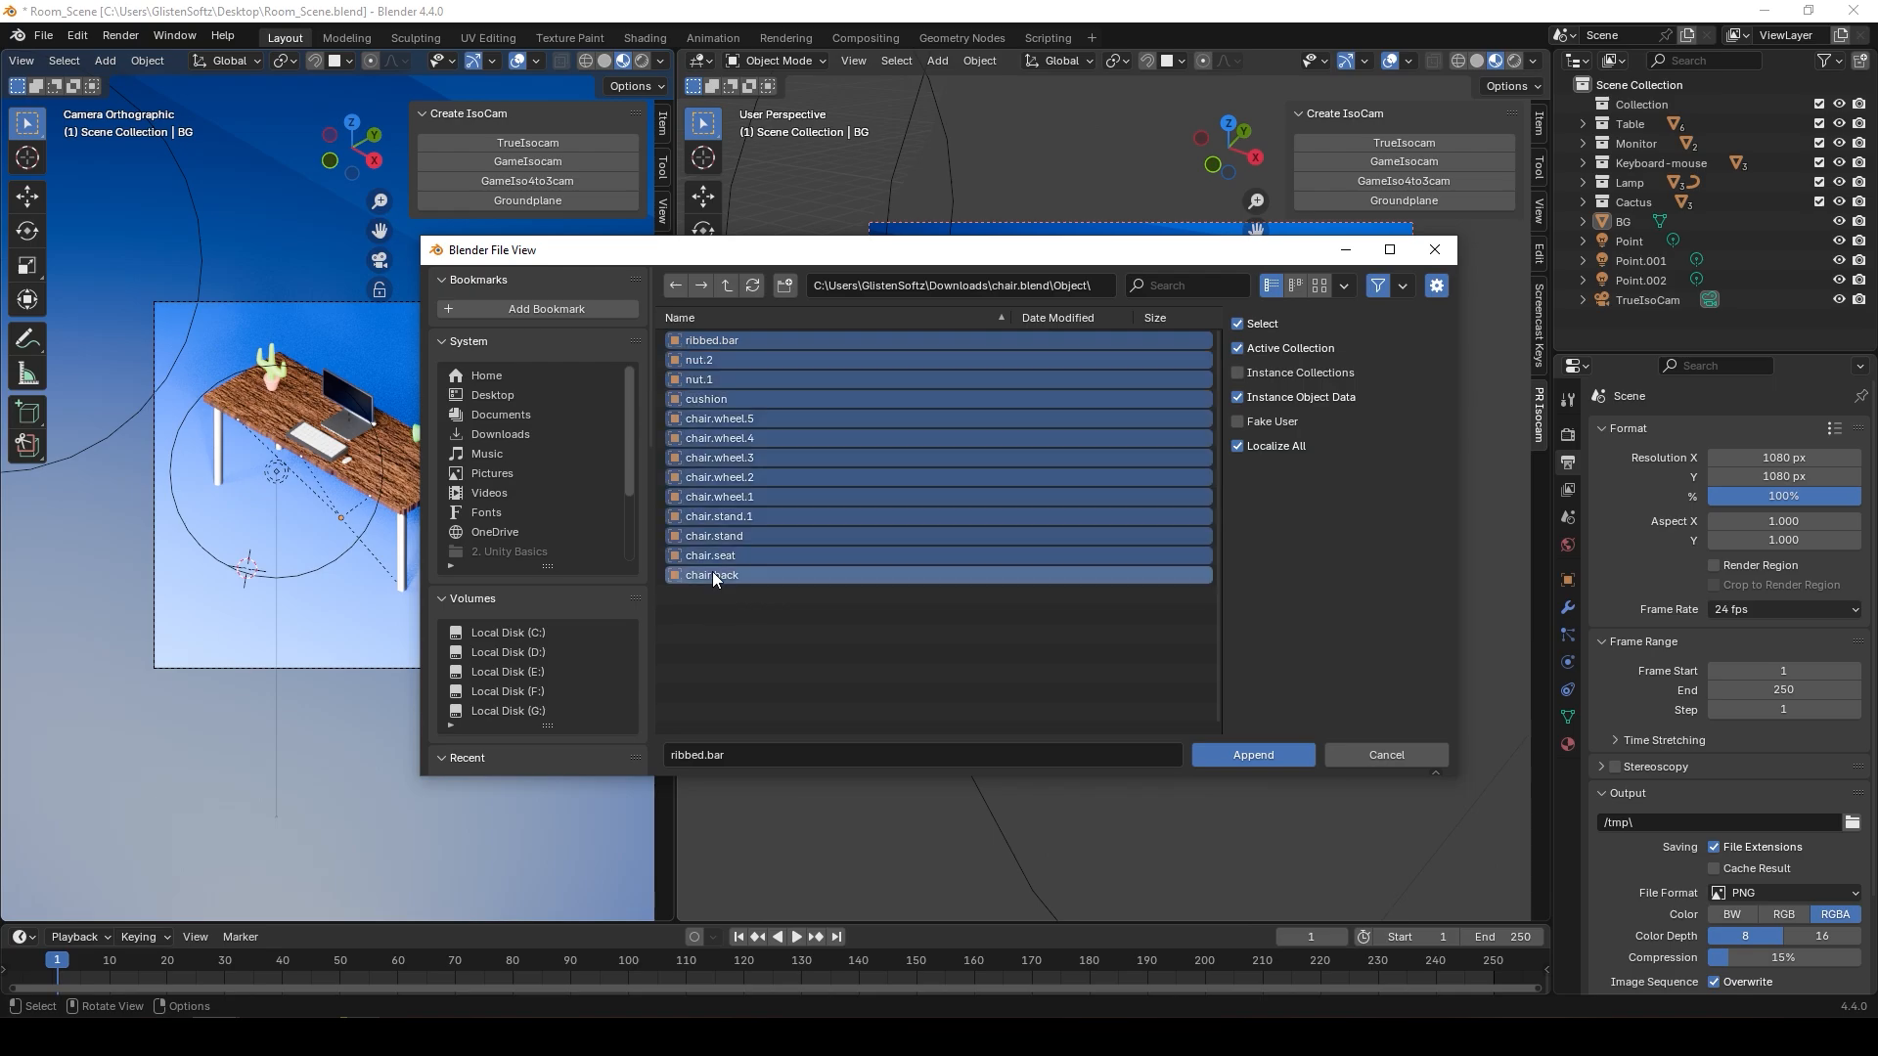
{"action": "left_click", "coordinate": [1230, 755]}
- Examine the appended chair beside the desk and look through its parts in the scene's object list
{"action": "scroll", "coordinate": [1057, 573], "scroll_direction": "up", "scroll_amount": 6}
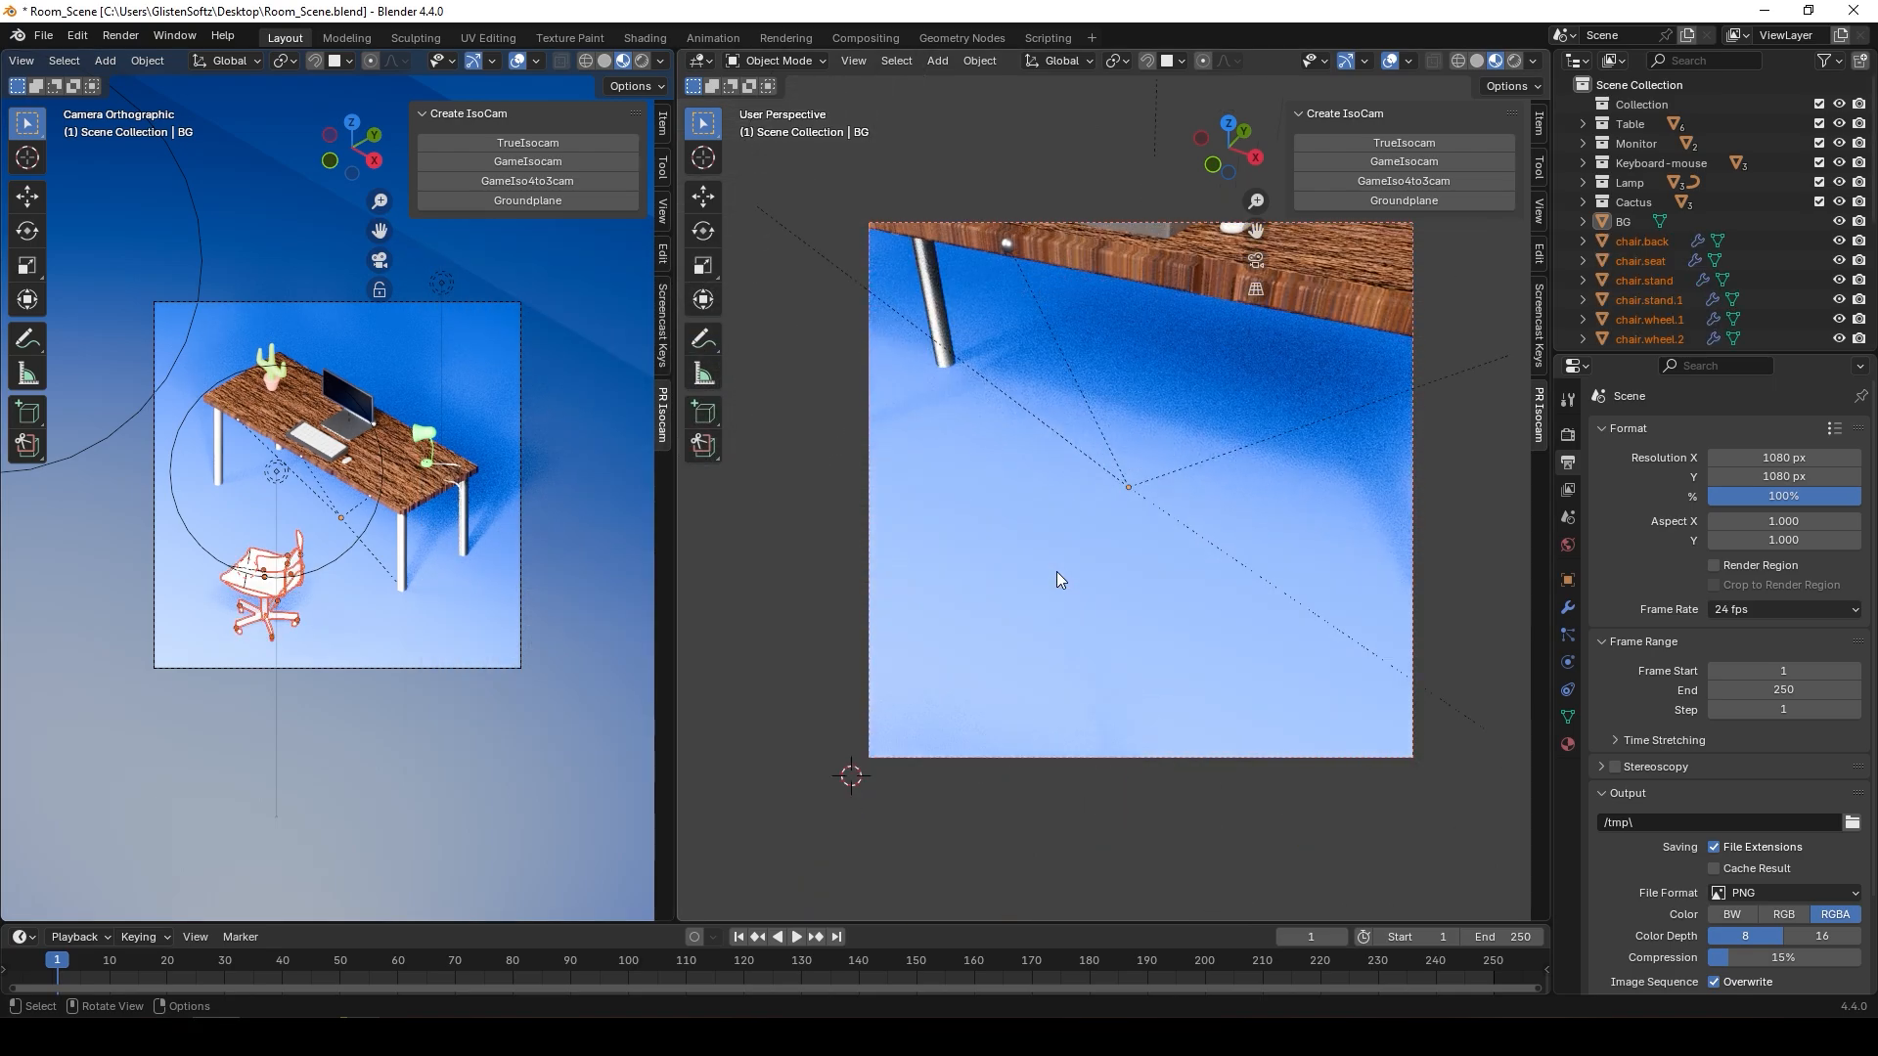
{"action": "scroll", "coordinate": [1056, 573], "scroll_direction": "down", "scroll_amount": 5}
{"action": "middle_click_drag", "start_coordinate": [1023, 512], "coordinate": [1199, 511]}
{"action": "scroll", "coordinate": [1236, 515], "scroll_direction": "up", "scroll_amount": 4}
{"action": "scroll", "coordinate": [1223, 513], "scroll_direction": "down", "scroll_amount": 4}
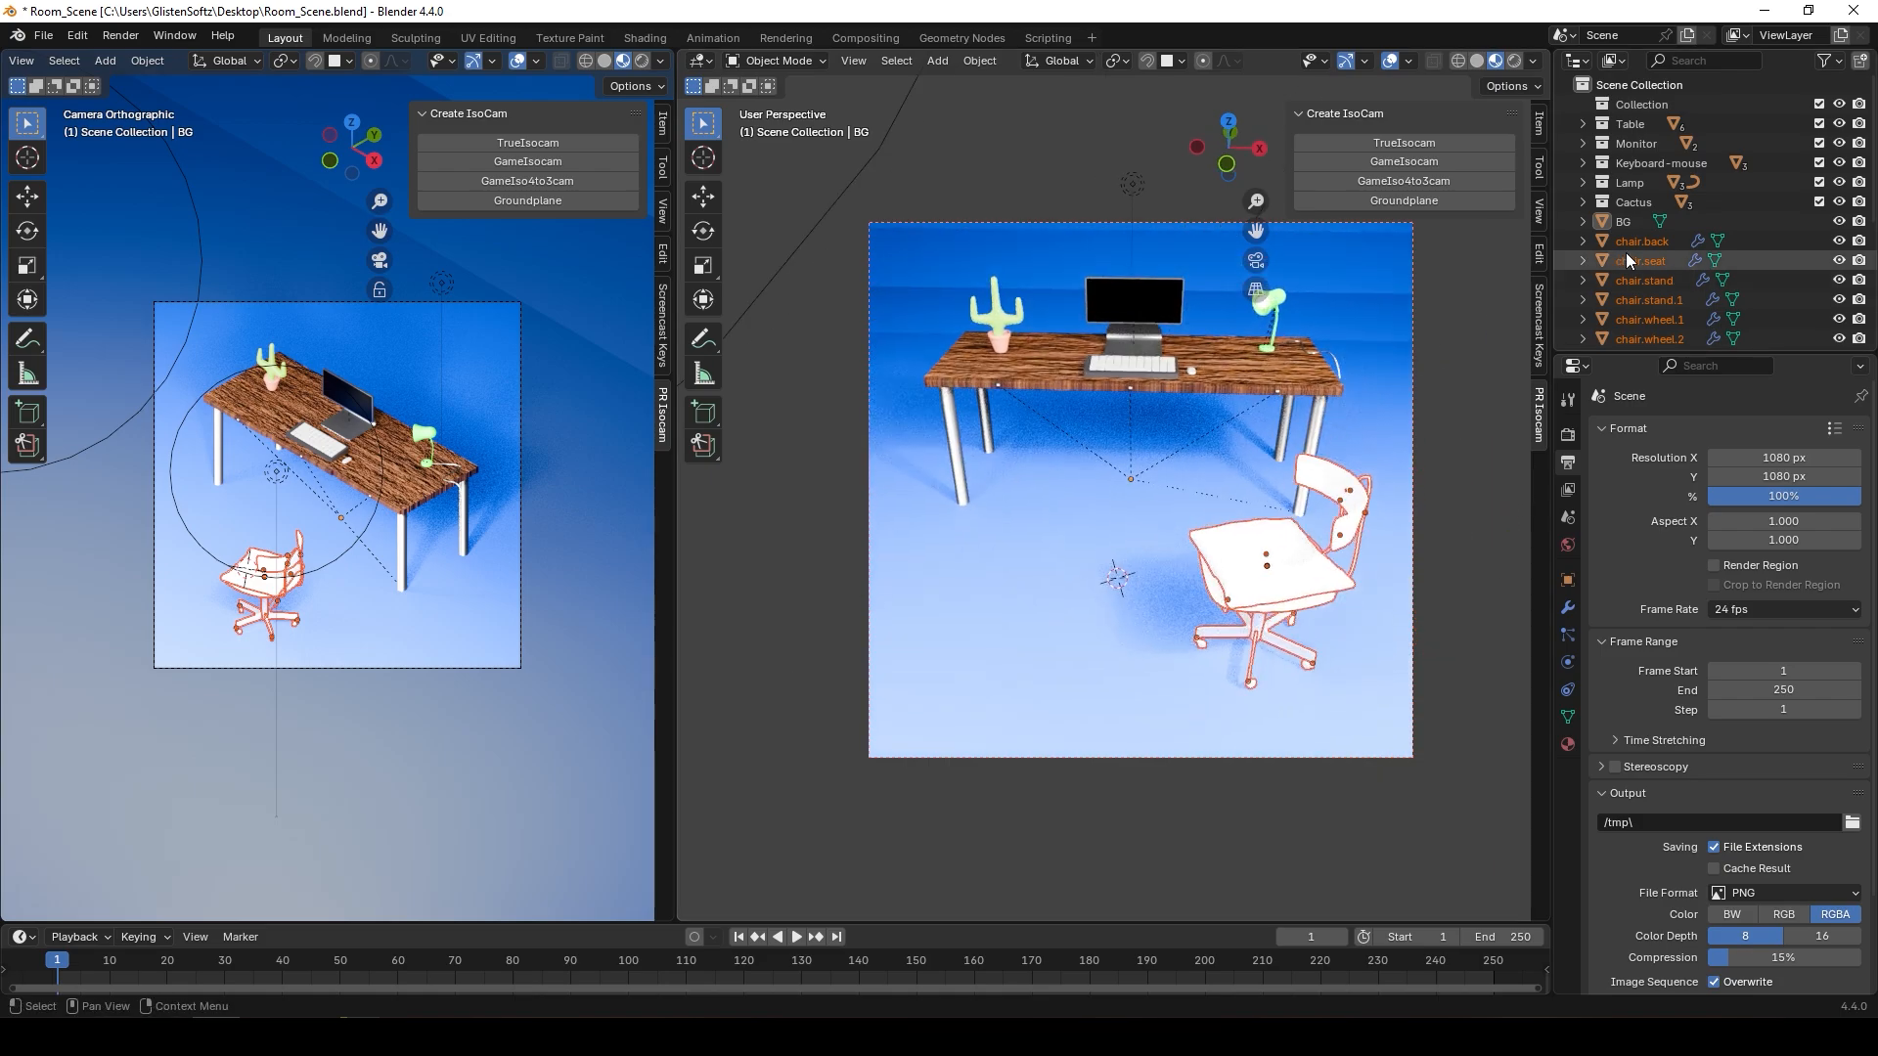
{"action": "scroll", "coordinate": [1633, 256], "scroll_direction": "down", "scroll_amount": 5}
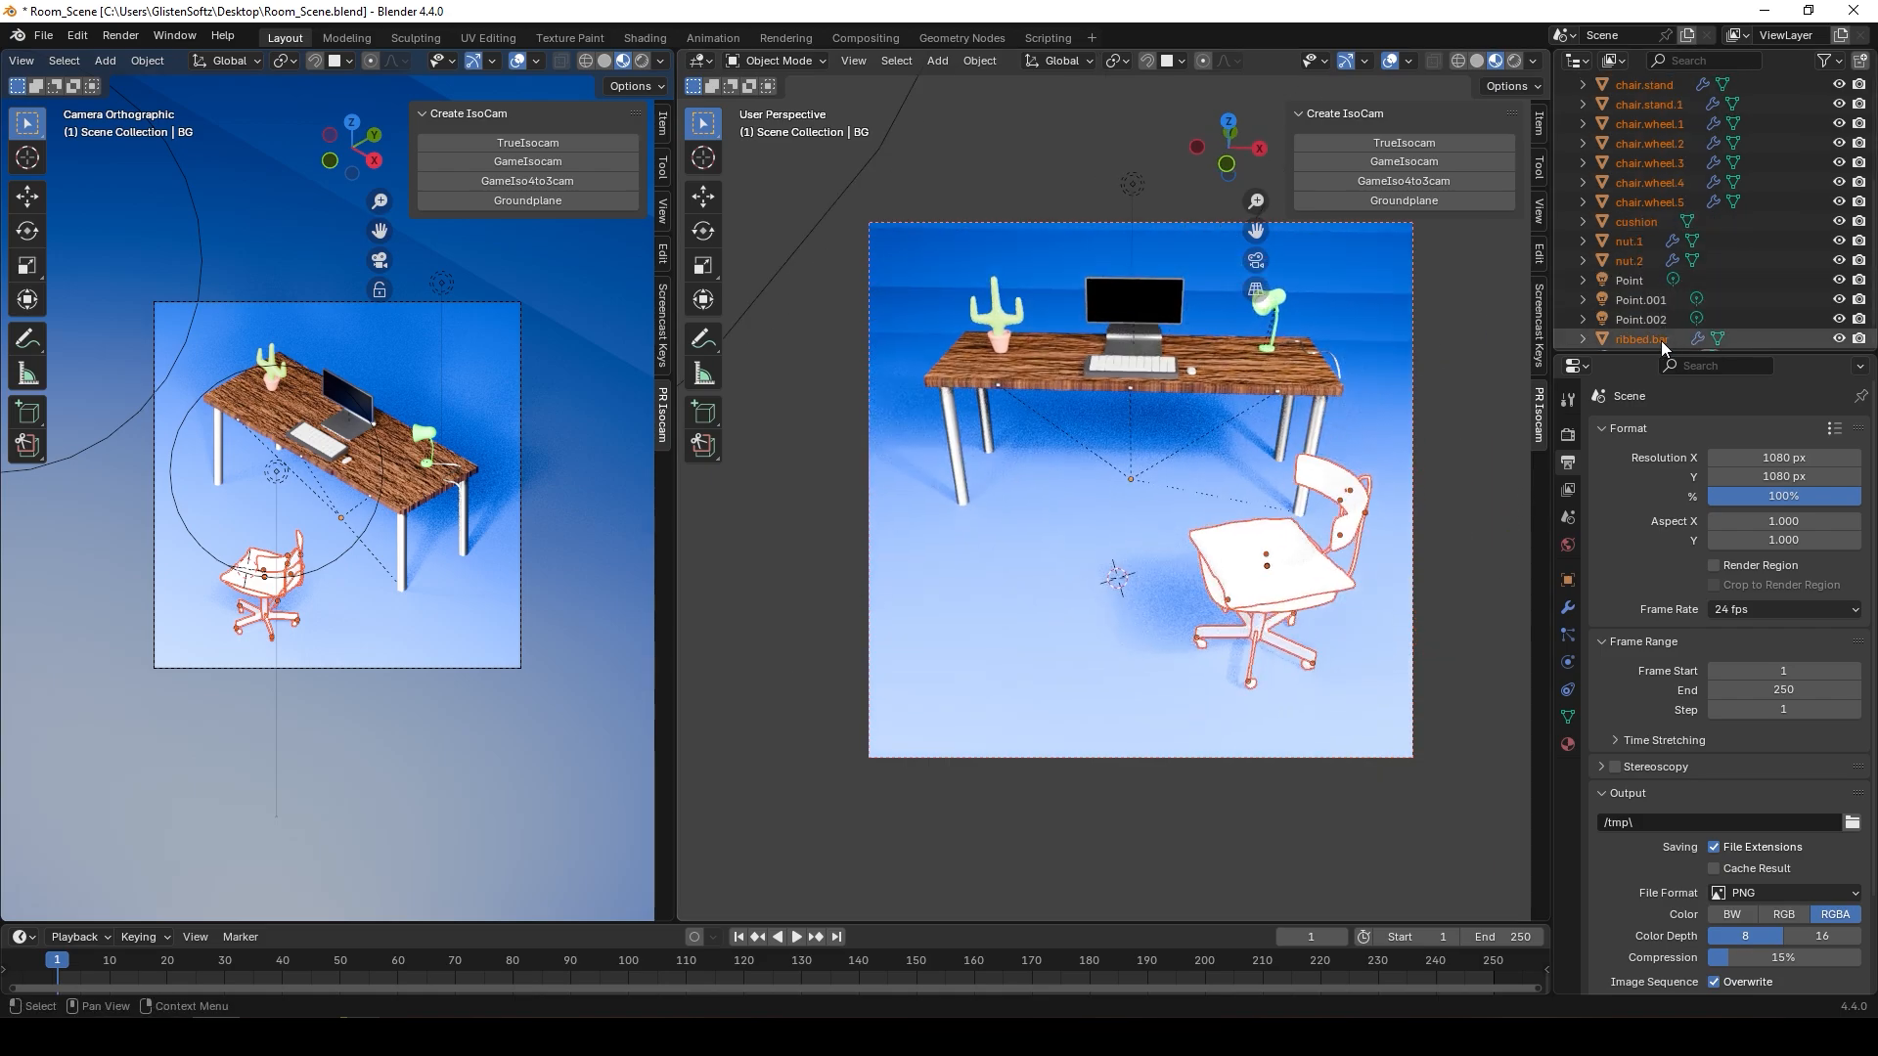
{"action": "scroll", "coordinate": [1653, 337], "scroll_direction": "down", "scroll_amount": 1}
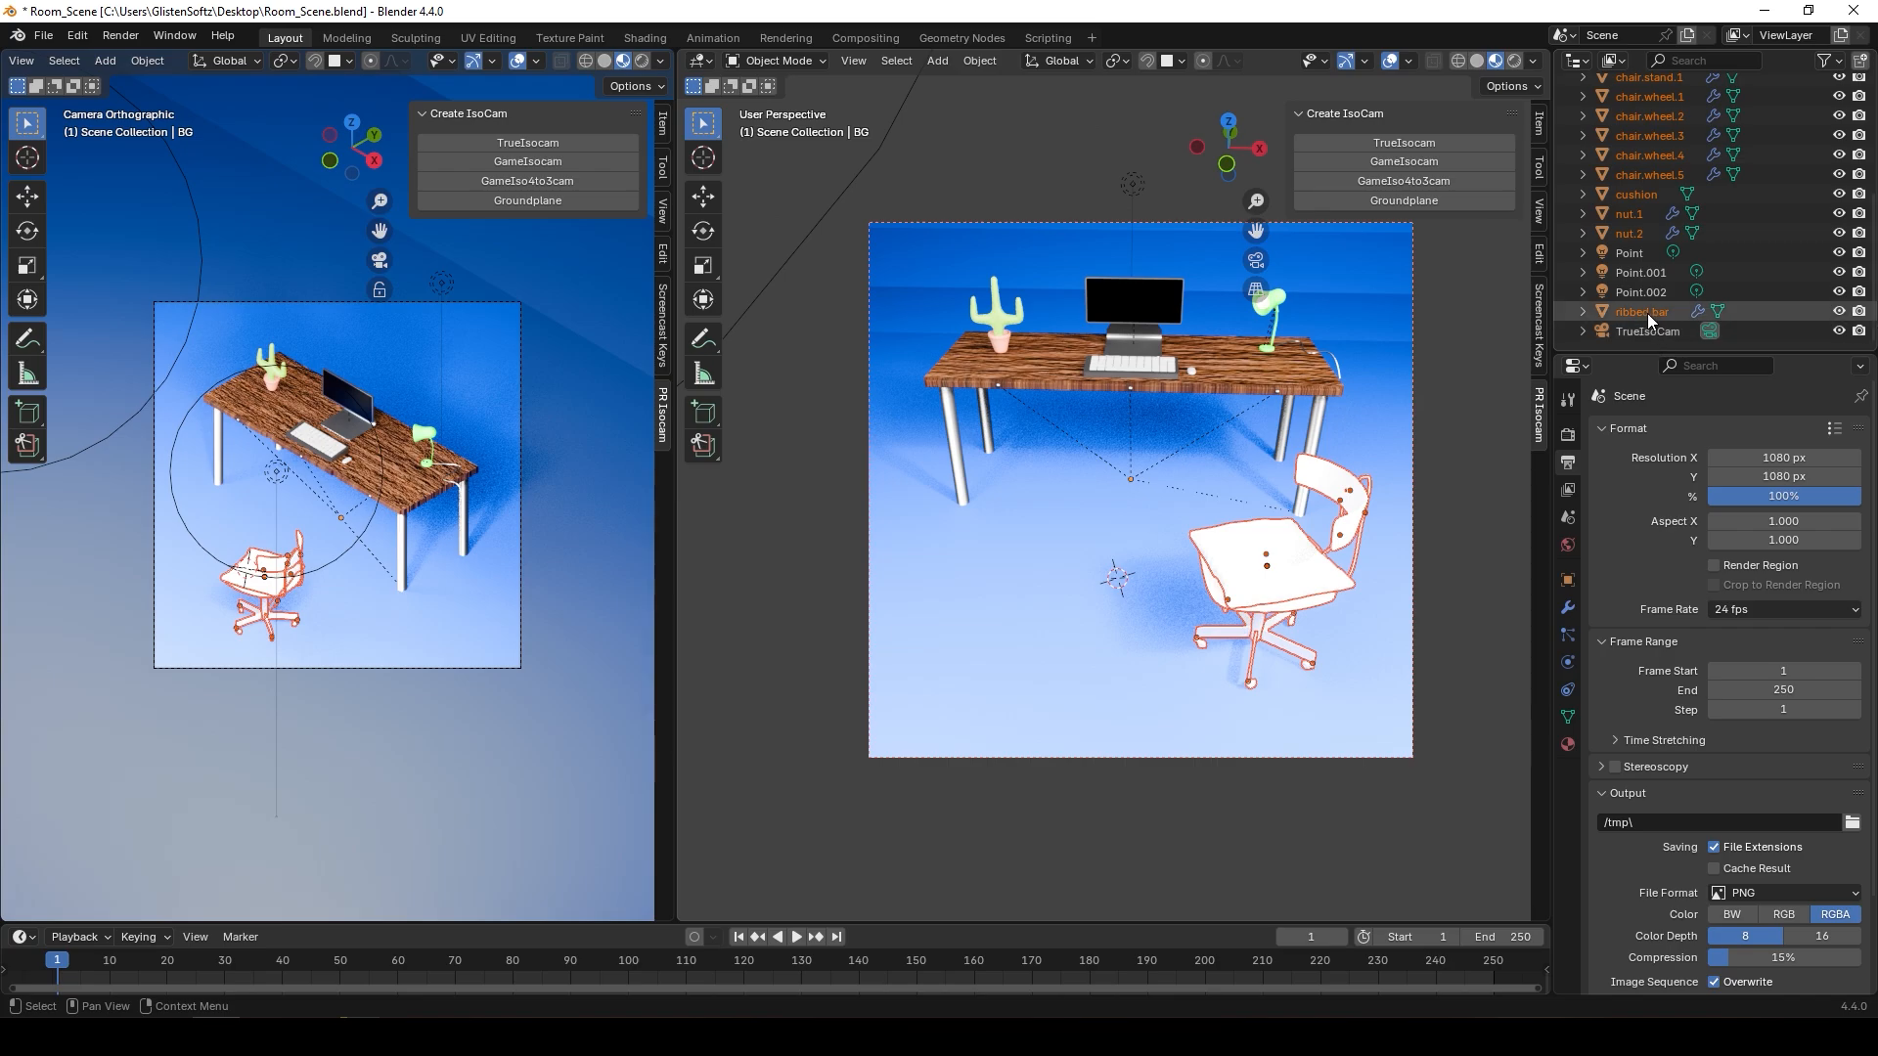
{"action": "scroll", "coordinate": [1641, 311], "scroll_direction": "up", "scroll_amount": 5}
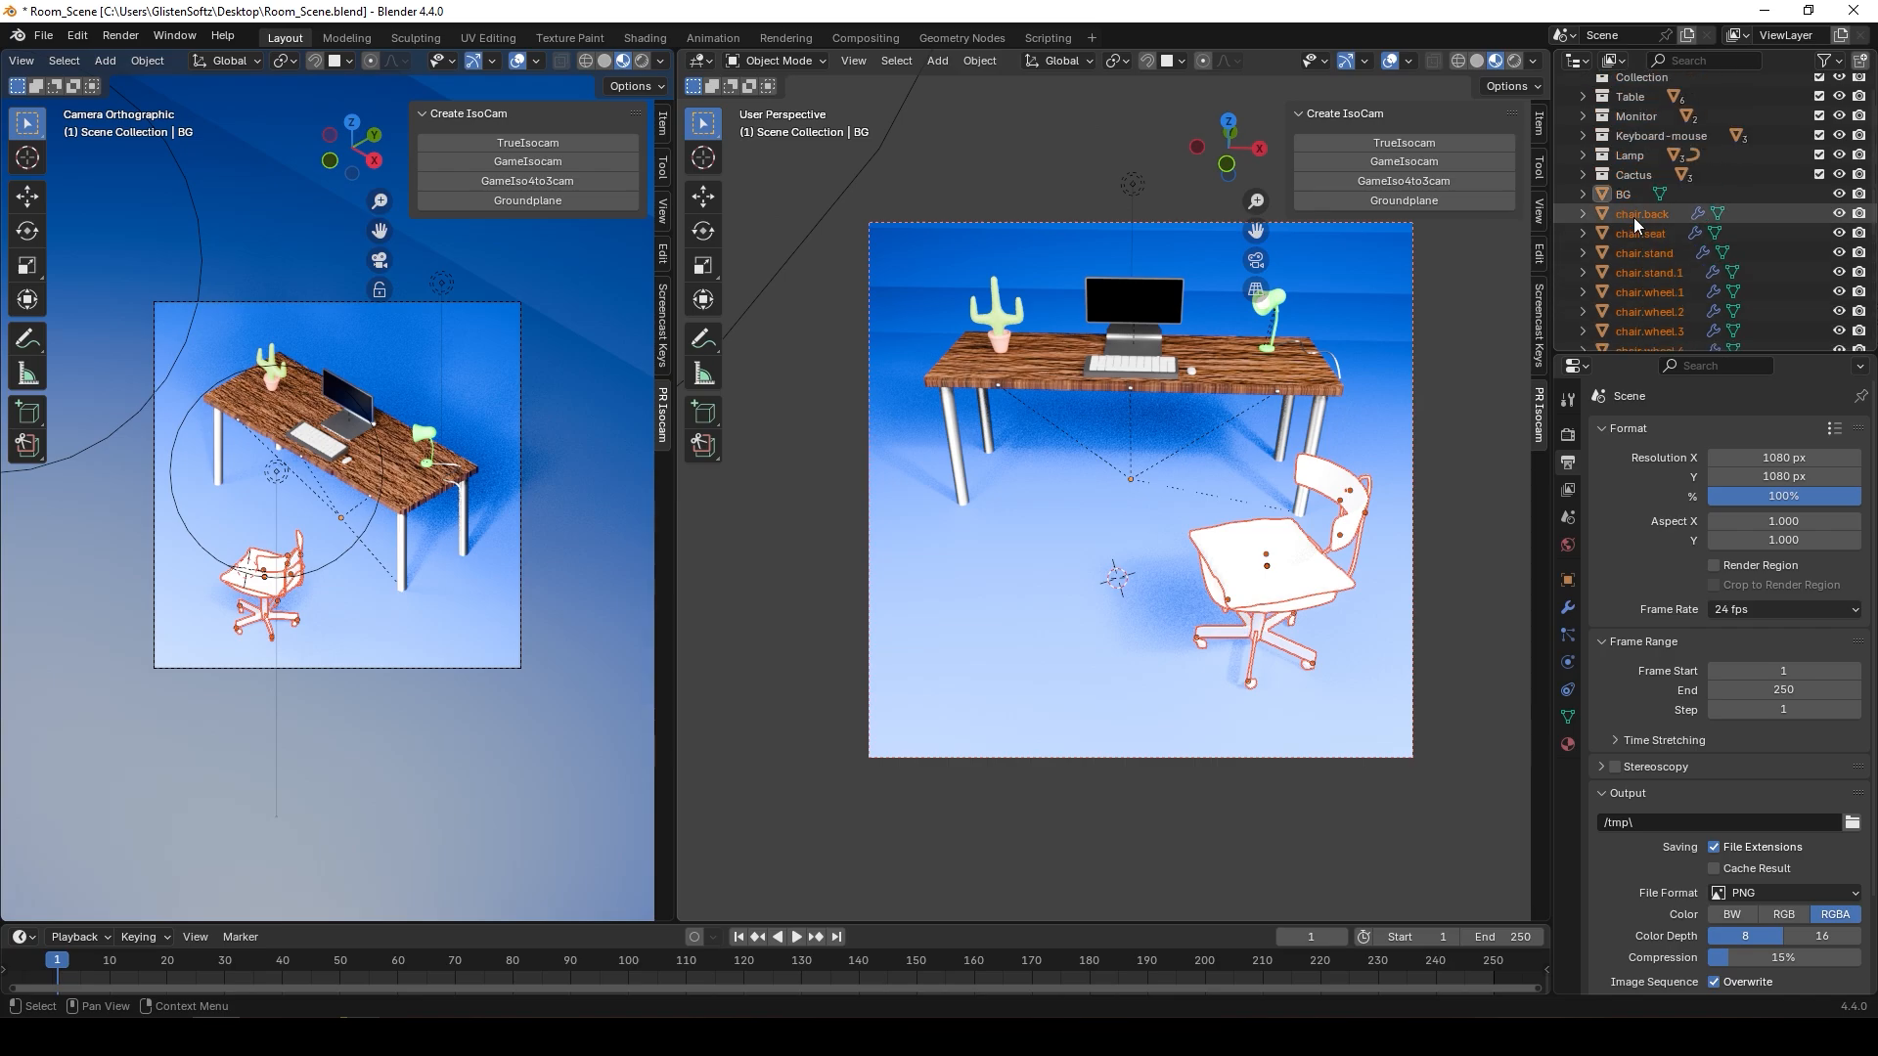
- Move the chair.back object into a new collection named Chair
{"action": "key", "text": "m"}
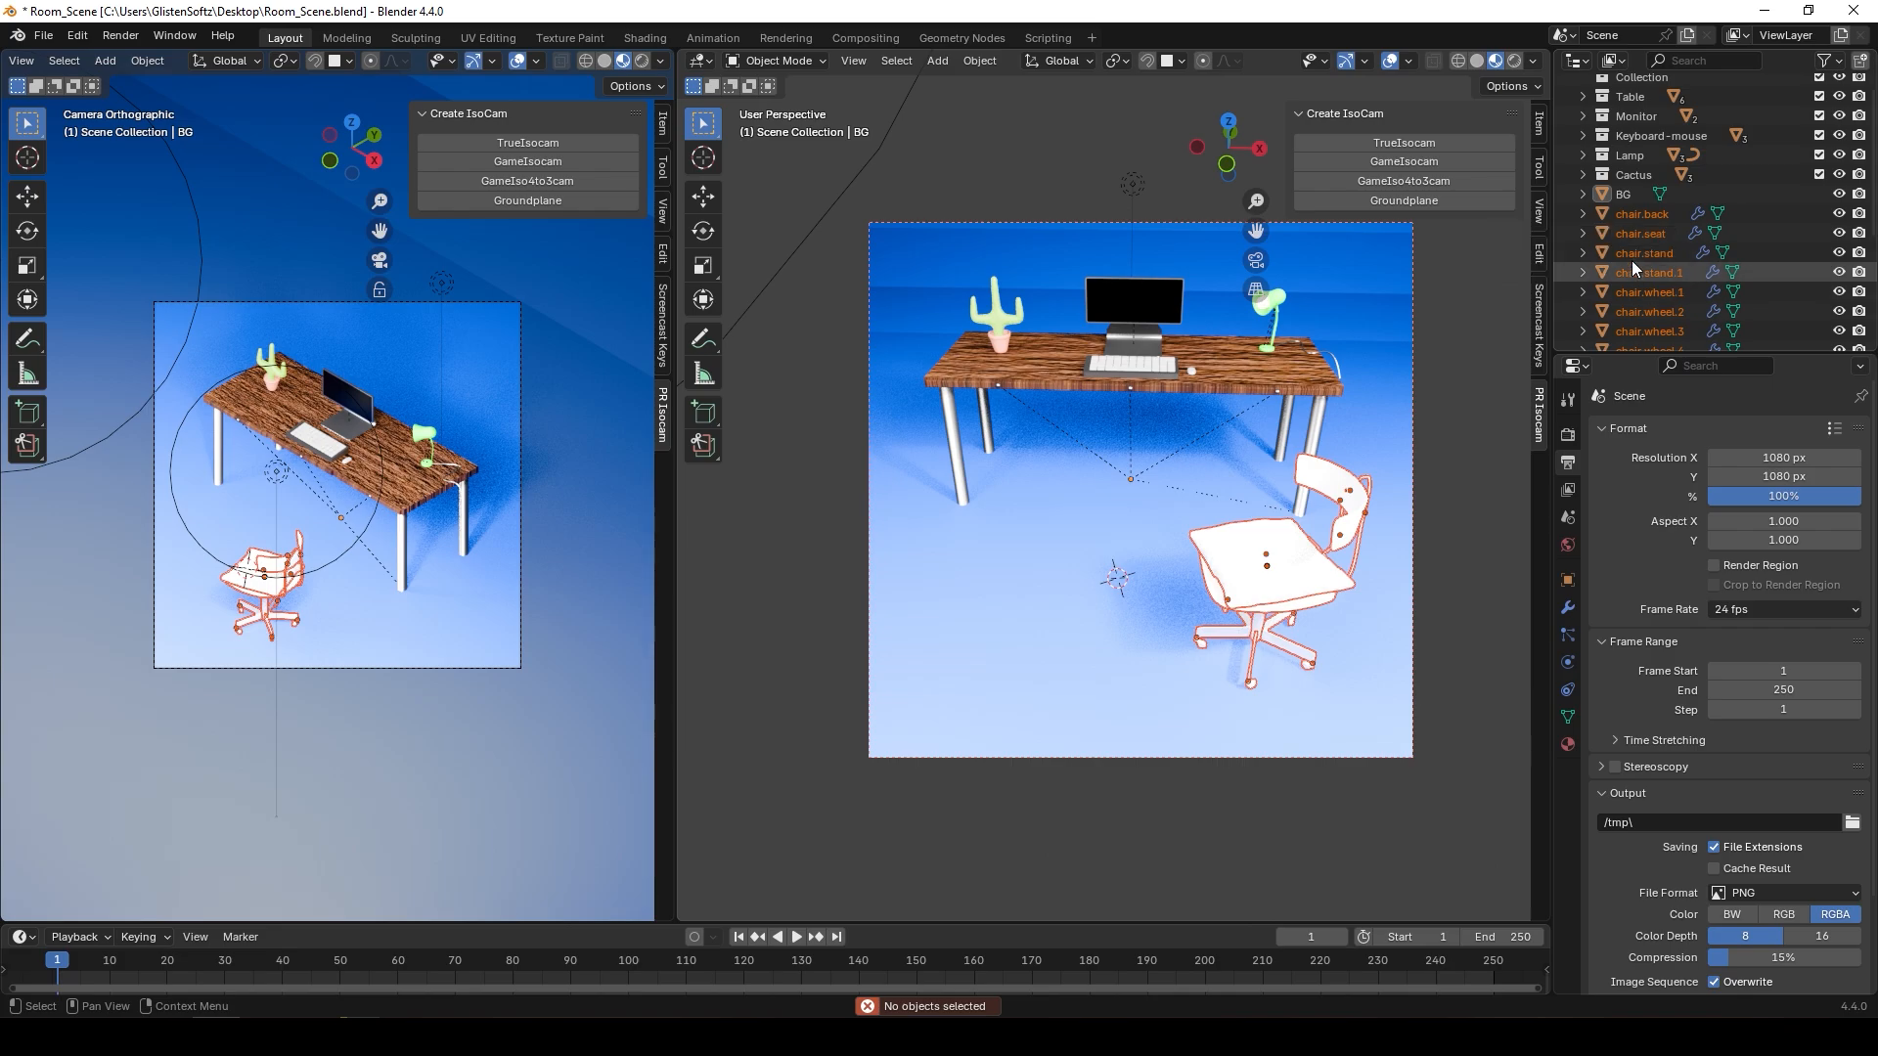
{"action": "left_click", "coordinate": [1628, 232]}
{"action": "left_click", "coordinate": [1626, 217]}
{"action": "scroll", "coordinate": [1634, 293], "scroll_direction": "down", "scroll_amount": 5}
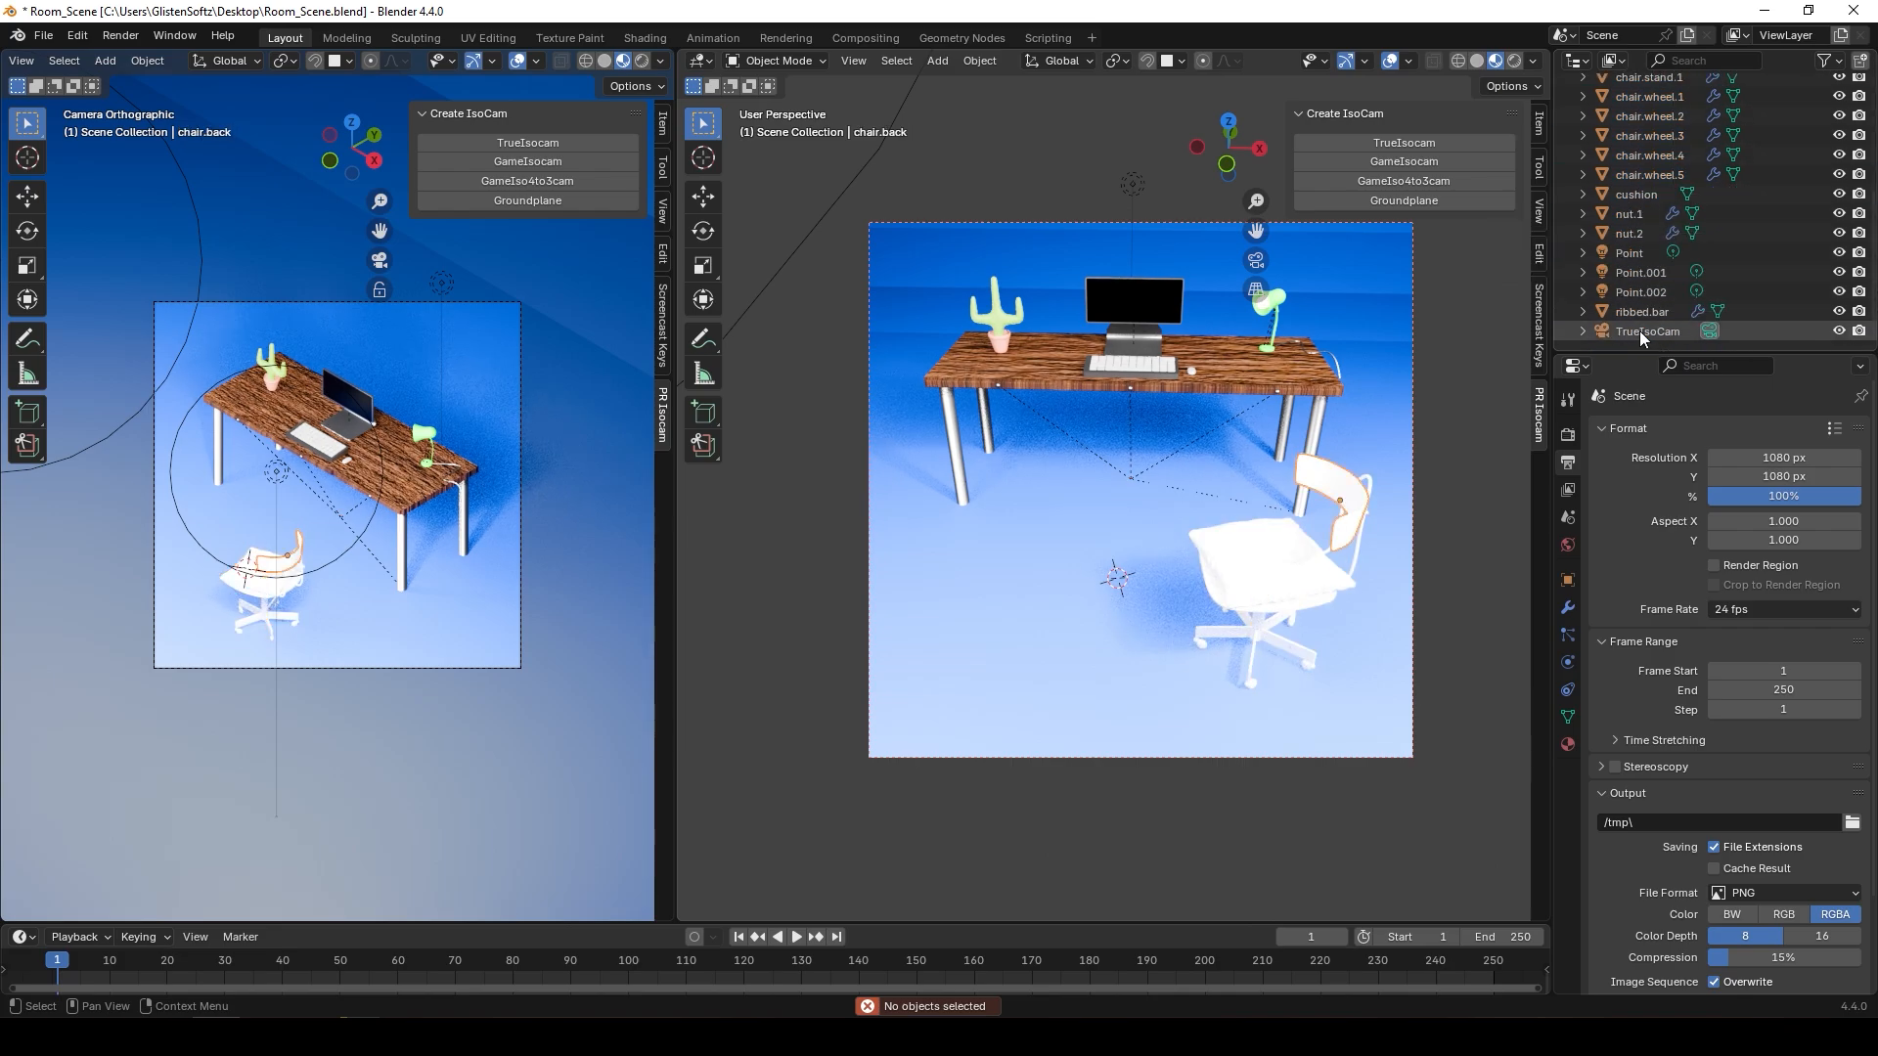
{"action": "key", "text": "m"}
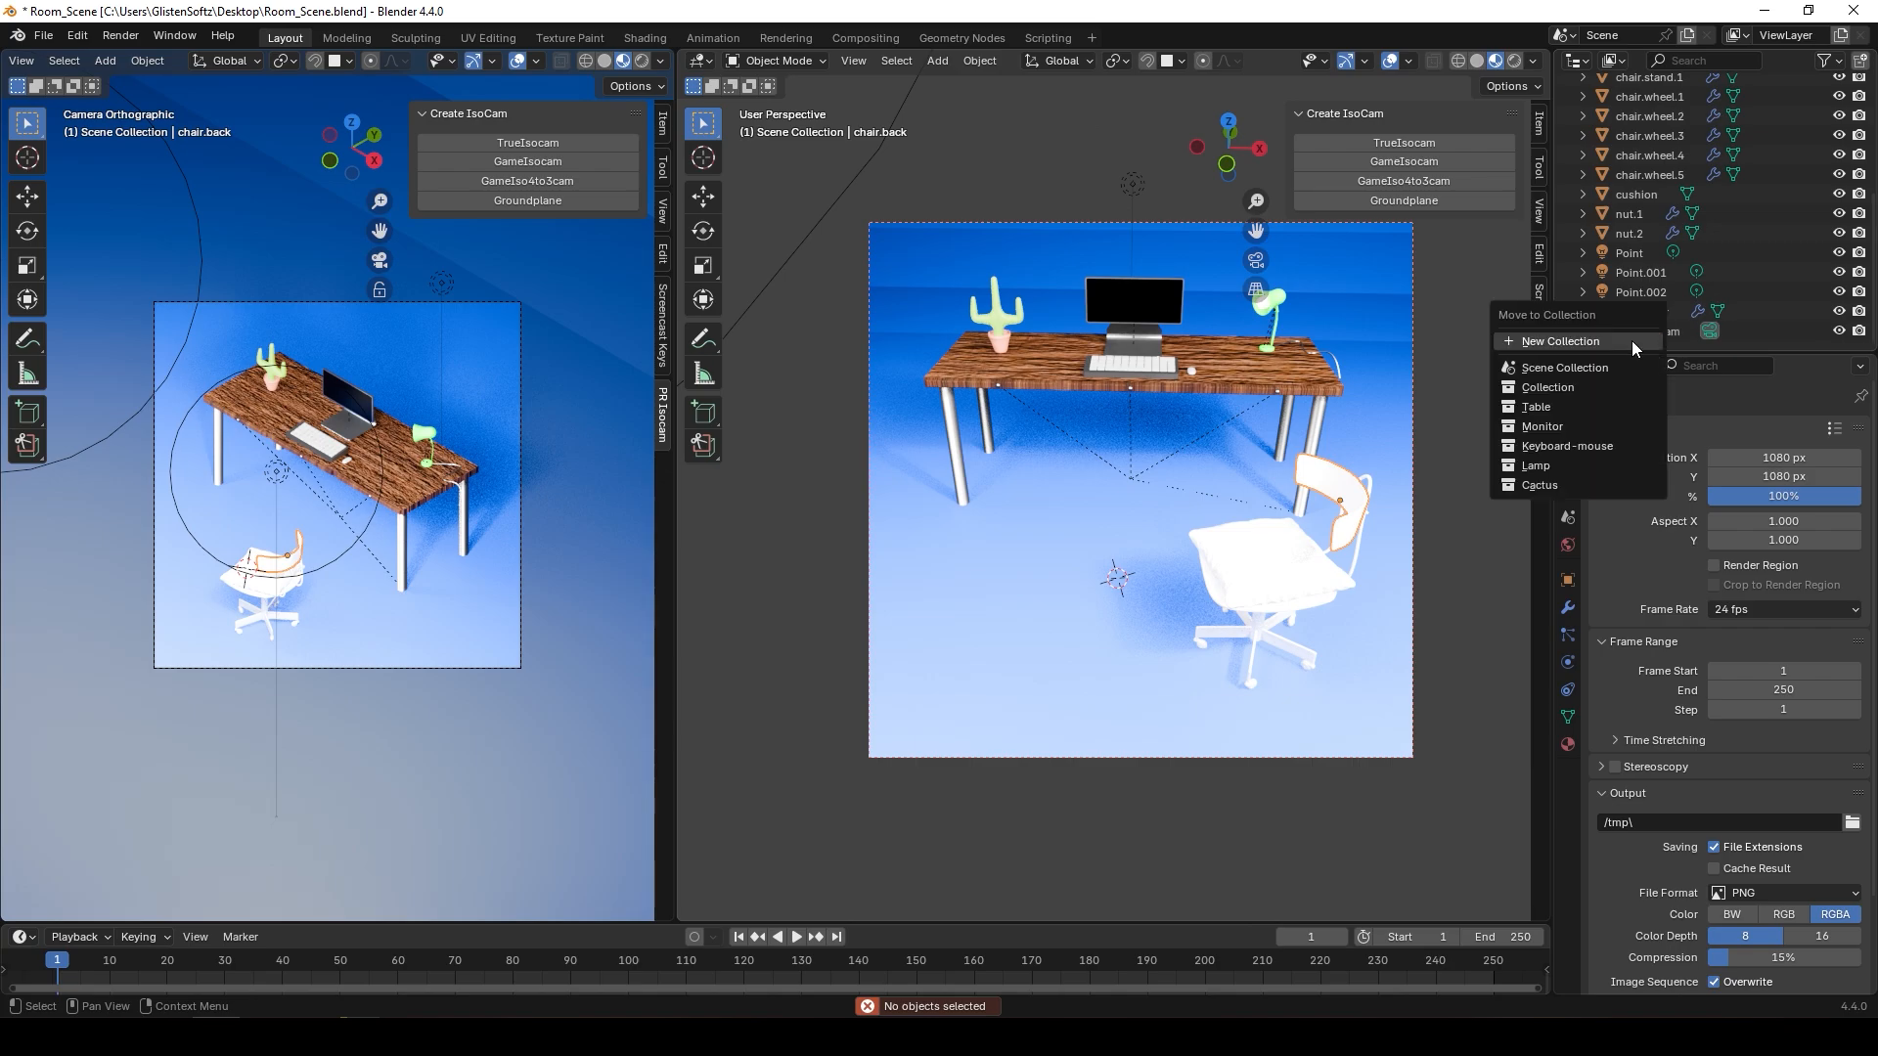
{"action": "left_click", "coordinate": [1632, 340]}
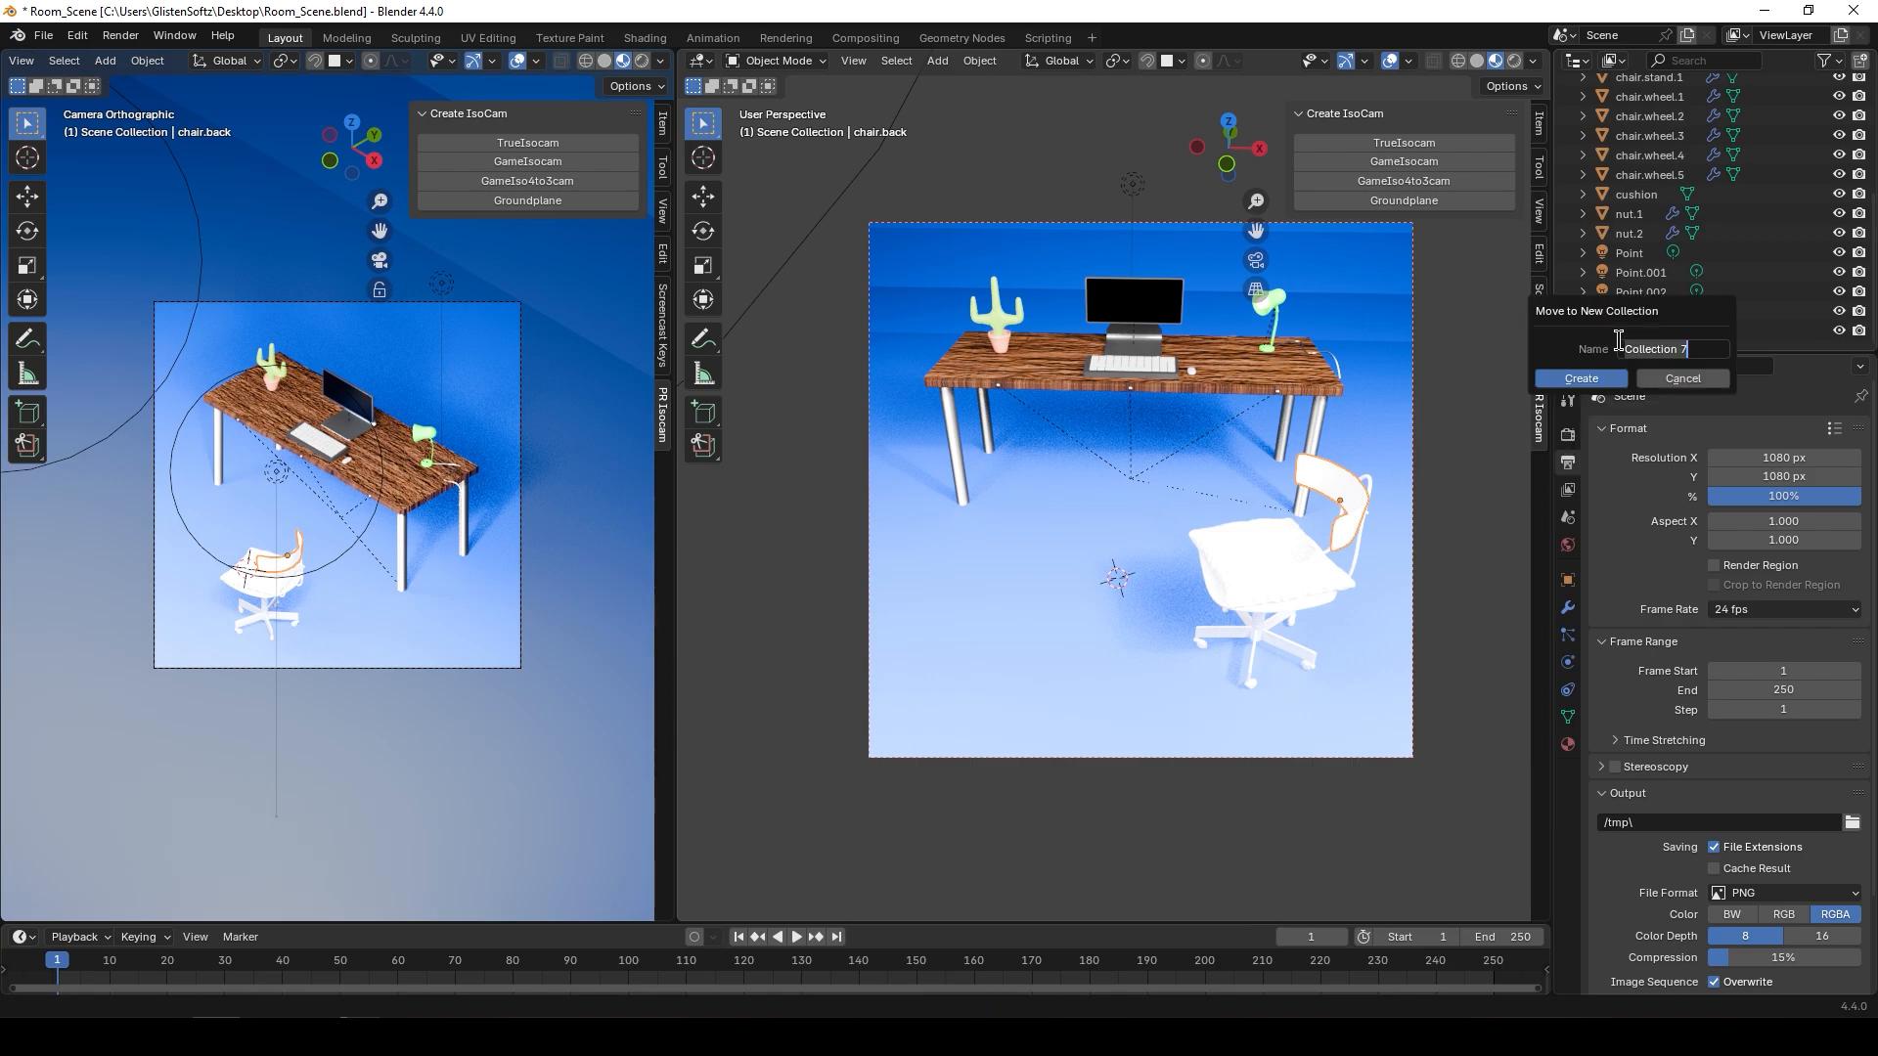
{"action": "type", "text": "Chair"}
{"action": "left_click", "coordinate": [1582, 379]}
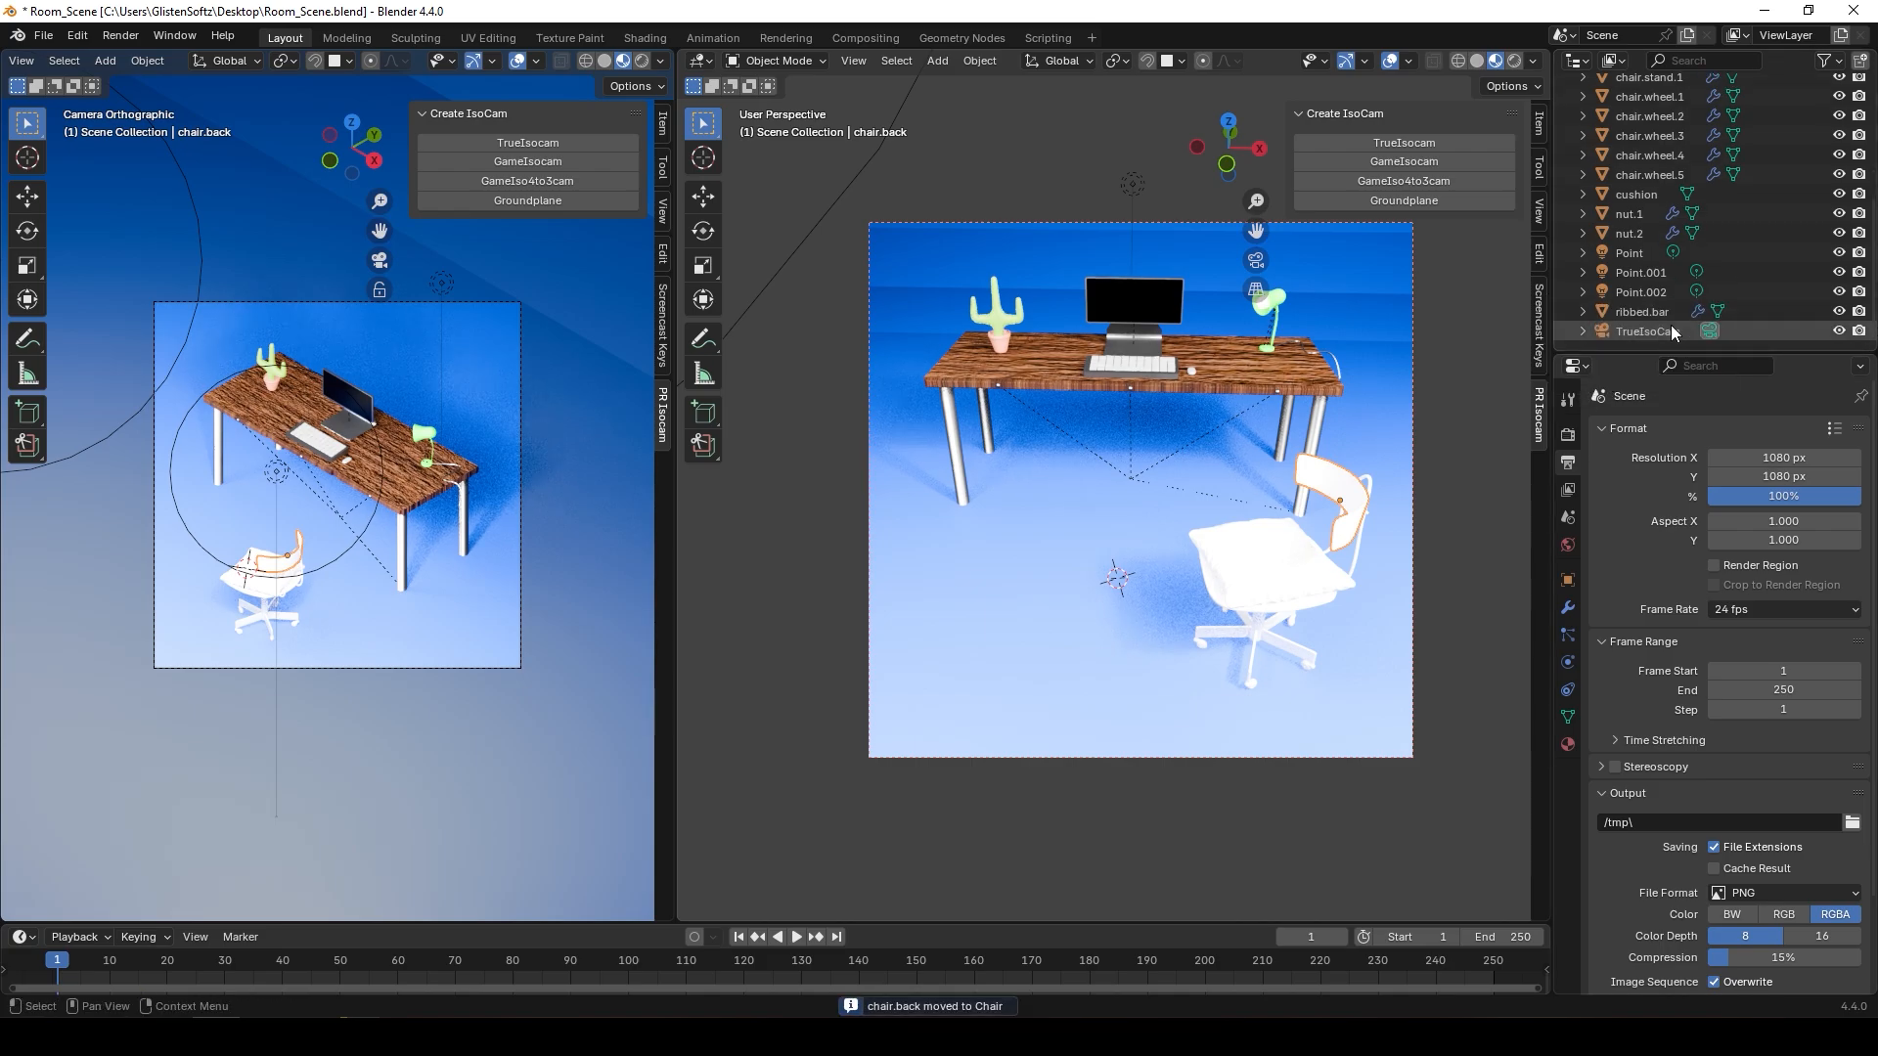
{"action": "left_click", "coordinate": [1631, 311]}
{"action": "scroll", "coordinate": [1648, 311], "scroll_direction": "up", "scroll_amount": 1}
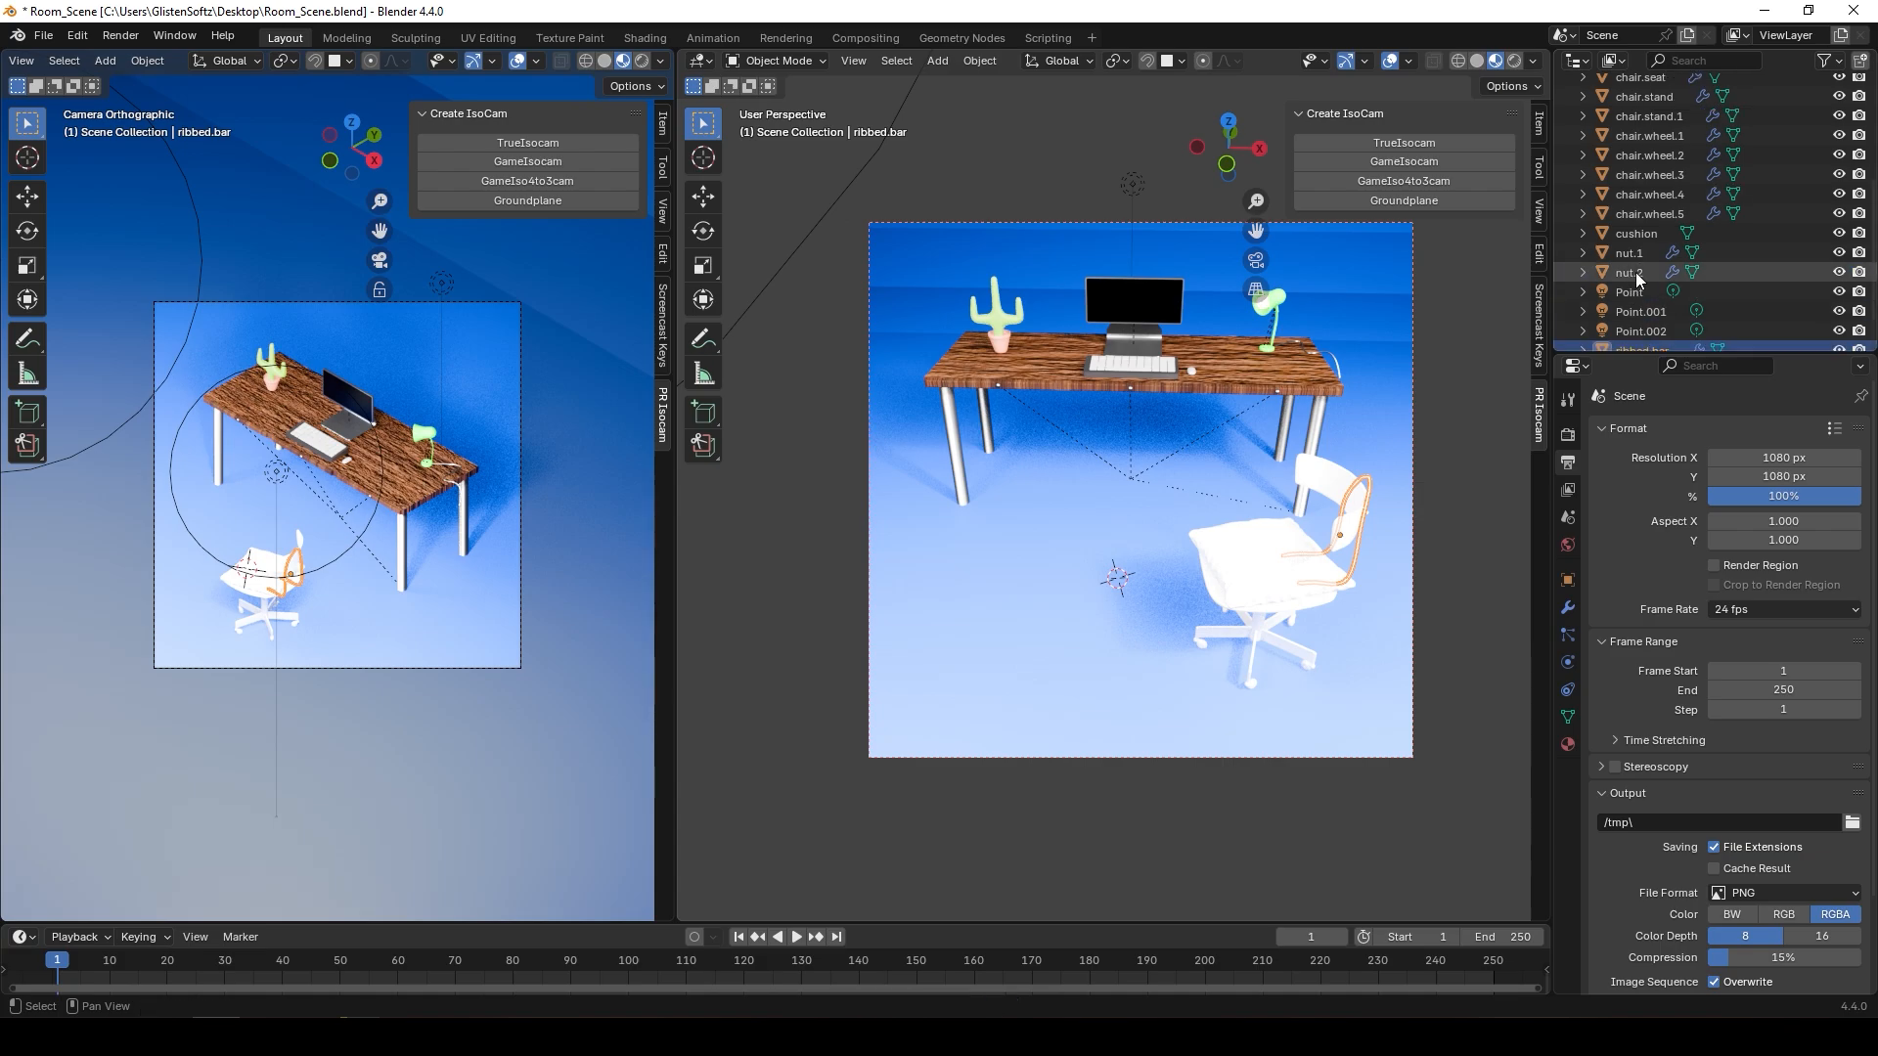
{"action": "left_click", "coordinate": [1839, 272]}
{"action": "left_click", "coordinate": [1625, 272], "text": "shift"}
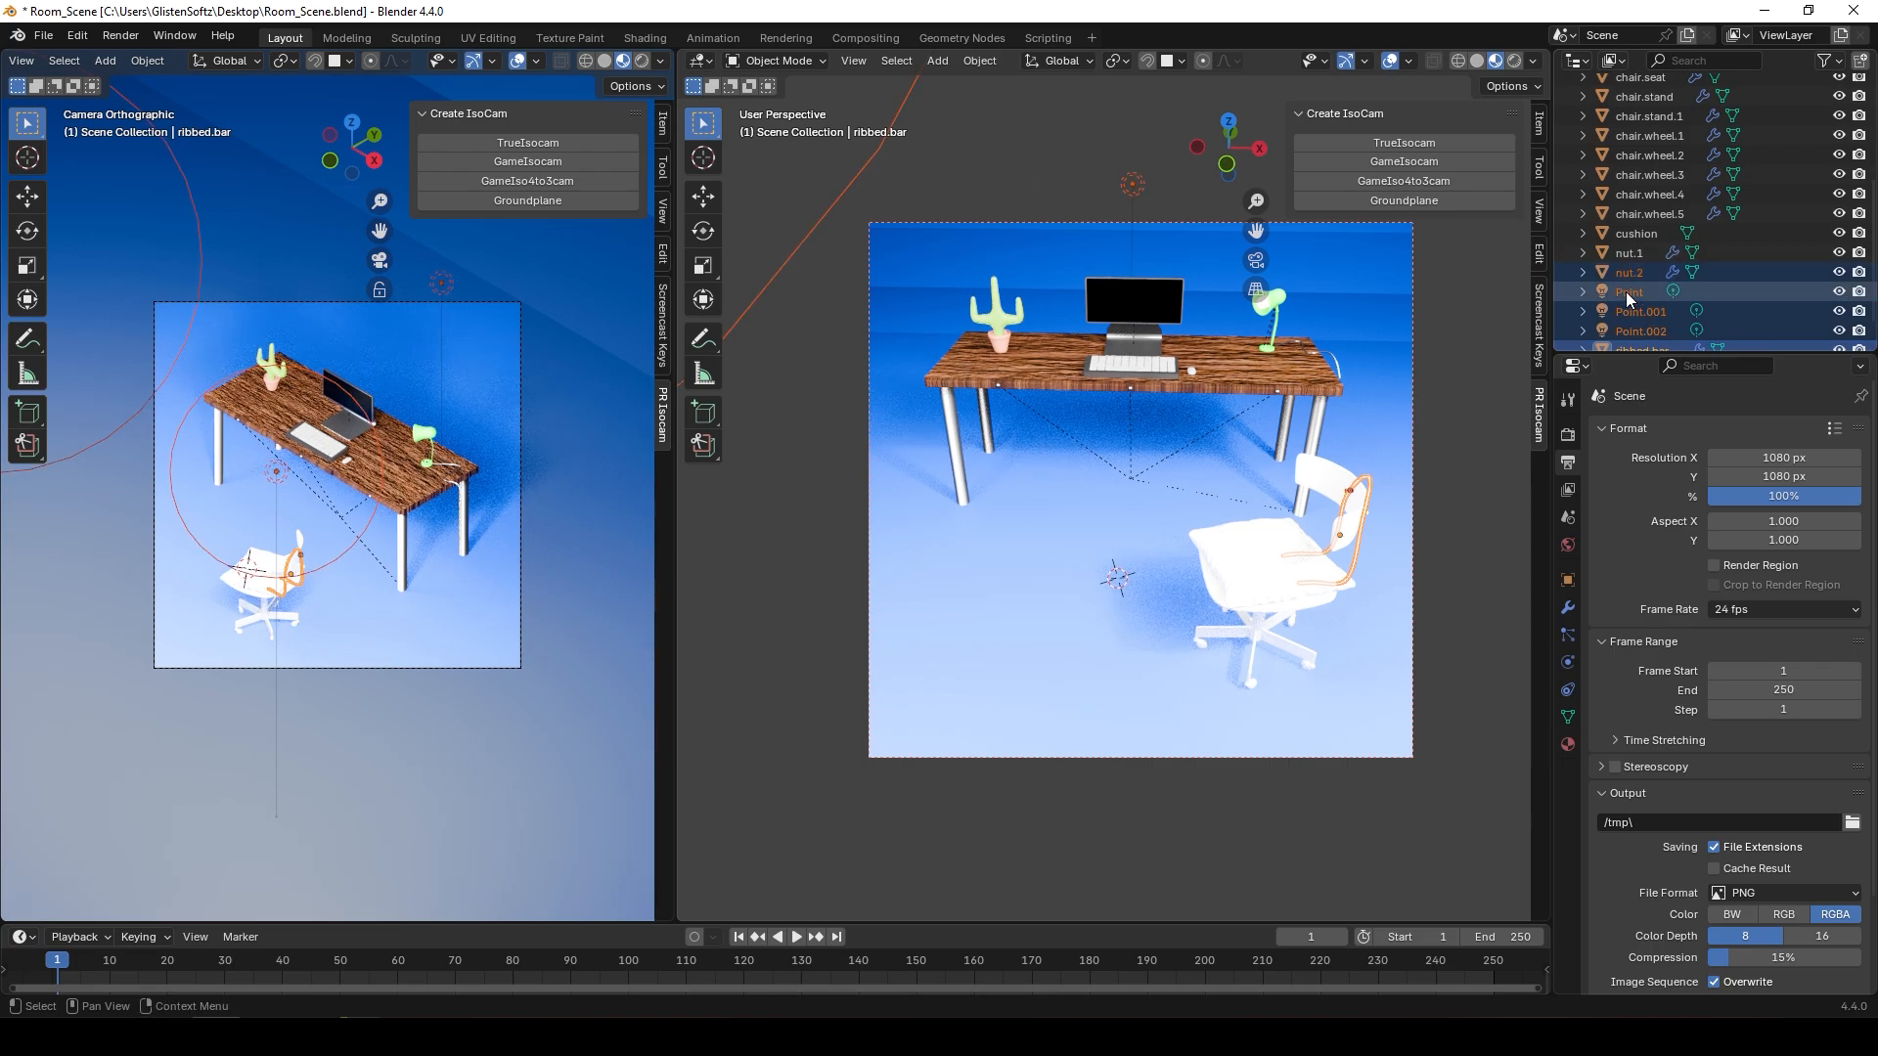
{"action": "scroll", "coordinate": [1628, 290], "scroll_direction": "down", "scroll_amount": 1}
- Move ribbed.bar, both nuts, the cushion, all five chair wheels, both stands and the seat into the Chair collection
{"action": "left_click", "coordinate": [1631, 311]}
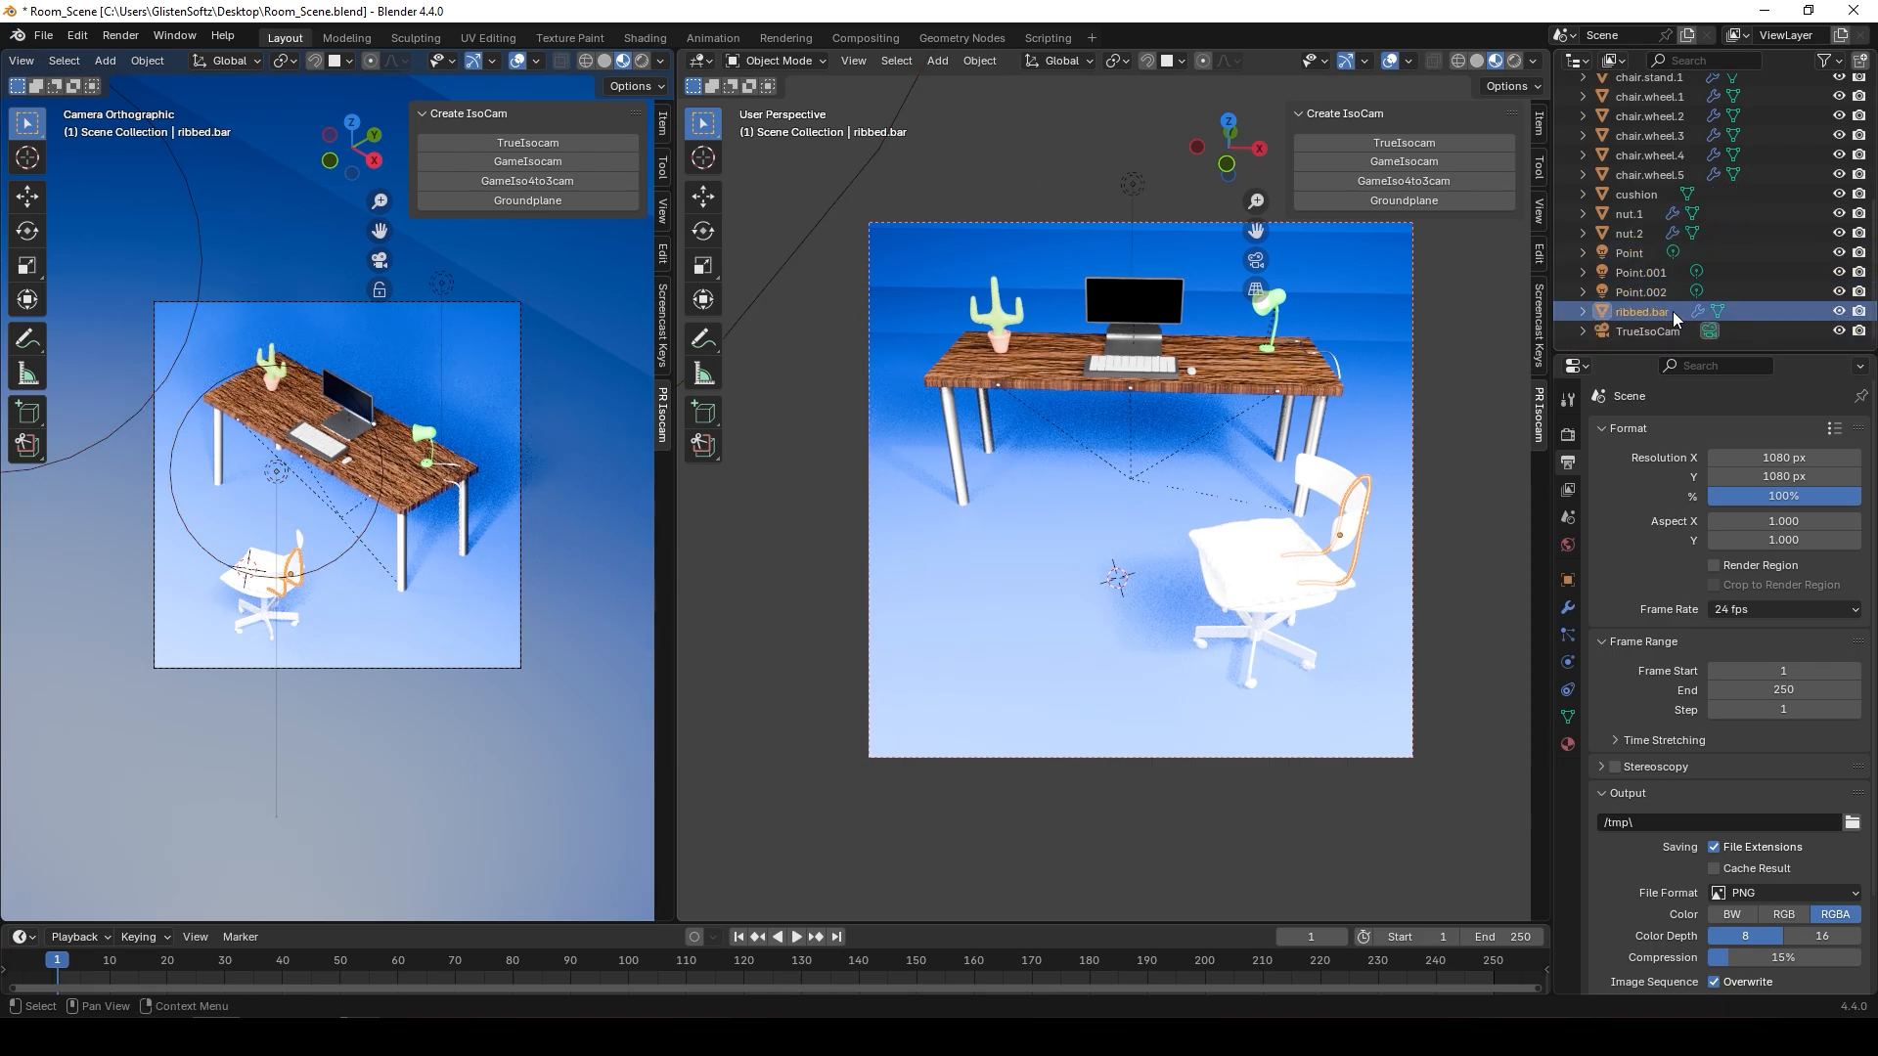
{"action": "scroll", "coordinate": [1674, 313], "scroll_direction": "up", "scroll_amount": 2}
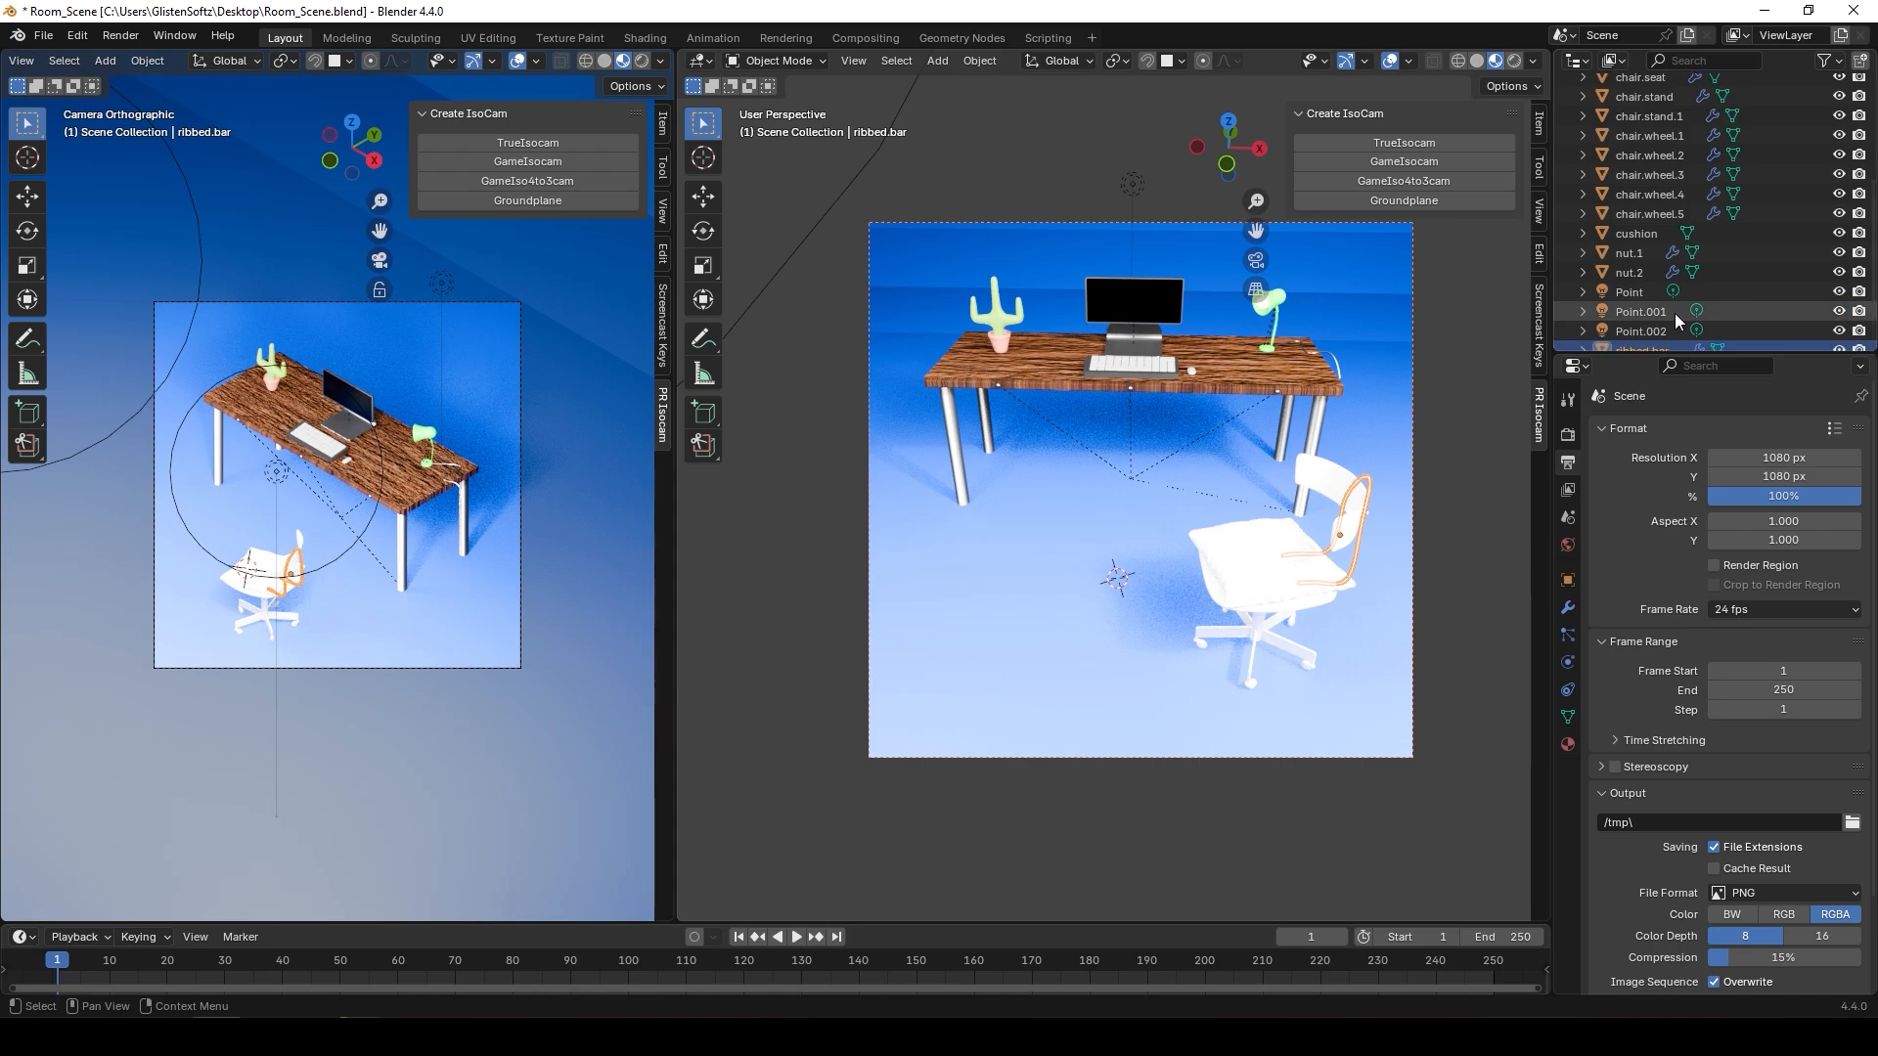
{"action": "left_click", "coordinate": [1638, 273]}
{"action": "left_click", "coordinate": [1632, 254], "text": "ctrl"}
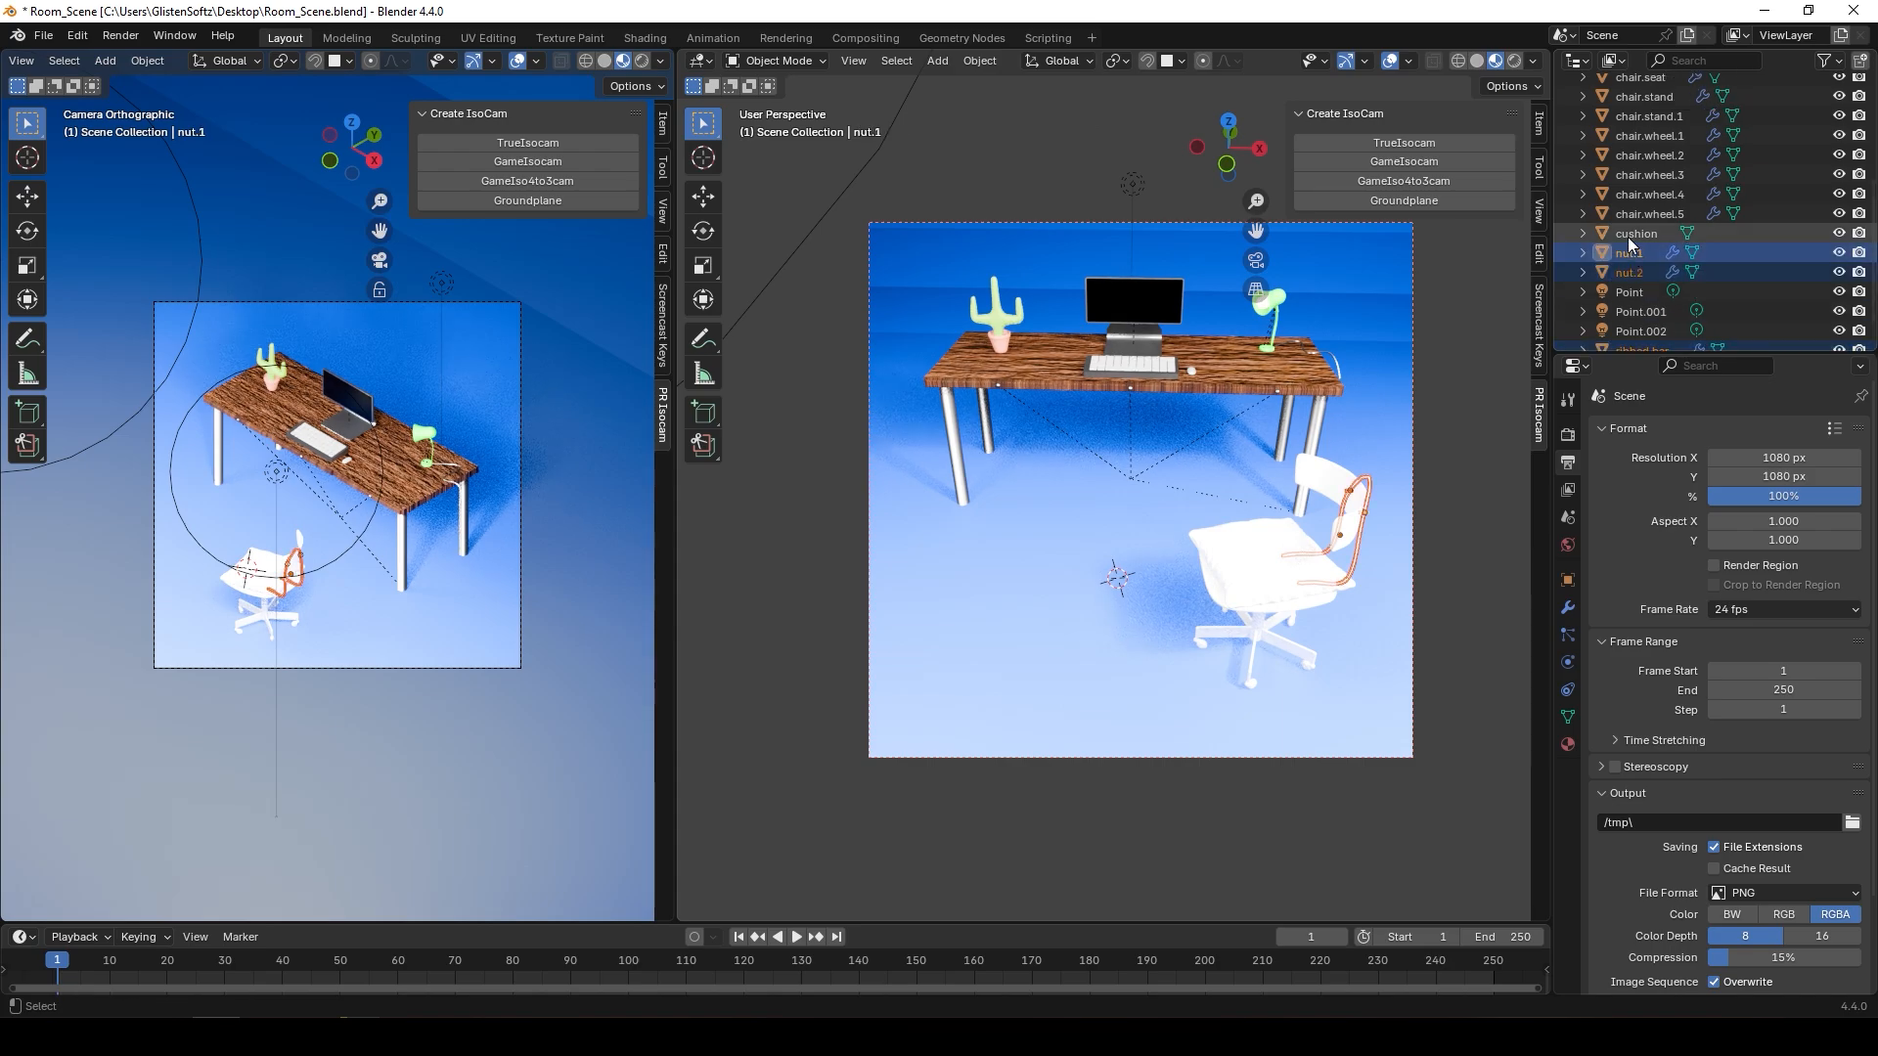
{"action": "left_click", "coordinate": [1627, 235], "text": "ctrl"}
{"action": "left_click", "coordinate": [1634, 215], "text": "ctrl"}
{"action": "left_click", "coordinate": [1634, 196], "text": "ctrl"}
{"action": "left_click", "coordinate": [1629, 176], "text": "ctrl"}
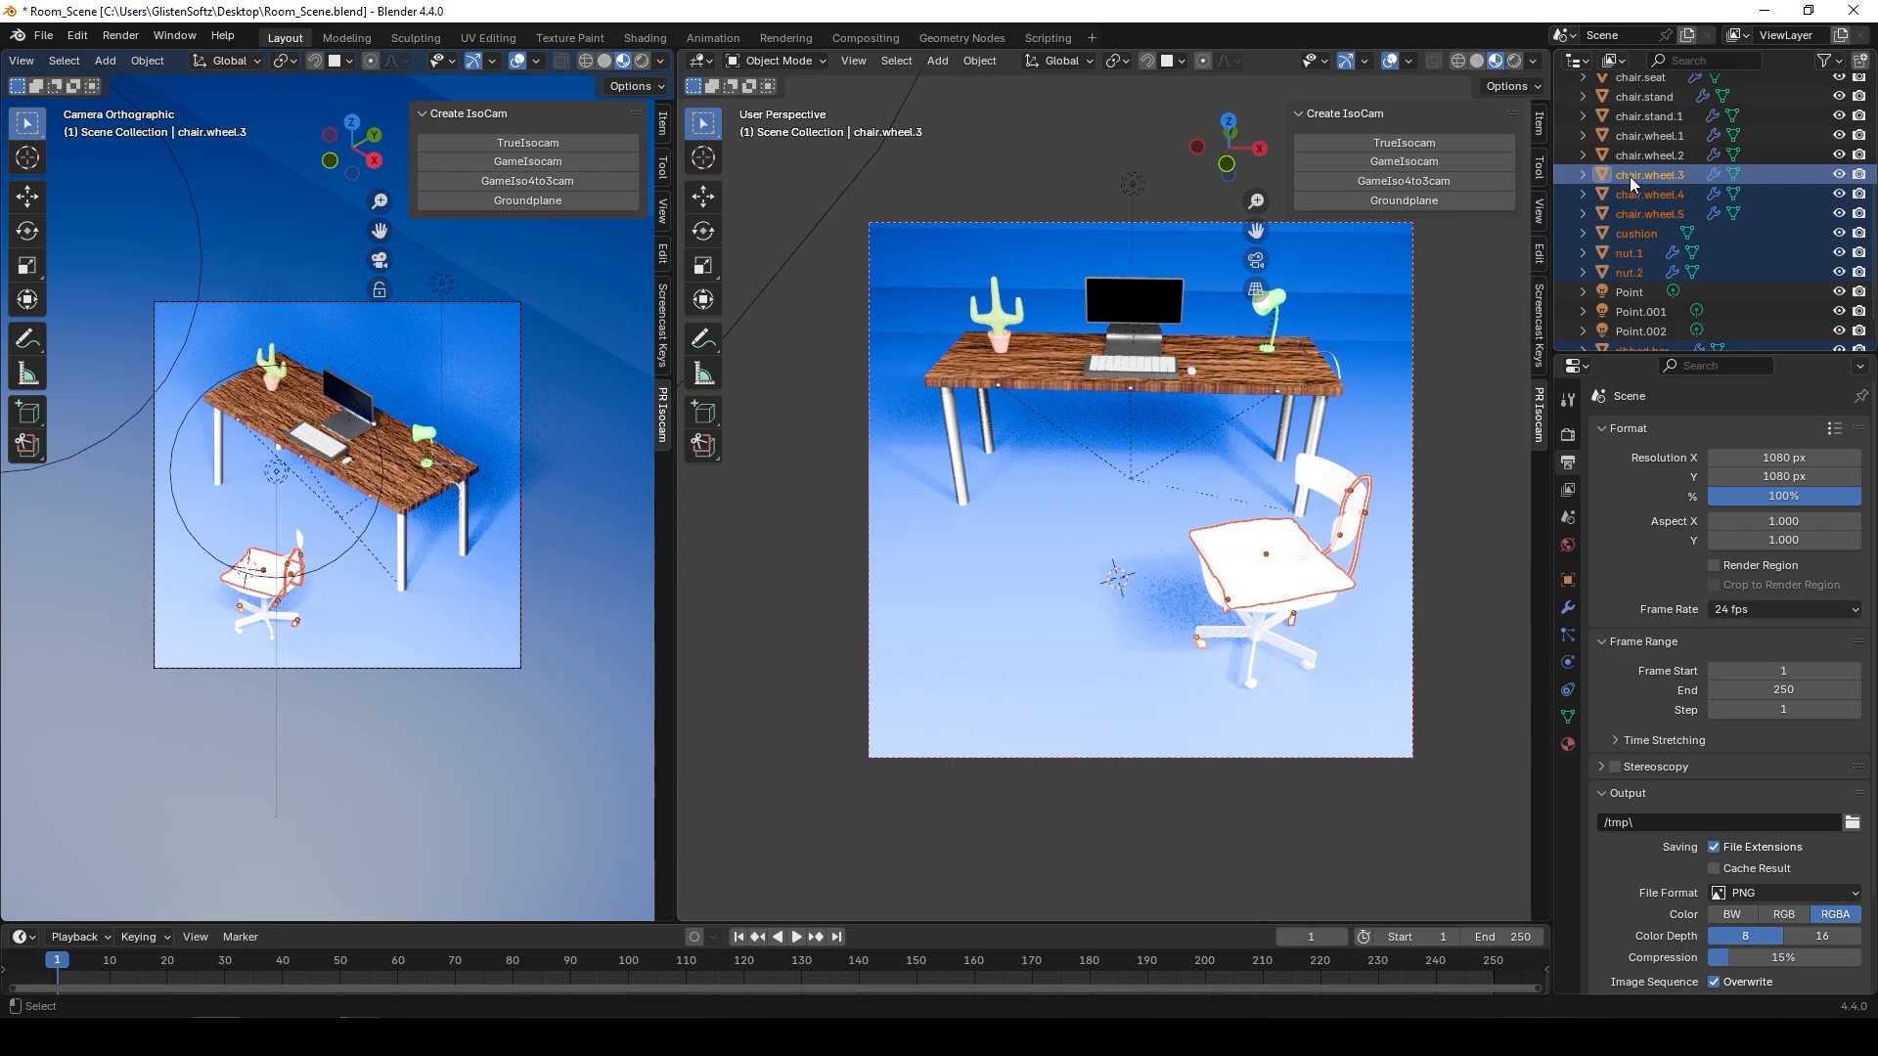
{"action": "scroll", "coordinate": [1624, 198], "scroll_direction": "up", "scroll_amount": 2}
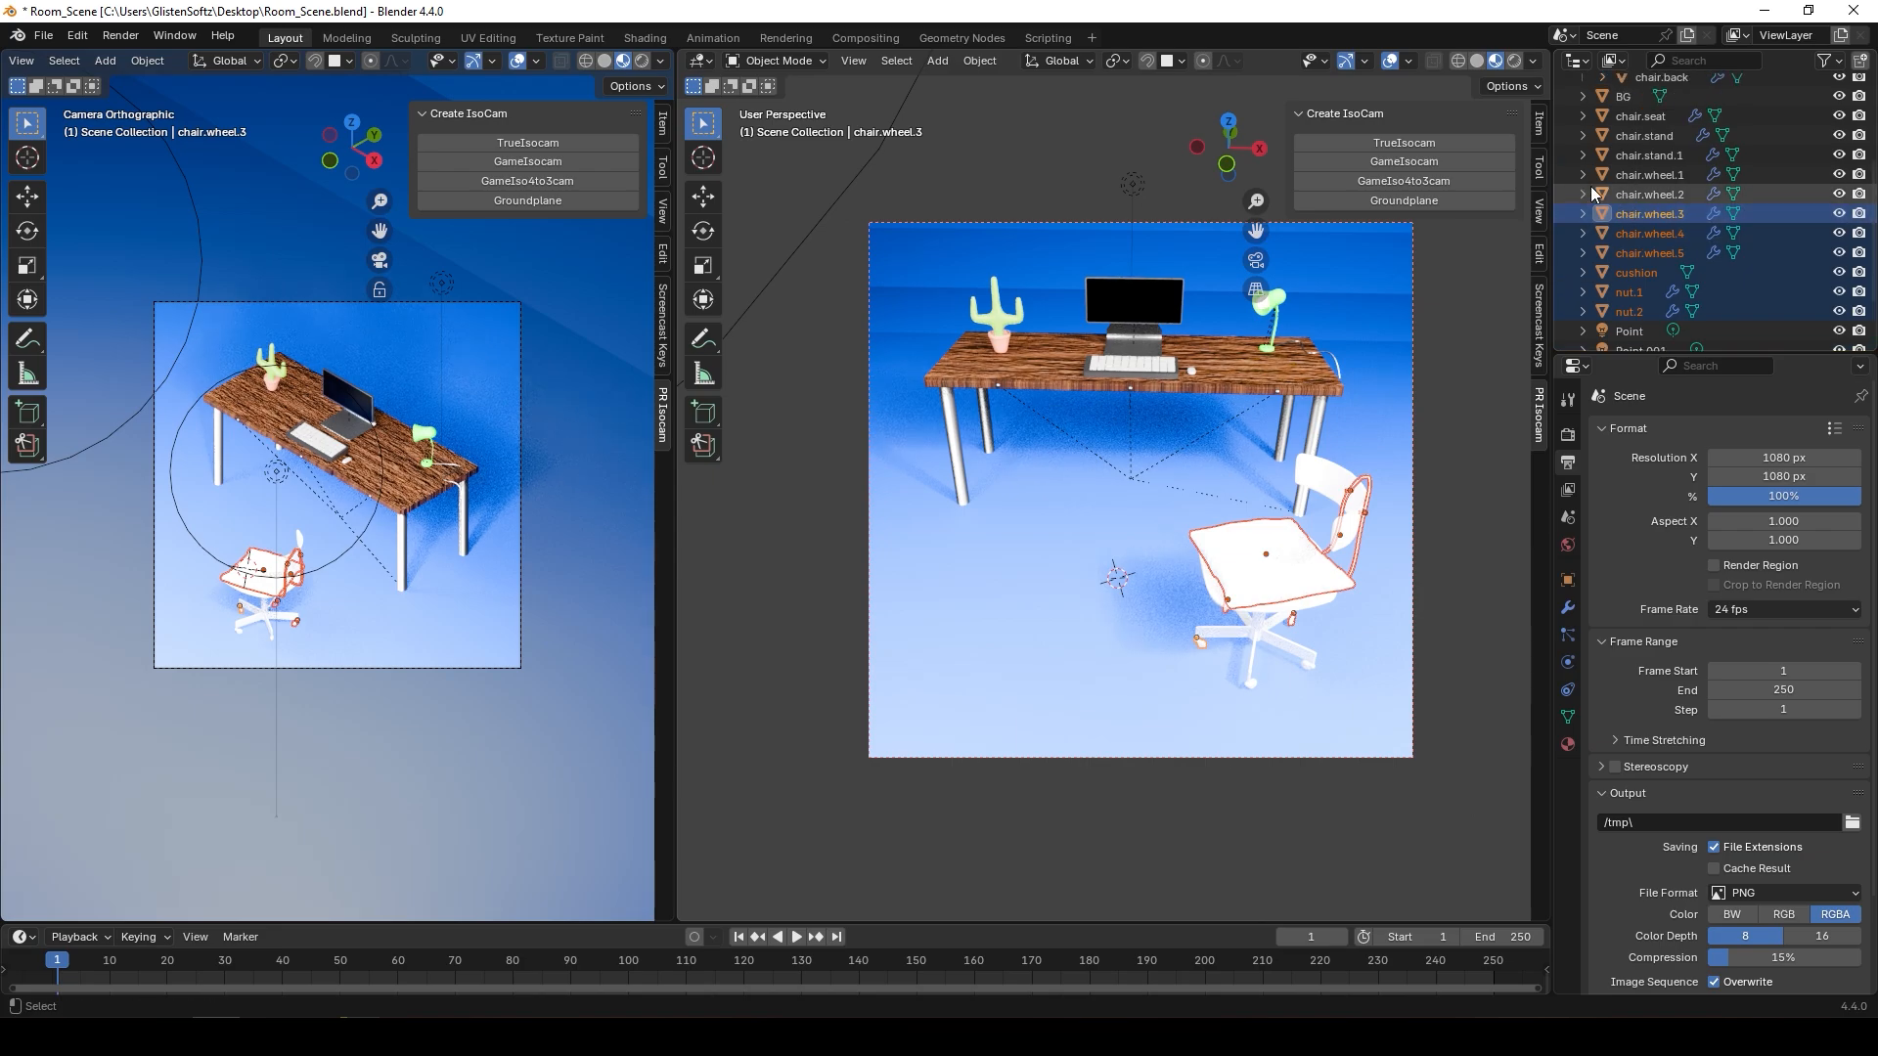
{"action": "left_click", "coordinate": [1637, 193], "text": "ctrl"}
{"action": "left_click", "coordinate": [1635, 174], "text": "ctrl"}
{"action": "left_click", "coordinate": [1635, 155], "text": "ctrl"}
{"action": "left_click", "coordinate": [1628, 135], "text": "ctrl"}
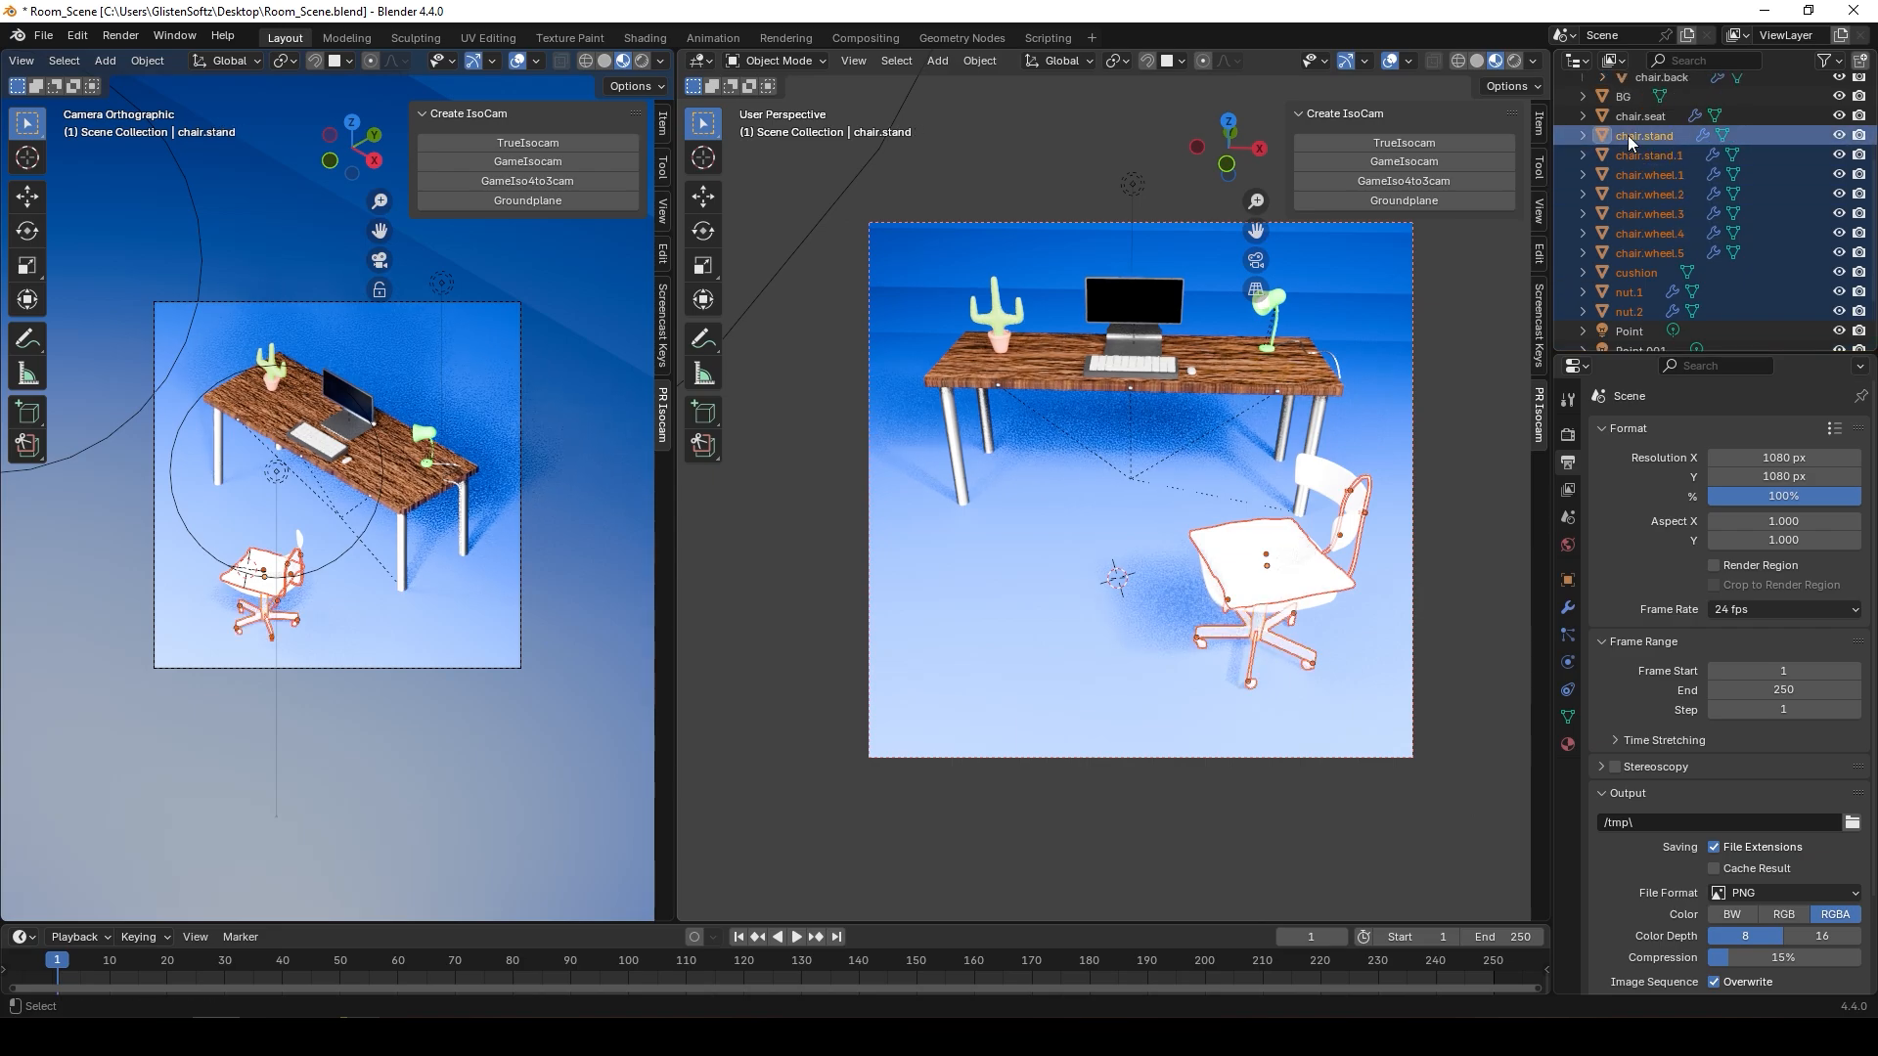
{"action": "left_click", "coordinate": [1624, 117], "text": "ctrl"}
{"action": "scroll", "coordinate": [1621, 174], "scroll_direction": "up", "scroll_amount": 2}
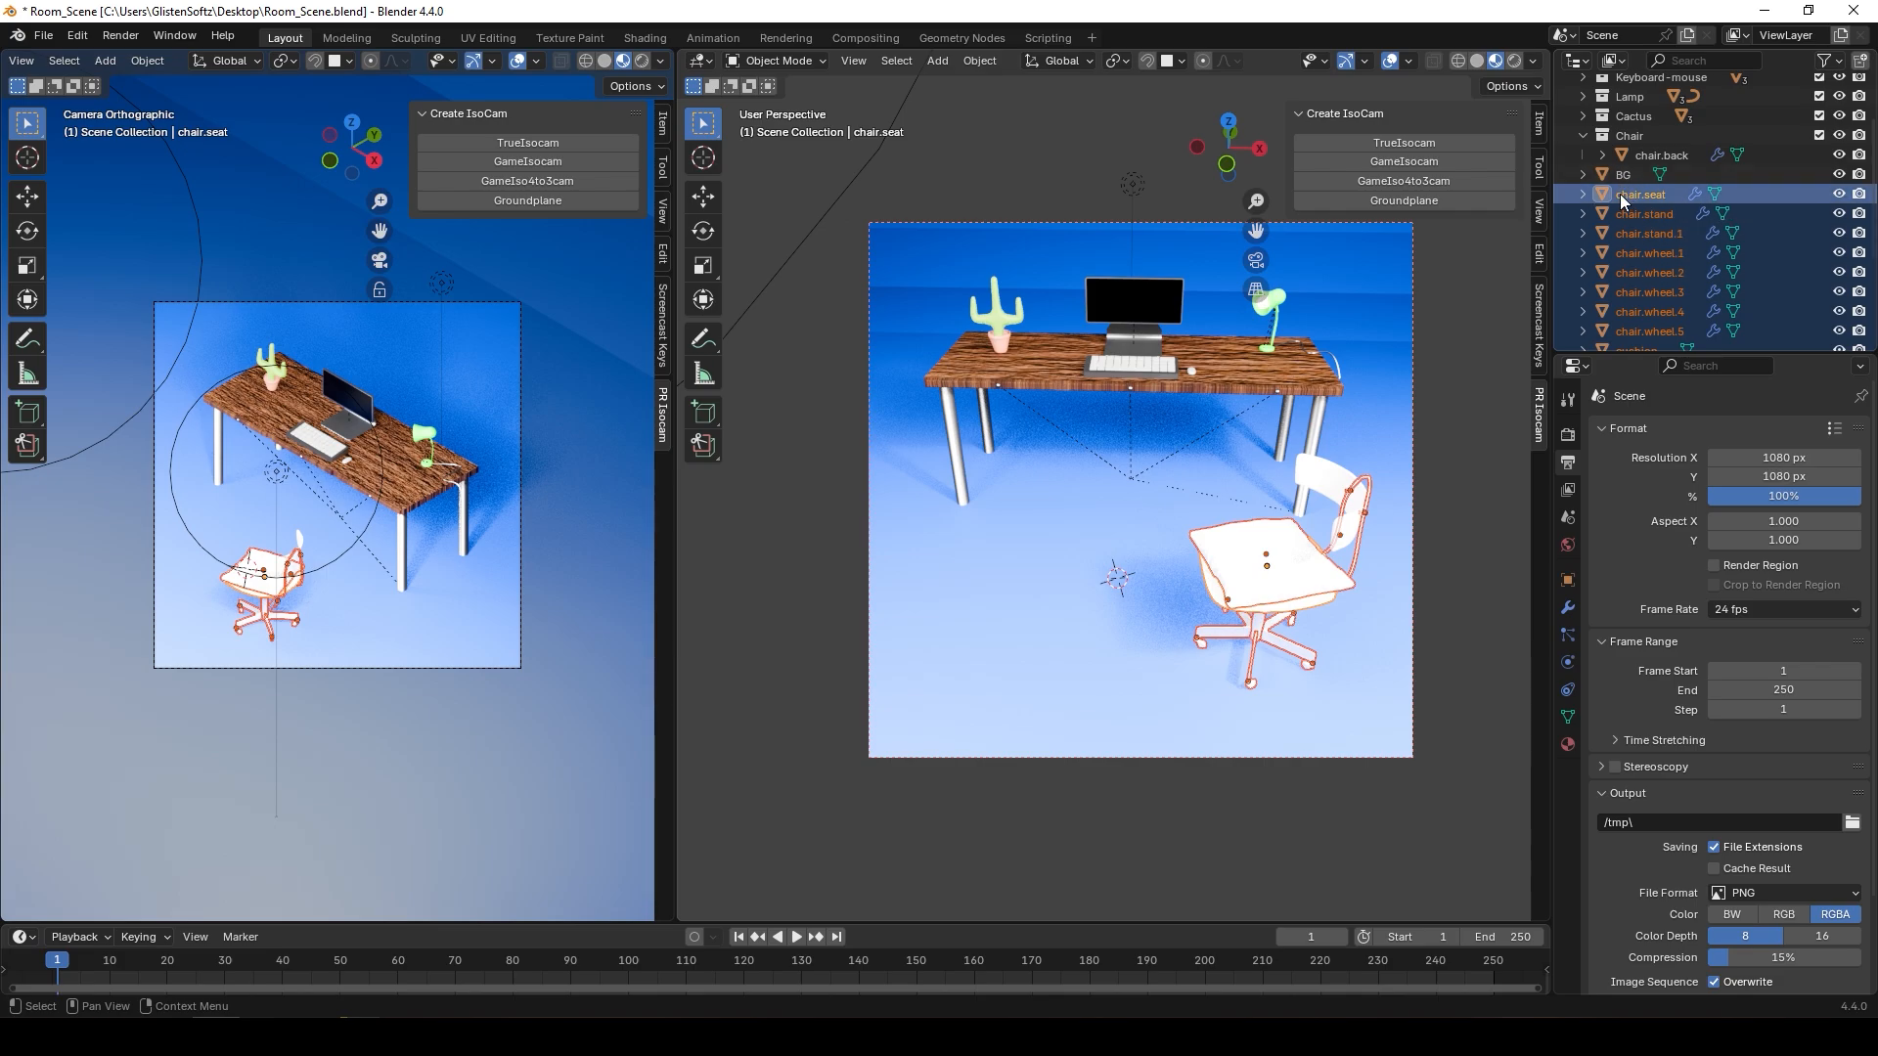
{"action": "left_click_drag", "start_coordinate": [1620, 194], "coordinate": [1642, 153]}
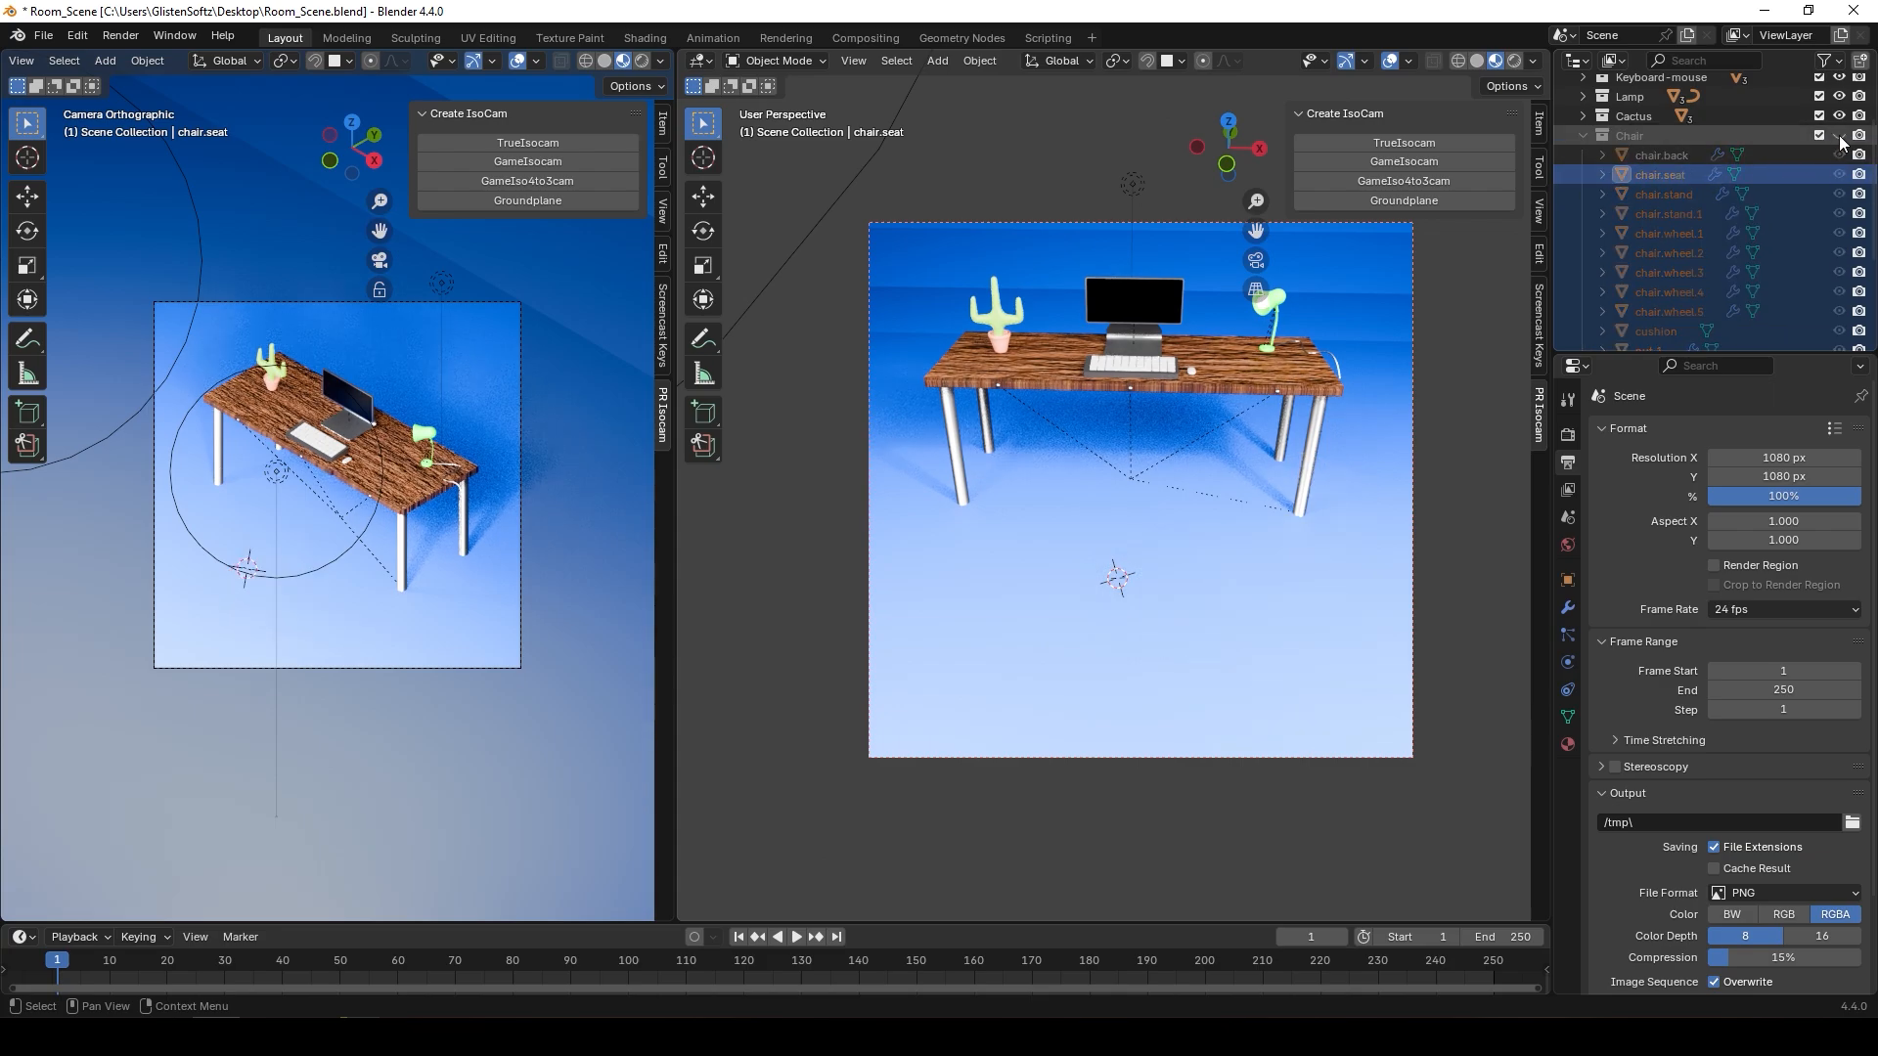
- Select all parts in the Chair collection, from ribbed.bar to chair.back
{"action": "scroll", "coordinate": [1291, 523], "scroll_direction": "down", "scroll_amount": 4}
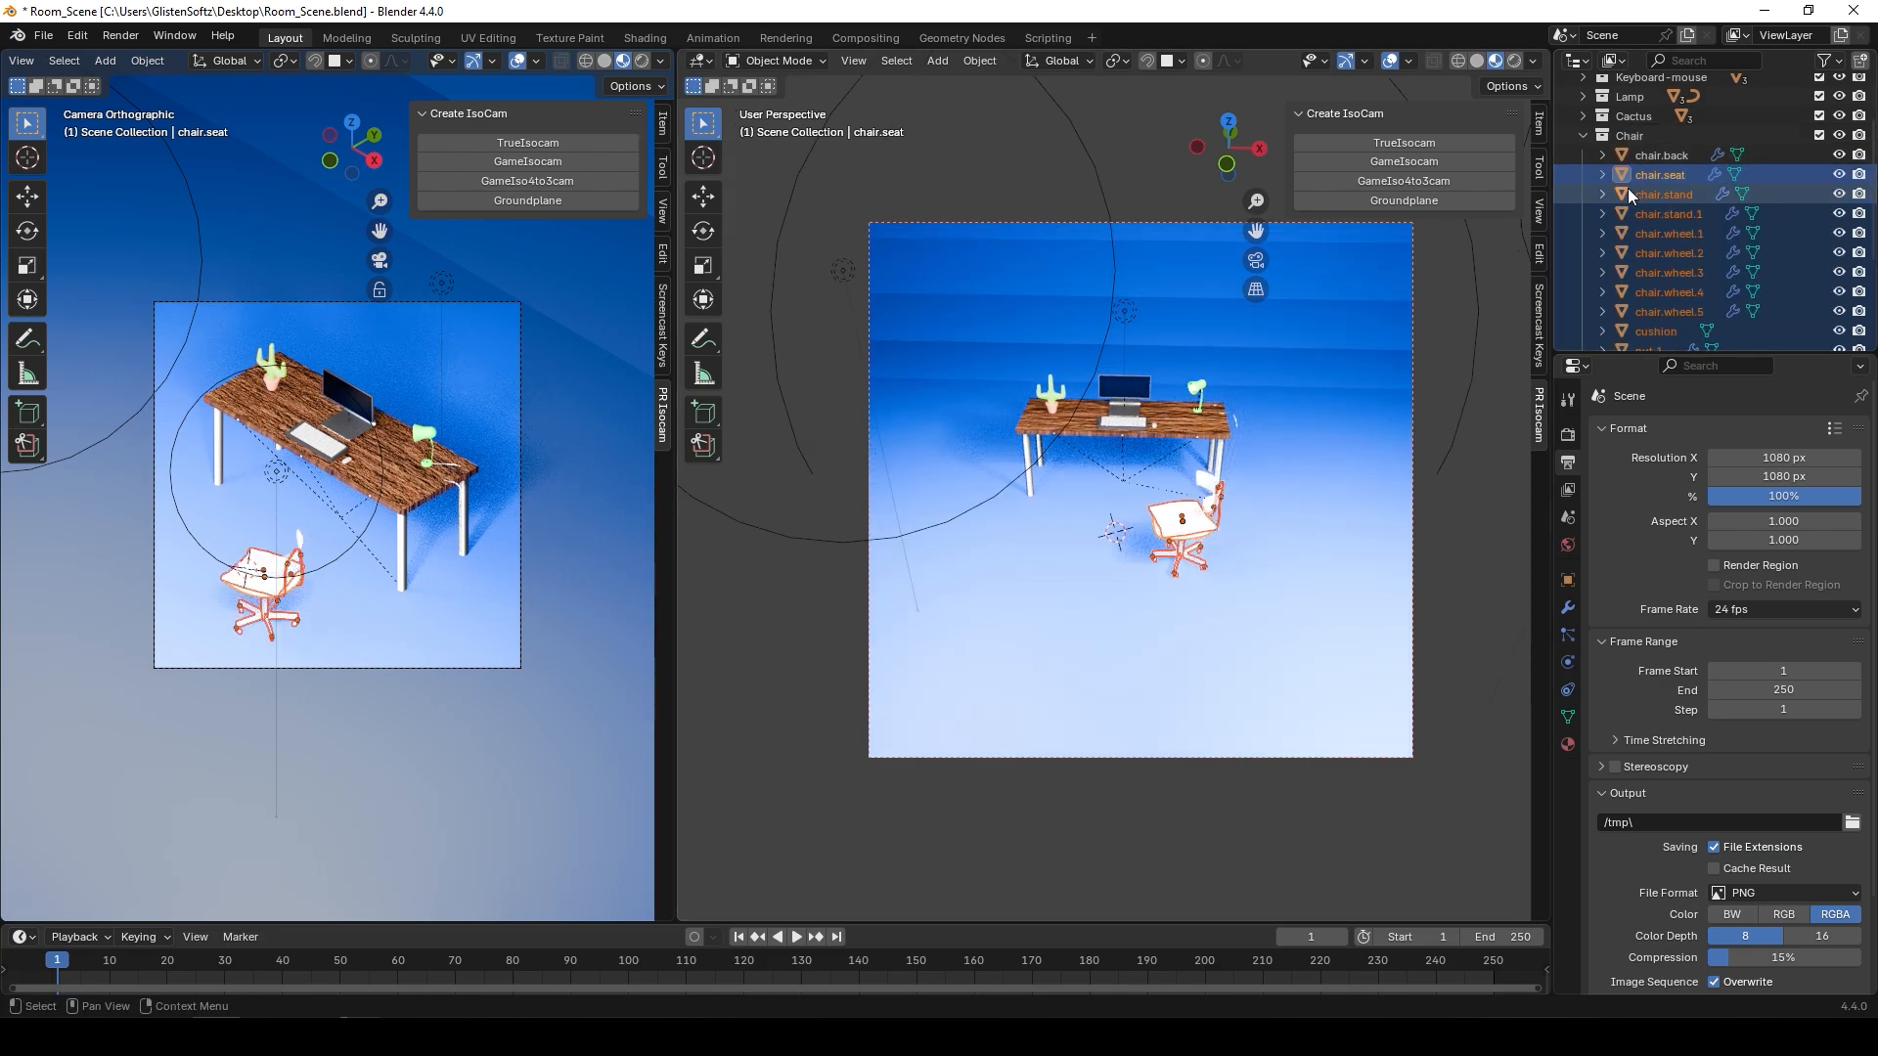
{"action": "left_click", "coordinate": [1651, 155]}
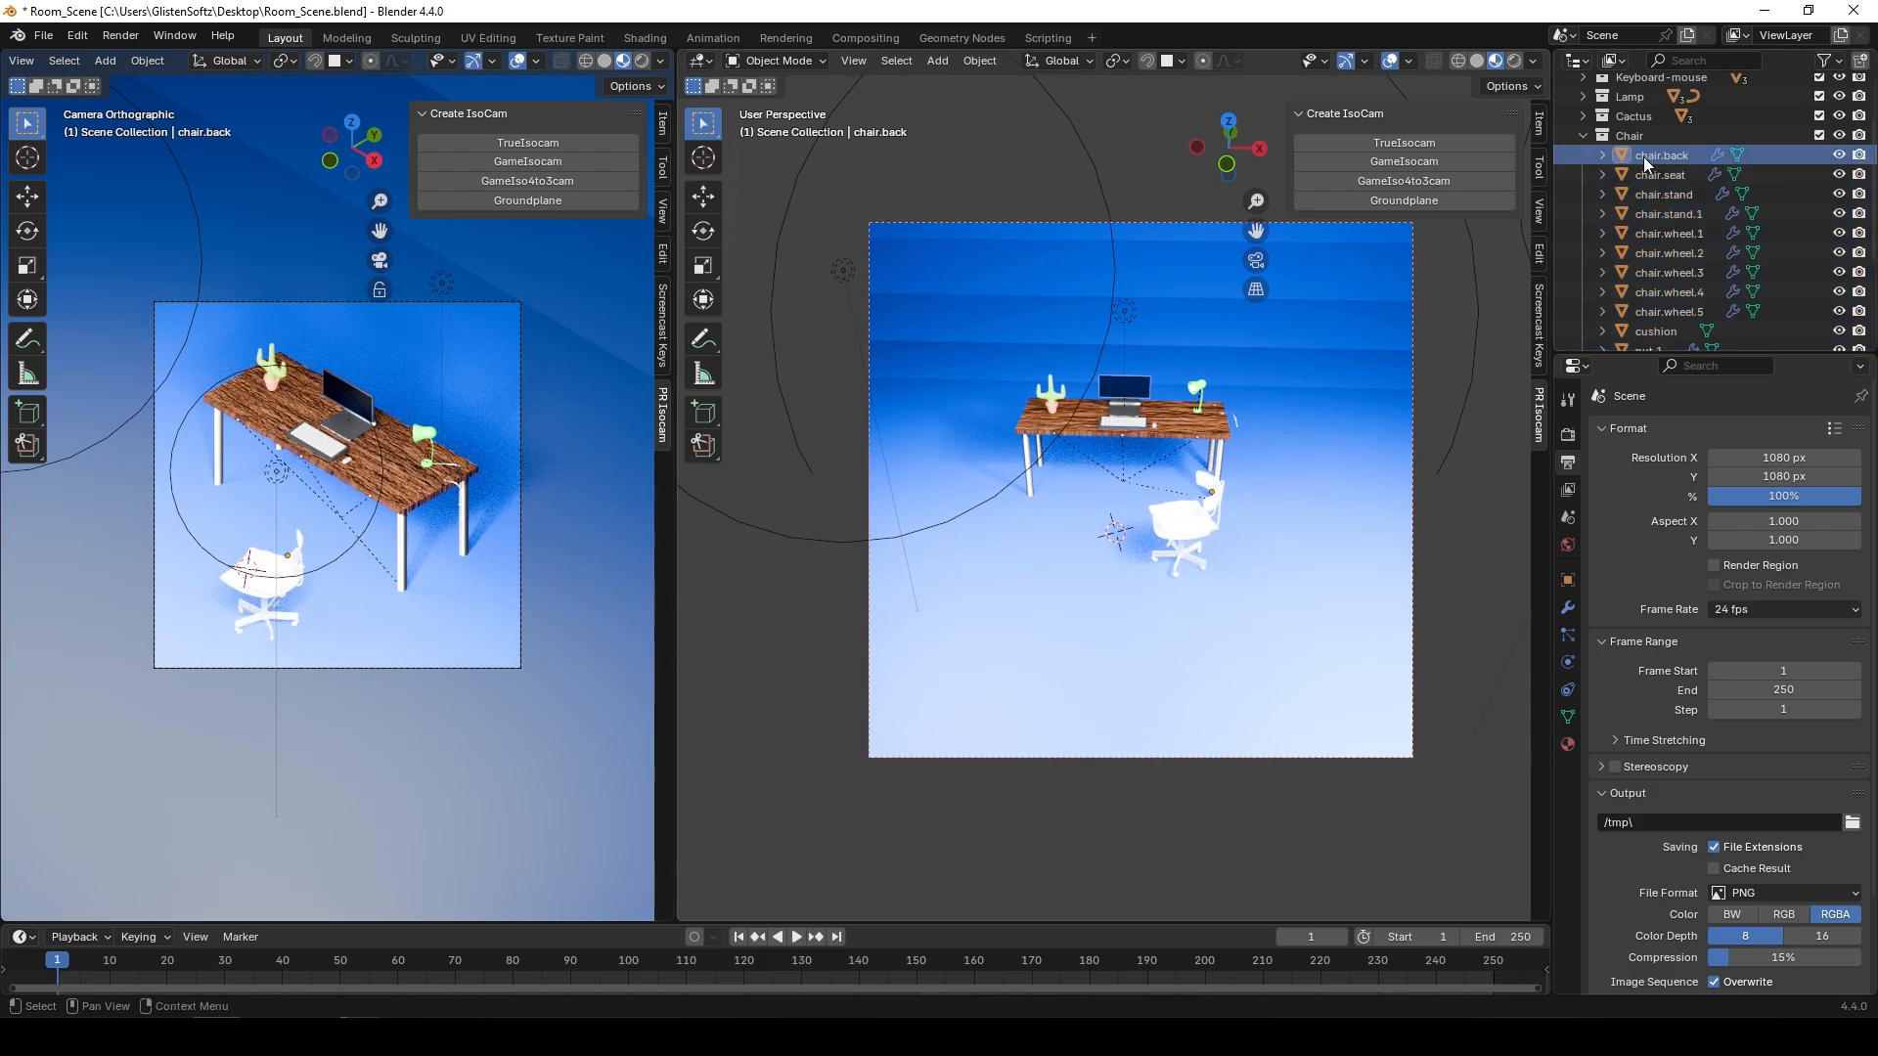
{"action": "scroll", "coordinate": [1621, 269], "scroll_direction": "down", "scroll_amount": 4}
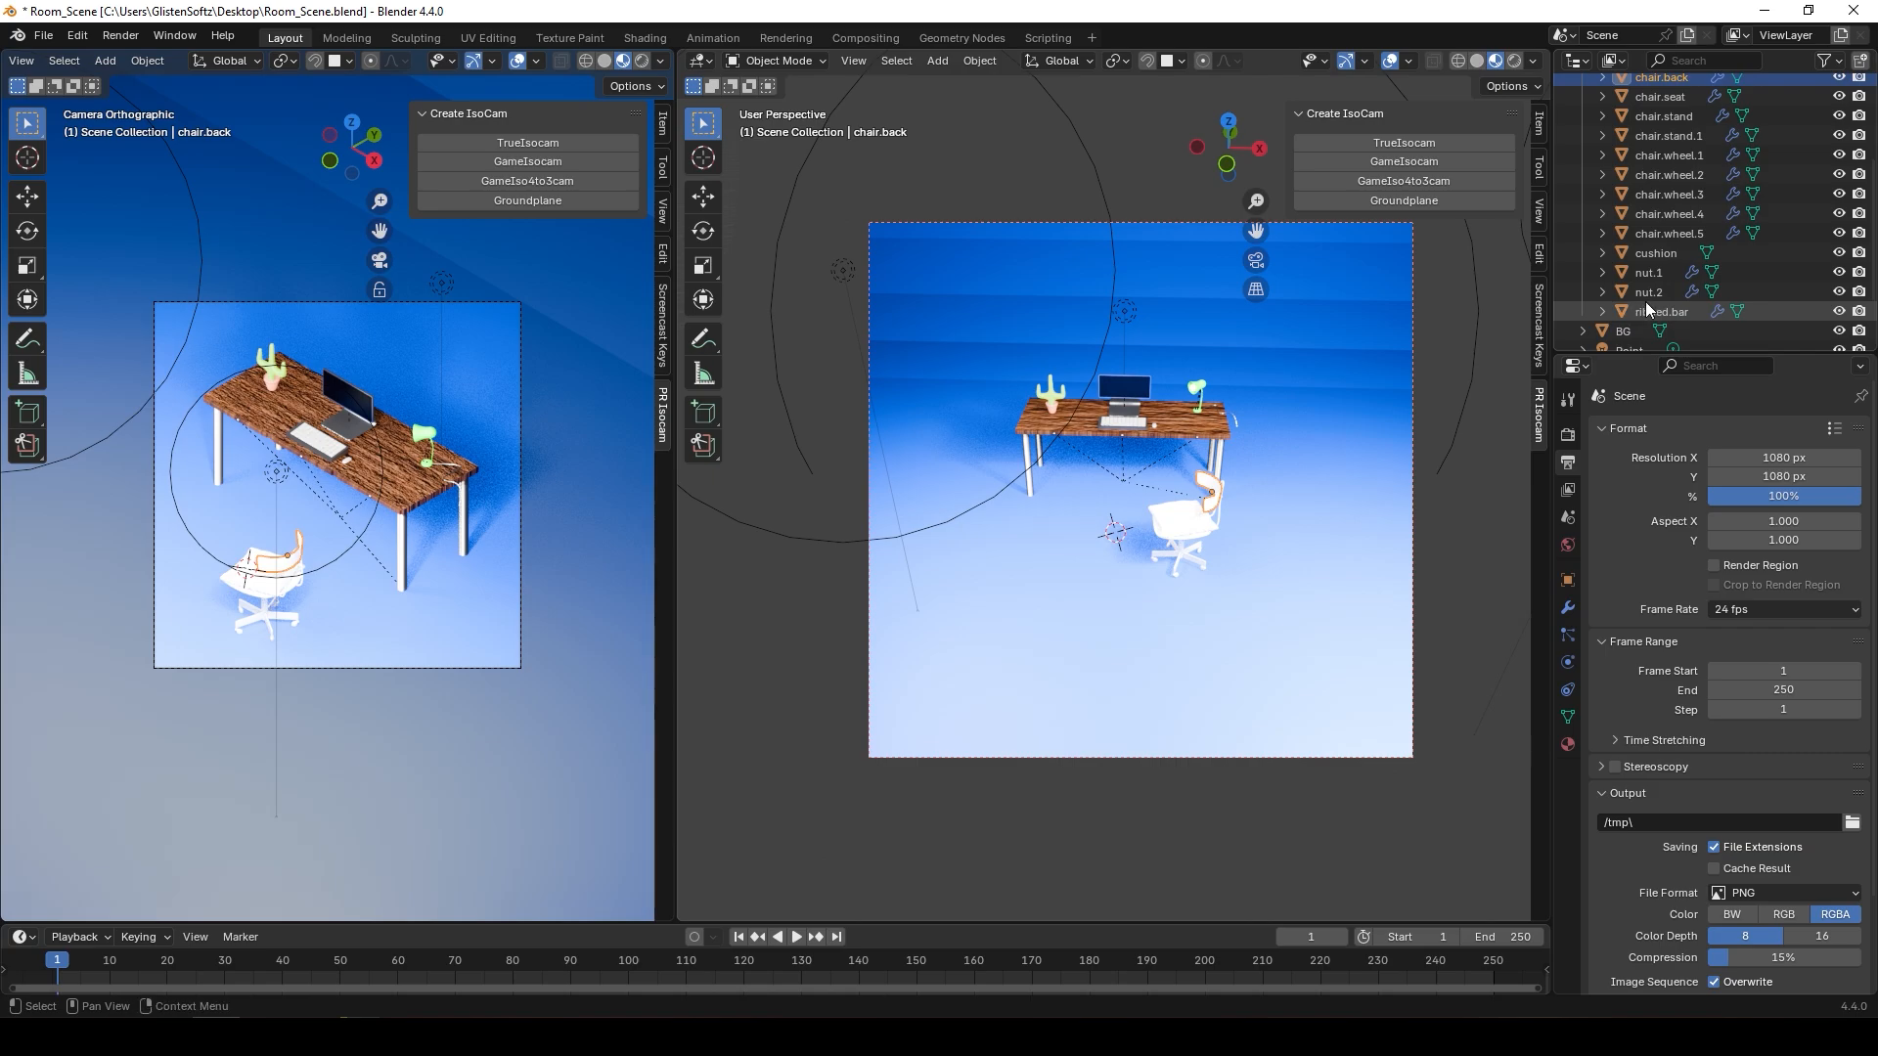
{"action": "left_click", "coordinate": [1648, 307]}
{"action": "scroll", "coordinate": [1647, 293], "scroll_direction": "up", "scroll_amount": 3}
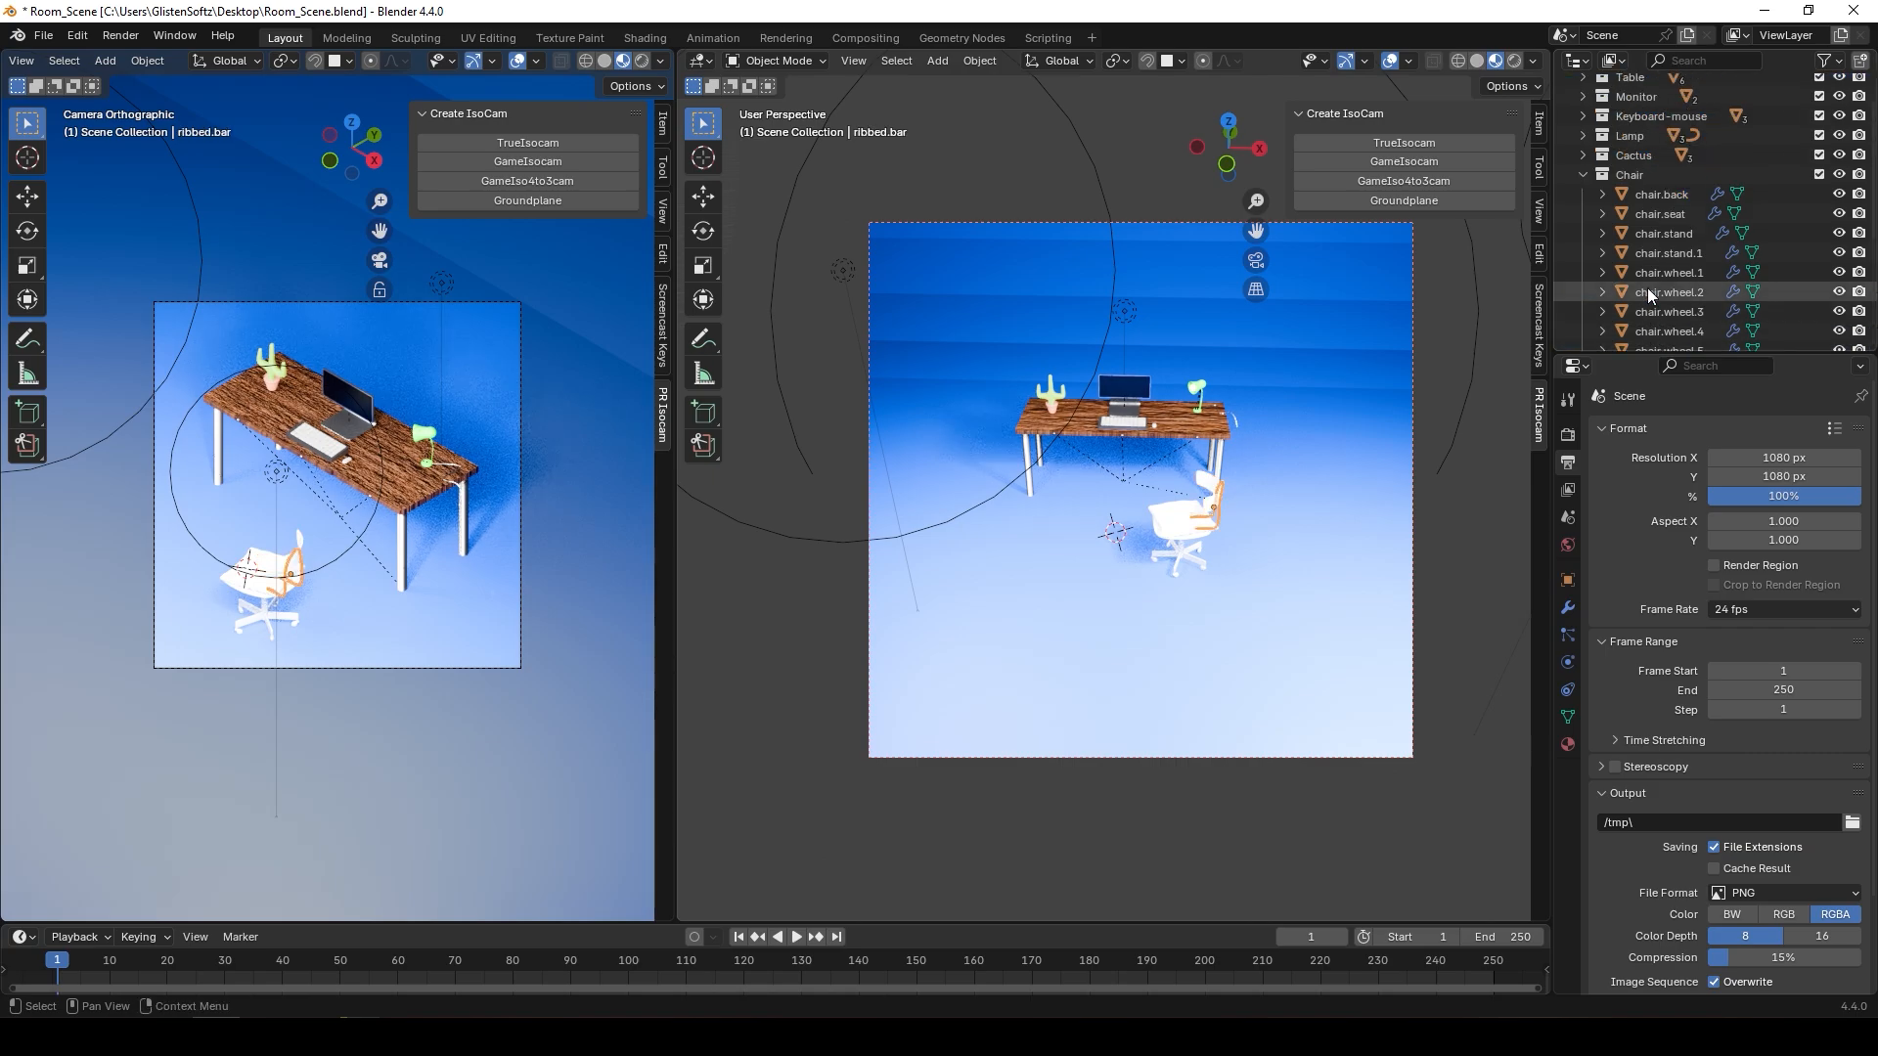
{"action": "left_click", "coordinate": [1649, 202], "text": "shift"}
{"action": "scroll", "coordinate": [1185, 536], "scroll_direction": "up", "scroll_amount": 5}
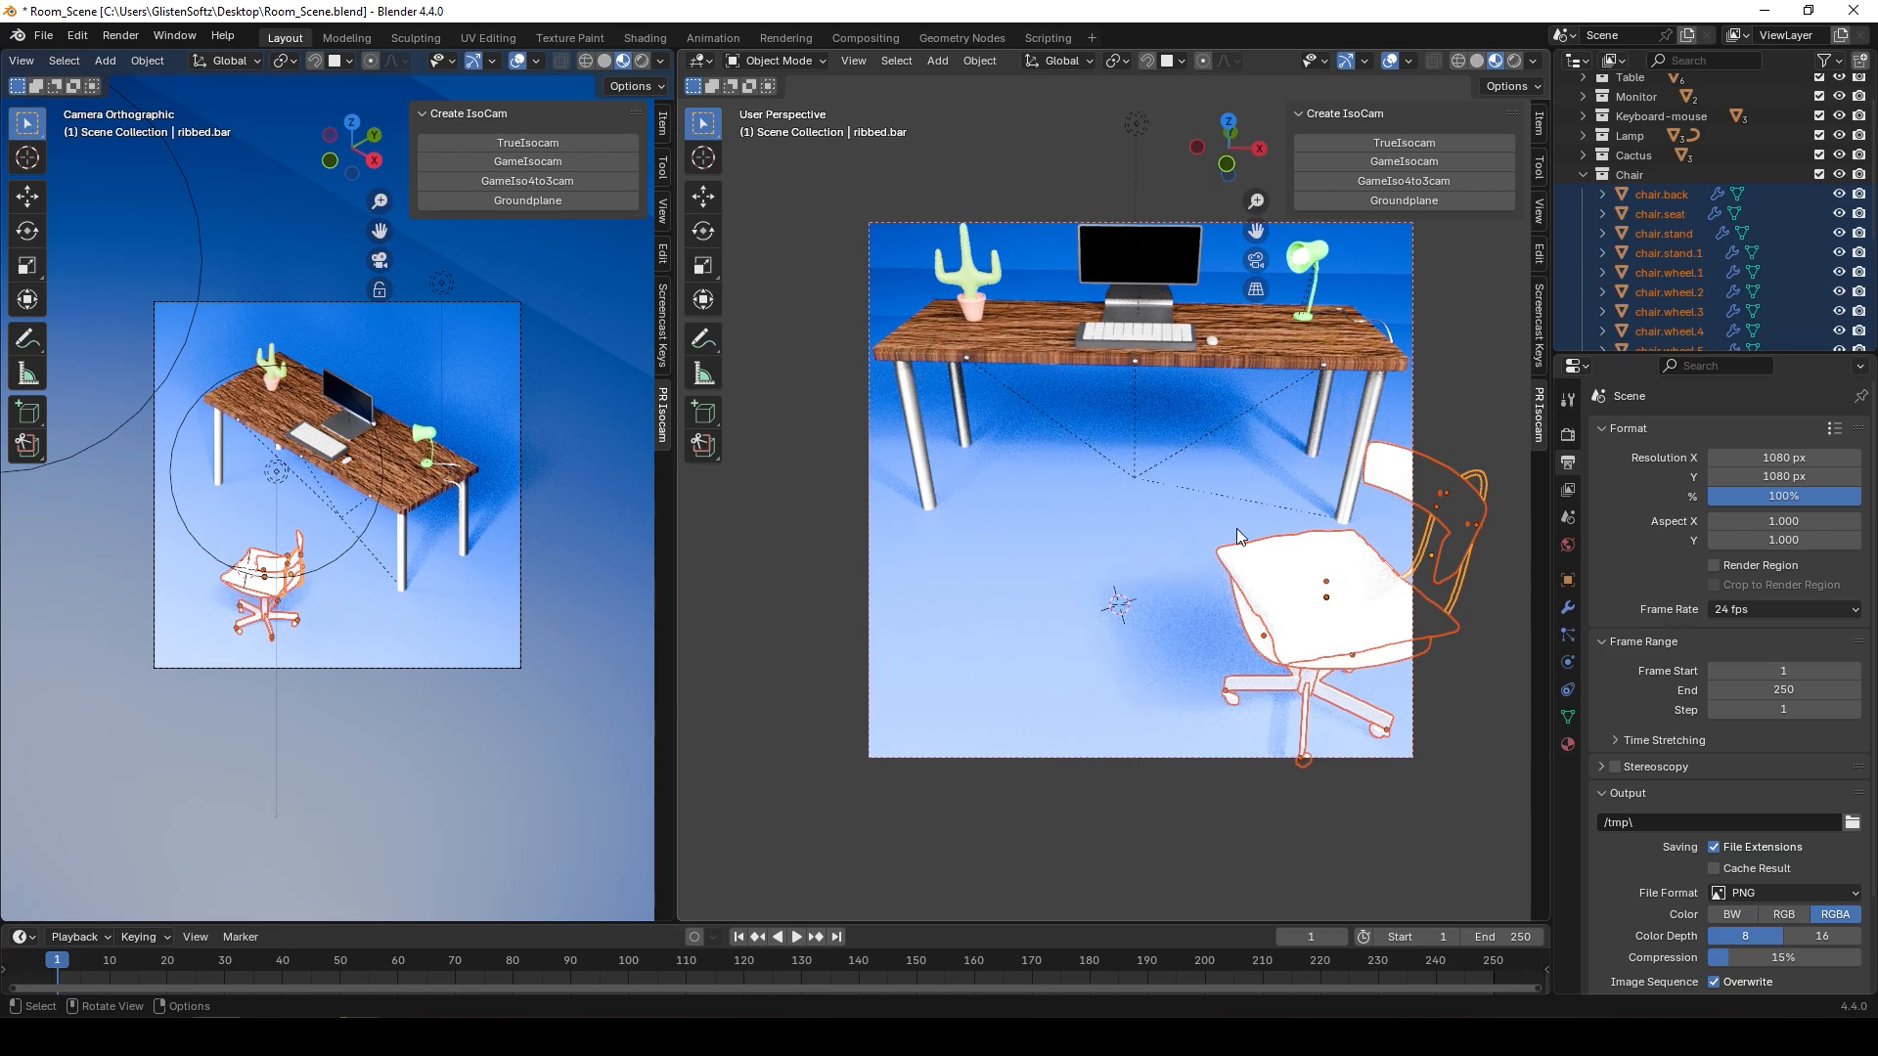
{"action": "scroll", "coordinate": [1230, 528], "scroll_direction": "down", "scroll_amount": 2}
{"action": "middle_click_drag", "start_coordinate": [1219, 523], "coordinate": [1136, 561]}
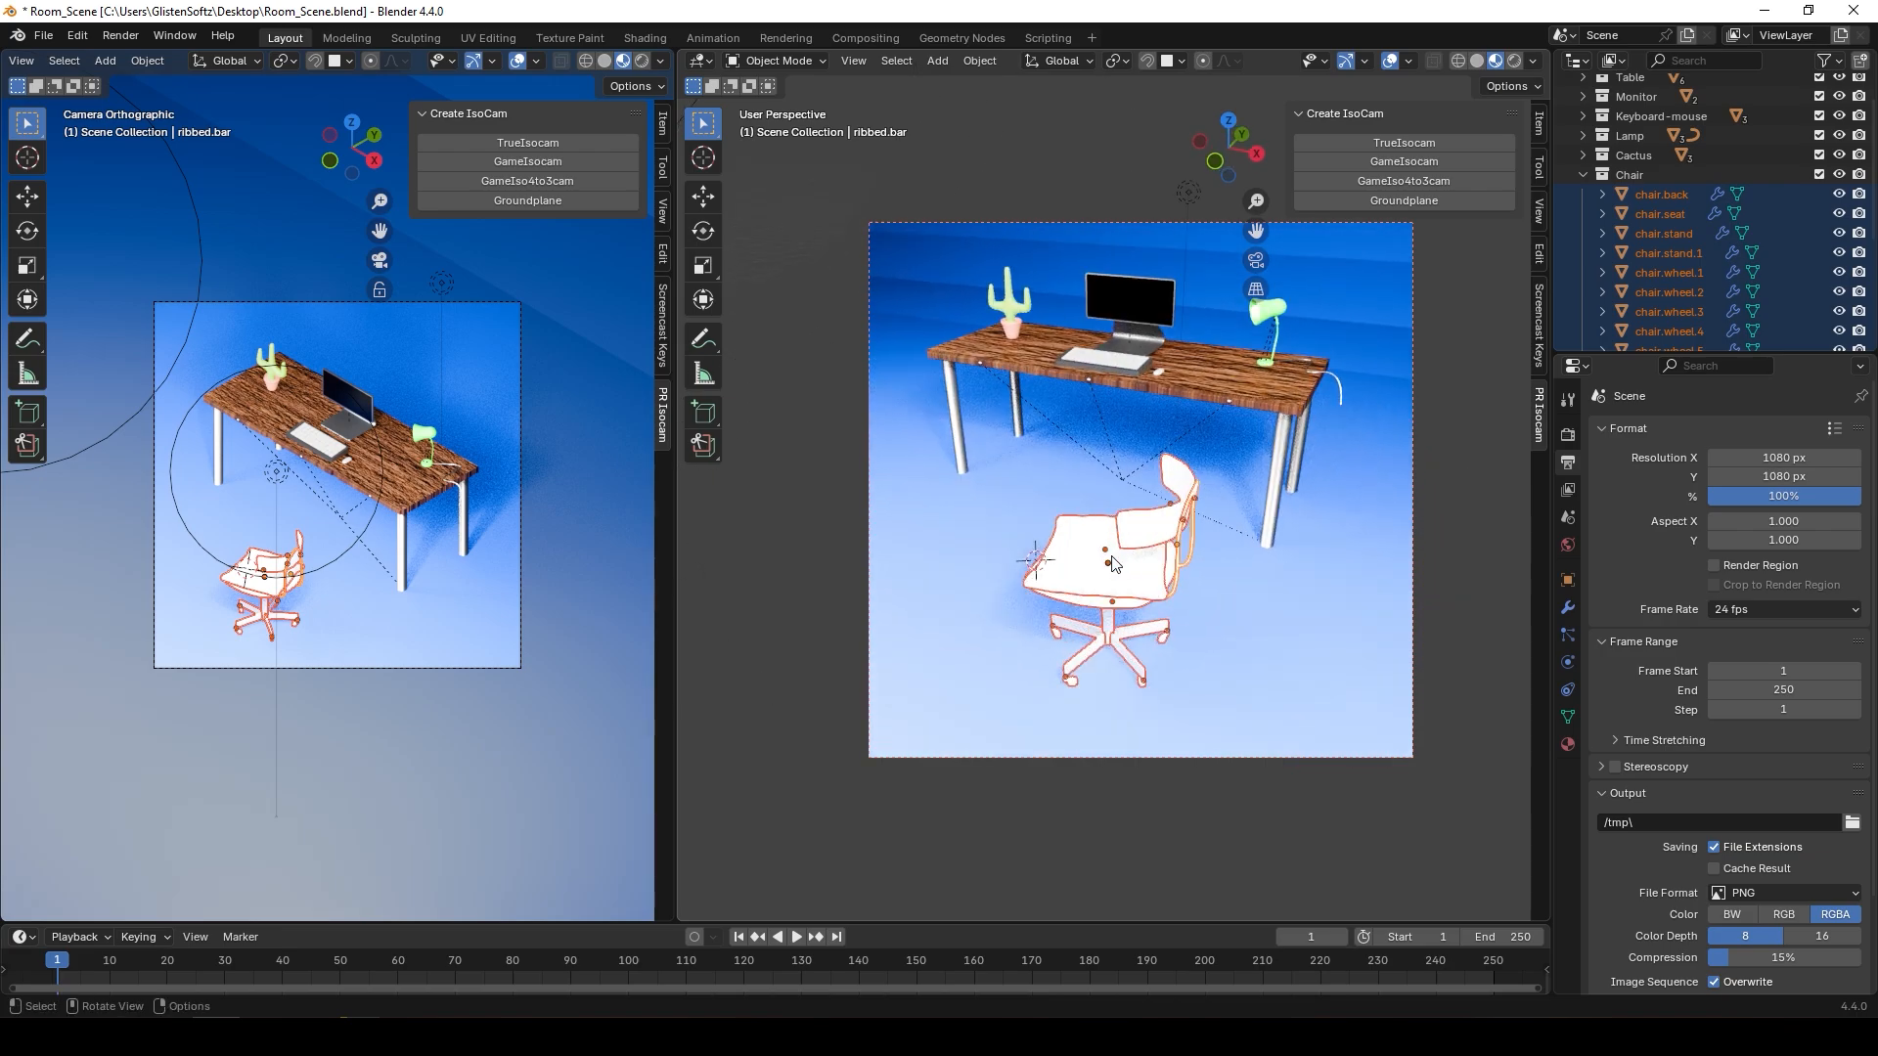
{"action": "key", "text": "r"}
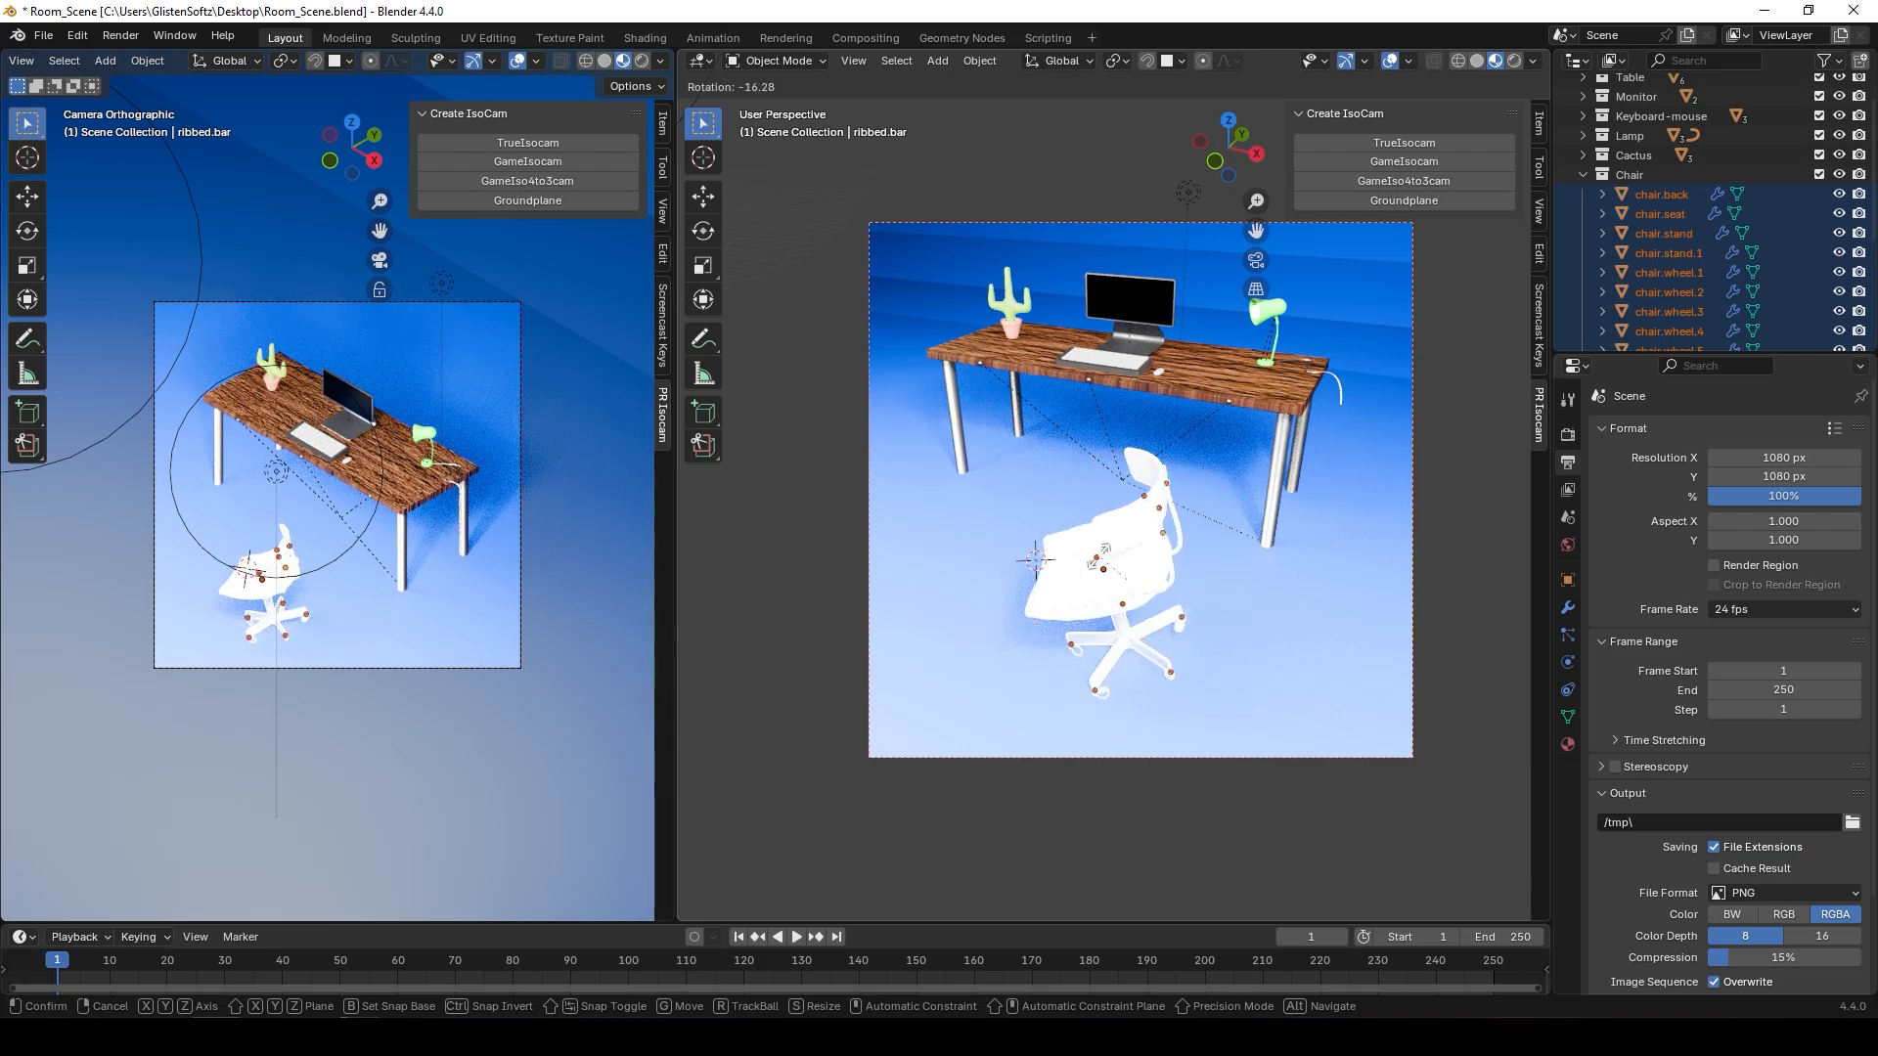
{"action": "key", "text": "y"}
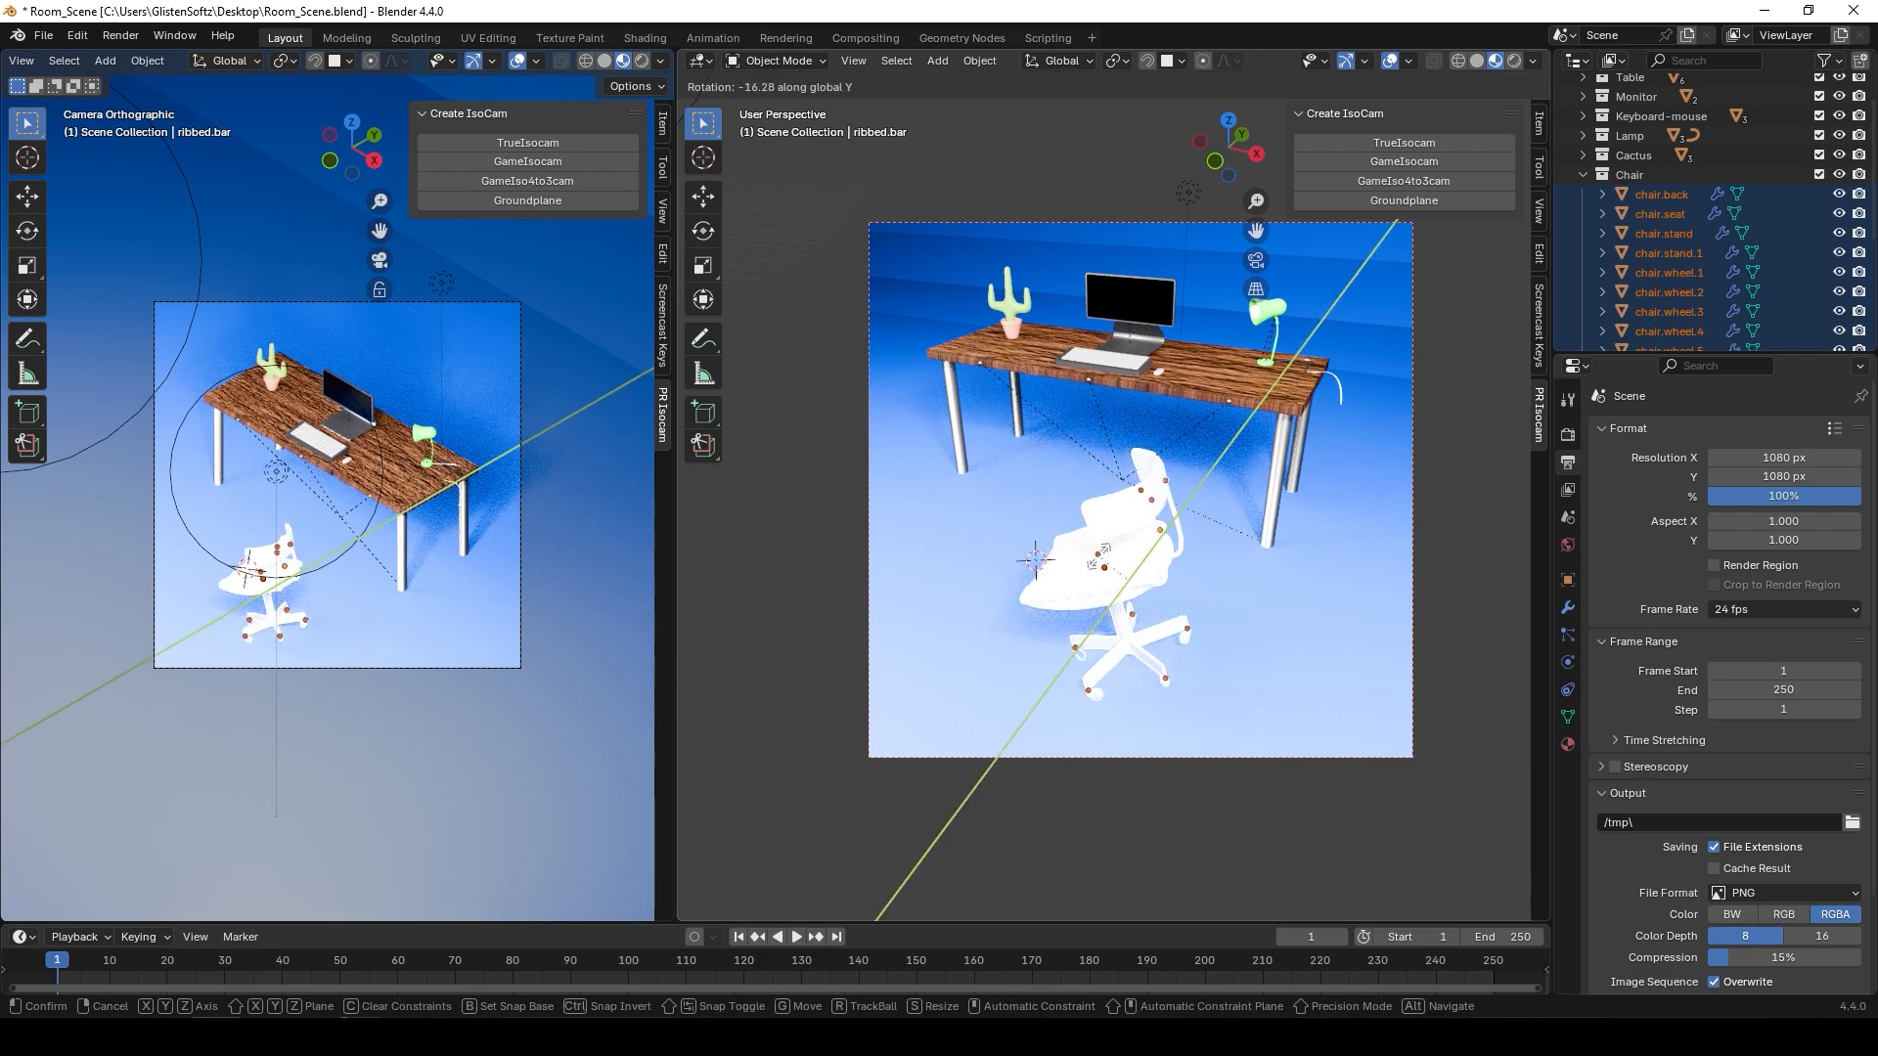
{"action": "key", "text": "z"}
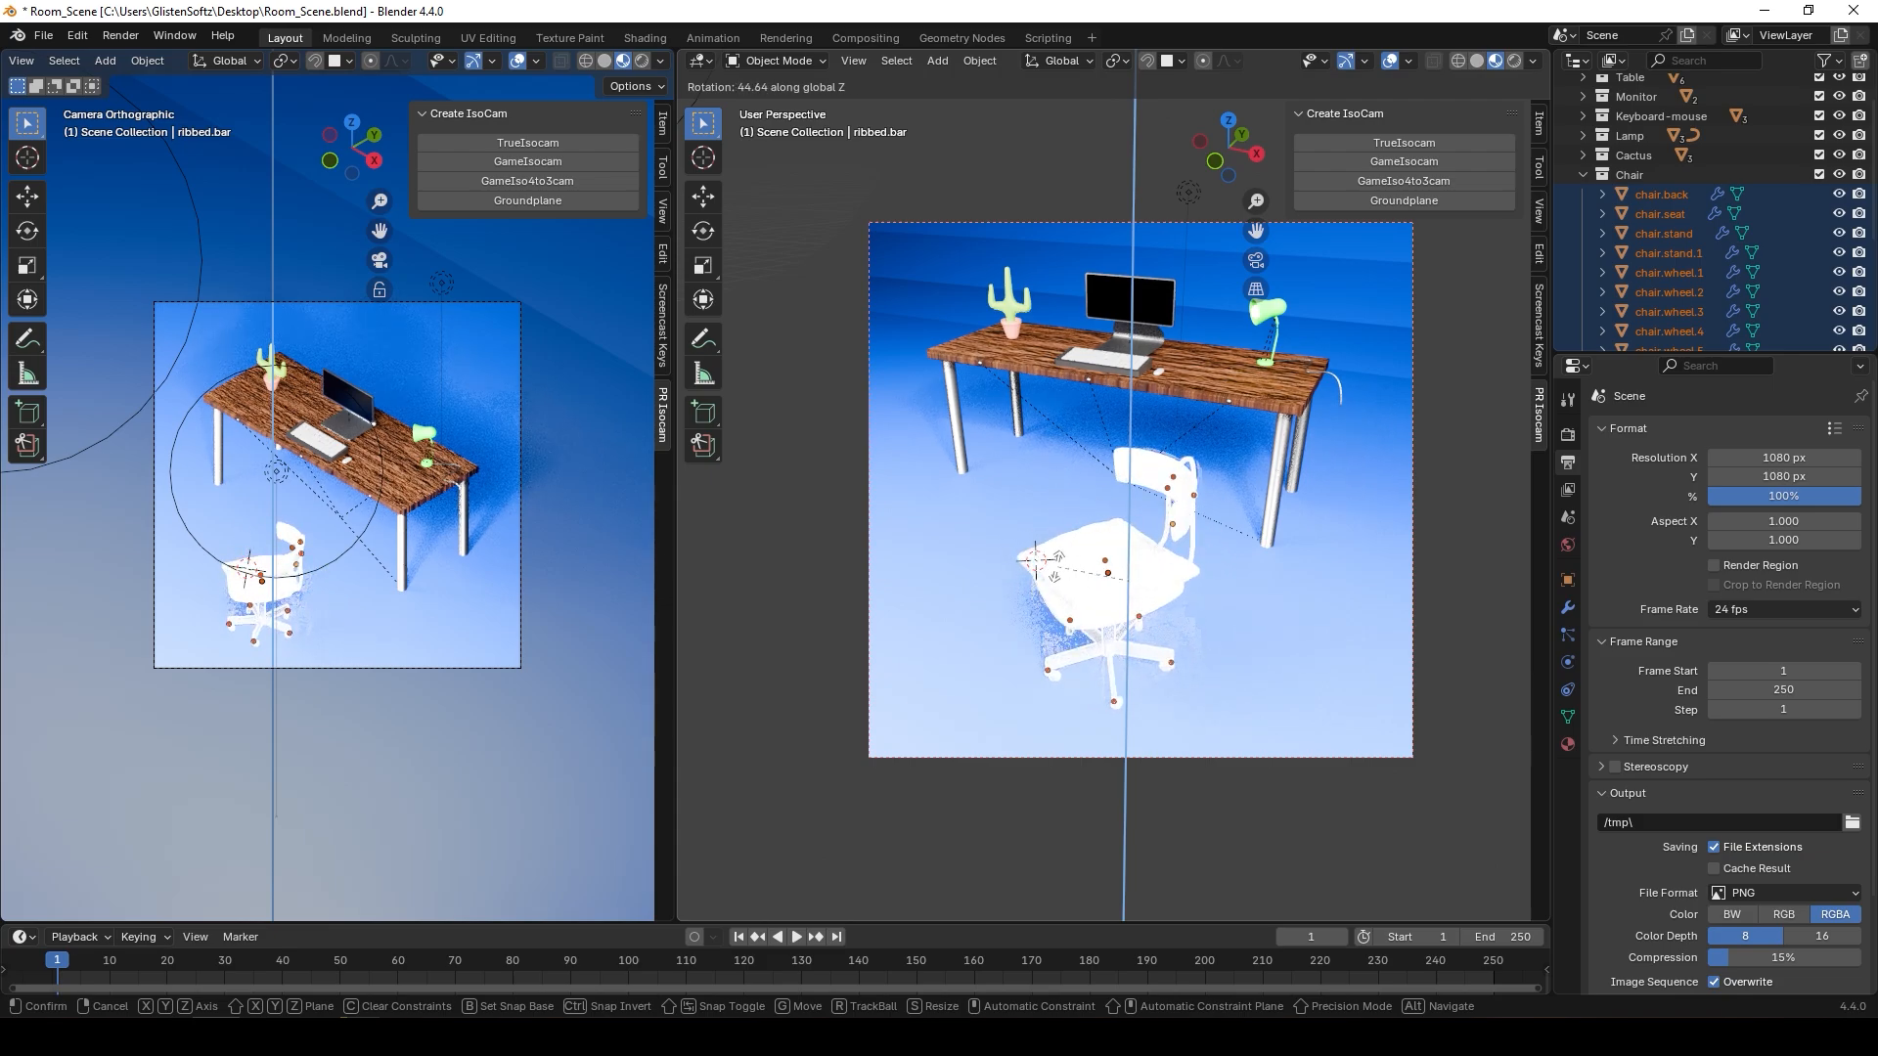
{"action": "left_click", "coordinate": [1054, 565]}
- Rotate the selected chair about -93.6° around the global Z axis so it faces the desk
{"action": "middle_click_drag", "start_coordinate": [1054, 565], "coordinate": [1054, 494]}
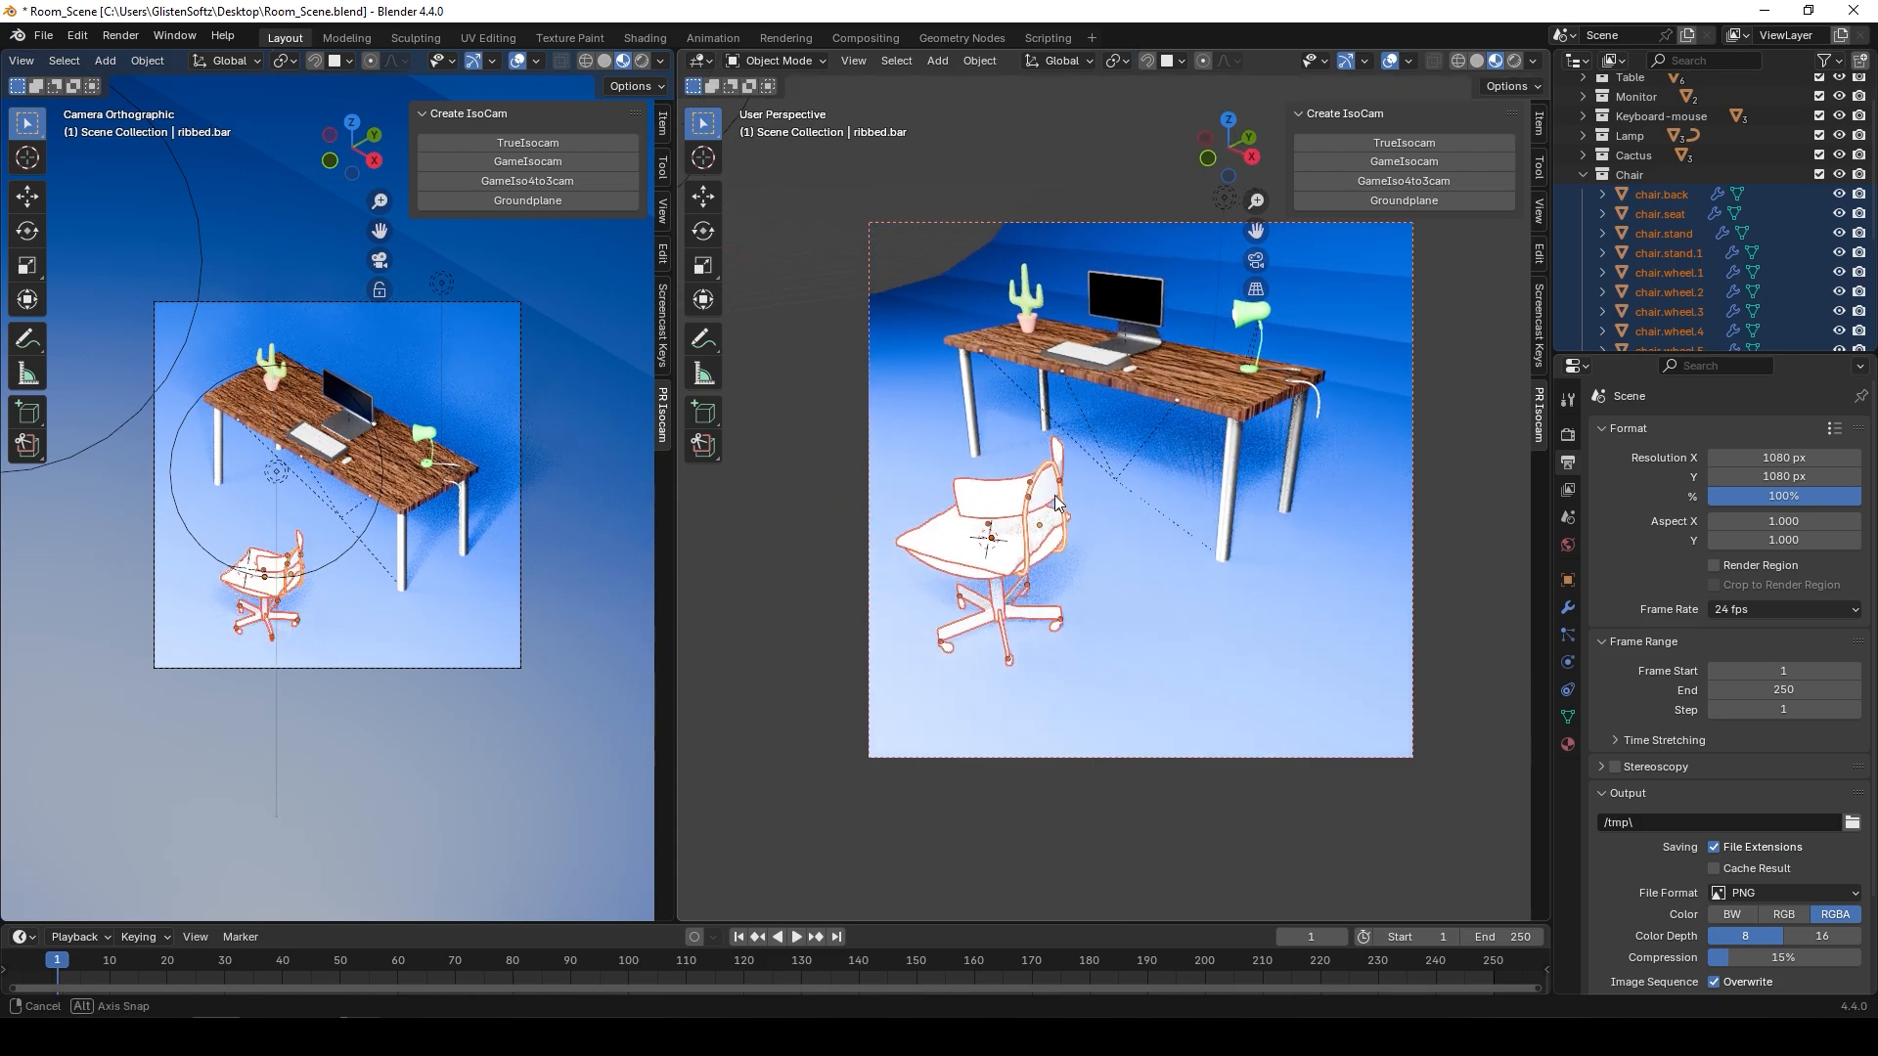
{"action": "left_click", "coordinate": [705, 235]}
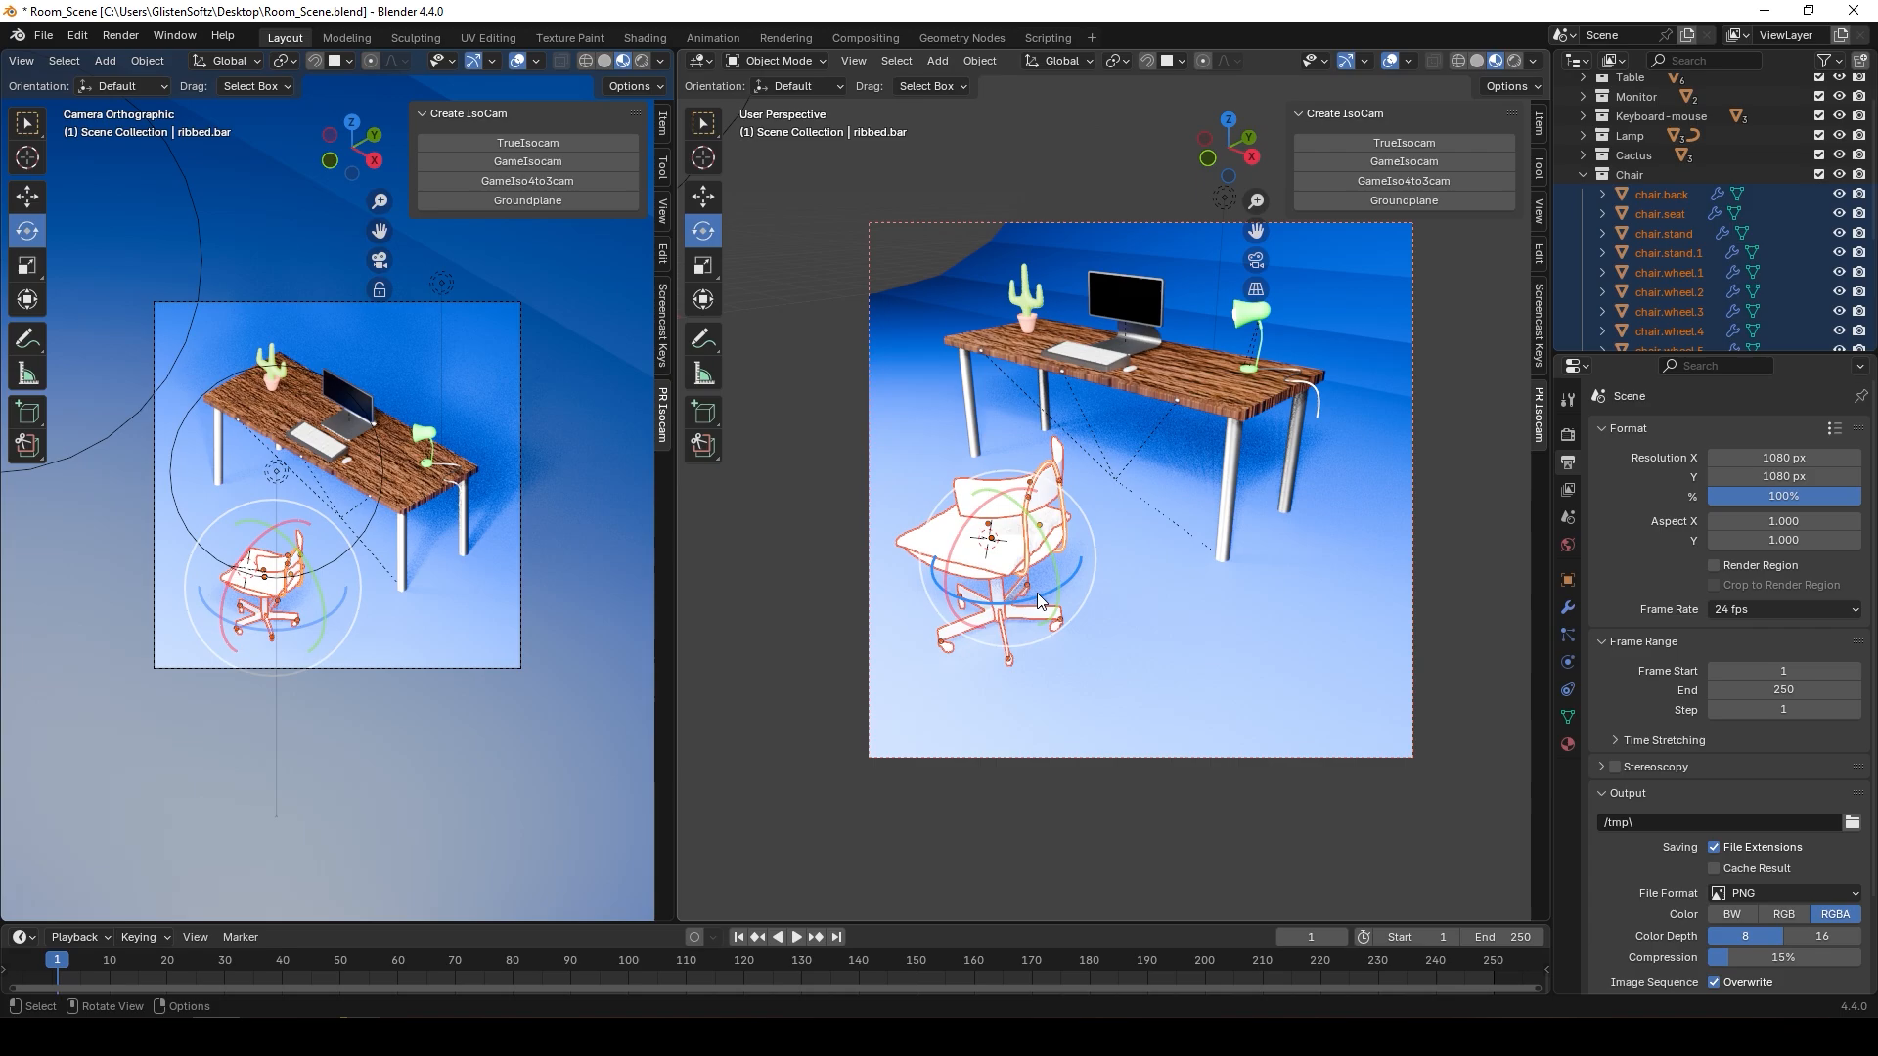
{"action": "left_click_drag", "start_coordinate": [1036, 600], "coordinate": [953, 583]}
- Move the chair about 0.84 m along Y toward the desk and about -0.82 m along X to centre it
{"action": "mouse_move", "coordinate": [1047, 599]}
{"action": "middle_mouse_down"}
{"action": "mouse_move", "coordinate": [1080, 595]}
{"action": "mouse_move", "coordinate": [1049, 587]}
{"action": "middle_mouse_up"}
{"action": "left_click", "coordinate": [703, 196]}
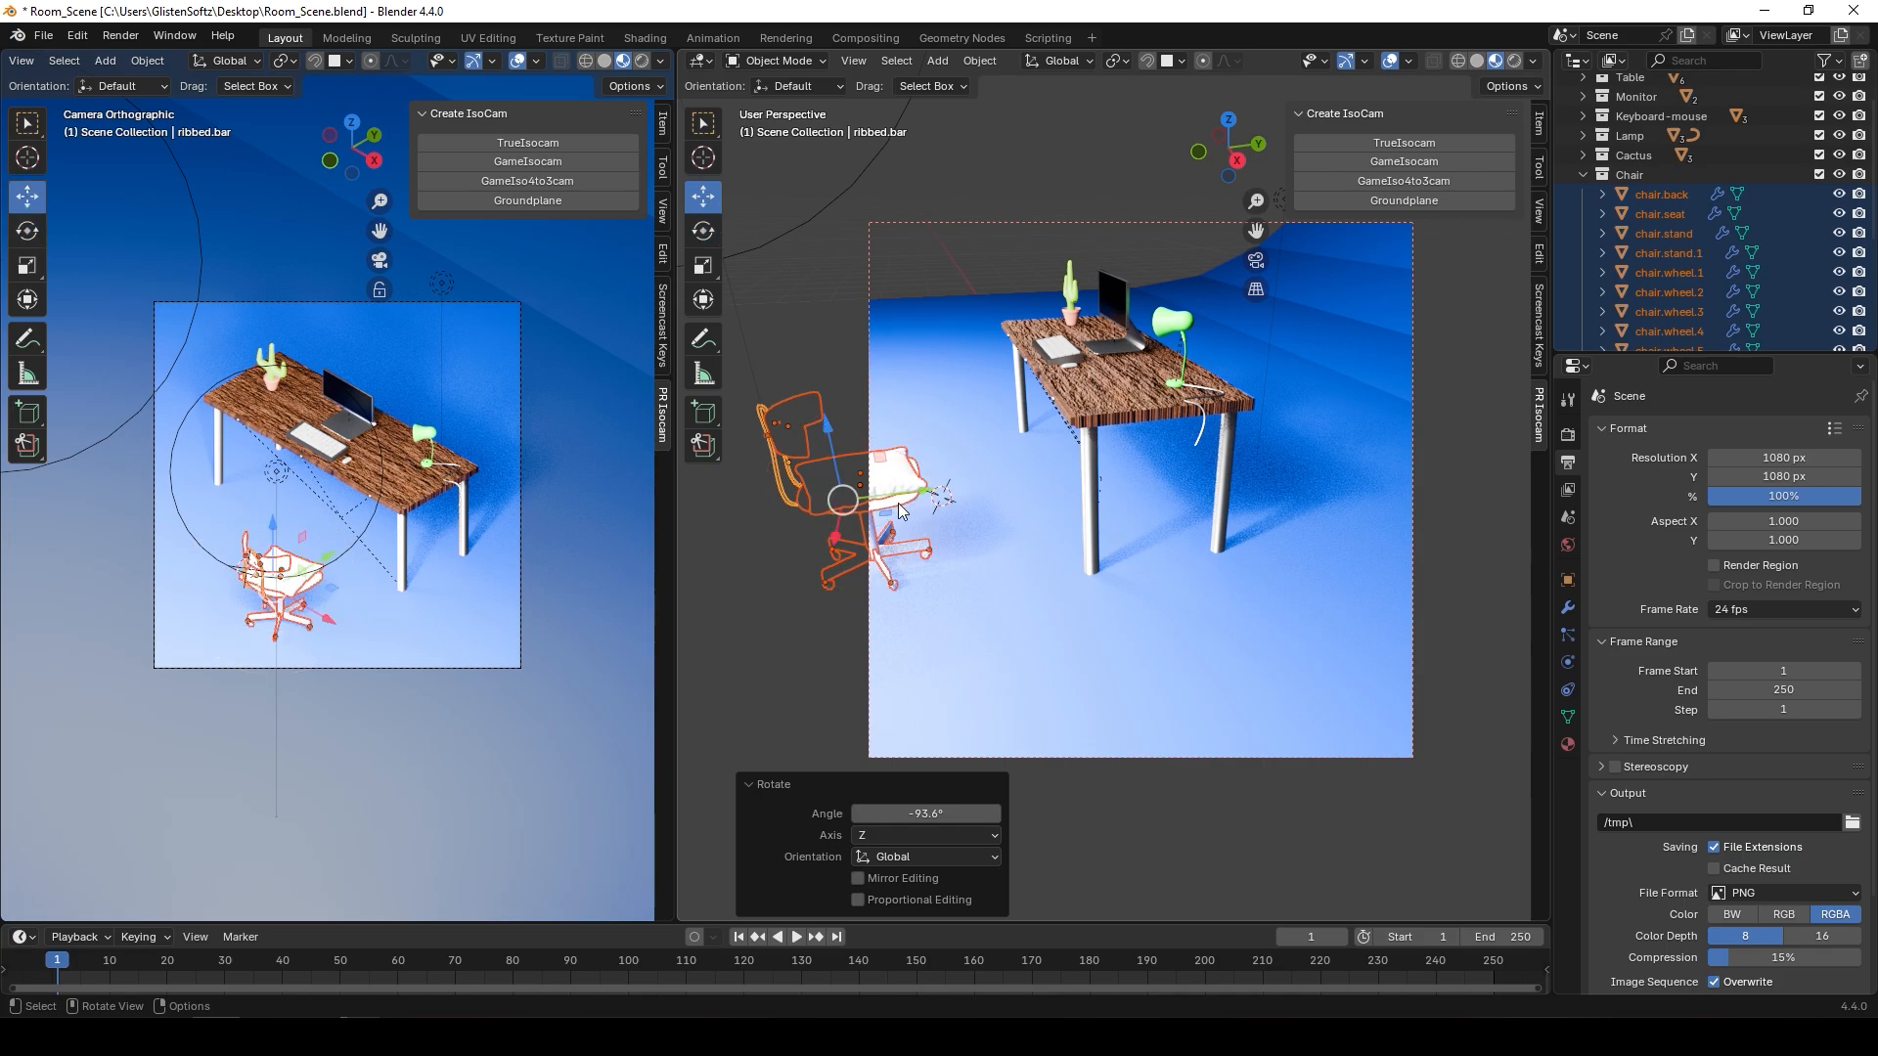
{"action": "left_click_drag", "start_coordinate": [913, 492], "coordinate": [1058, 477]}
{"action": "middle_click_drag", "start_coordinate": [1048, 477], "coordinate": [1136, 465]}
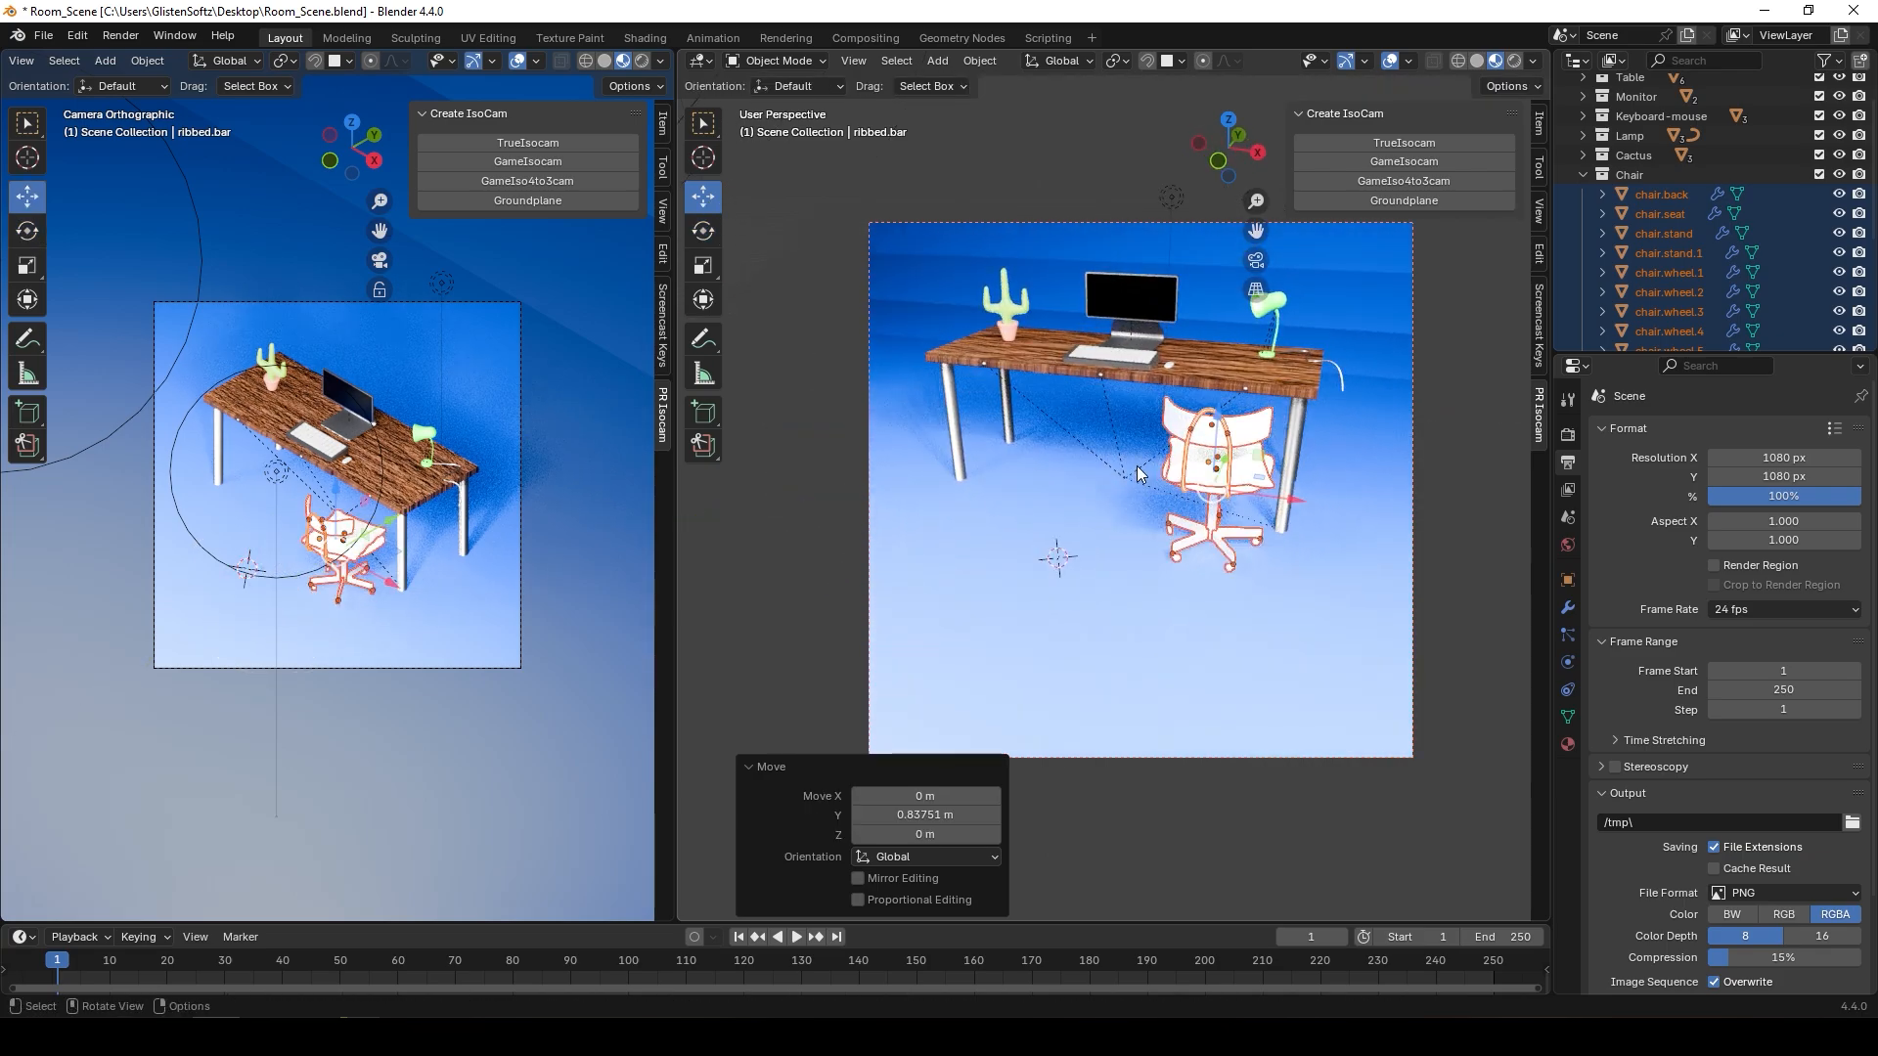
{"action": "left_click_drag", "start_coordinate": [1273, 502], "coordinate": [1138, 486]}
- Scale the whole chair up uniformly by a factor of about 1.56
{"action": "middle_click_drag", "start_coordinate": [1138, 486], "coordinate": [1047, 491]}
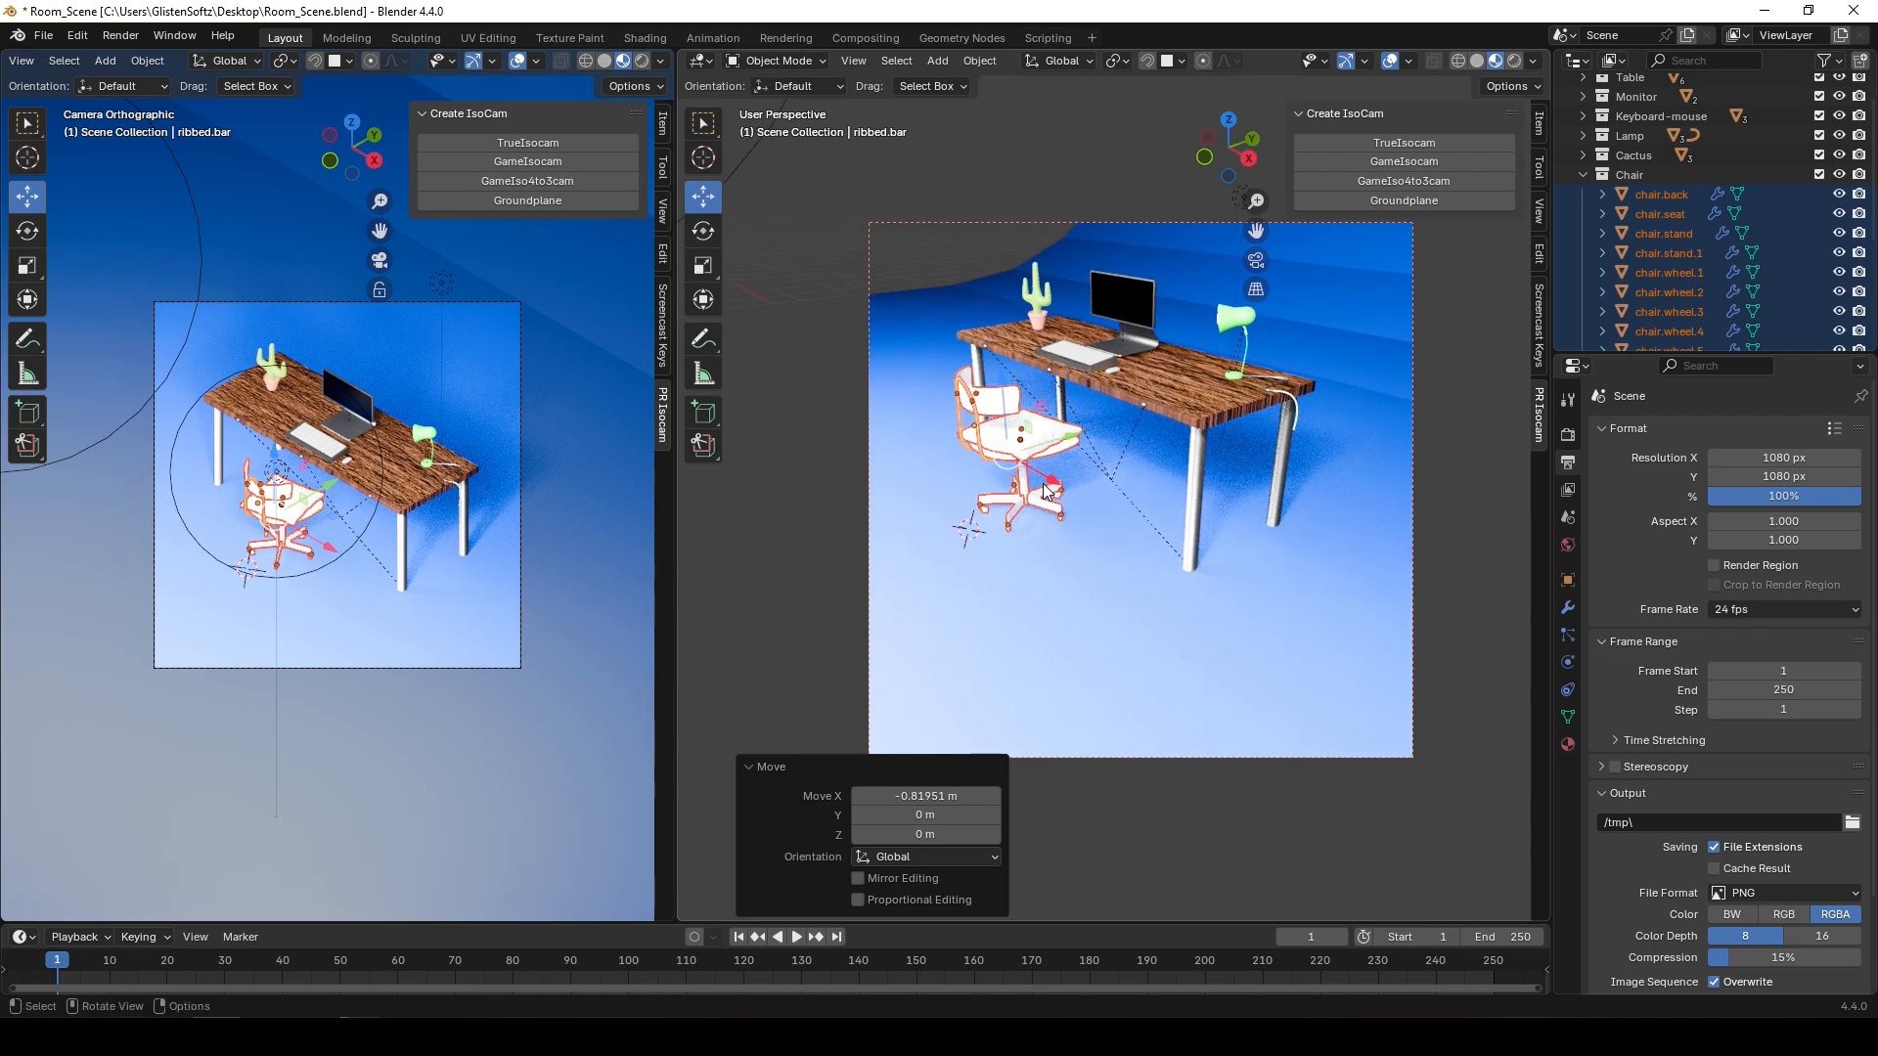
{"action": "key", "text": "s"}
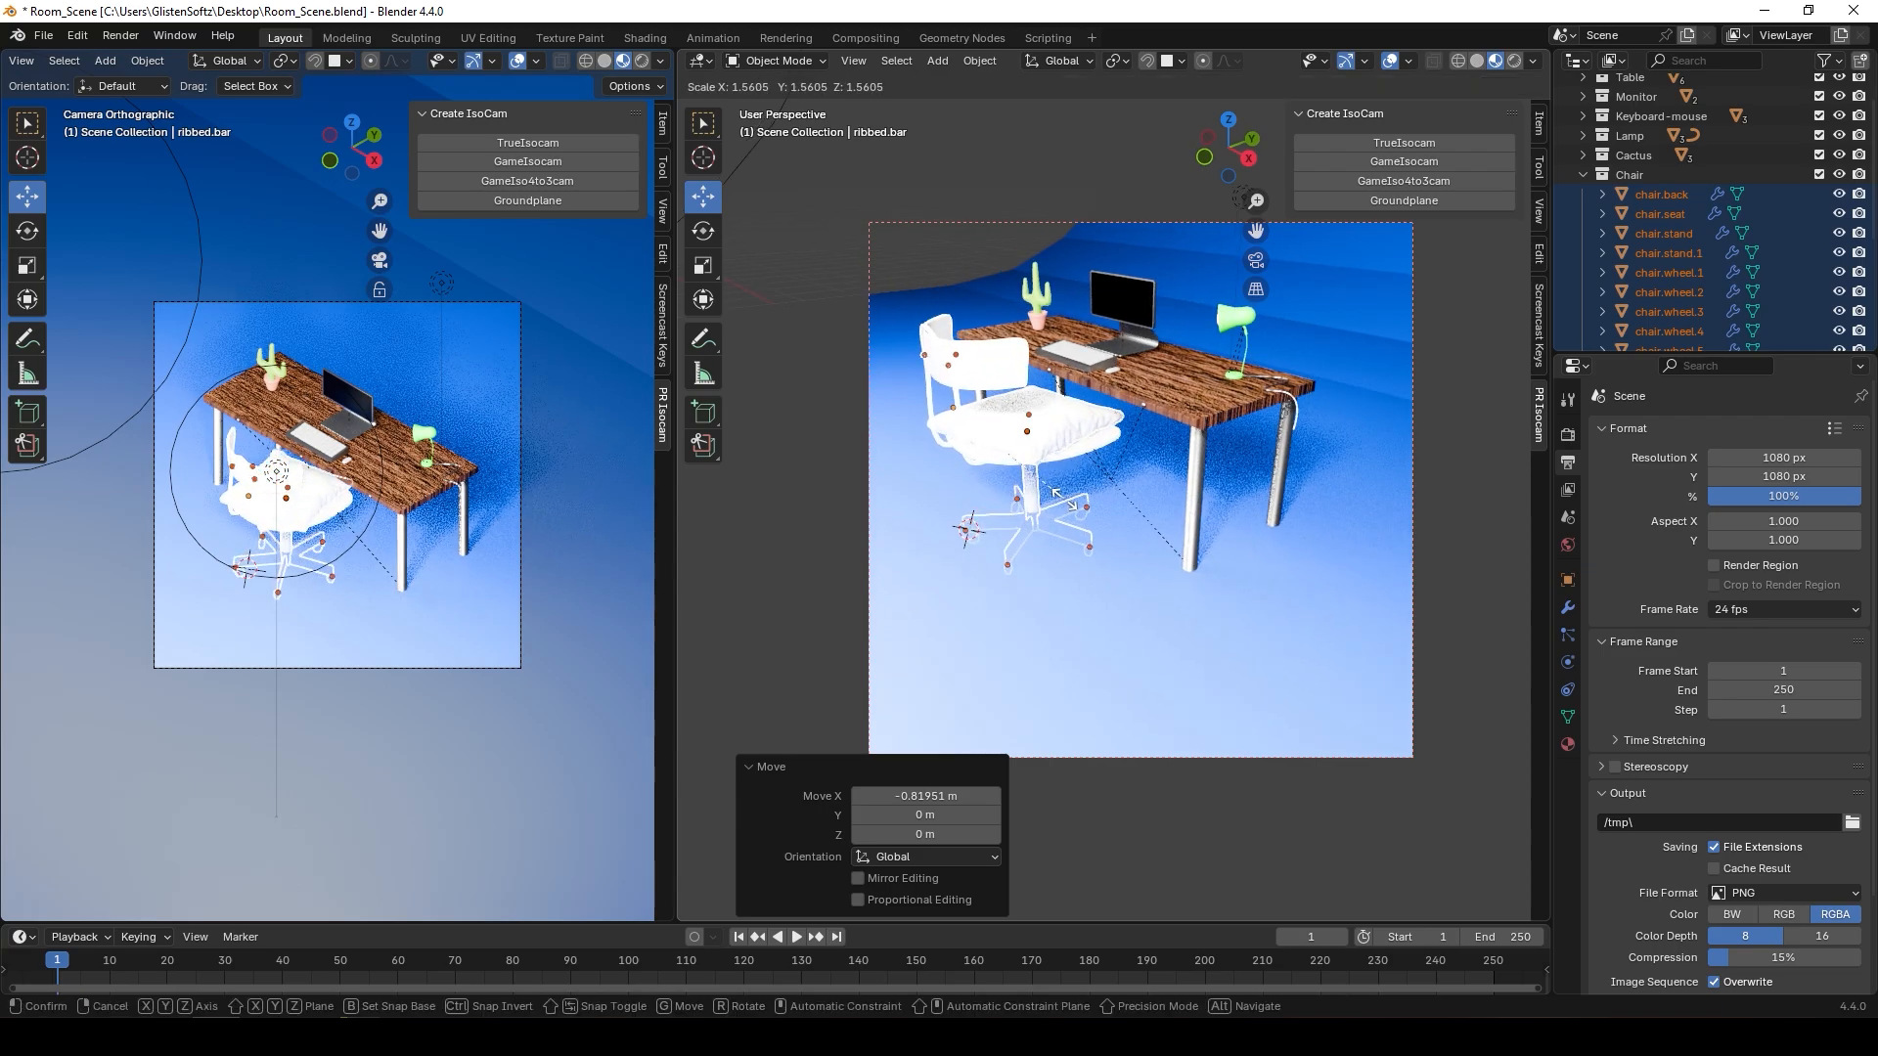
{"action": "left_click", "coordinate": [1062, 499]}
- Reposition the enlarged chair farther back from the desk and raise it about 0.21 m along Z
{"action": "middle_click_drag", "start_coordinate": [1064, 498], "coordinate": [1203, 508]}
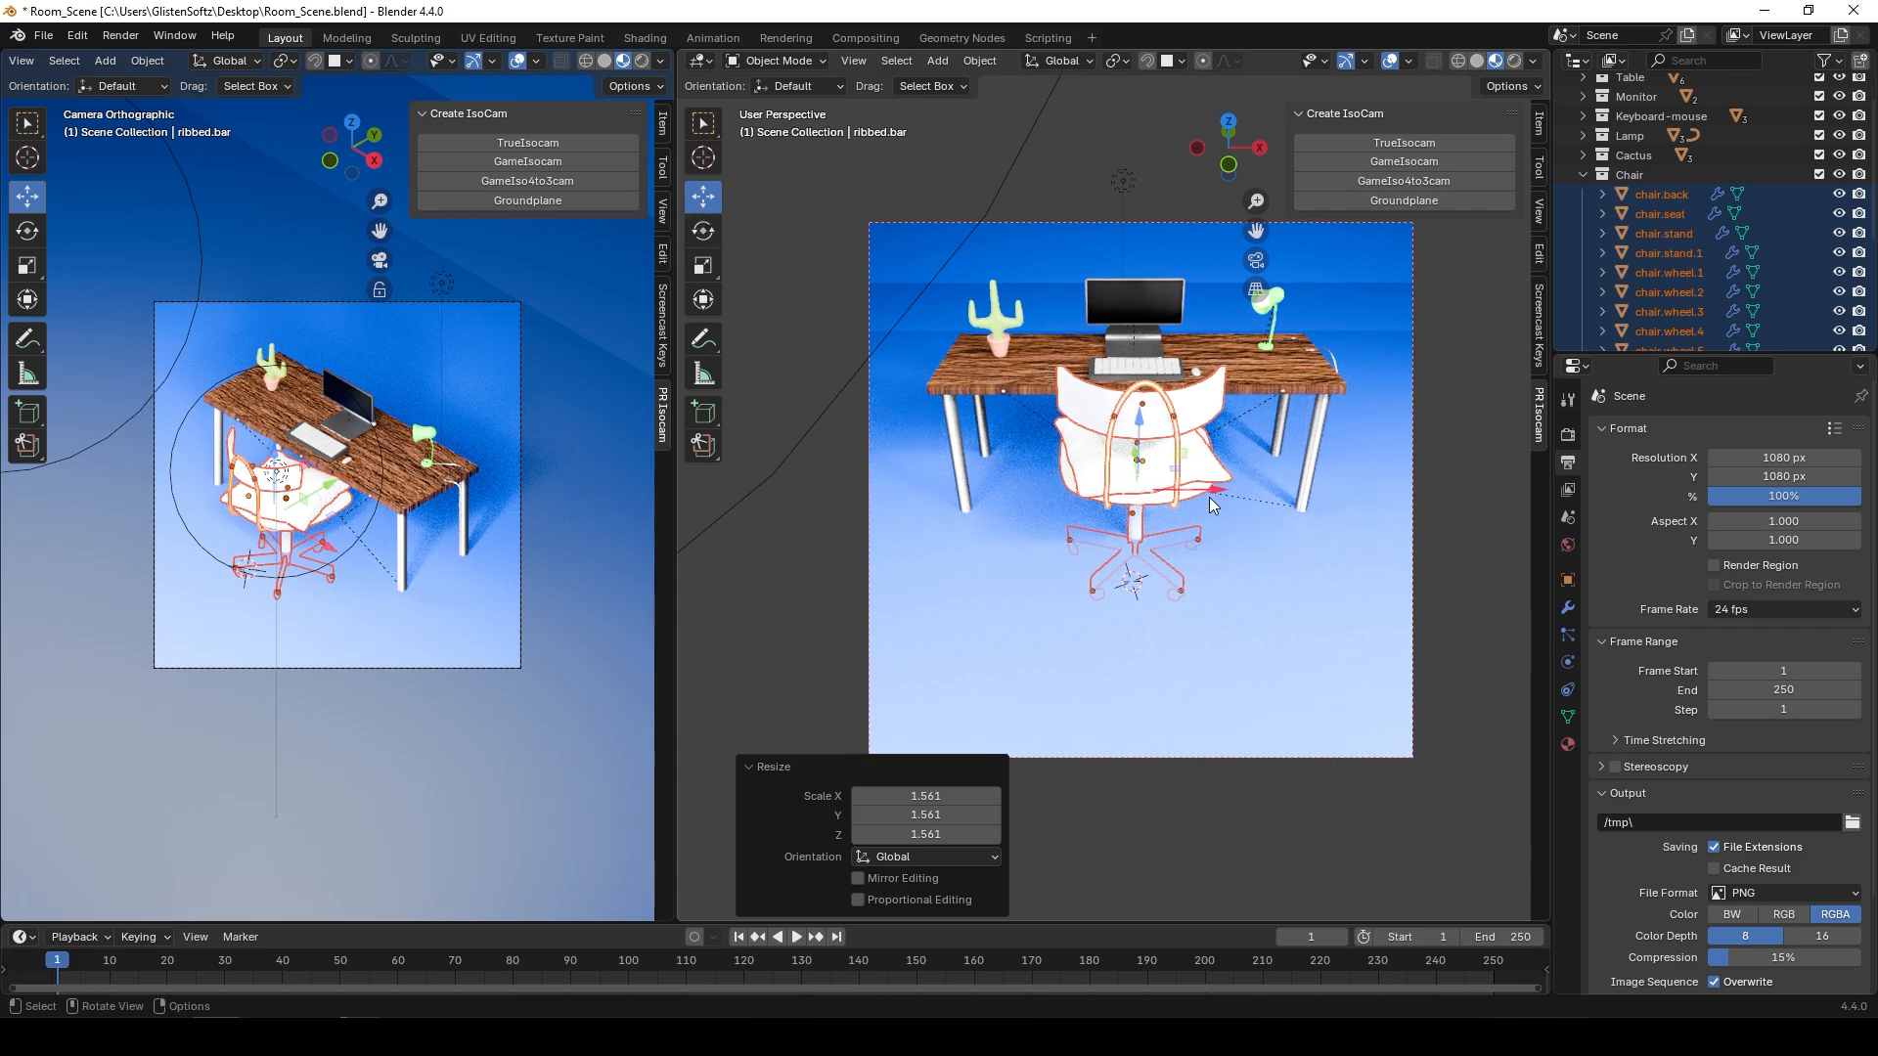
{"action": "left_click_drag", "start_coordinate": [1211, 490], "coordinate": [1188, 489]}
{"action": "middle_click_drag", "start_coordinate": [1232, 496], "coordinate": [1141, 501]}
{"action": "left_click_drag", "start_coordinate": [1061, 452], "coordinate": [981, 396]}
{"action": "middle_click_drag", "start_coordinate": [1013, 469], "coordinate": [1132, 549]}
{"action": "scroll", "coordinate": [1123, 550], "scroll_direction": "up", "scroll_amount": 4}
{"action": "scroll", "coordinate": [1133, 548], "scroll_direction": "down", "scroll_amount": 5}
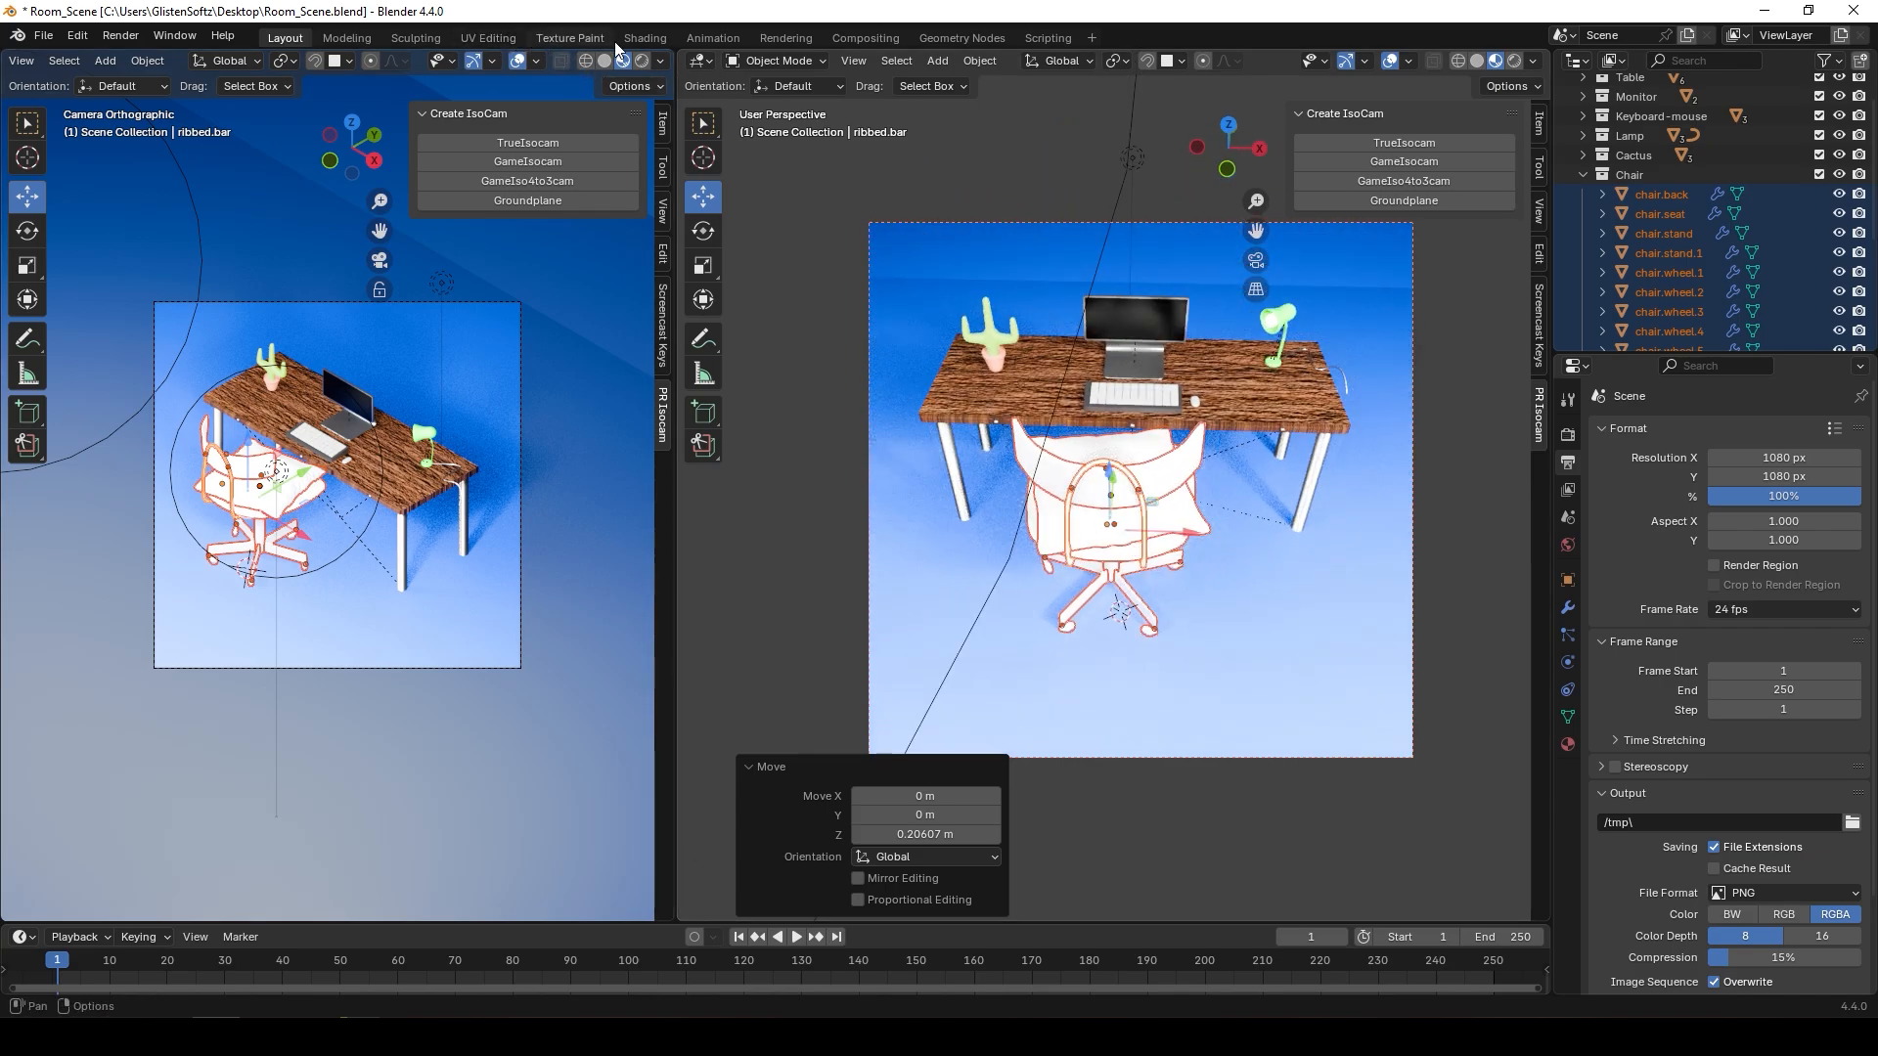
- Switch to the Shading workspace and assign Material.002 to the chair's central stand column
{"action": "left_click", "coordinate": [642, 37]}
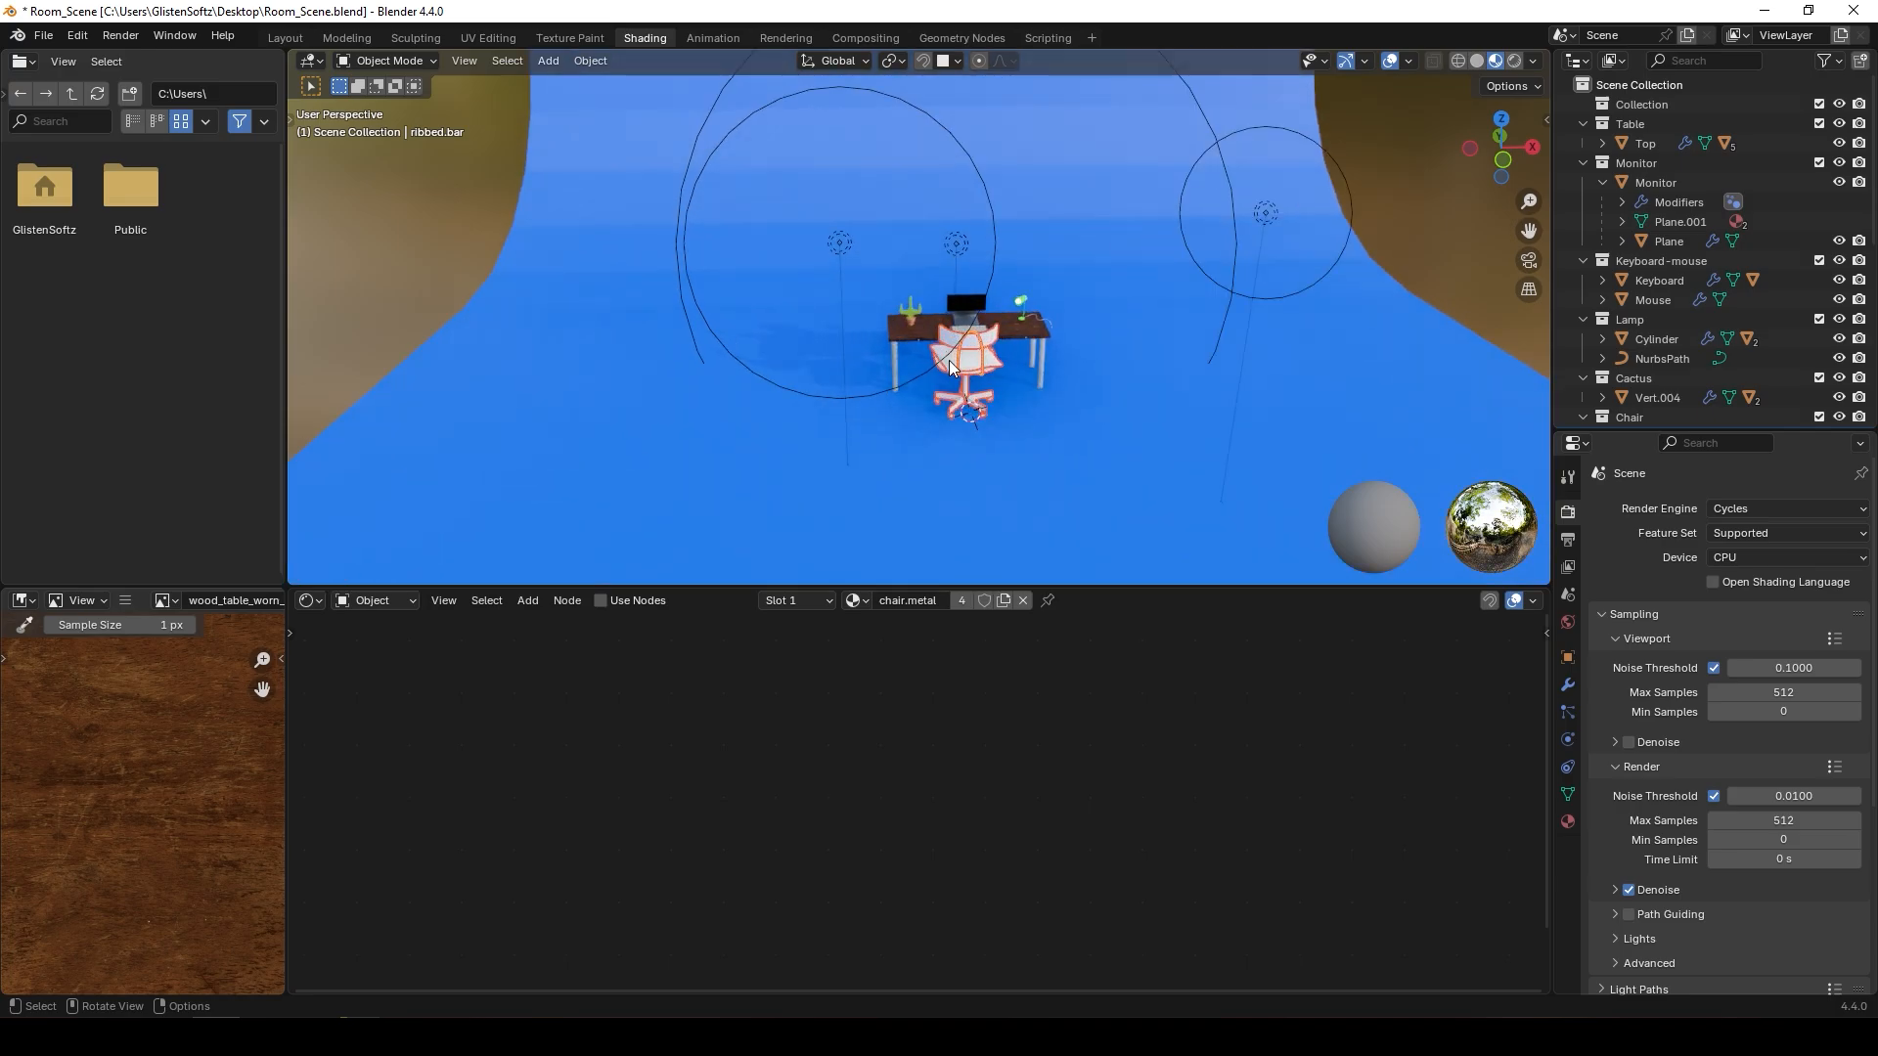
{"action": "scroll", "coordinate": [951, 367], "scroll_direction": "up", "scroll_amount": 4}
{"action": "middle_click_drag", "start_coordinate": [931, 547], "coordinate": [888, 485]}
{"action": "left_click", "coordinate": [900, 474]}
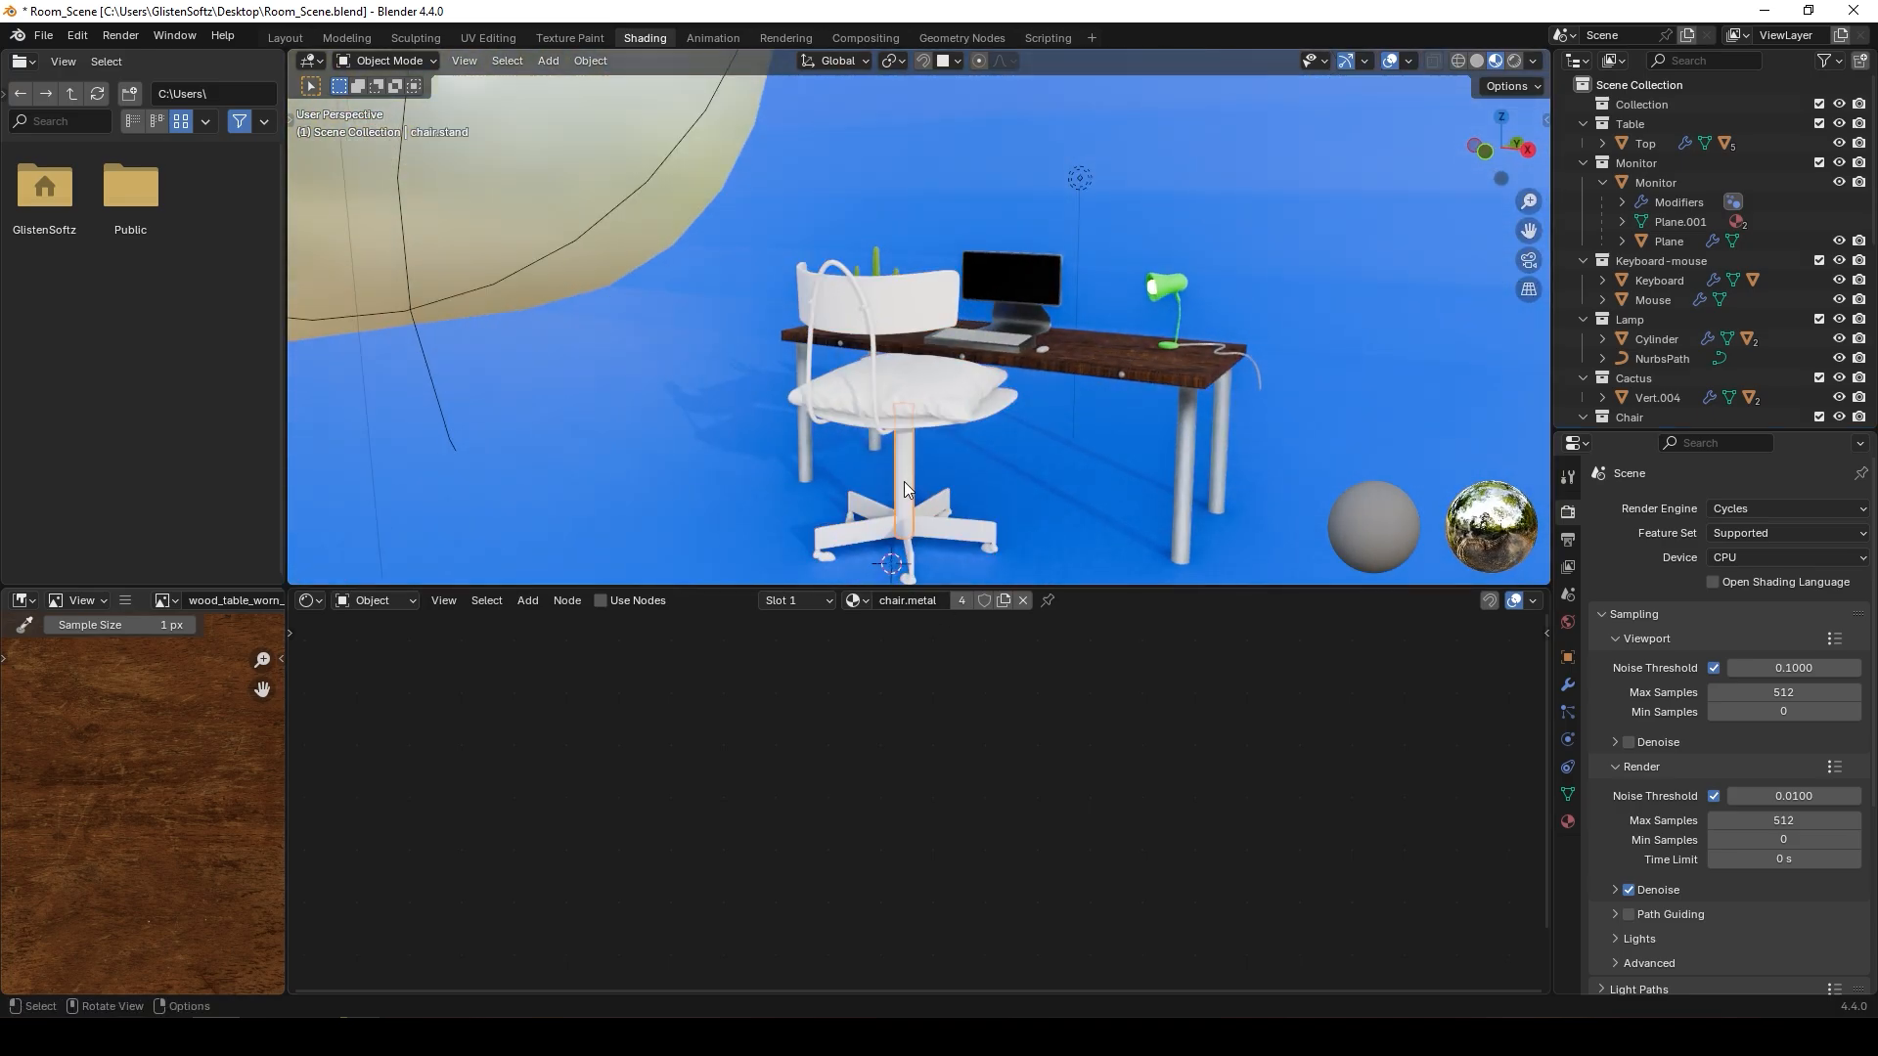
{"action": "left_click", "coordinate": [857, 600]}
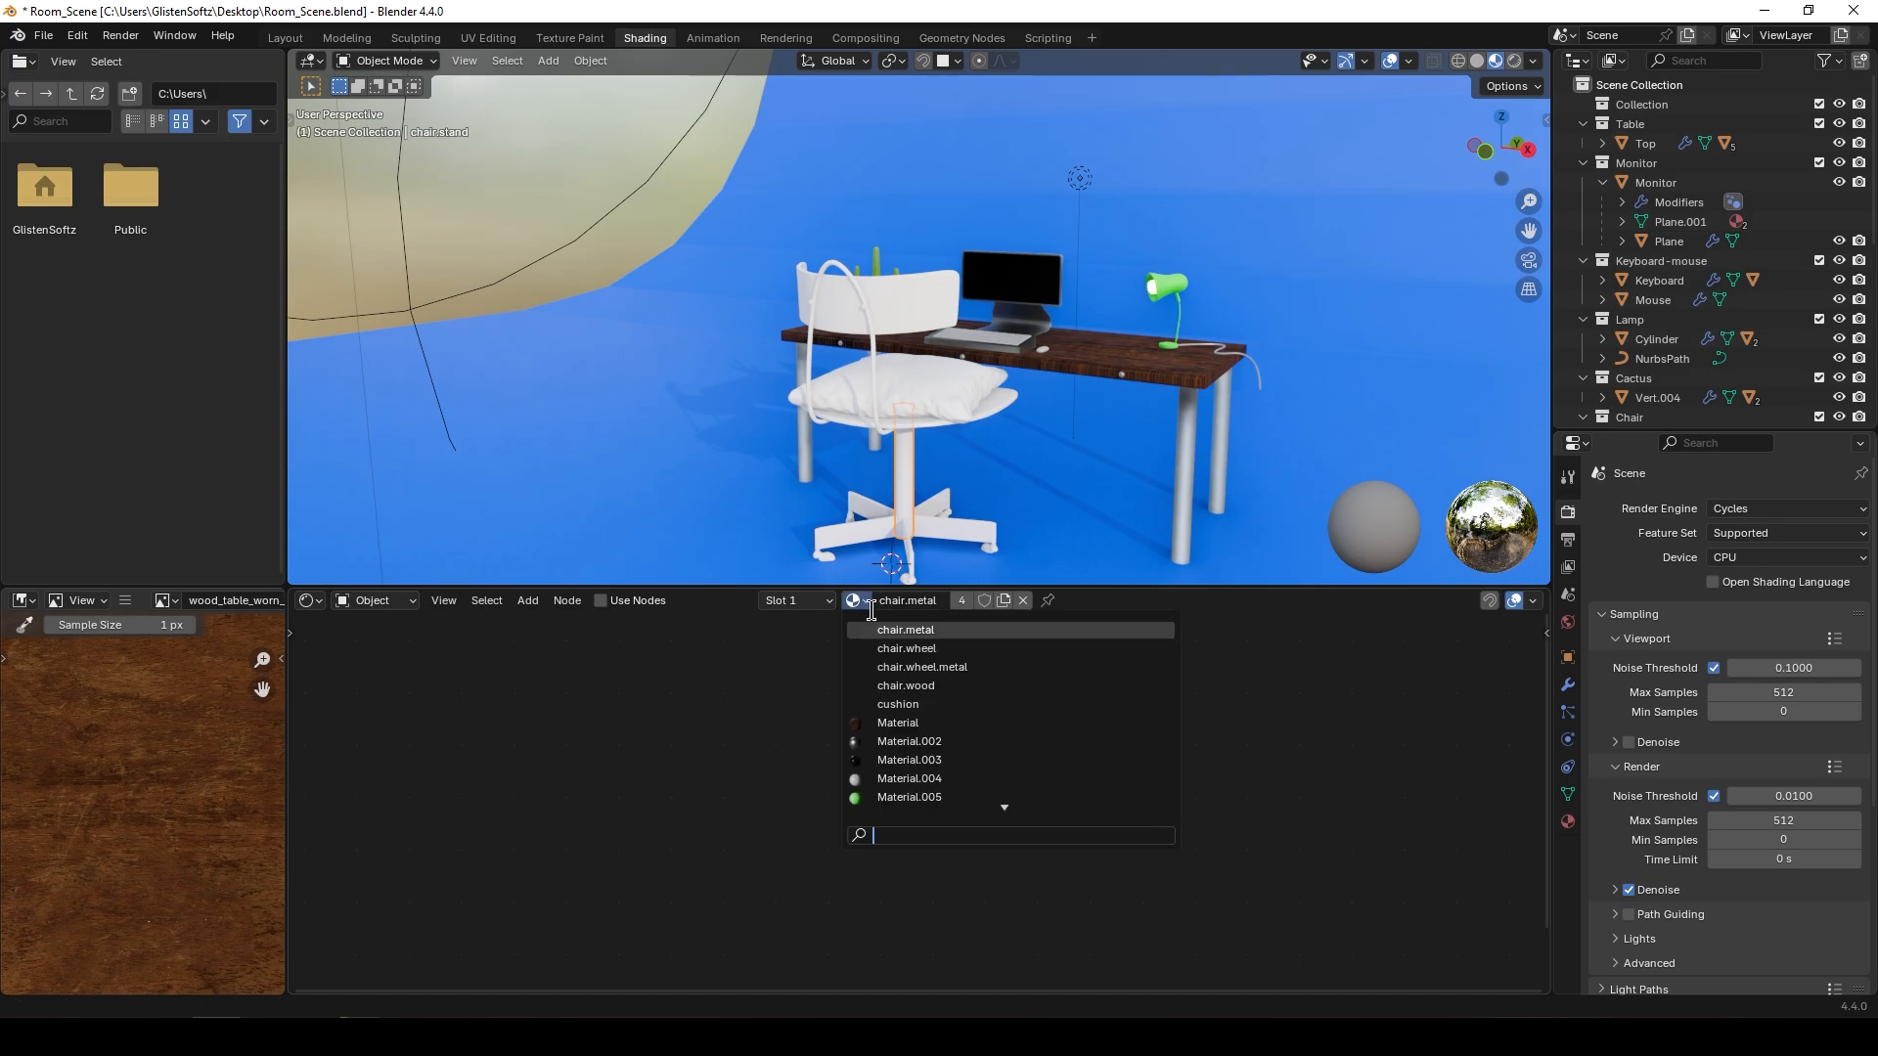
{"action": "left_click", "coordinate": [898, 741]}
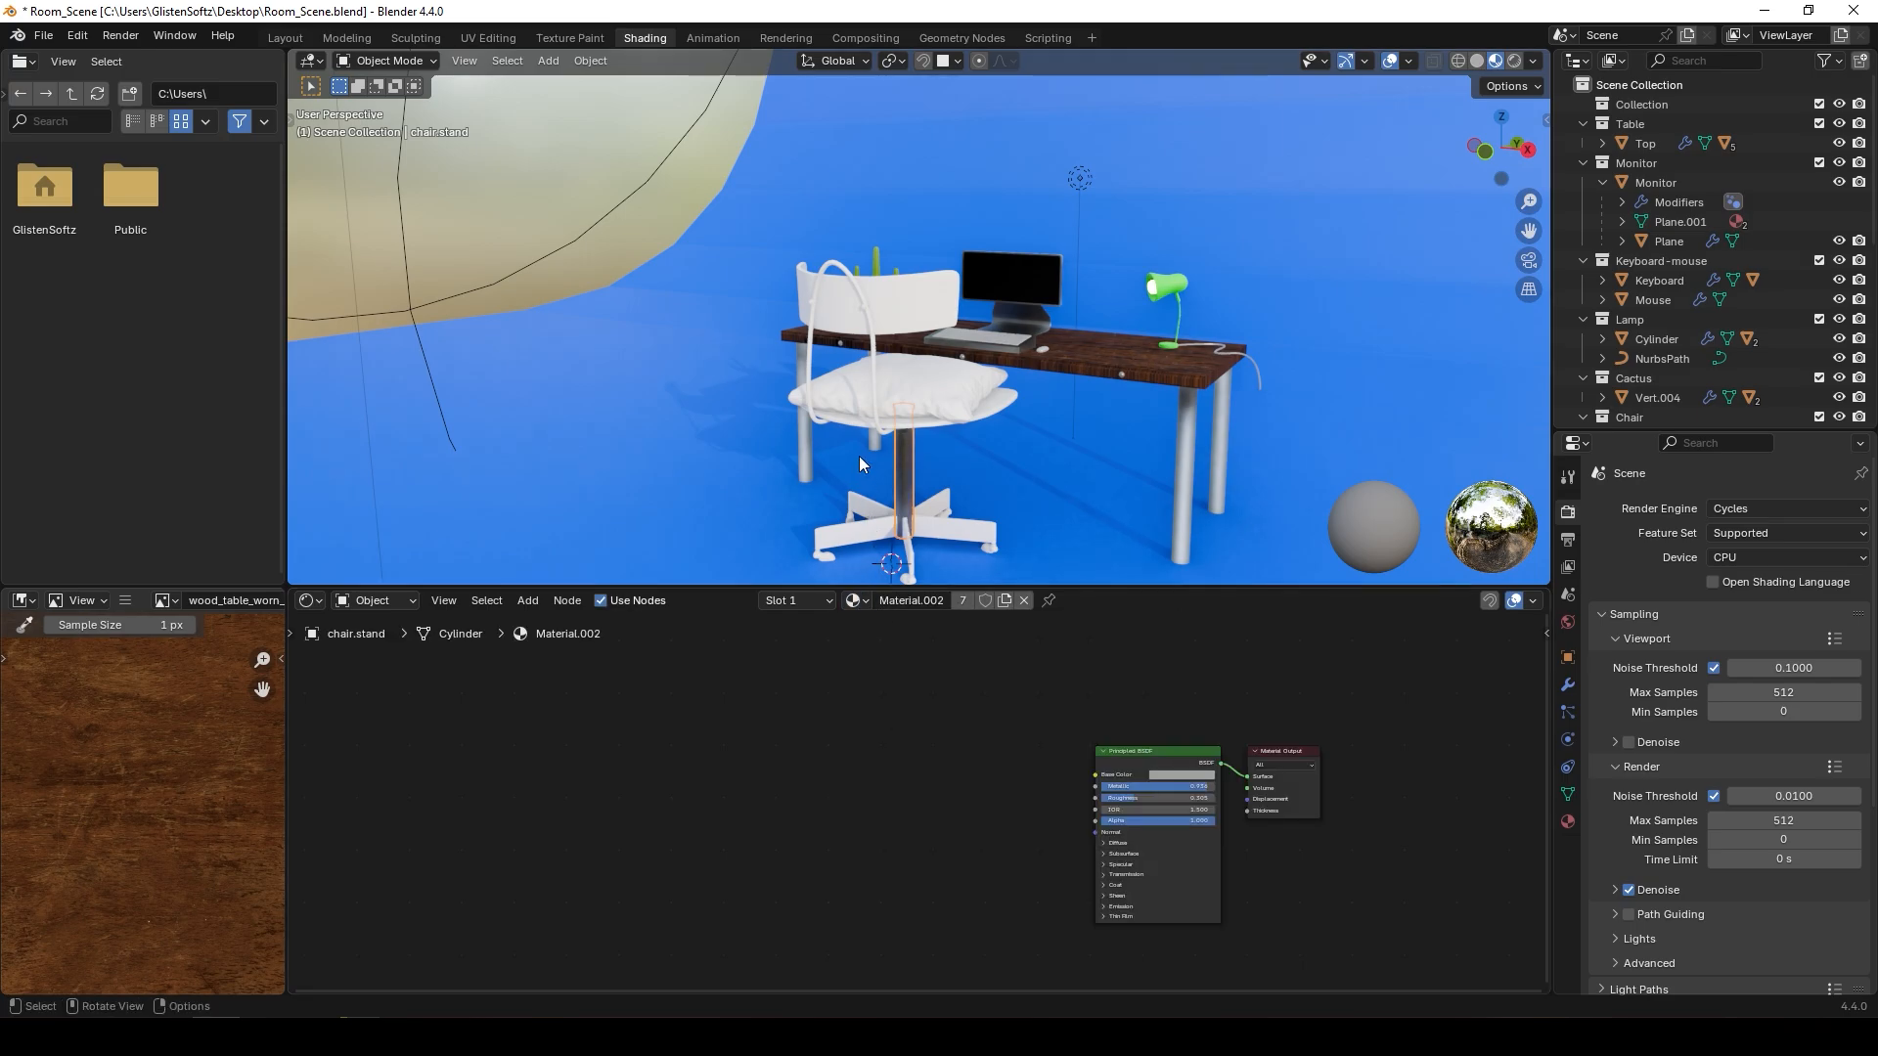
- Assign the black Material.003 to the chair's star-shaped base
{"action": "left_click", "coordinate": [841, 540]}
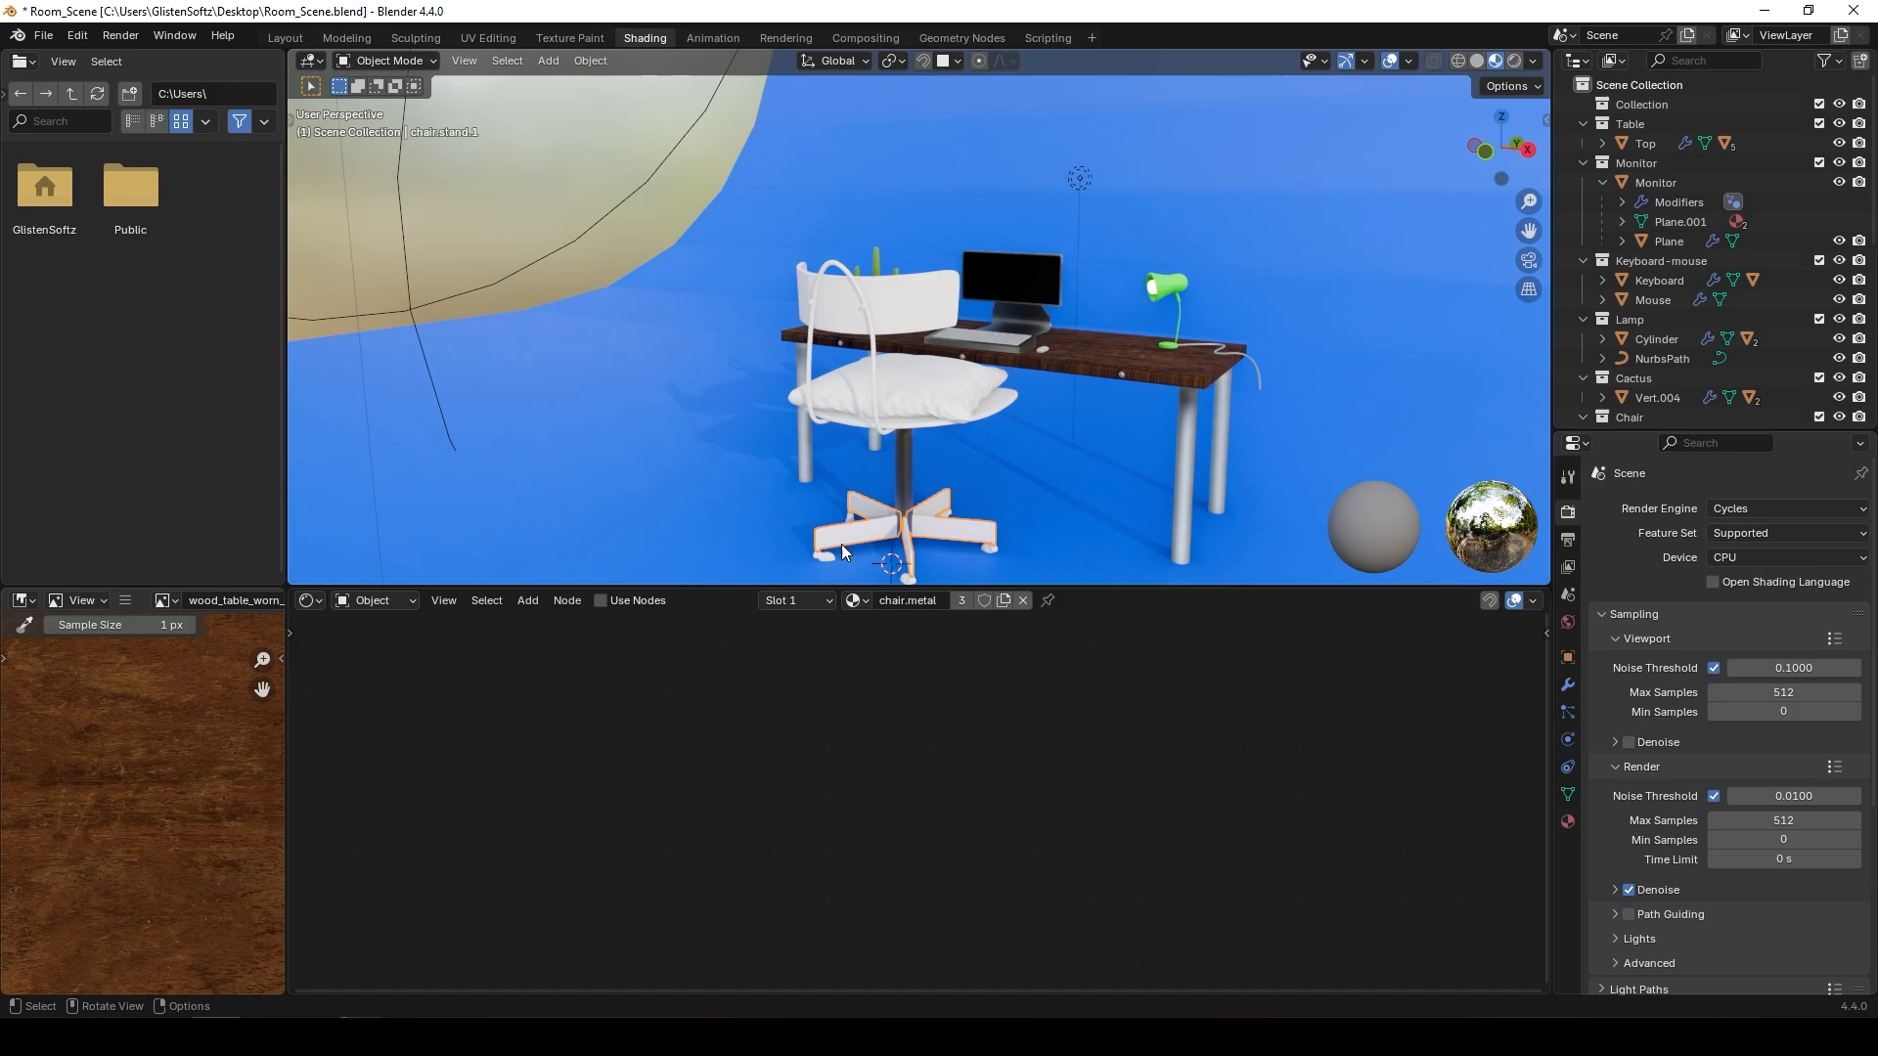
{"action": "left_click", "coordinate": [858, 600]}
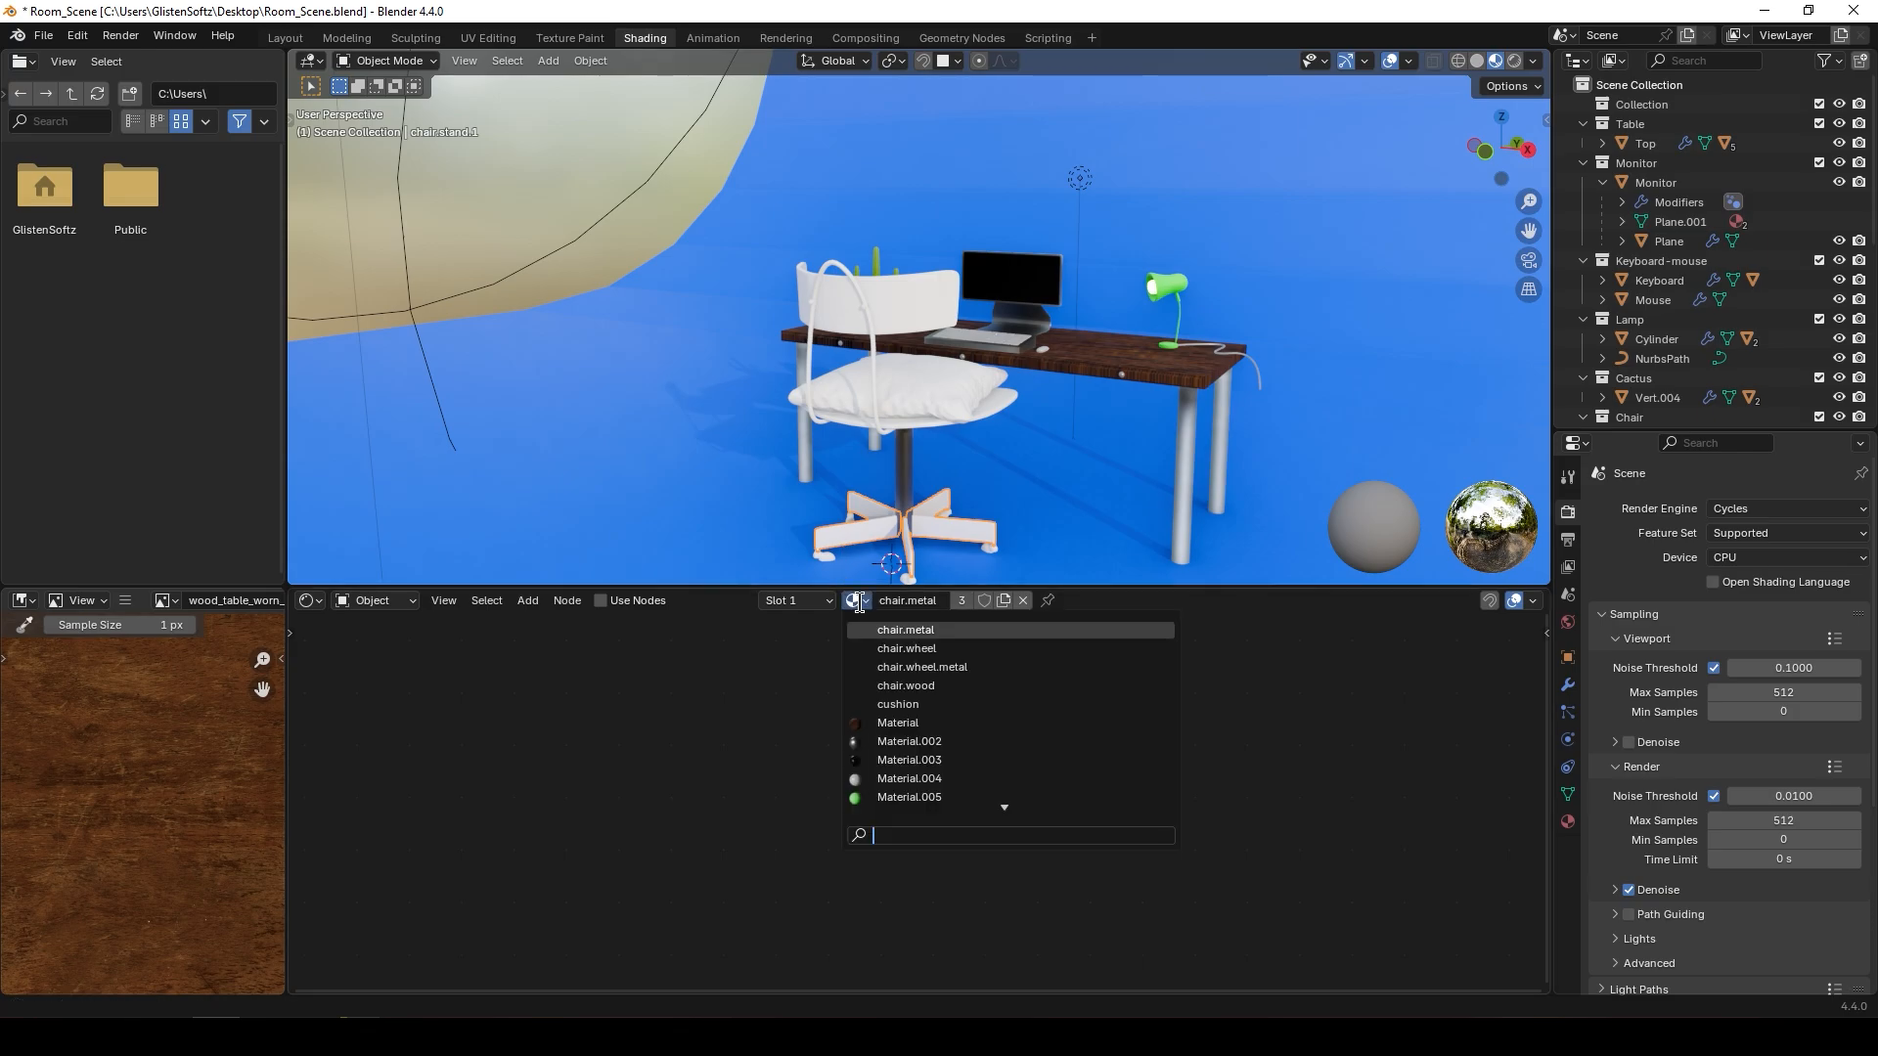
{"action": "left_click", "coordinate": [892, 760]}
- Try the wood texture Material on the third material slot of chair.wheel.1
{"action": "scroll", "coordinate": [821, 552], "scroll_direction": "up", "scroll_amount": 3}
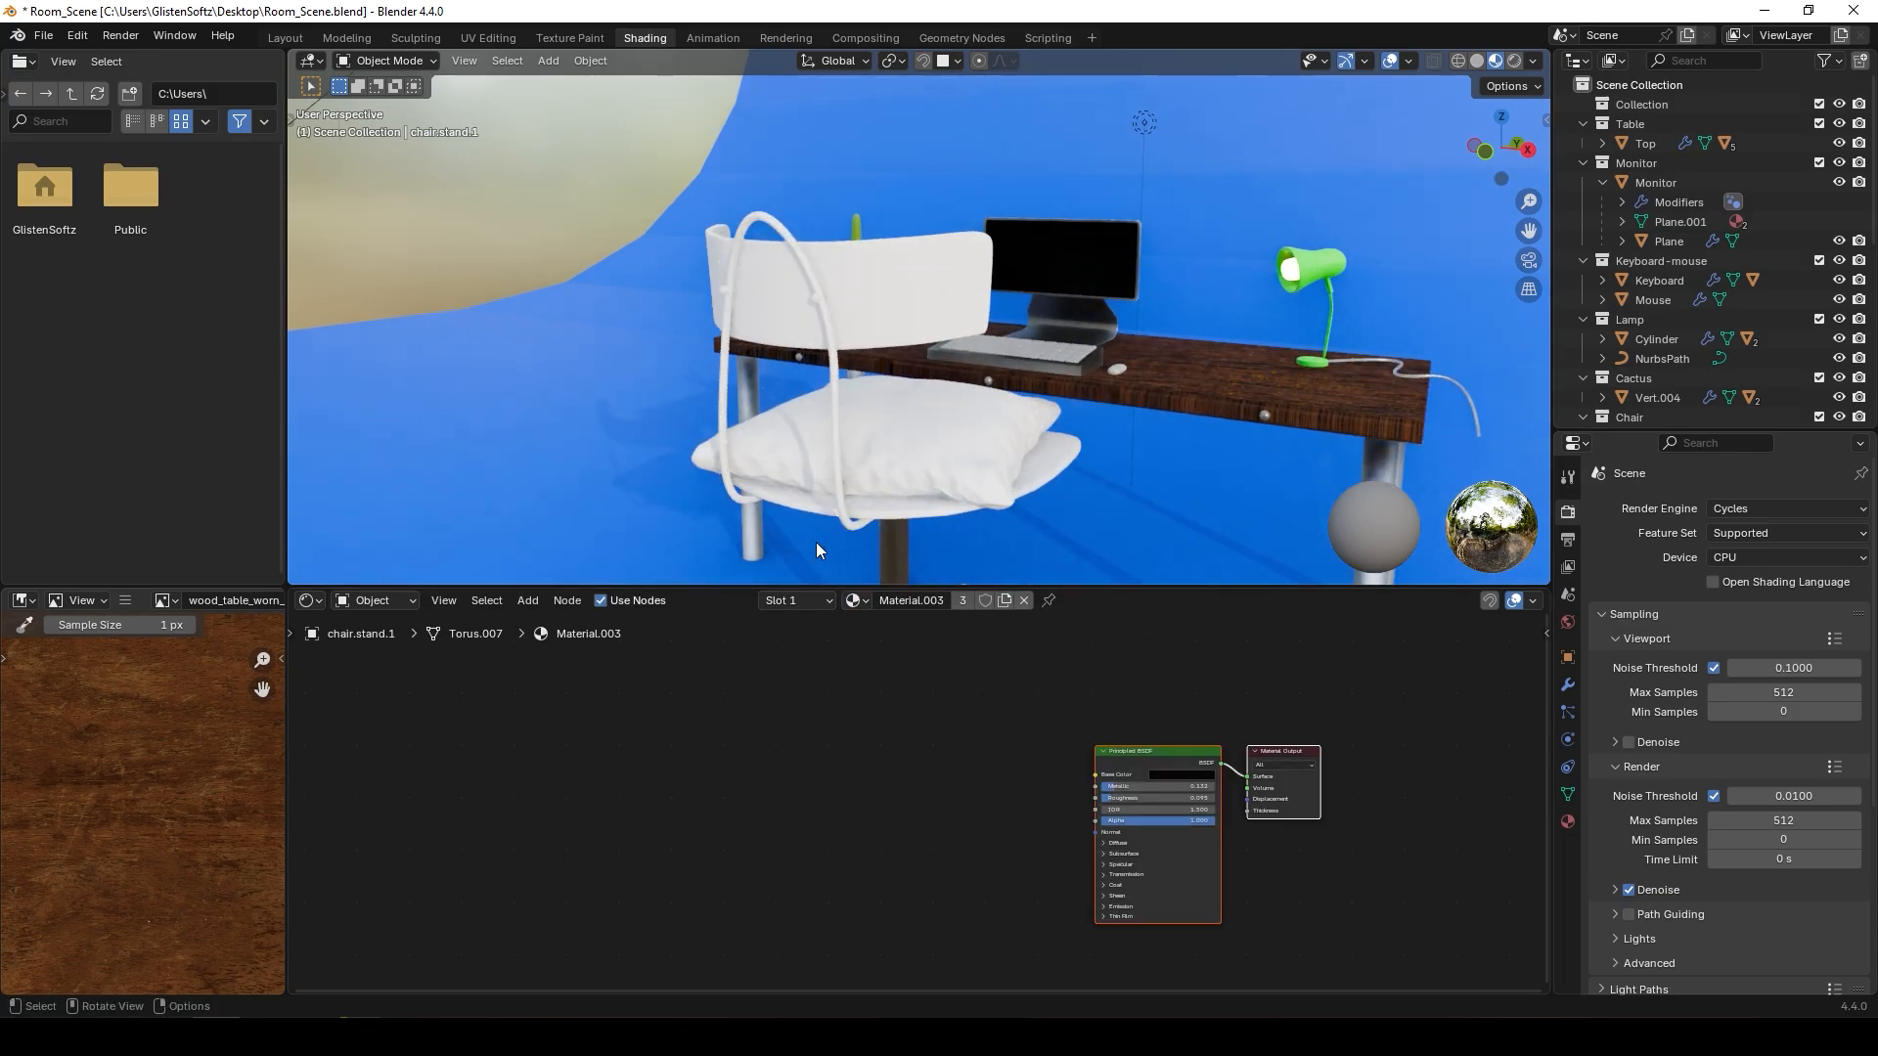
{"action": "middle_click_drag", "start_coordinate": [837, 531], "coordinate": [853, 269], "text": "shift"}
{"action": "scroll", "coordinate": [833, 469], "scroll_direction": "up", "scroll_amount": 3}
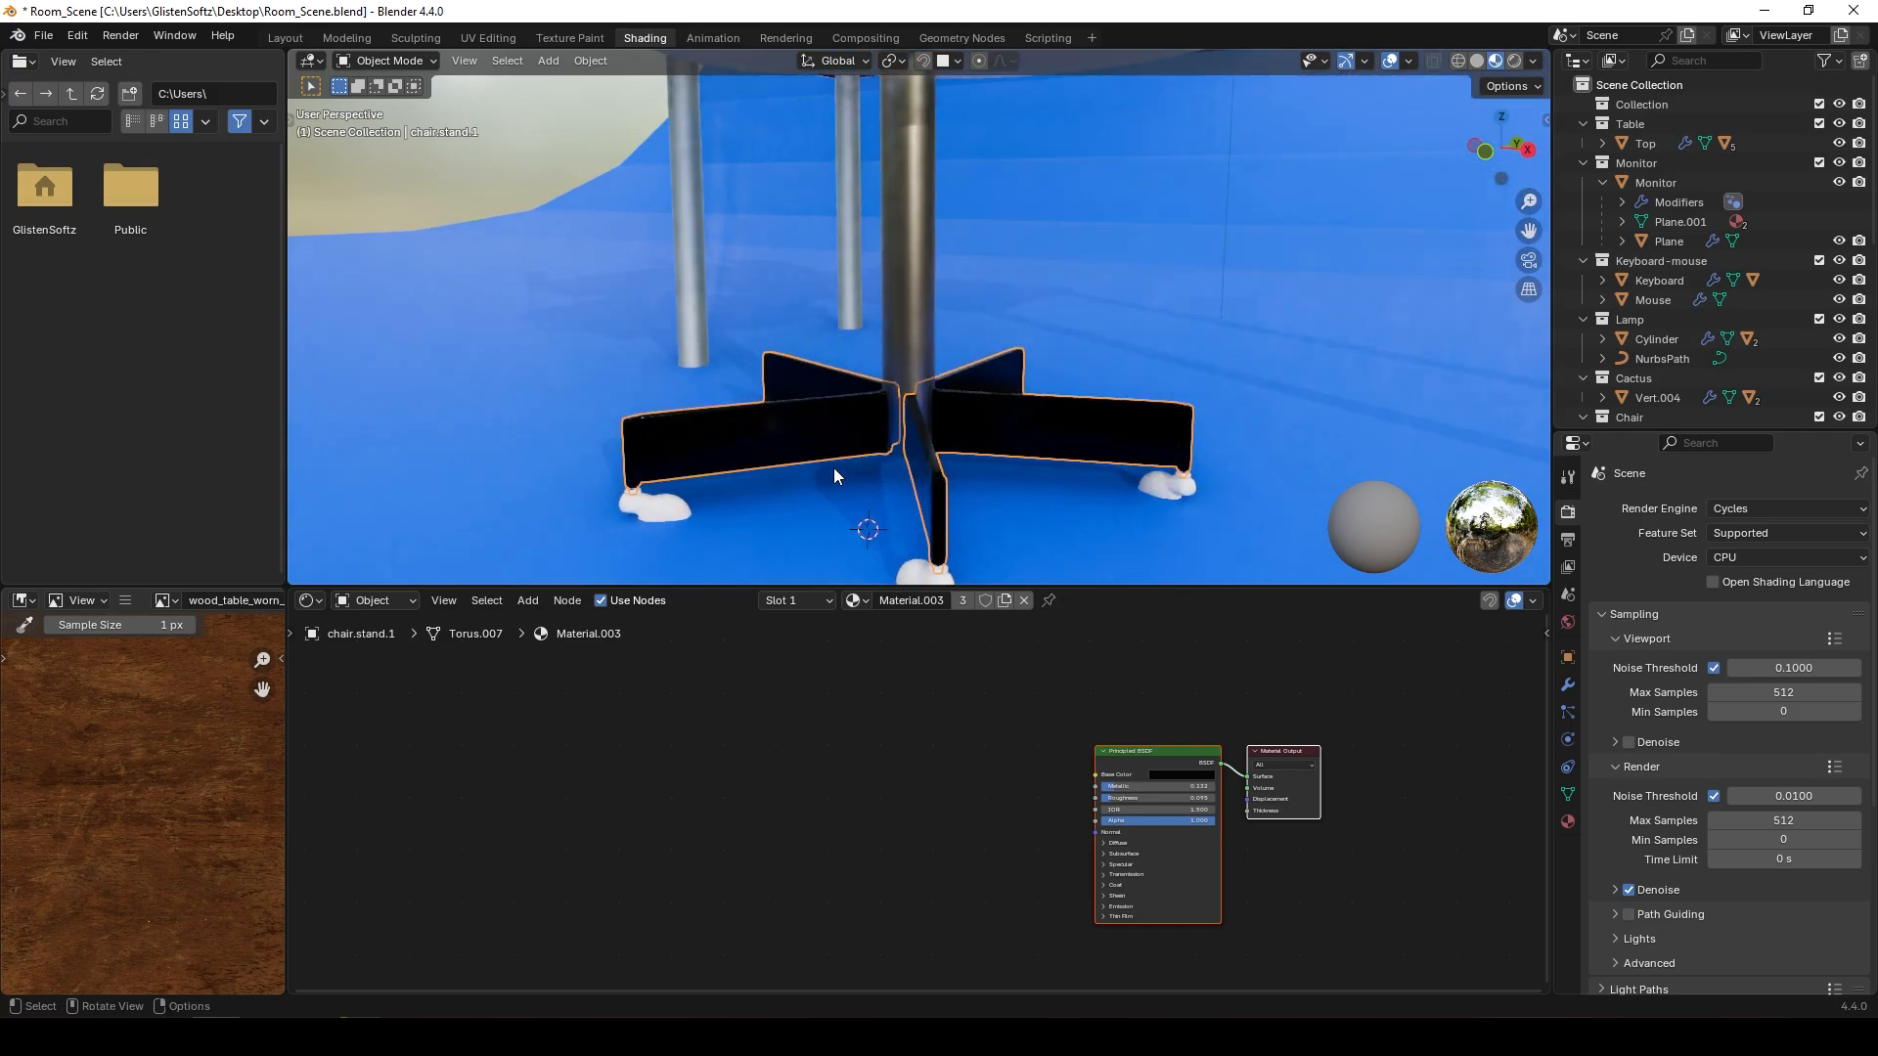
{"action": "middle_click_drag", "start_coordinate": [795, 485], "coordinate": [839, 405]}
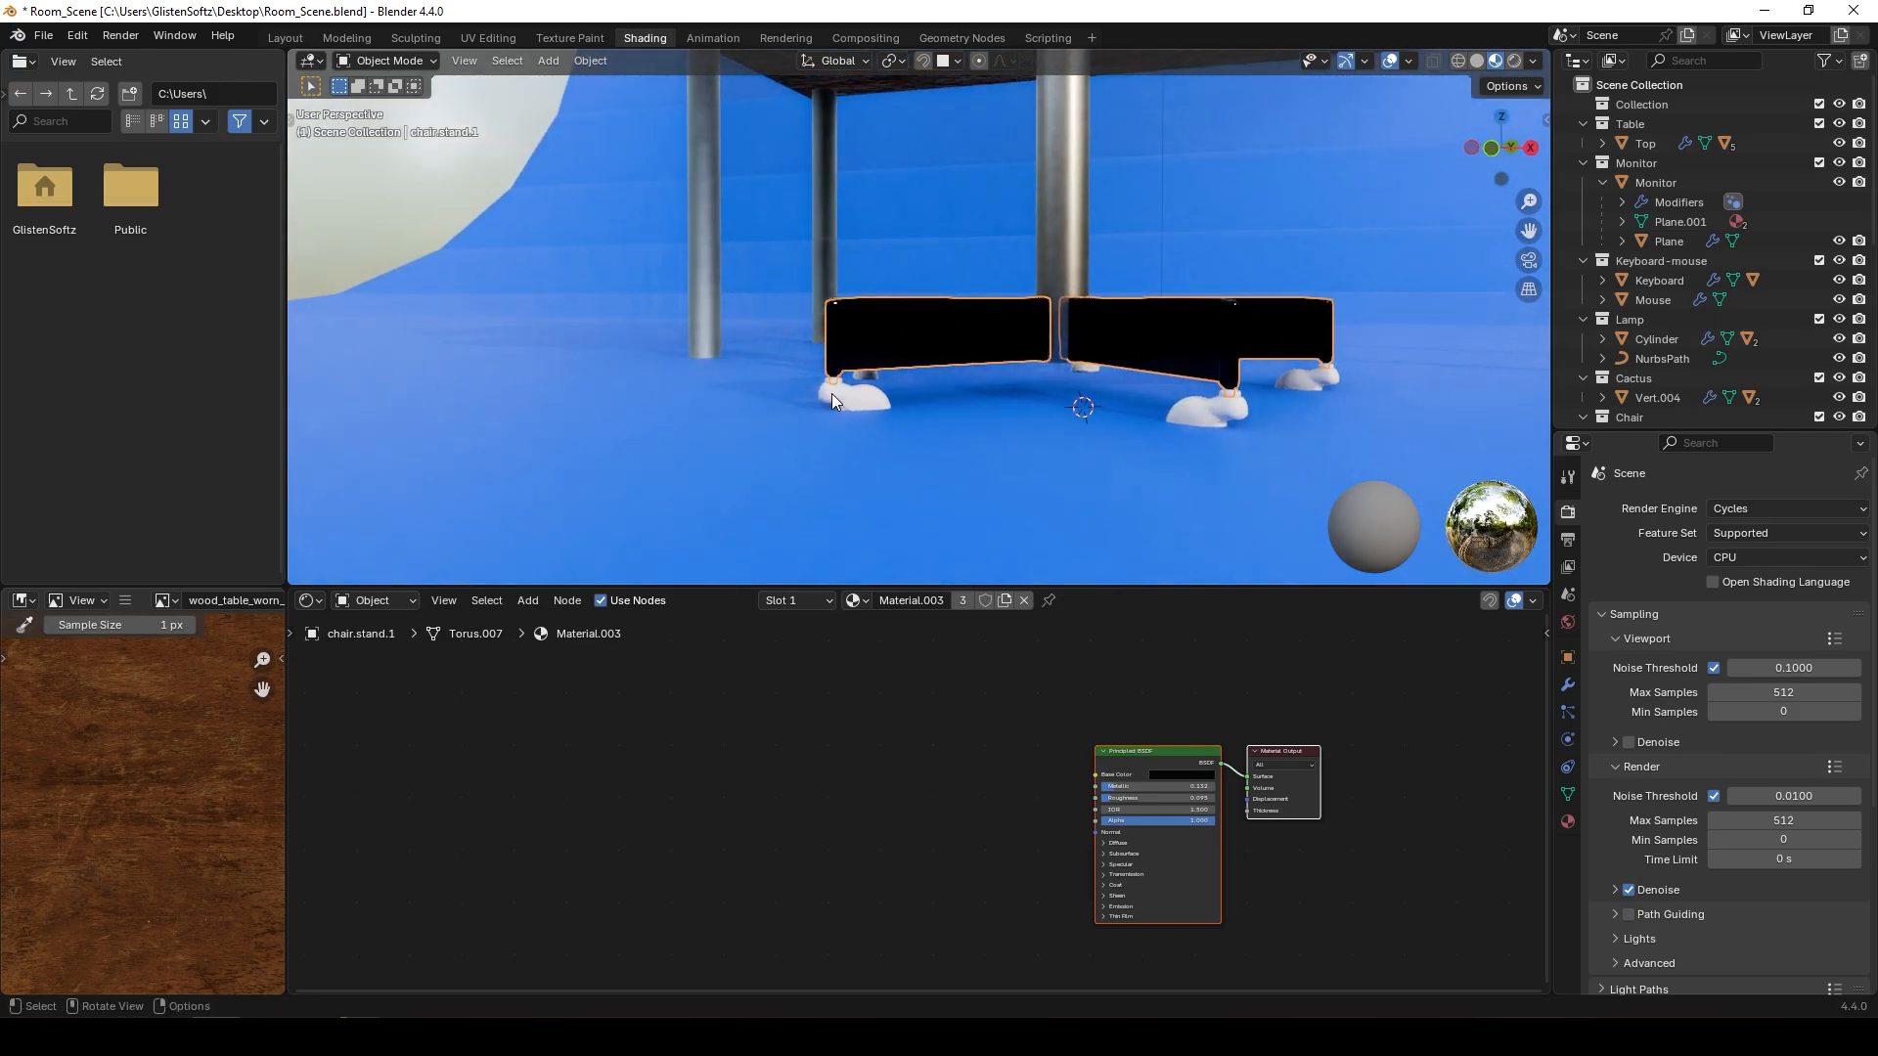
{"action": "left_click", "coordinate": [832, 394]}
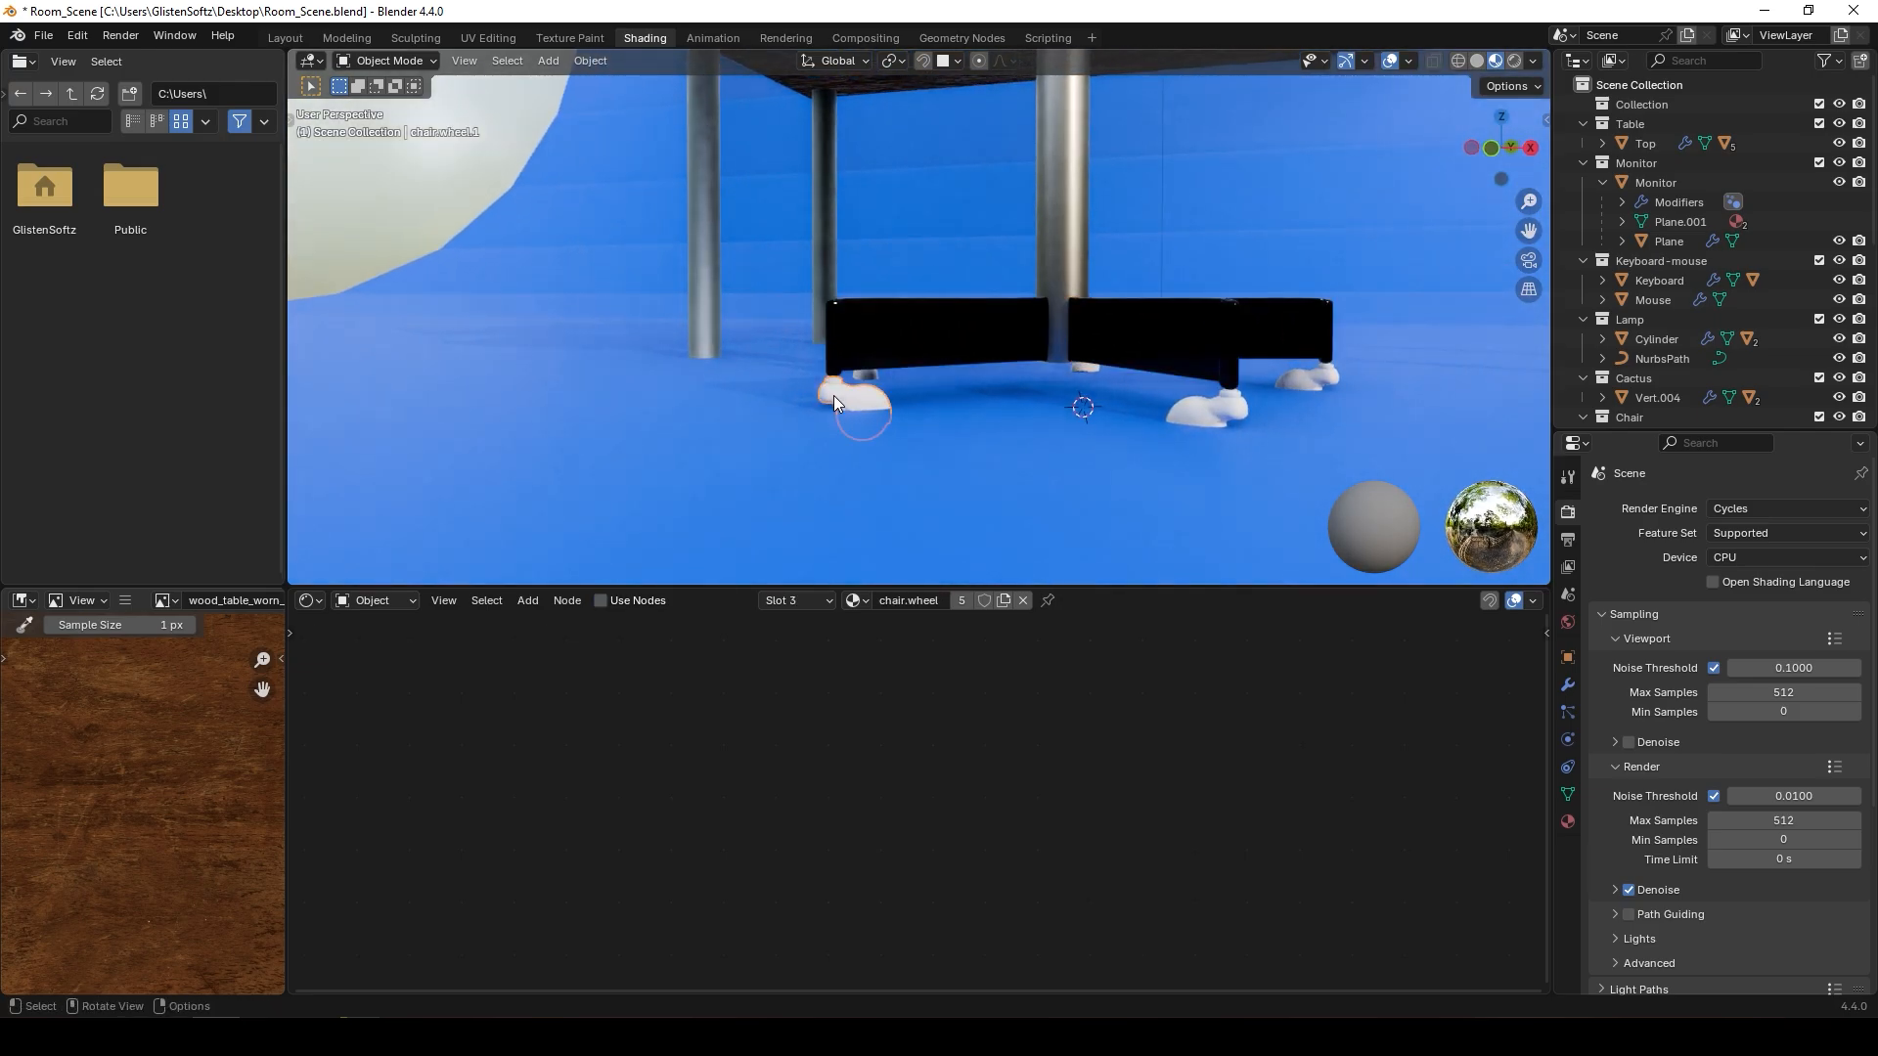
{"action": "left_click", "coordinate": [857, 600]}
{"action": "left_click", "coordinate": [884, 724]}
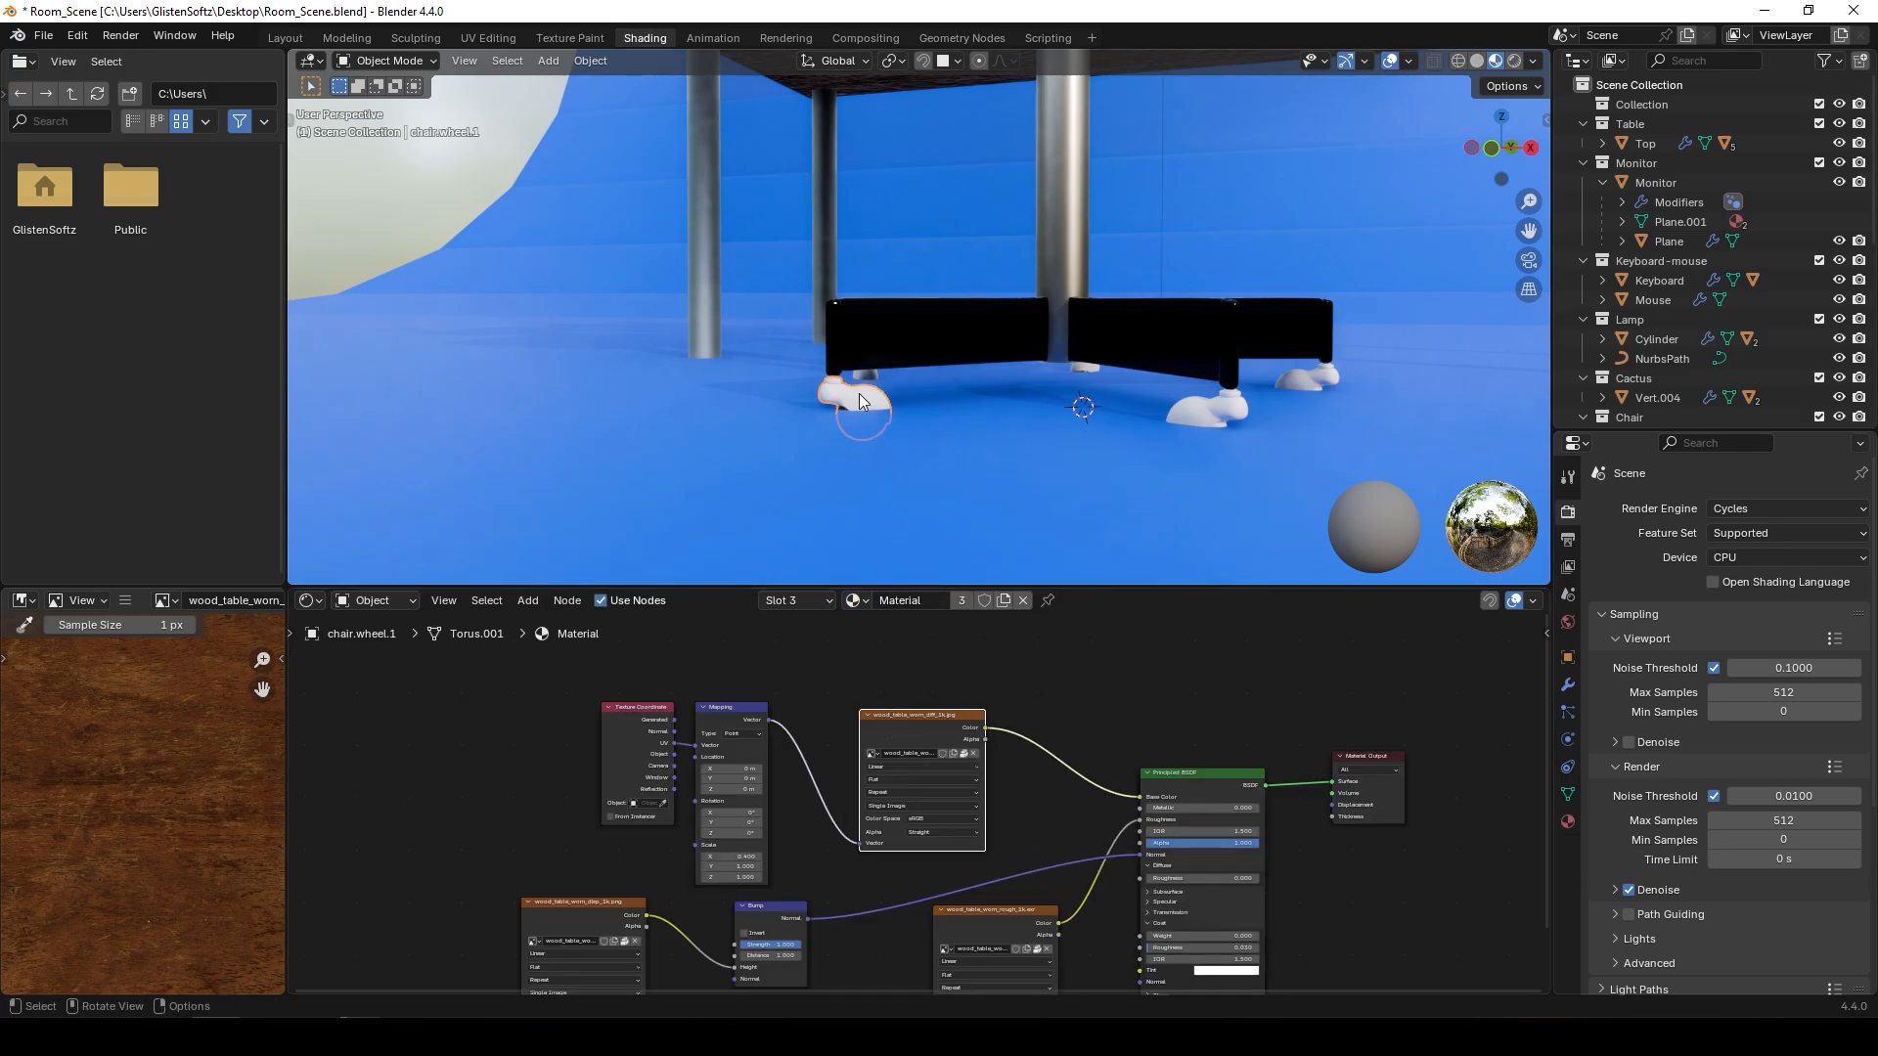
- Assign the green Material.005 to the third material slot of chair.wheel.1
{"action": "left_click", "coordinate": [859, 600]}
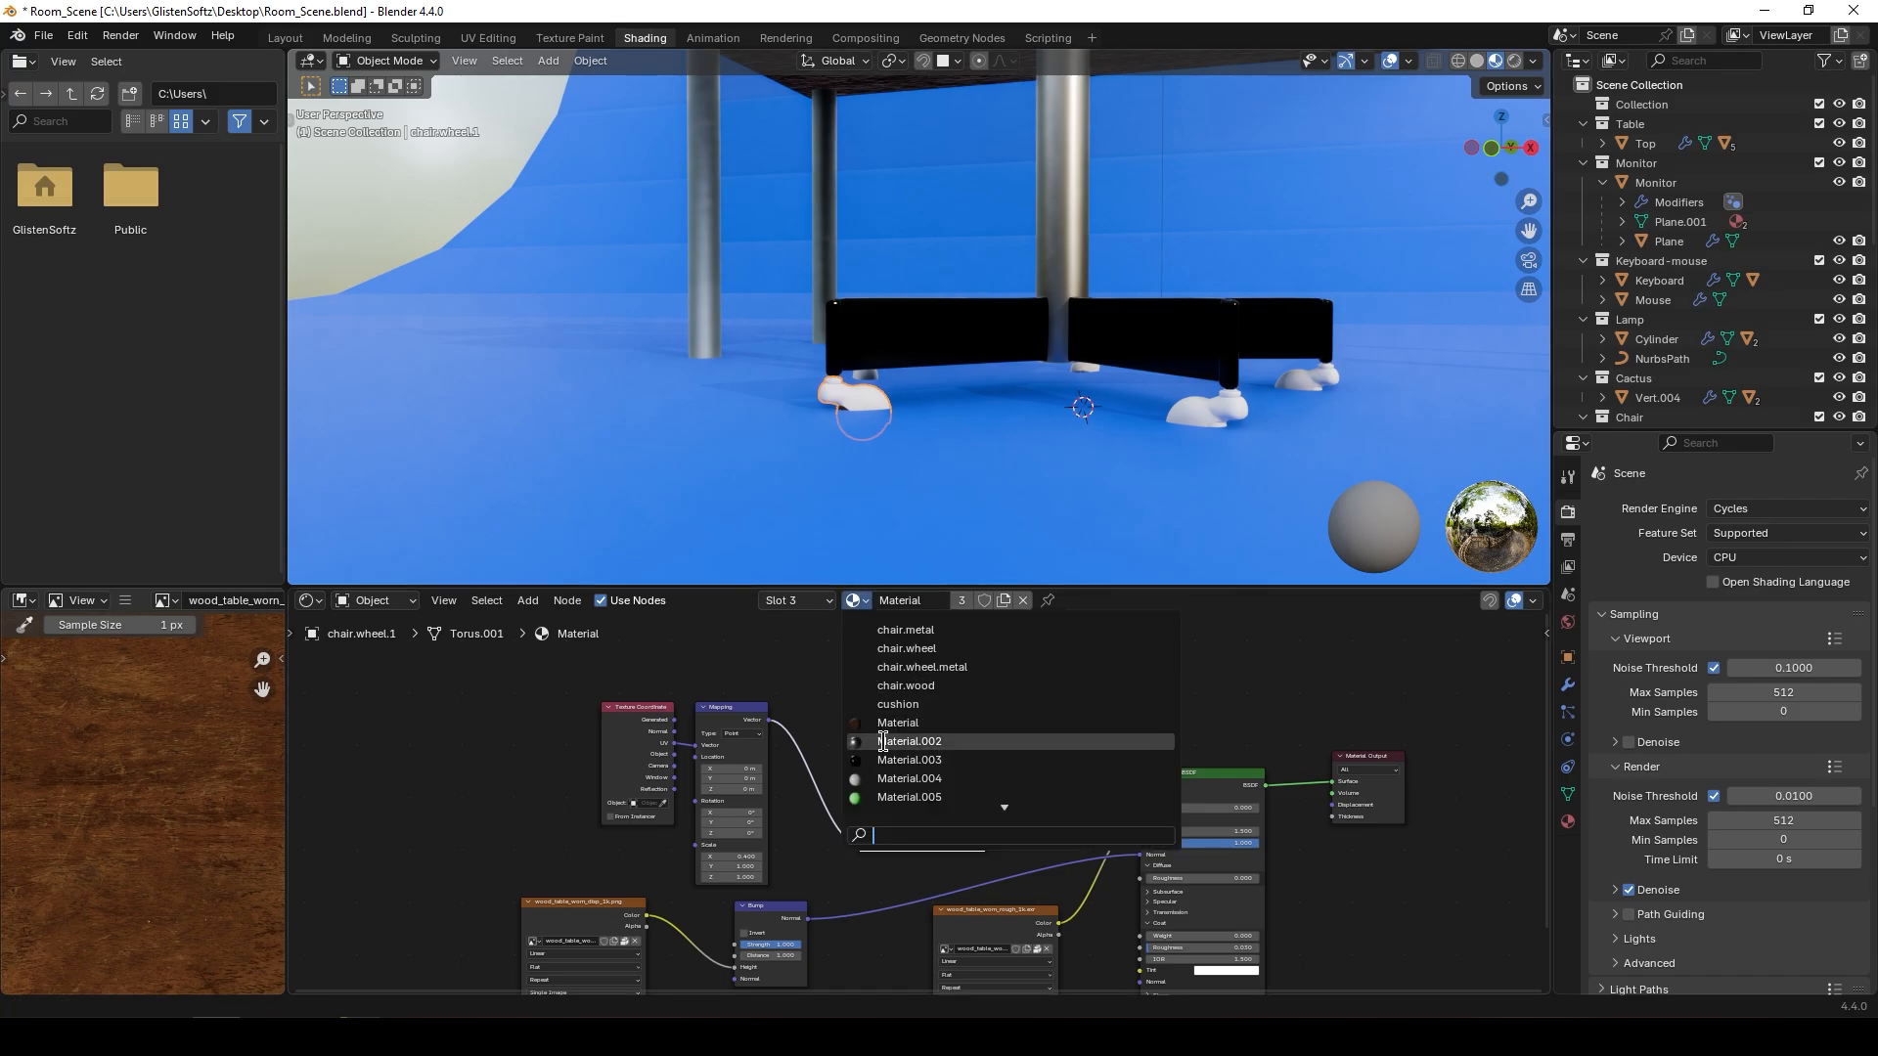
{"action": "left_click", "coordinate": [886, 798]}
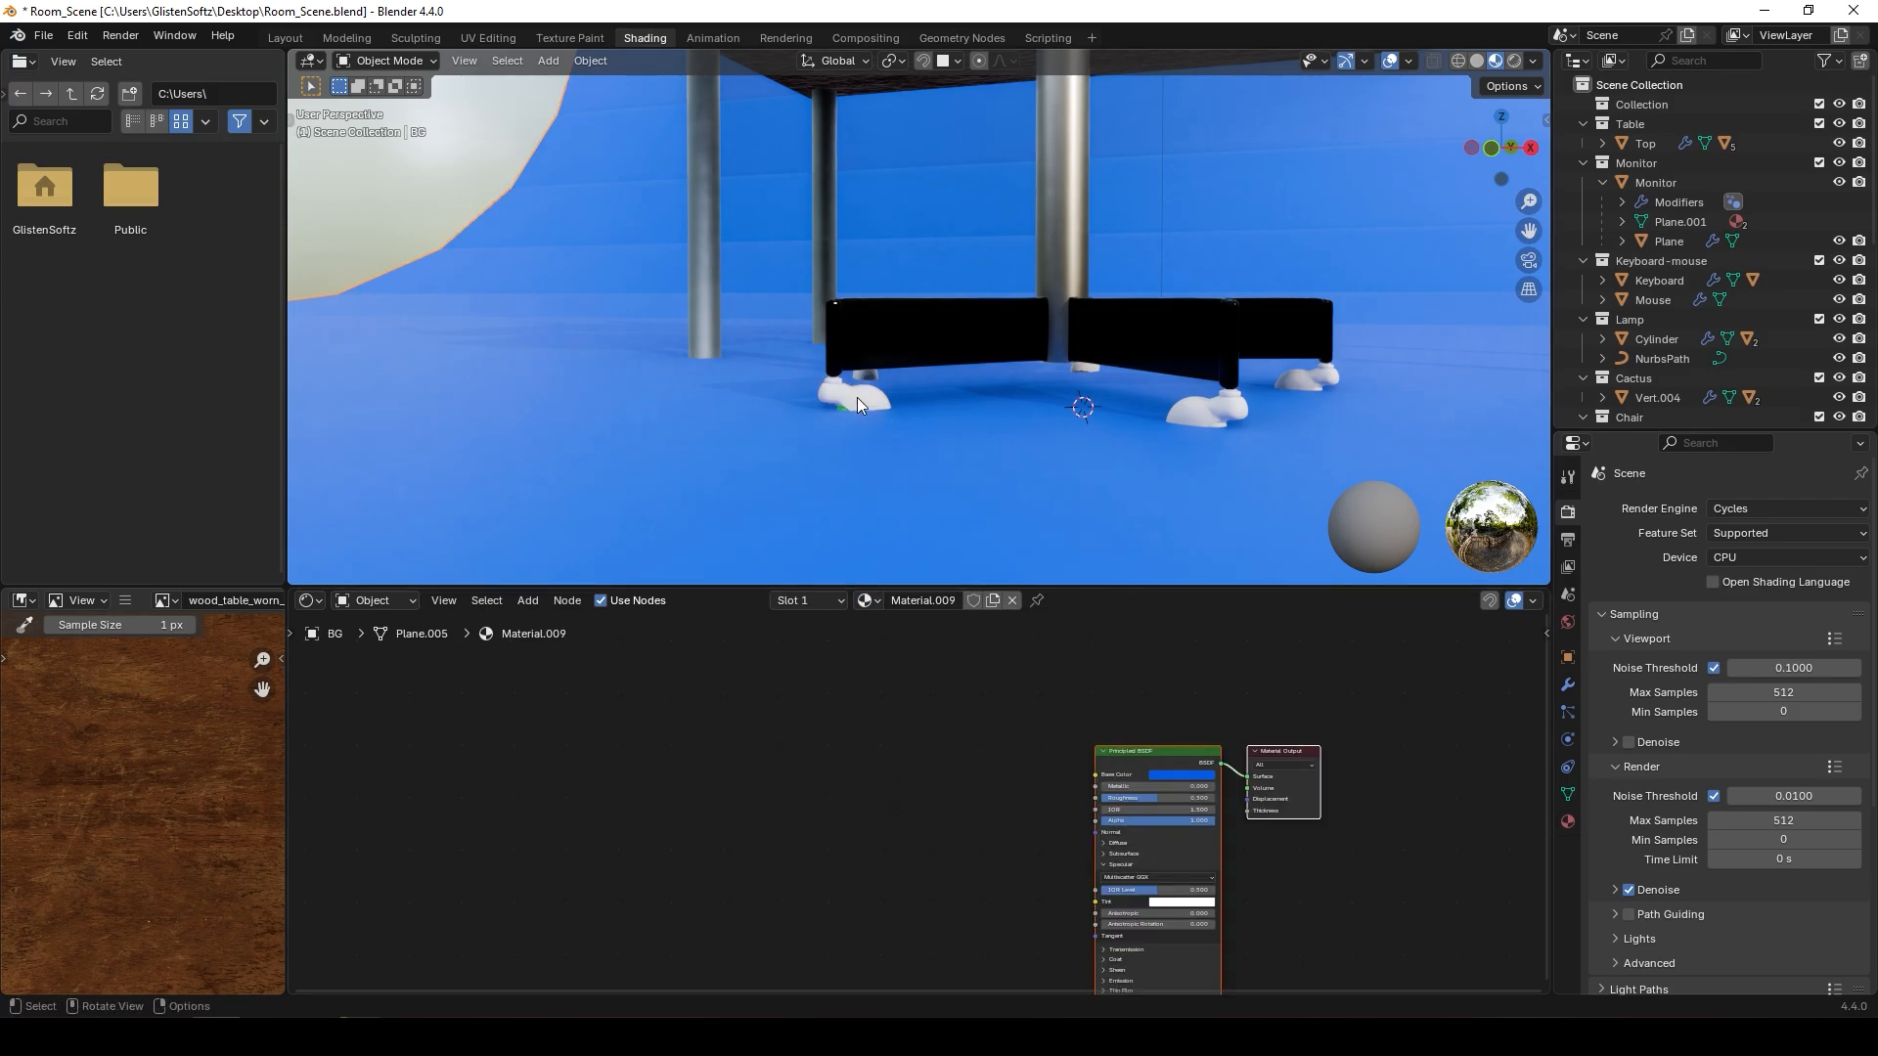
{"action": "left_click", "coordinate": [828, 607]}
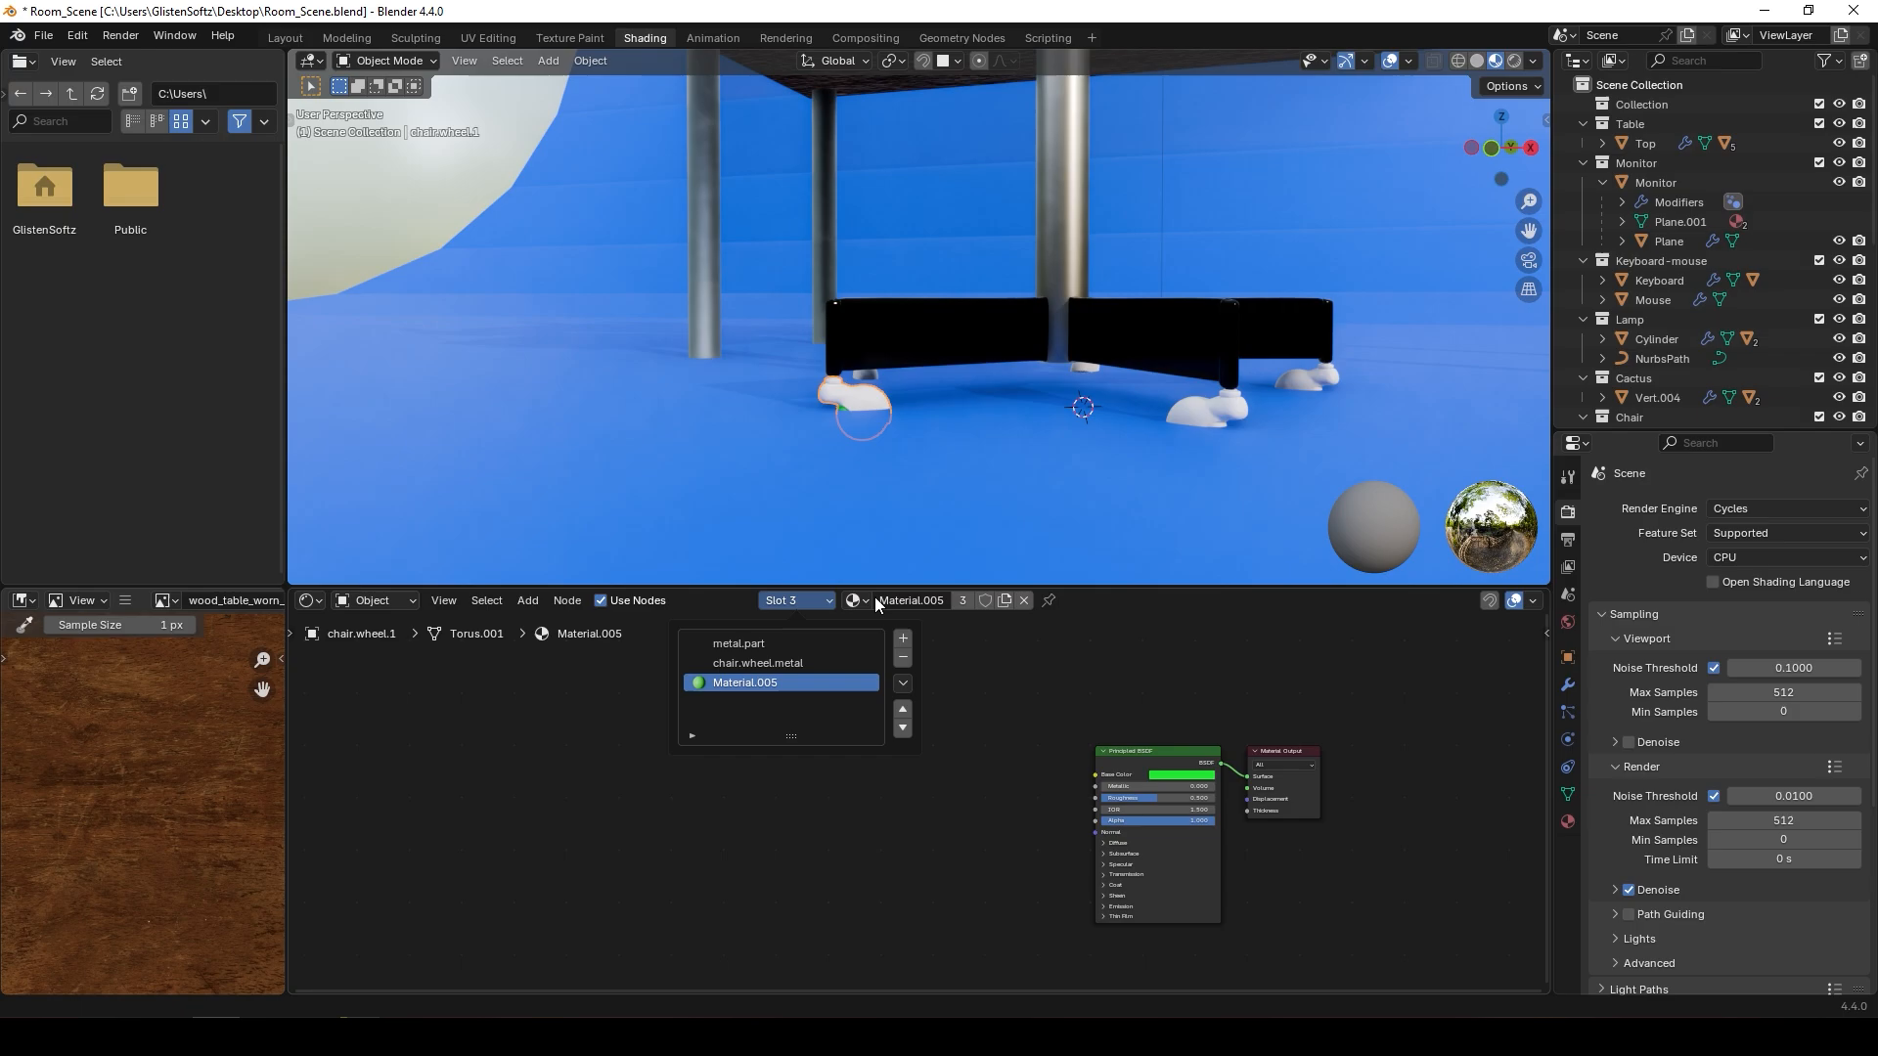
{"action": "left_click", "coordinate": [856, 601]}
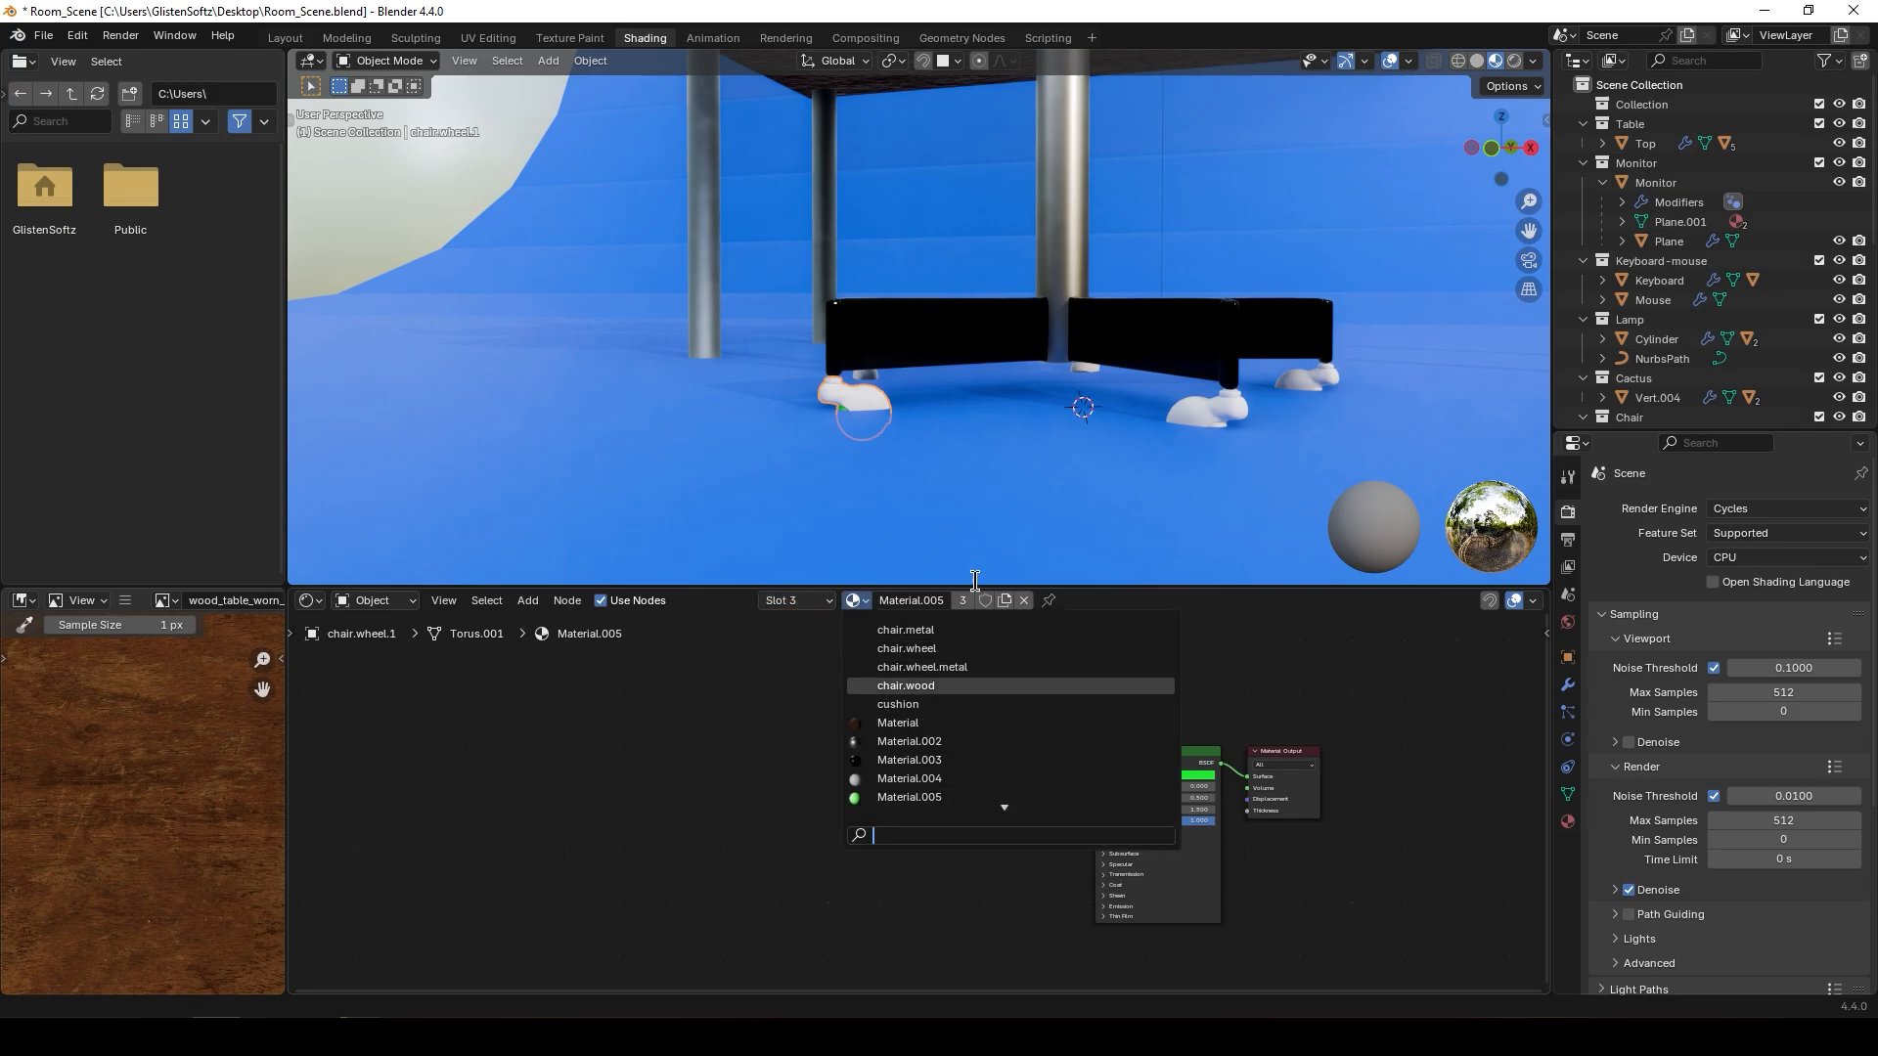
{"action": "left_click", "coordinate": [755, 720]}
- Assign the table's wood texture Material to the chair's backrest
{"action": "scroll", "coordinate": [927, 360], "scroll_direction": "down", "scroll_amount": 5}
{"action": "middle_click_drag", "start_coordinate": [952, 307], "coordinate": [937, 356]}
{"action": "left_click", "coordinate": [910, 200]}
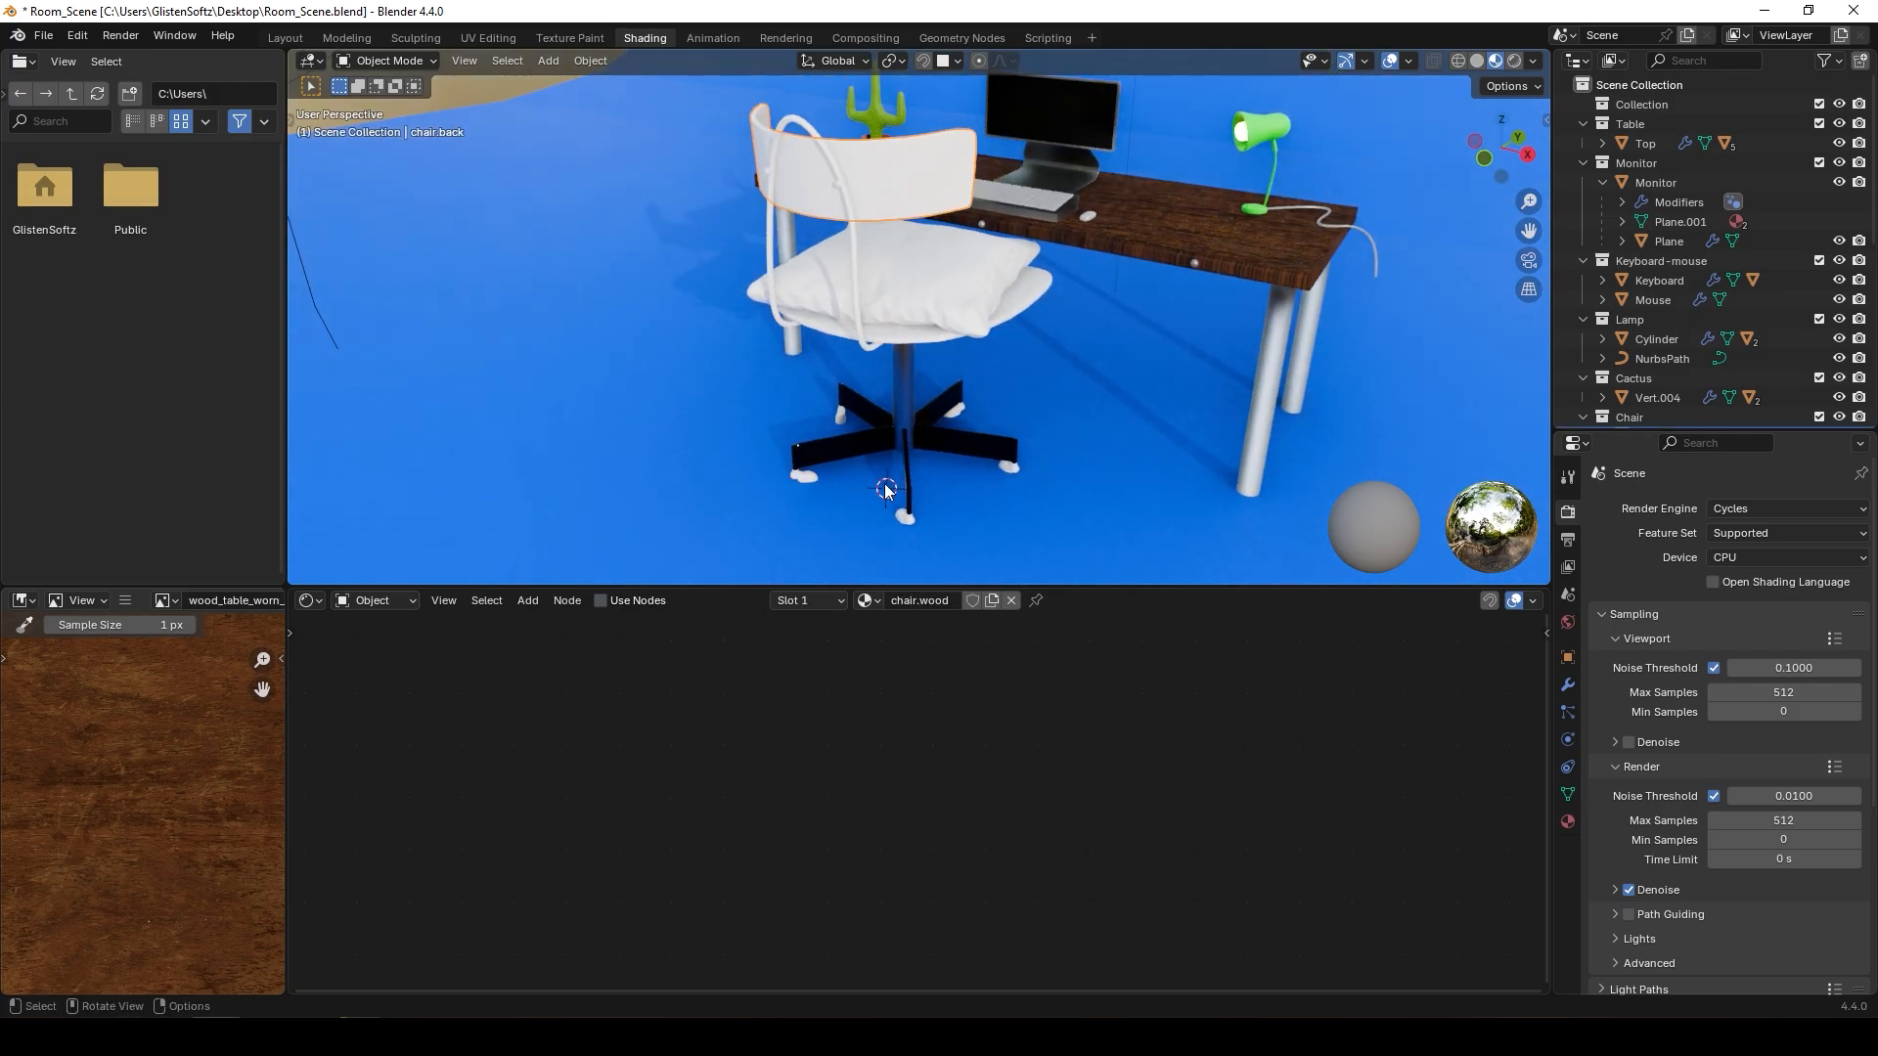
{"action": "left_click", "coordinate": [865, 600]}
{"action": "left_click", "coordinate": [902, 718]}
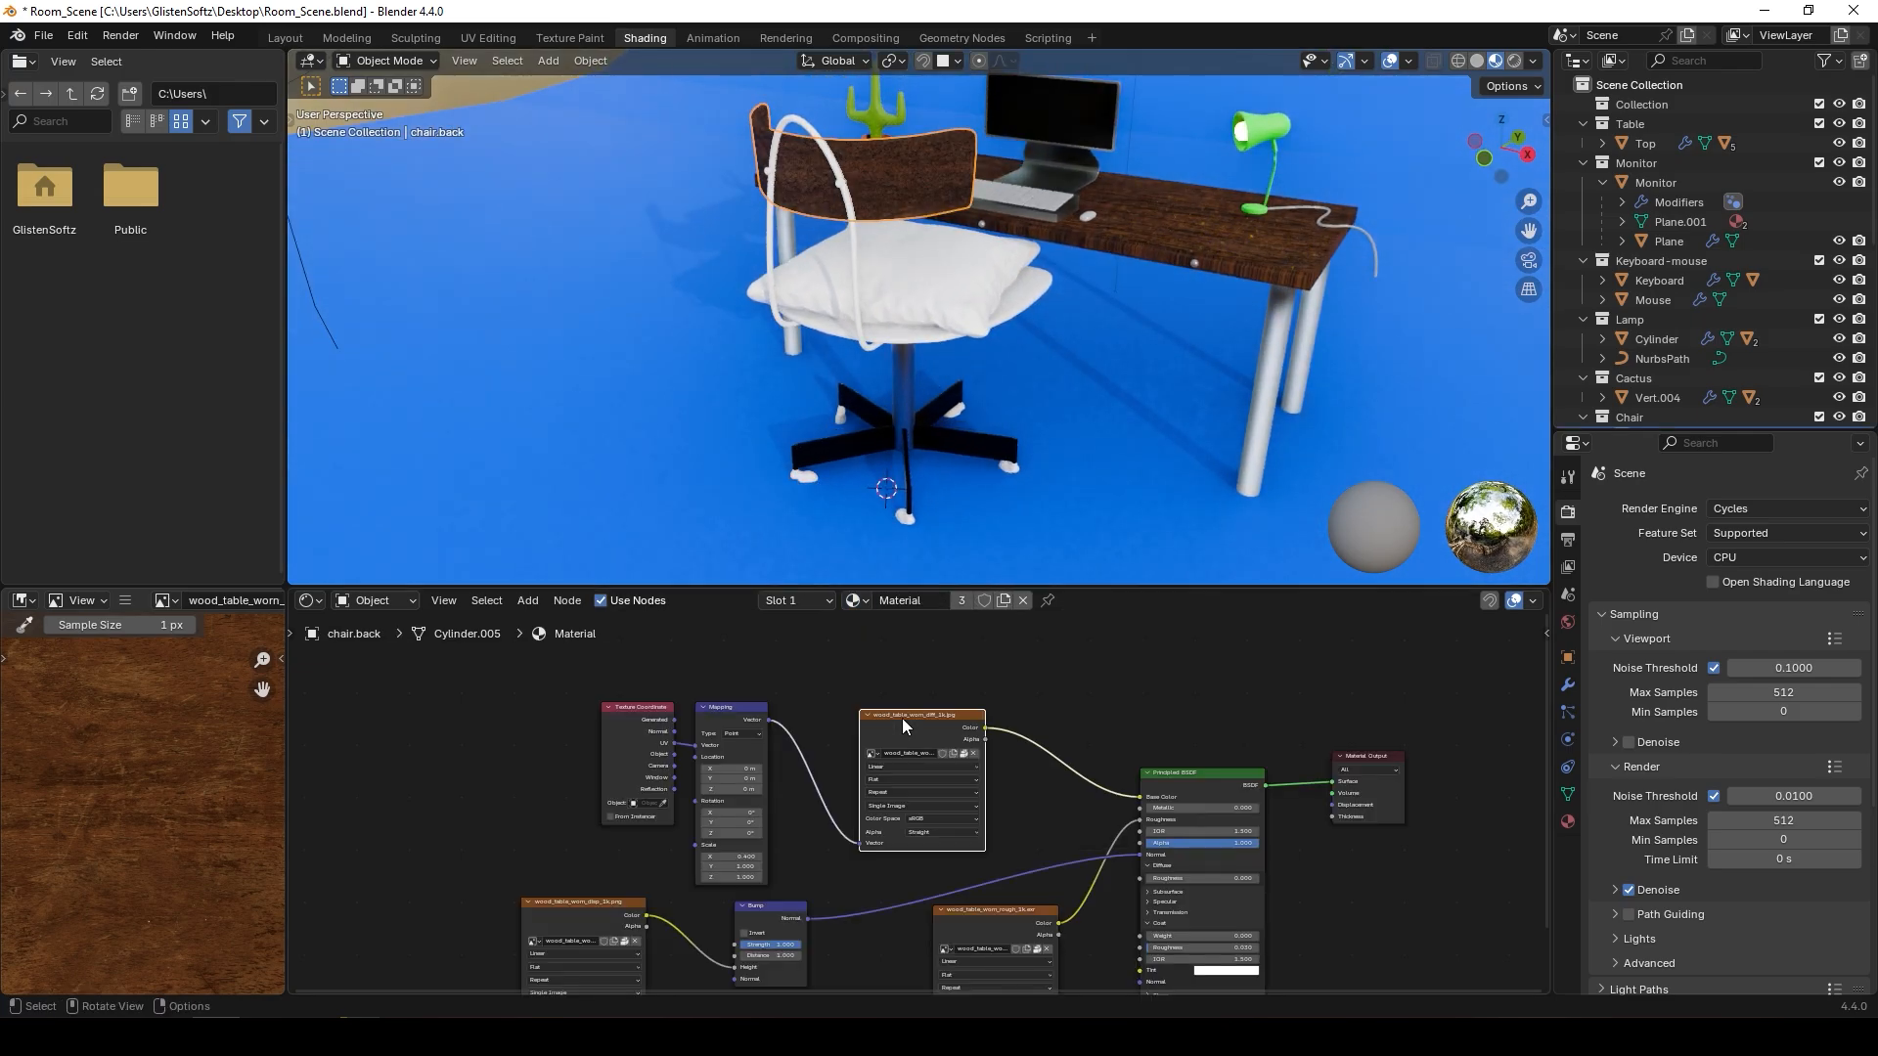
- Assign the green Material.005 to the chair's cushion
{"action": "middle_click_drag", "start_coordinate": [902, 309], "coordinate": [894, 307]}
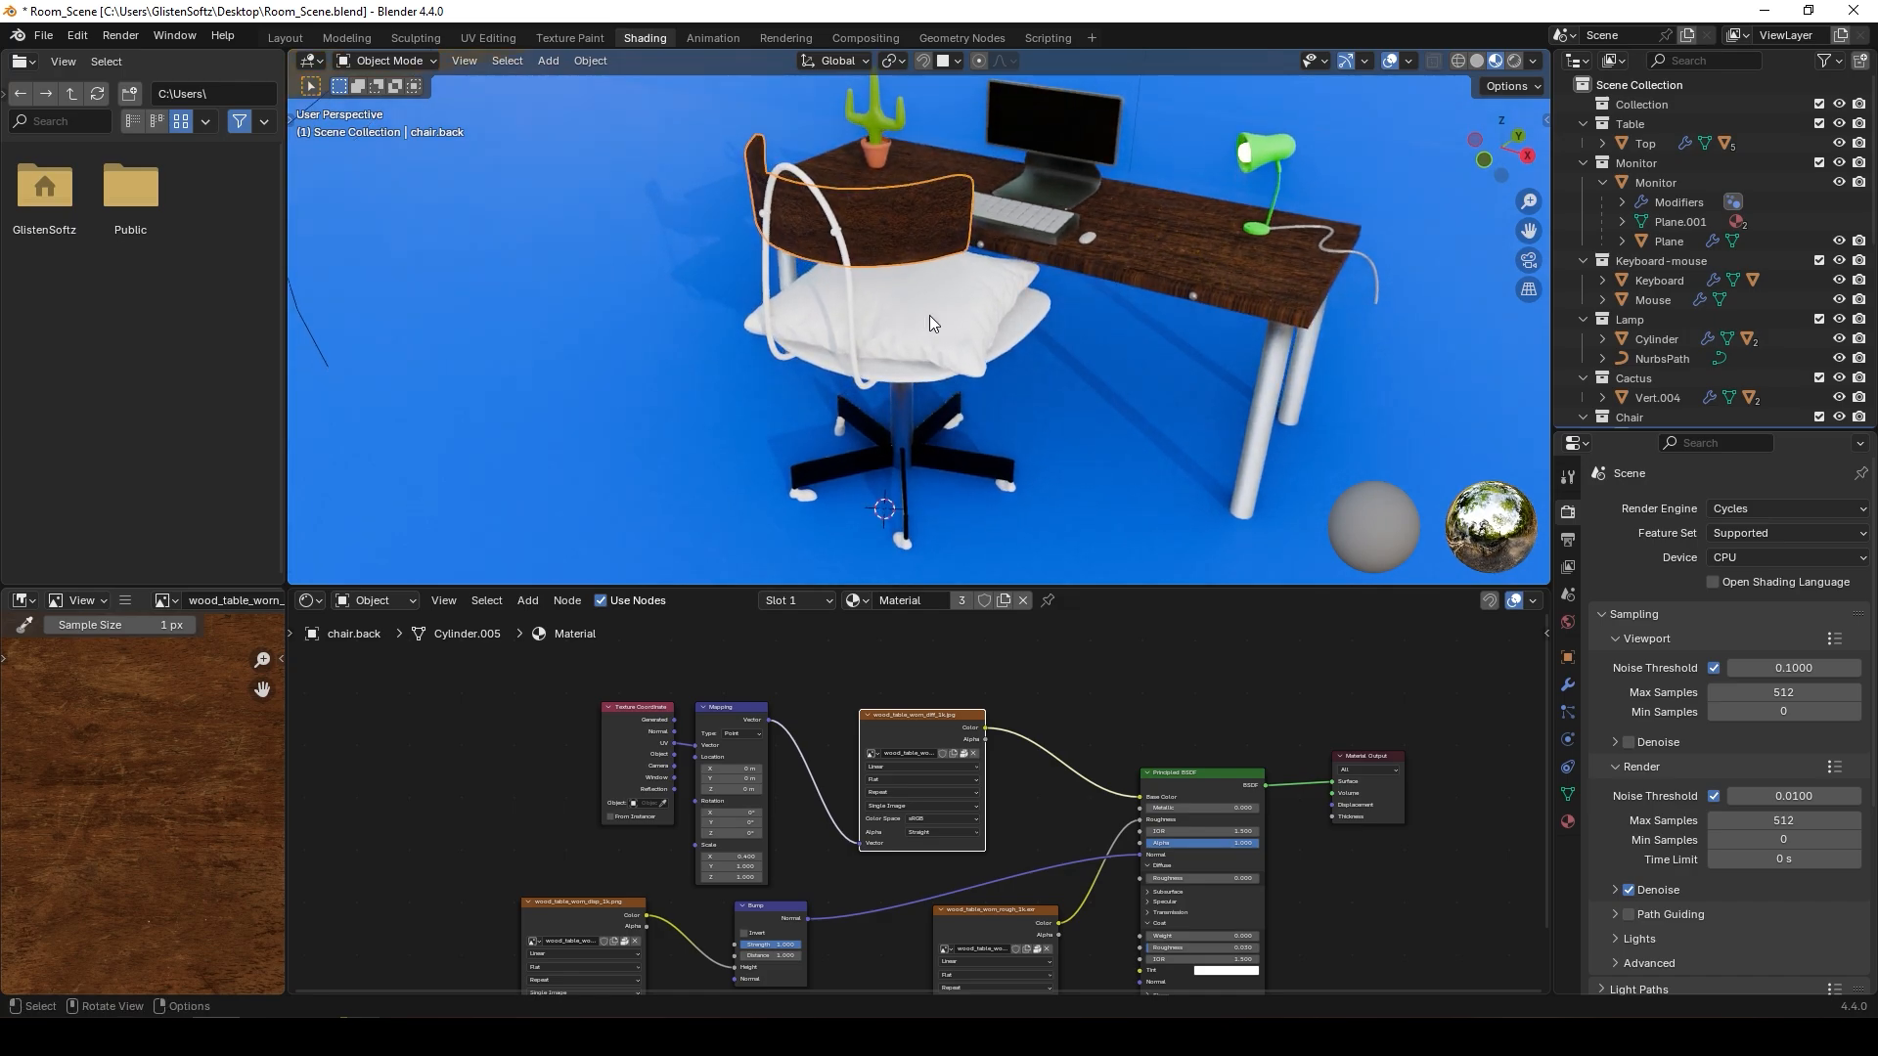
{"action": "left_click", "coordinate": [929, 318]}
{"action": "left_click", "coordinate": [867, 599]}
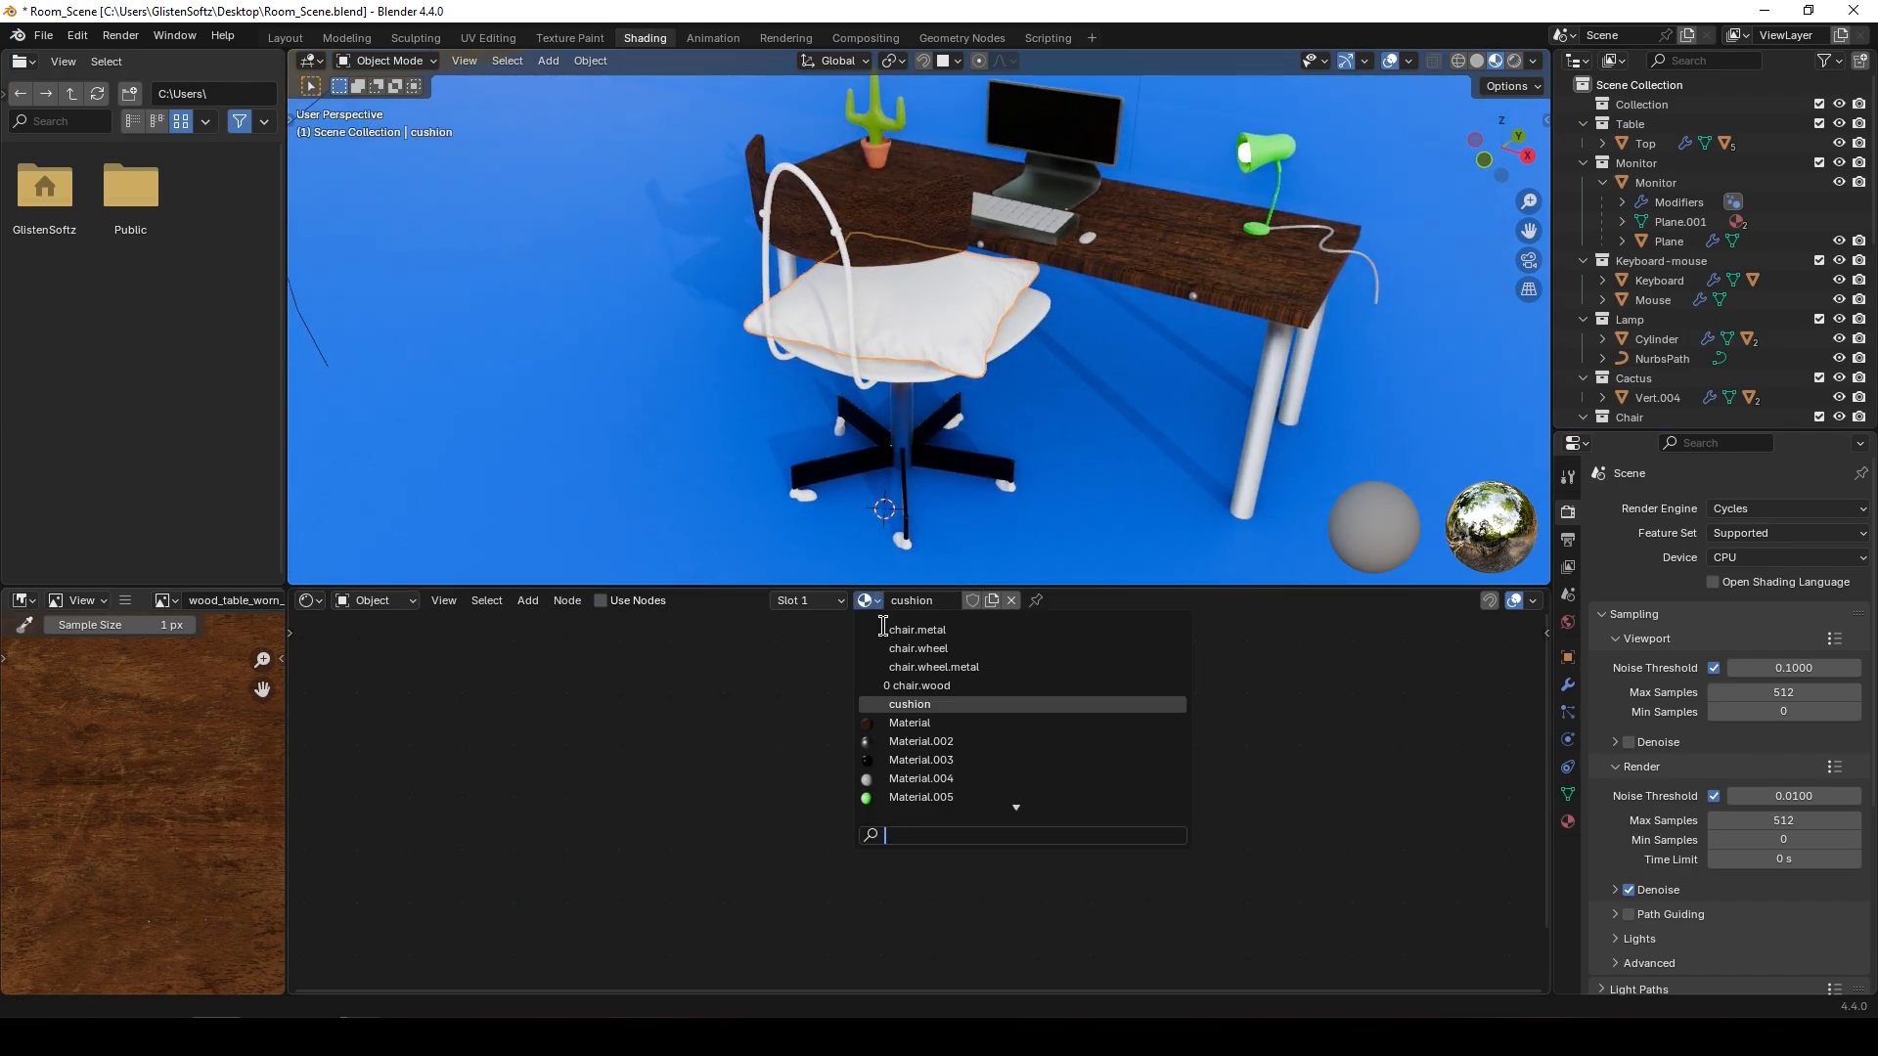
{"action": "left_click", "coordinate": [914, 797]}
- Assign the black Material.003 to the chair seat beneath the cushion
{"action": "middle_click_drag", "start_coordinate": [890, 387], "coordinate": [910, 360]}
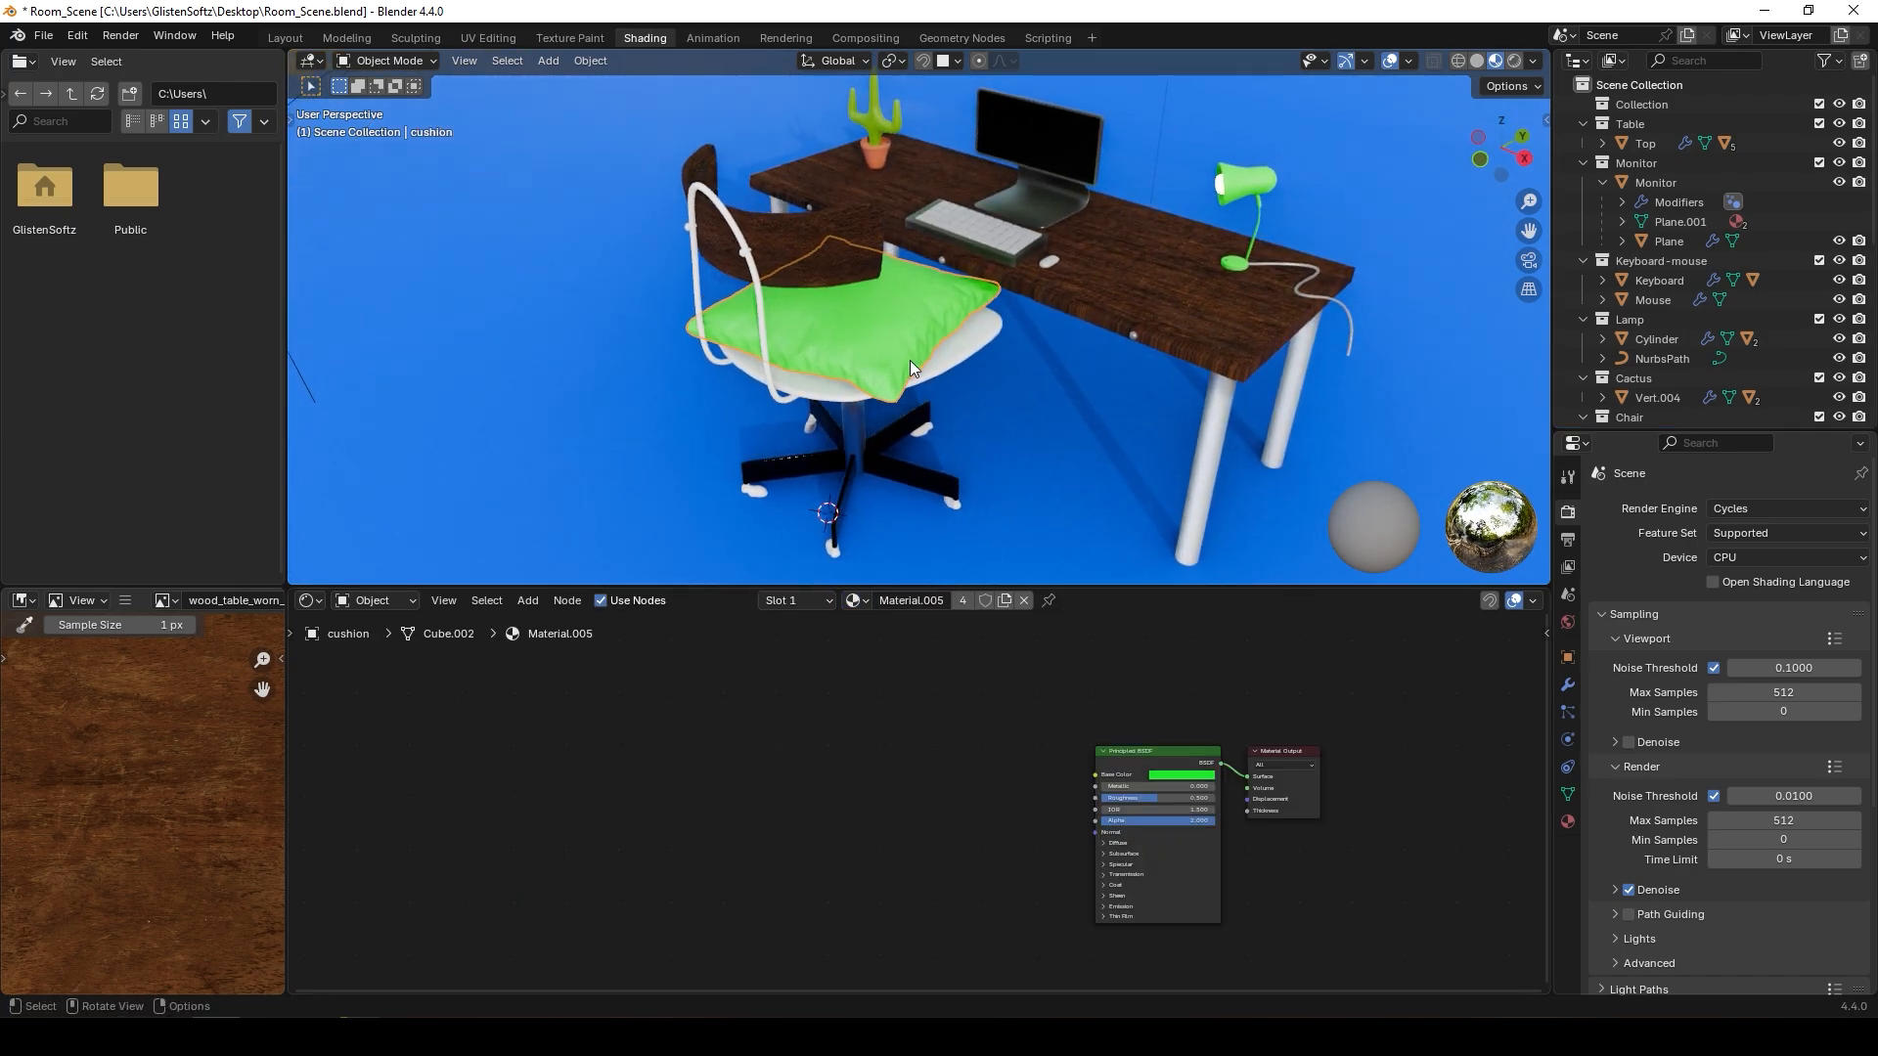
{"action": "left_click", "coordinate": [950, 358]}
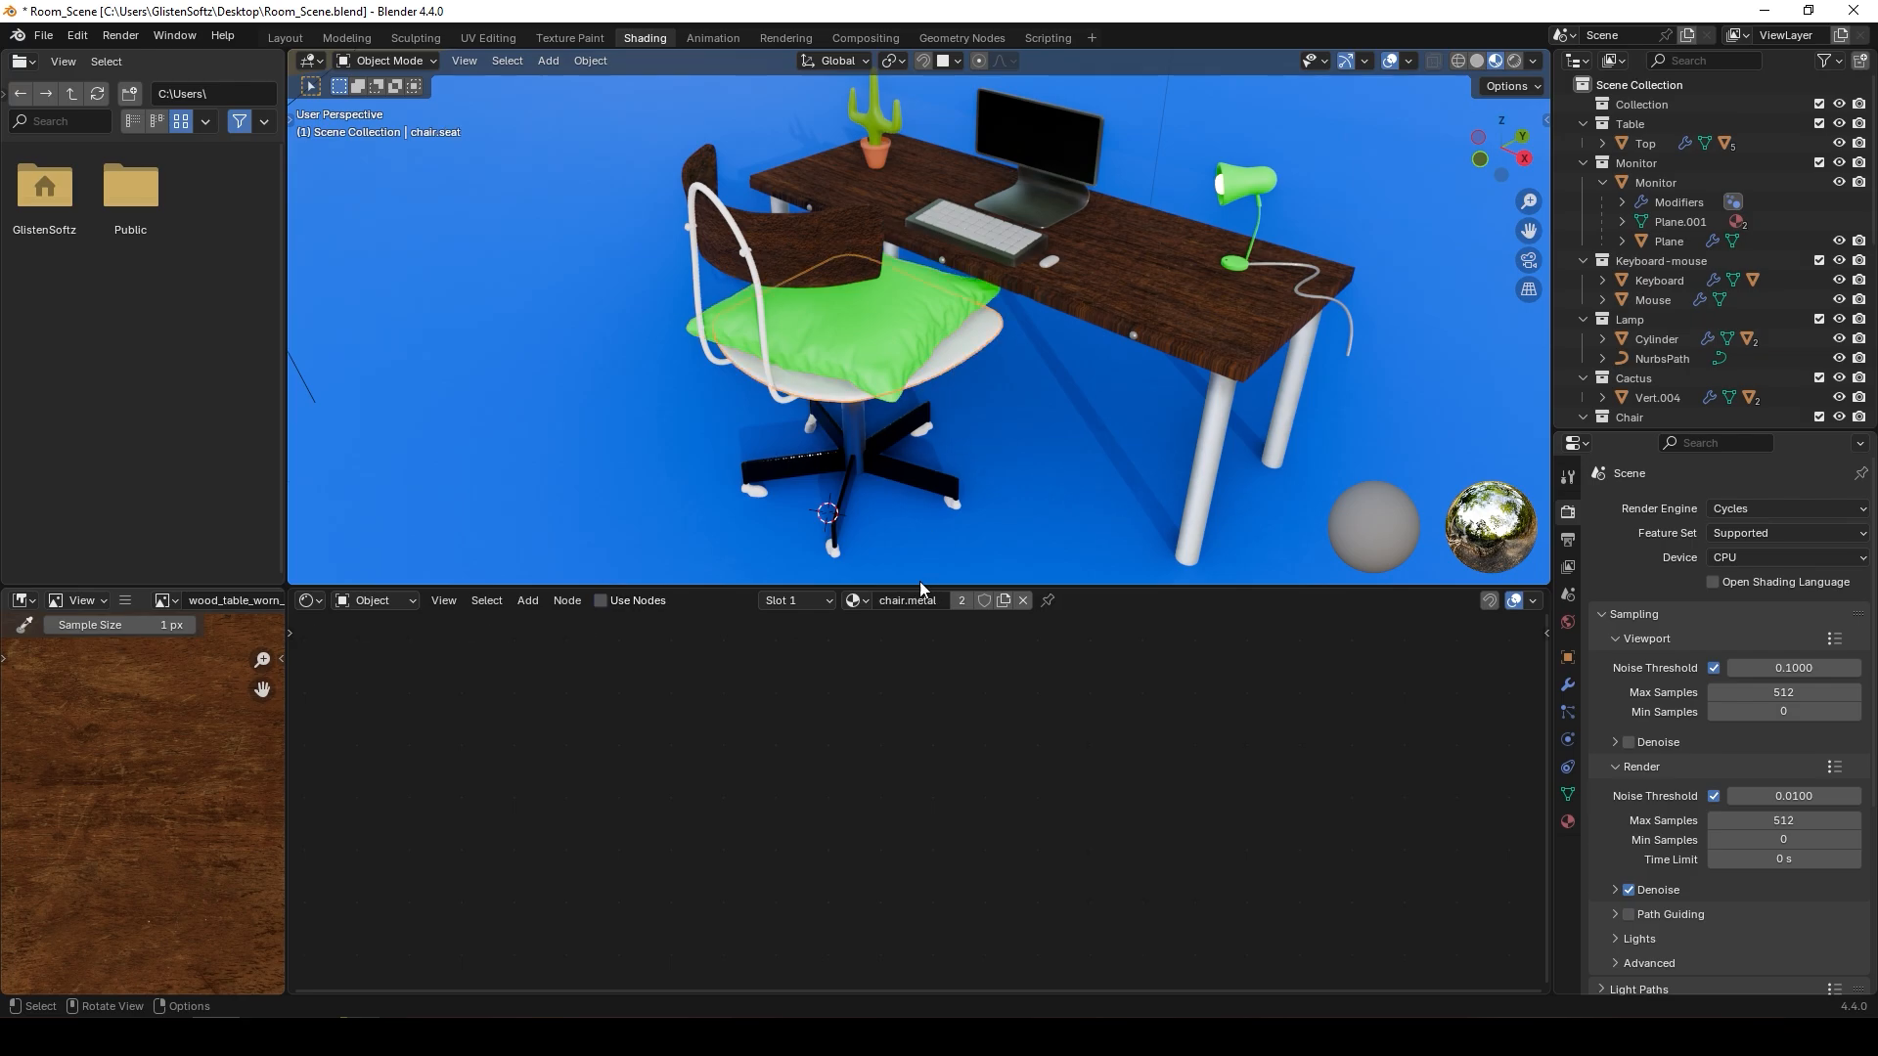
{"action": "left_click", "coordinate": [856, 601]}
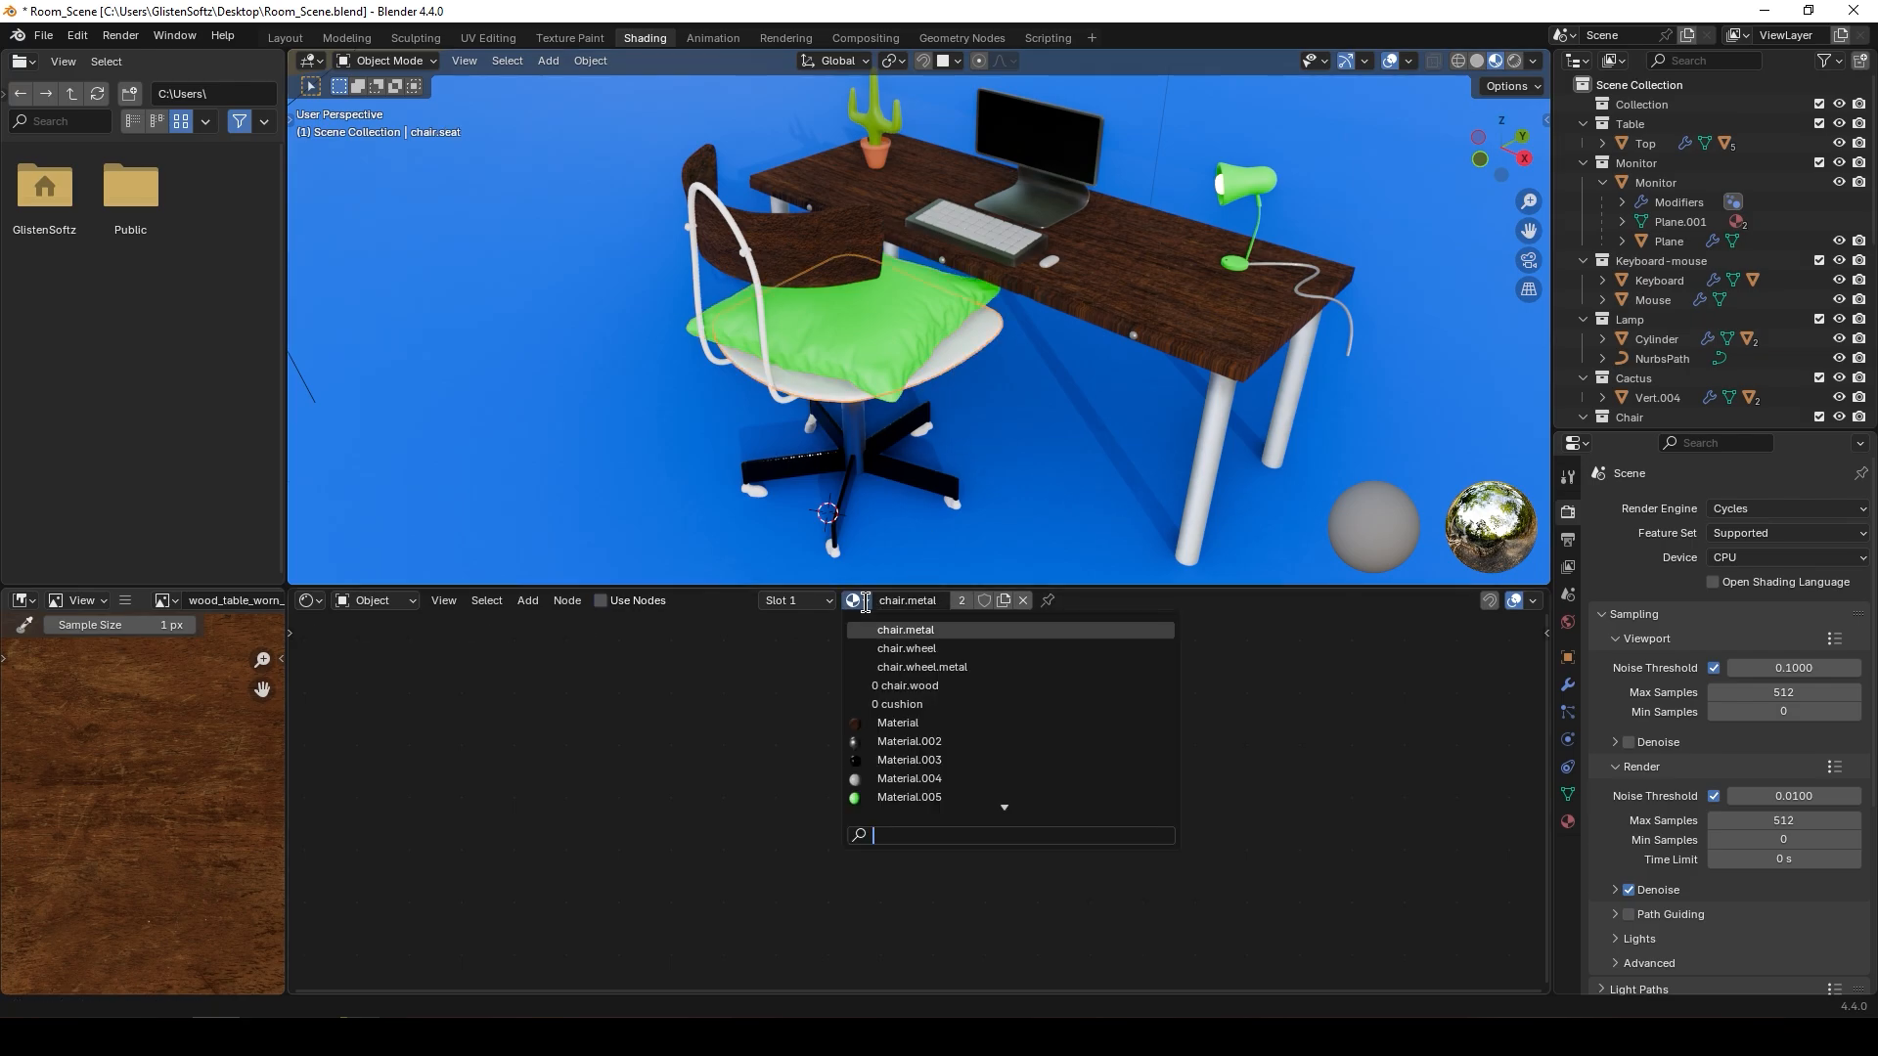
{"action": "left_click", "coordinate": [893, 761]}
- Assign the metallic Material.002 to the curved ribbed bar behind the backrest
{"action": "middle_click_drag", "start_coordinate": [896, 426], "coordinate": [843, 436]}
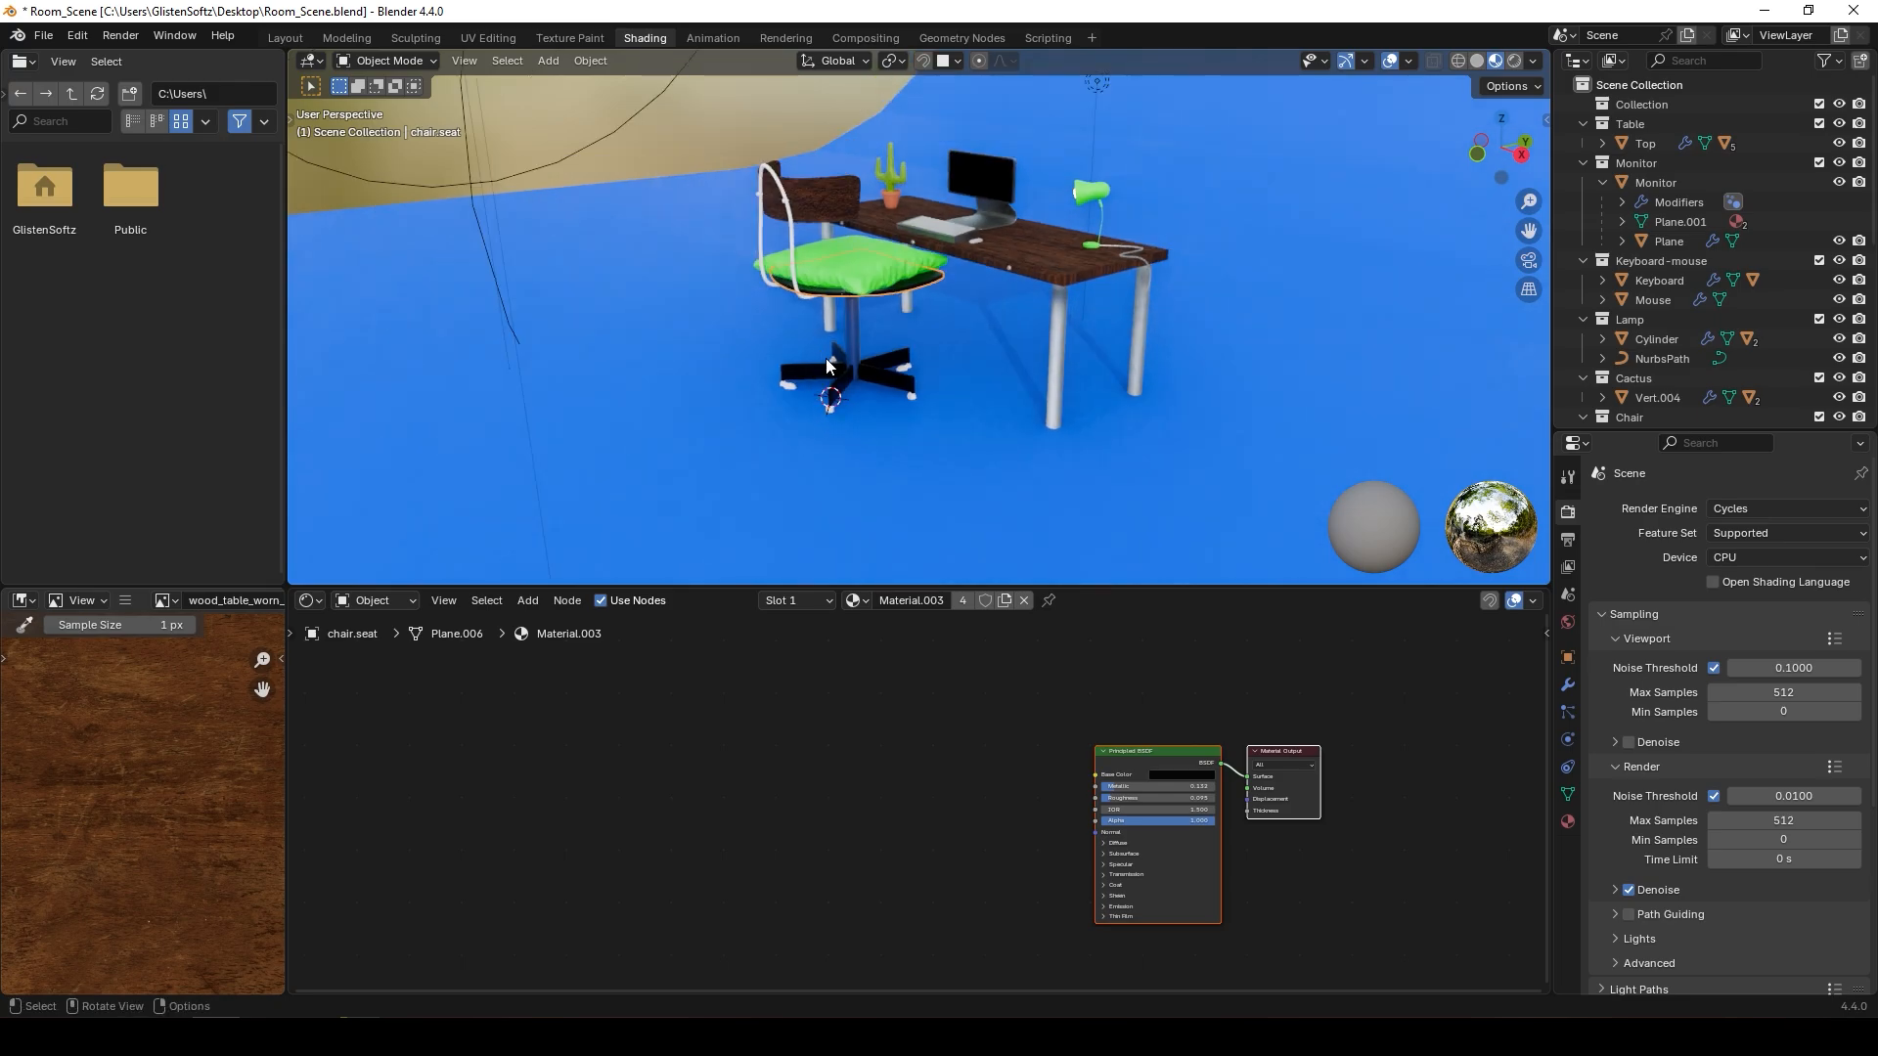
{"action": "scroll", "coordinate": [843, 305], "scroll_direction": "up", "scroll_amount": 4}
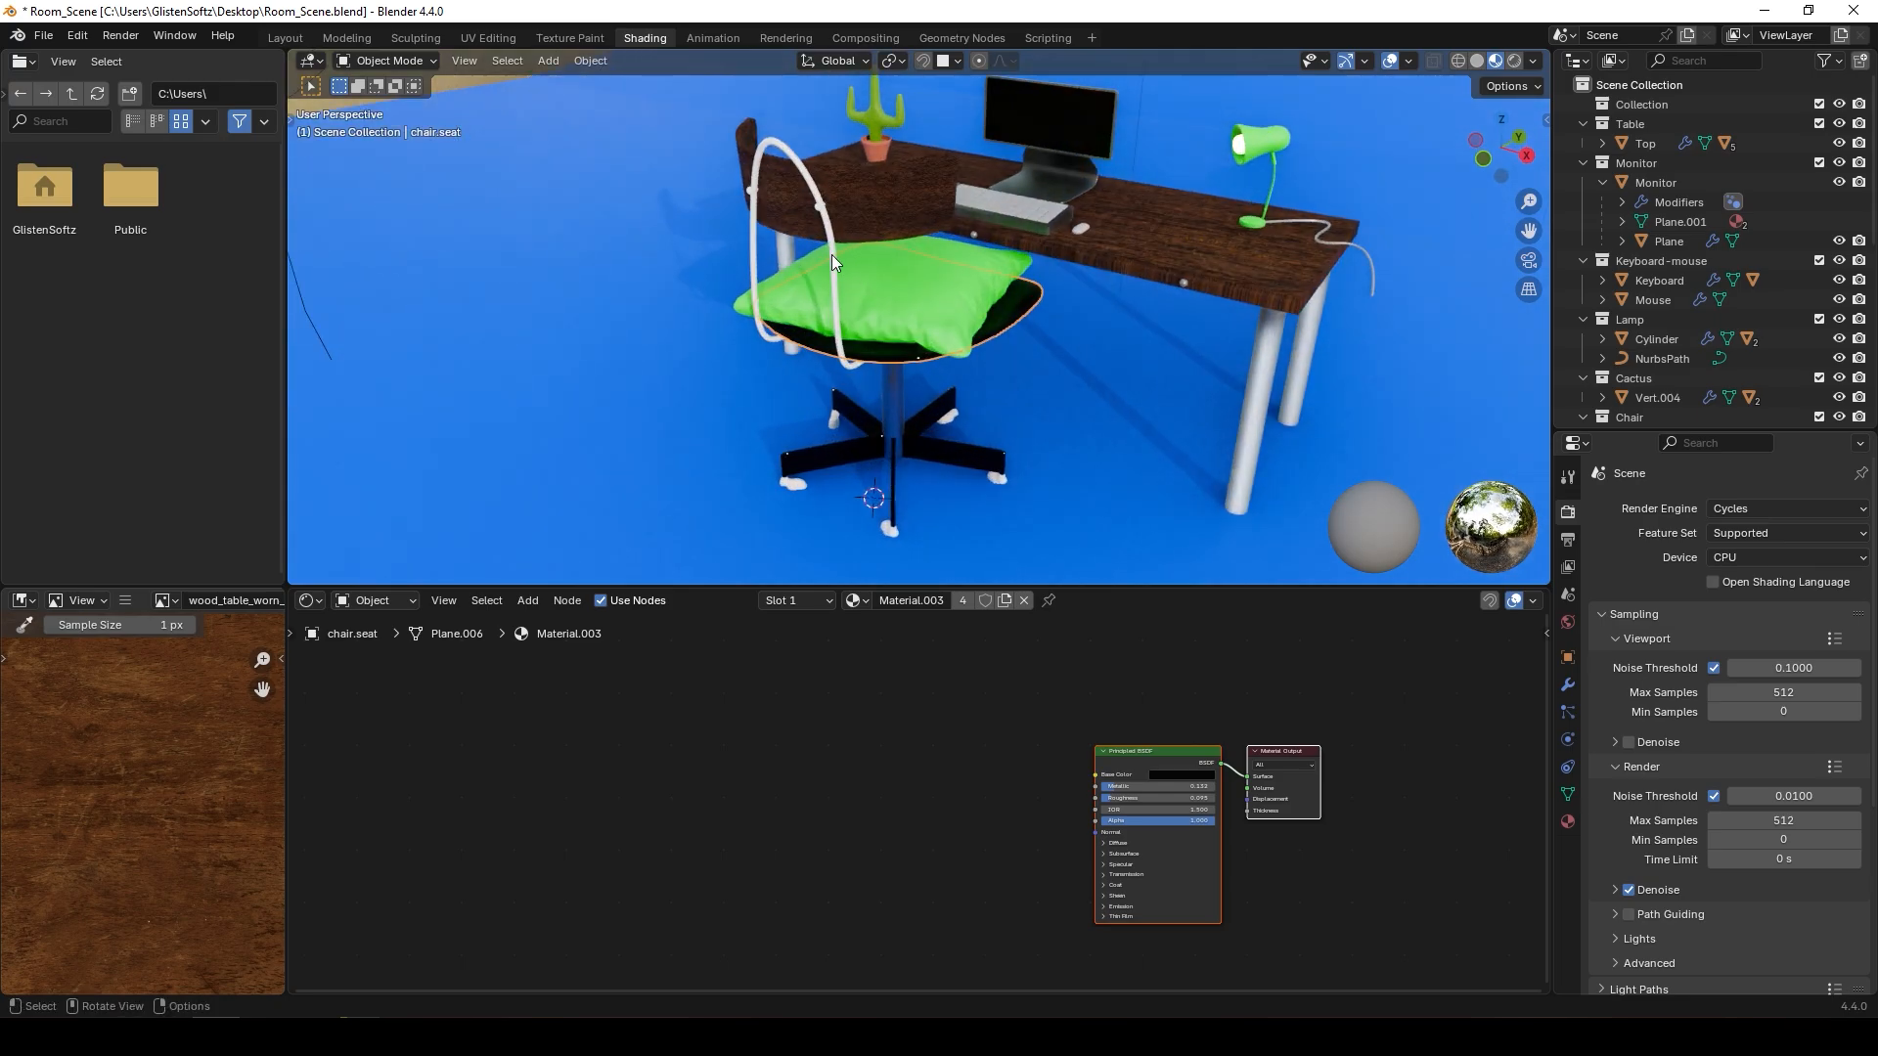
{"action": "left_click", "coordinate": [831, 254]}
{"action": "left_click", "coordinate": [865, 601]}
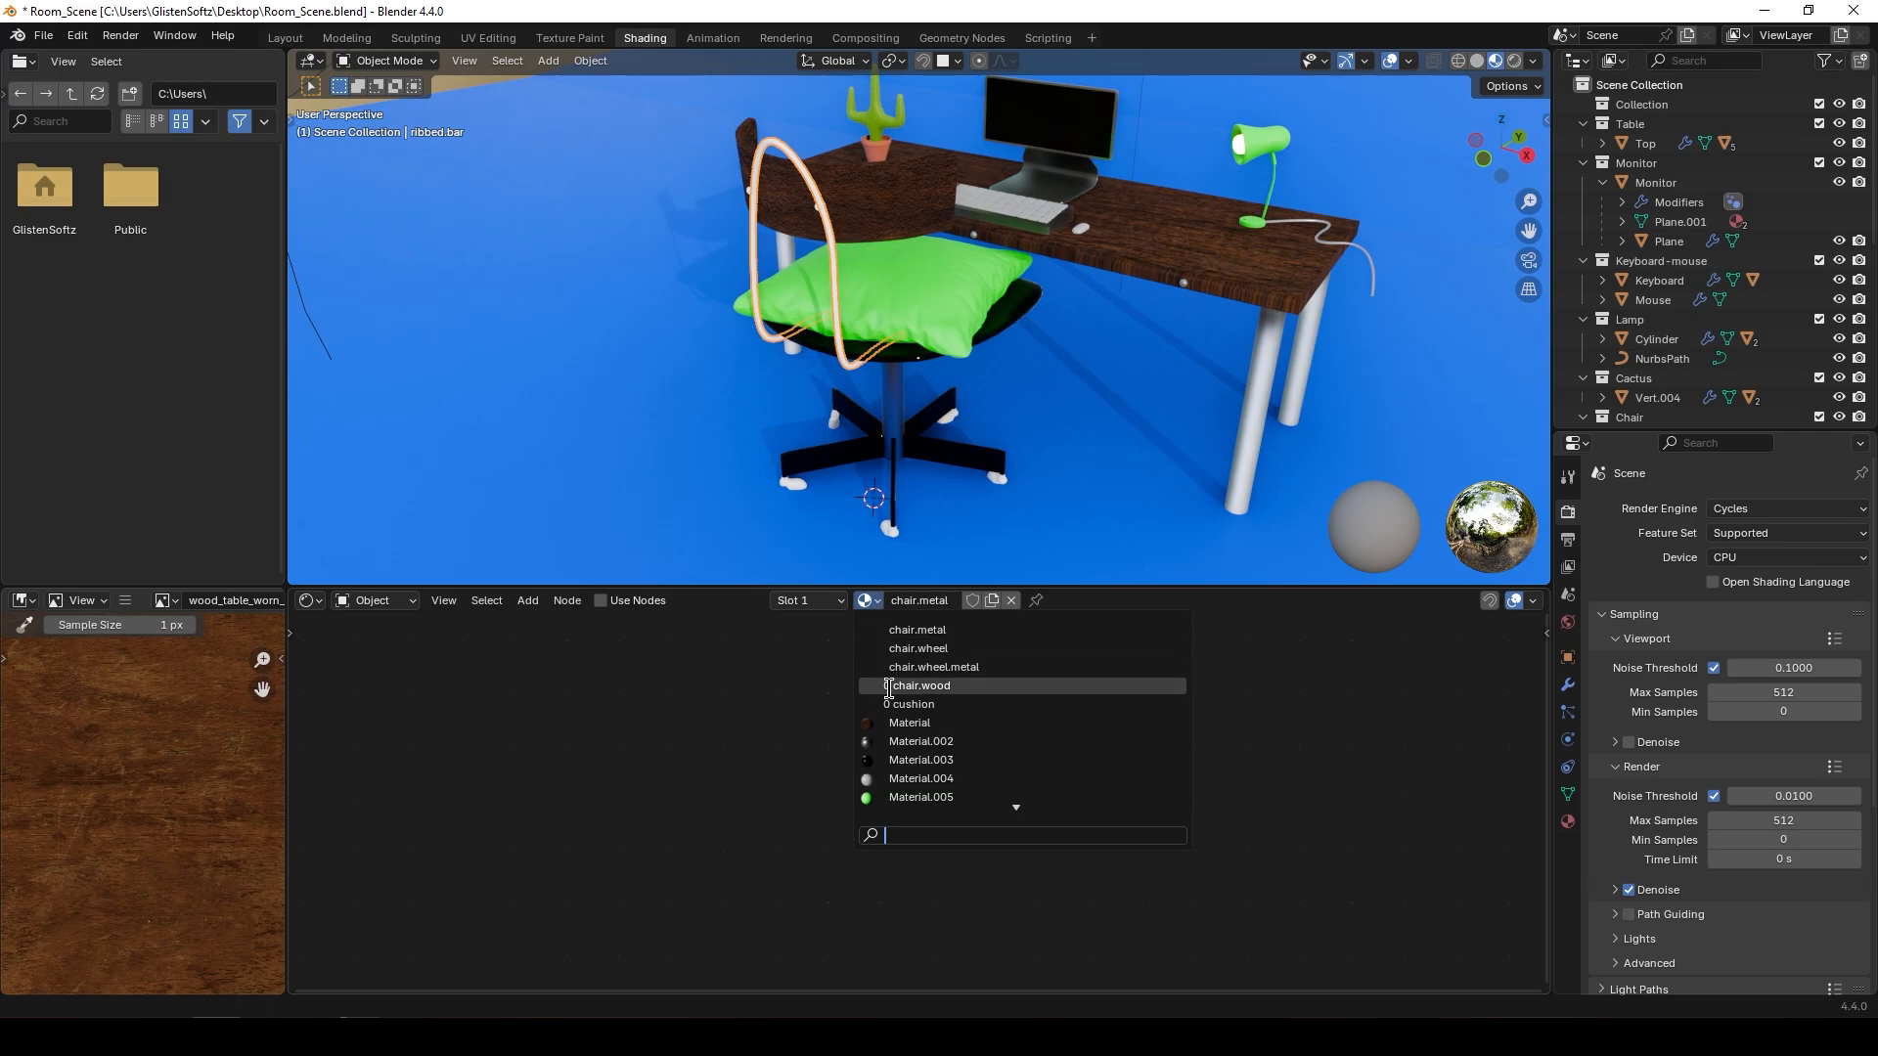
{"action": "left_click", "coordinate": [910, 742]}
- Assign the metallic Material.002 to the third material slot of chair.wheel.2
{"action": "middle_click_drag", "start_coordinate": [889, 449], "coordinate": [939, 362]}
{"action": "scroll", "coordinate": [991, 452], "scroll_direction": "up", "scroll_amount": 4}
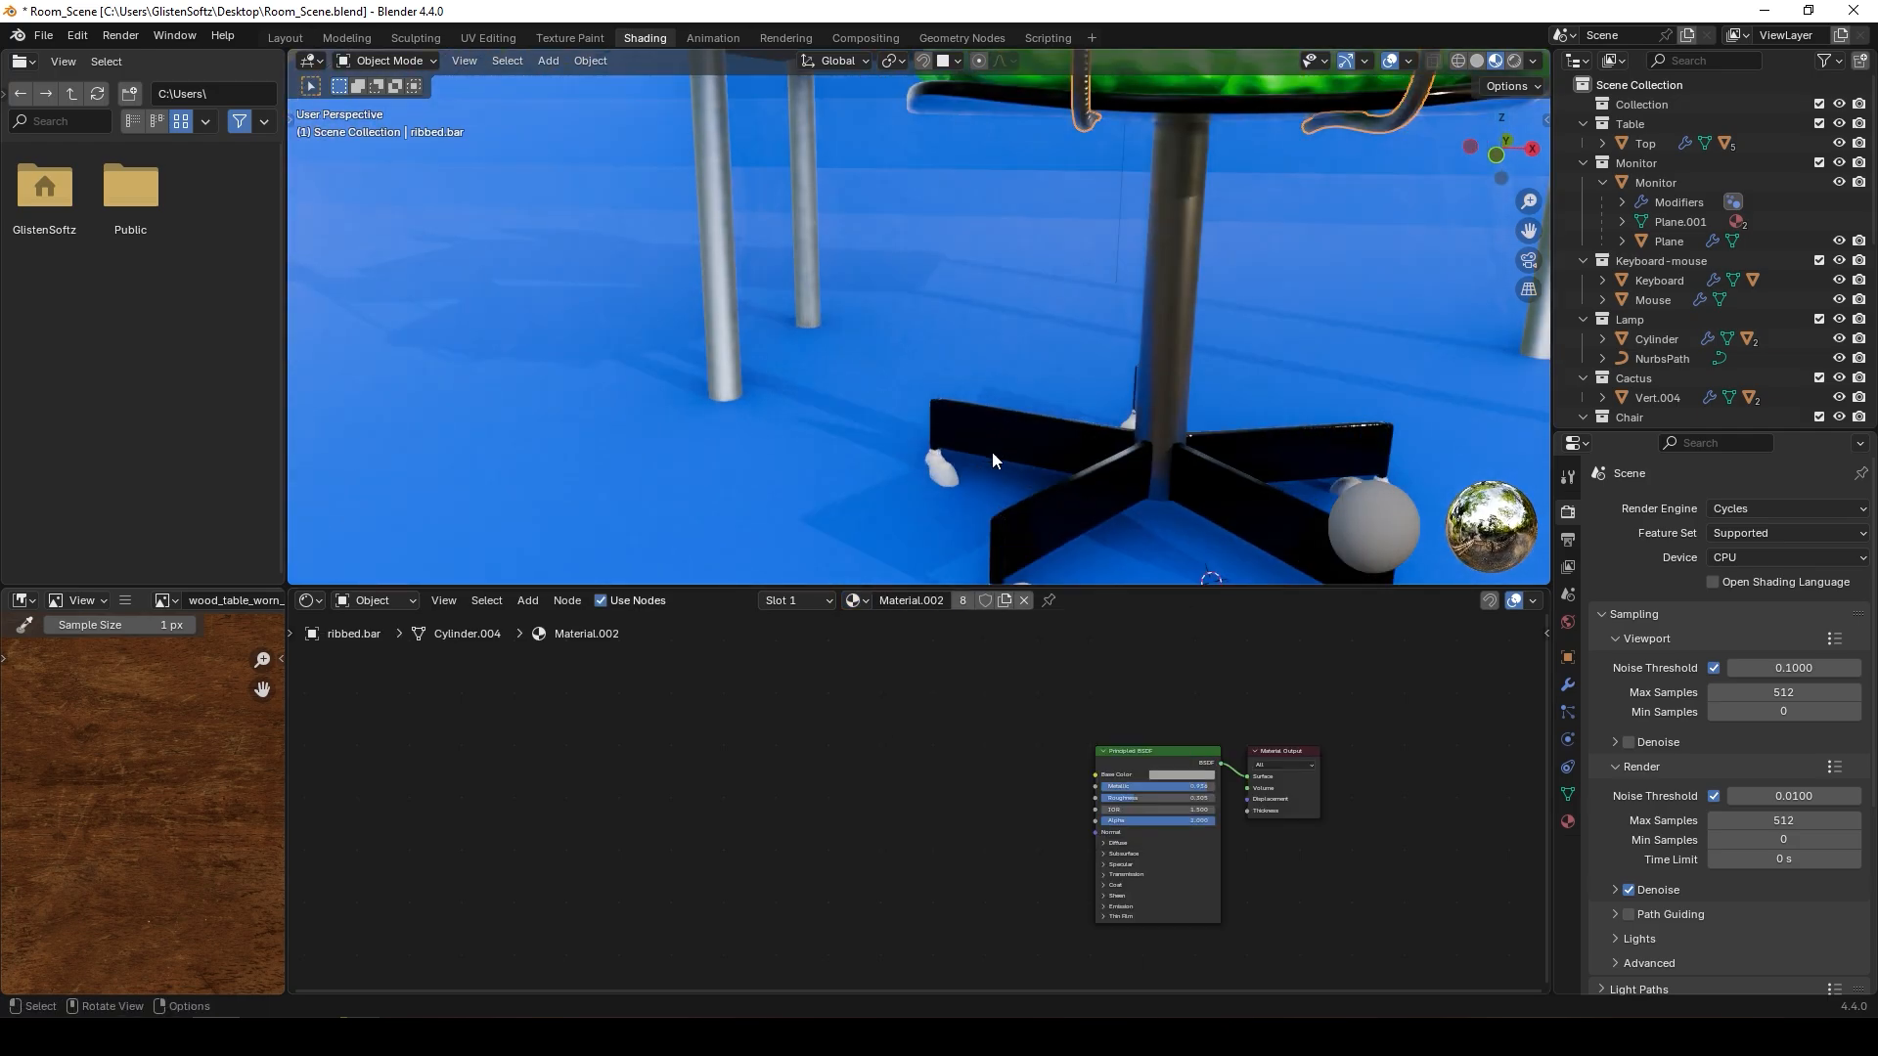
{"action": "left_click", "coordinate": [933, 471]}
{"action": "left_click", "coordinate": [857, 600]}
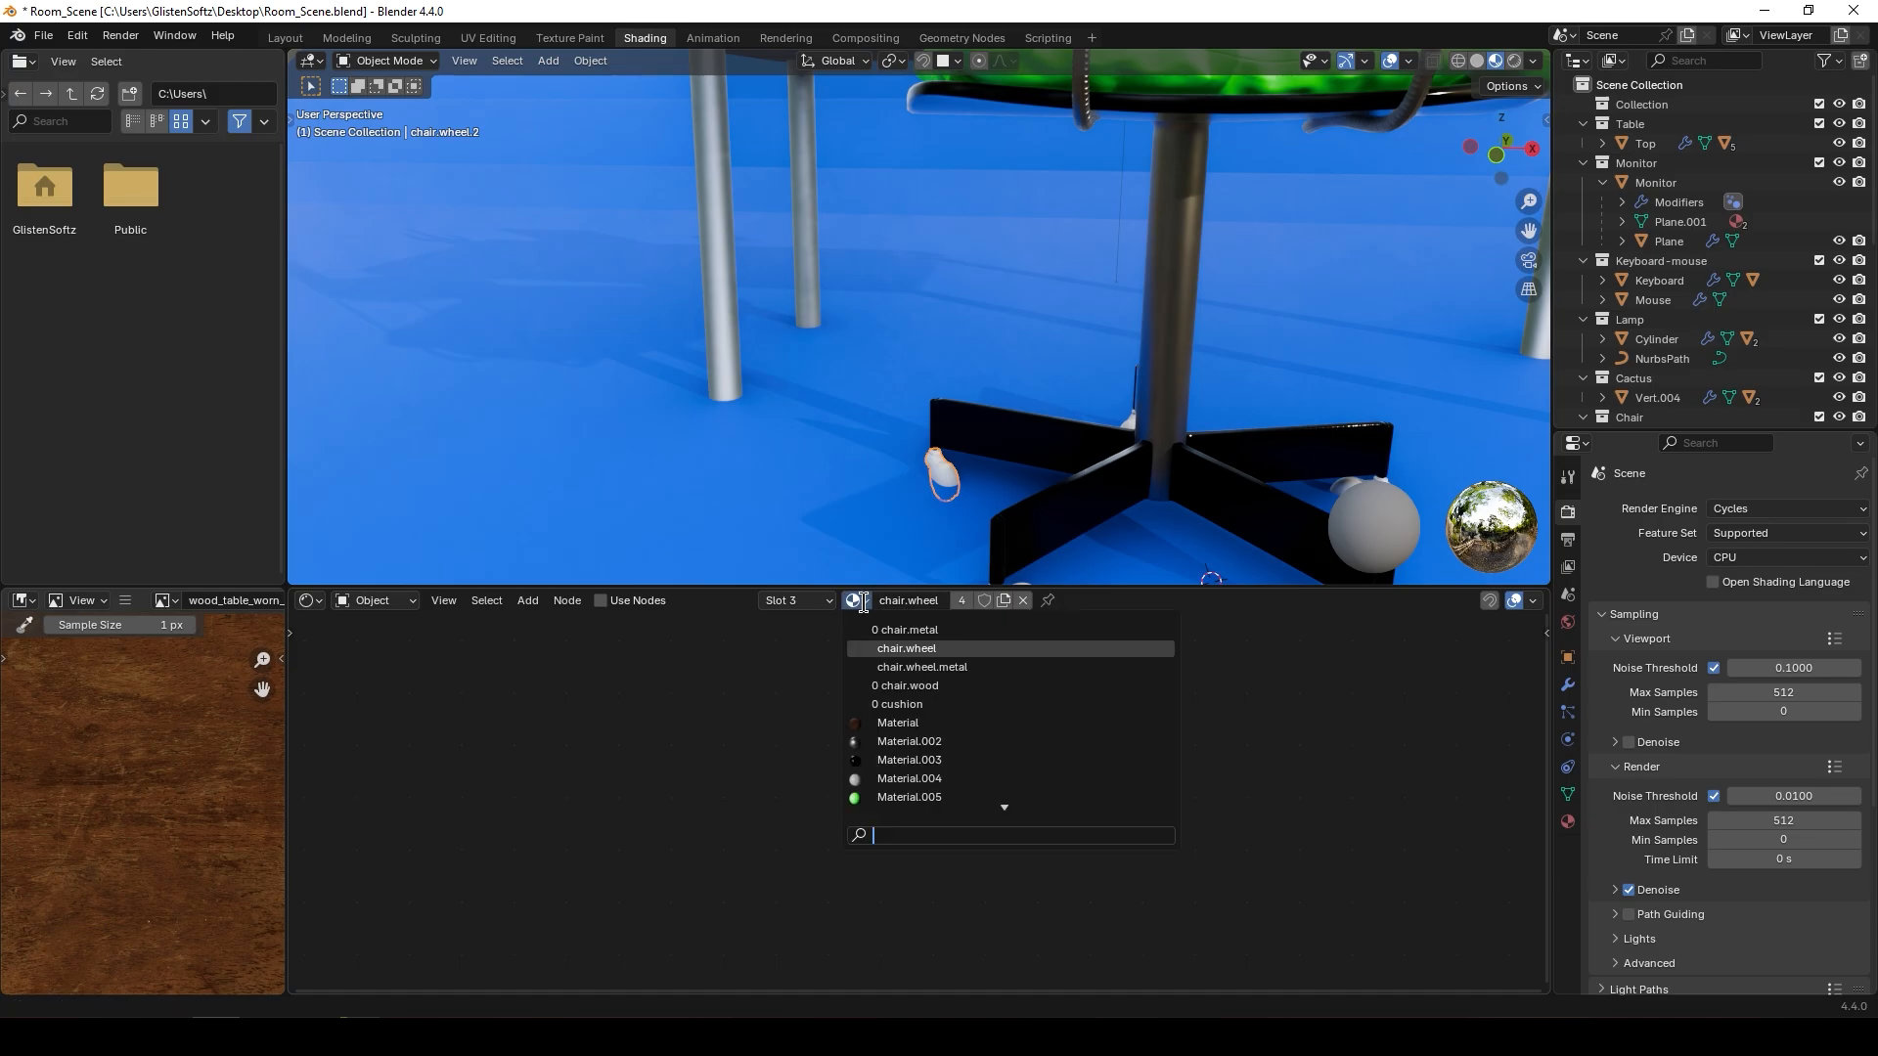
{"action": "left_click", "coordinate": [894, 741]}
- Collapse the Monitor, Table, Lamp, Keyboard-mouse and Cactus collections in the Outliner
{"action": "middle_click_drag", "start_coordinate": [894, 548], "coordinate": [935, 487]}
{"action": "scroll", "coordinate": [1005, 432], "scroll_direction": "down", "scroll_amount": 3}
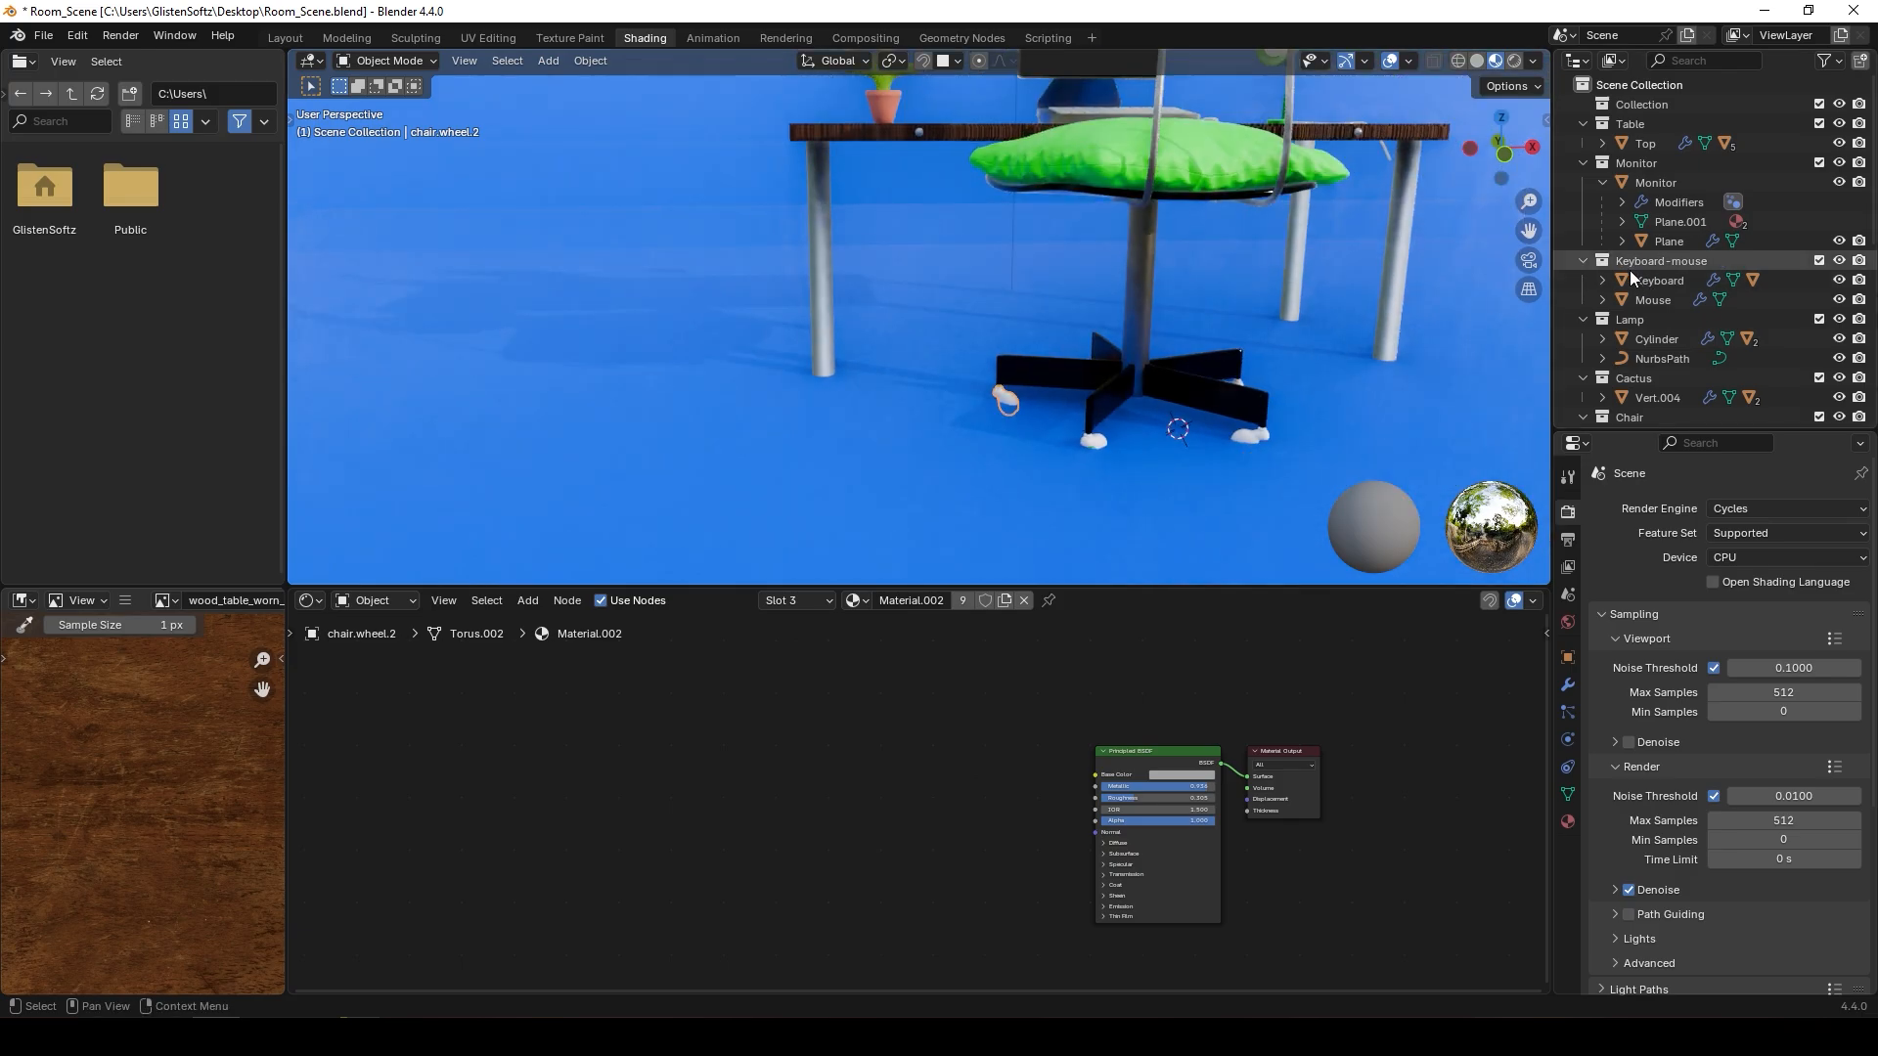
{"action": "left_click", "coordinate": [1584, 163]}
{"action": "left_click", "coordinate": [1584, 124]}
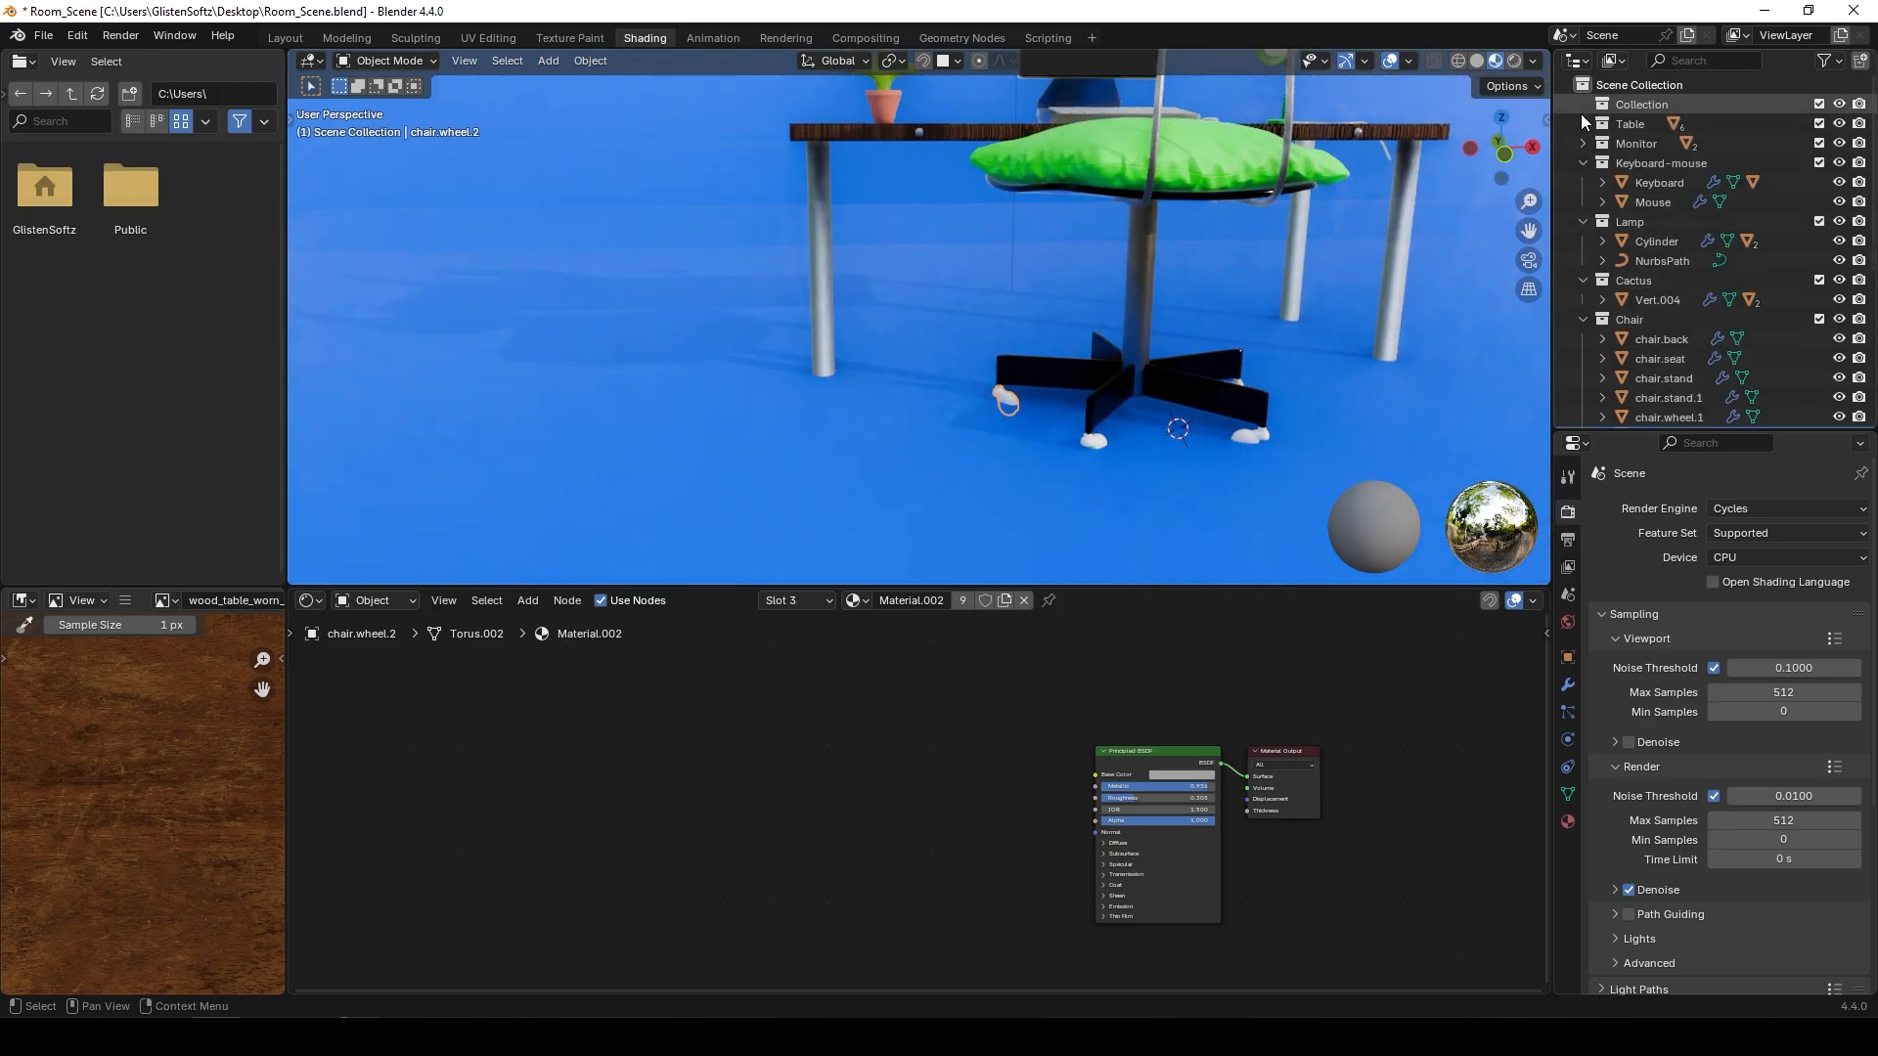
{"action": "left_click", "coordinate": [1583, 221]}
{"action": "left_click", "coordinate": [1583, 162]}
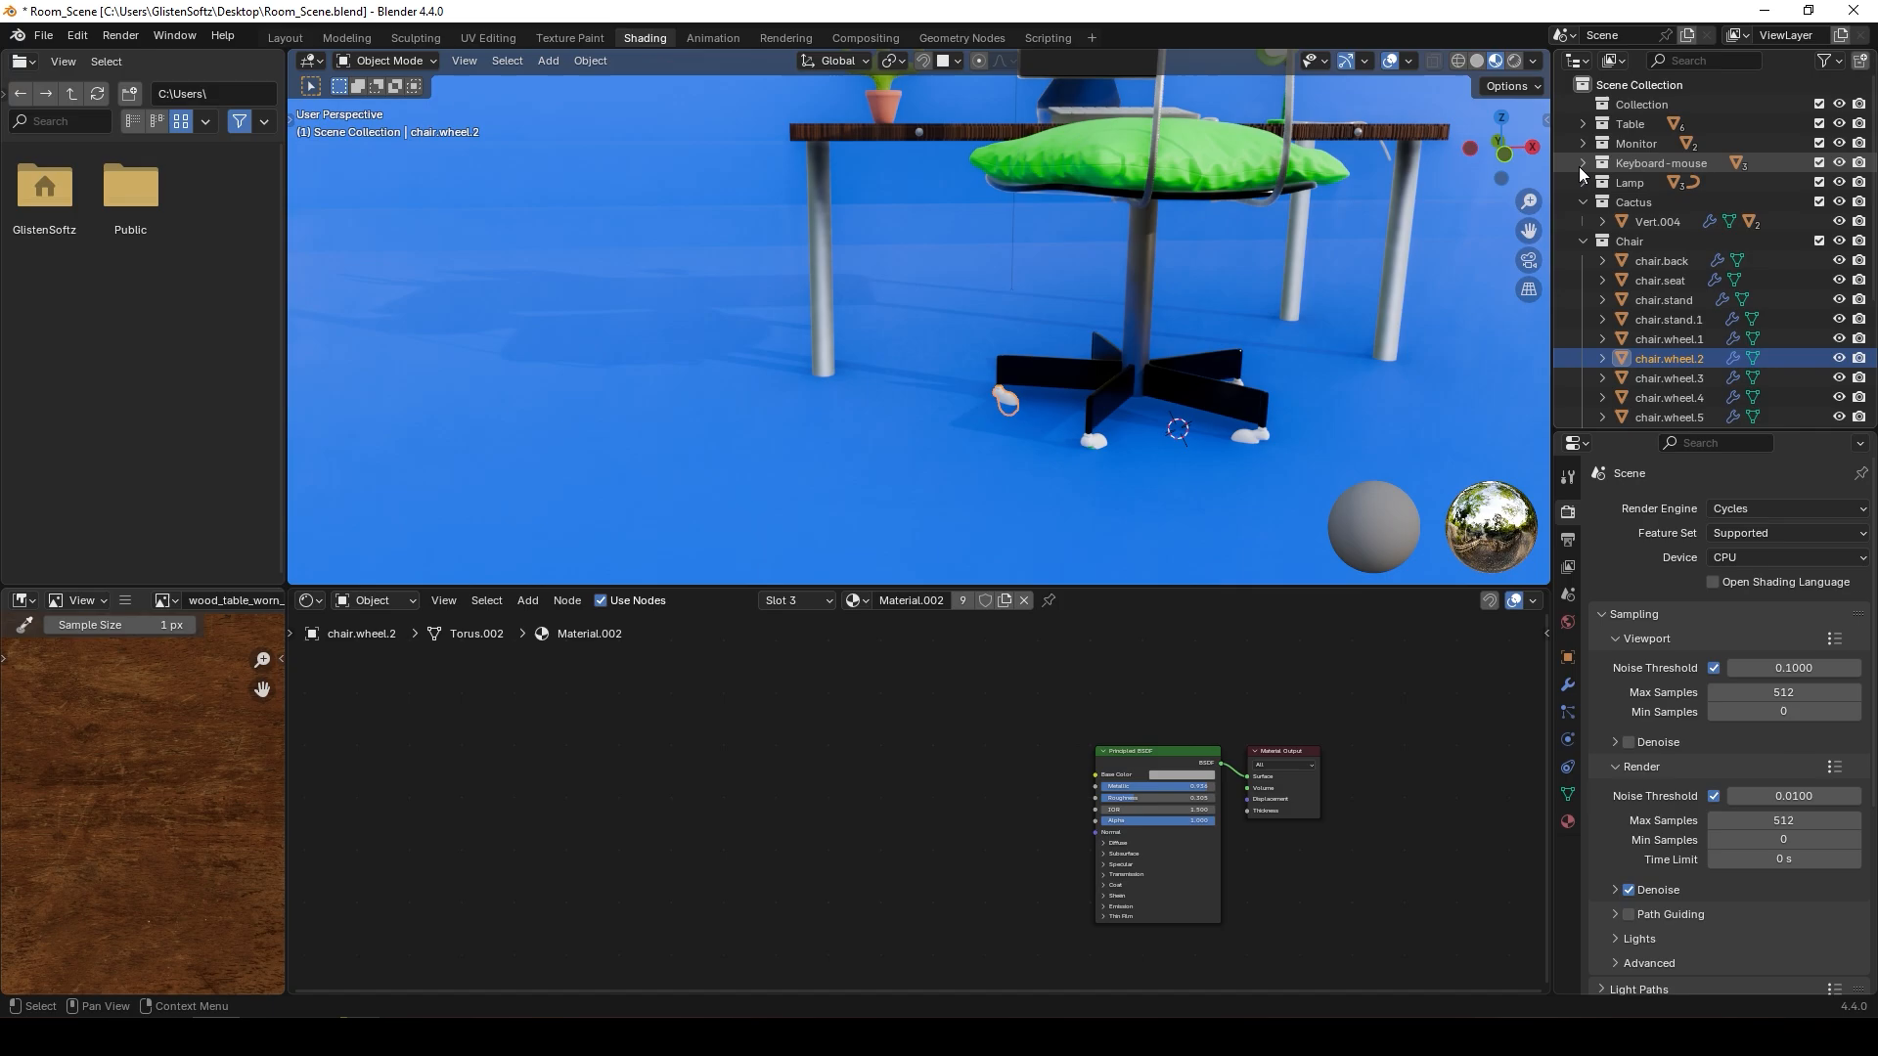
{"action": "left_click", "coordinate": [1582, 202]}
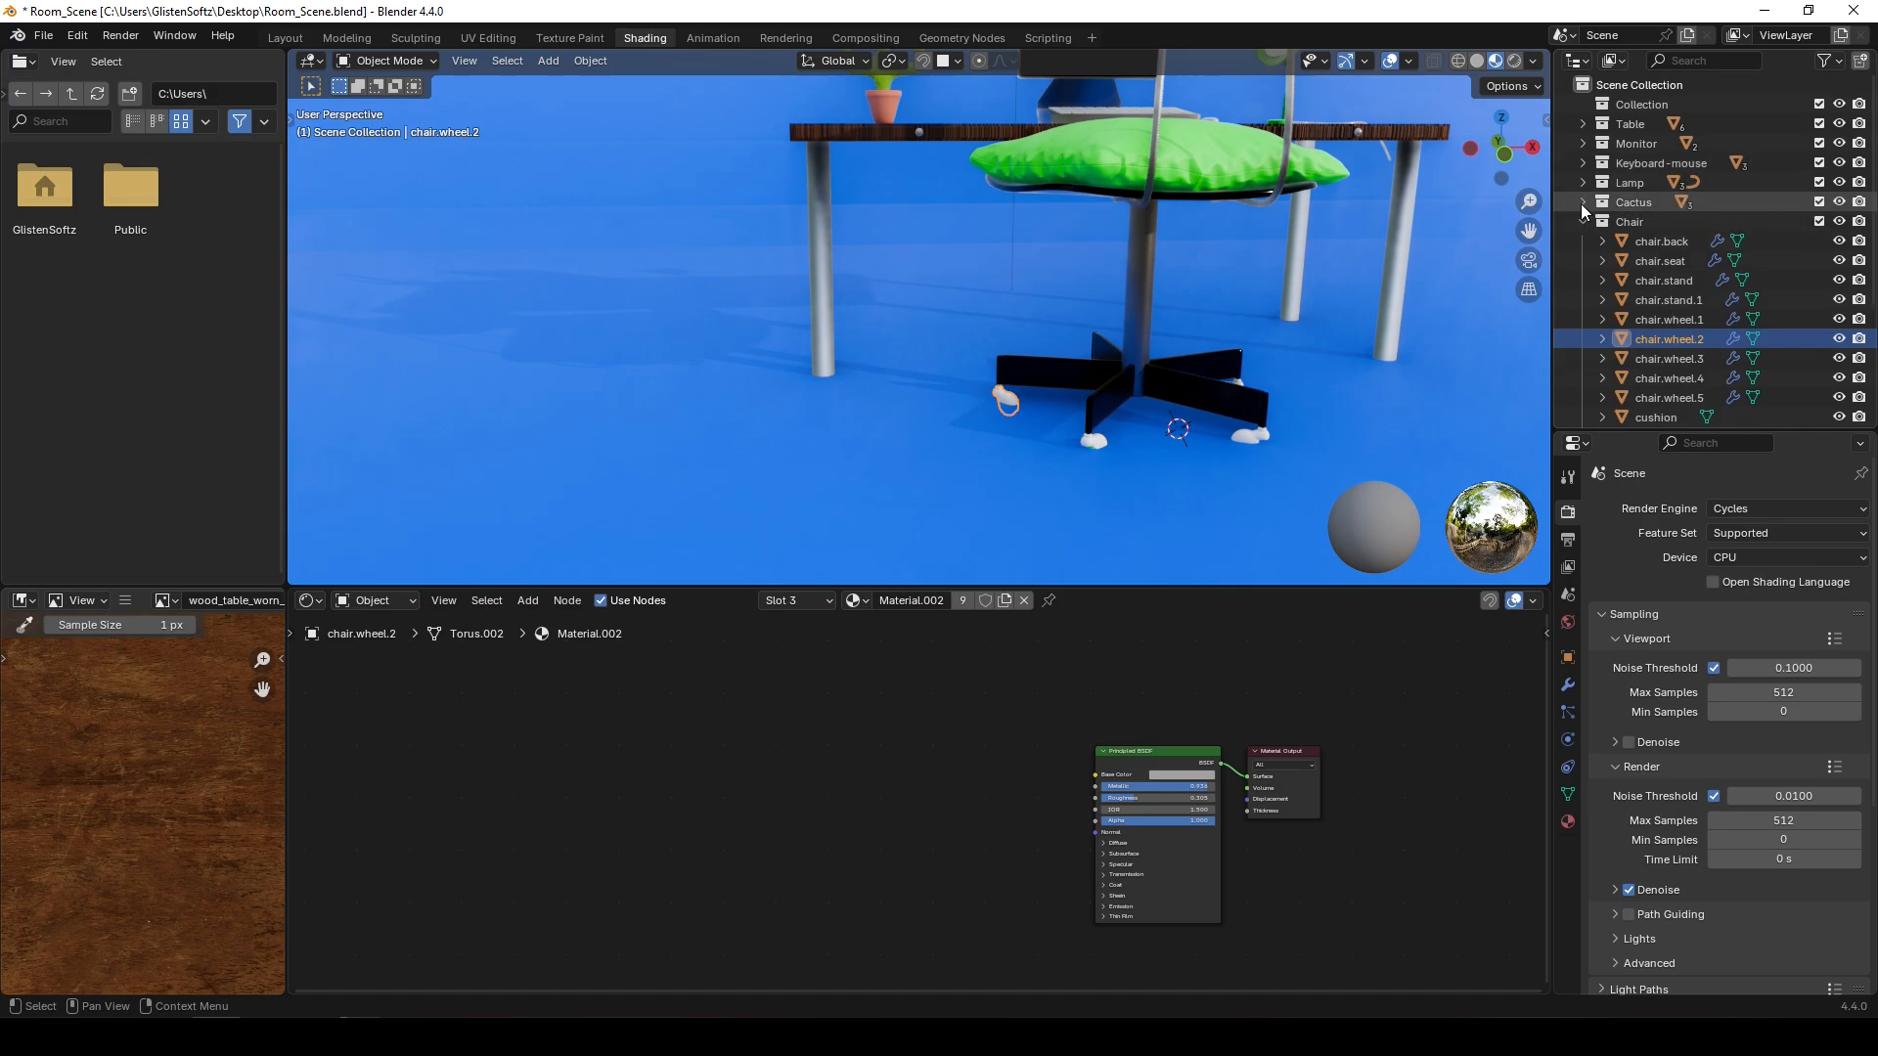
- Select all objects in the Chair collection, from chair.back to ribbed.bar, and return to the Layout workspace
{"action": "left_click", "coordinate": [1627, 241]}
{"action": "scroll", "coordinate": [1651, 409], "scroll_direction": "down", "scroll_amount": 3}
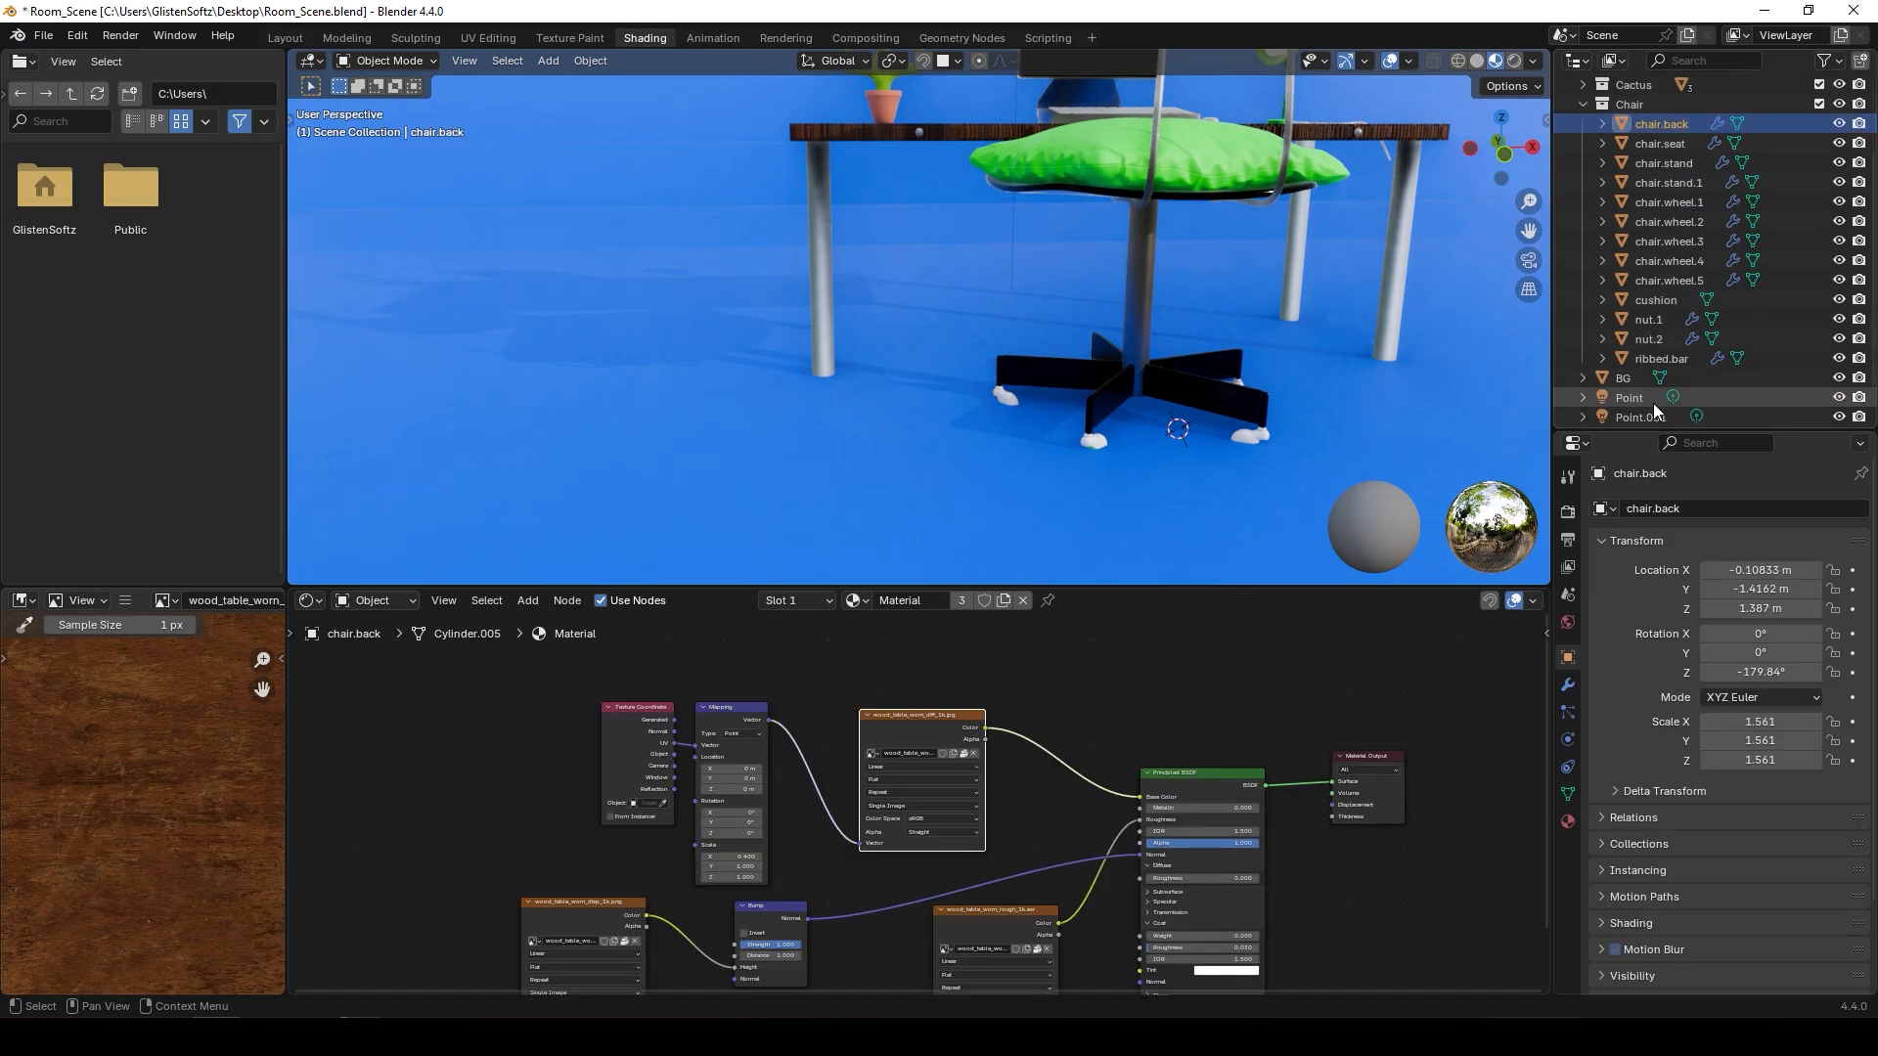
{"action": "left_click", "coordinate": [1643, 350], "text": "shift"}
{"action": "scroll", "coordinate": [1418, 362], "scroll_direction": "down", "scroll_amount": 5}
{"action": "middle_click_drag", "start_coordinate": [1240, 335], "coordinate": [540, 150]}
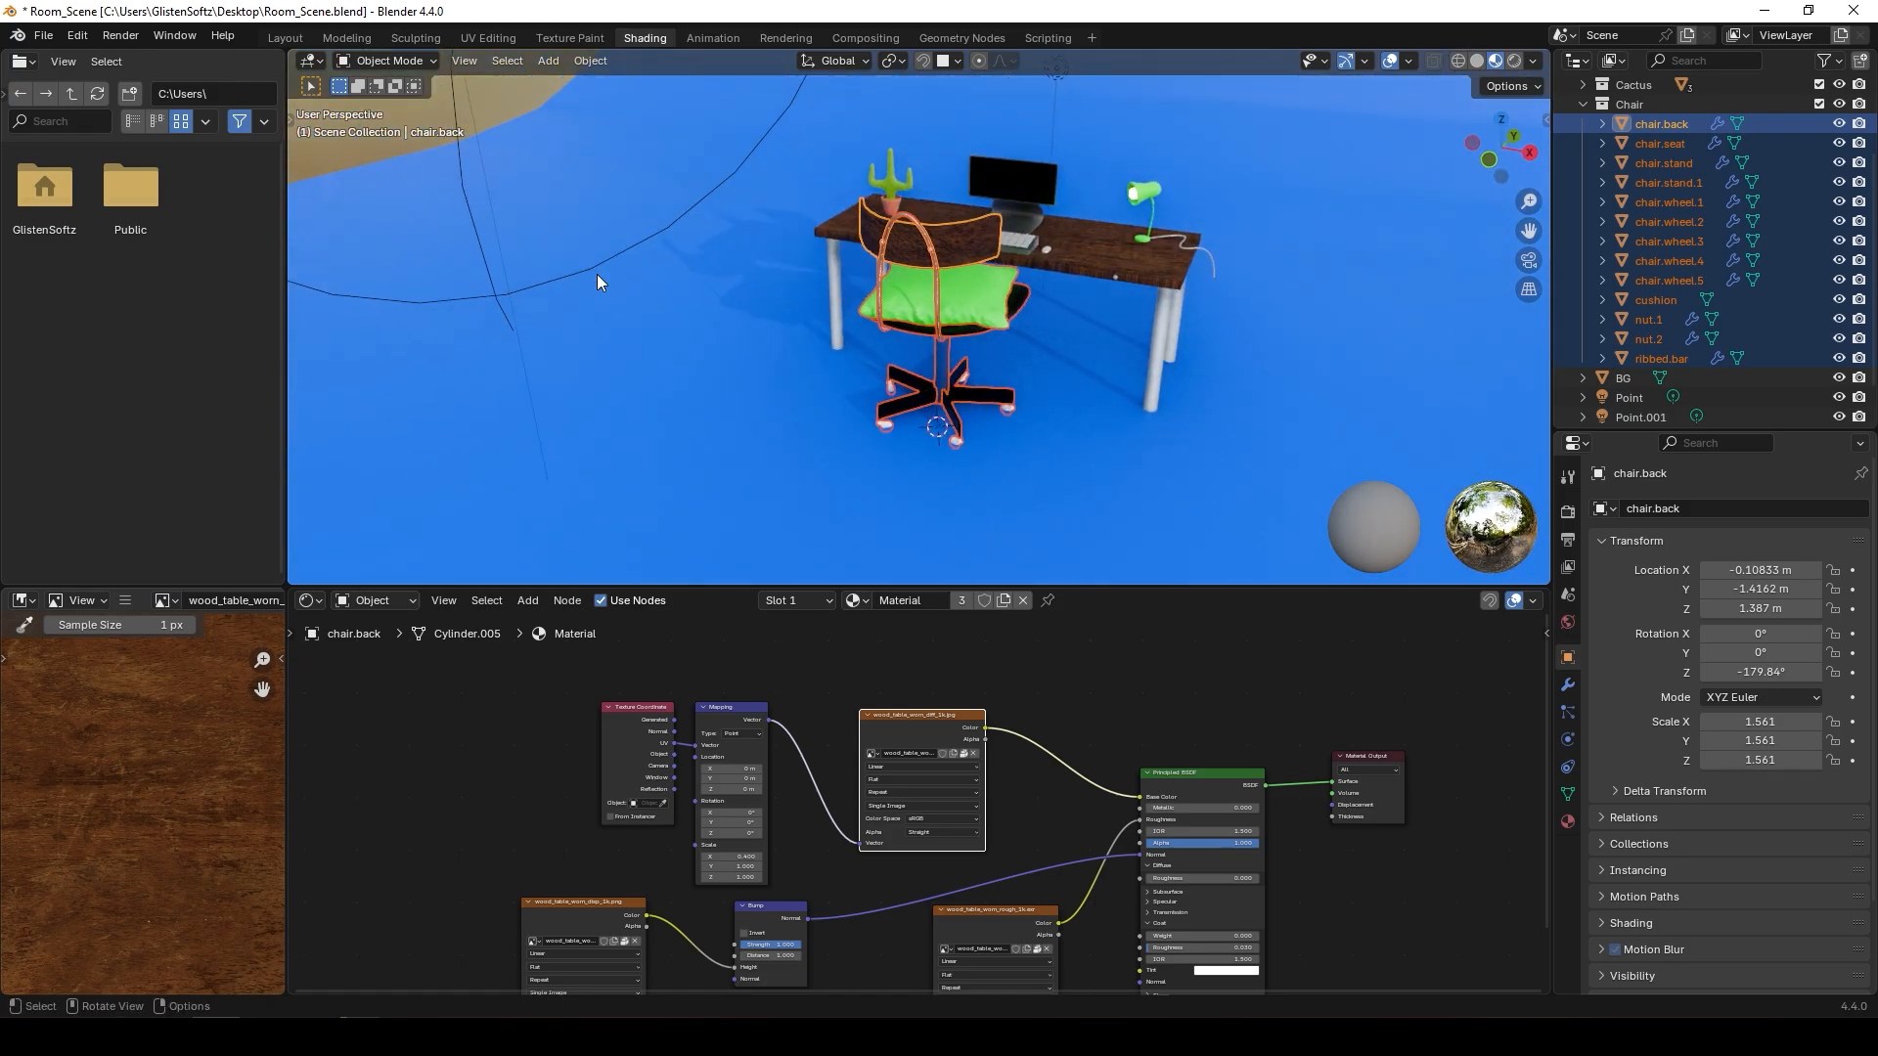
{"action": "left_click", "coordinate": [283, 38]}
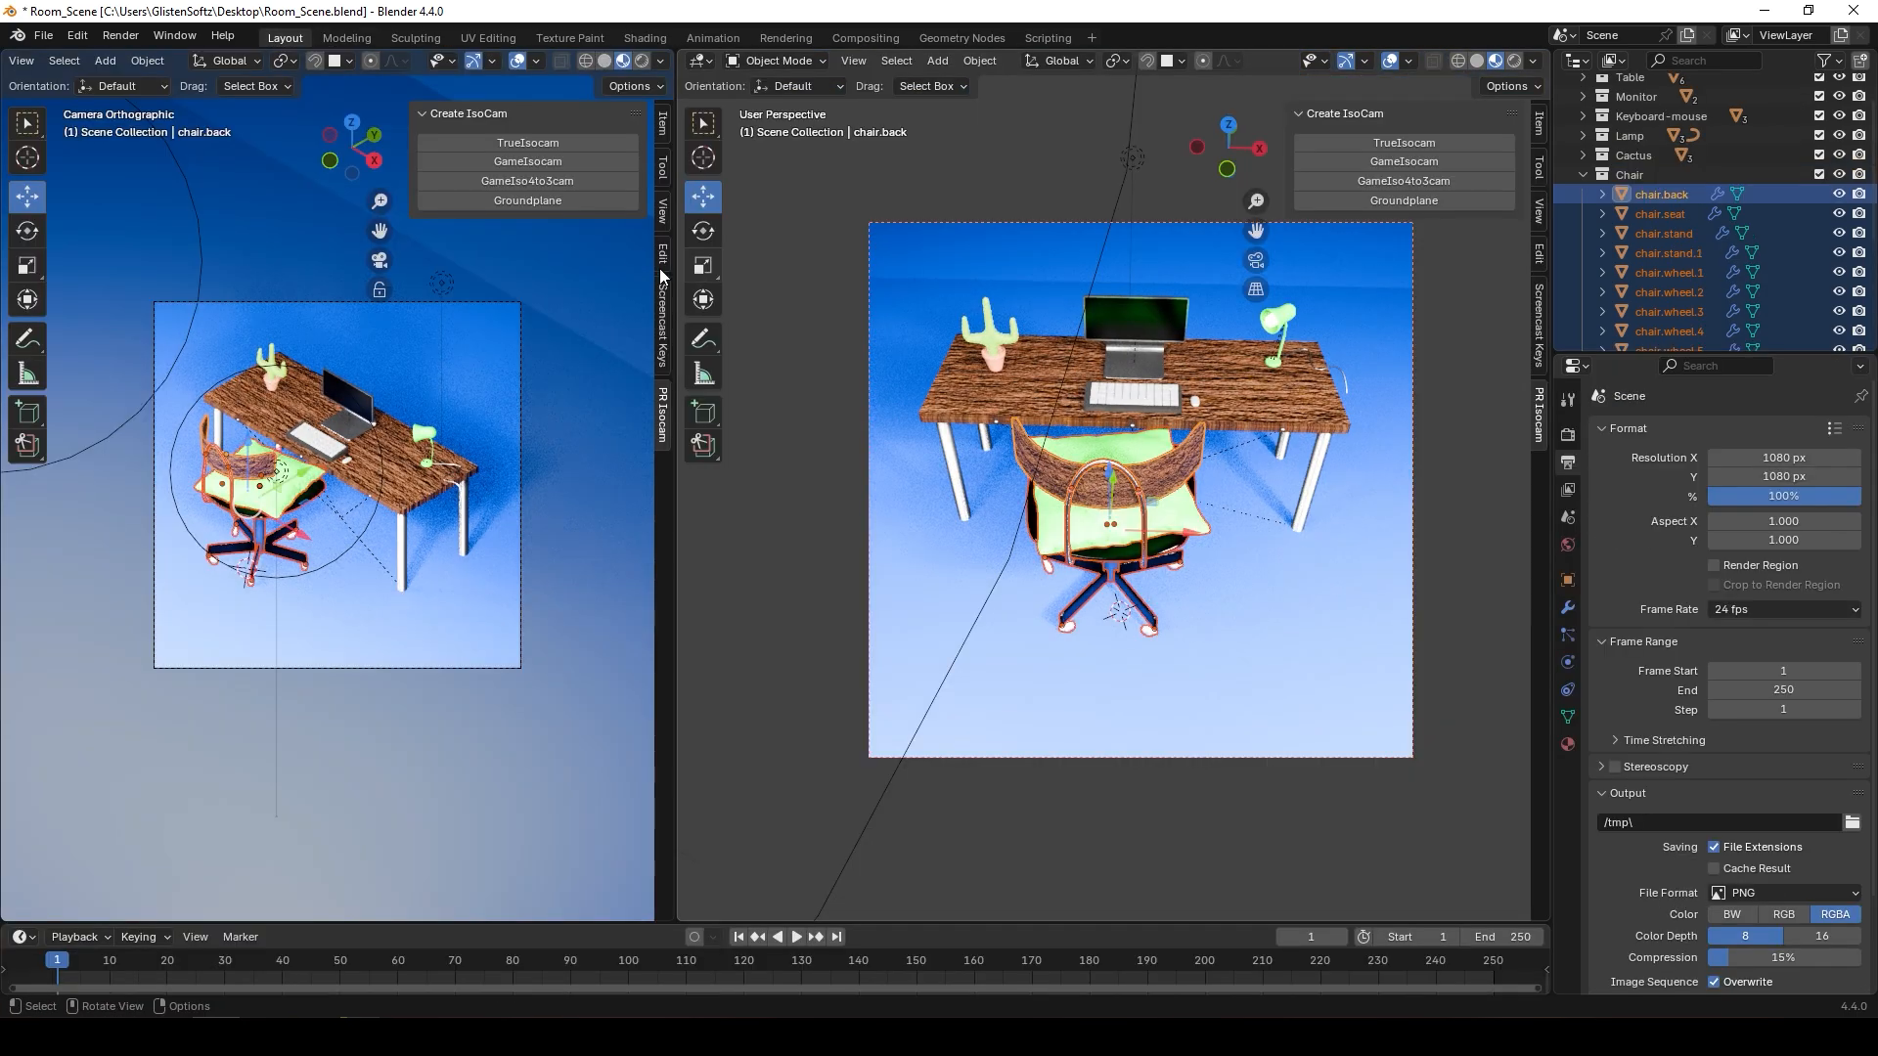
{"action": "middle_click_drag", "start_coordinate": [700, 292], "coordinate": [707, 284]}
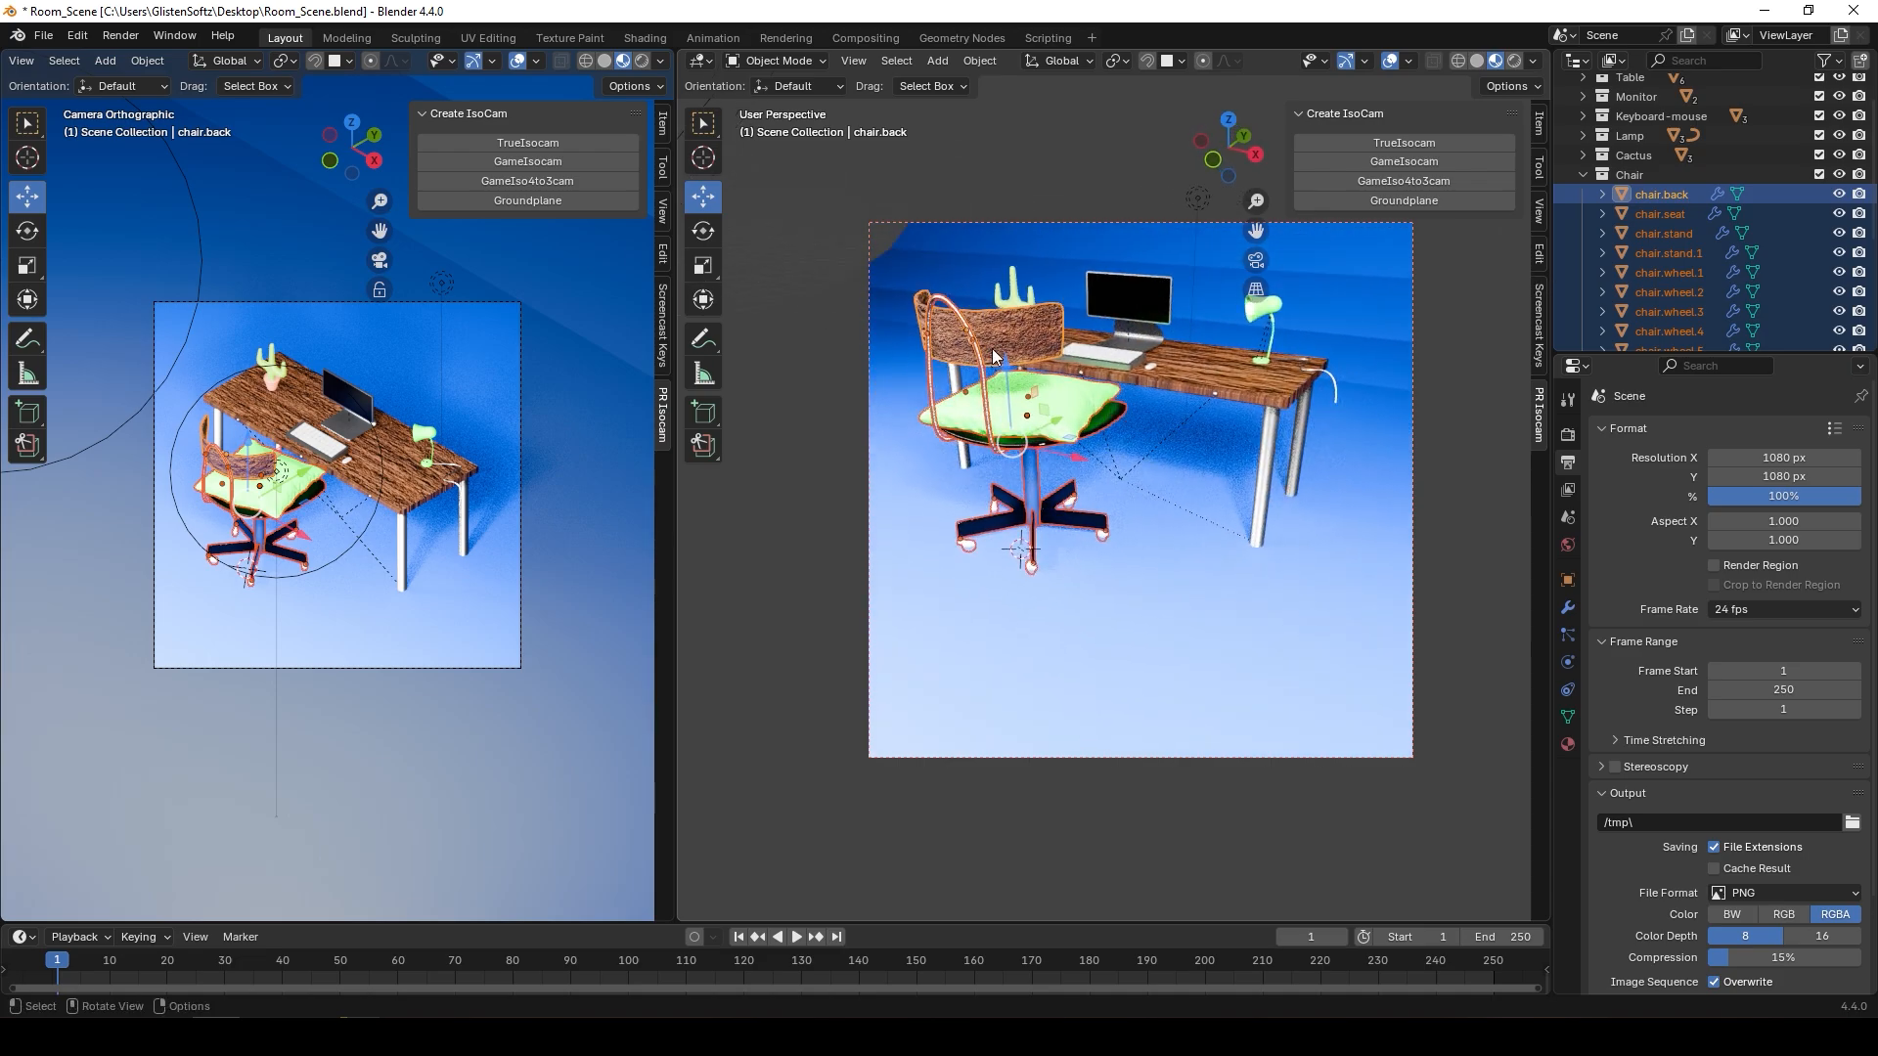
- Raise the chair by about 0.042 m and another 0.015 m, and move it about -0.019 m along Y to clear the desk leg
{"action": "left_click_drag", "start_coordinate": [1003, 365], "coordinate": [1008, 360]}
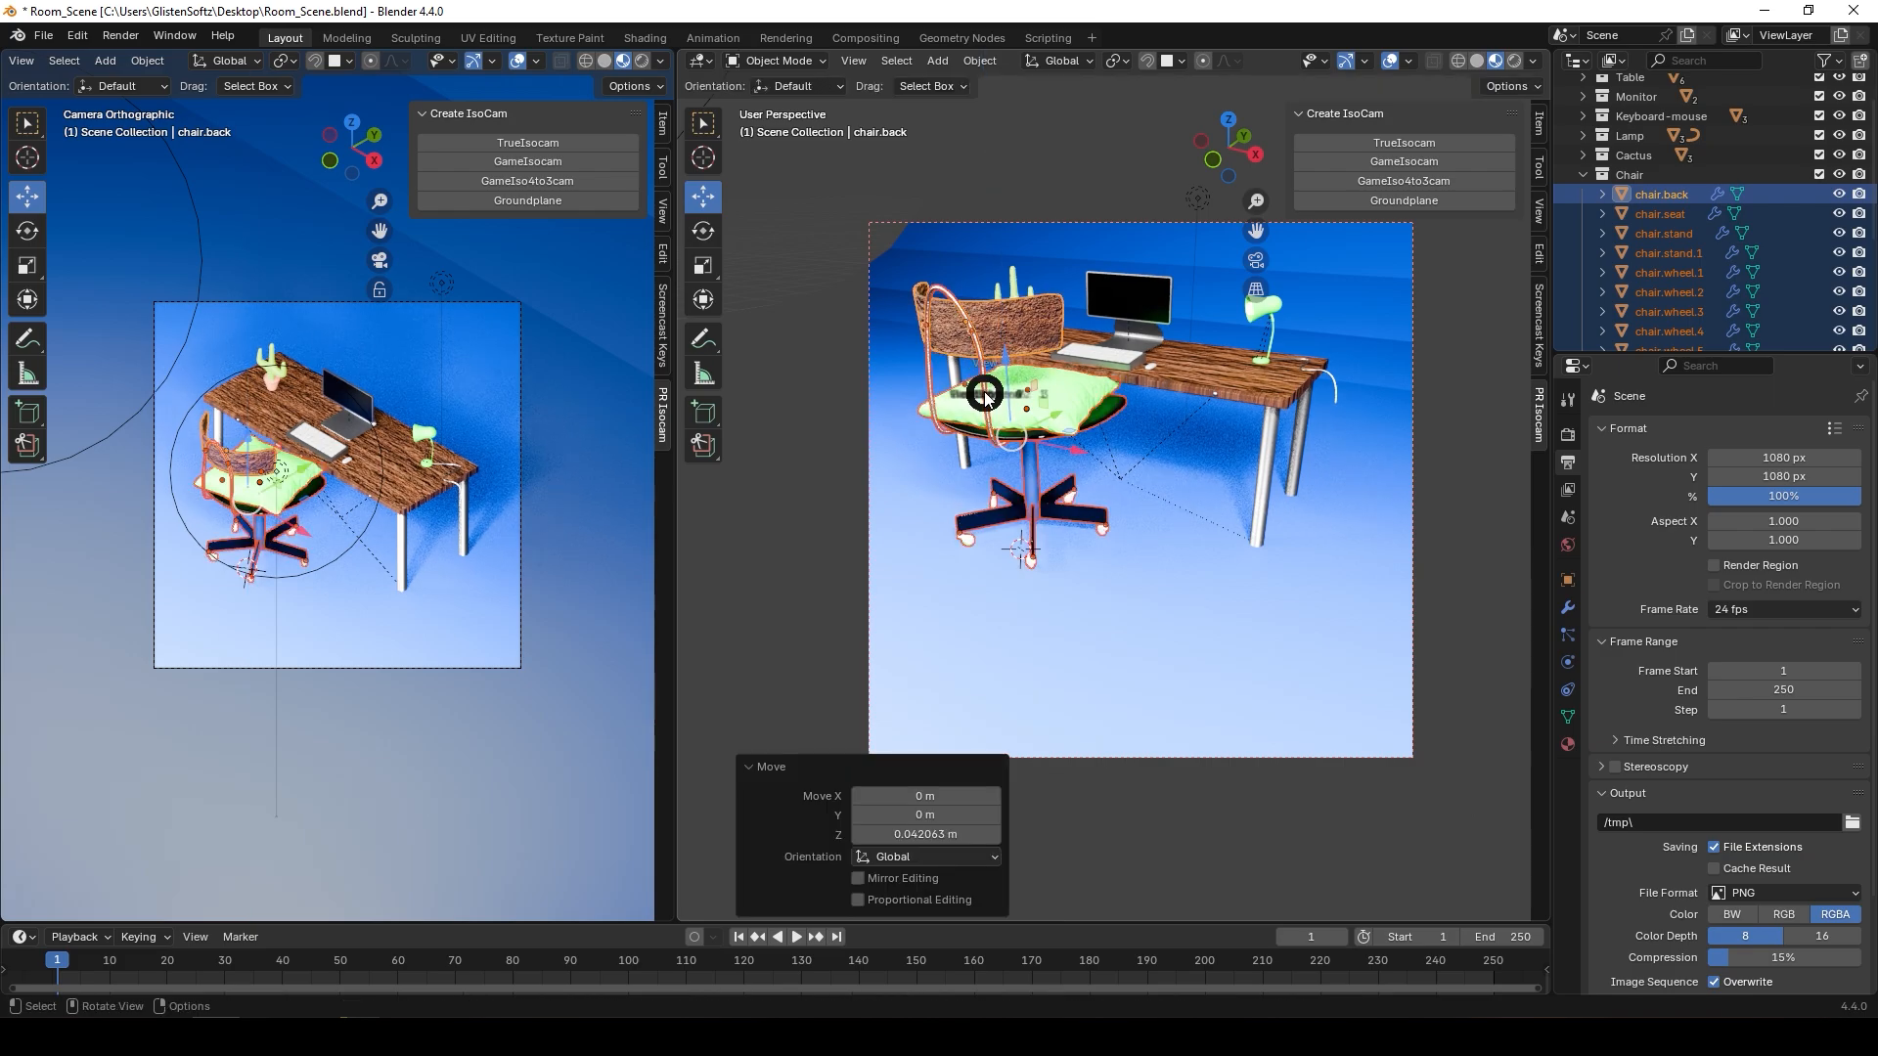
{"action": "key", "text": "grave"}
{"action": "left_click", "coordinate": [841, 385]}
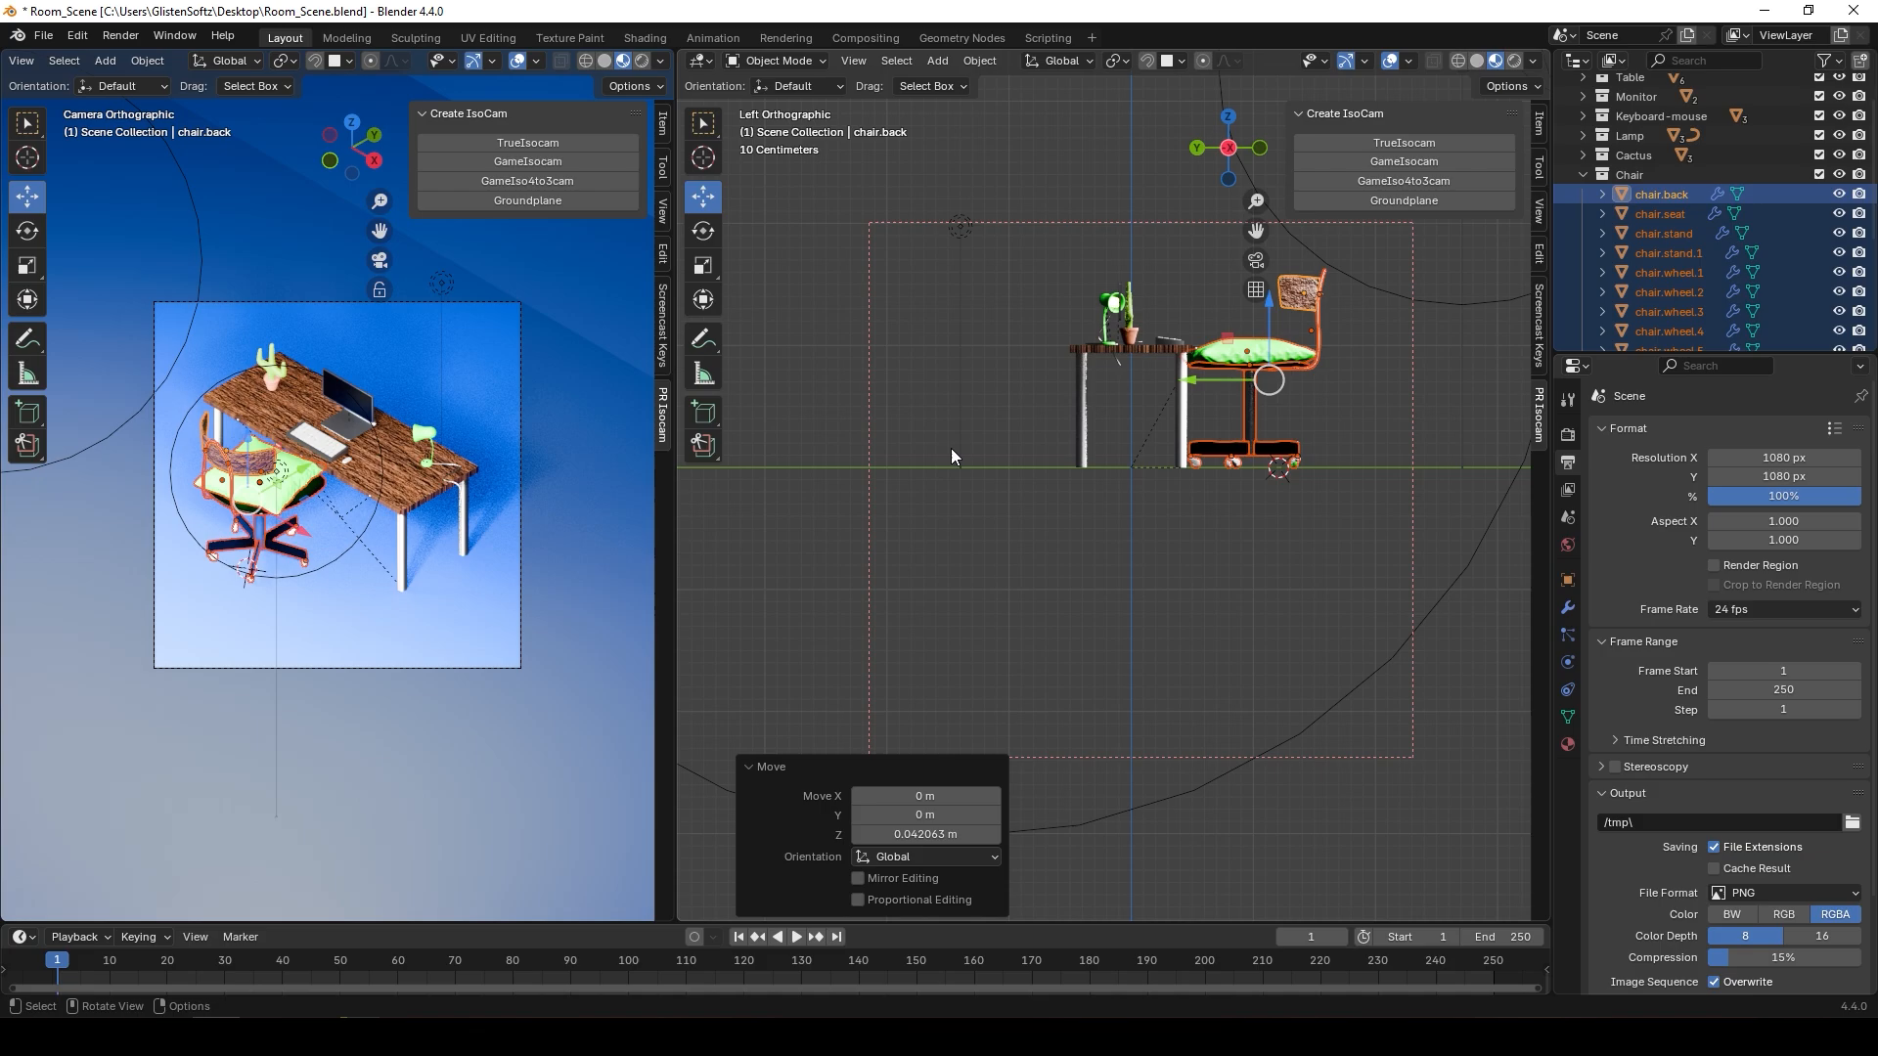
{"action": "scroll", "coordinate": [1213, 460], "scroll_direction": "up", "scroll_amount": 6}
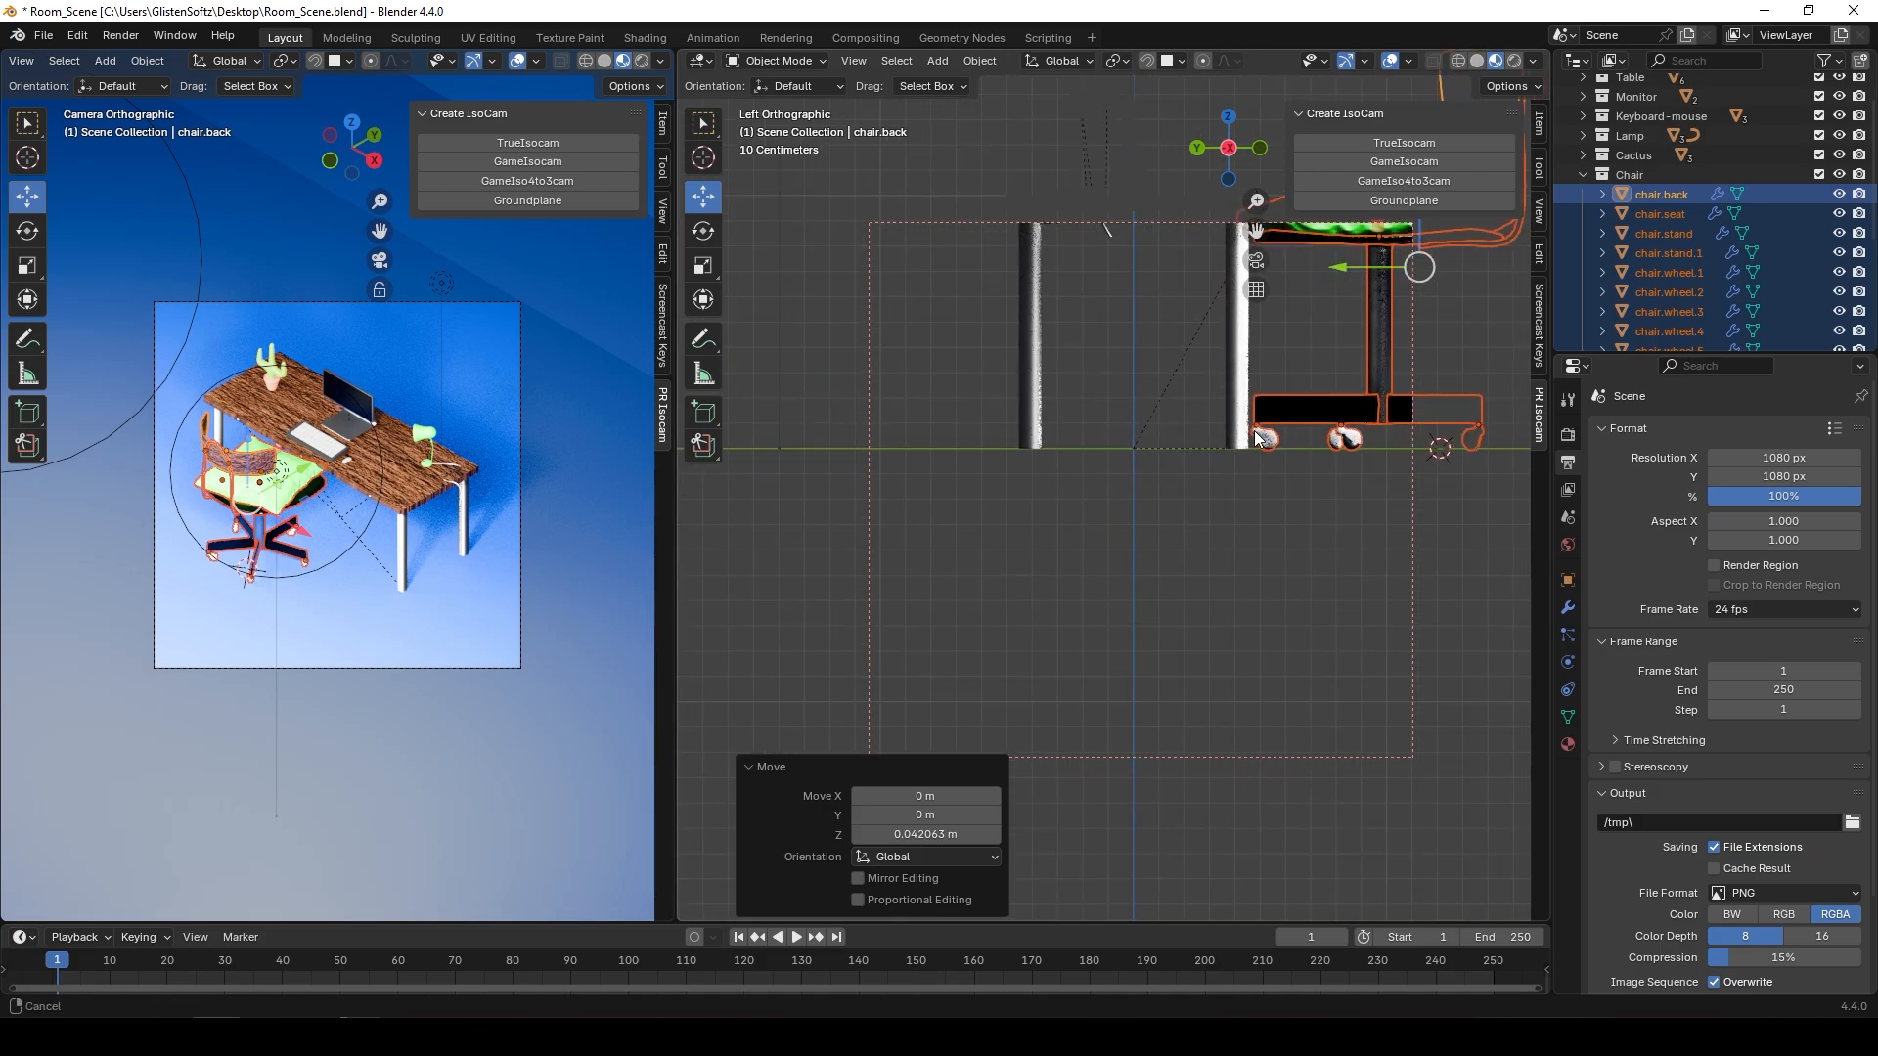
{"action": "middle_click_drag", "start_coordinate": [1248, 446], "coordinate": [1115, 448], "text": "shift"}
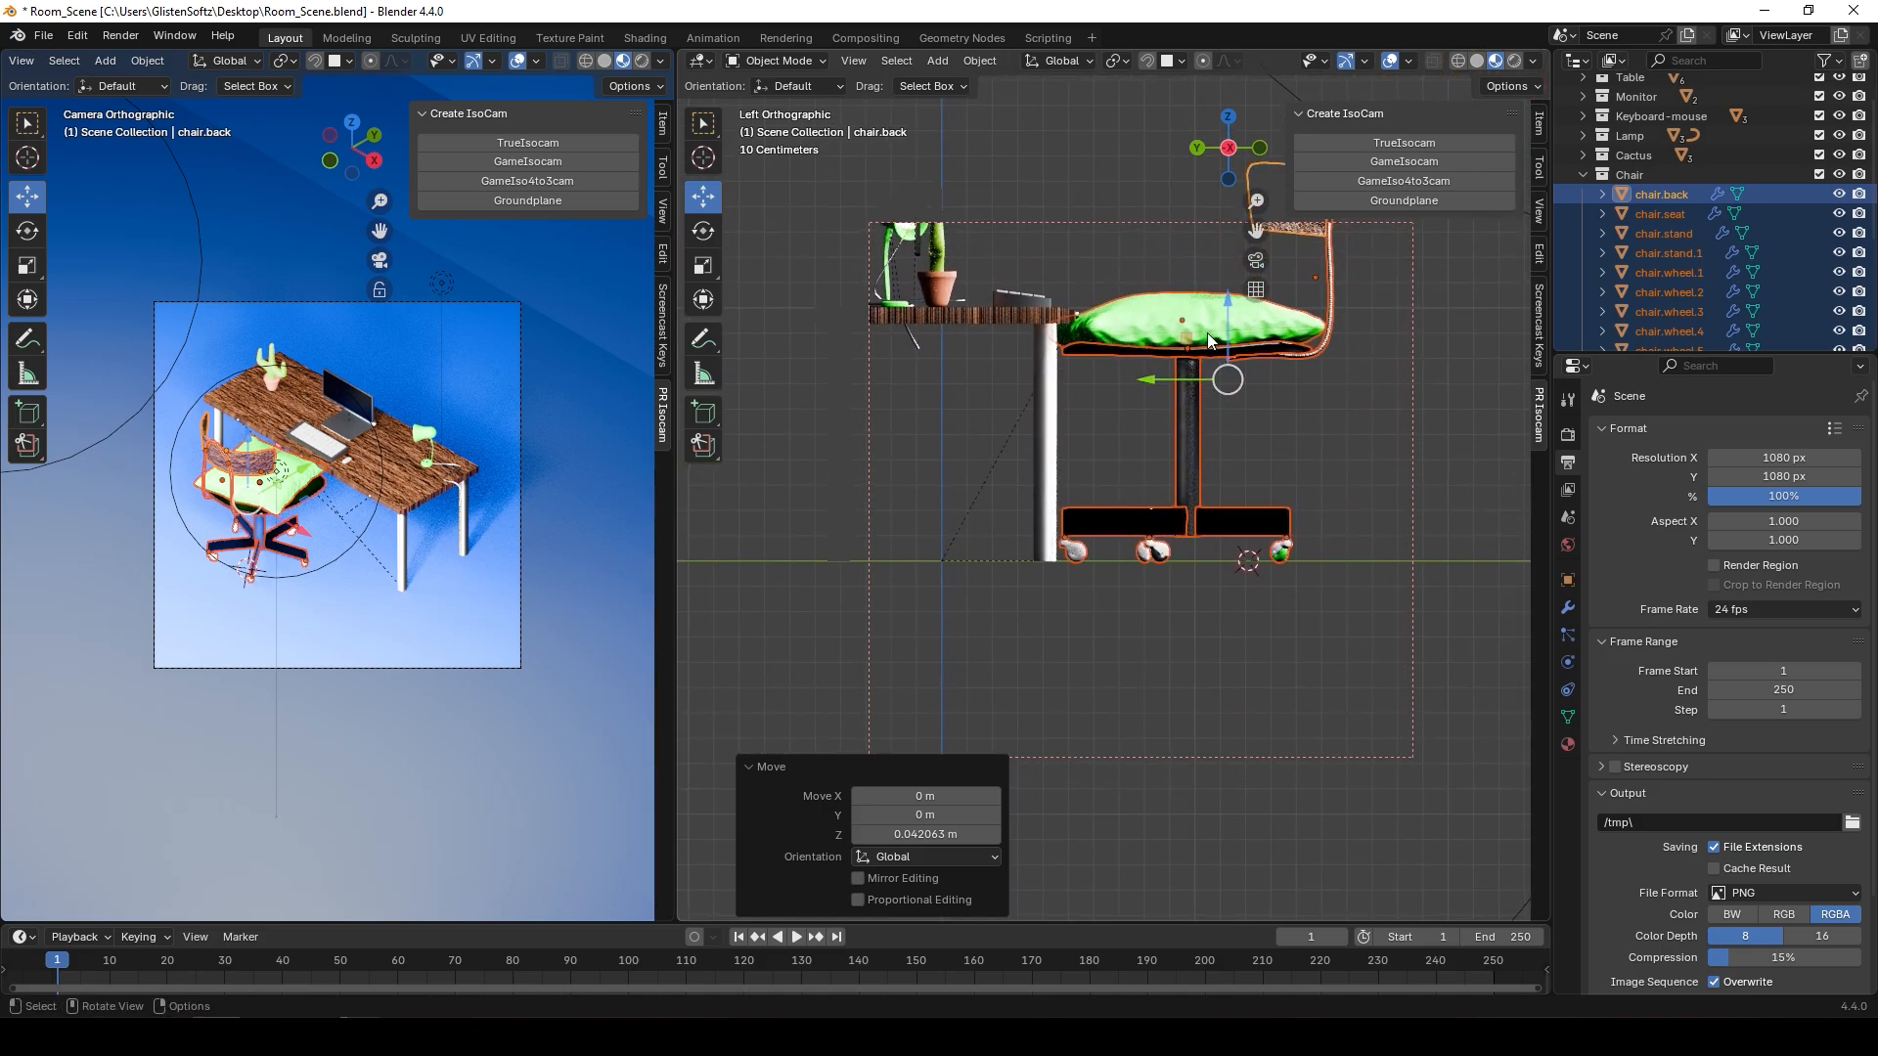
{"action": "left_click_drag", "start_coordinate": [1228, 306], "coordinate": [1223, 301]}
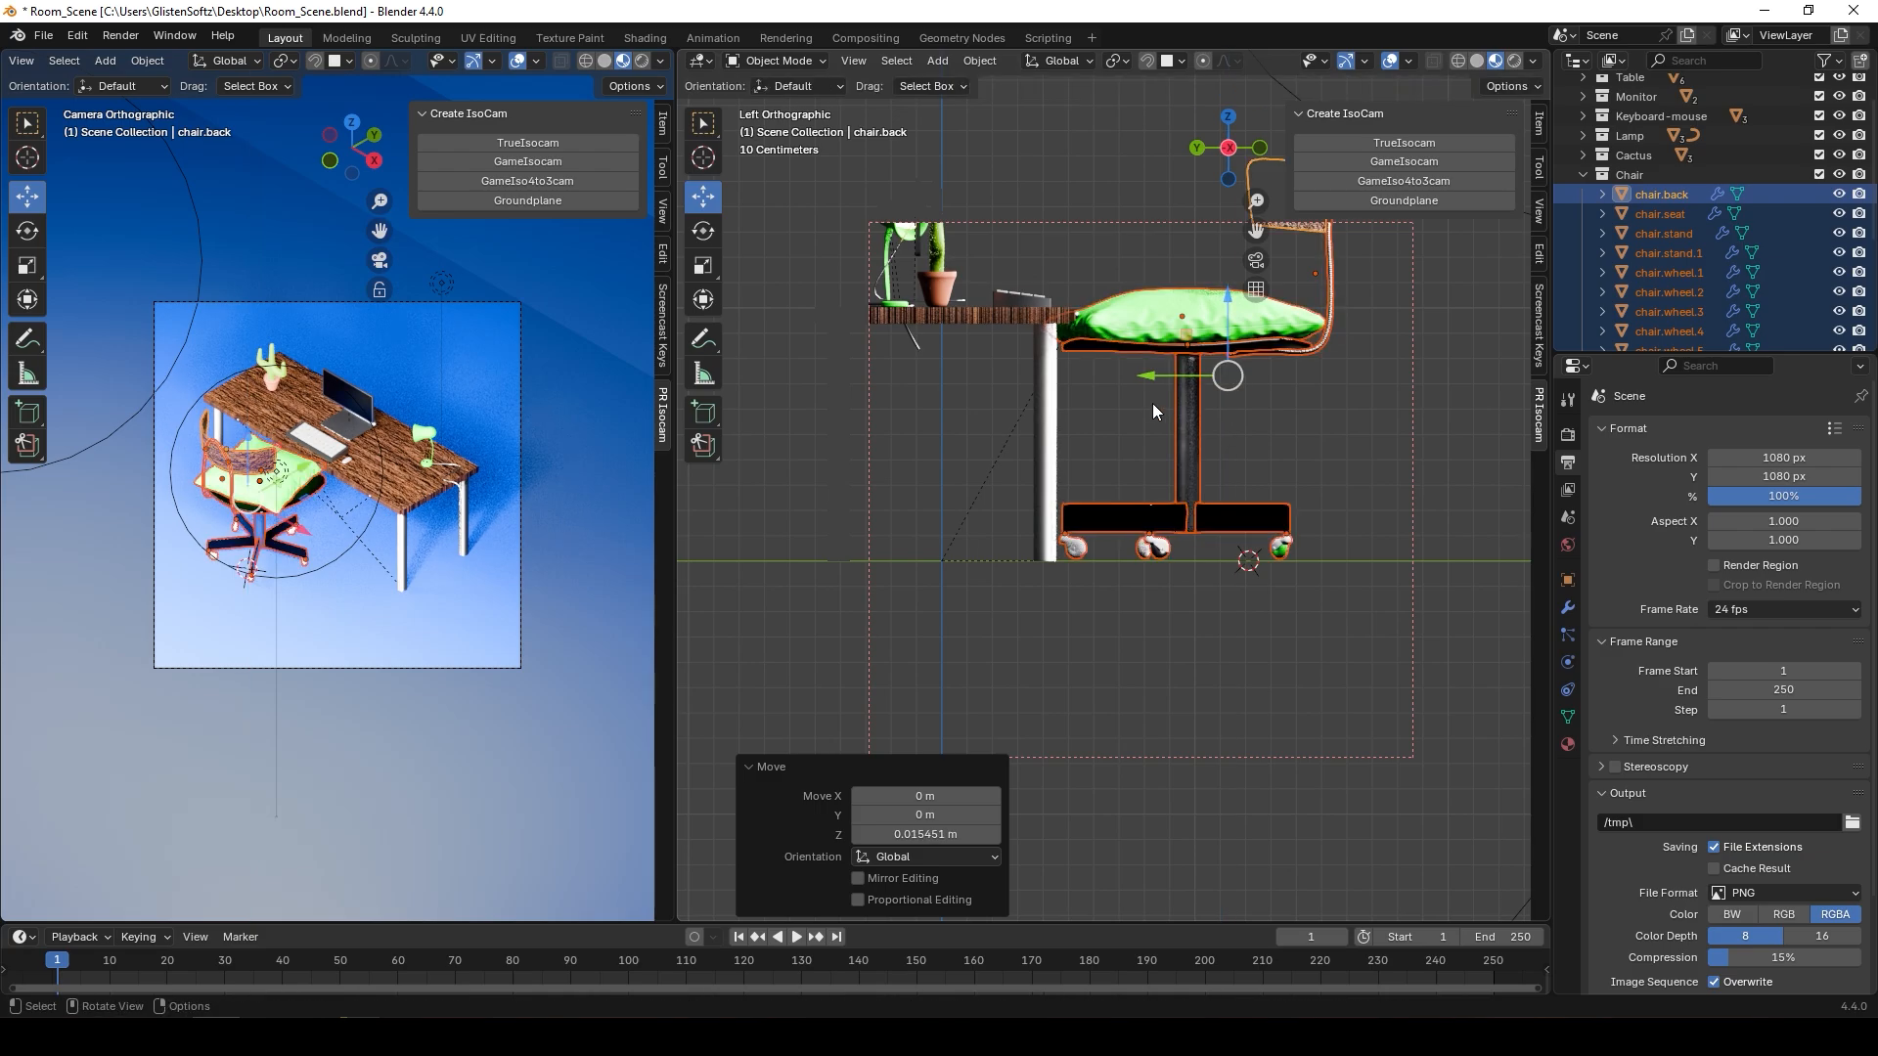
{"action": "left_click_drag", "start_coordinate": [1156, 376], "coordinate": [1175, 413]}
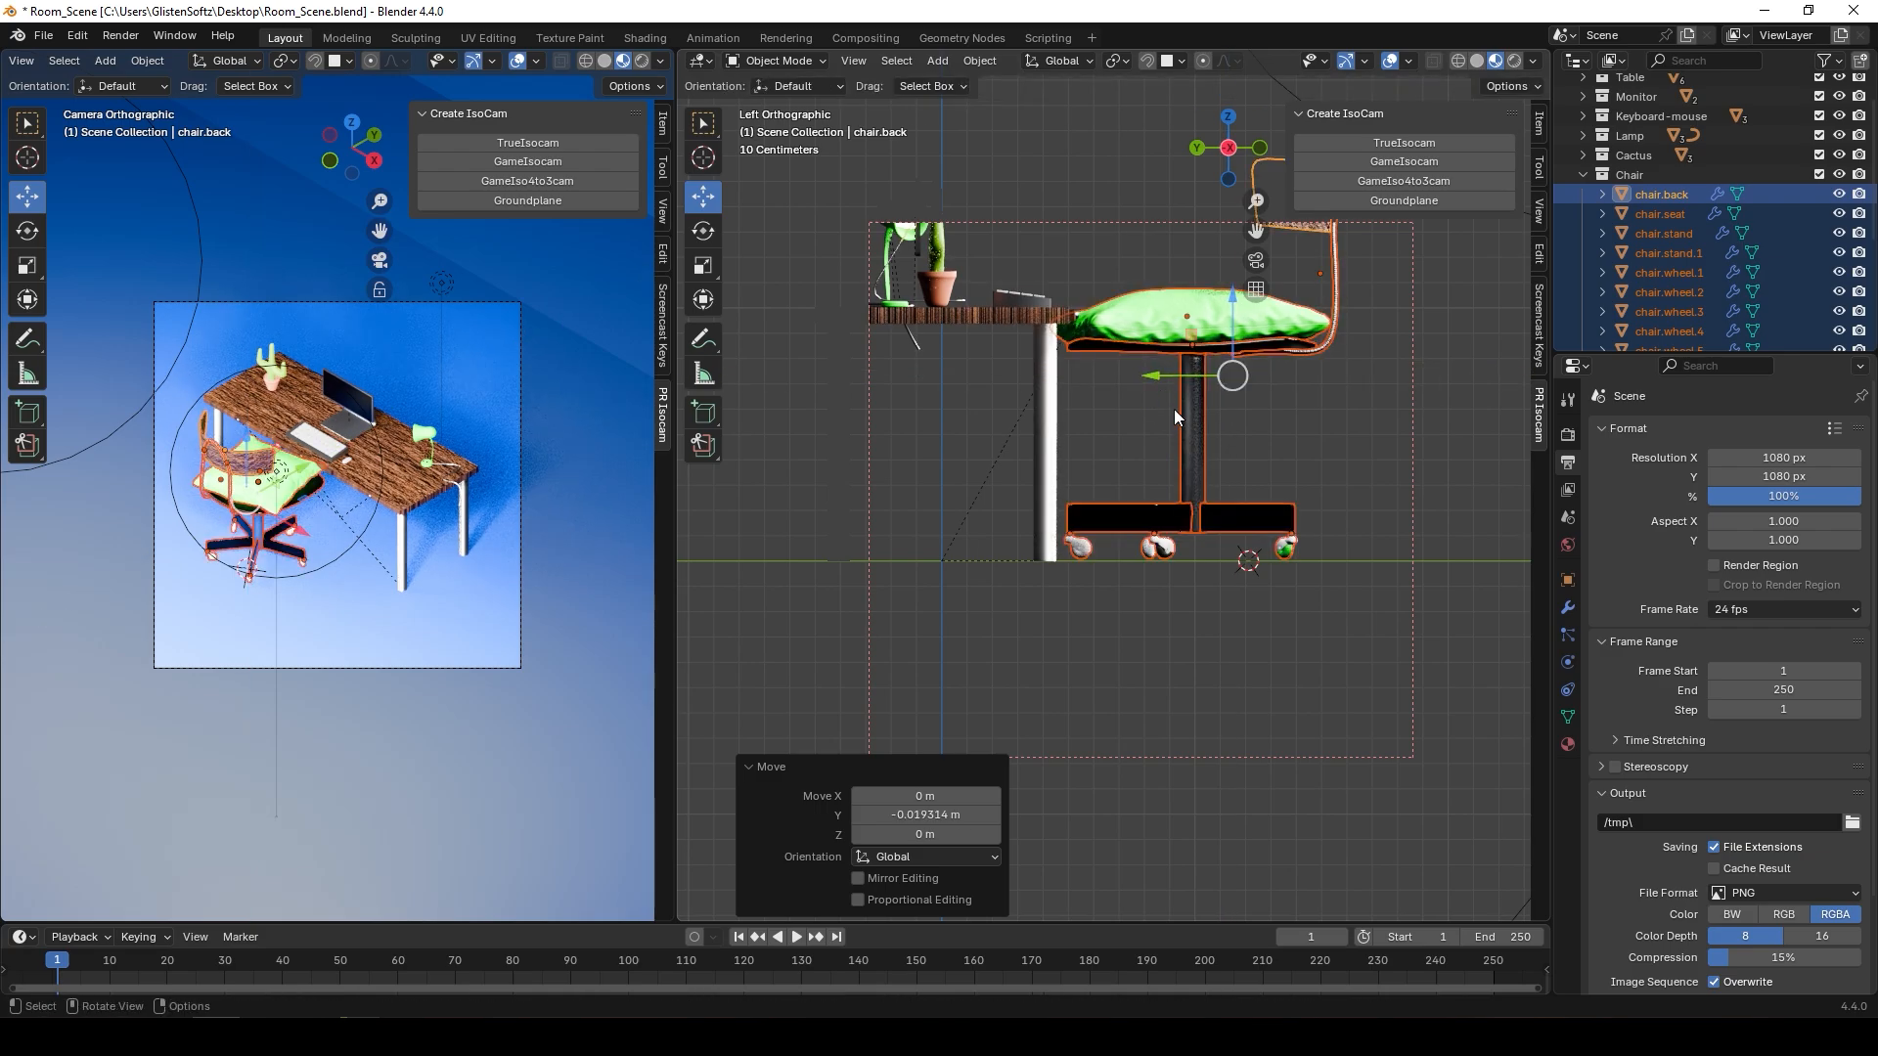
- Switch to the Shading workspace and assign the green Material.005 to the third material slot of chair.wheel.4
{"action": "left_click", "coordinate": [644, 36]}
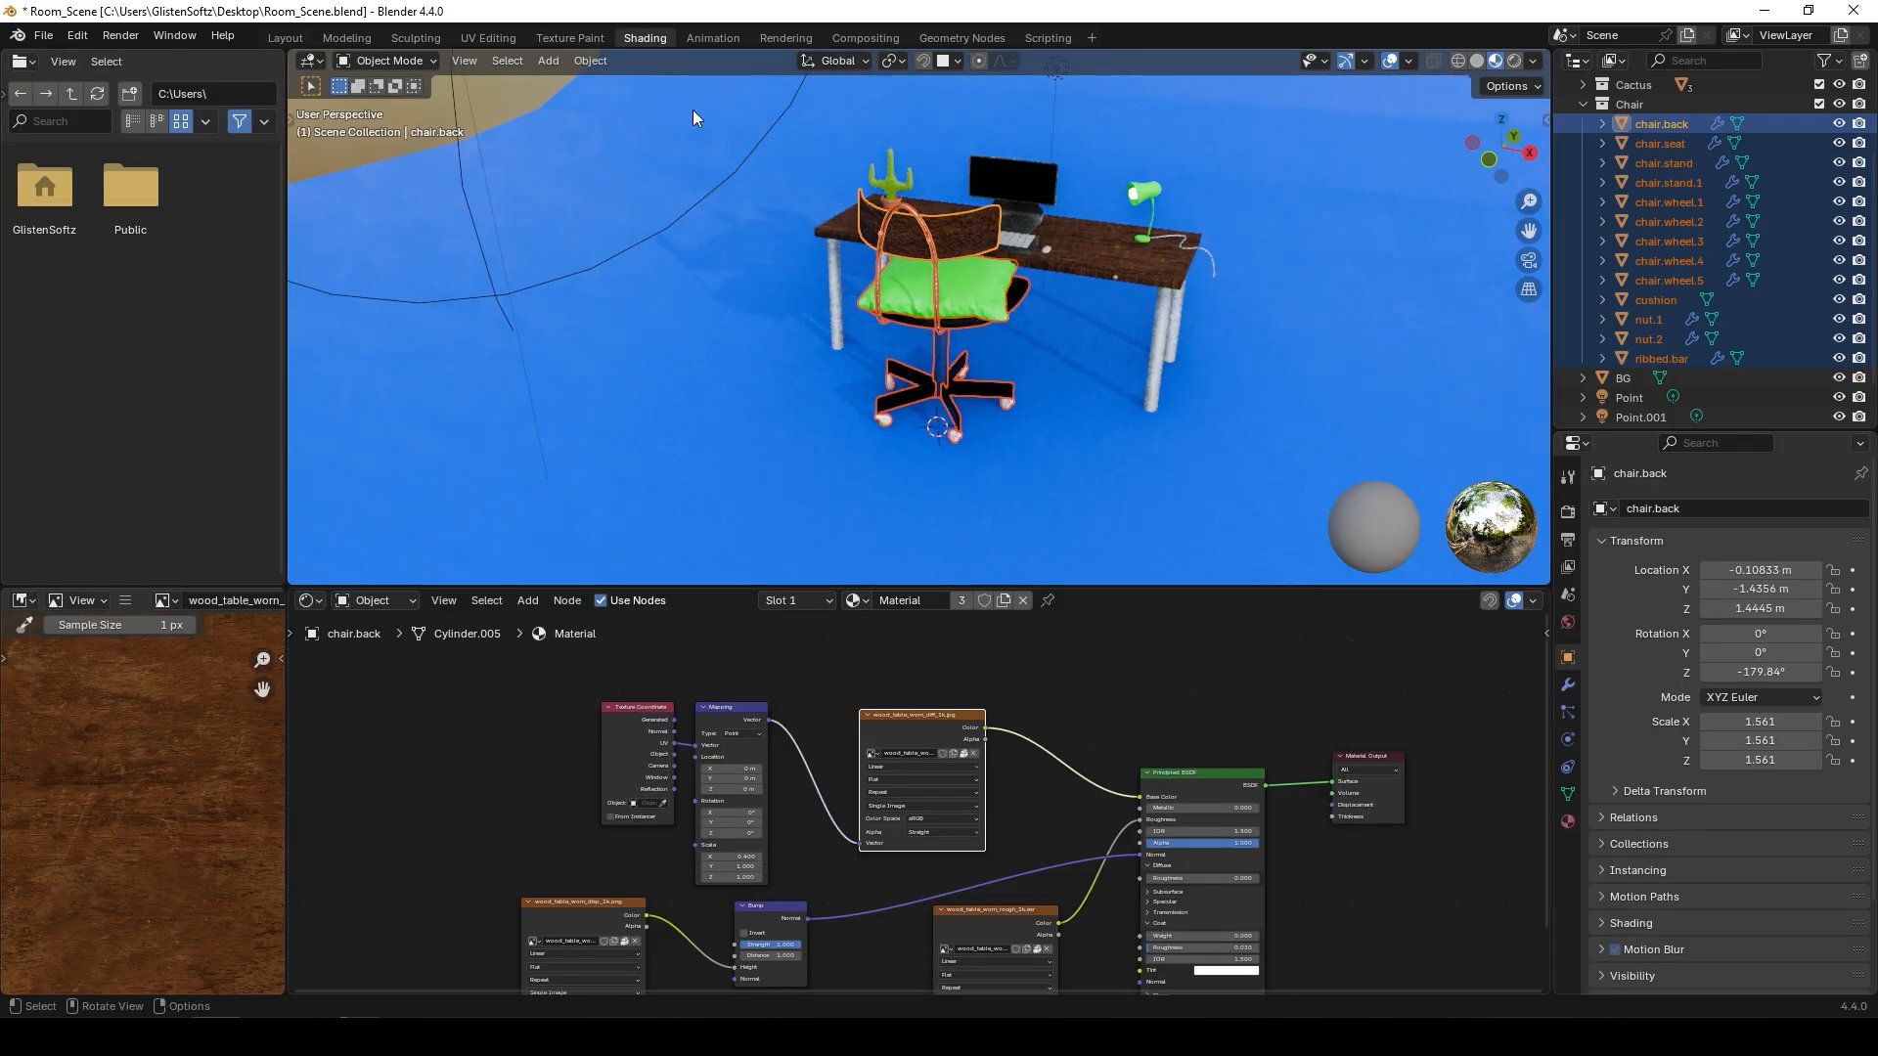
{"action": "scroll", "coordinate": [822, 439], "scroll_direction": "up", "scroll_amount": 8}
{"action": "middle_click_drag", "start_coordinate": [953, 388], "coordinate": [1057, 452]}
{"action": "left_click", "coordinate": [1057, 452]}
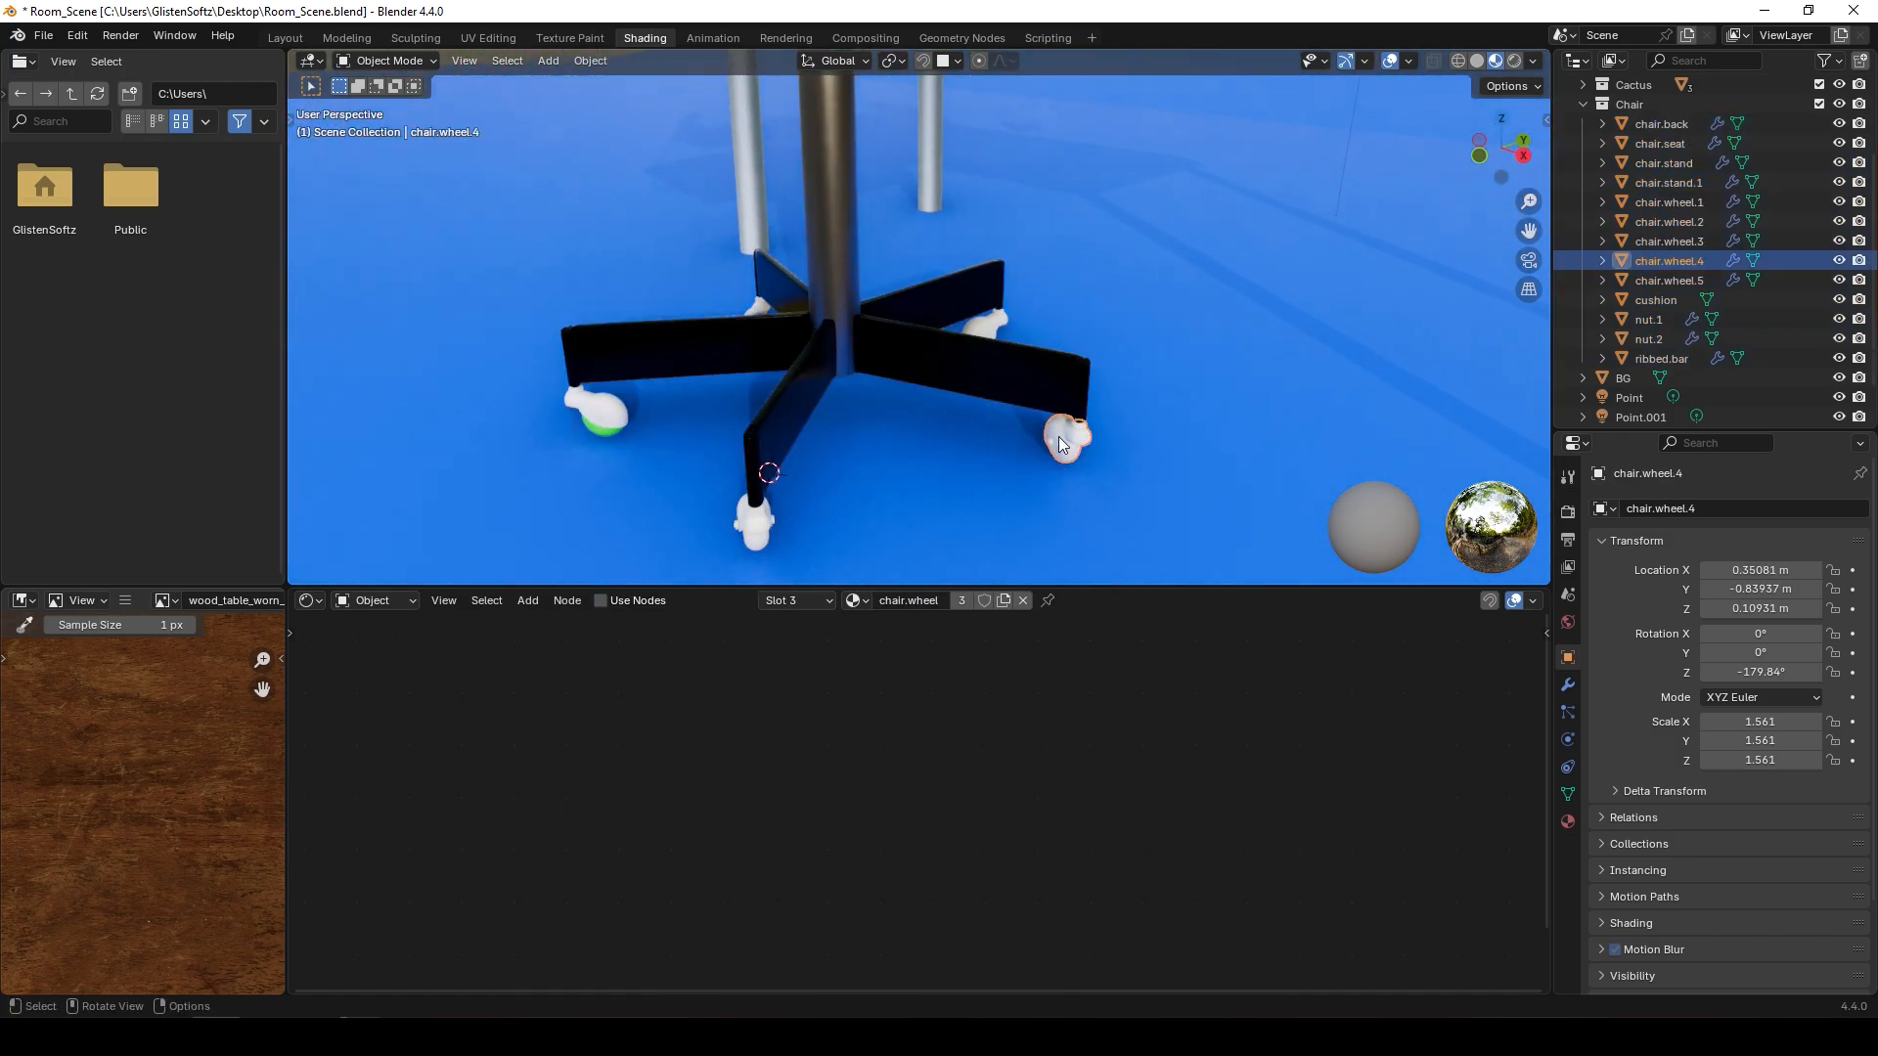
{"action": "left_click", "coordinate": [1837, 261]}
{"action": "left_click", "coordinate": [1837, 261]}
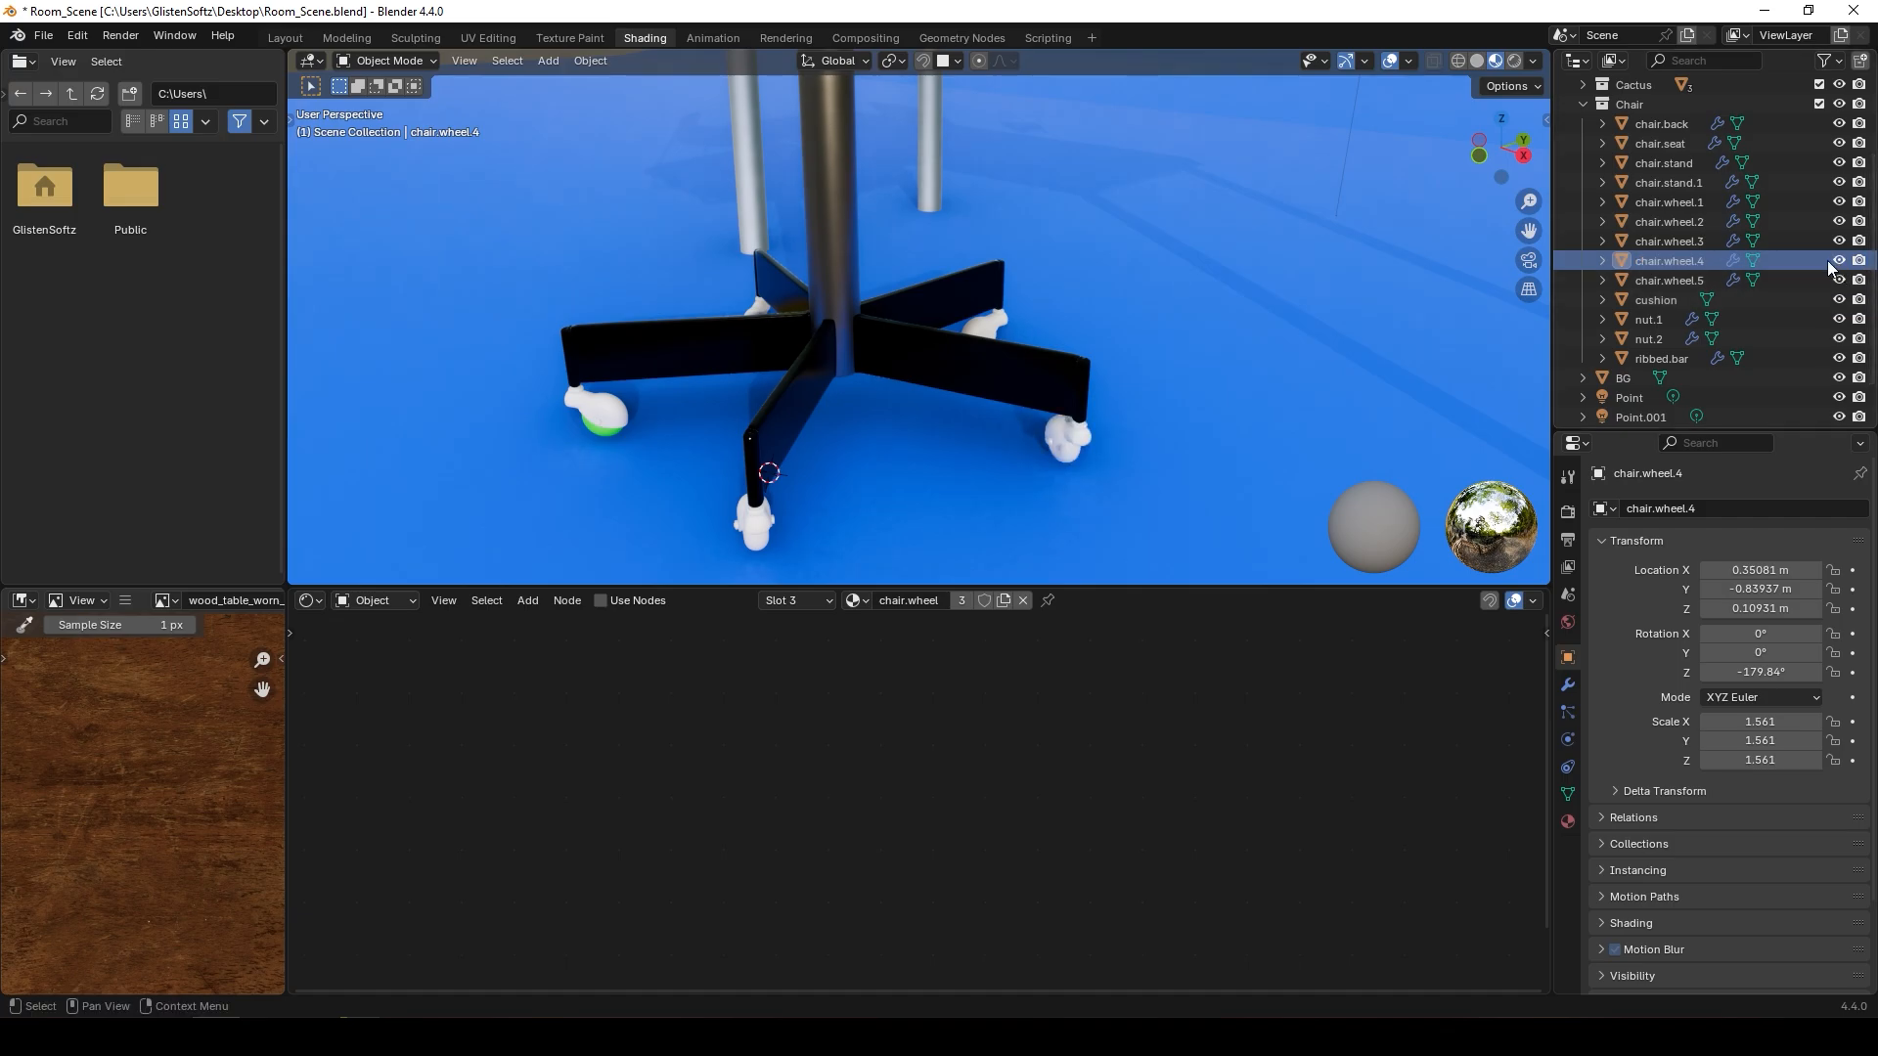
{"action": "scroll", "coordinate": [1103, 450], "scroll_direction": "up", "scroll_amount": 2}
{"action": "left_click", "coordinate": [1121, 491]}
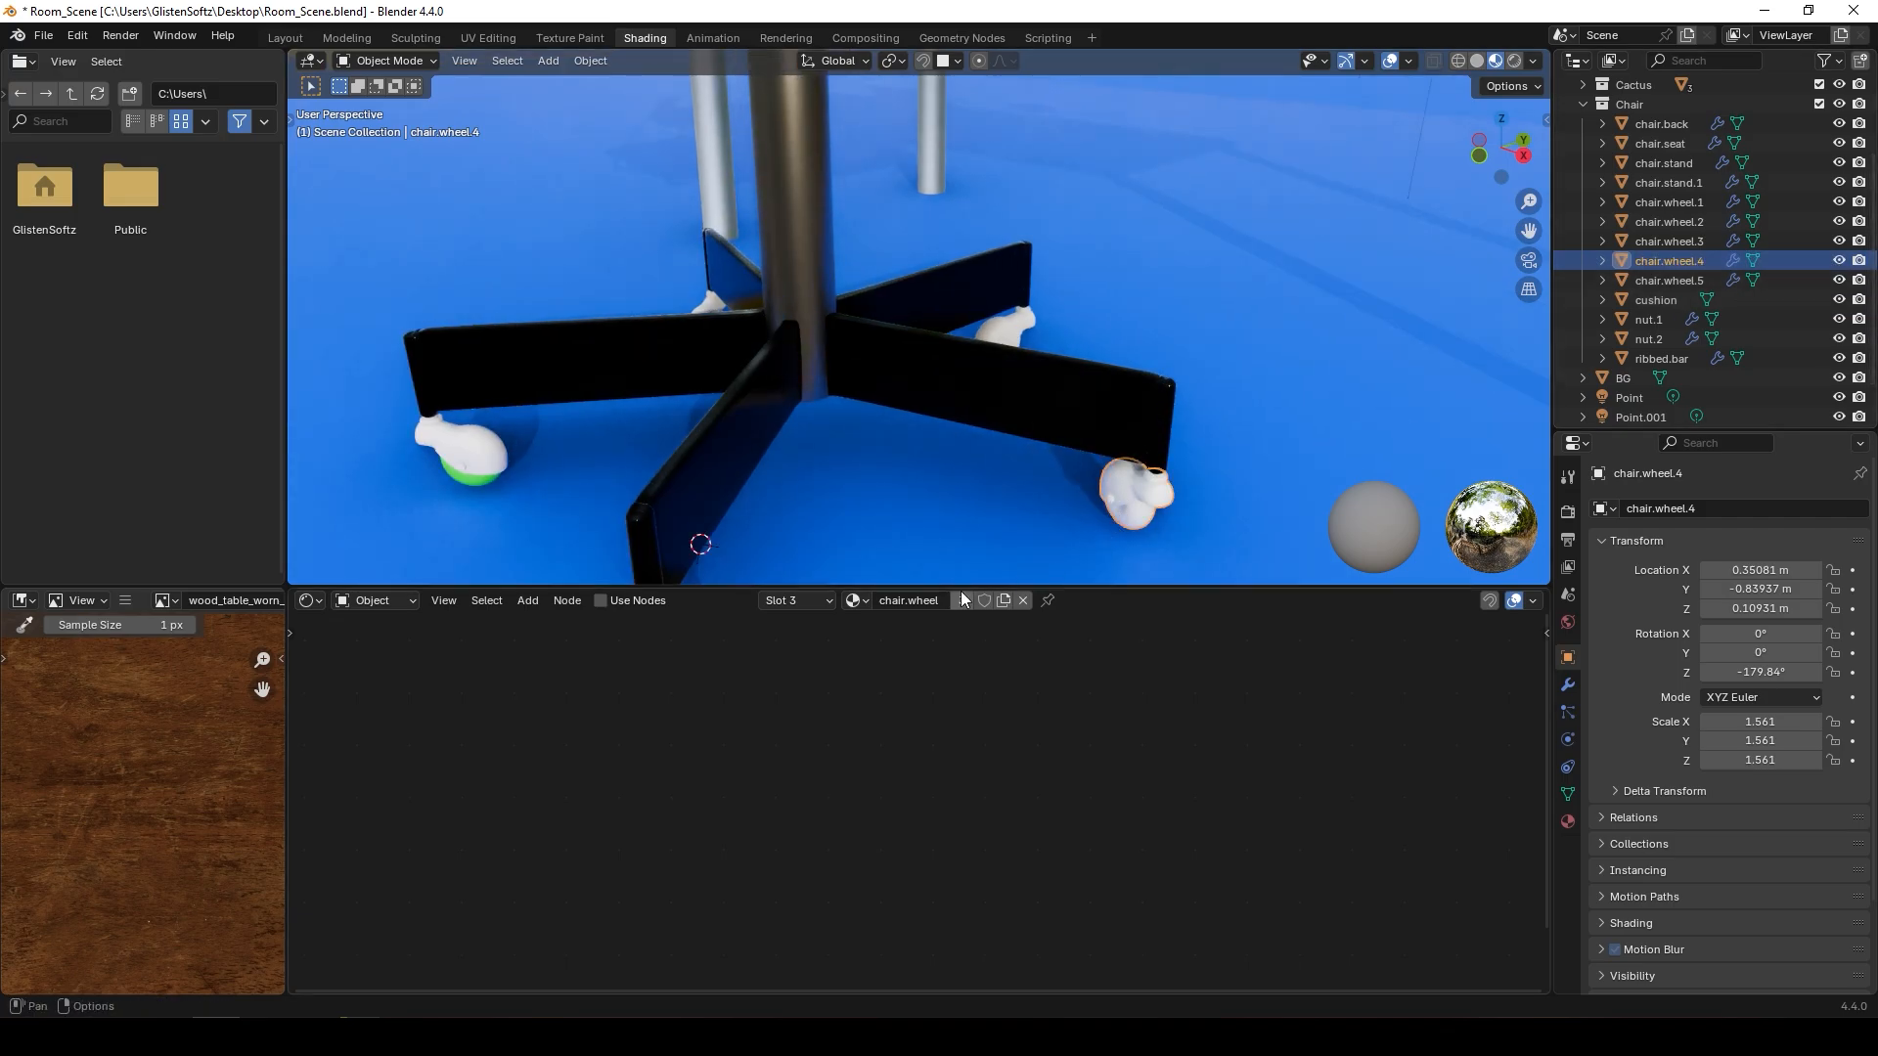
{"action": "left_click", "coordinate": [860, 601]}
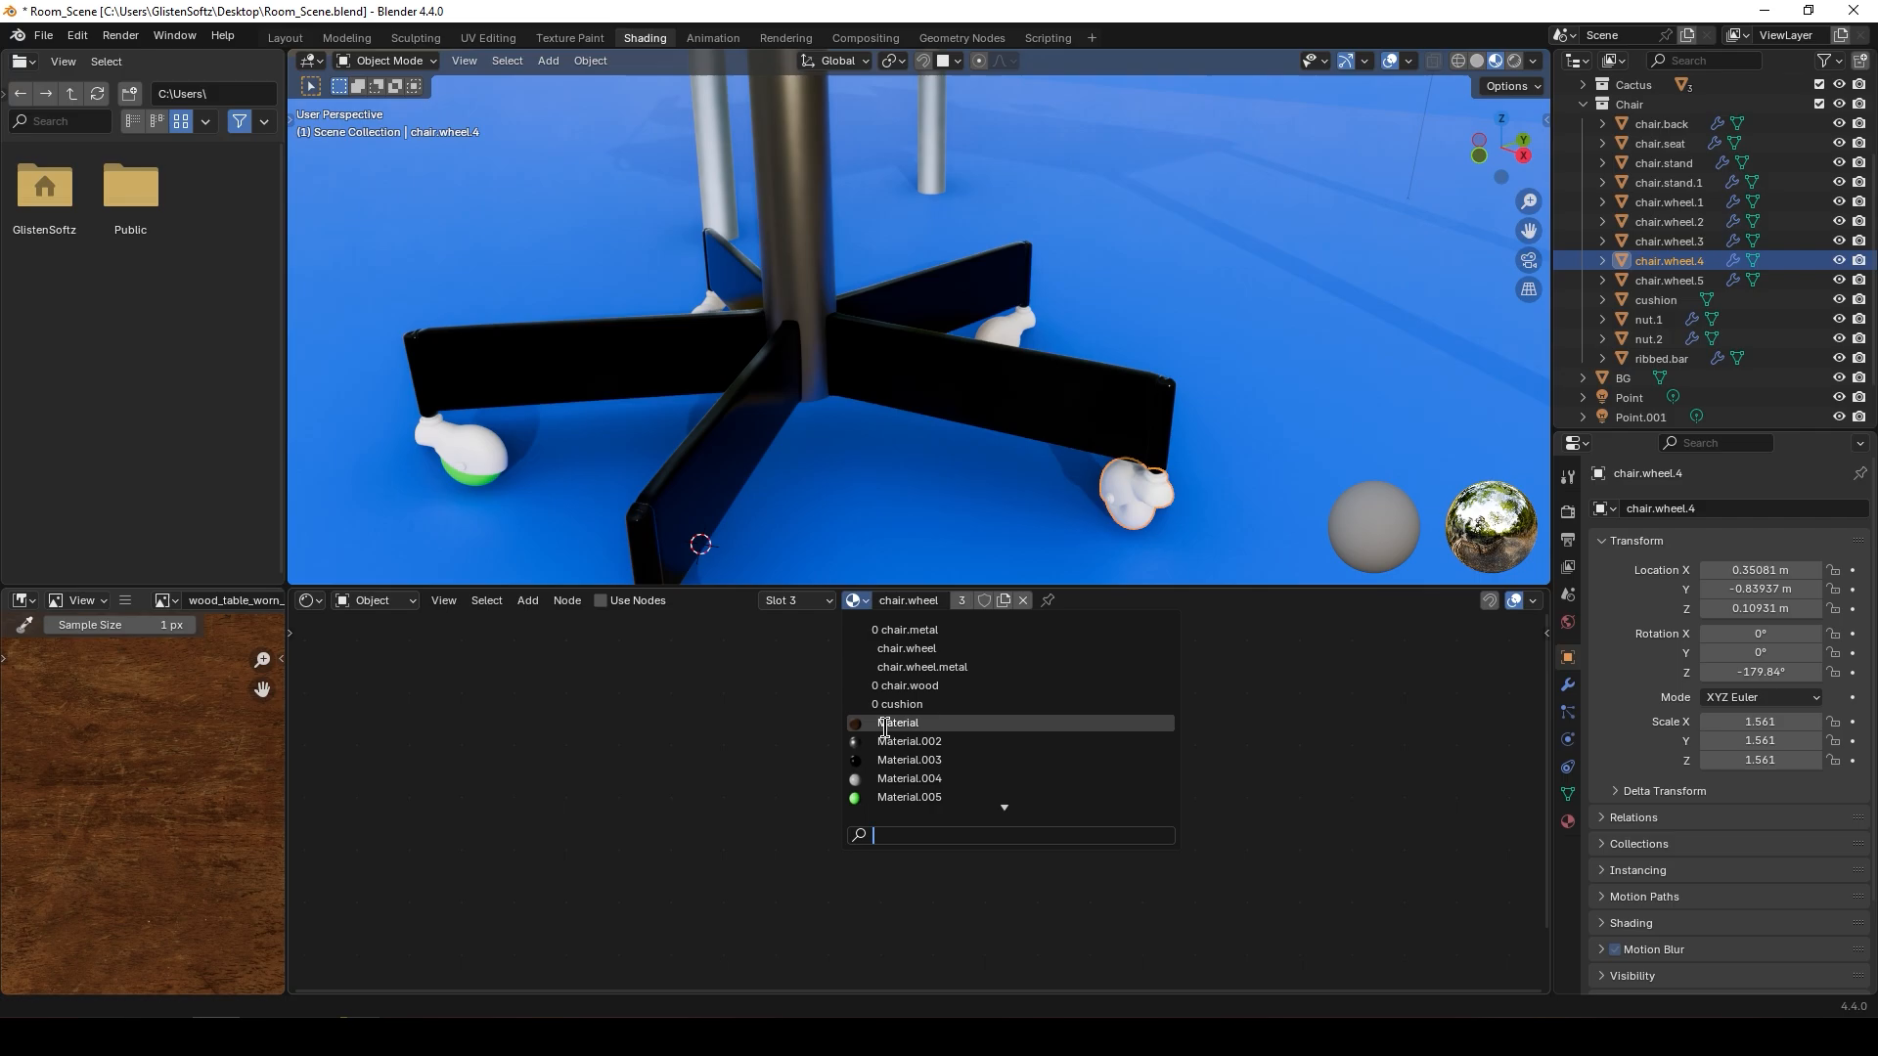
{"action": "left_click", "coordinate": [886, 796]}
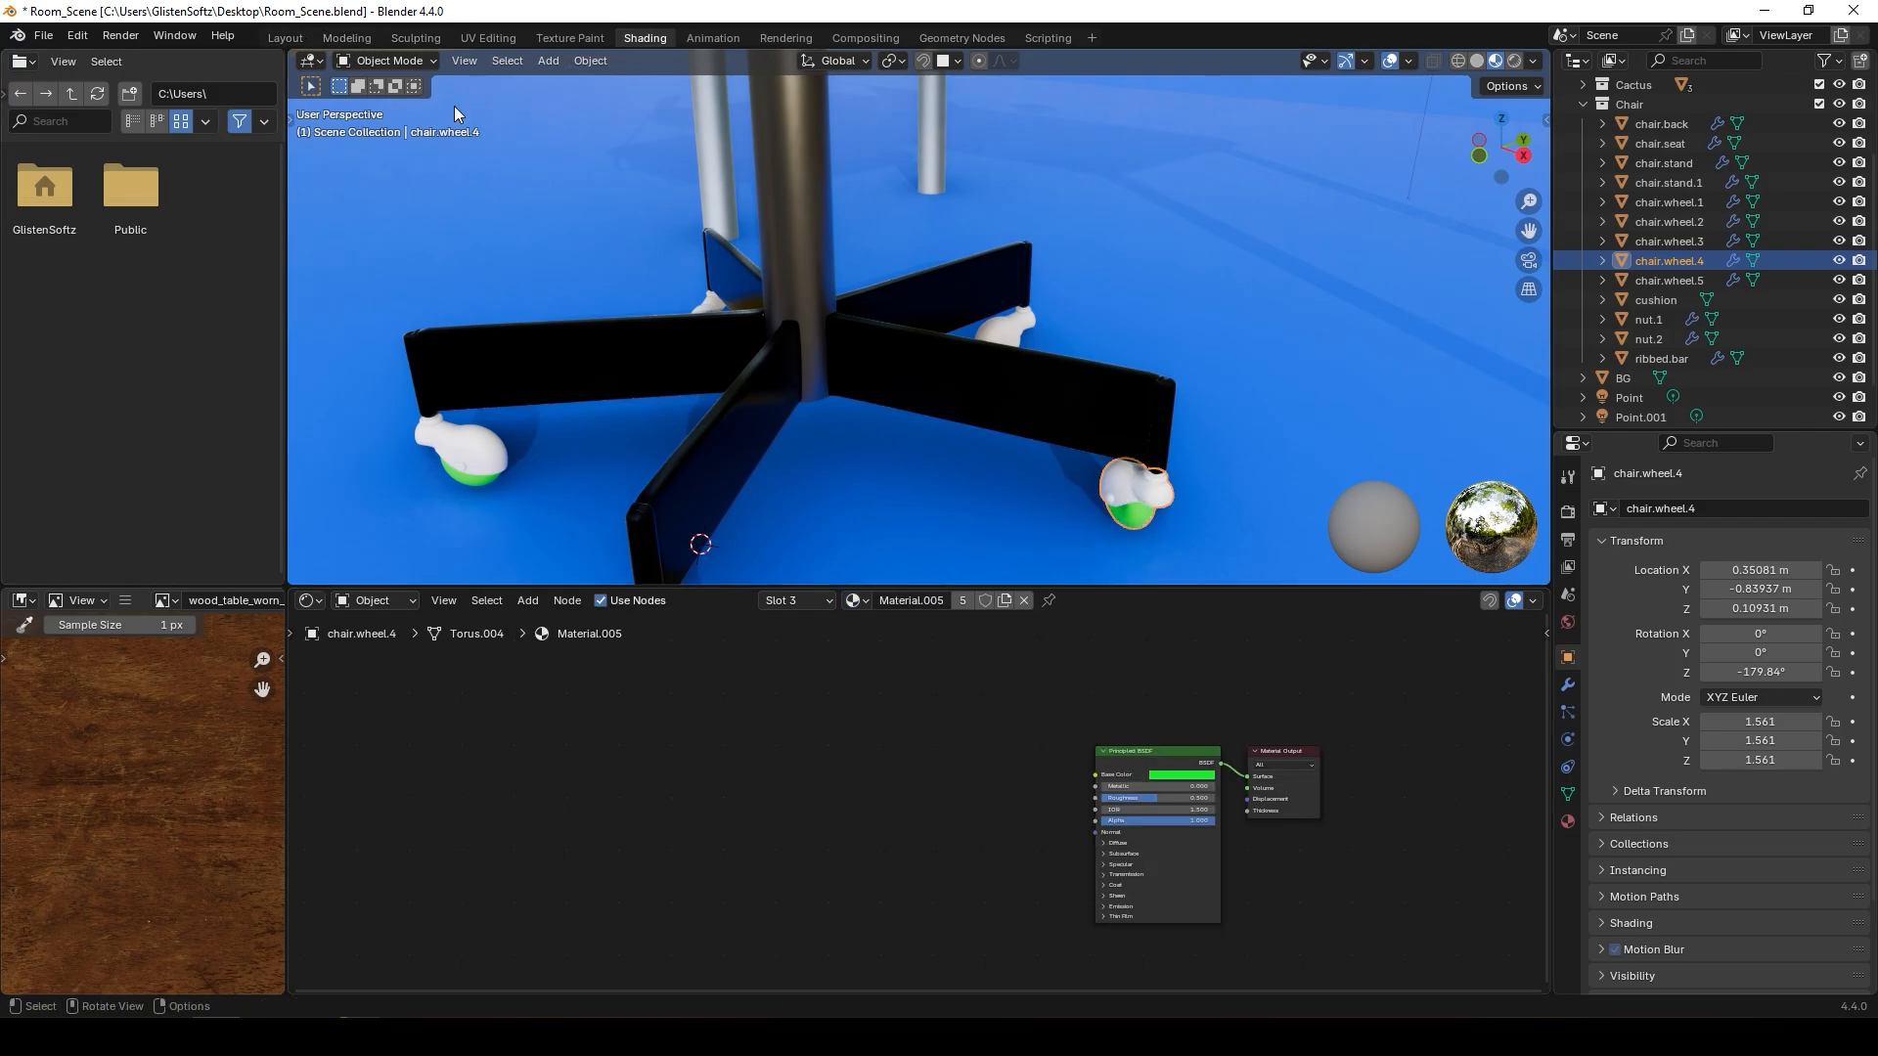
- Enter Edit Mode on chair.wheel.4 and select a group of faces across its white caster housing
{"action": "left_click", "coordinate": [398, 62]}
{"action": "left_click", "coordinate": [389, 105]}
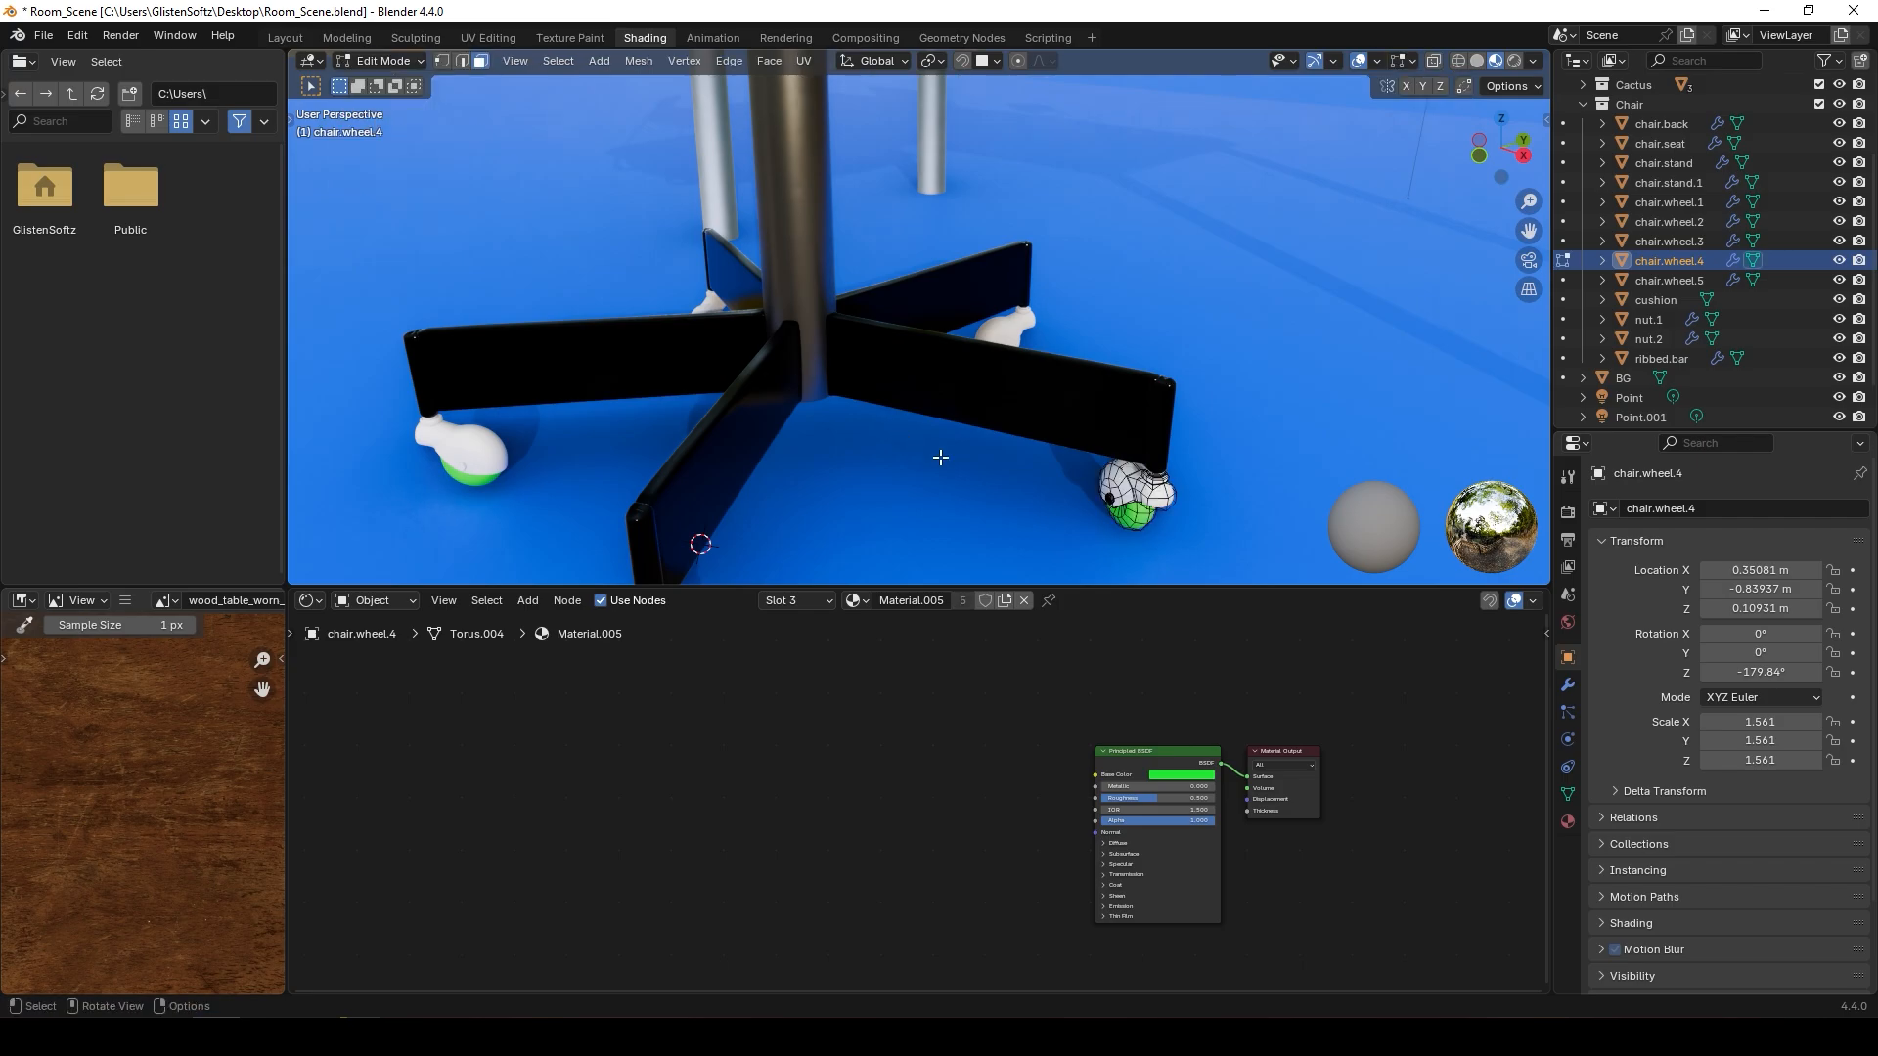
{"action": "left_click", "coordinate": [1121, 487]}
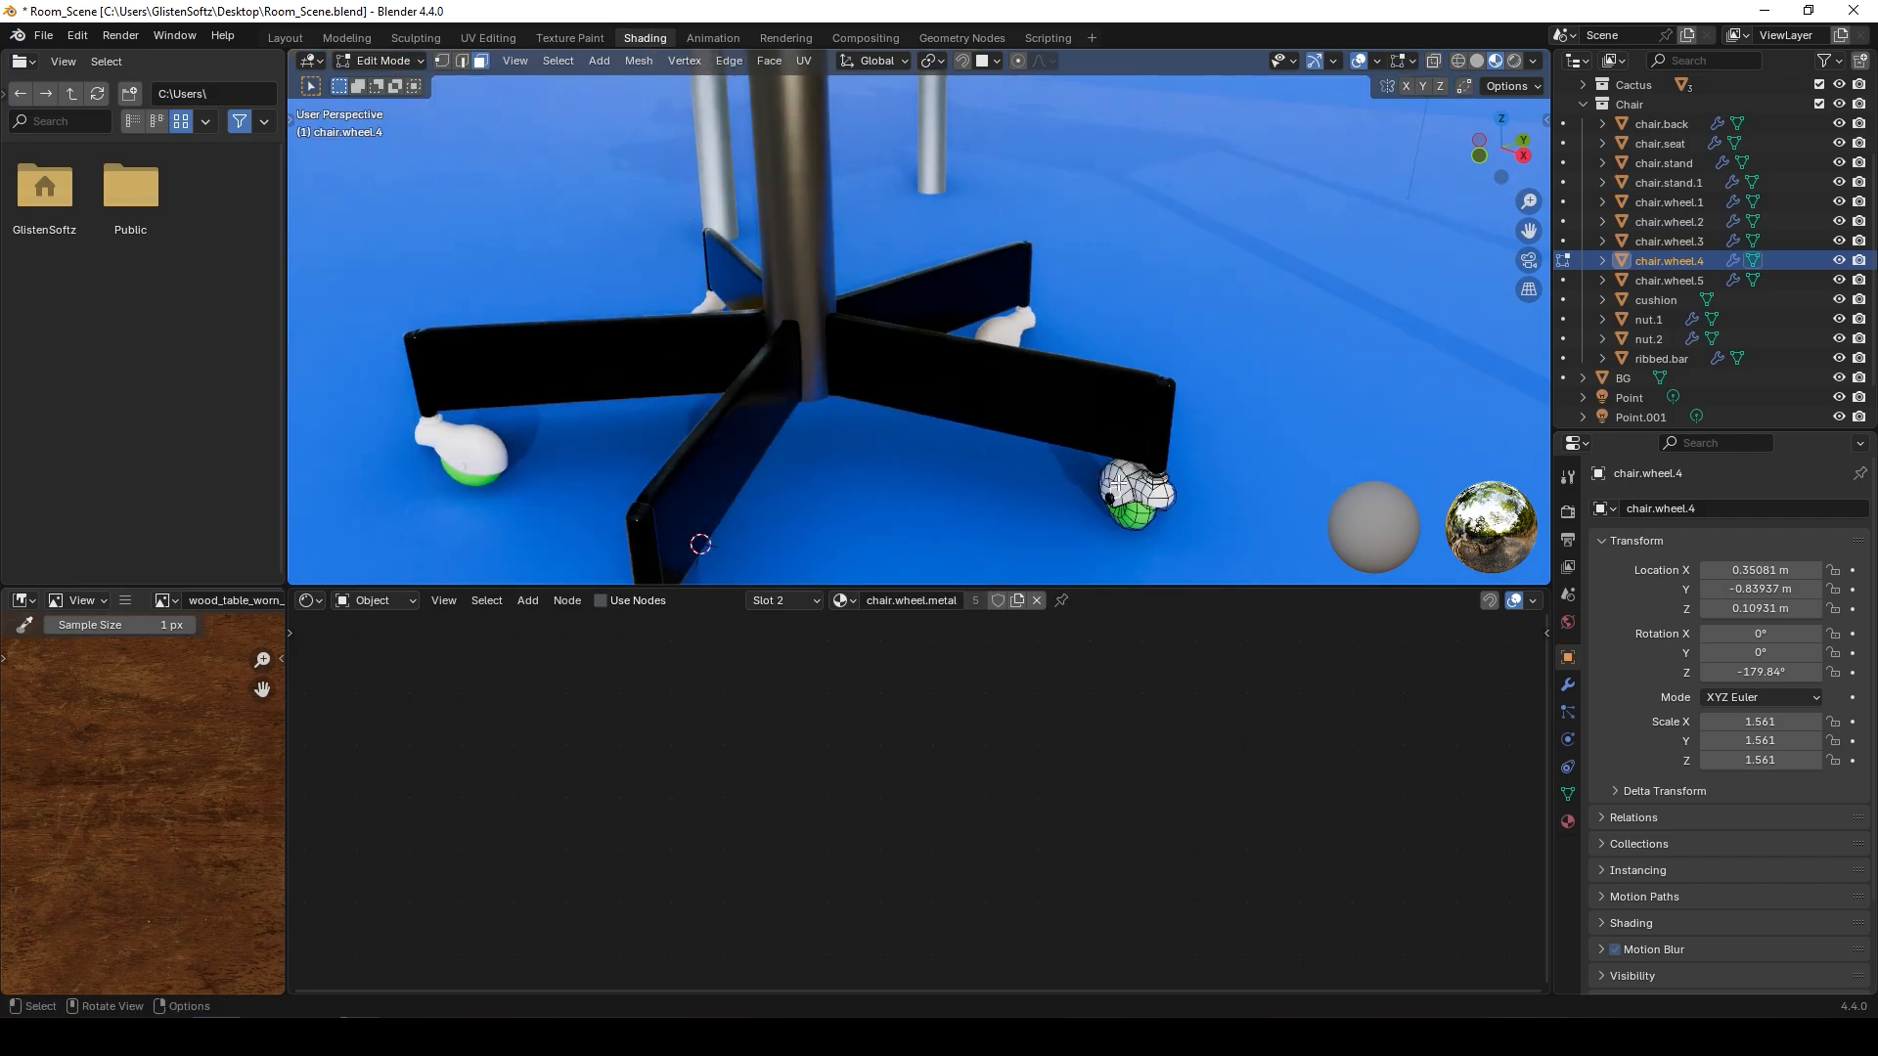
{"action": "scroll", "coordinate": [1120, 490], "scroll_direction": "up", "scroll_amount": 5}
{"action": "scroll", "coordinate": [1129, 487], "scroll_direction": "down", "scroll_amount": 8}
{"action": "middle_click_drag", "start_coordinate": [1082, 444], "coordinate": [996, 340], "text": "shift"}
{"action": "scroll", "coordinate": [997, 340], "scroll_direction": "up", "scroll_amount": 8}
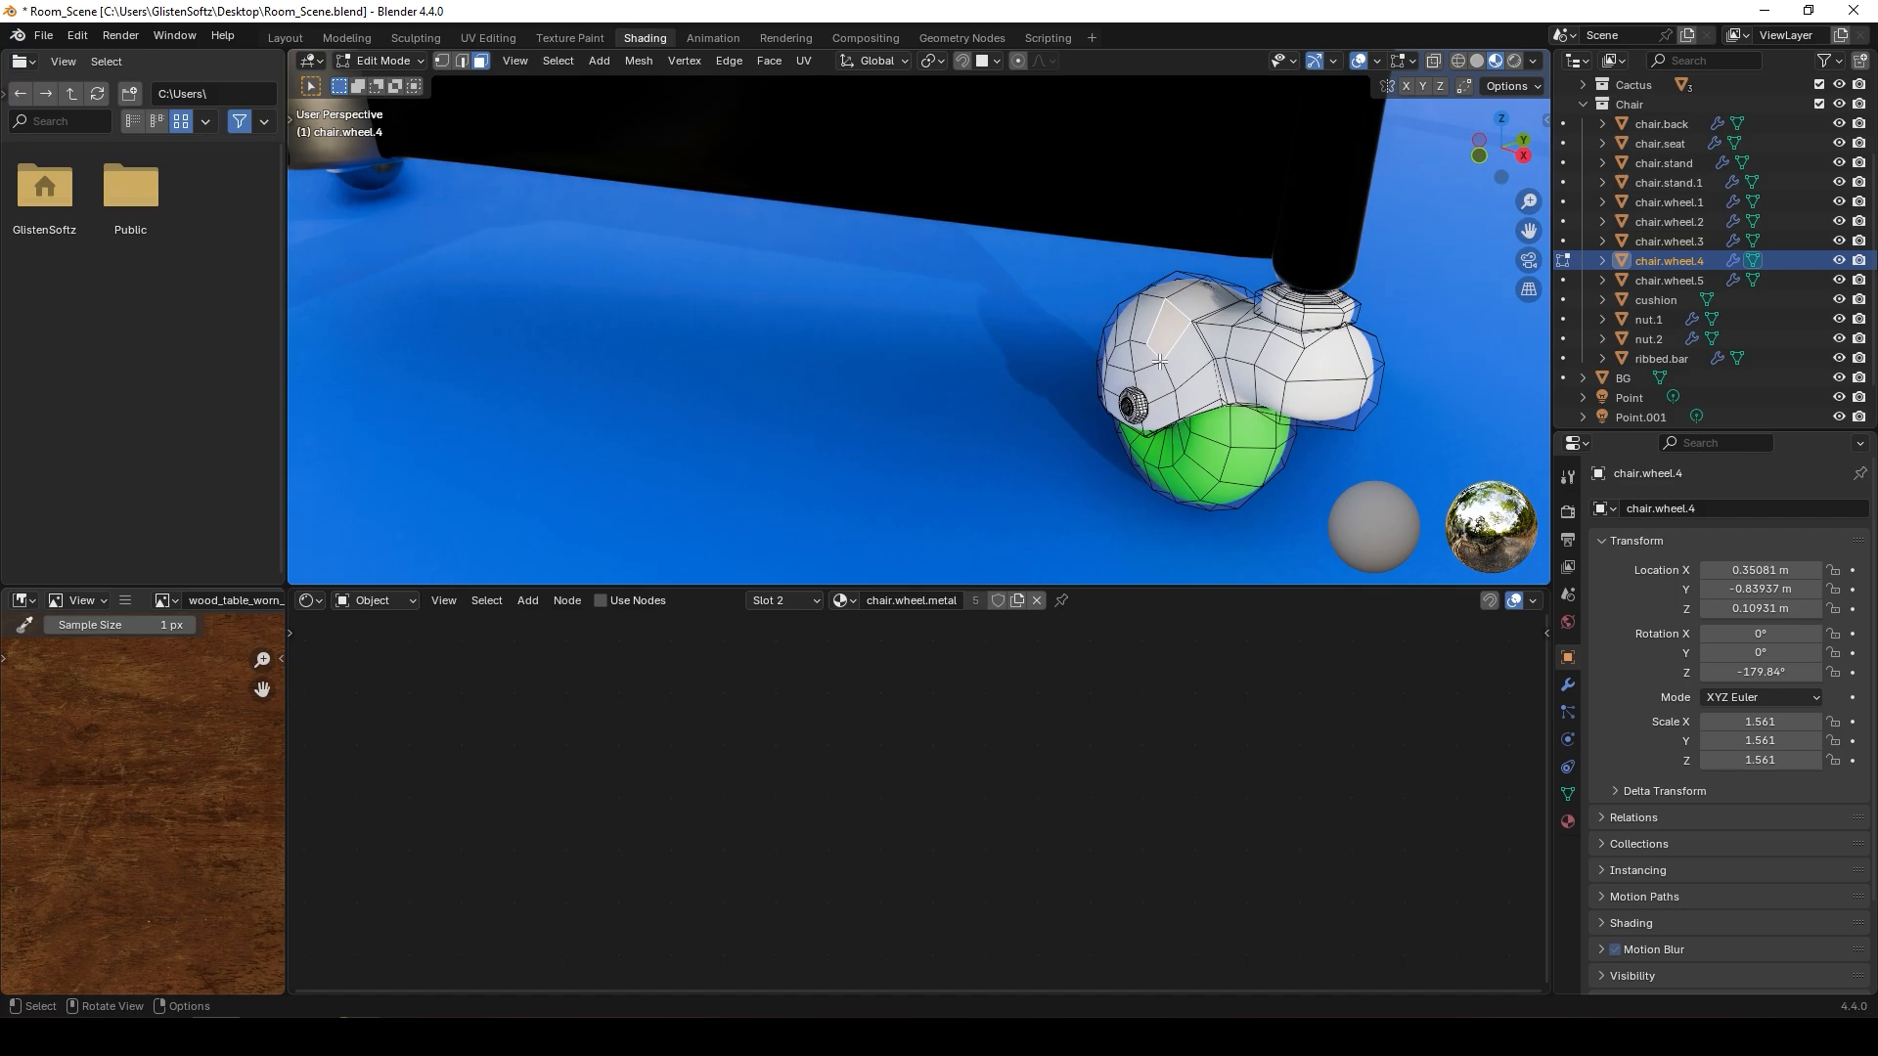
{"action": "left_click", "coordinate": [1194, 358], "text": "shift"}
{"action": "left_click", "coordinate": [1153, 364], "text": "shift"}
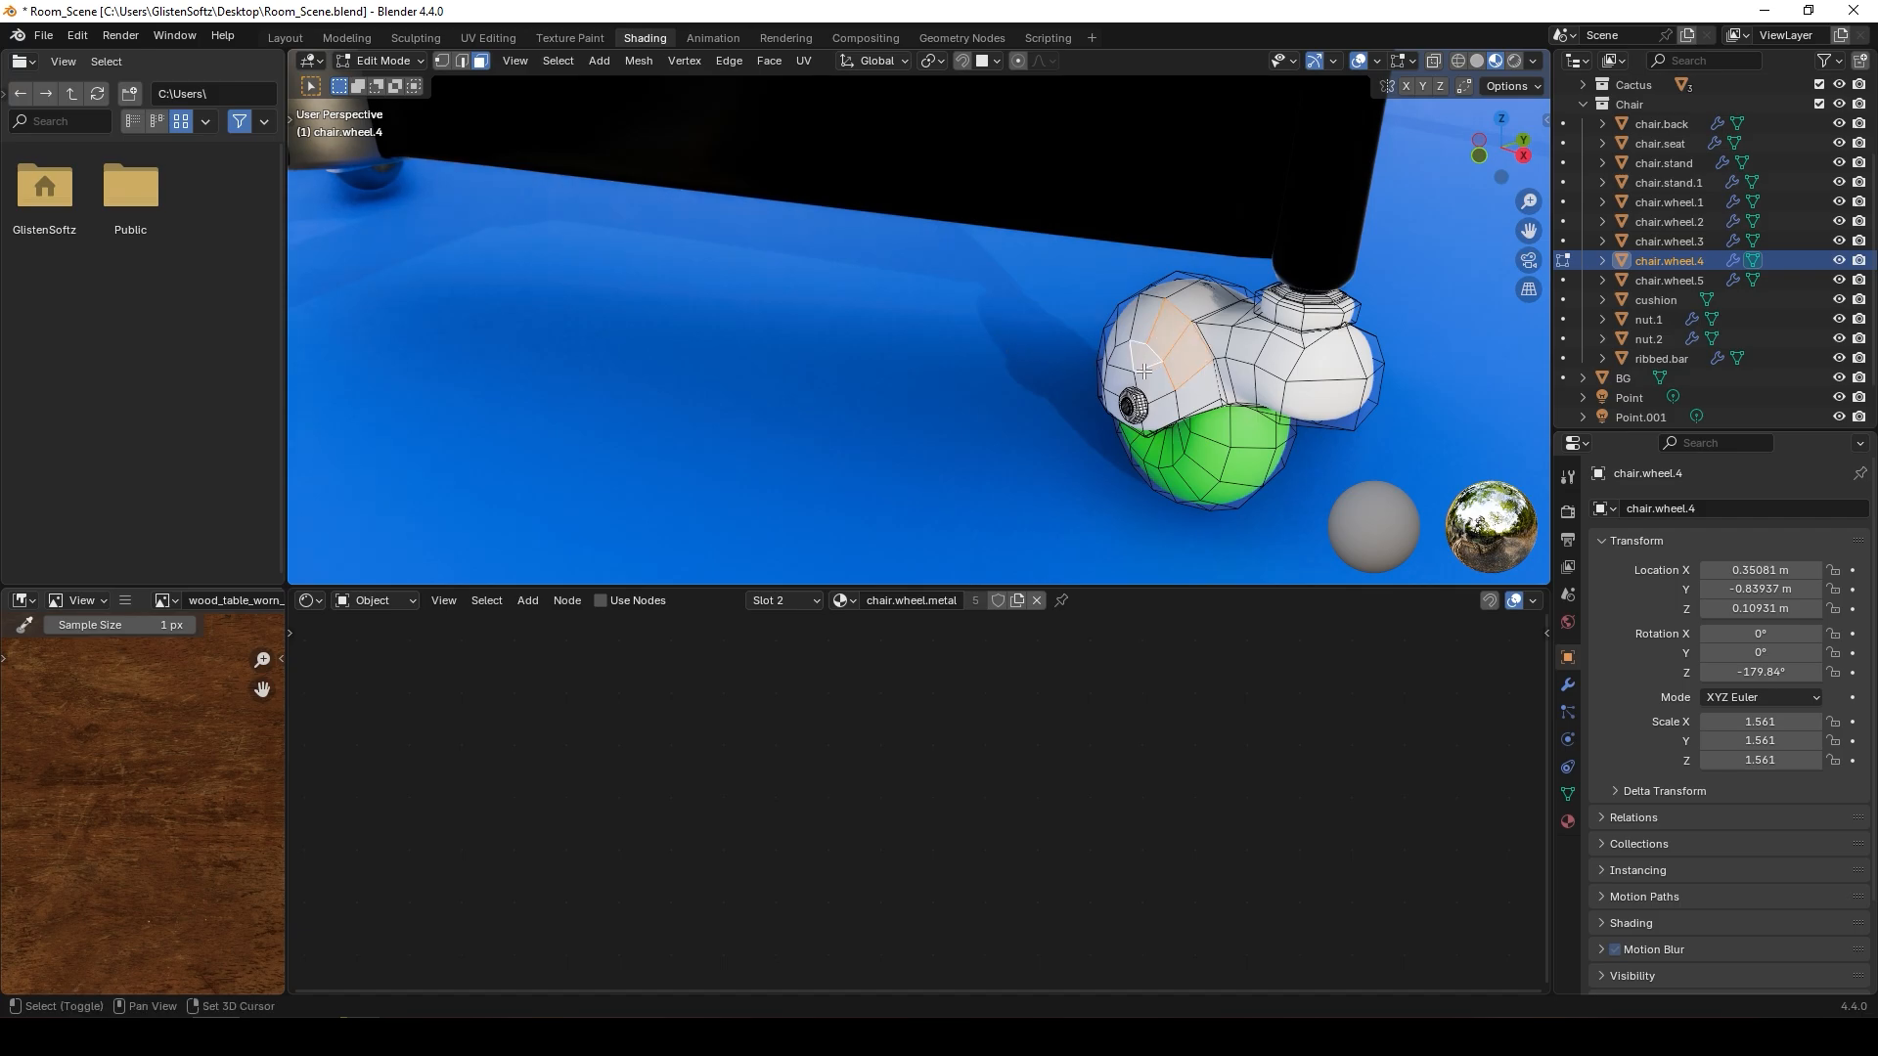
{"action": "left_click", "coordinate": [1266, 361], "text": "shift"}
{"action": "left_click", "coordinate": [1313, 360], "text": "shift"}
{"action": "left_click", "coordinate": [1325, 400], "text": "shift"}
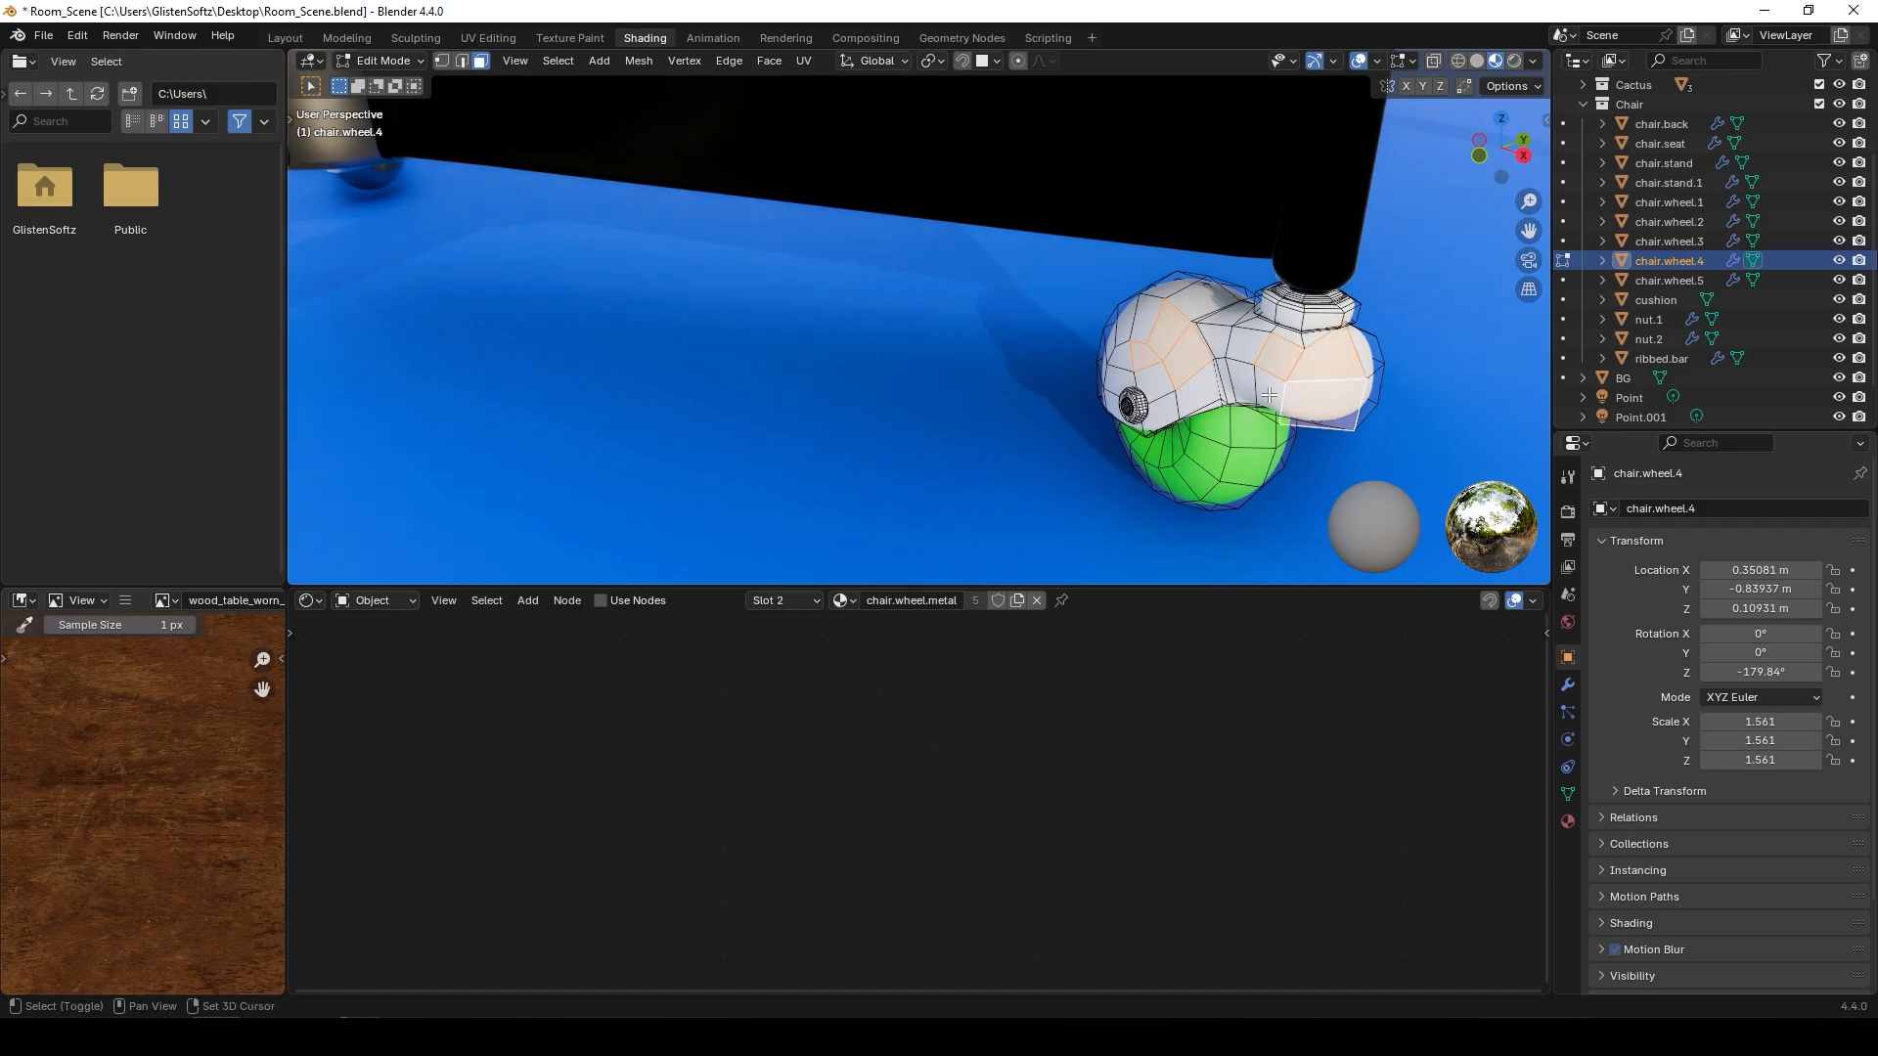
{"action": "left_click", "coordinate": [1258, 386], "text": "shift"}
{"action": "left_click", "coordinate": [1223, 344], "text": "shift"}
{"action": "left_click", "coordinate": [1203, 301], "text": "shift"}
{"action": "left_click", "coordinate": [1146, 313], "text": "shift"}
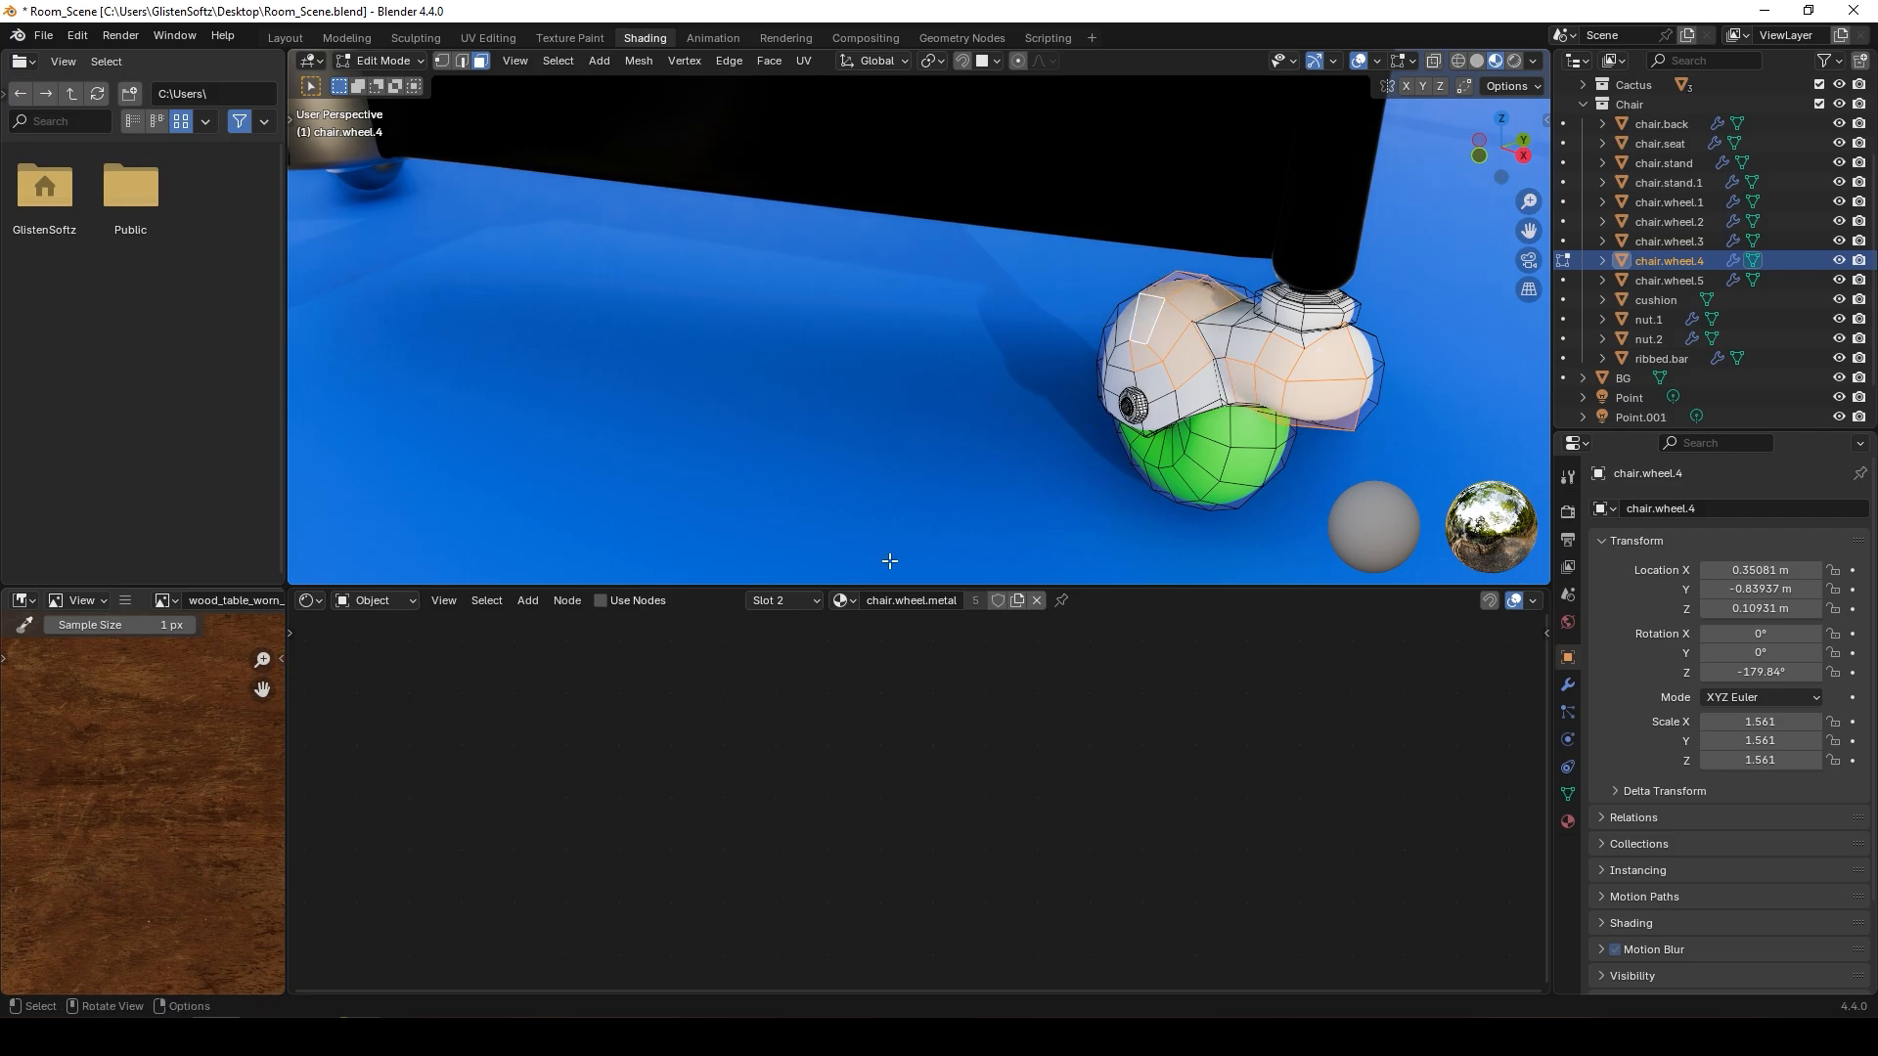
- Assign the black Material.003 to the second material slot of chair.wheel.4 and return to Object Mode
{"action": "left_click", "coordinate": [845, 599]}
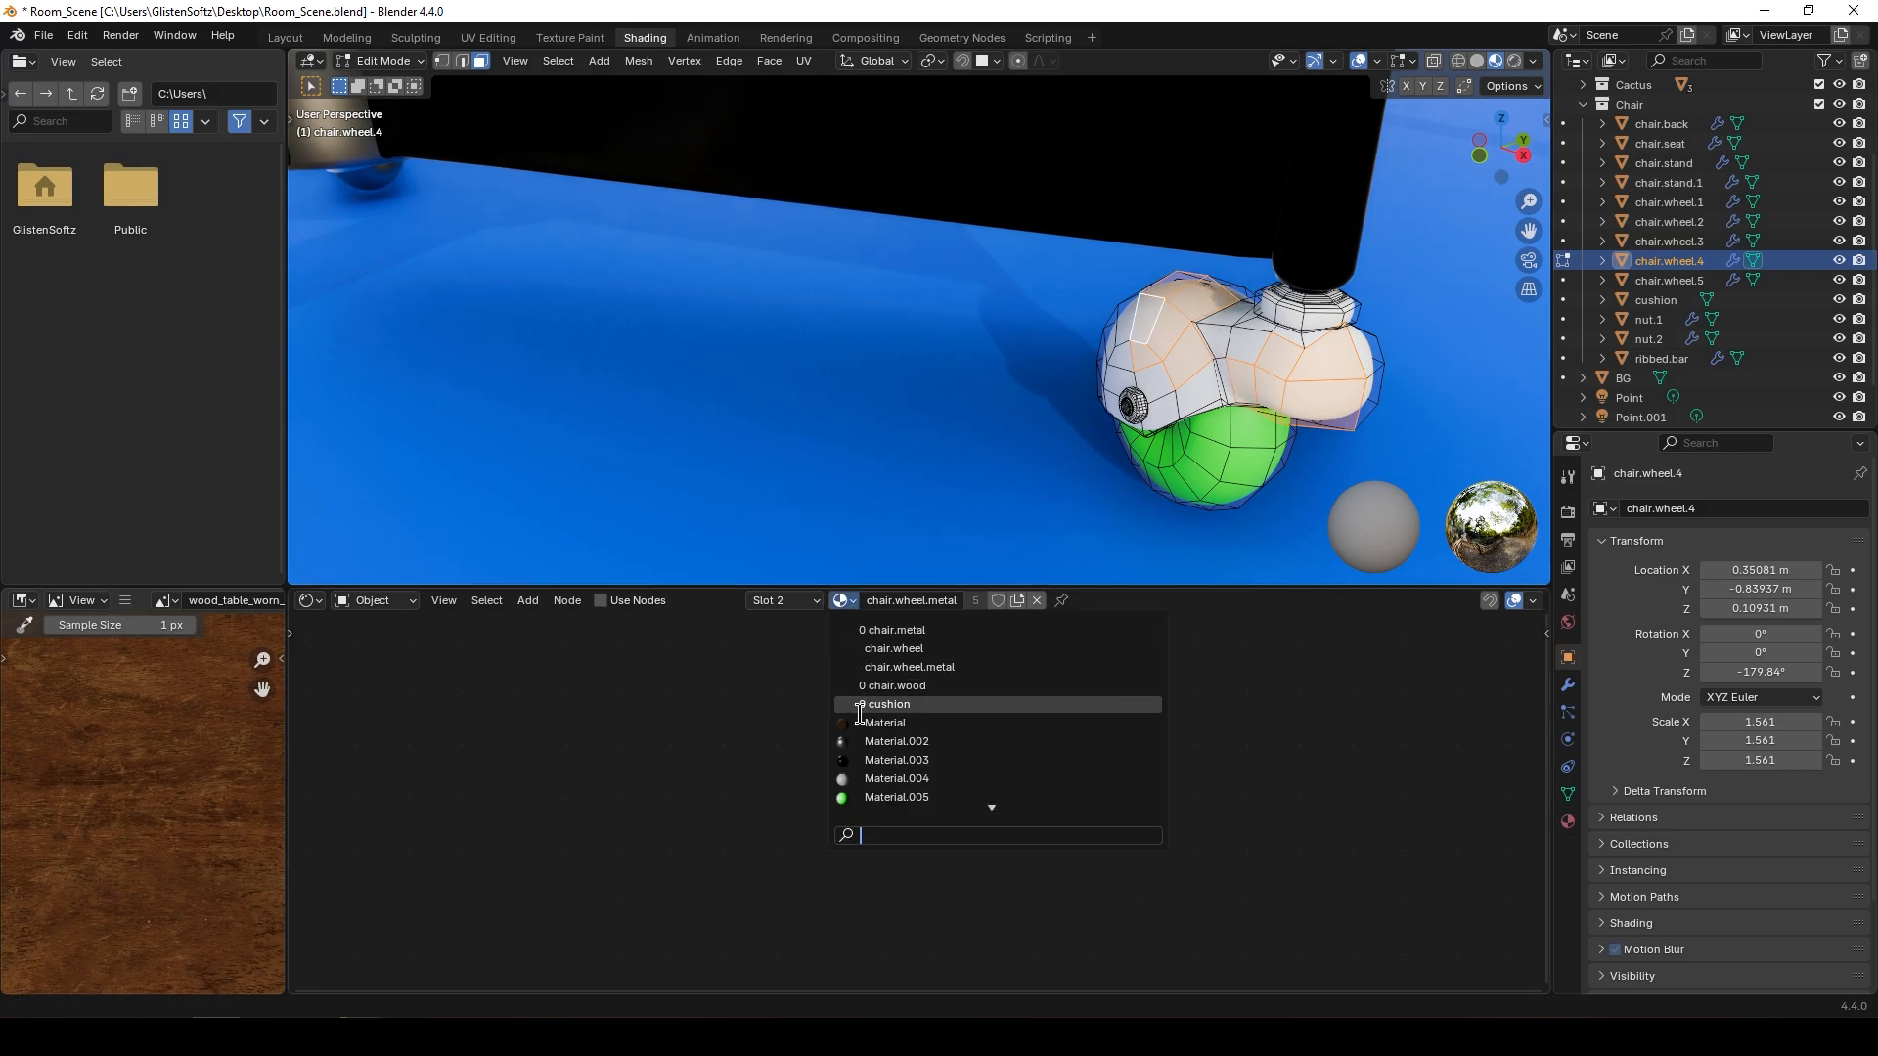
{"action": "left_click", "coordinate": [885, 760]}
{"action": "left_click", "coordinate": [1102, 431]}
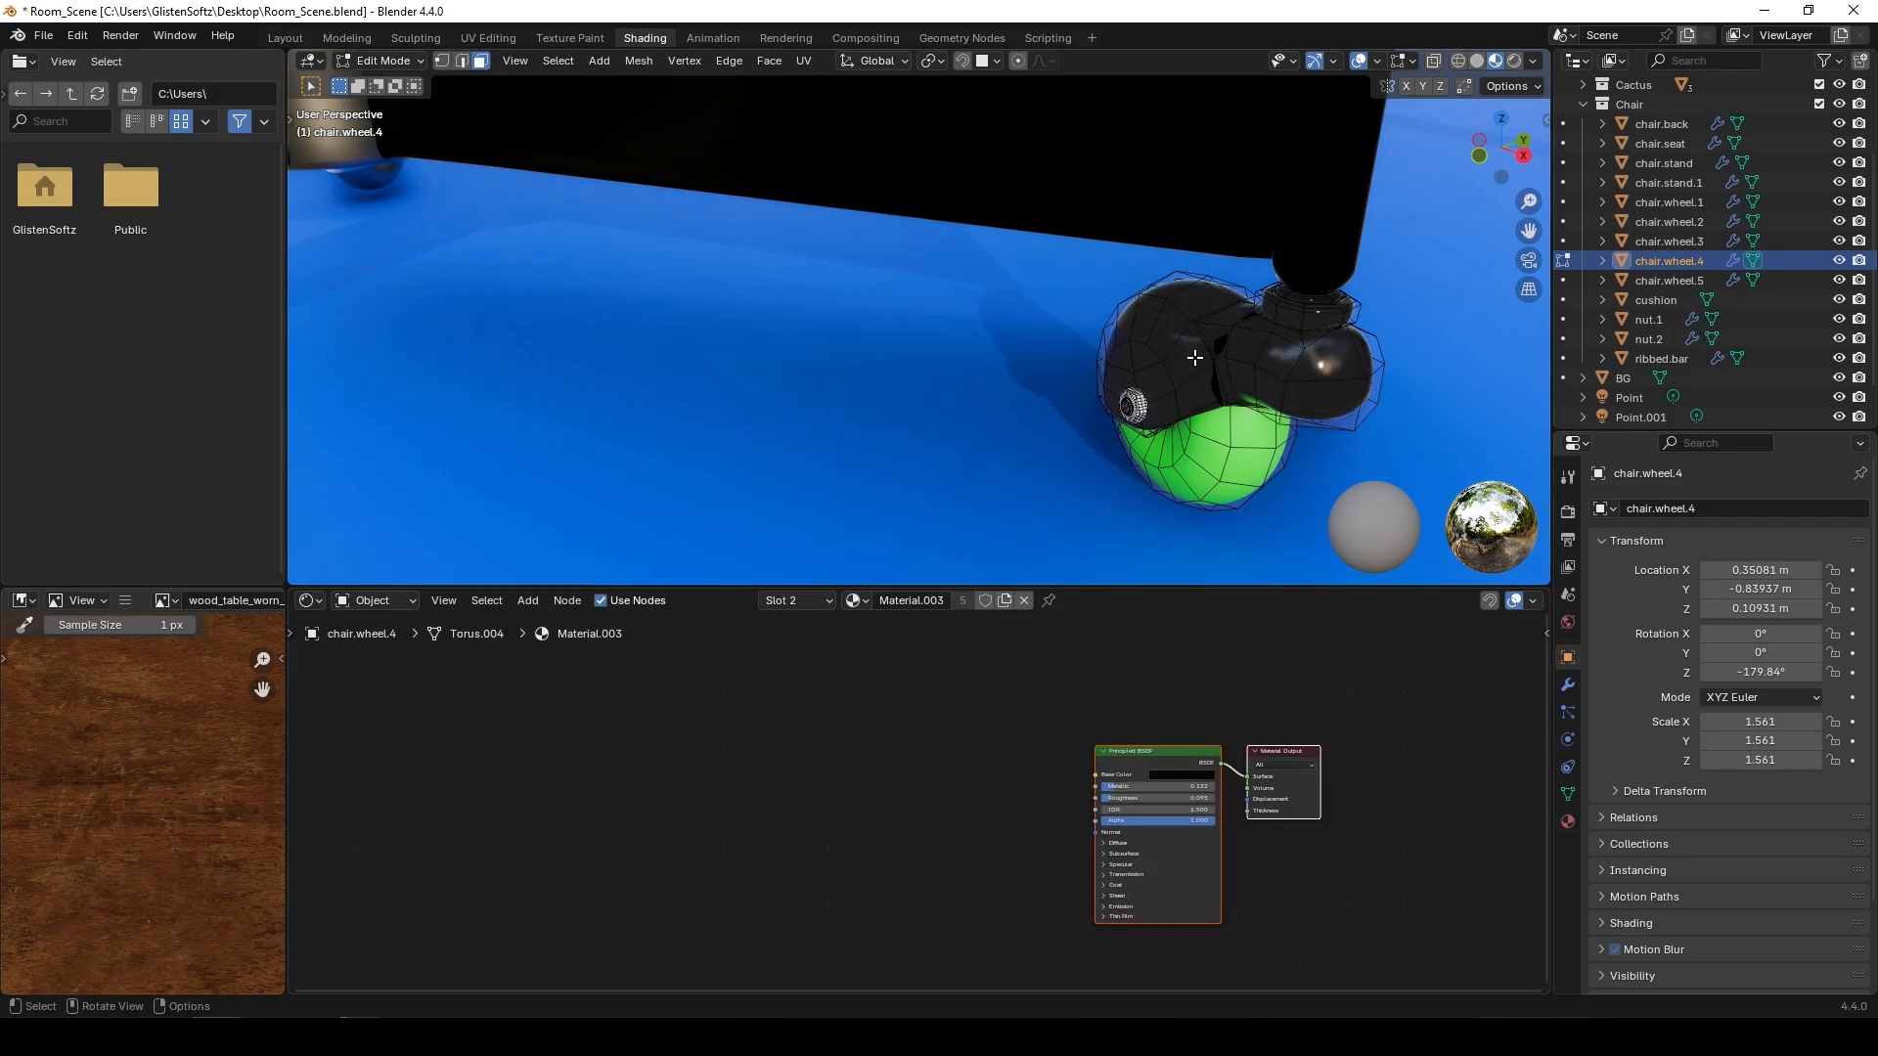
{"action": "middle_click_drag", "start_coordinate": [1203, 358], "coordinate": [1174, 355]}
{"action": "scroll", "coordinate": [1173, 356], "scroll_direction": "down", "scroll_amount": 9}
{"action": "middle_click_drag", "start_coordinate": [784, 369], "coordinate": [853, 397]}
{"action": "scroll", "coordinate": [866, 329], "scroll_direction": "down", "scroll_amount": 5}
{"action": "scroll", "coordinate": [866, 328], "scroll_direction": "down", "scroll_amount": 2}
{"action": "middle_click_drag", "start_coordinate": [866, 328], "coordinate": [830, 331]}
{"action": "scroll", "coordinate": [831, 330], "scroll_direction": "down", "scroll_amount": 2}
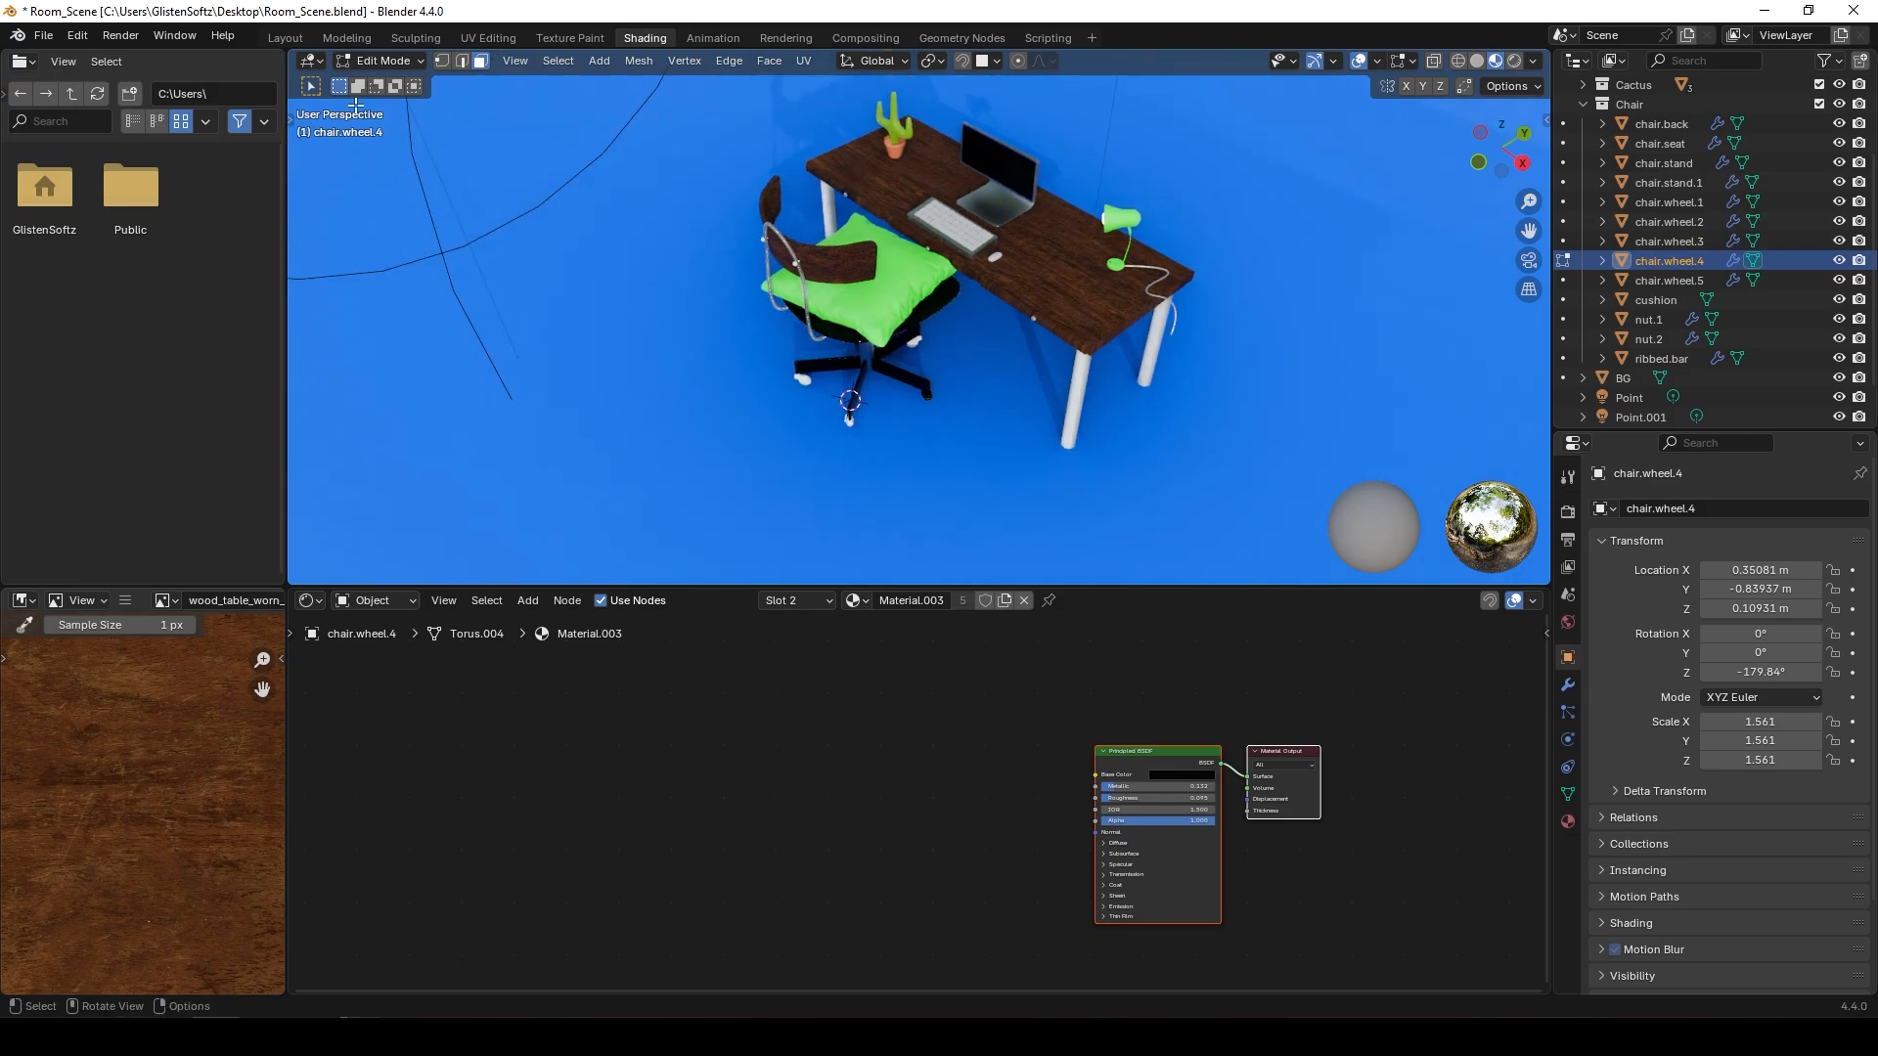
{"action": "left_click", "coordinate": [399, 60]}
{"action": "left_click", "coordinate": [397, 80]}
- Select the seat cushion, add a second material slot and create a new material in it
{"action": "left_click", "coordinate": [846, 302]}
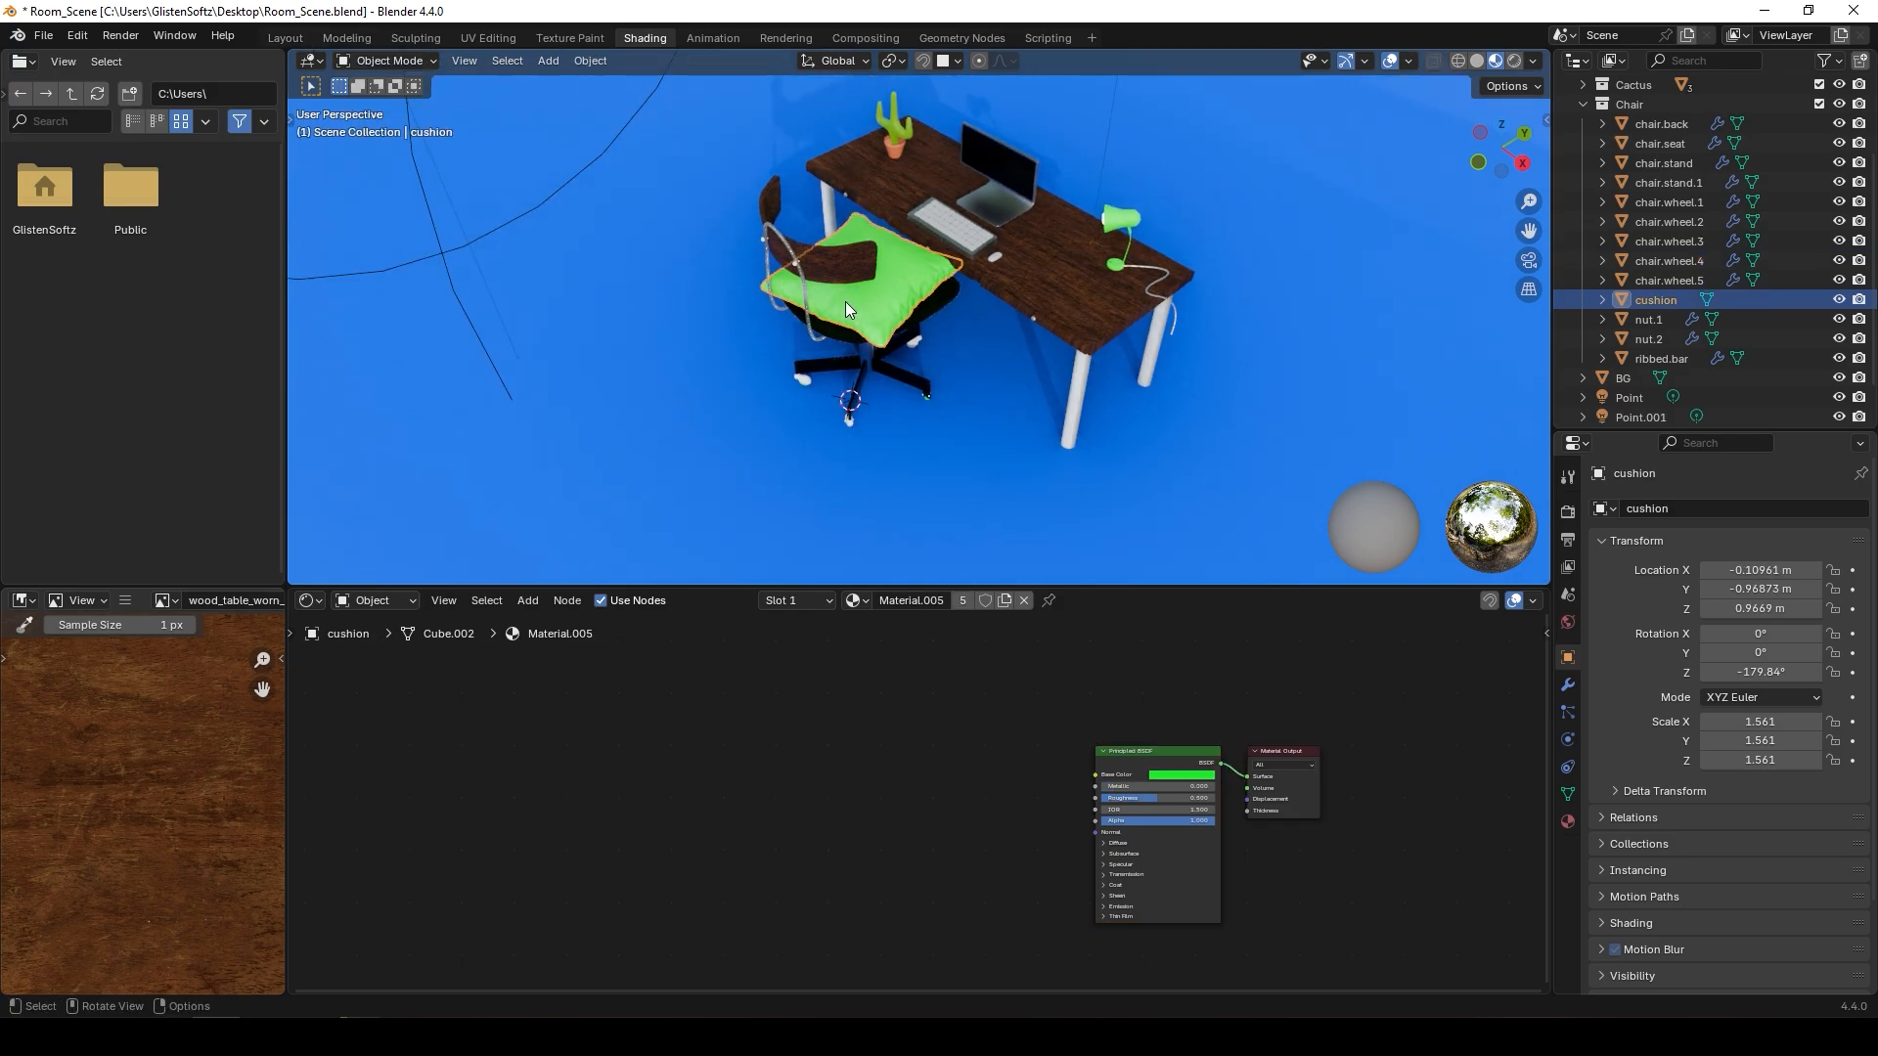
{"action": "left_click", "coordinate": [853, 601]}
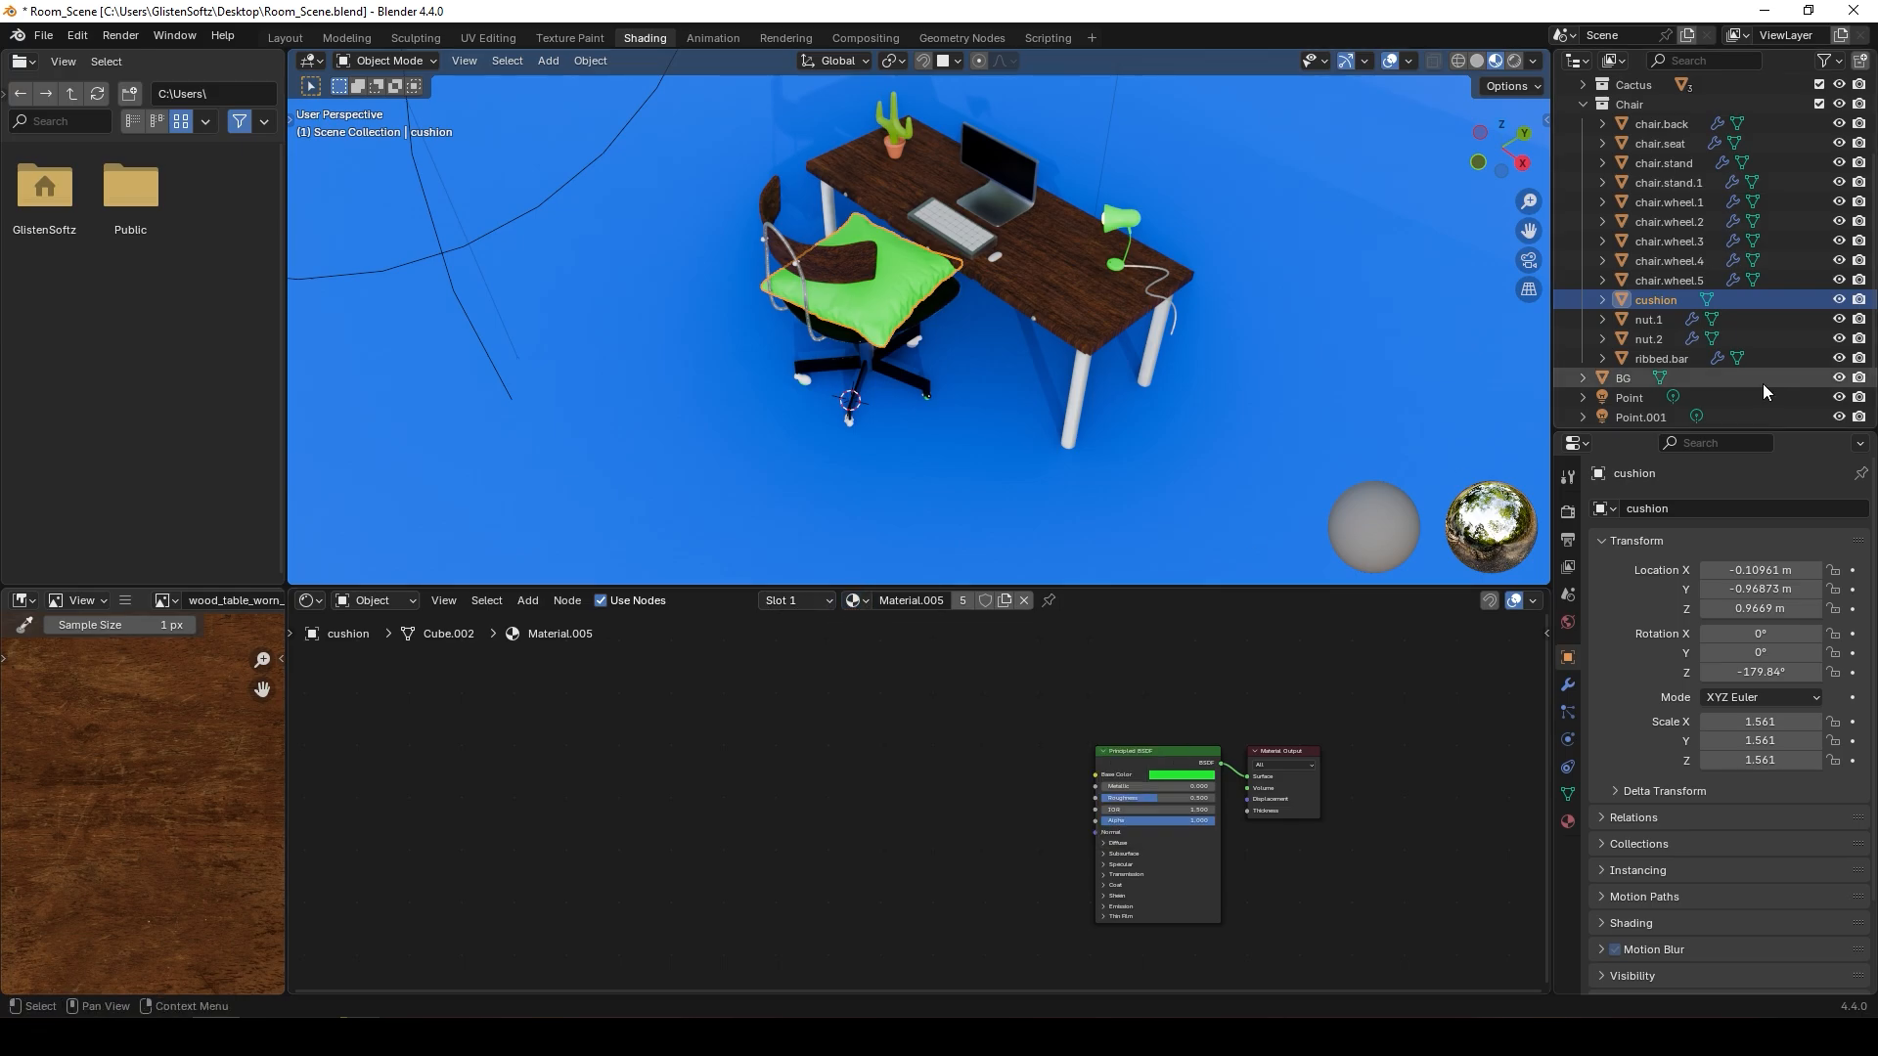
{"action": "left_click", "coordinate": [1568, 822]}
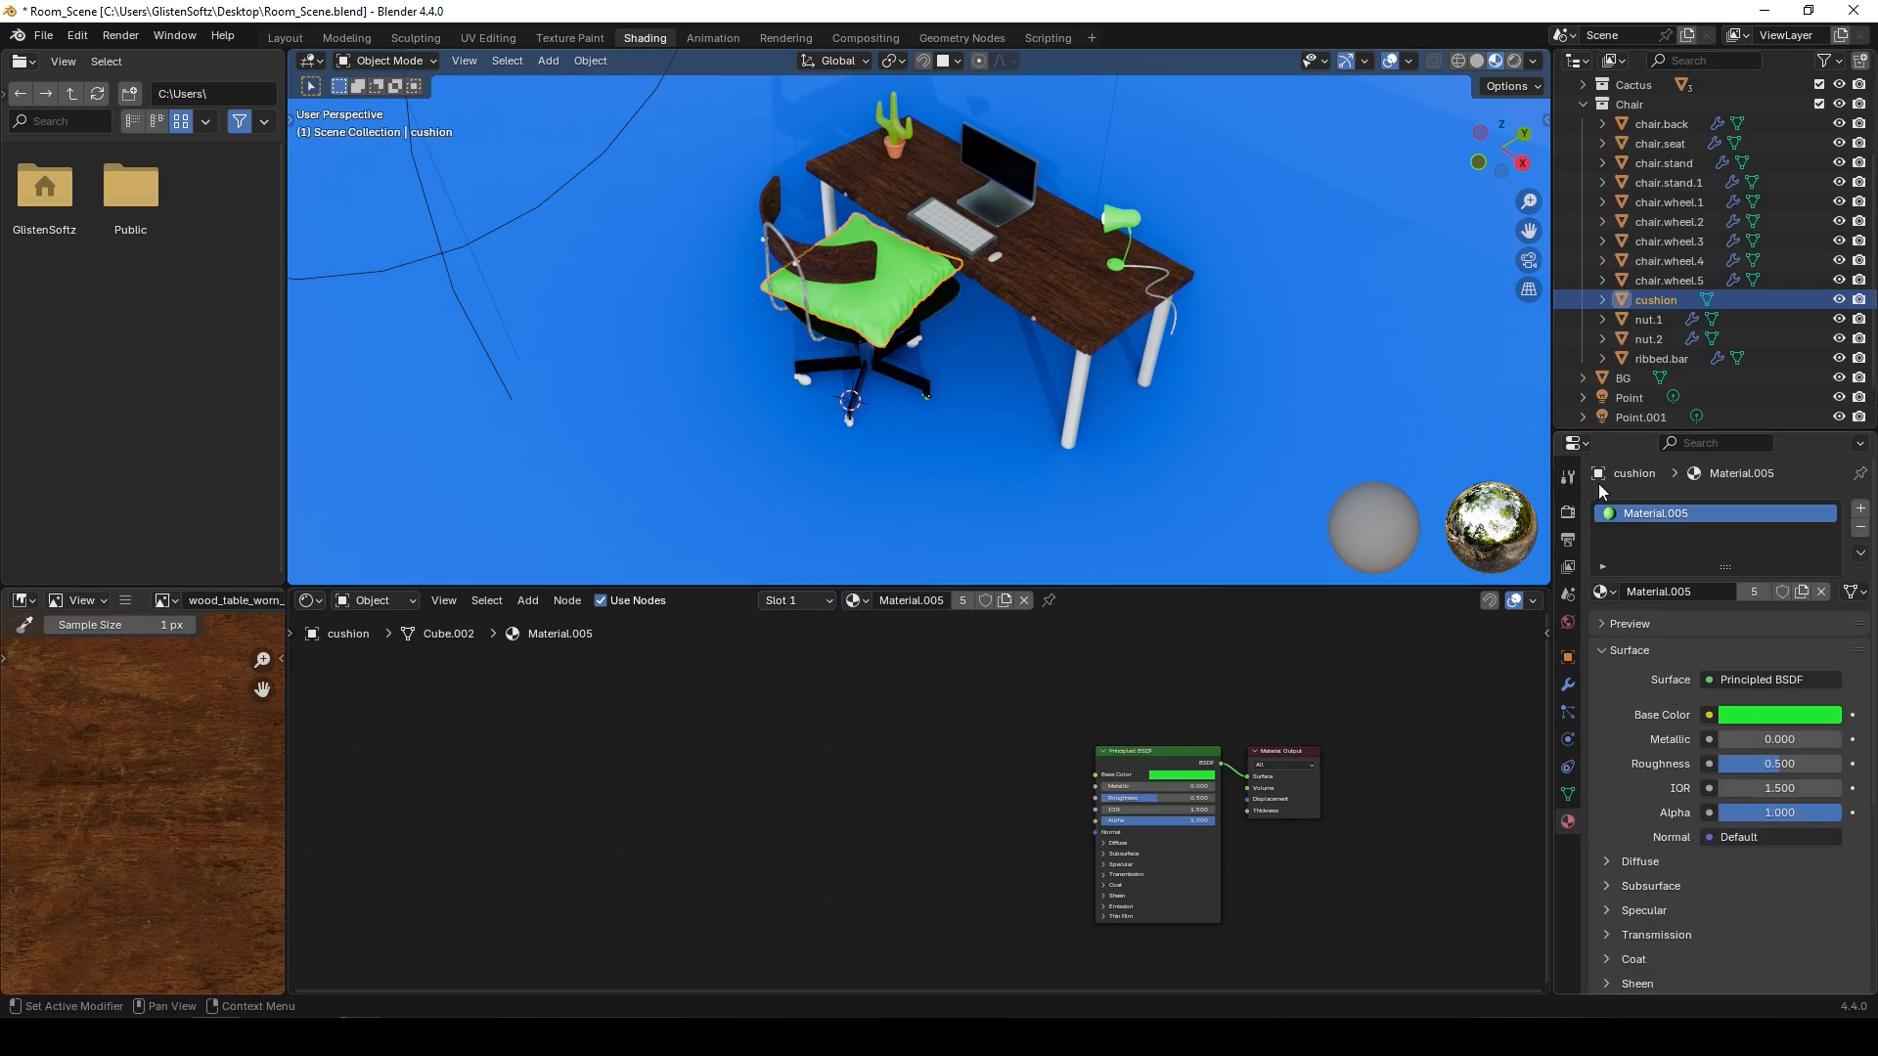
{"action": "left_click", "coordinate": [1861, 509]}
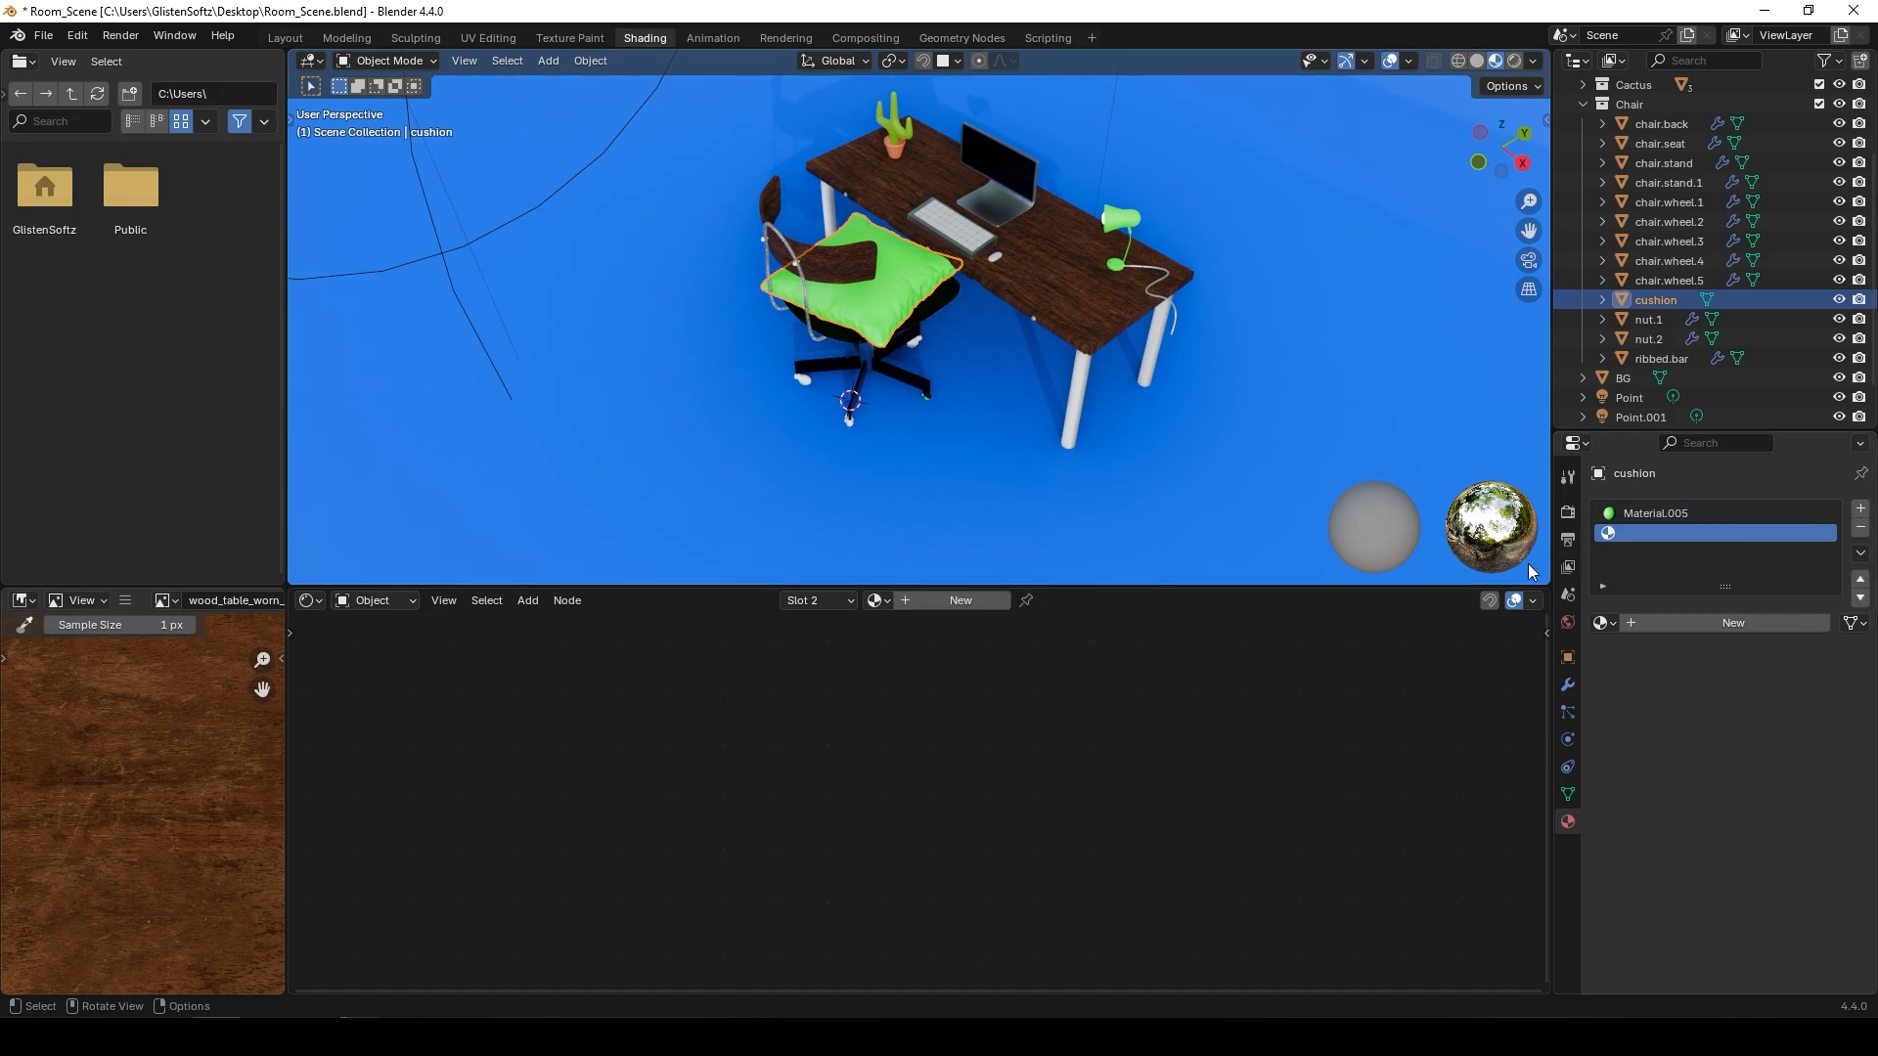
{"action": "left_click", "coordinate": [968, 602]}
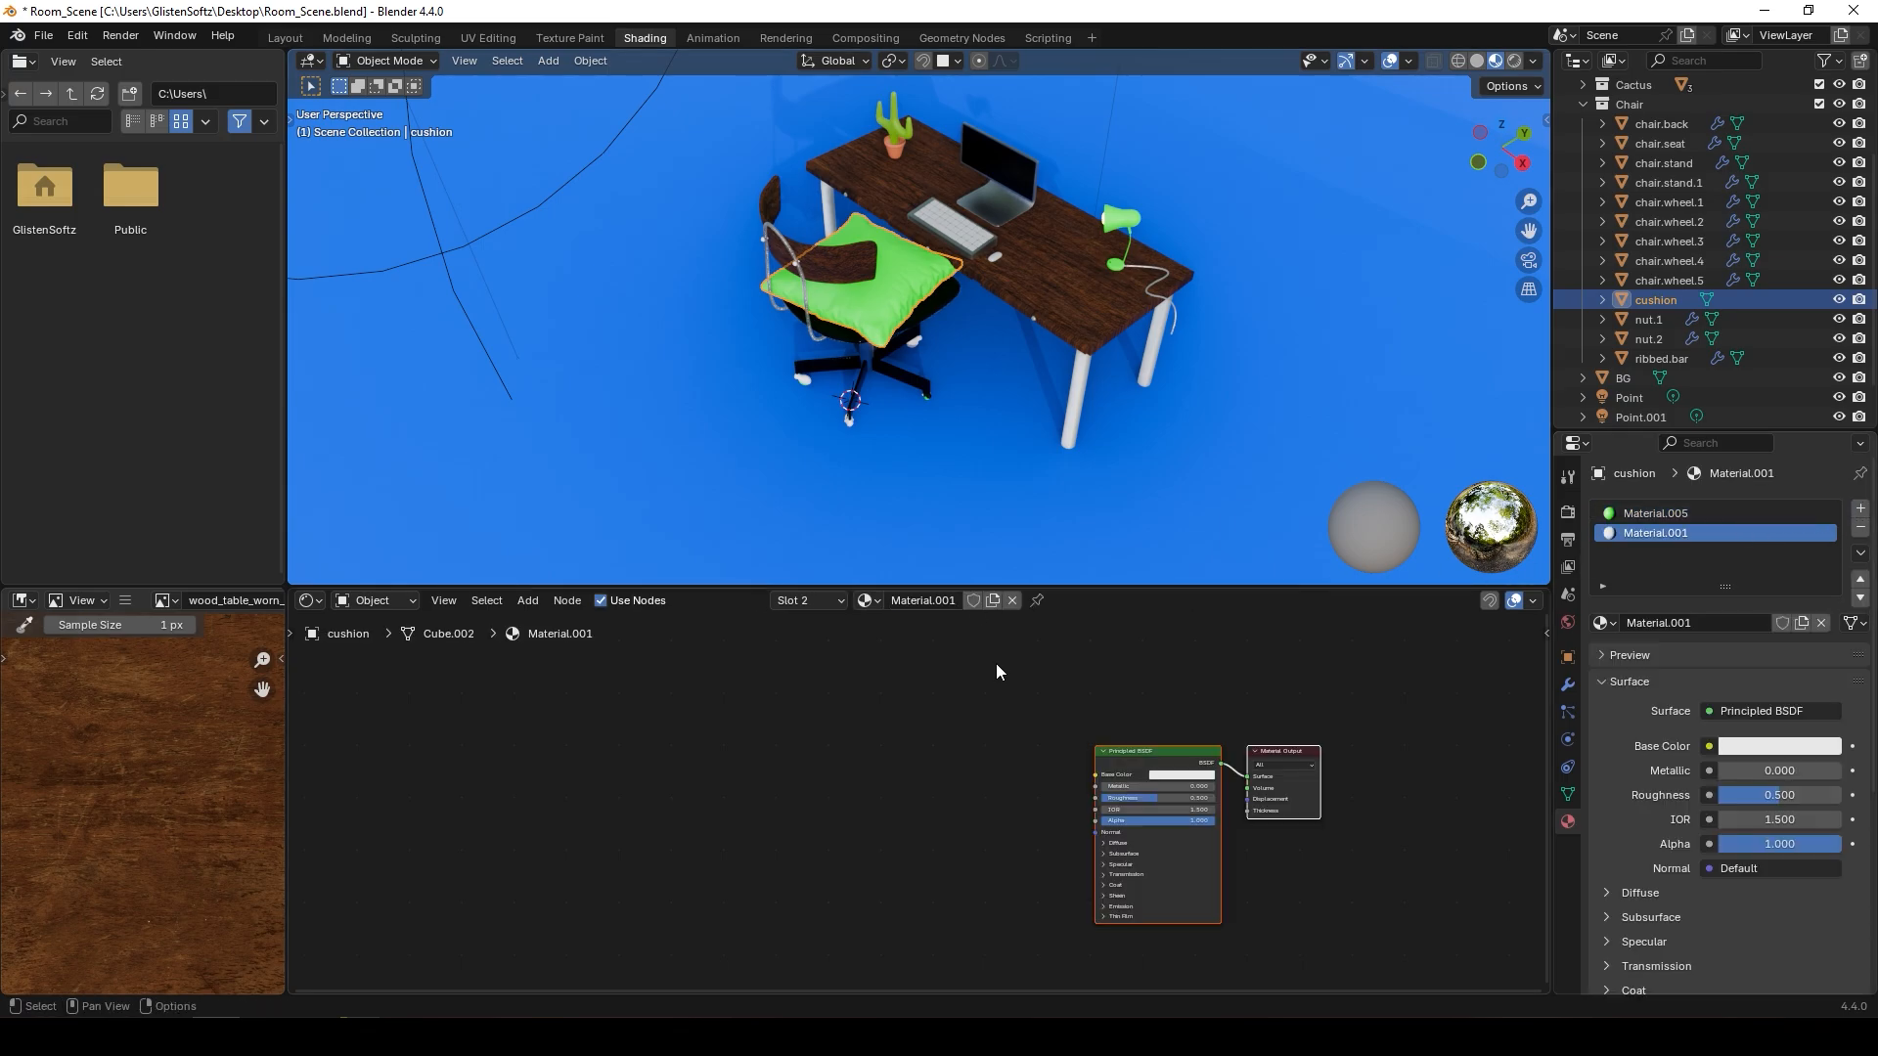
- Set the base color of the cushion's new material to a light orange
{"action": "left_click", "coordinate": [1174, 774]}
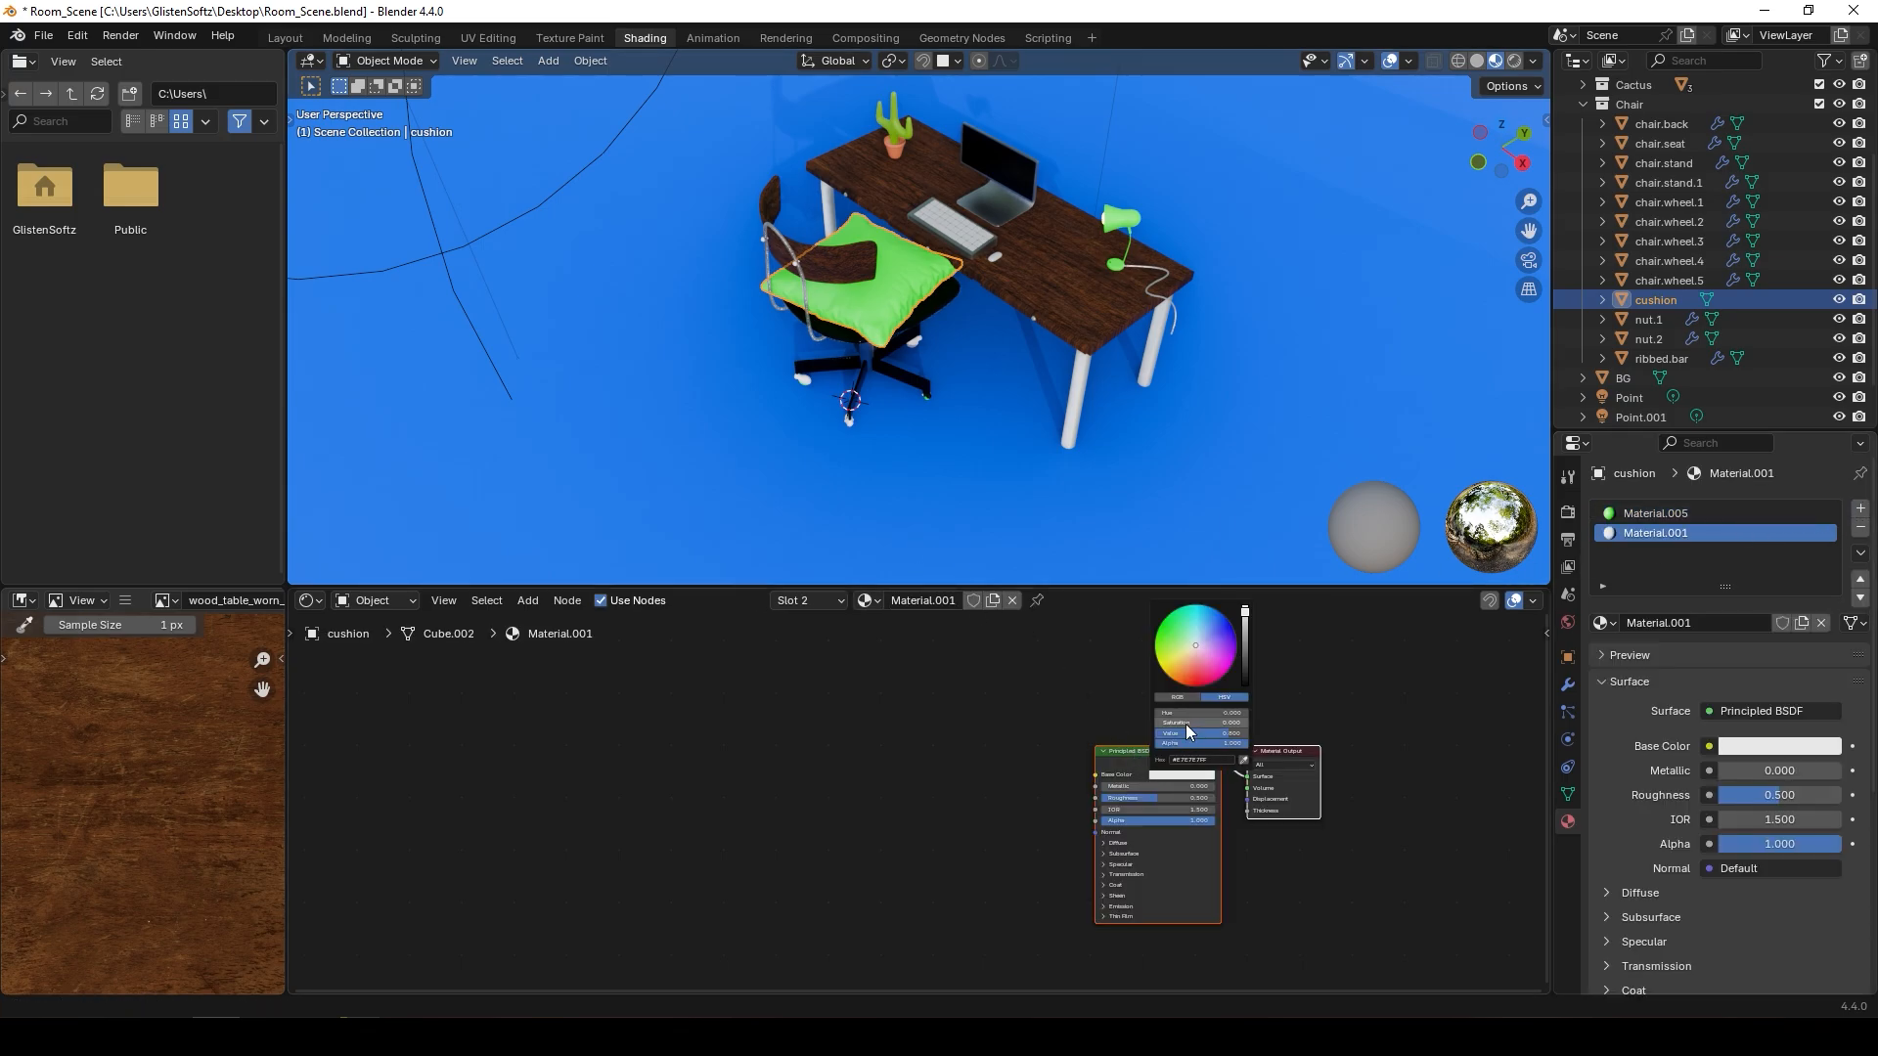
{"action": "left_click", "coordinate": [1185, 663]}
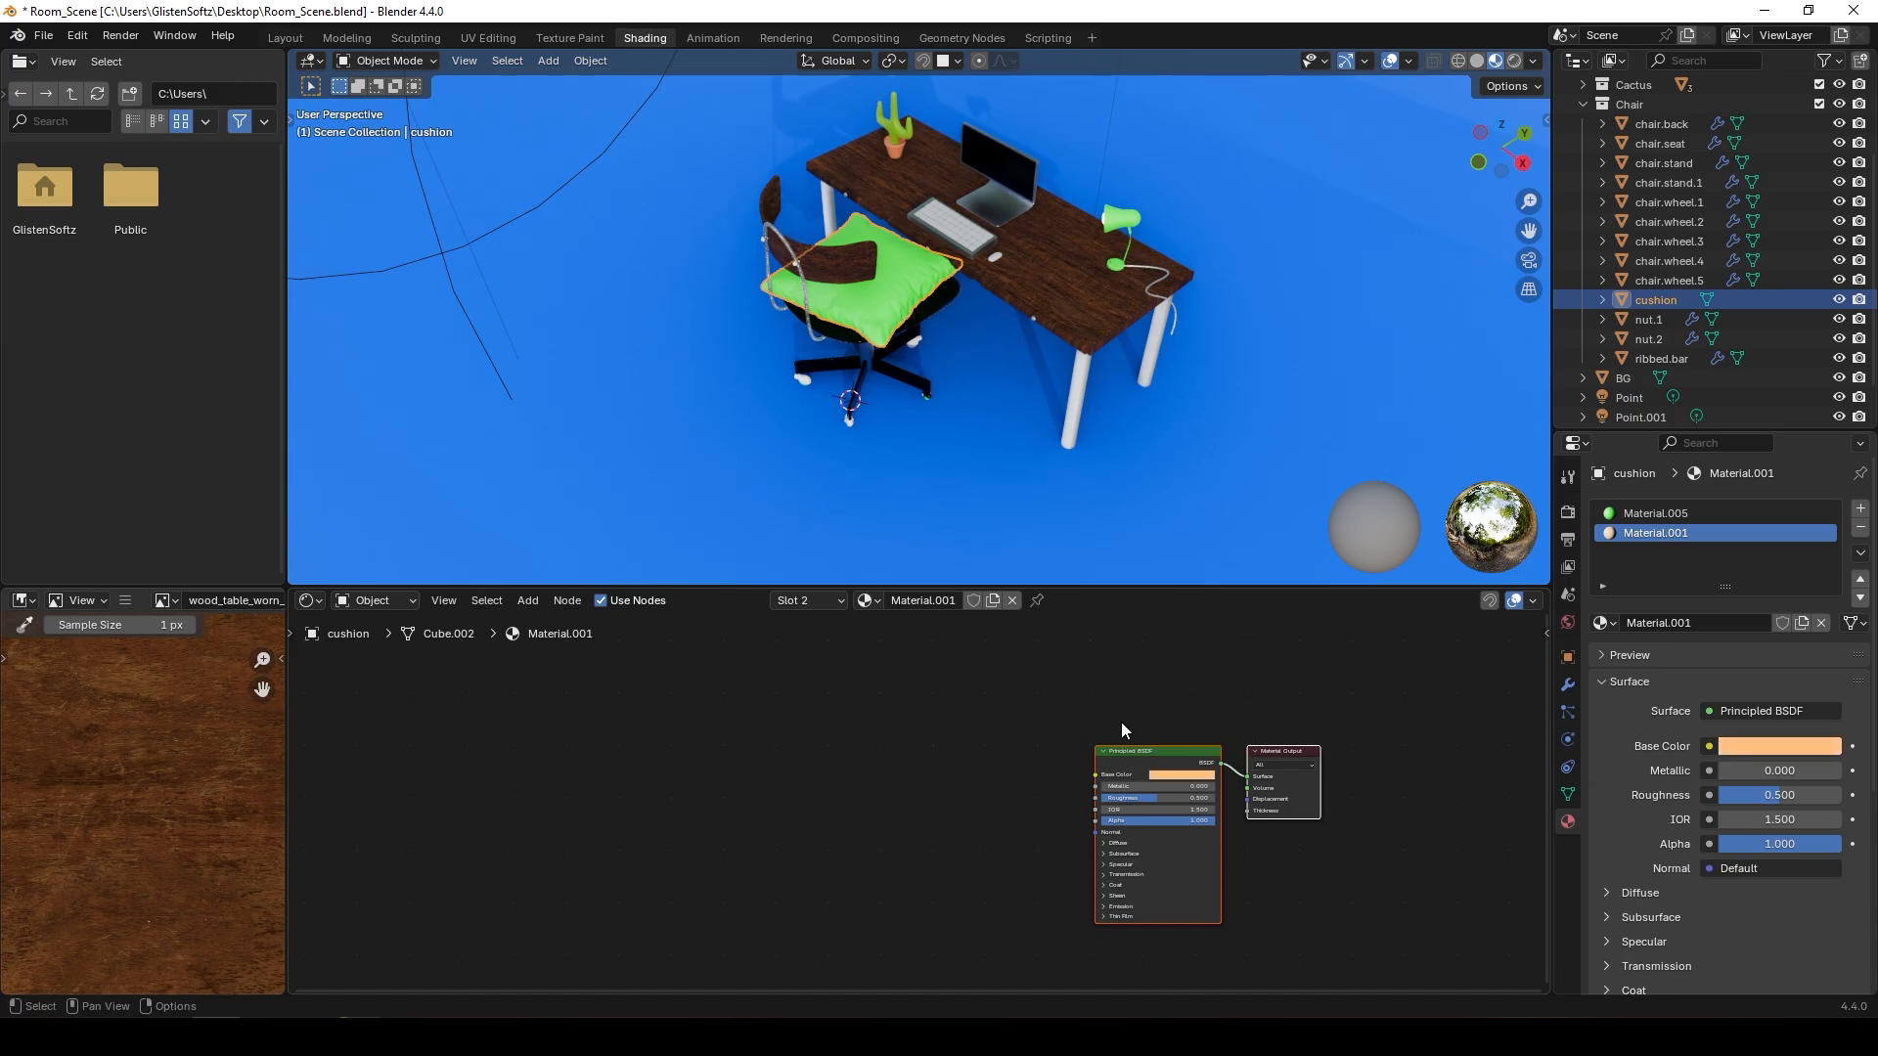
{"action": "scroll", "coordinate": [1076, 690], "scroll_direction": "up", "scroll_amount": 1}
{"action": "scroll", "coordinate": [1071, 689], "scroll_direction": "up", "scroll_amount": 1}
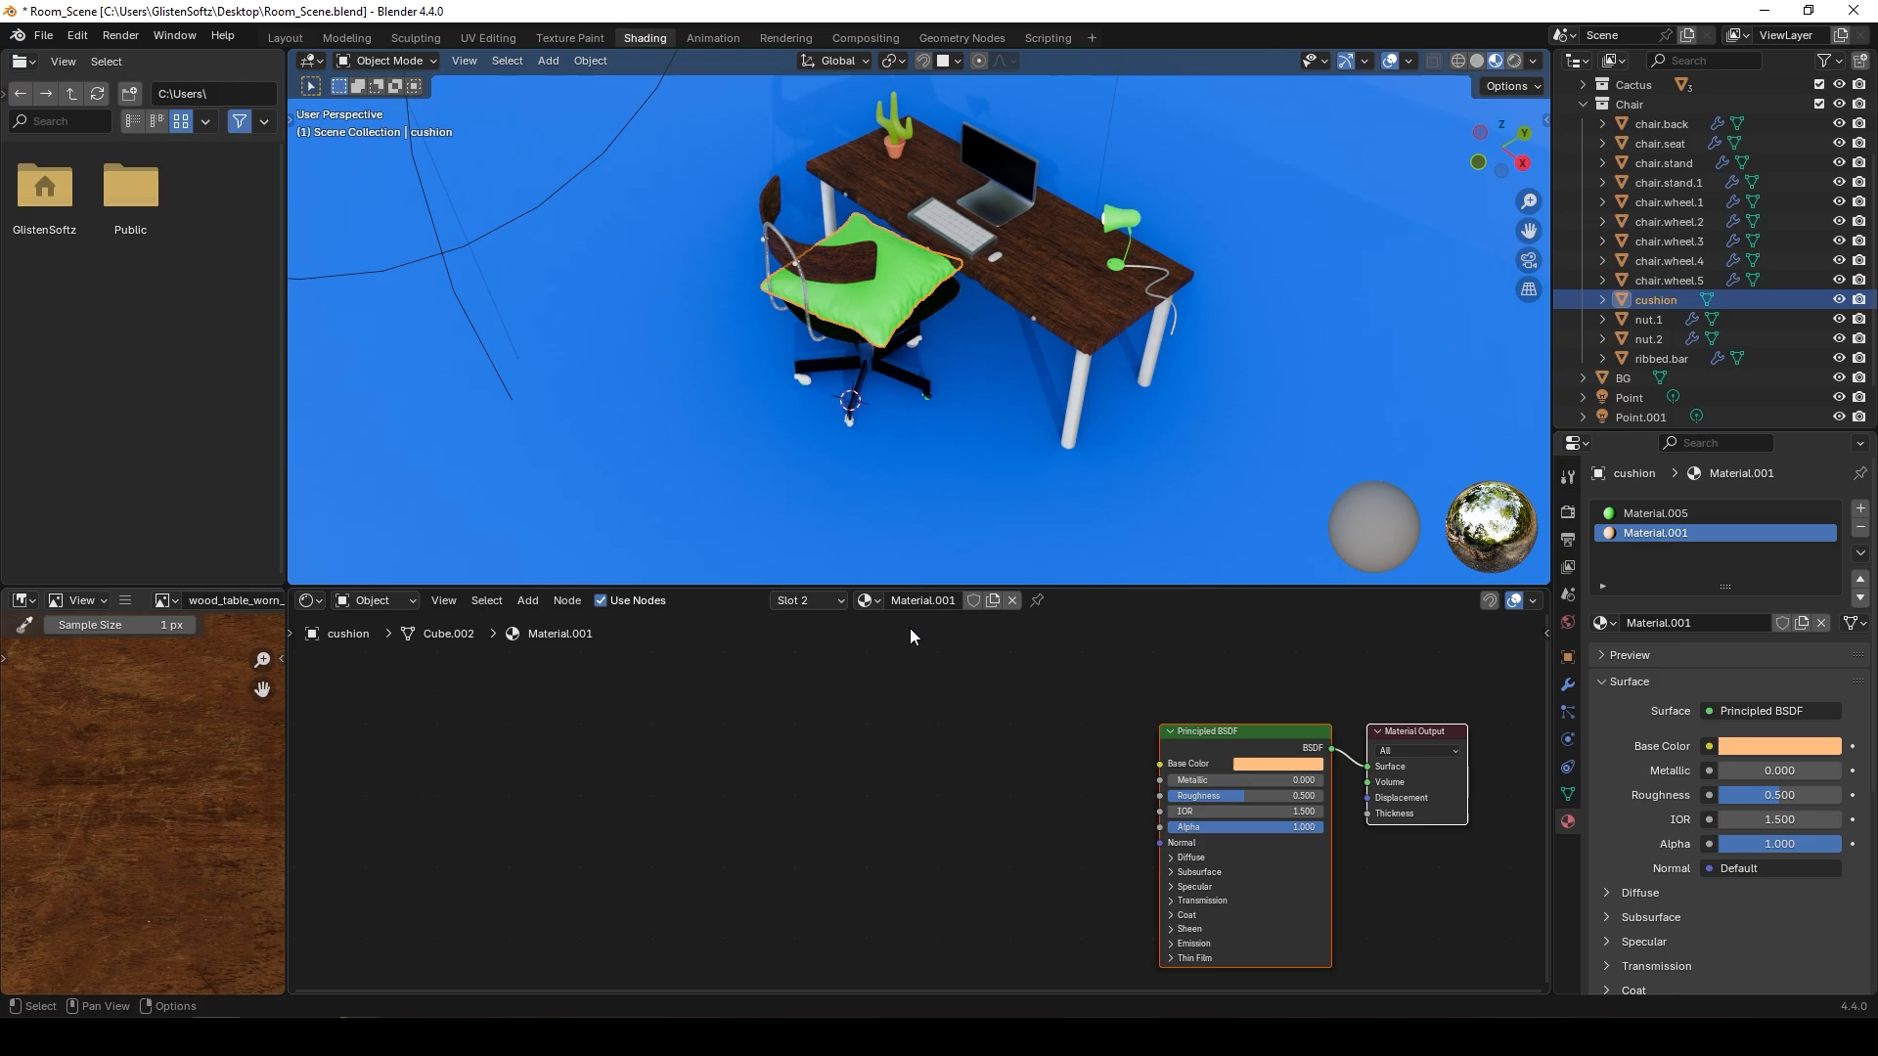
- Reselect the light orange Material.001 for the cushion's second material slot
{"action": "left_click", "coordinate": [865, 601]}
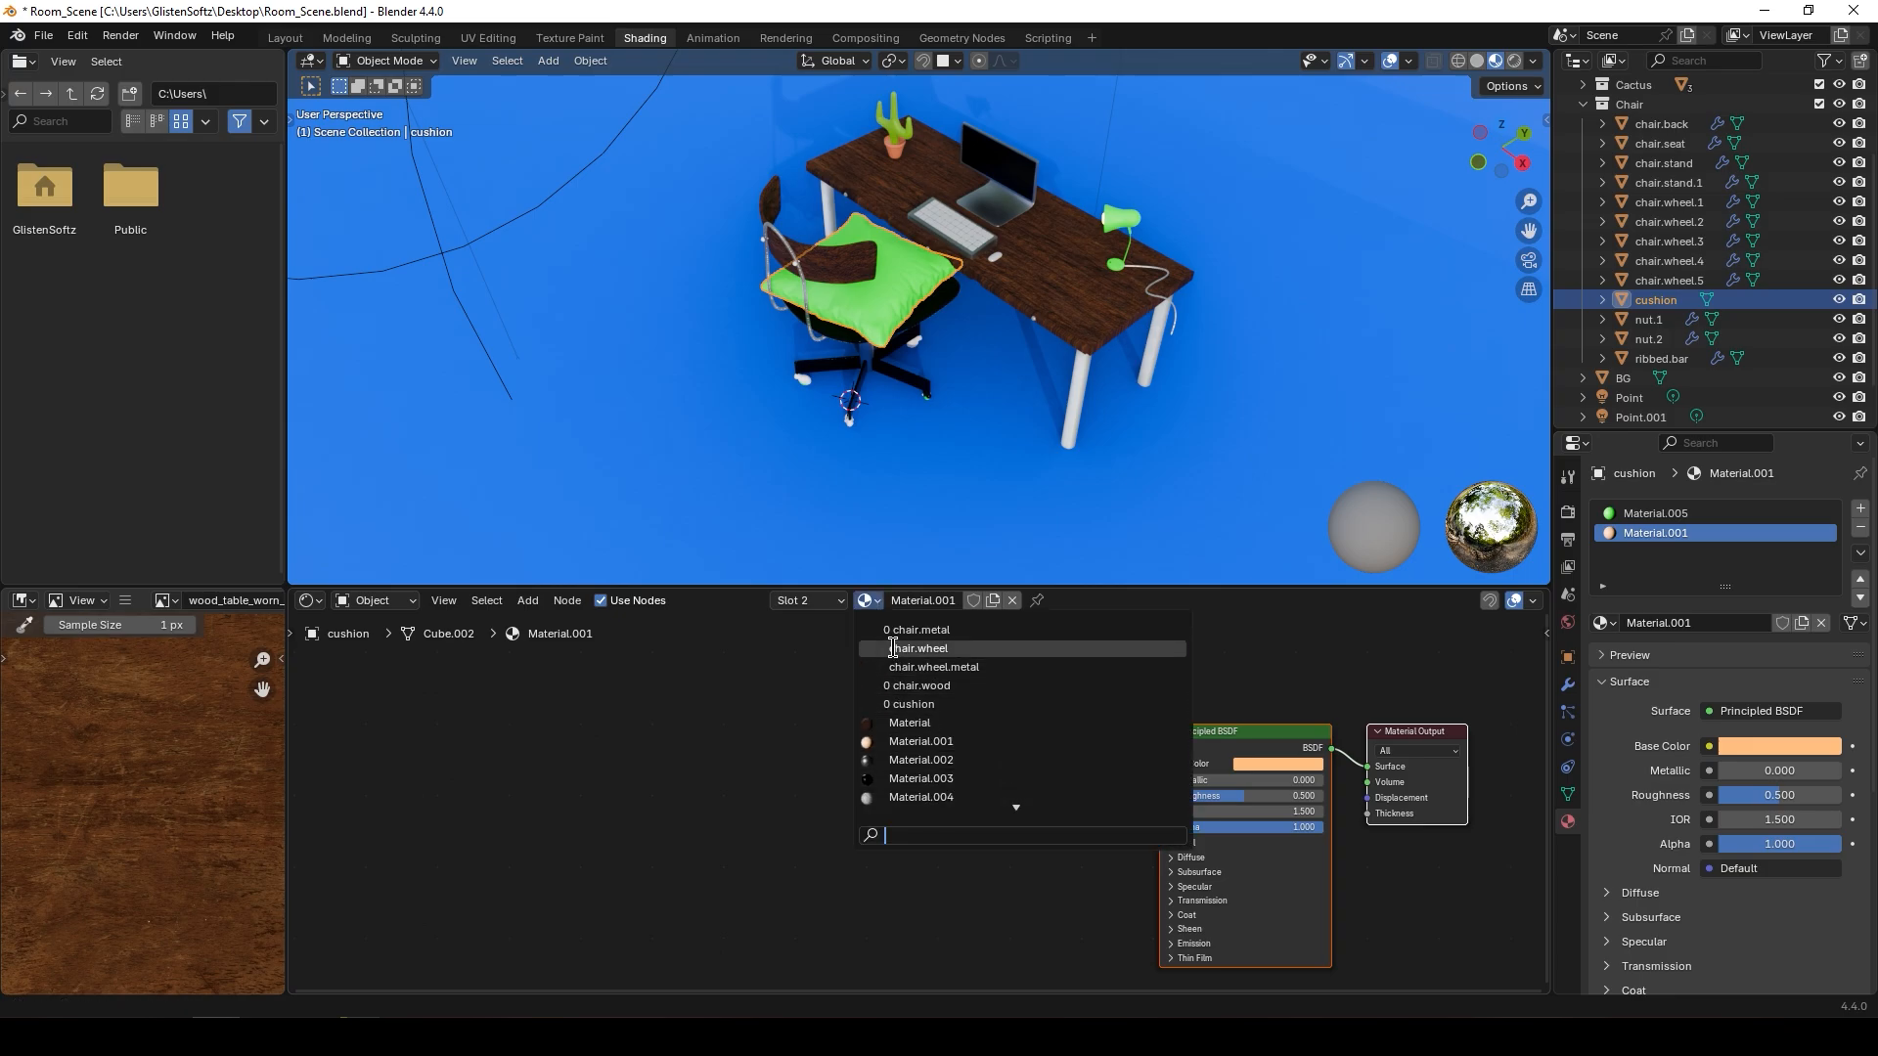
{"action": "left_click", "coordinate": [1652, 533]}
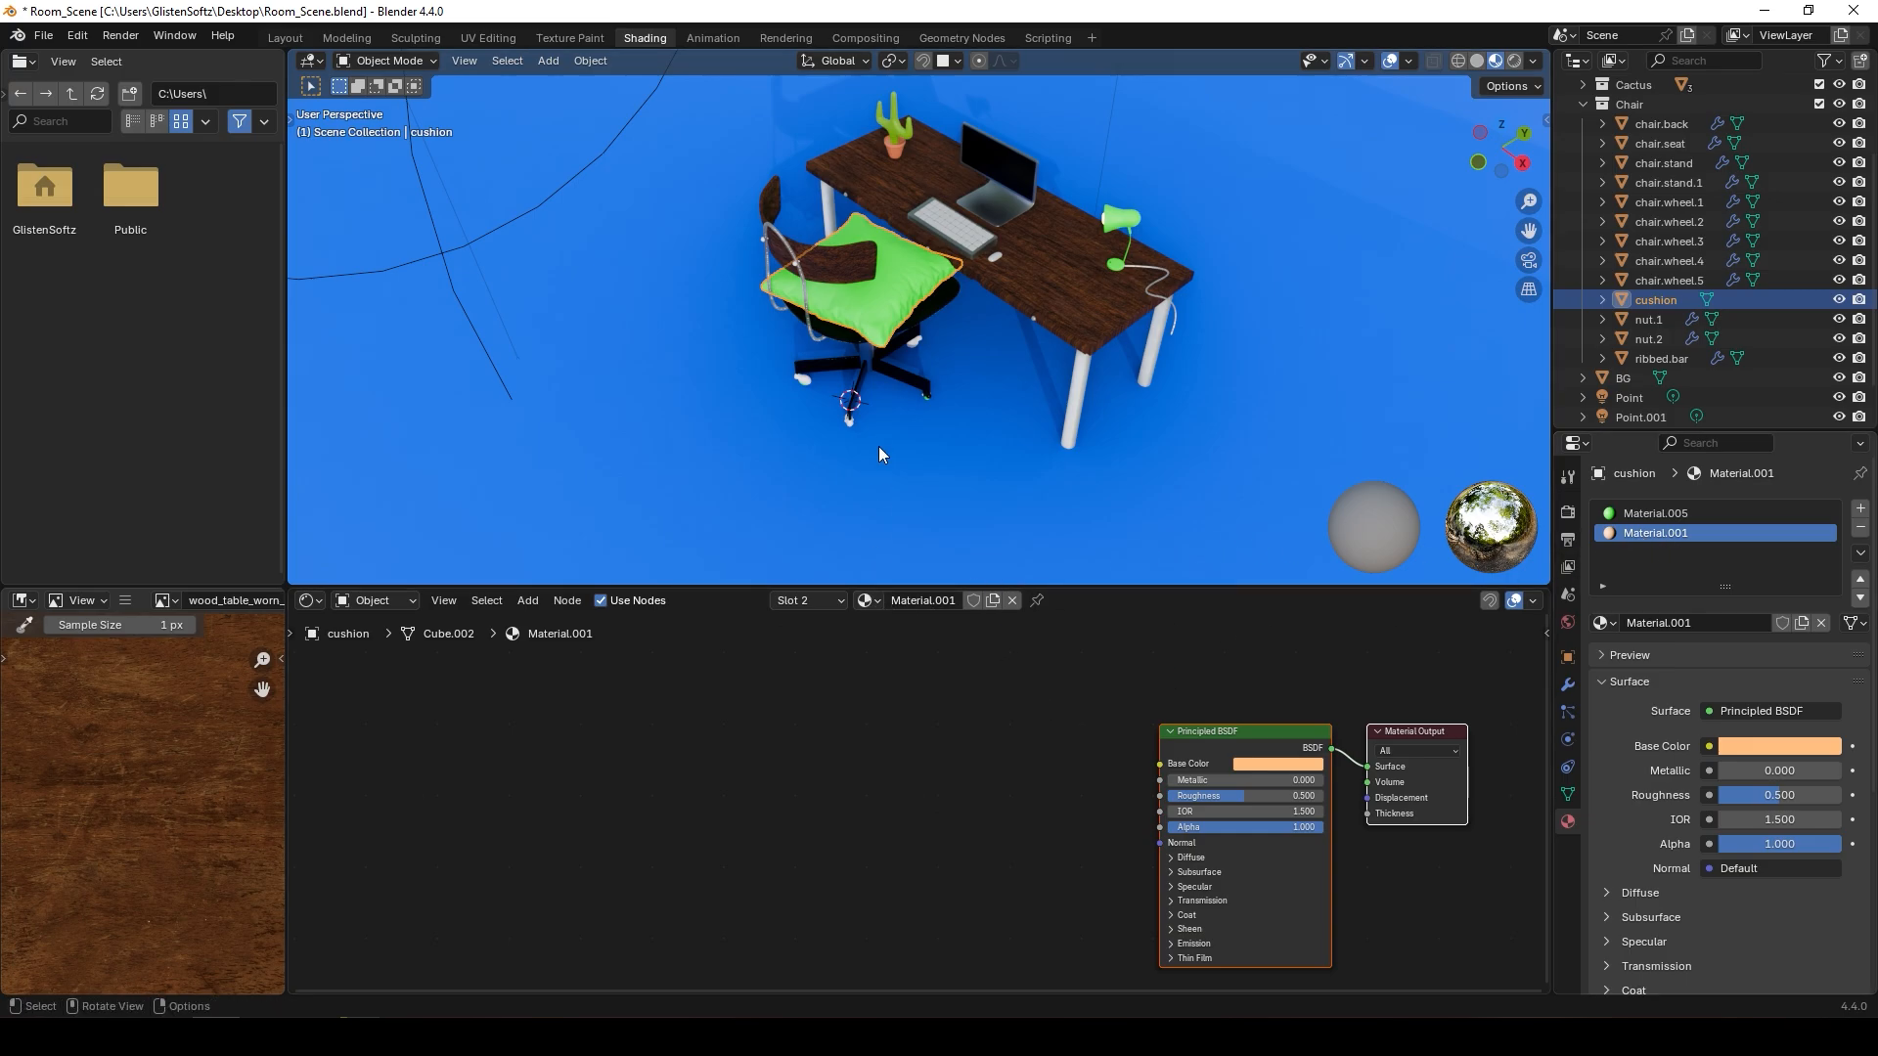
{"action": "left_click", "coordinate": [898, 332]}
{"action": "left_click", "coordinate": [877, 329]}
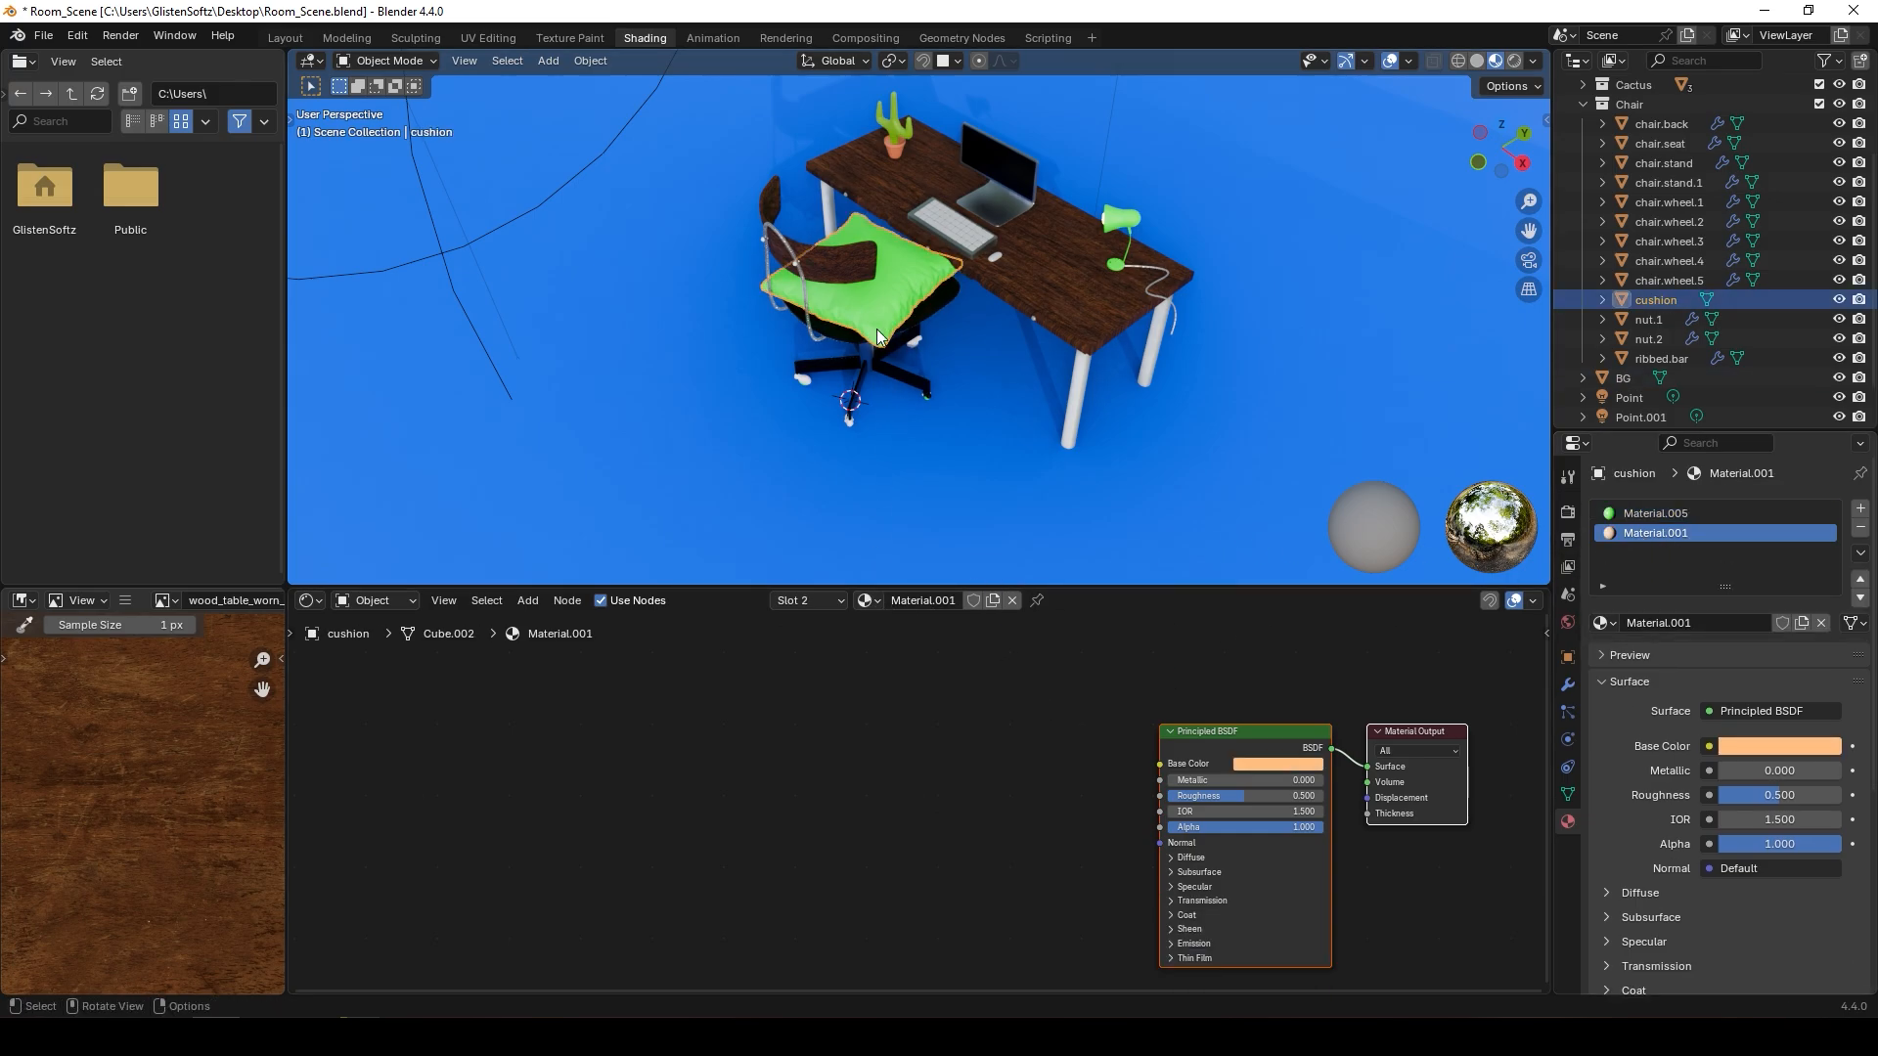
{"action": "left_click", "coordinate": [875, 600]}
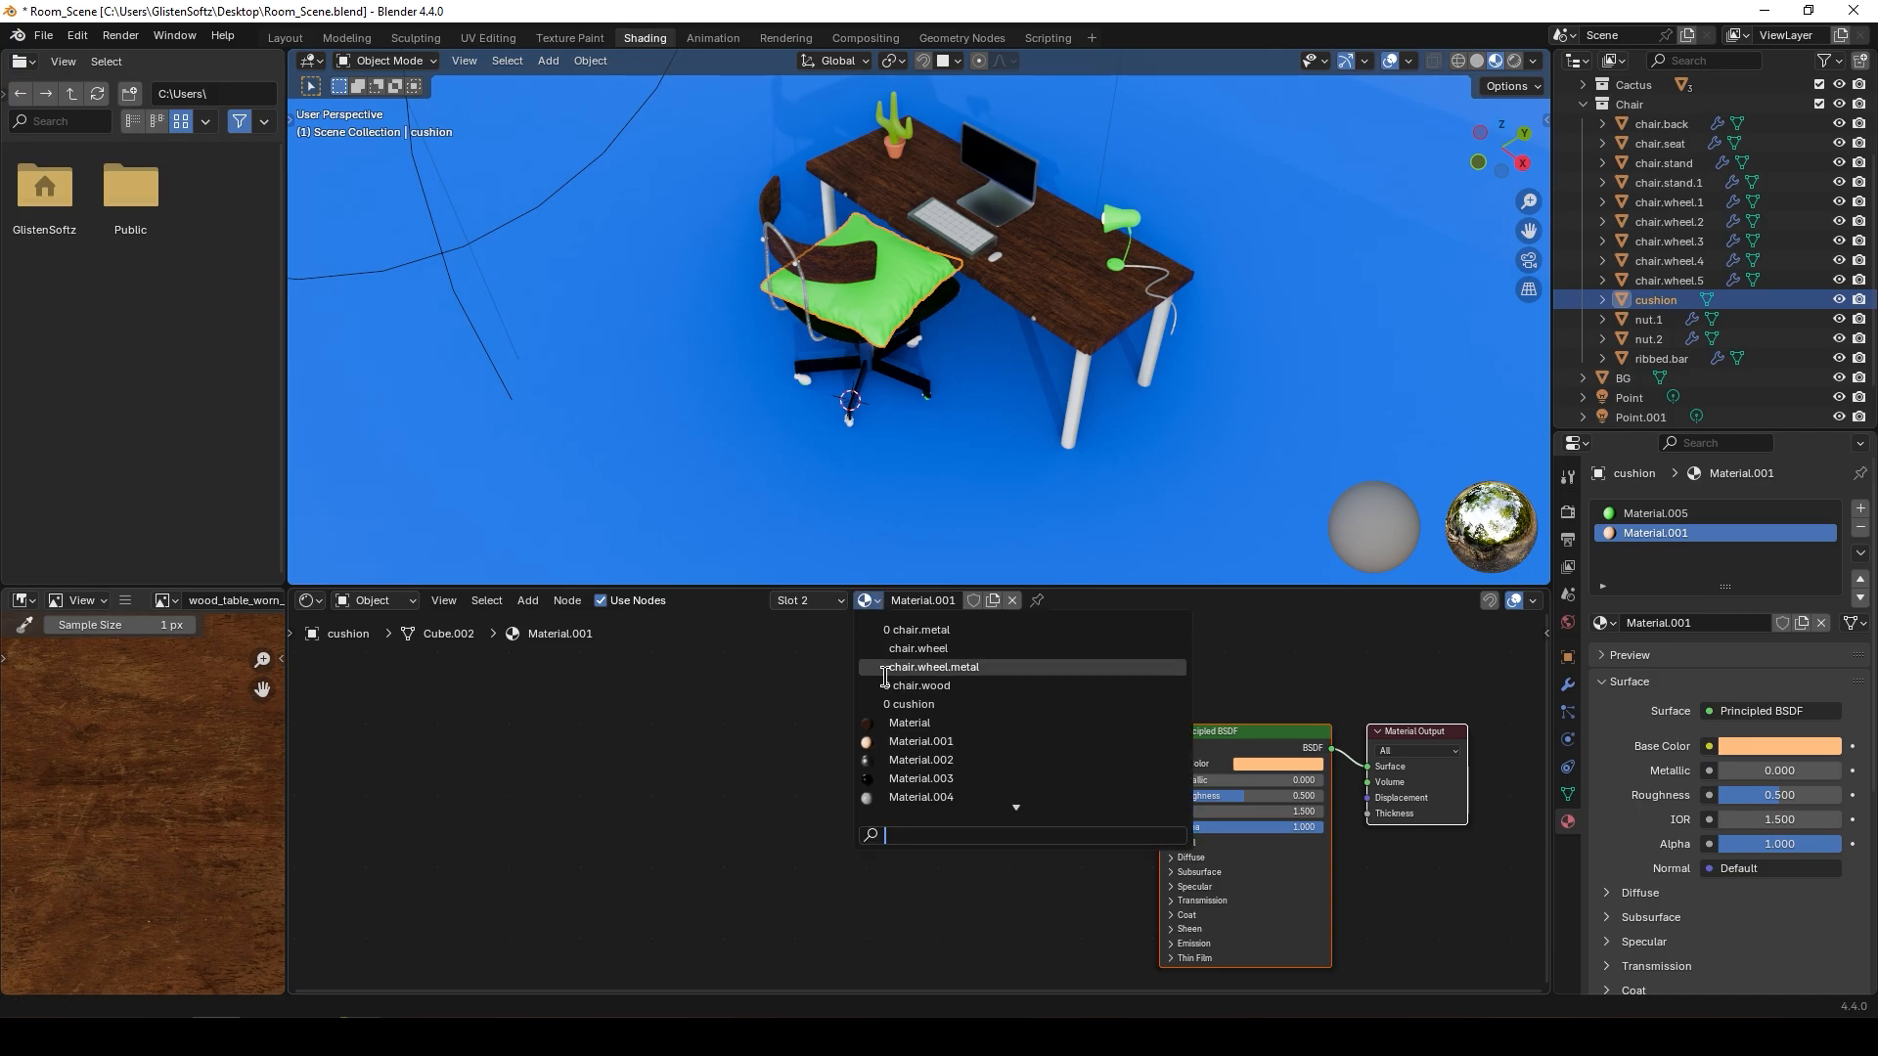
{"action": "left_click", "coordinate": [907, 743]}
{"action": "scroll", "coordinate": [910, 473], "scroll_direction": "up", "scroll_amount": 3}
{"action": "scroll", "coordinate": [908, 460], "scroll_direction": "up", "scroll_amount": 2}
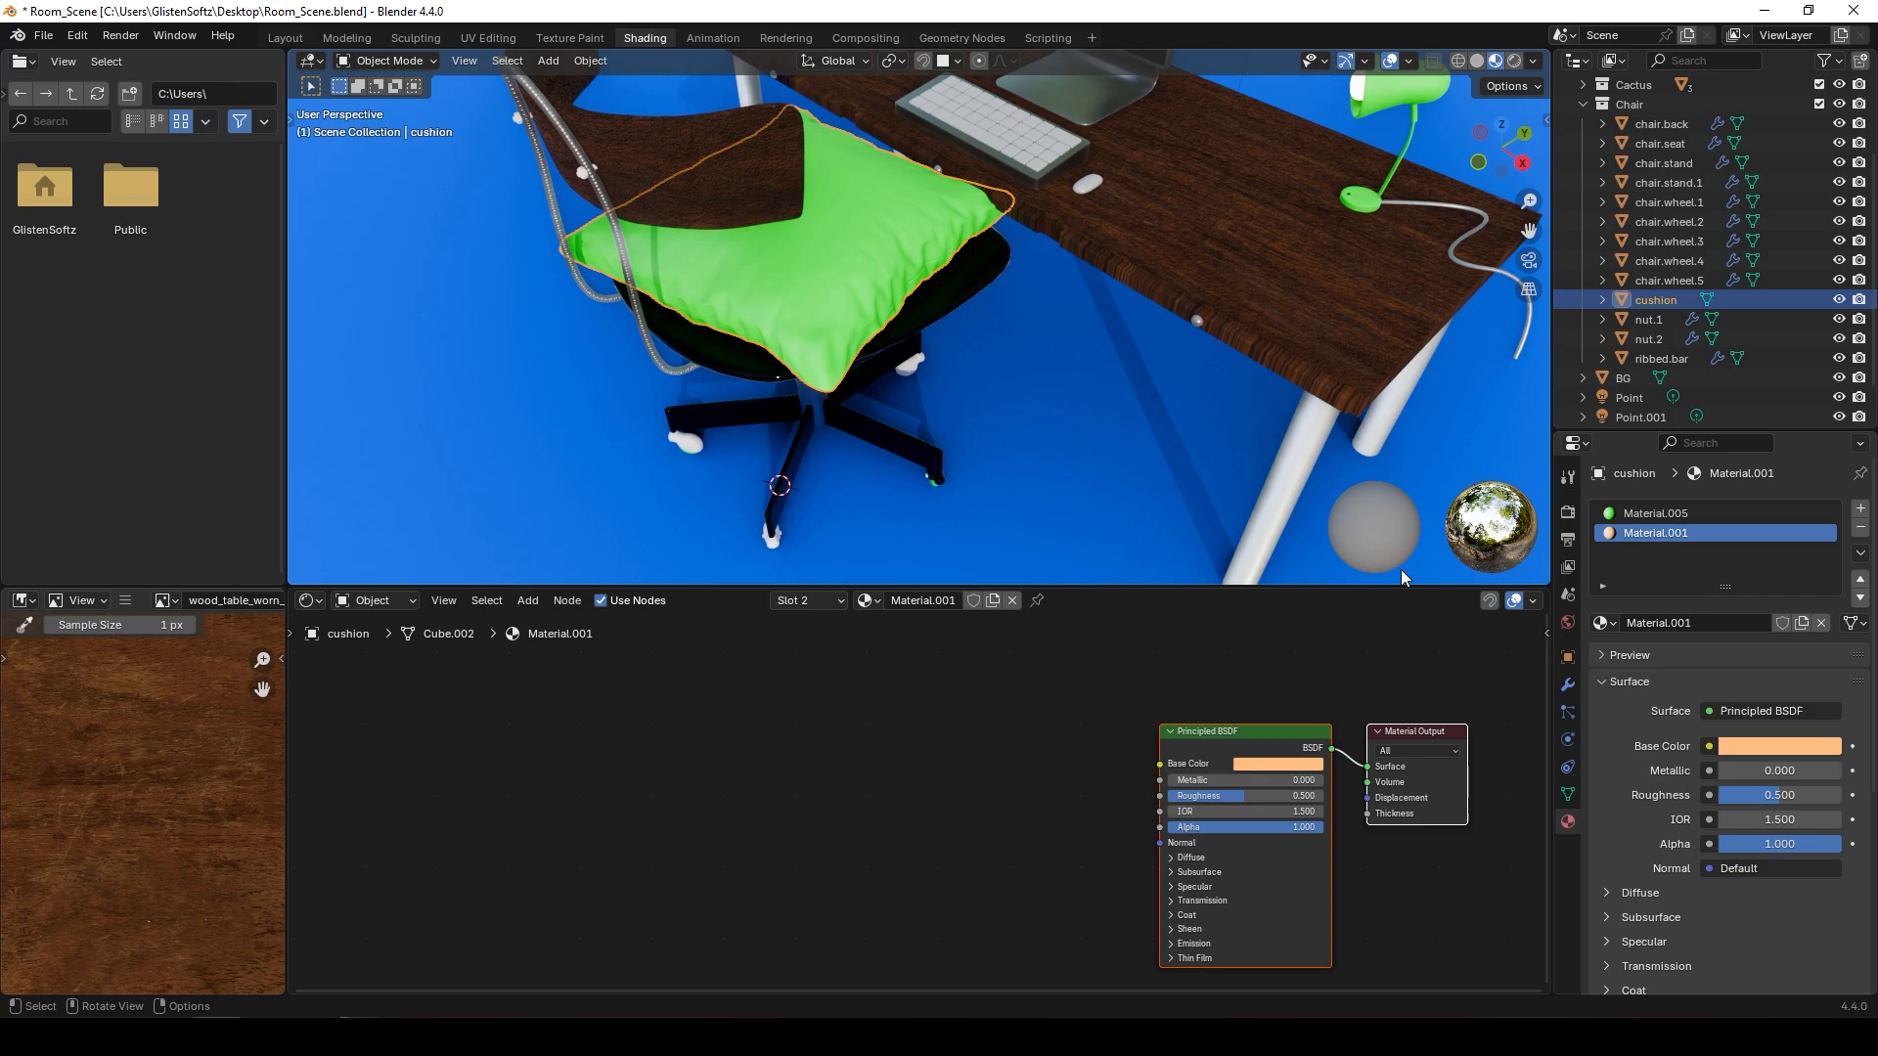
{"action": "left_click", "coordinate": [1609, 624]}
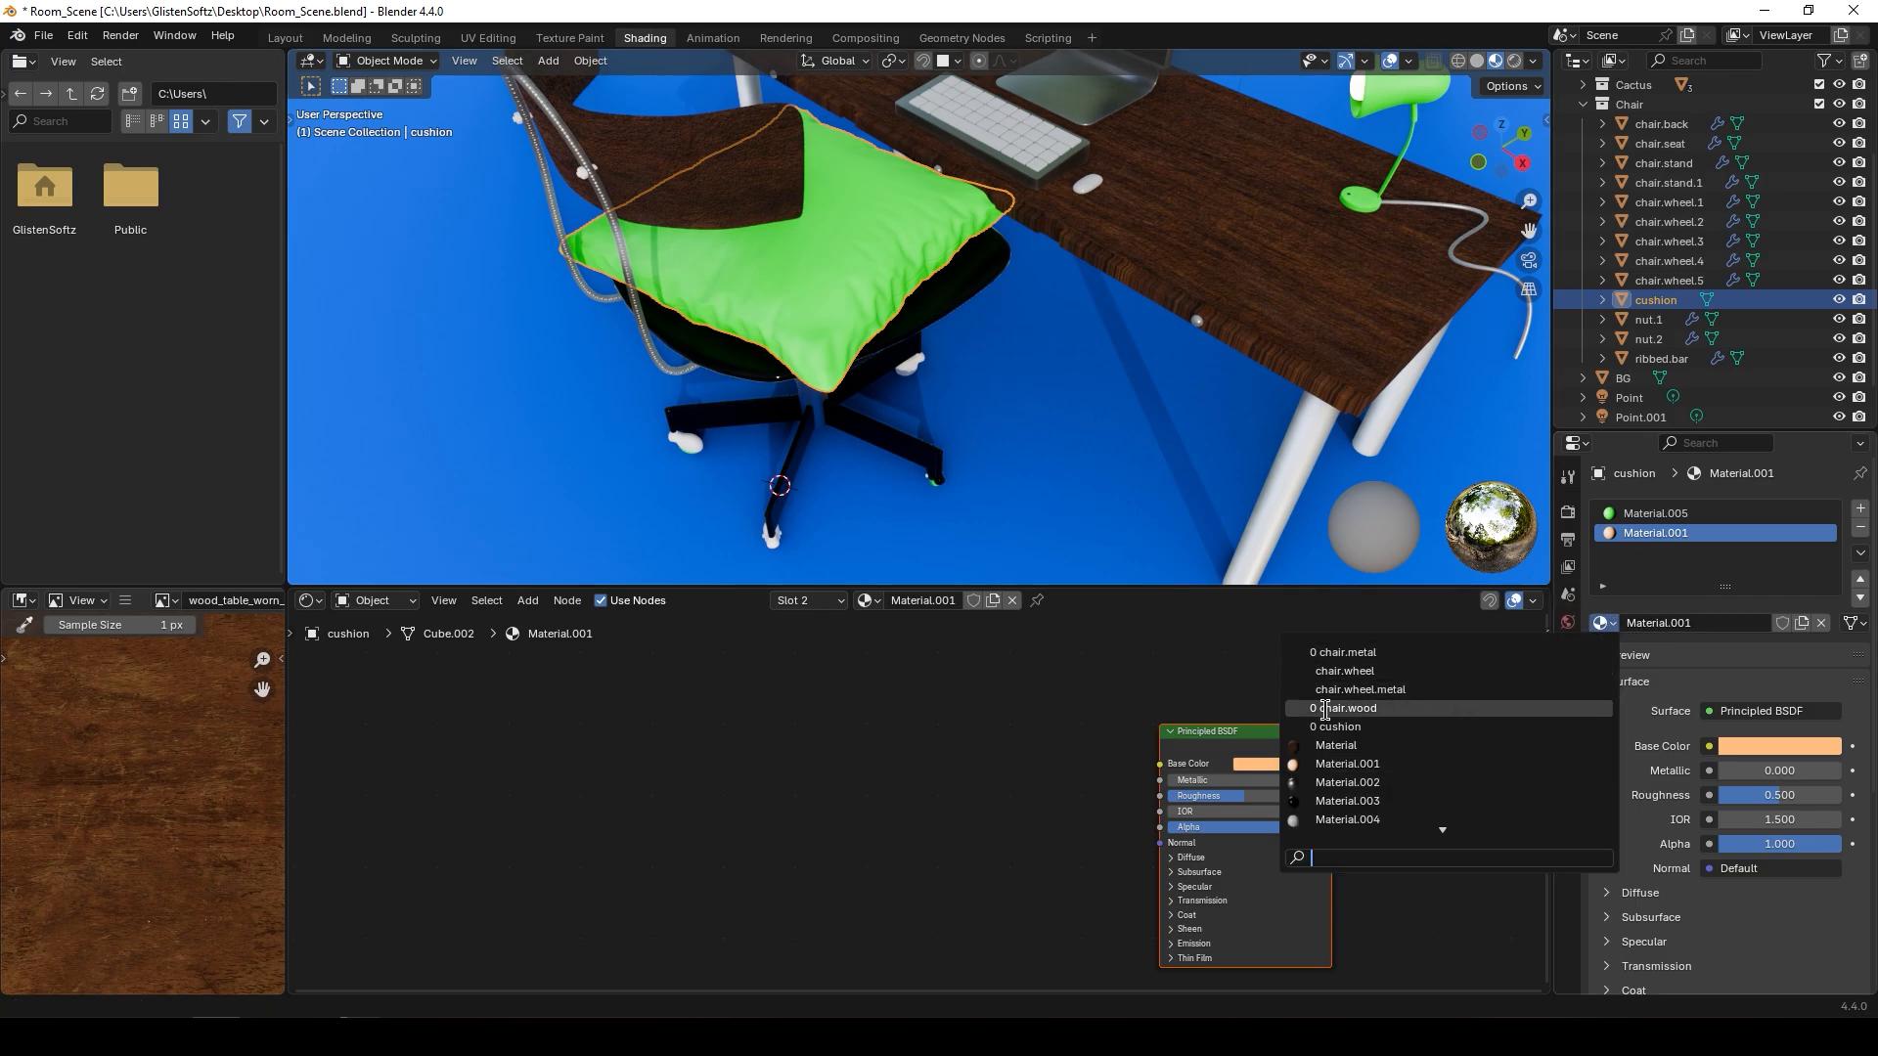
{"action": "left_click", "coordinate": [1331, 764]}
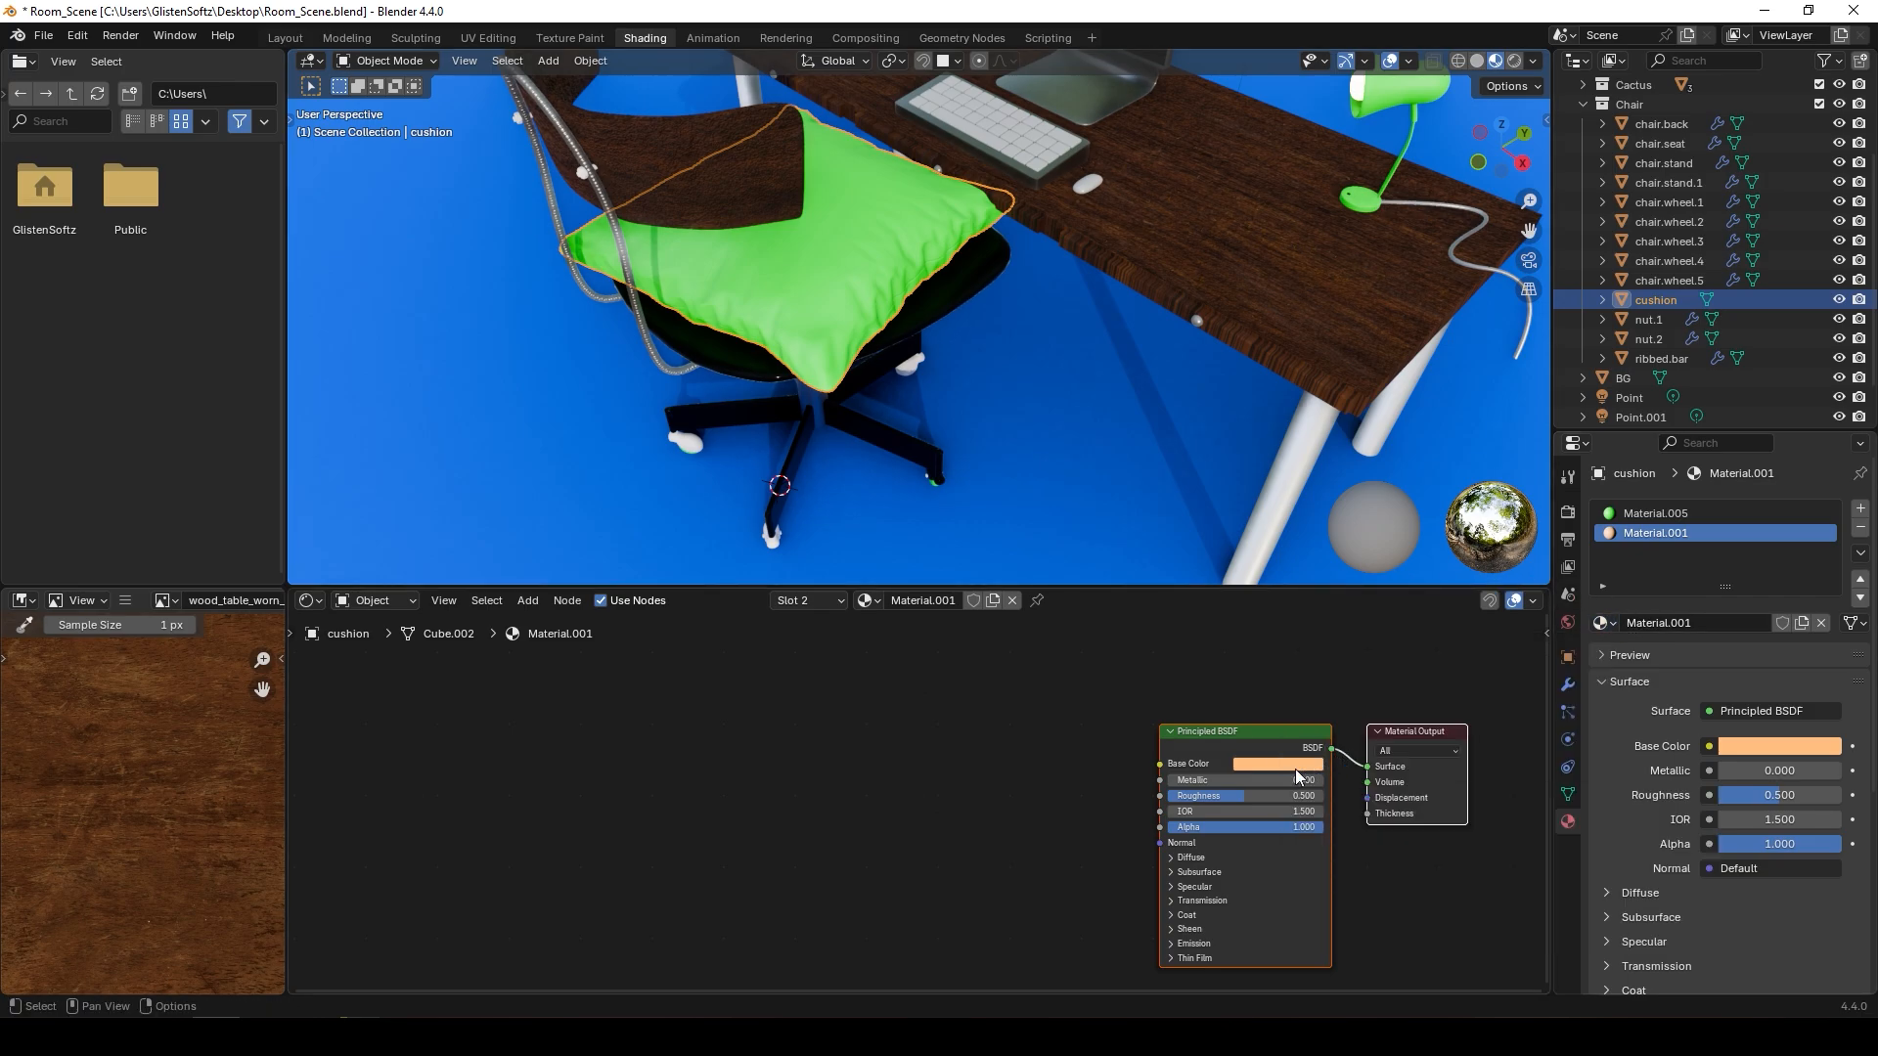
- Try the existing materials Material, Material.002 and Material.003 in the cushion's second material slot
{"action": "left_click", "coordinate": [1609, 624]}
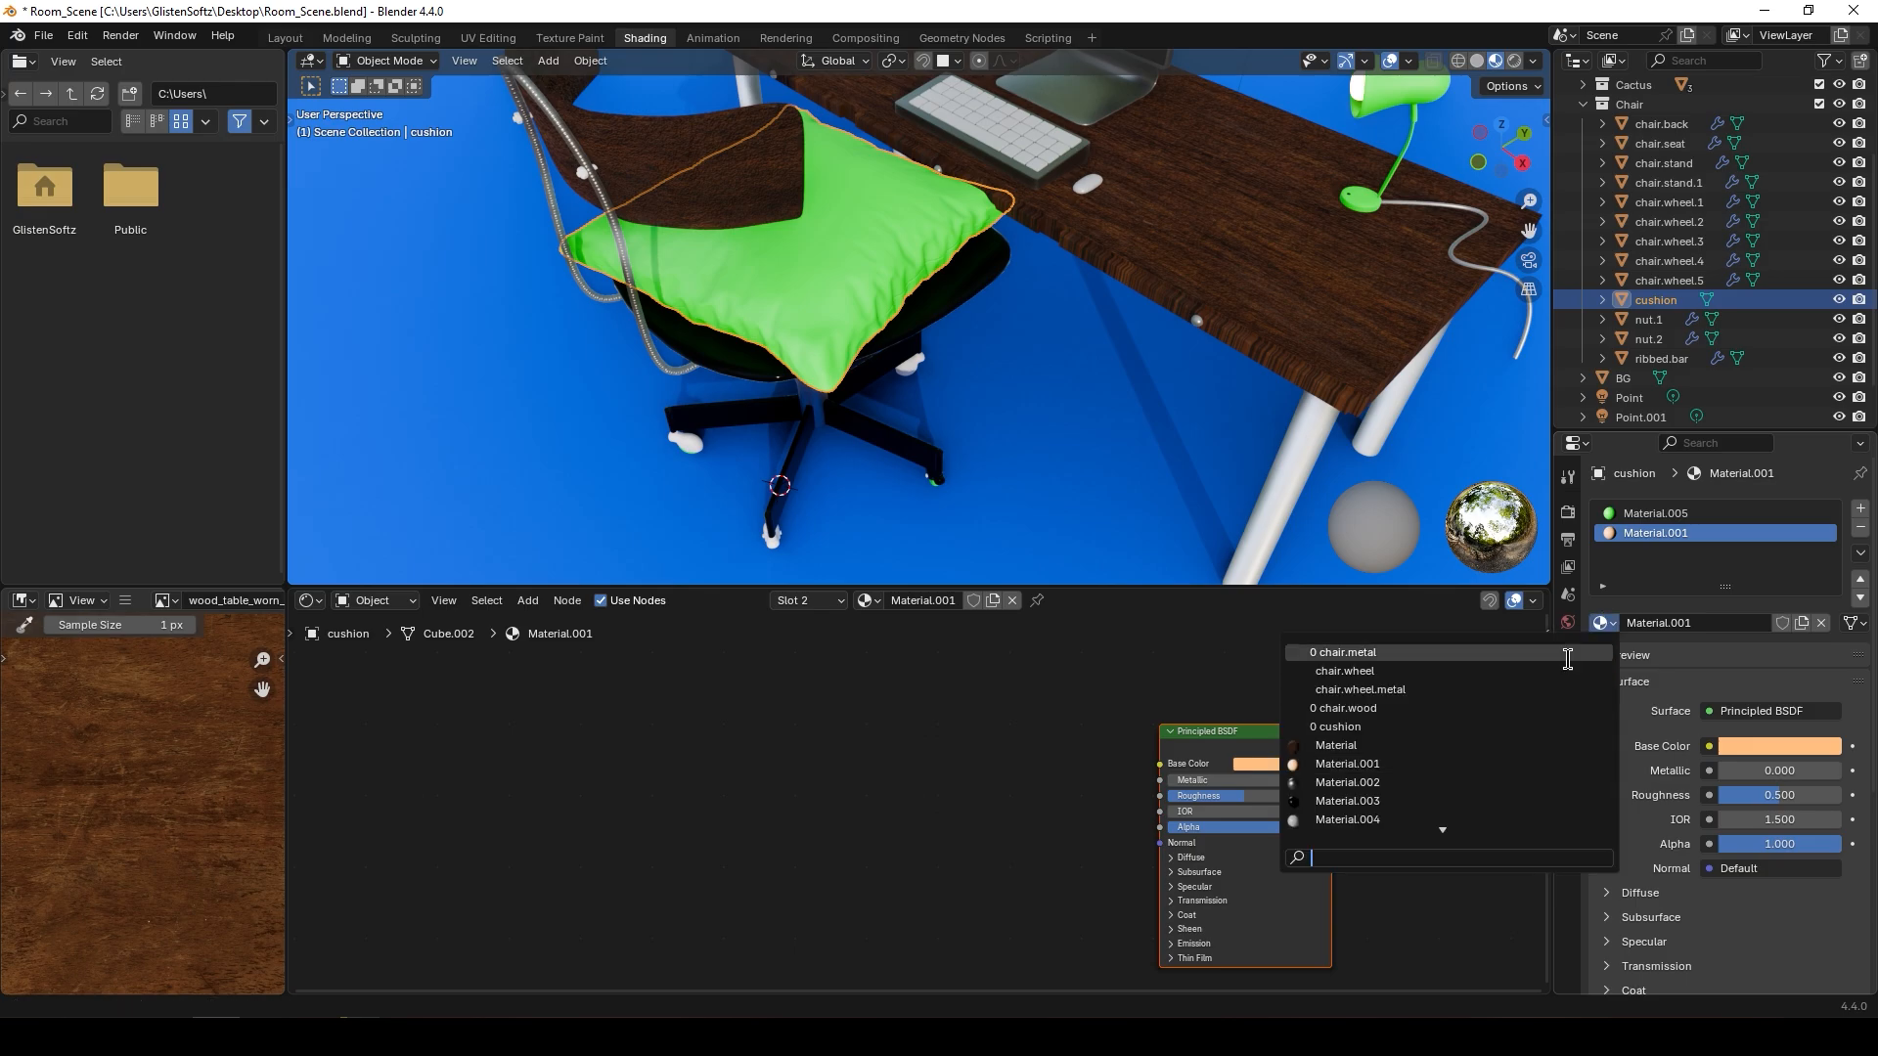
{"action": "left_click", "coordinate": [1332, 737]}
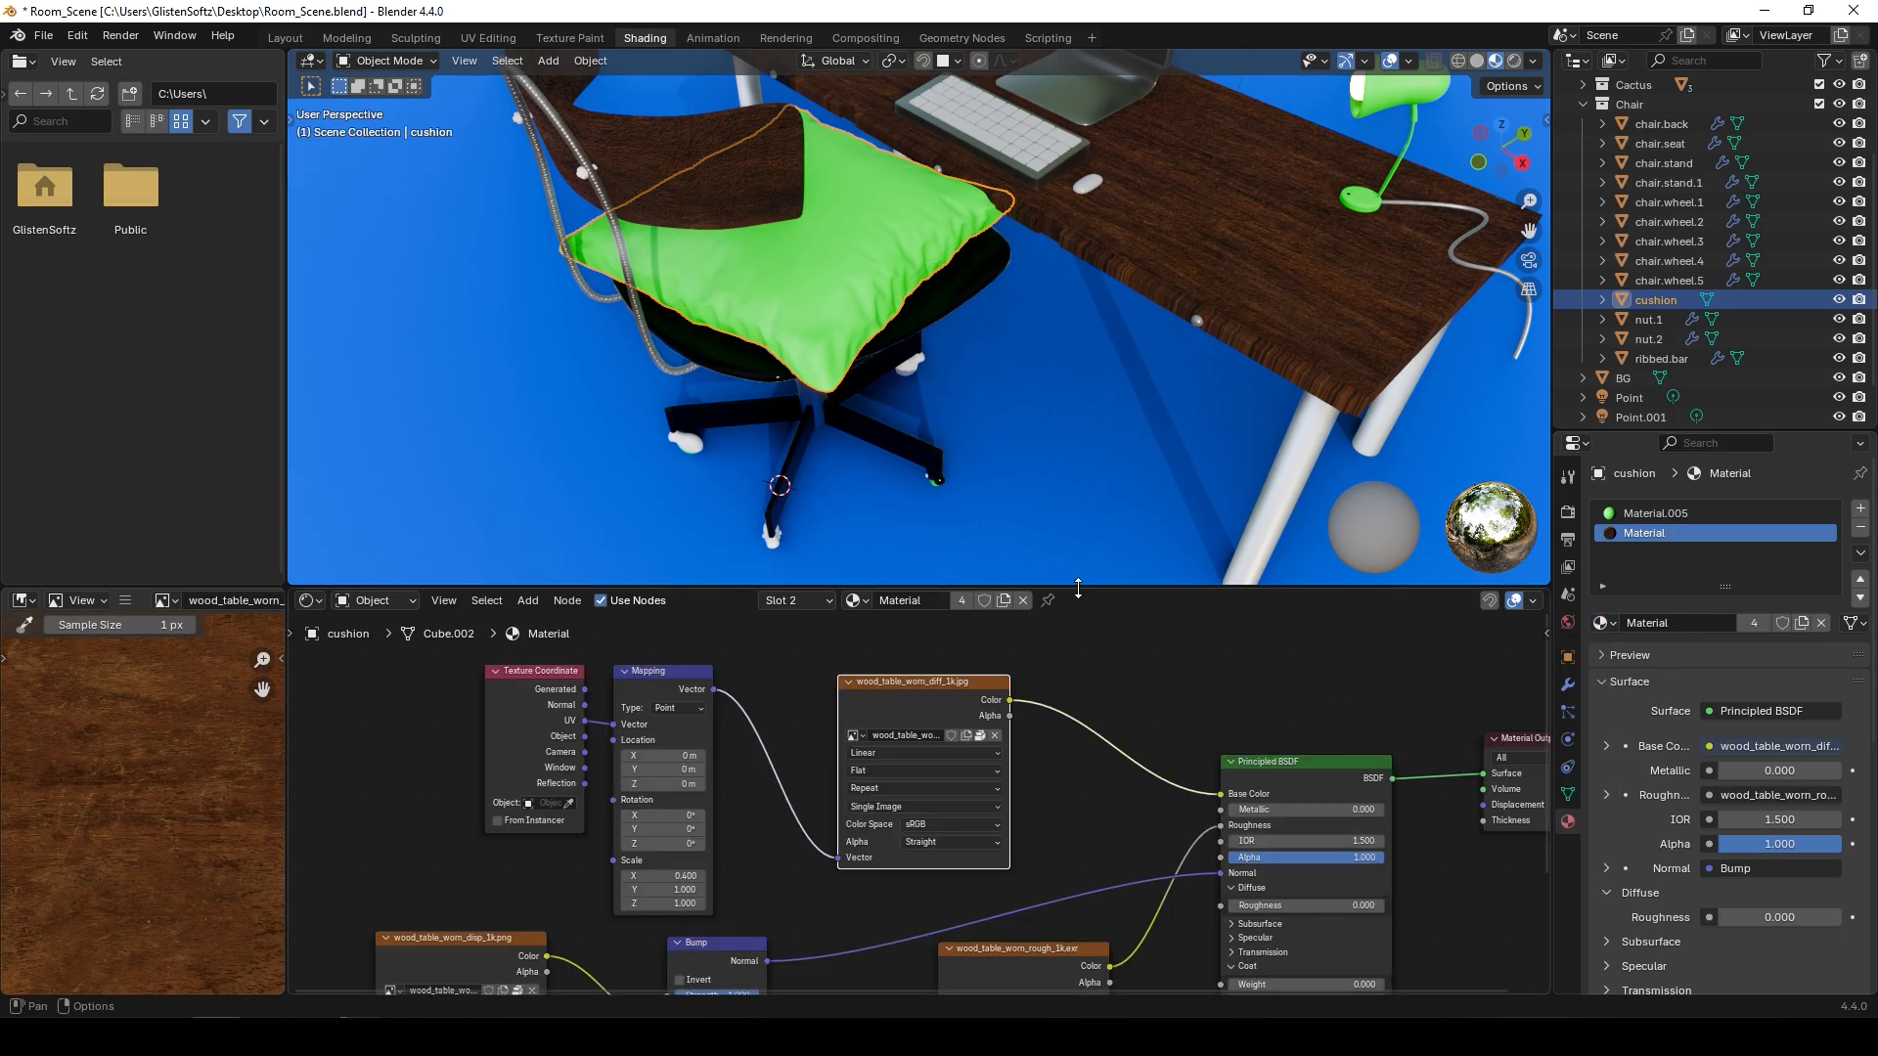
{"action": "scroll", "coordinate": [992, 476], "scroll_direction": "down", "scroll_amount": 10}
{"action": "middle_click_drag", "start_coordinate": [991, 476], "coordinate": [963, 440]}
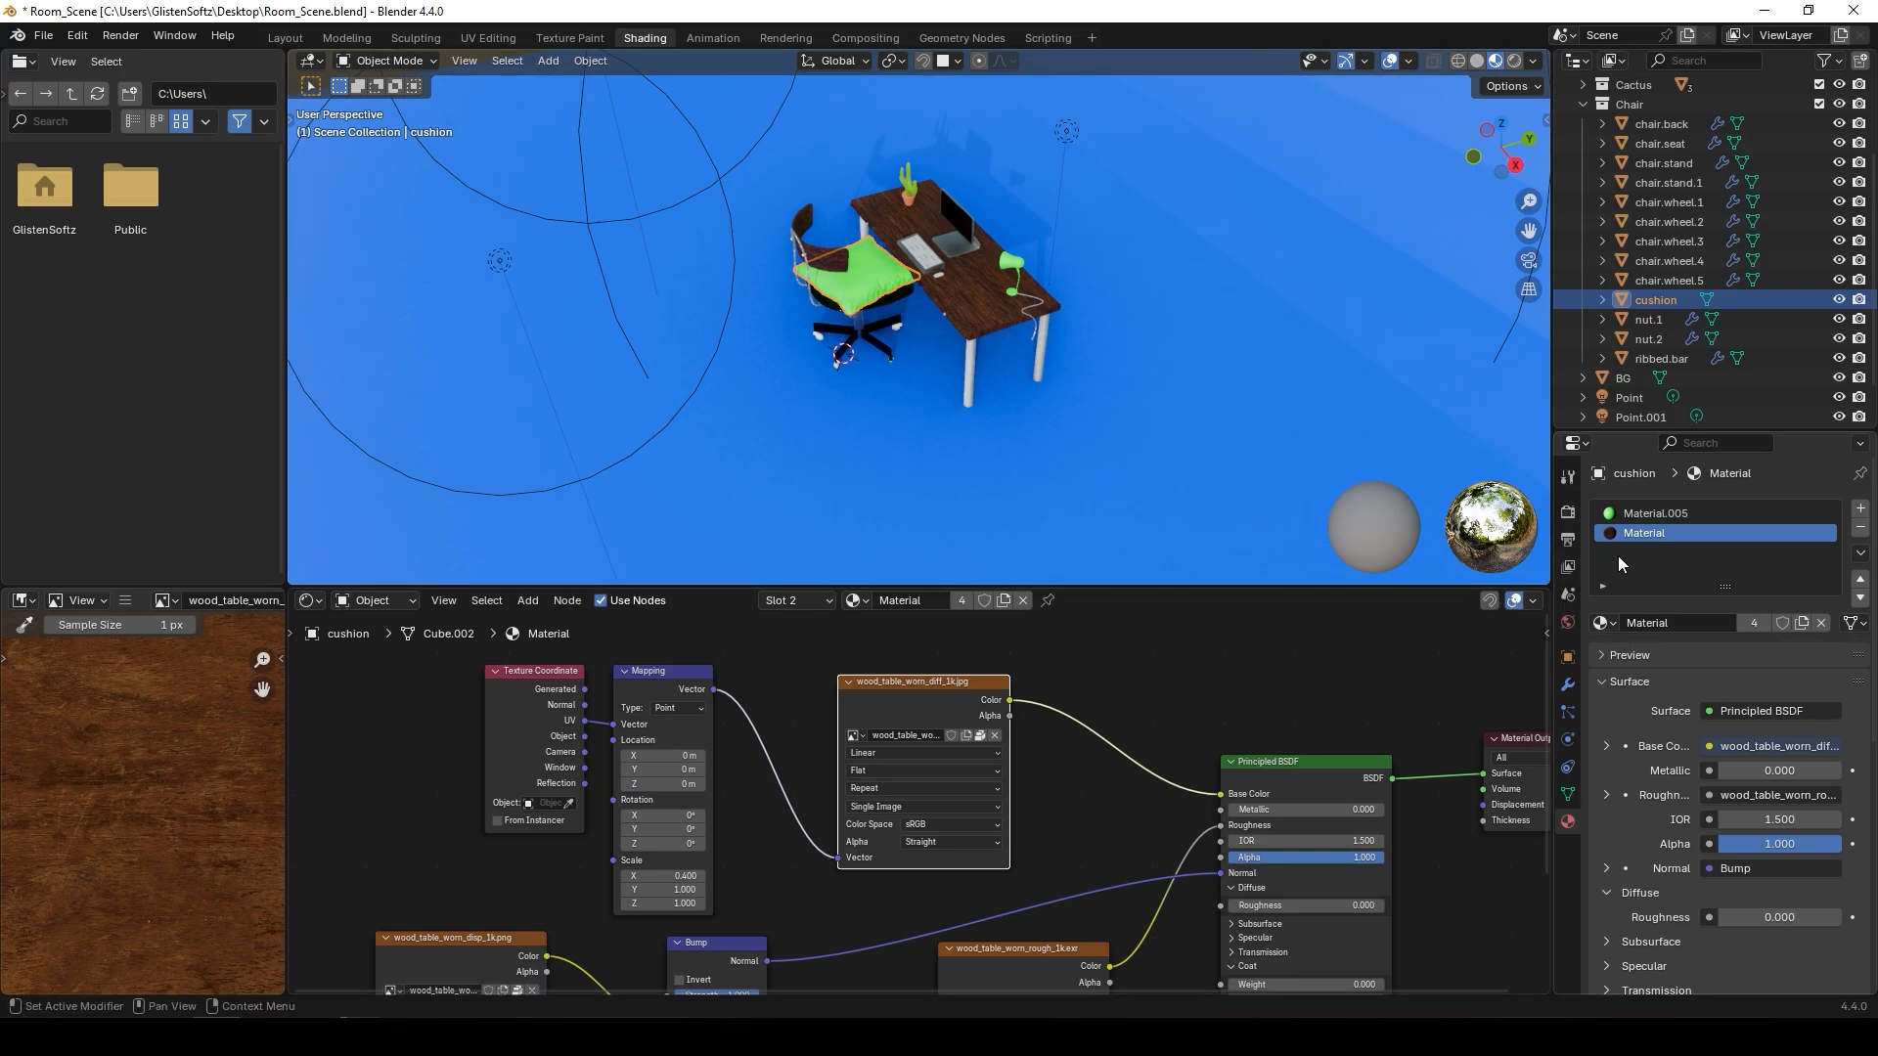
{"action": "left_click", "coordinate": [1610, 624]}
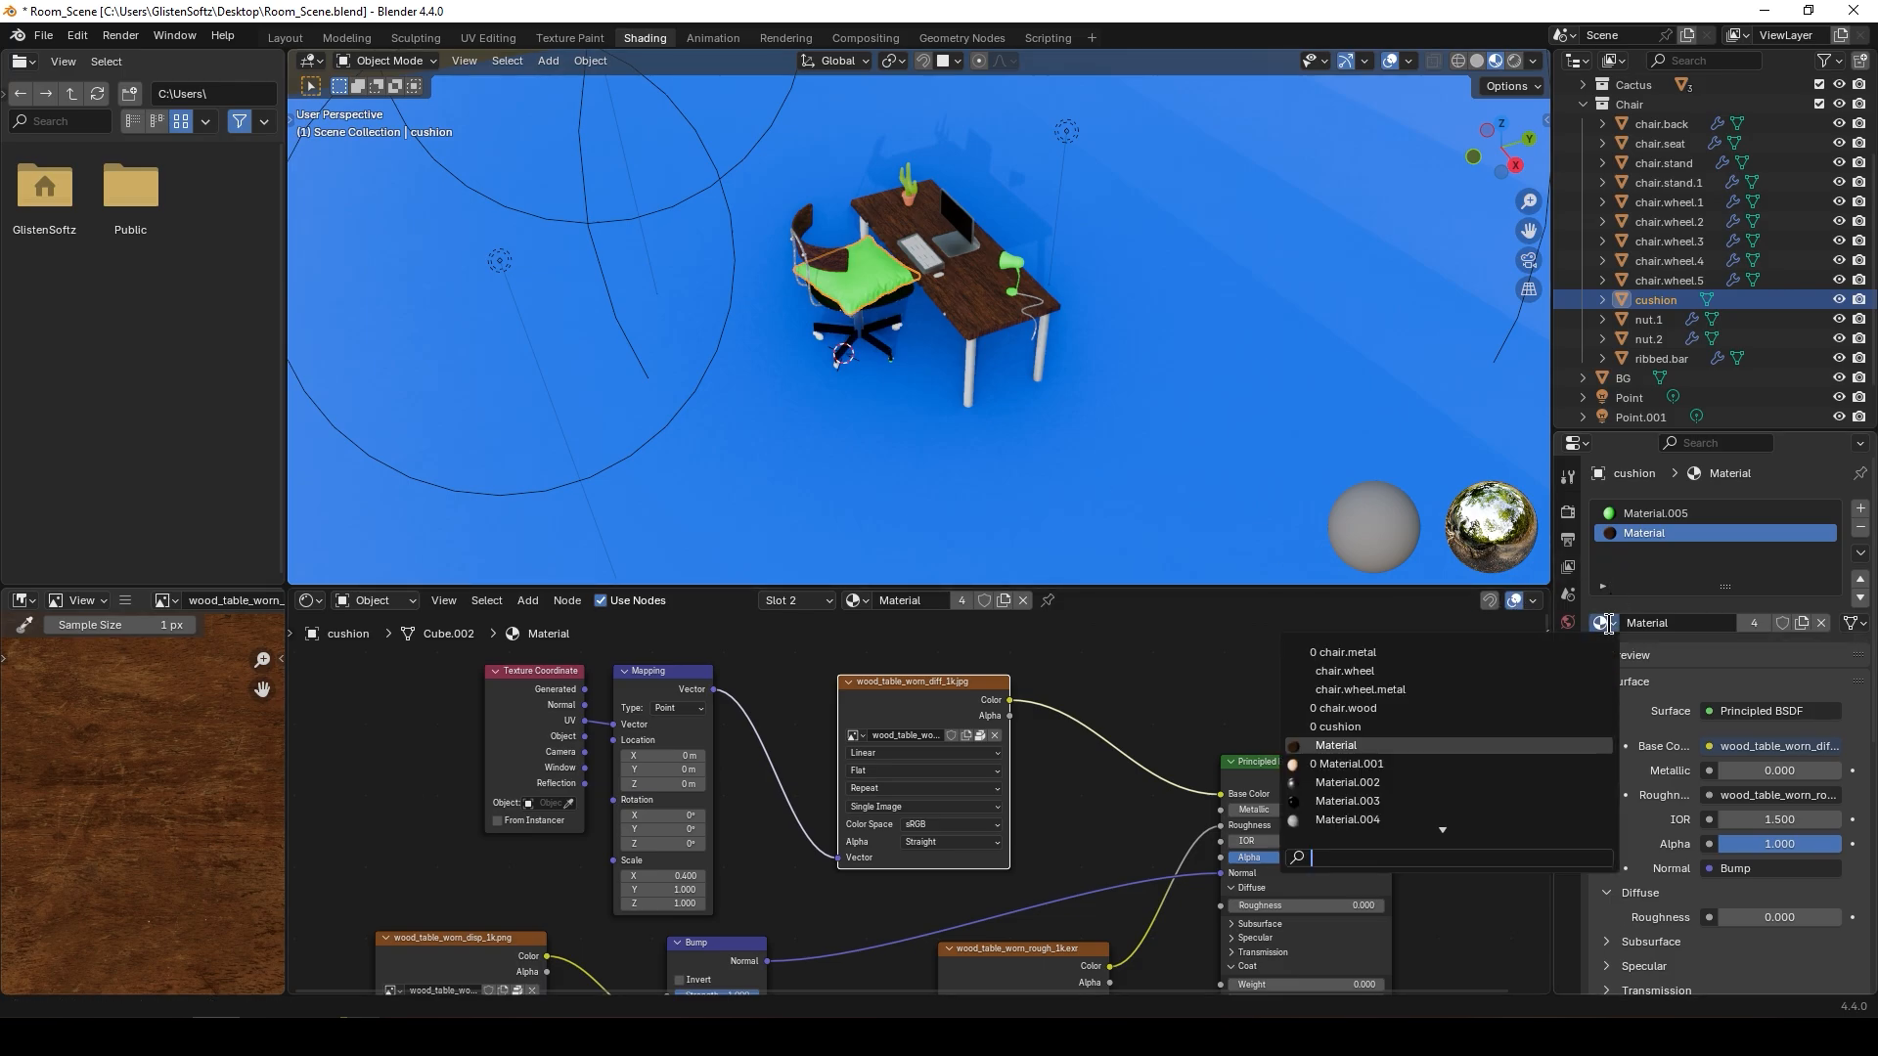
{"action": "left_click", "coordinate": [1331, 777]}
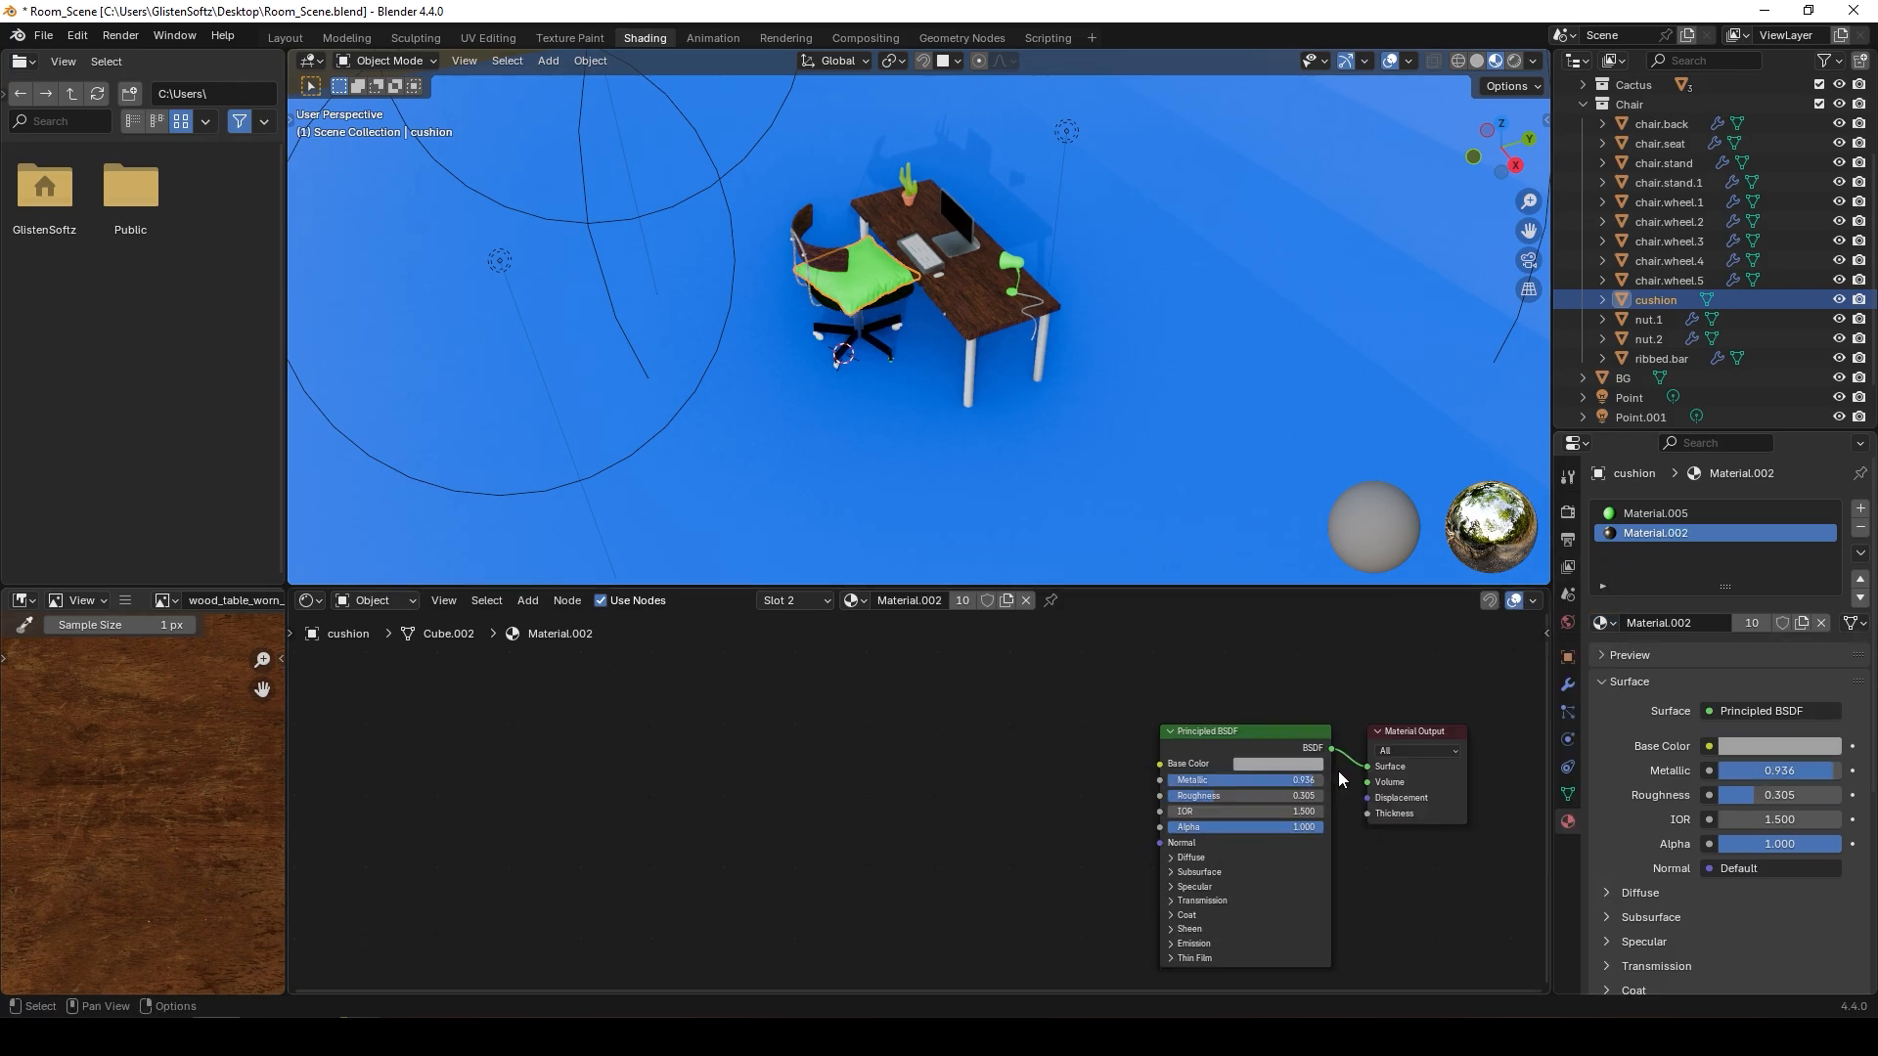
{"action": "left_click", "coordinate": [1604, 623]}
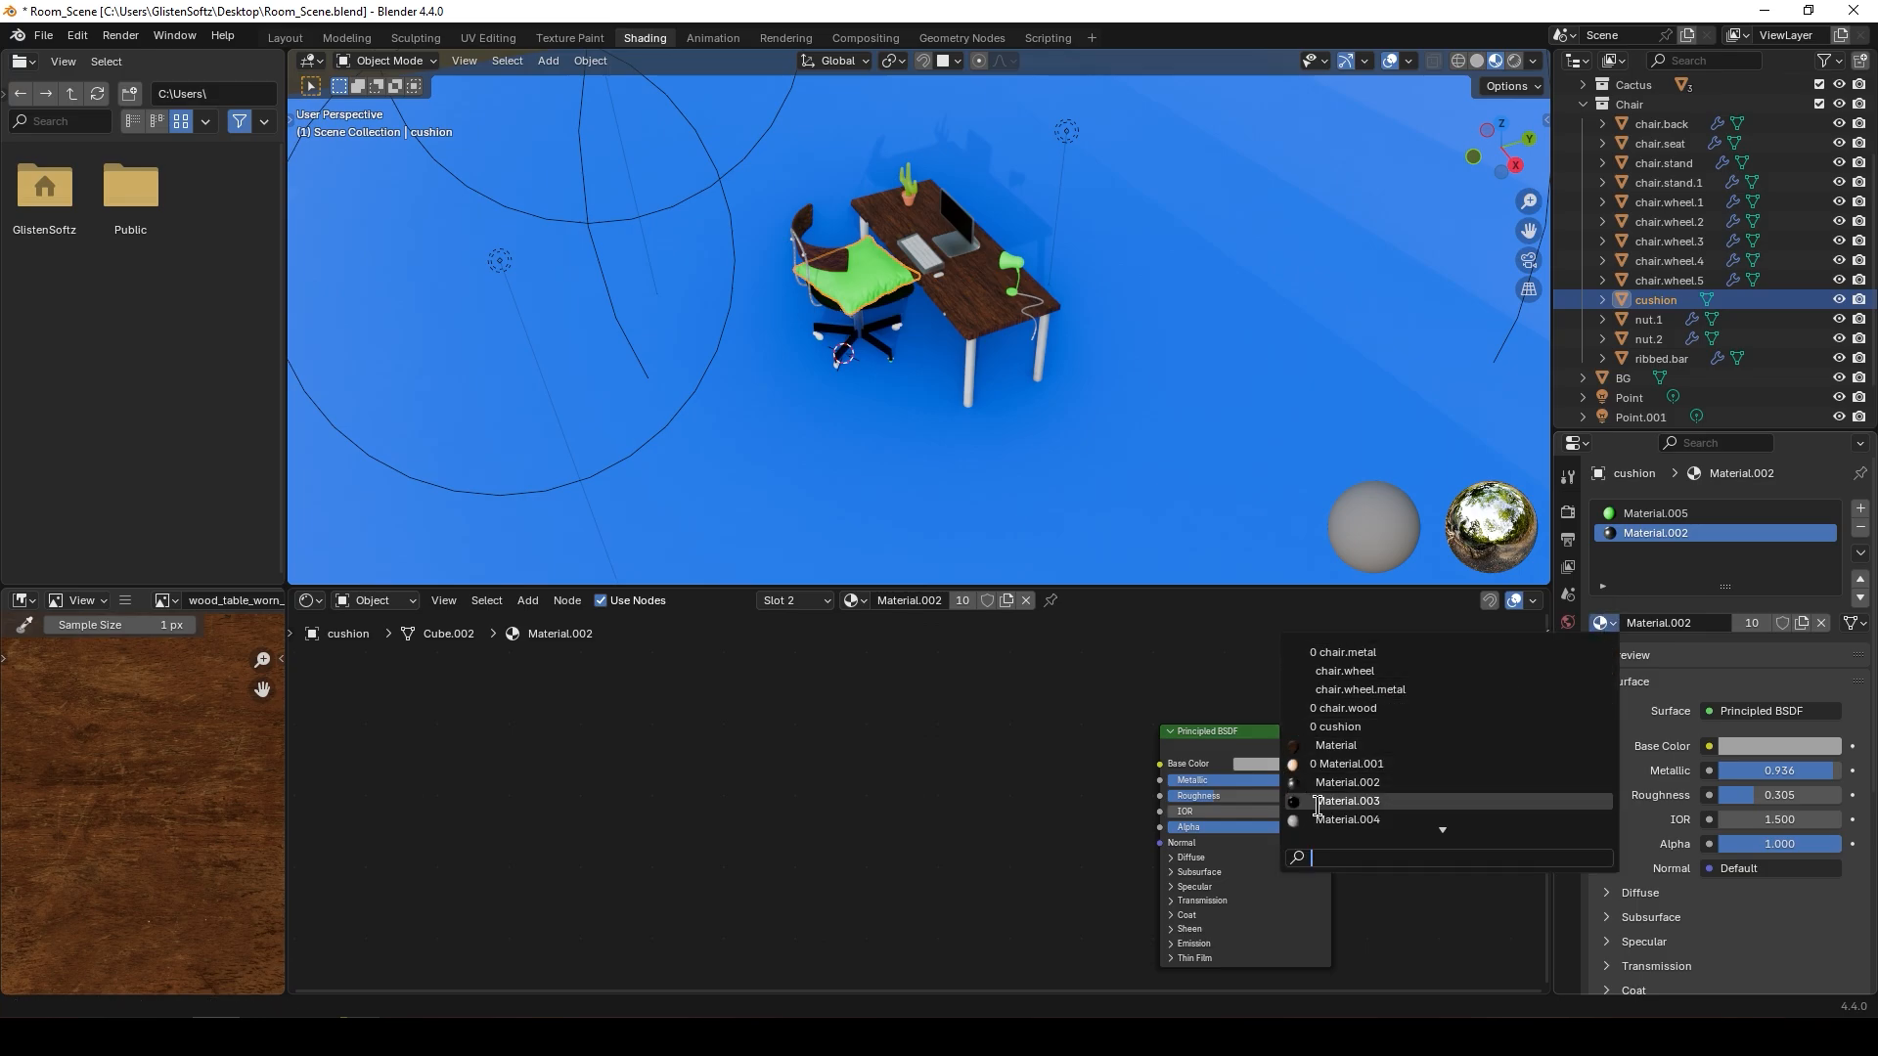
{"action": "left_click", "coordinate": [1318, 802]}
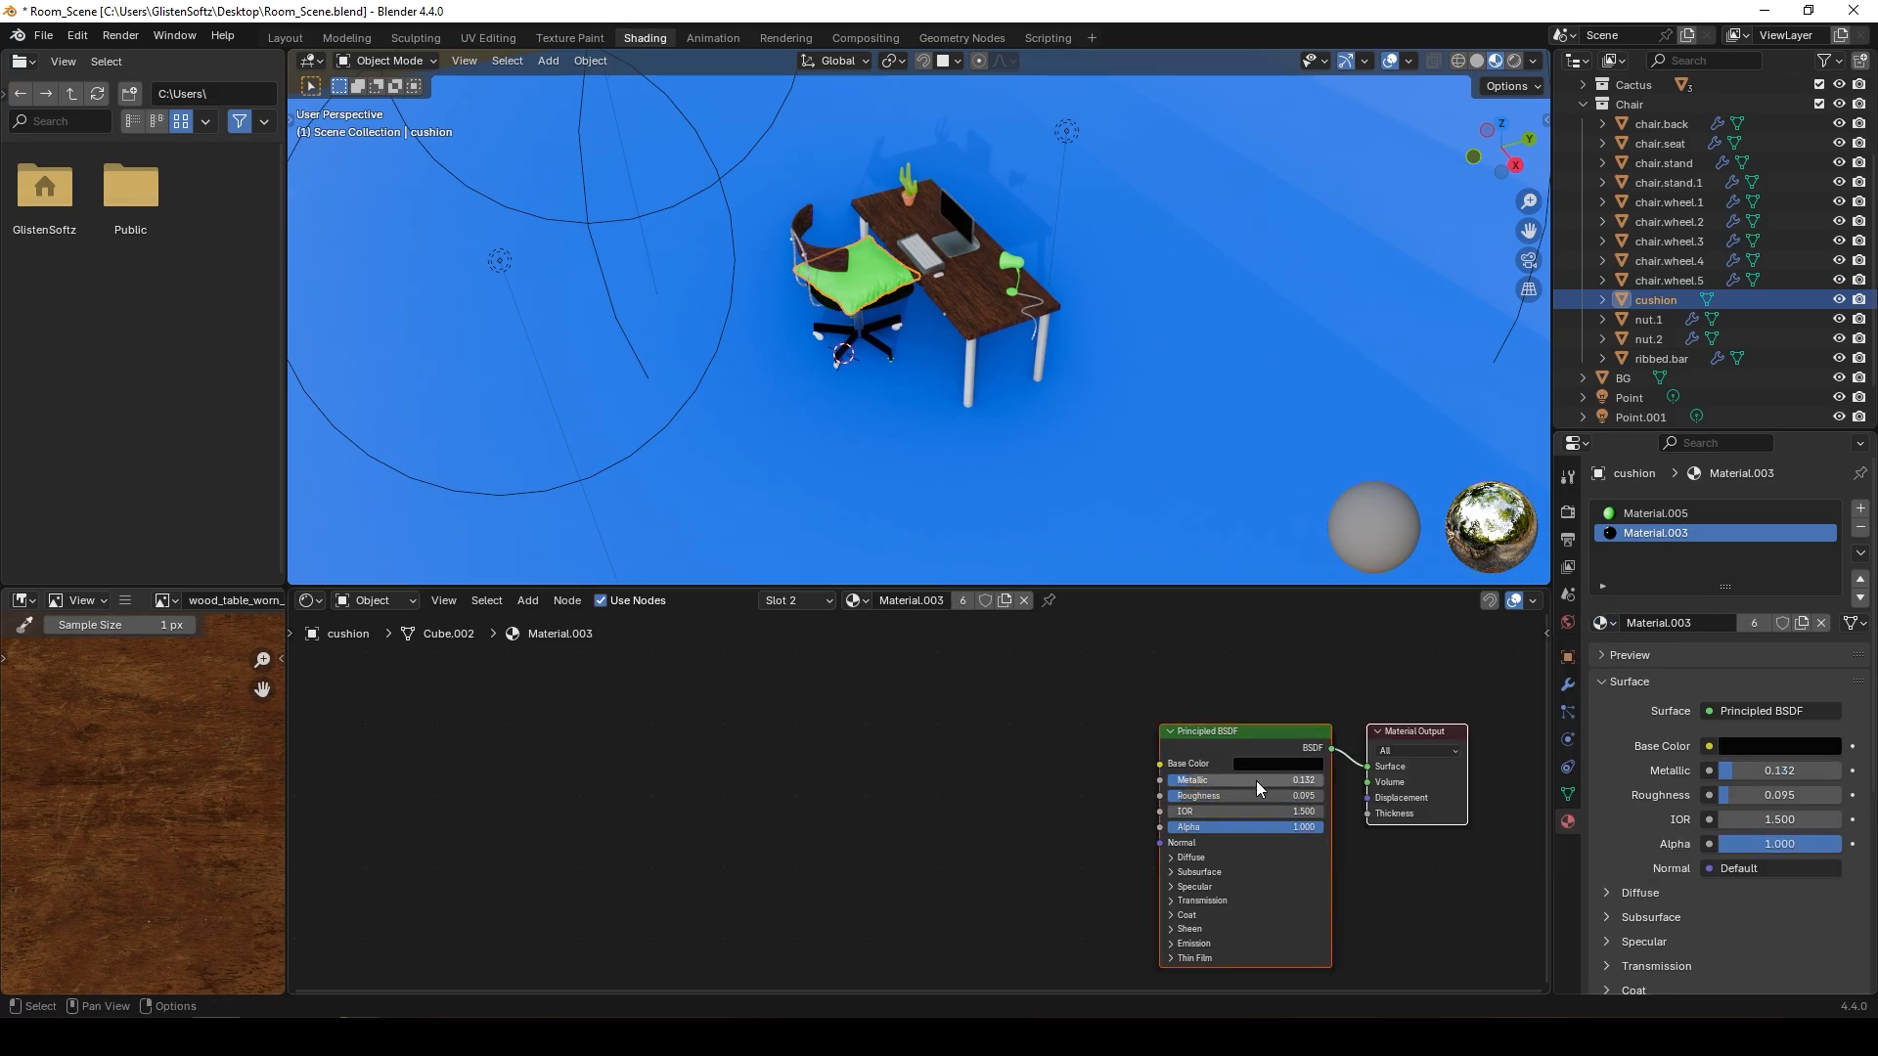
{"action": "middle_click_drag", "start_coordinate": [971, 702], "coordinate": [948, 734]}
{"action": "left_click", "coordinate": [867, 601]}
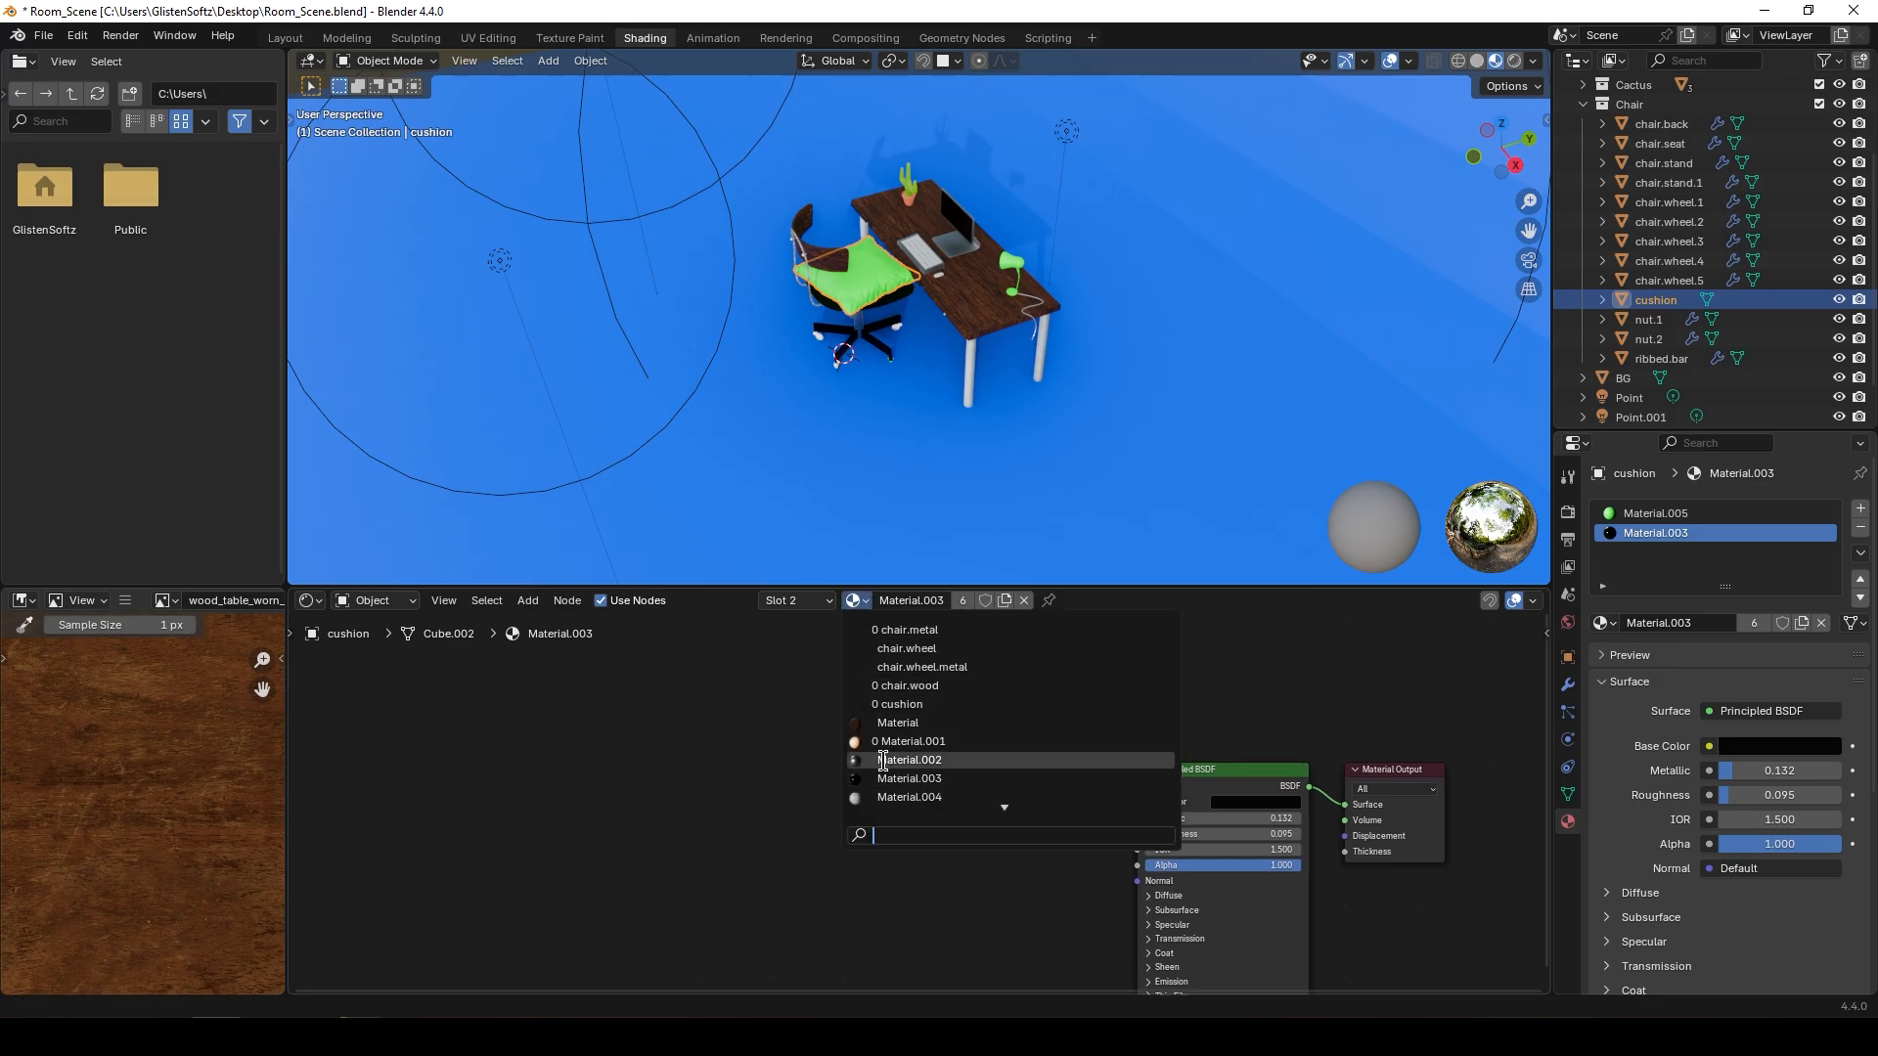
{"action": "left_click", "coordinate": [883, 762]}
- Assign the light grey Material.004 to the cushion's second material slot
{"action": "left_click", "coordinate": [853, 600]}
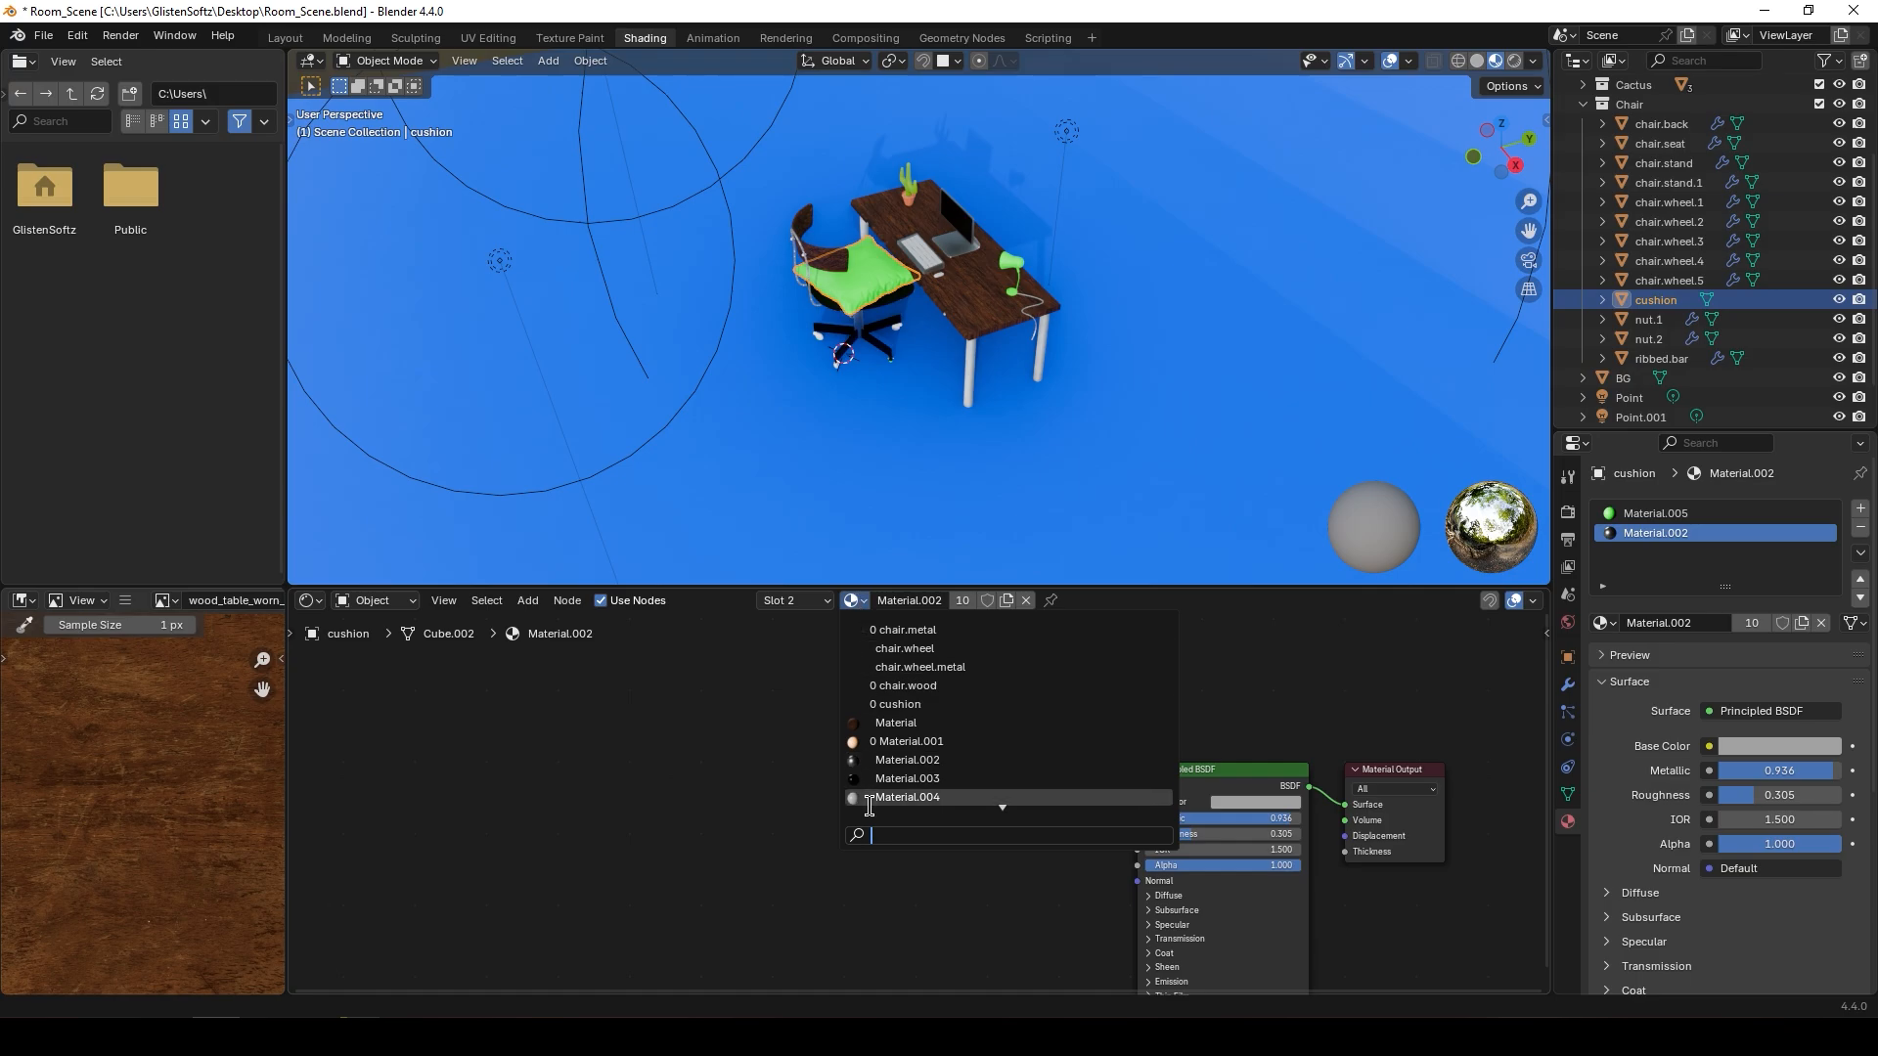
{"action": "left_click", "coordinate": [997, 798]}
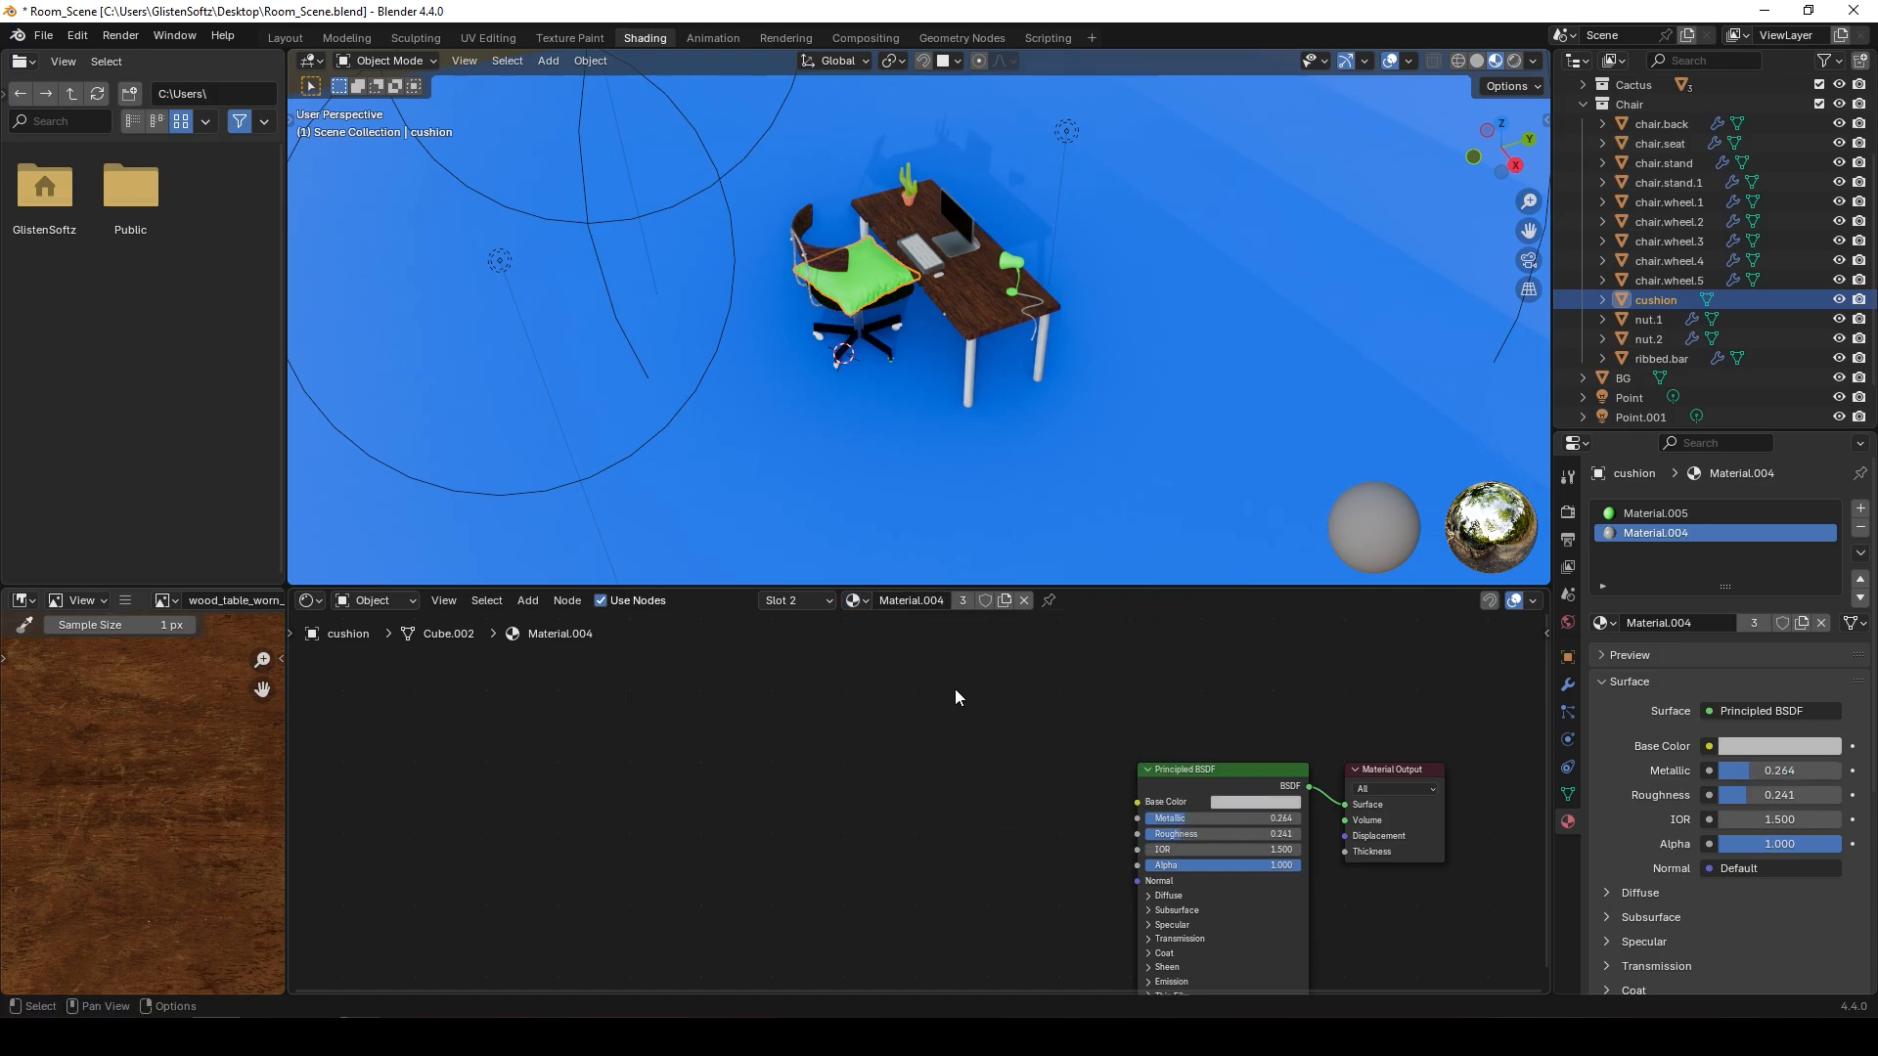
{"action": "scroll", "coordinate": [880, 401], "scroll_direction": "down", "scroll_amount": 8}
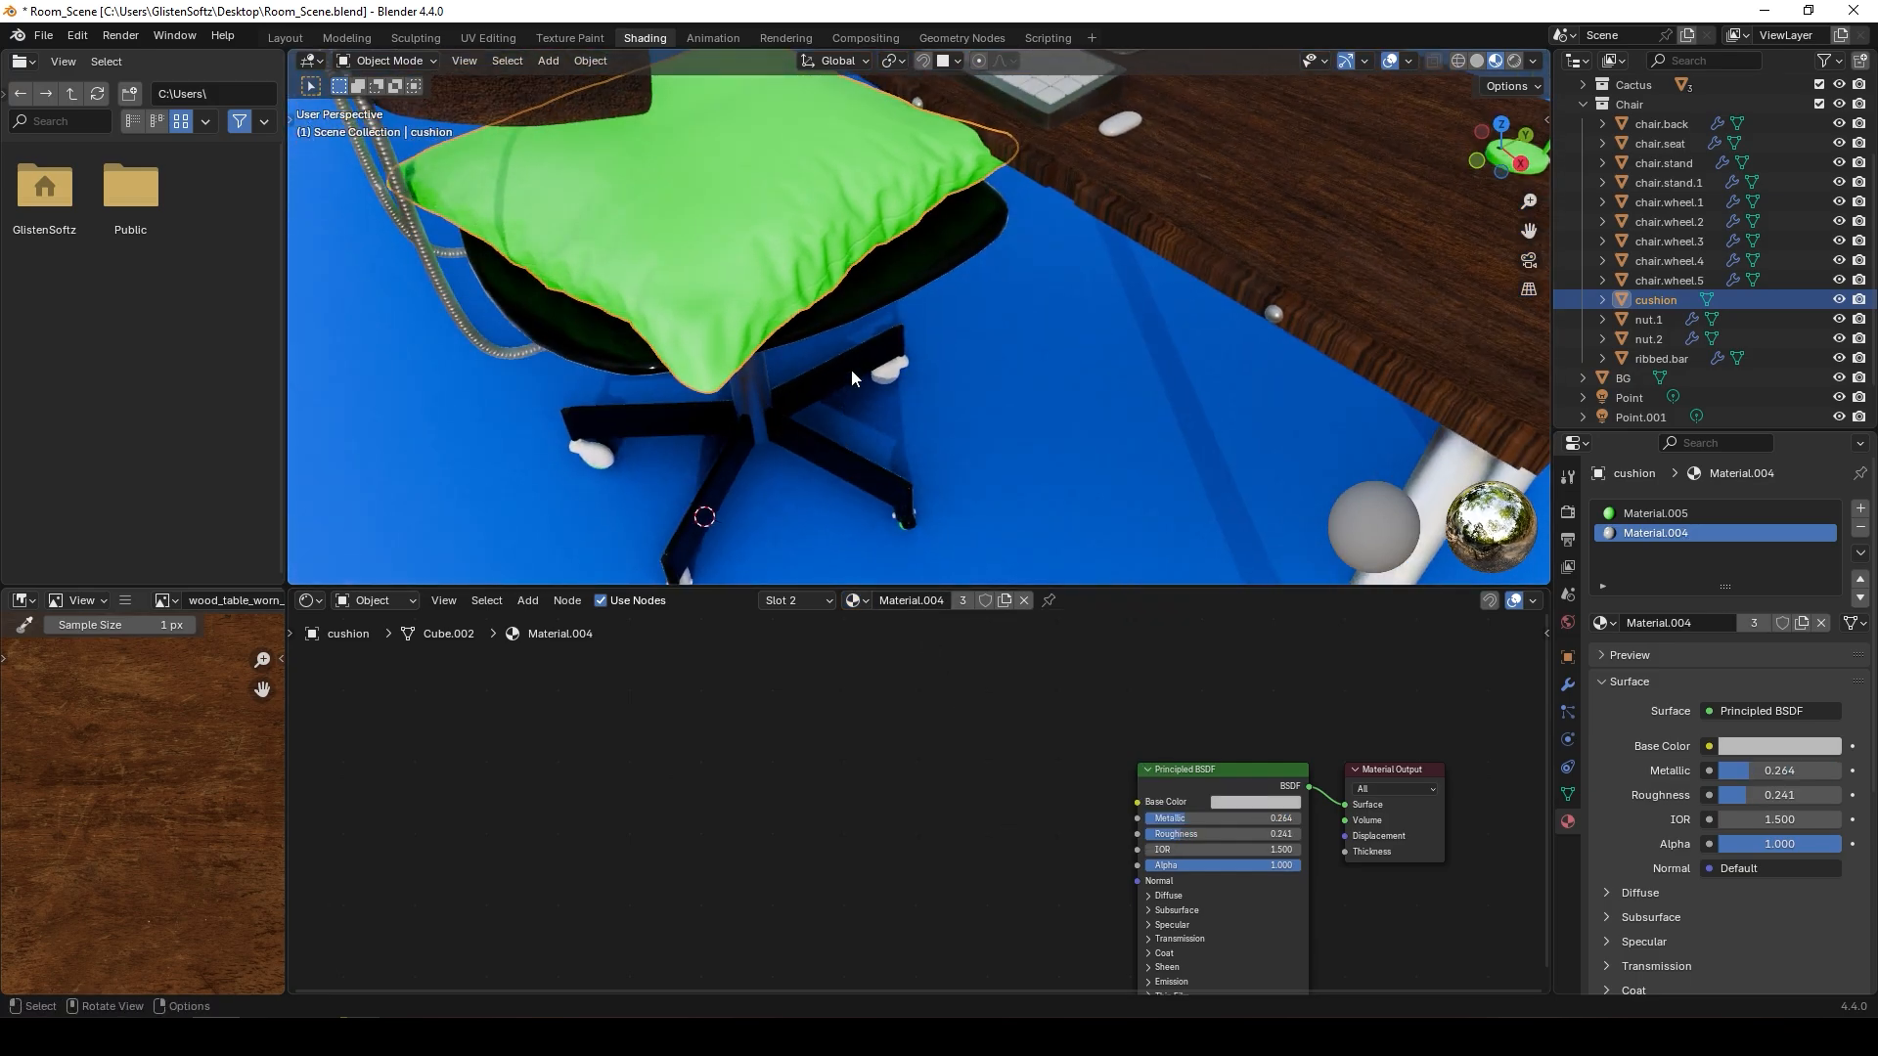
{"action": "mouse_move", "coordinate": [851, 370]}
{"action": "middle_mouse_down"}
{"action": "mouse_move", "coordinate": [882, 335]}
{"action": "mouse_move", "coordinate": [871, 401]}
{"action": "middle_mouse_up"}
{"action": "scroll", "coordinate": [881, 339], "scroll_direction": "down", "scroll_amount": 3}
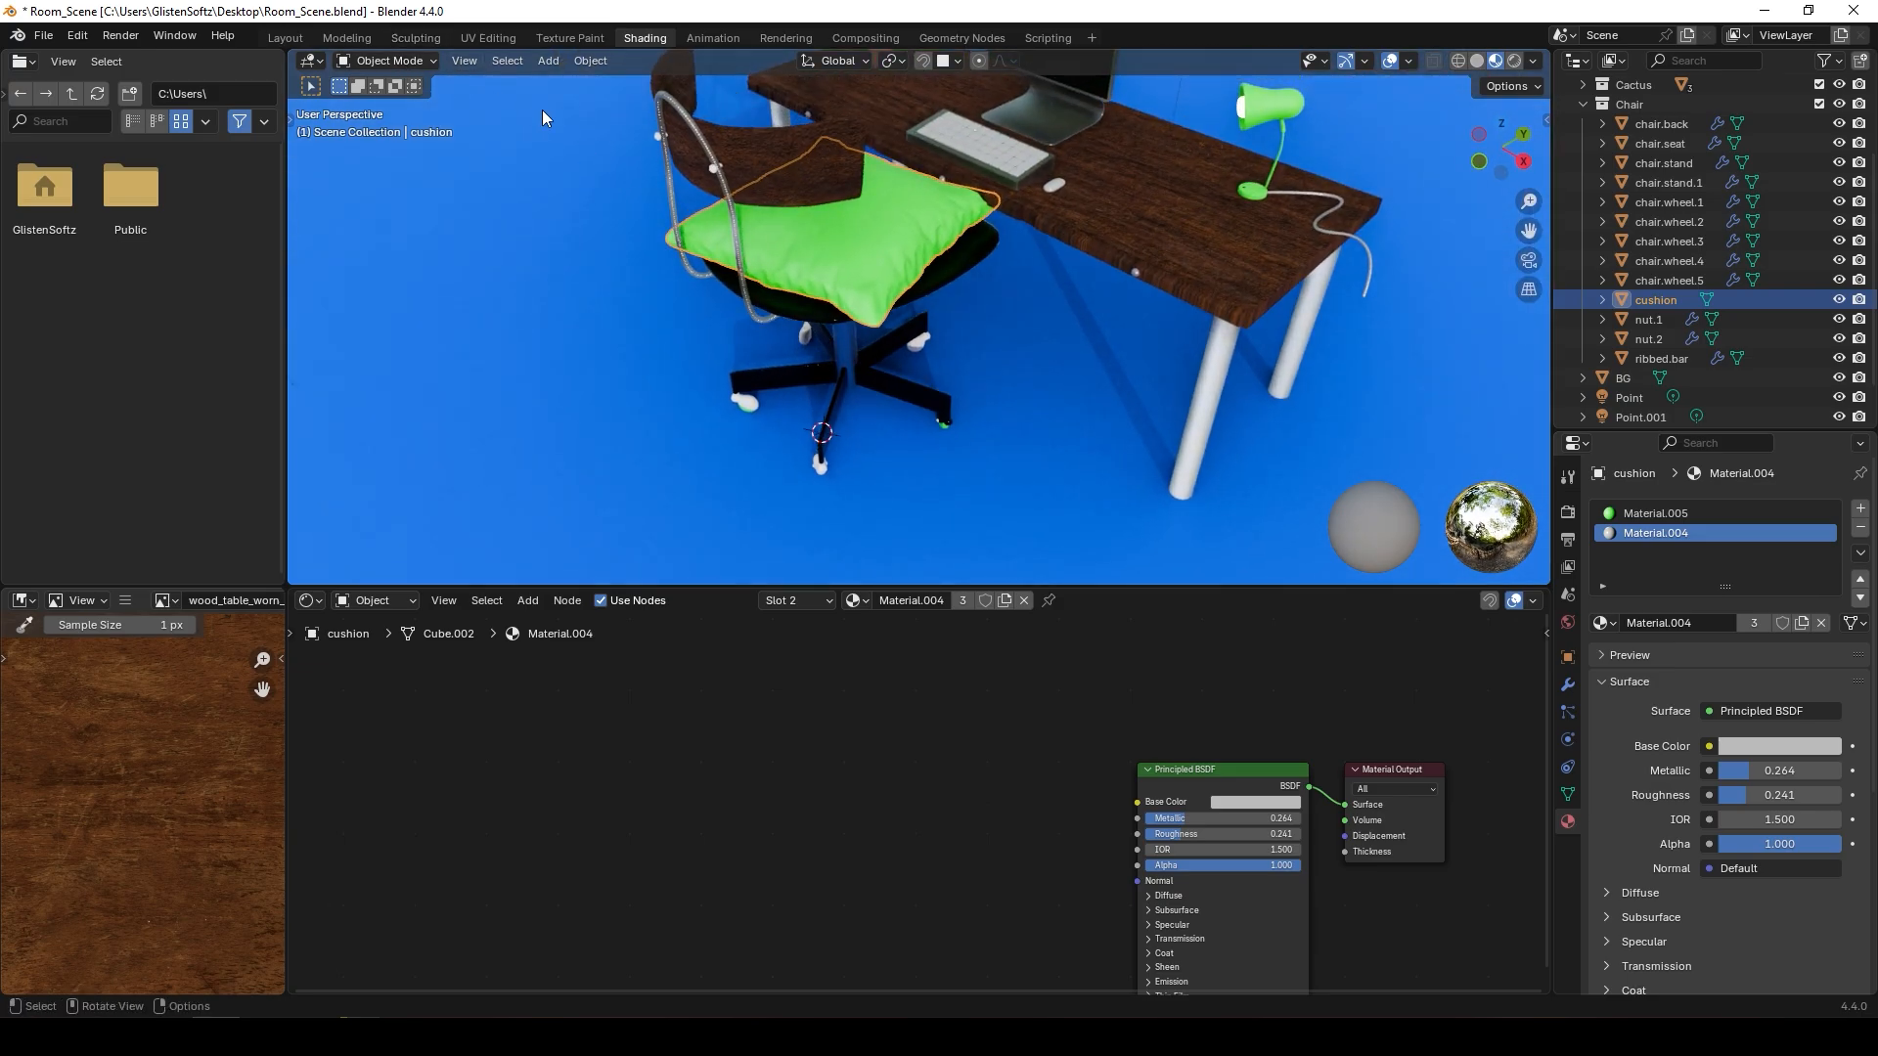
- Enter Edit Mode on the cushion, select a face on its upper side and return to Object Mode
{"action": "key", "text": "Tab"}
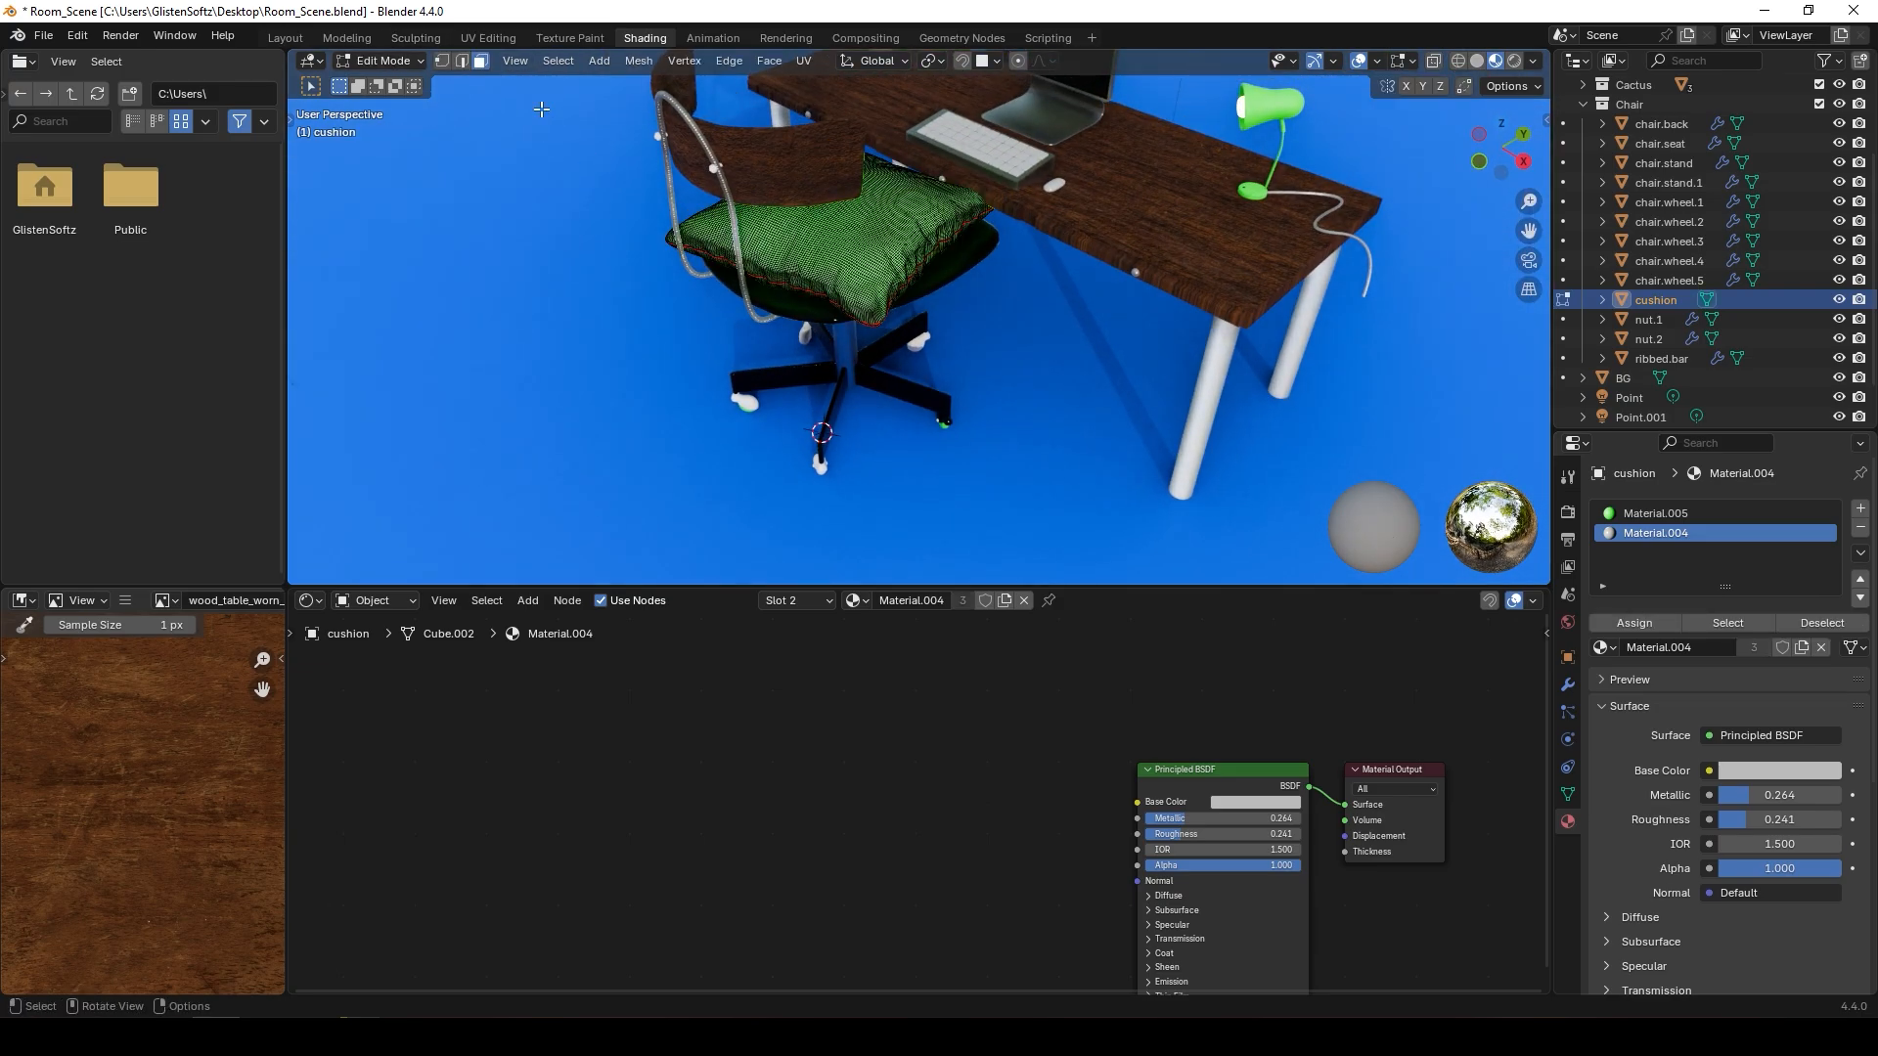
{"action": "left_click", "coordinate": [866, 256]}
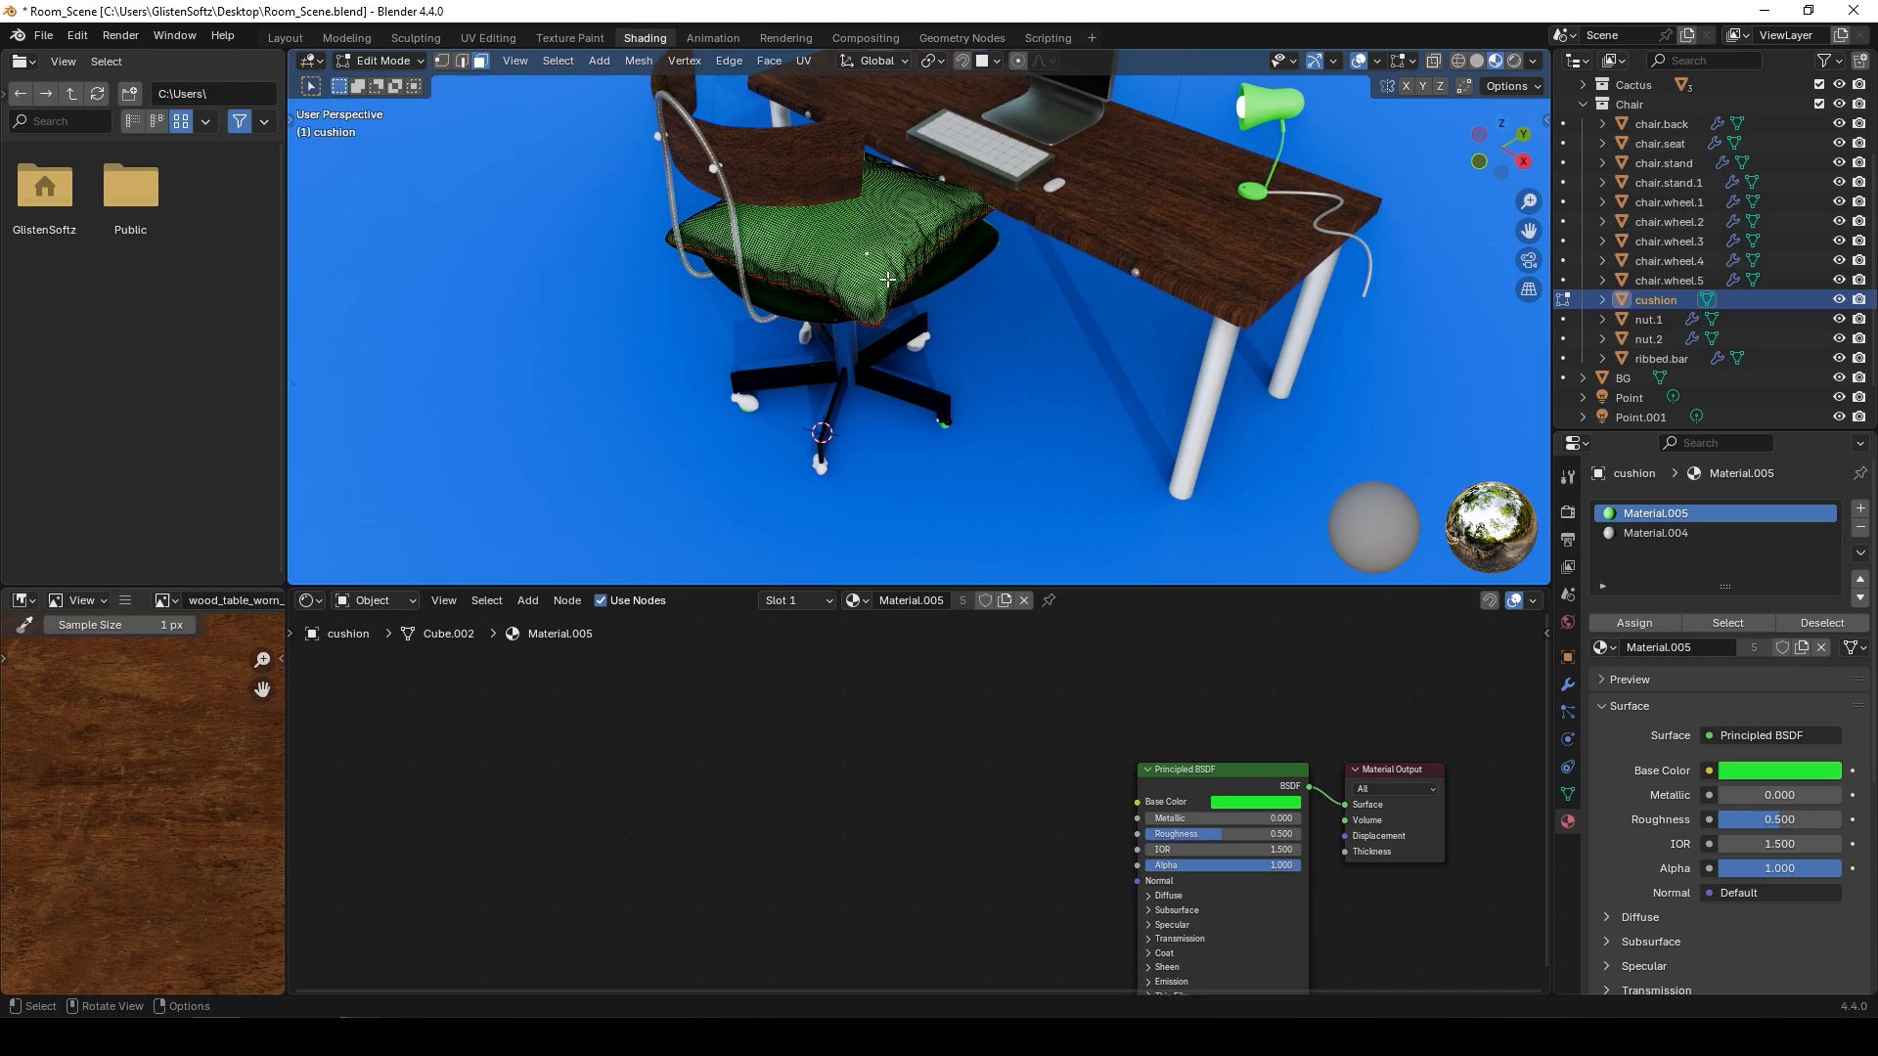
{"action": "left_click", "coordinate": [391, 62]}
{"action": "left_click", "coordinate": [382, 78]}
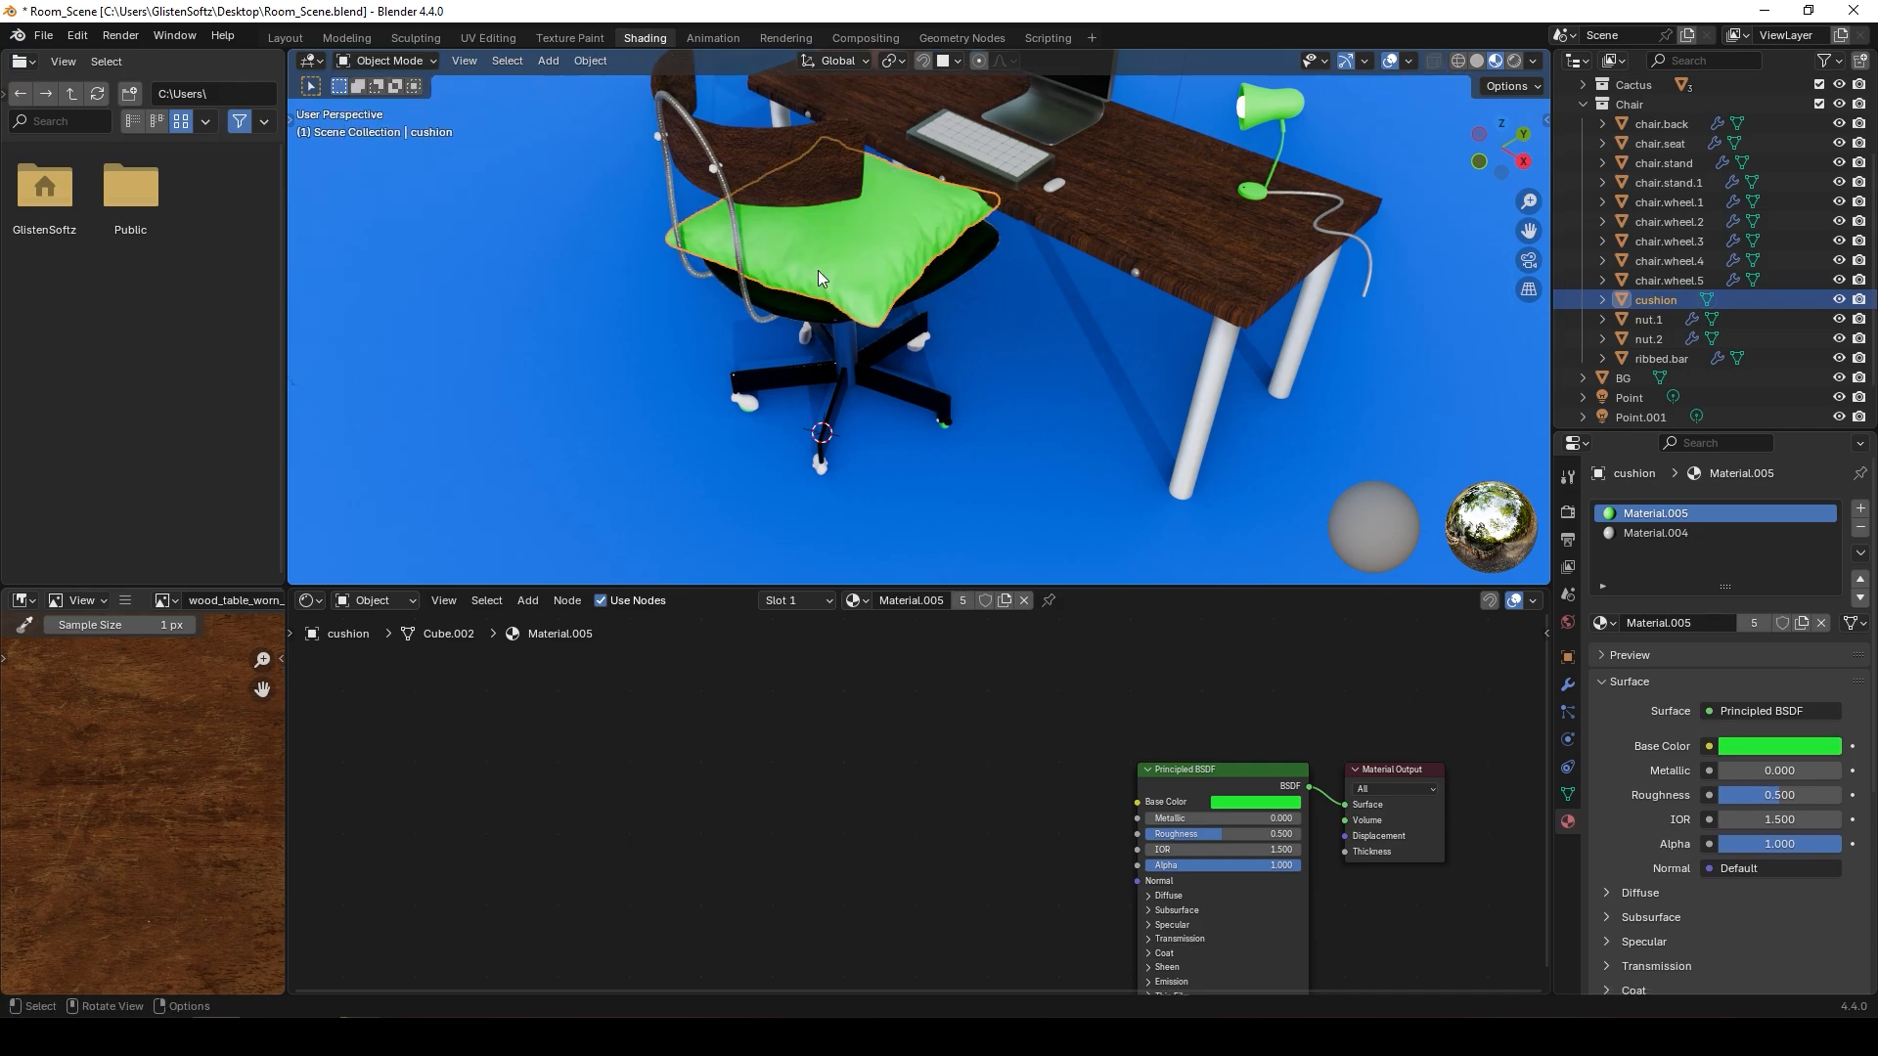
- Try moving the cushion onto the desk and applying Material.007 to its first slot, and undo both changes
{"action": "key", "text": "g"}
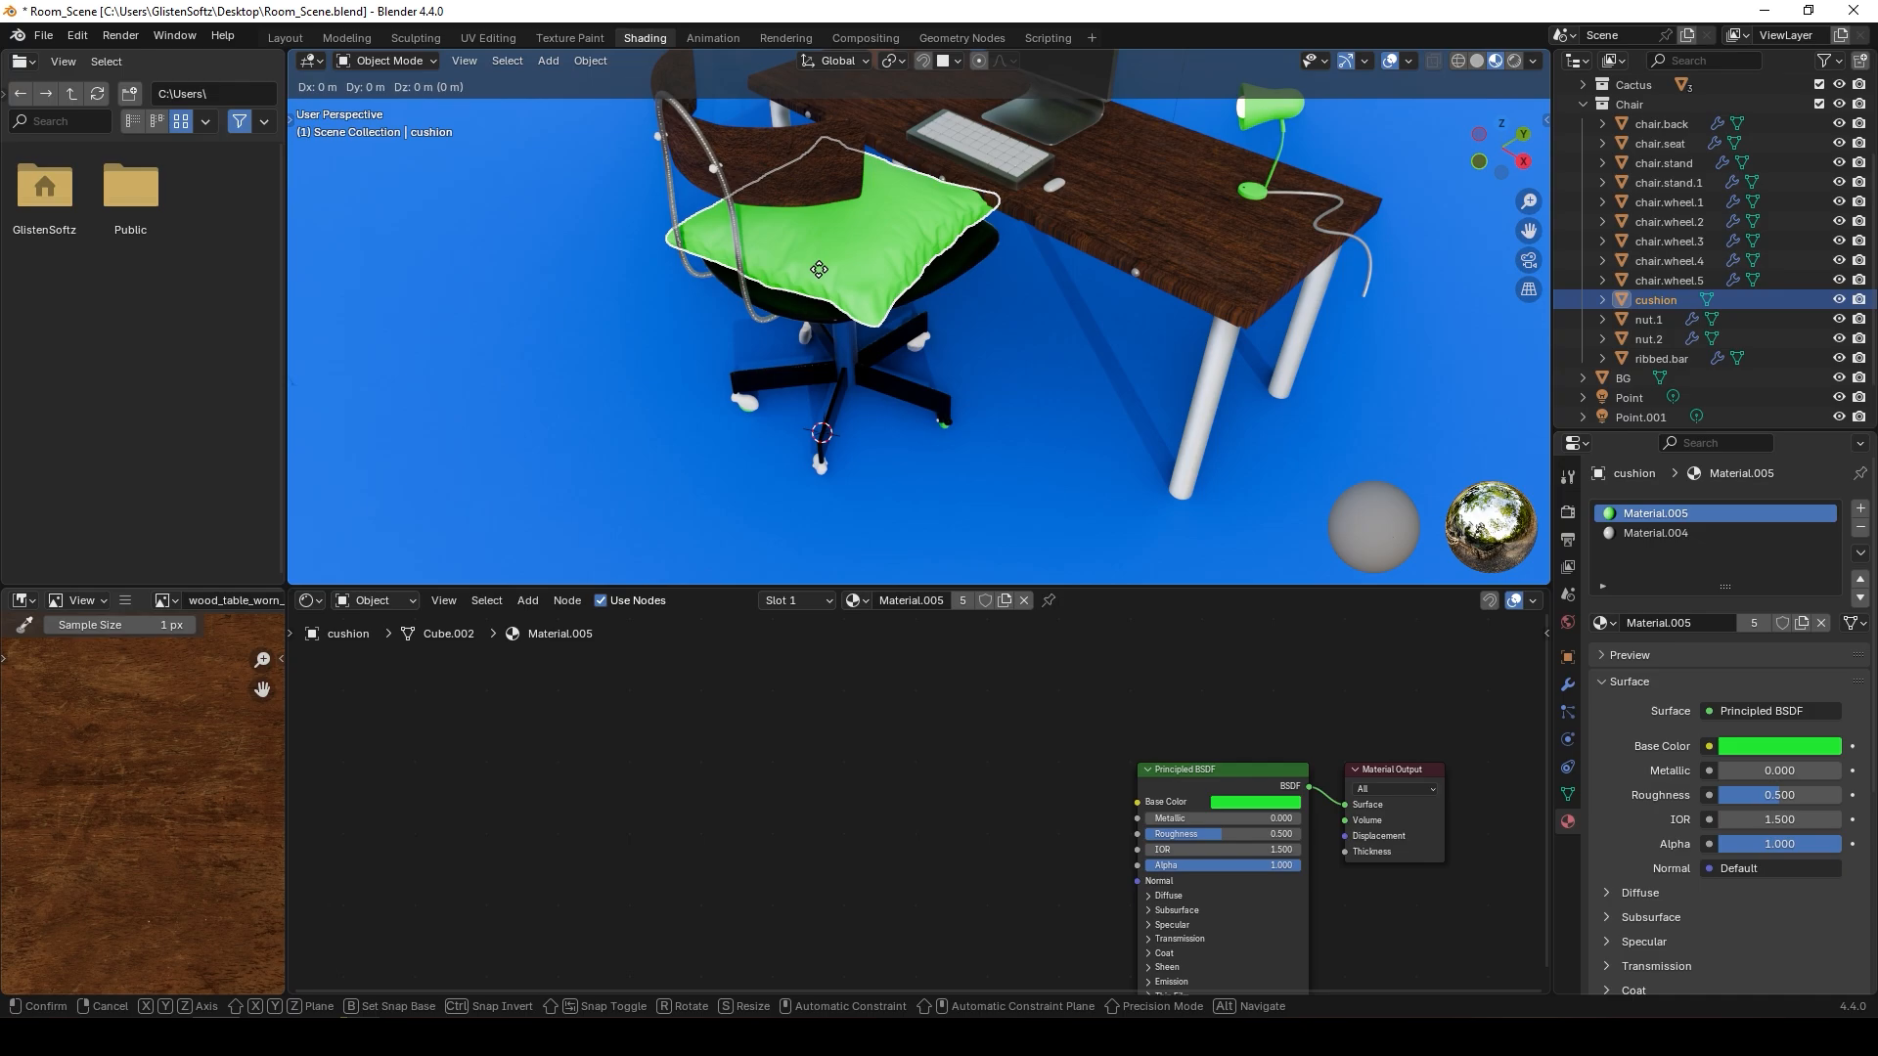
{"action": "left_click", "coordinate": [1095, 236]}
{"action": "middle_click_drag", "start_coordinate": [1110, 245], "coordinate": [1051, 252]}
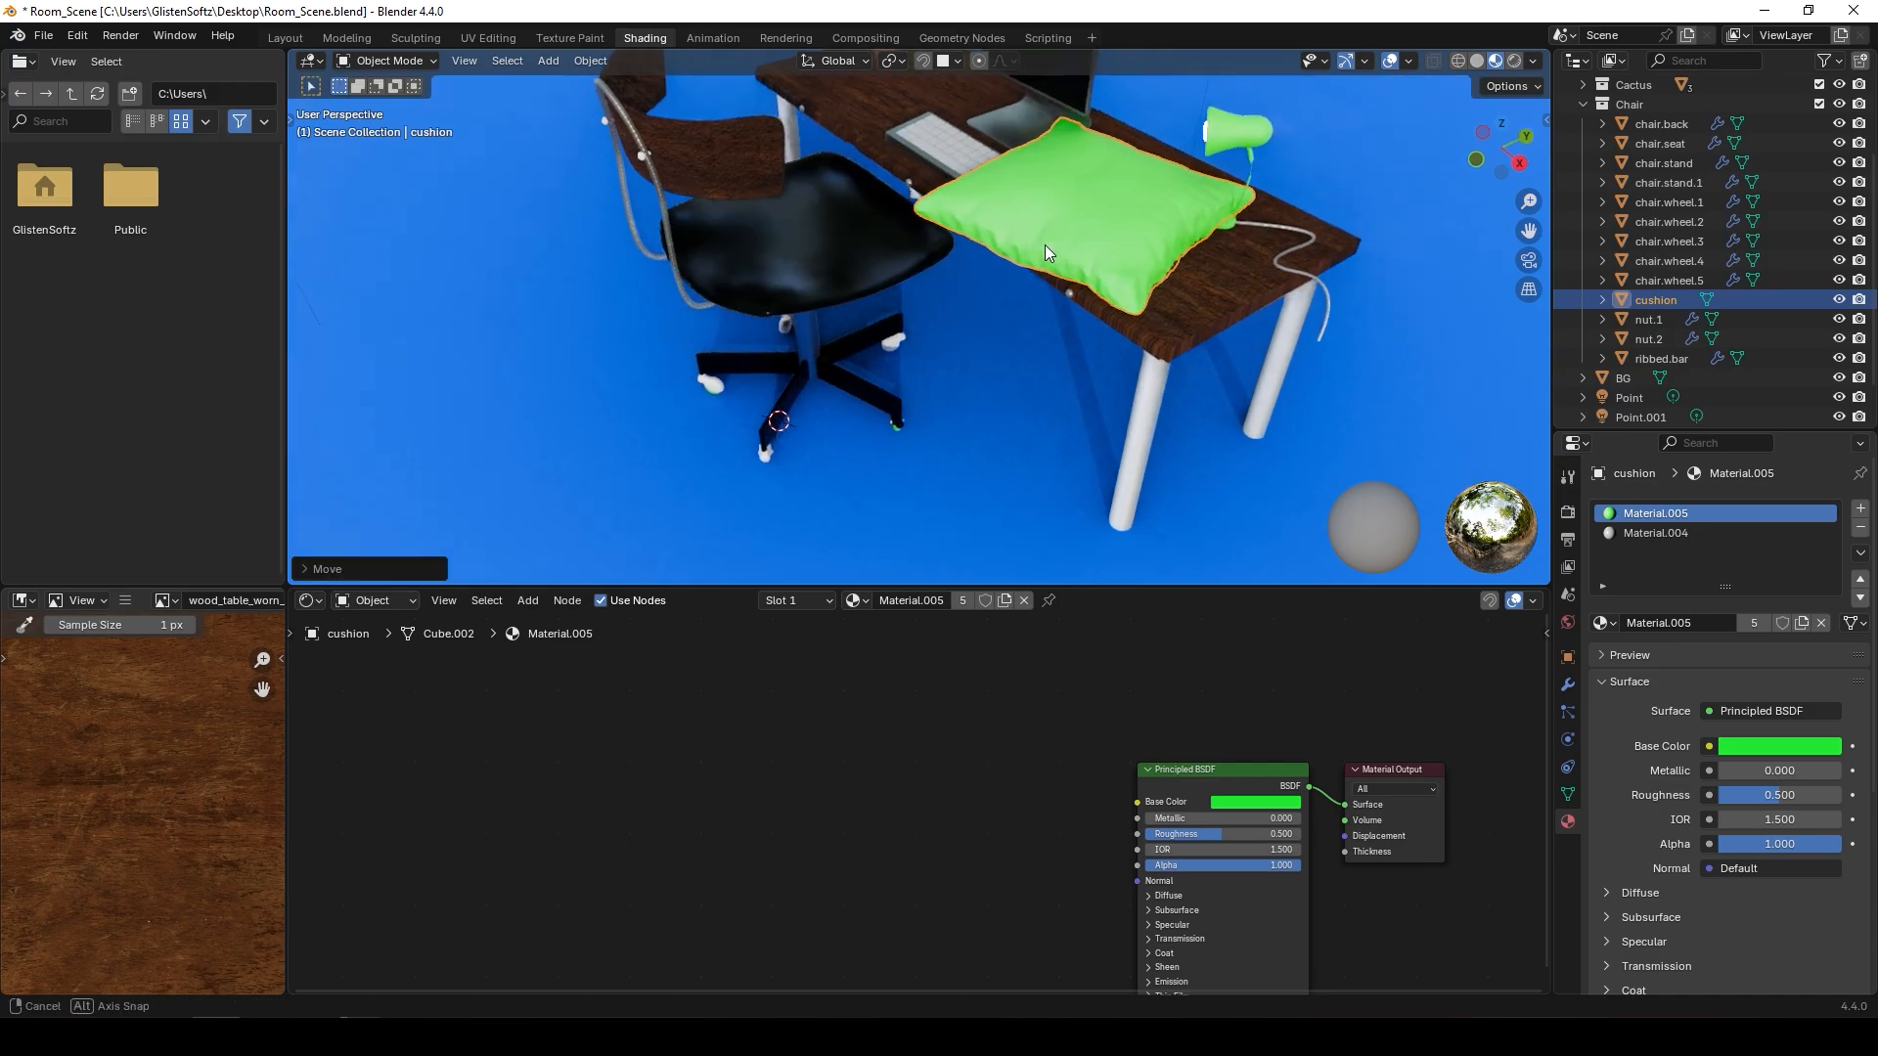
{"action": "left_click", "coordinate": [854, 601]}
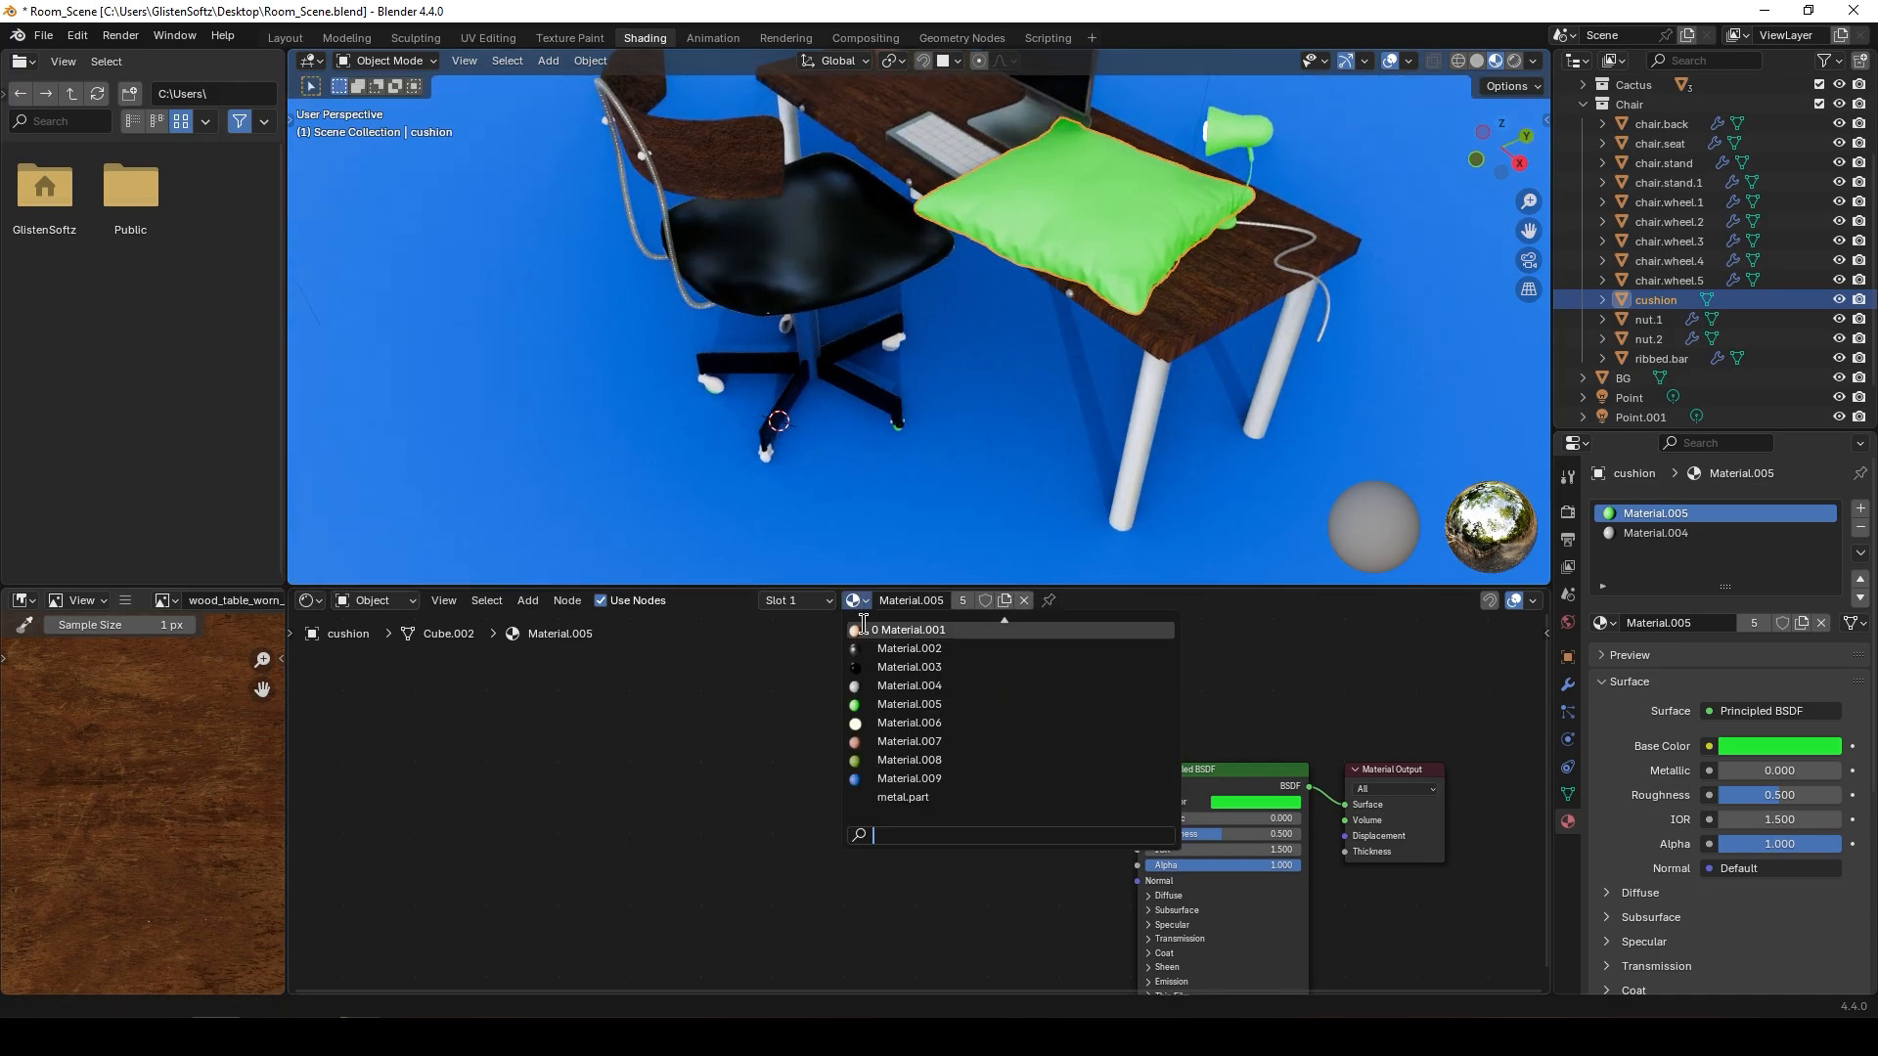
{"action": "left_click", "coordinate": [877, 740]}
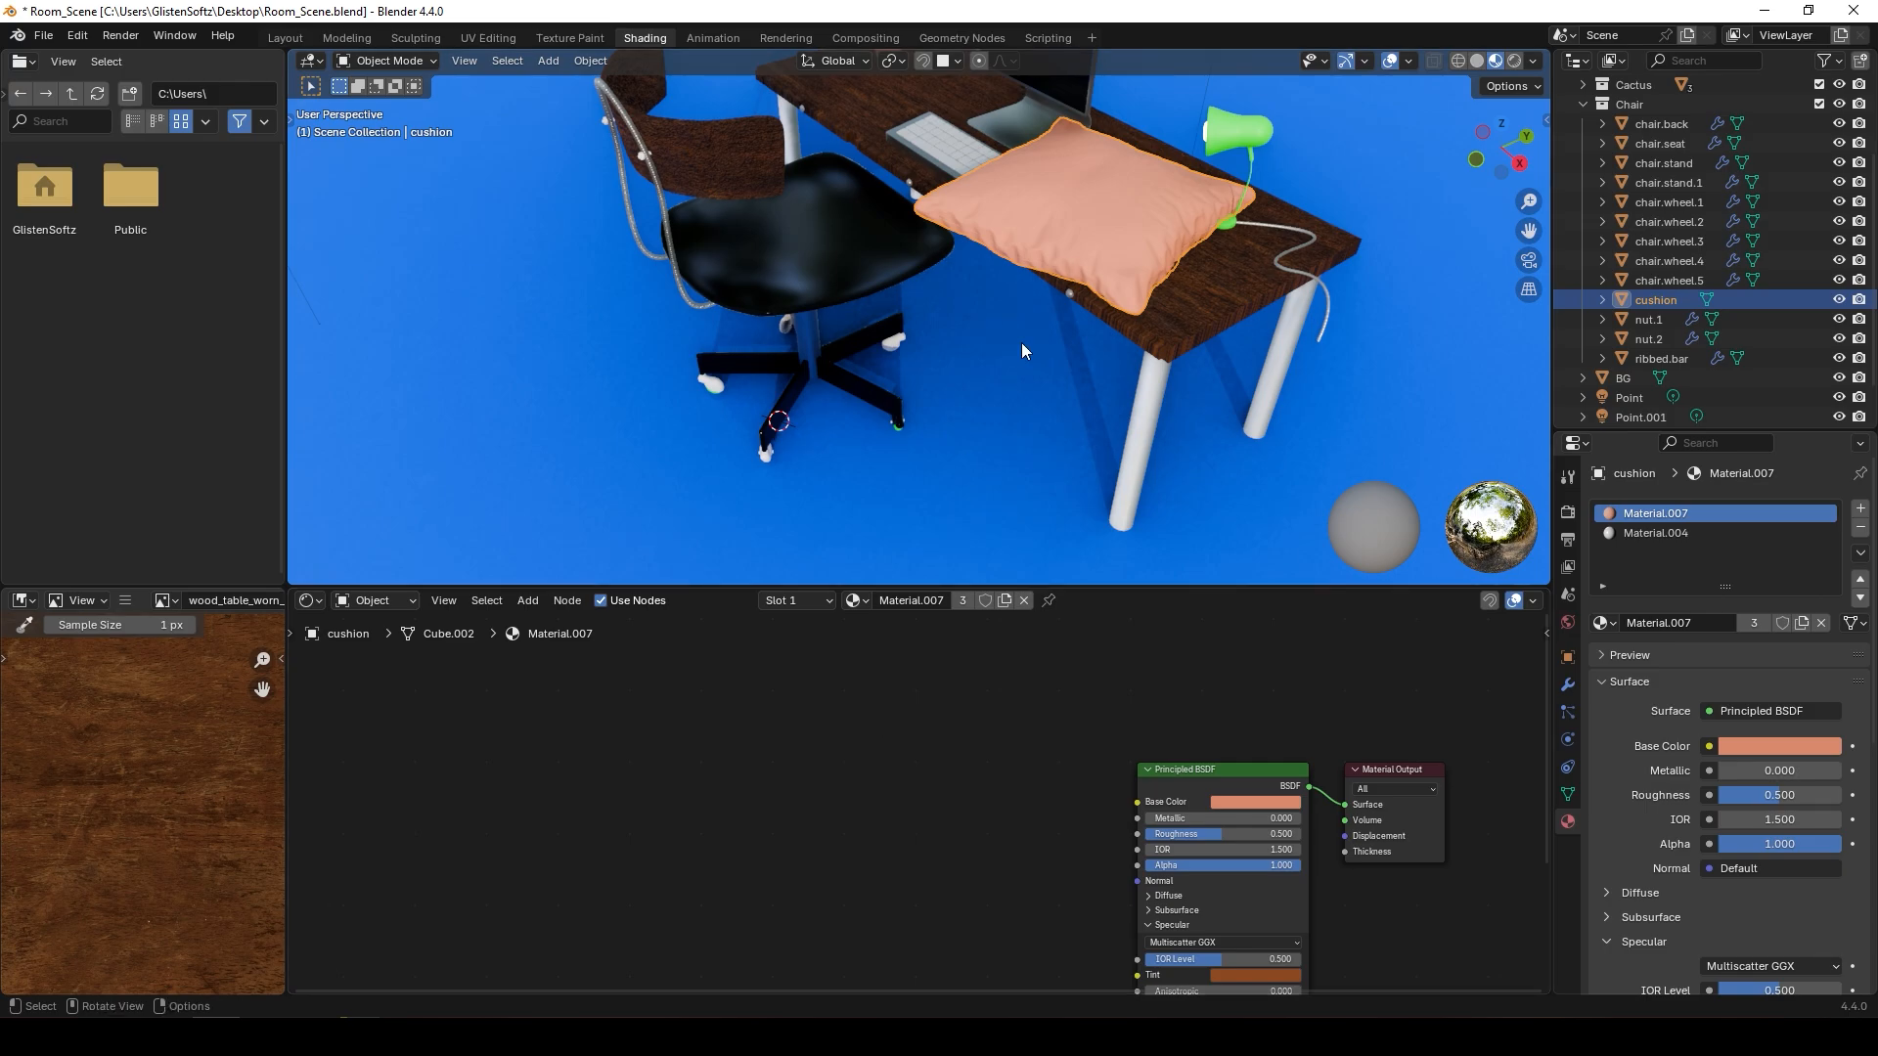
{"action": "key", "text": "ctrl+z"}
{"action": "key", "text": "ctrl+z"}
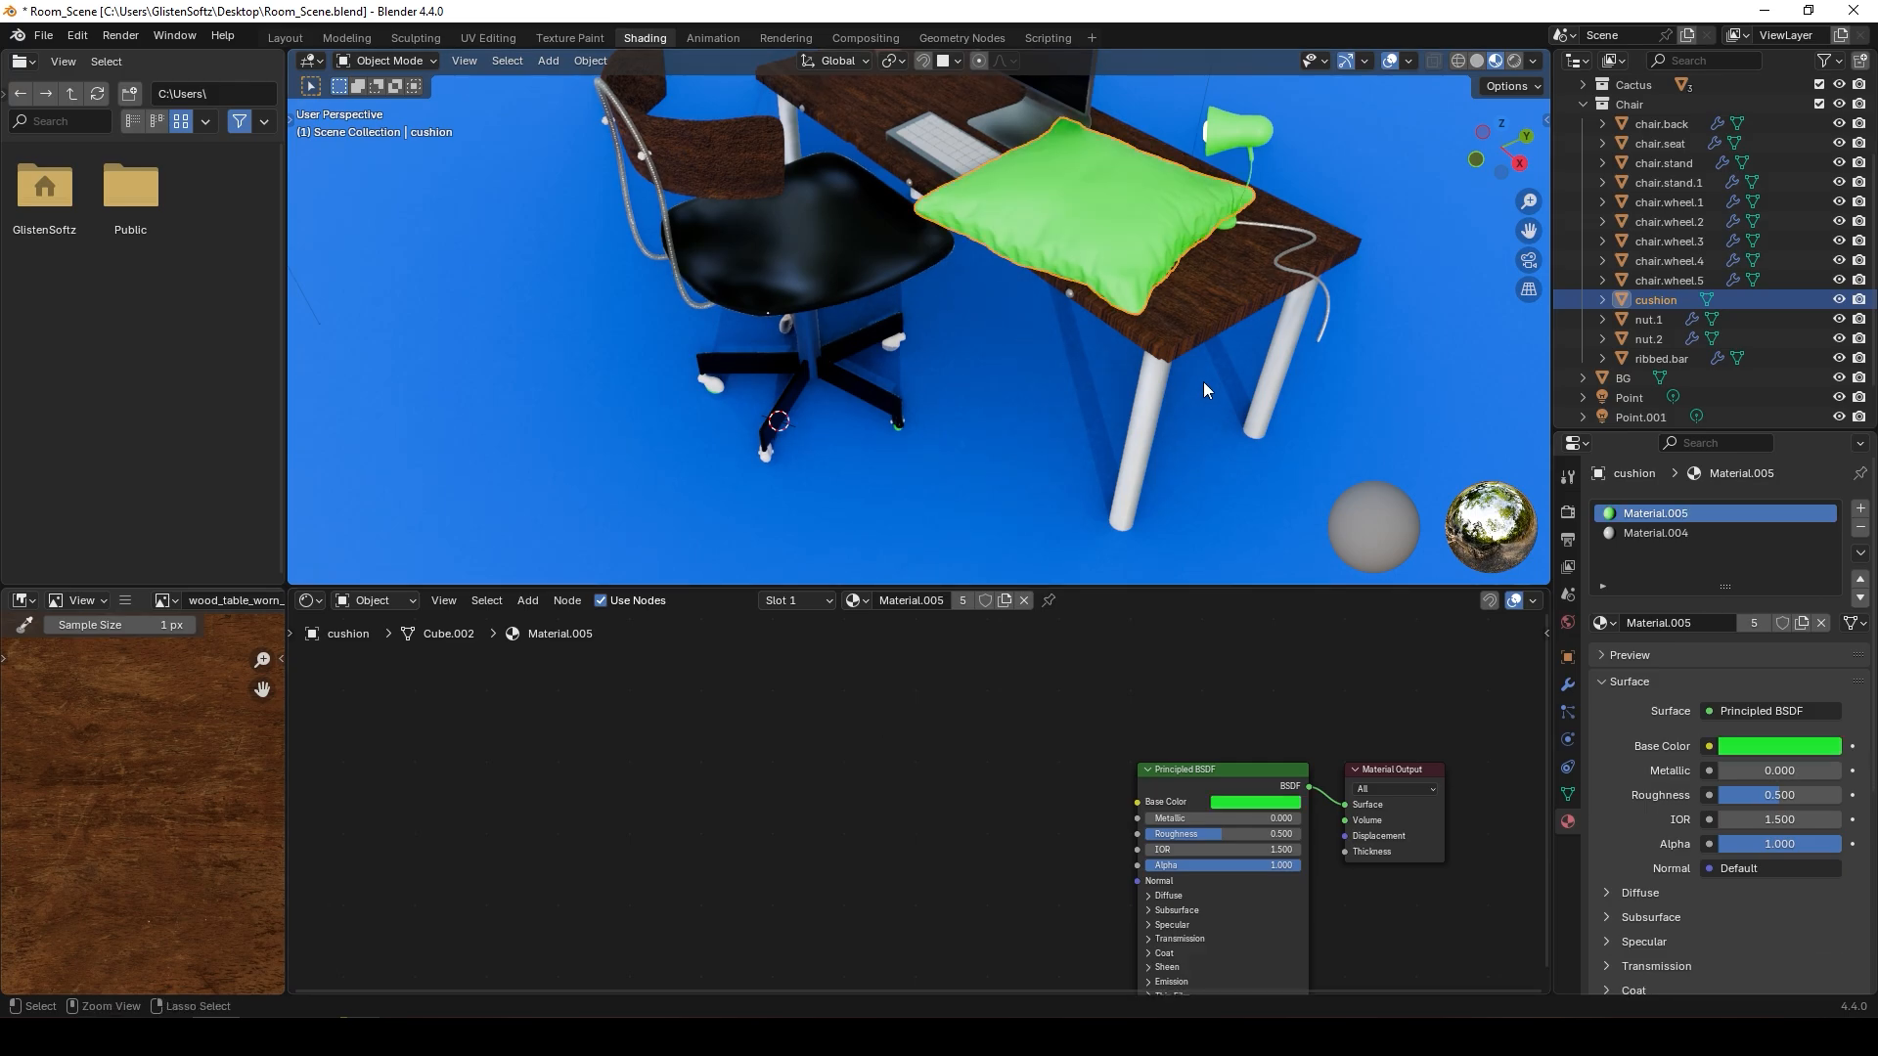
- Replace the green material in the cushion's first slot with the salmon-coloured Material.007
{"action": "left_click", "coordinate": [866, 602]}
{"action": "left_click", "coordinate": [879, 740]}
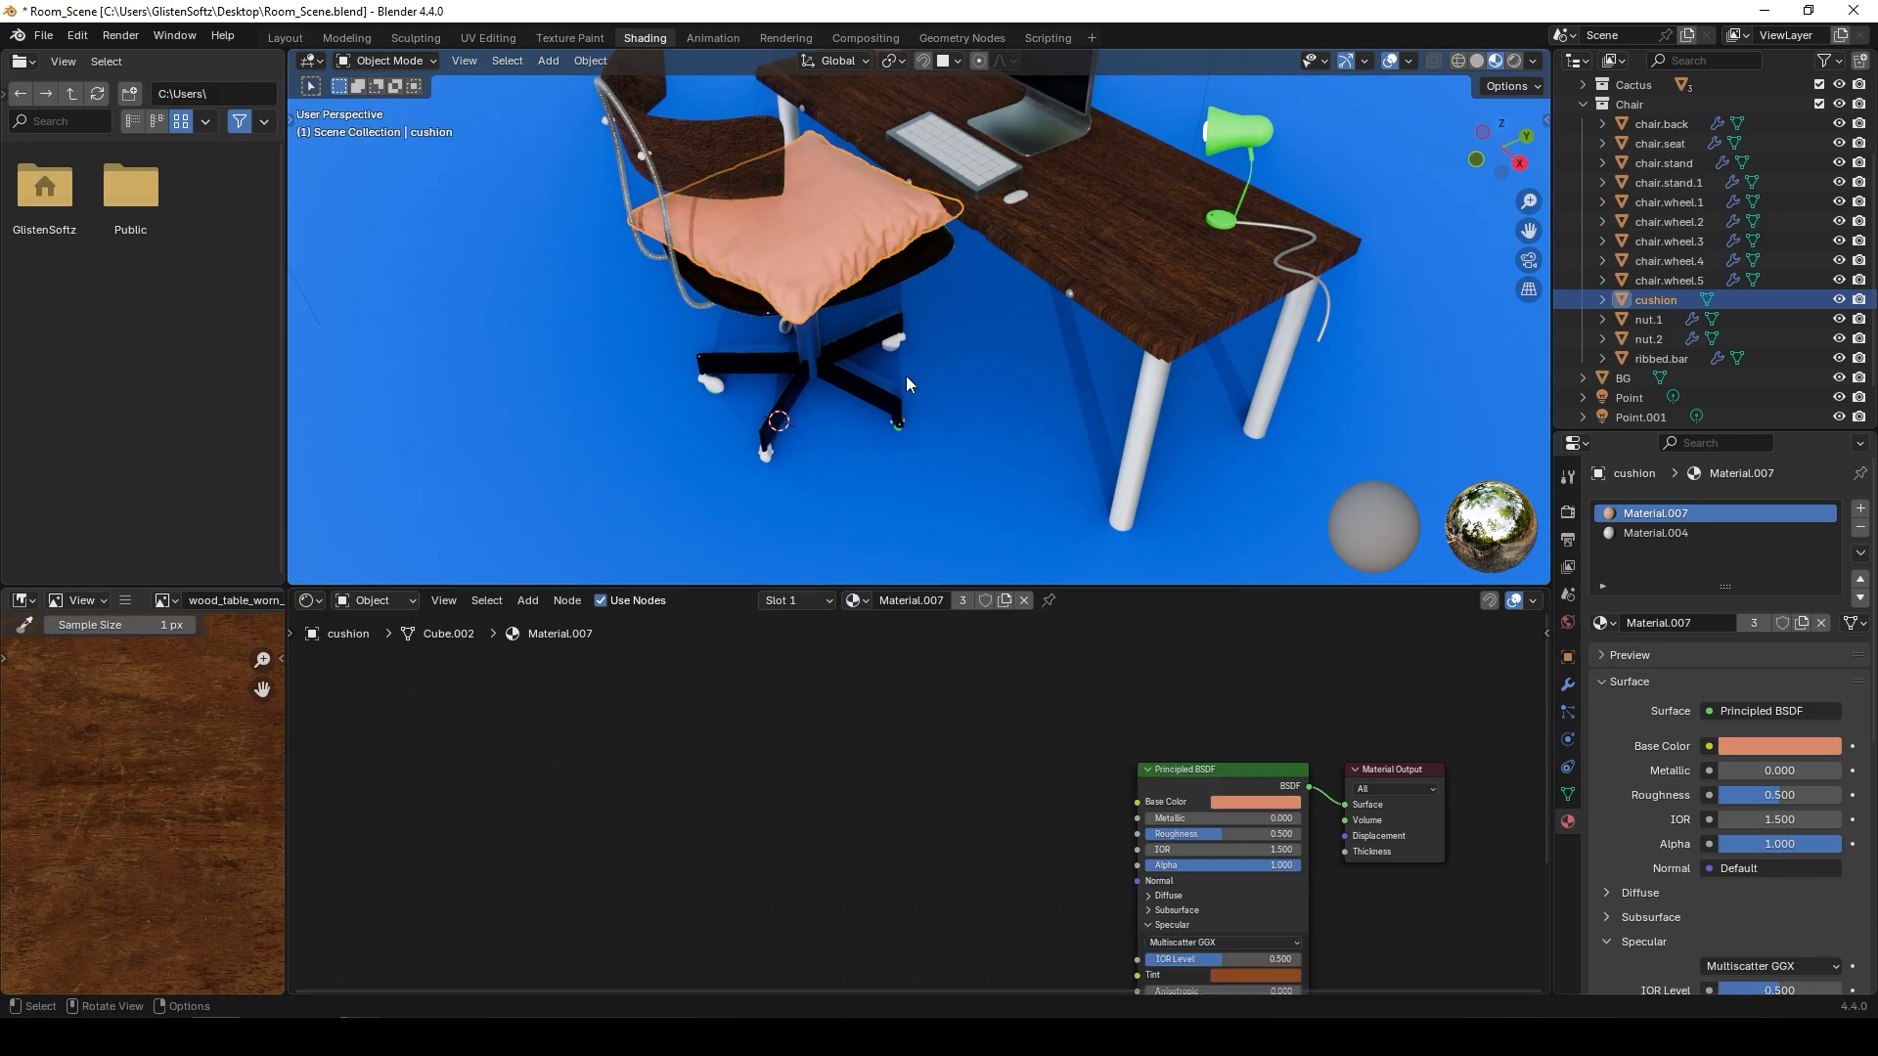
{"action": "middle_click_drag", "start_coordinate": [906, 375], "coordinate": [835, 335]}
{"action": "scroll", "coordinate": [941, 358], "scroll_direction": "down", "scroll_amount": 5}
{"action": "scroll", "coordinate": [941, 358], "scroll_direction": "down", "scroll_amount": 2}
- Switch to the camera view and render the desk scene as a still image
{"action": "key", "text": "KP_0"}
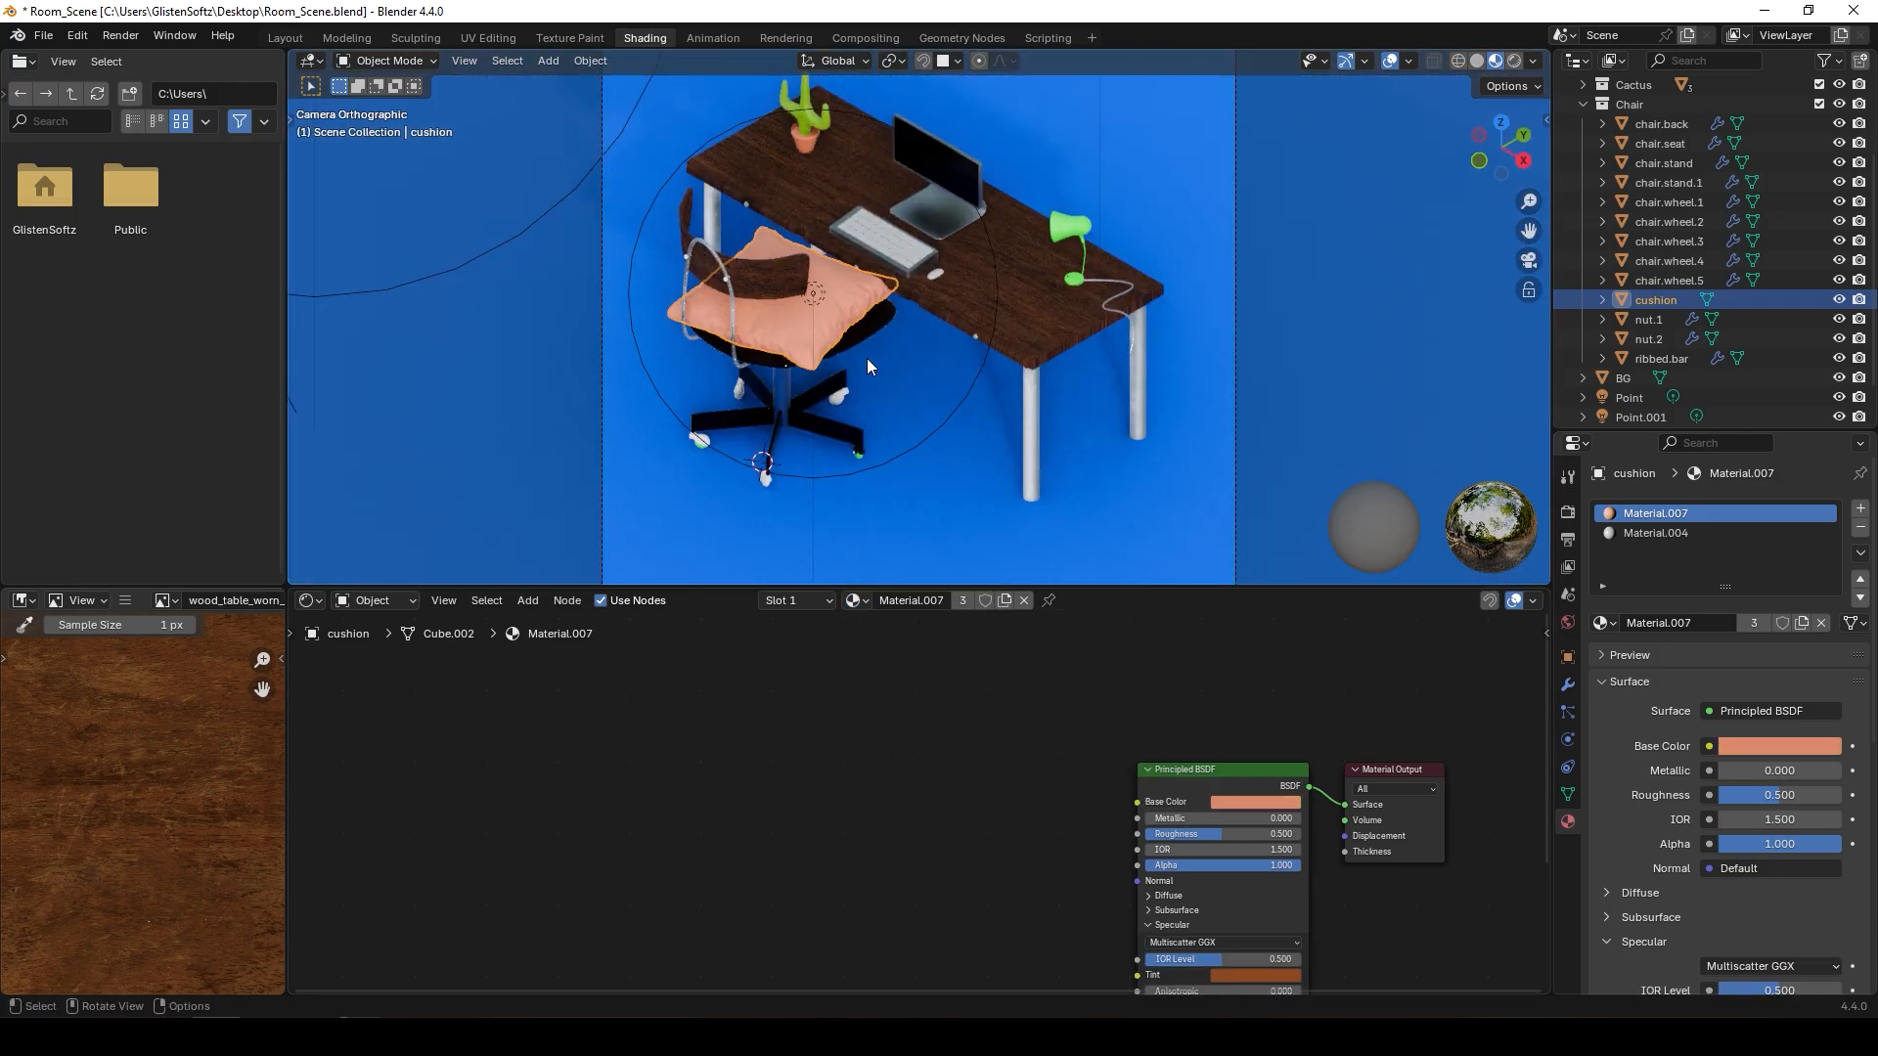
{"action": "scroll", "coordinate": [798, 372], "scroll_direction": "down", "scroll_amount": 2}
{"action": "scroll", "coordinate": [799, 371], "scroll_direction": "down", "scroll_amount": 1}
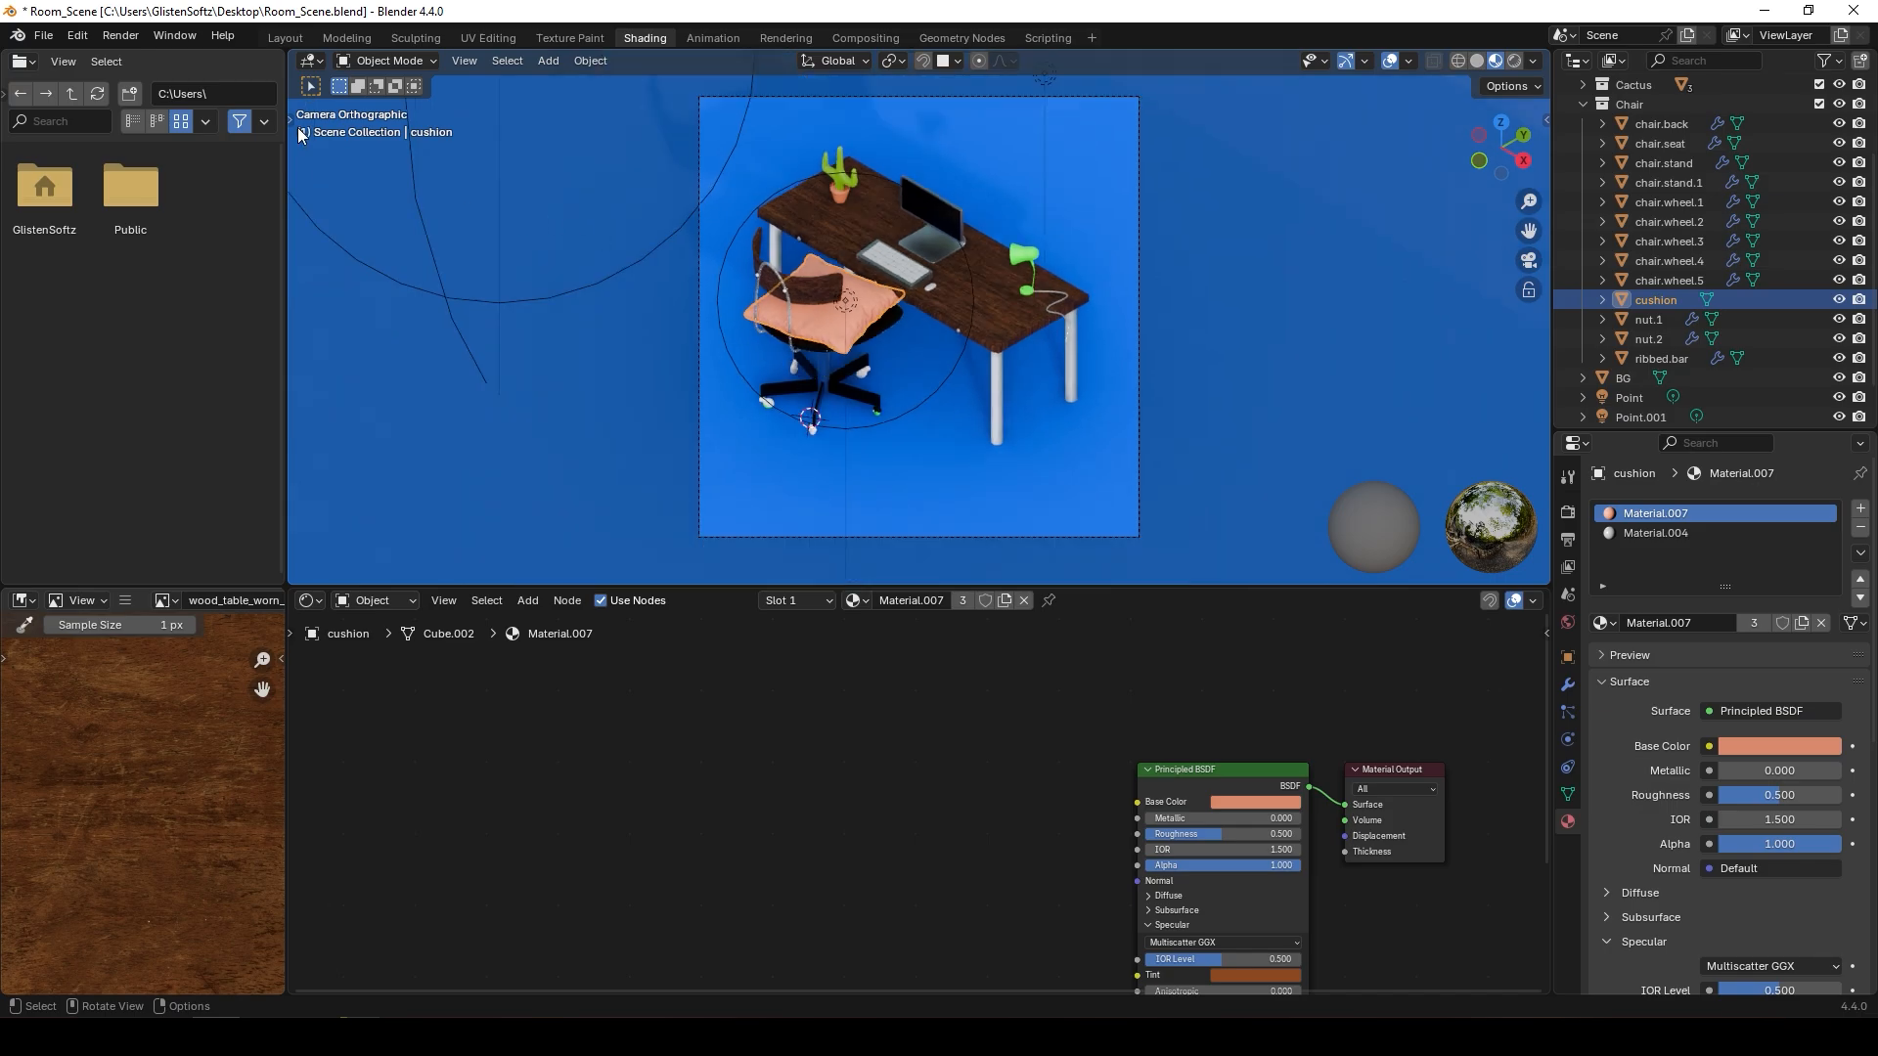
{"action": "left_click", "coordinate": [122, 42]}
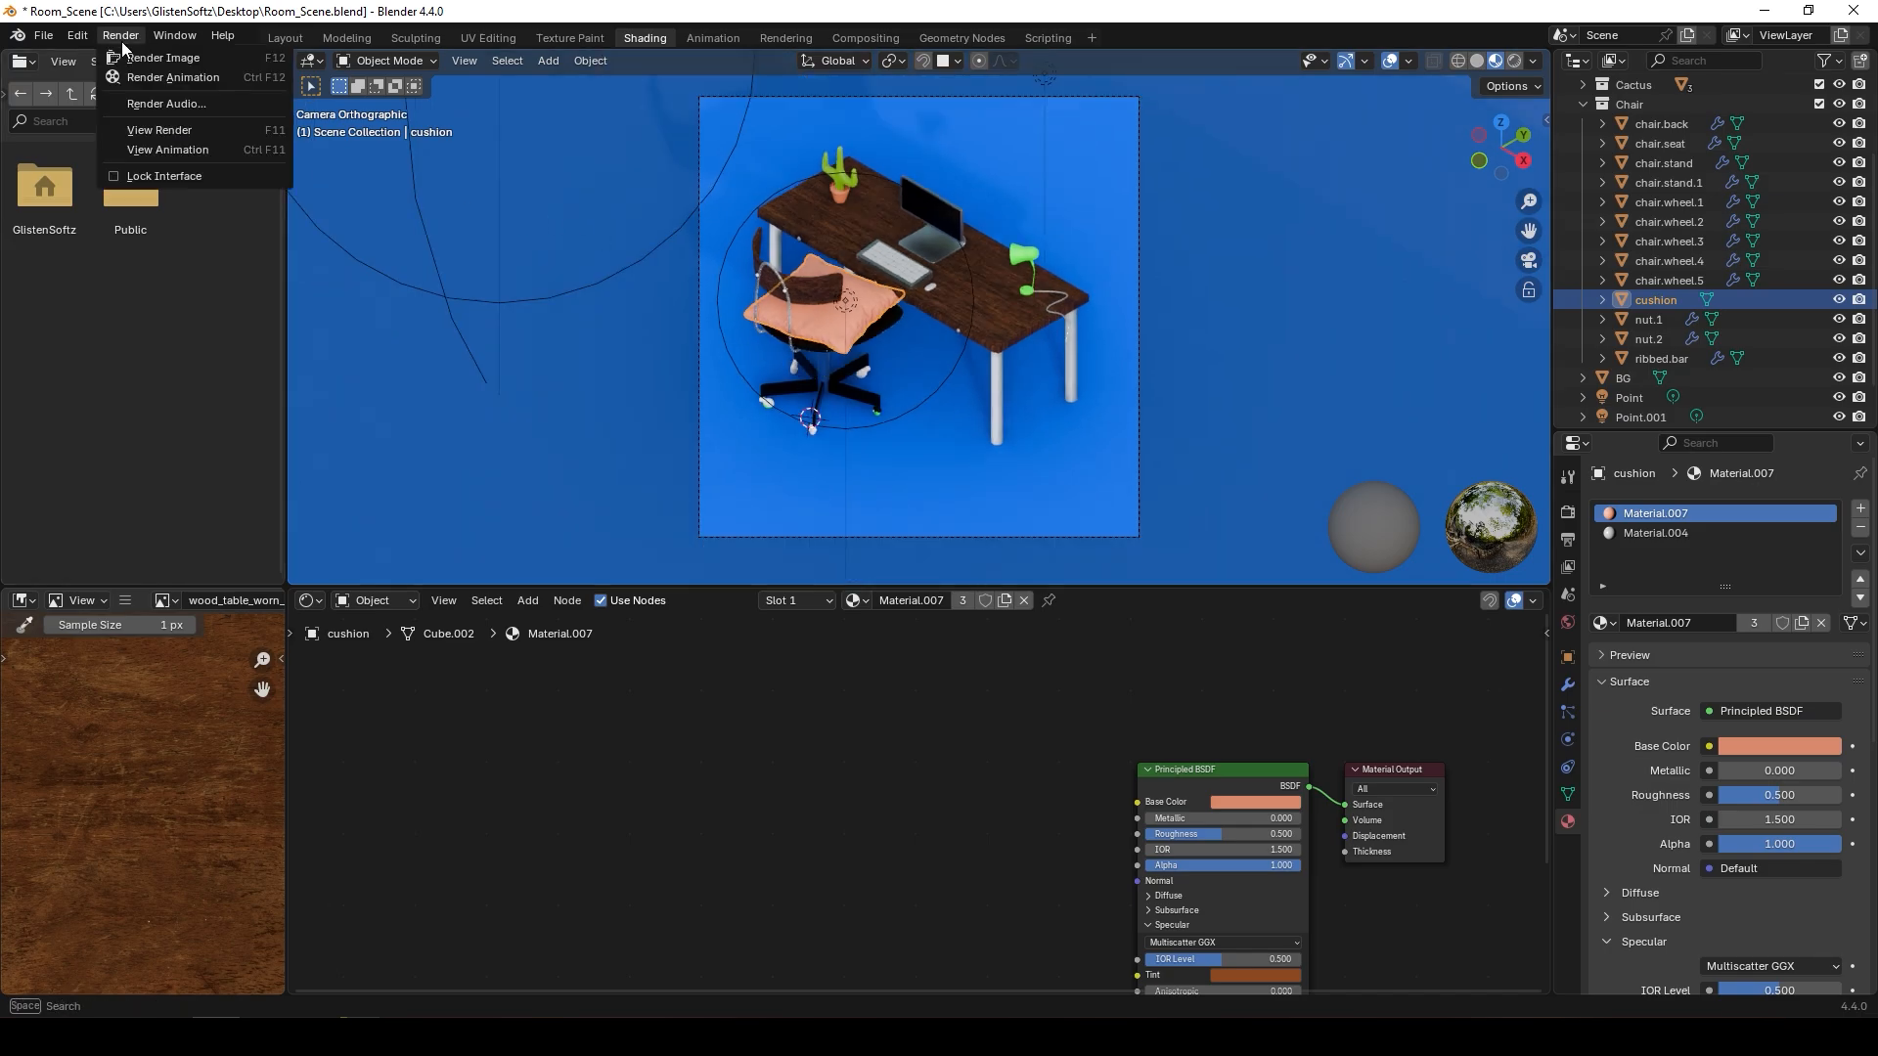
{"action": "left_click", "coordinate": [137, 57]}
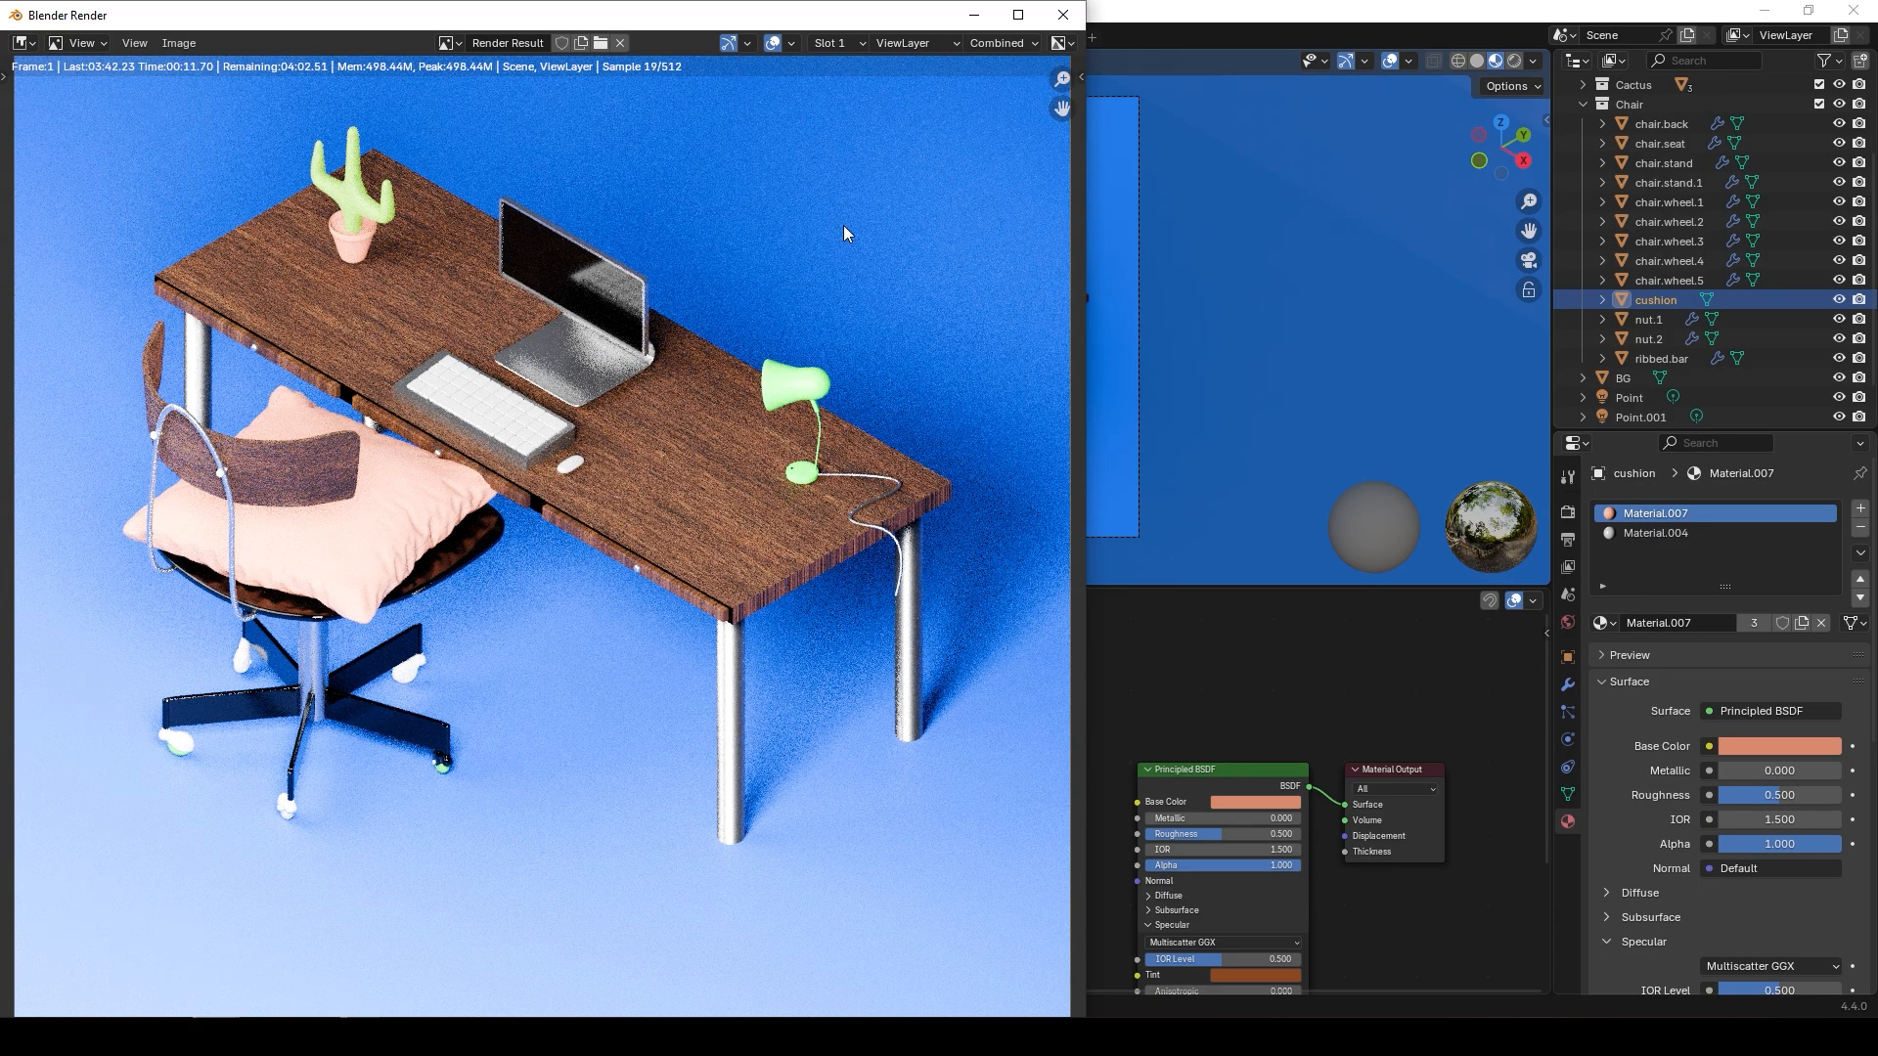
{"action": "scroll", "coordinate": [843, 225], "scroll_direction": "down", "scroll_amount": 2}
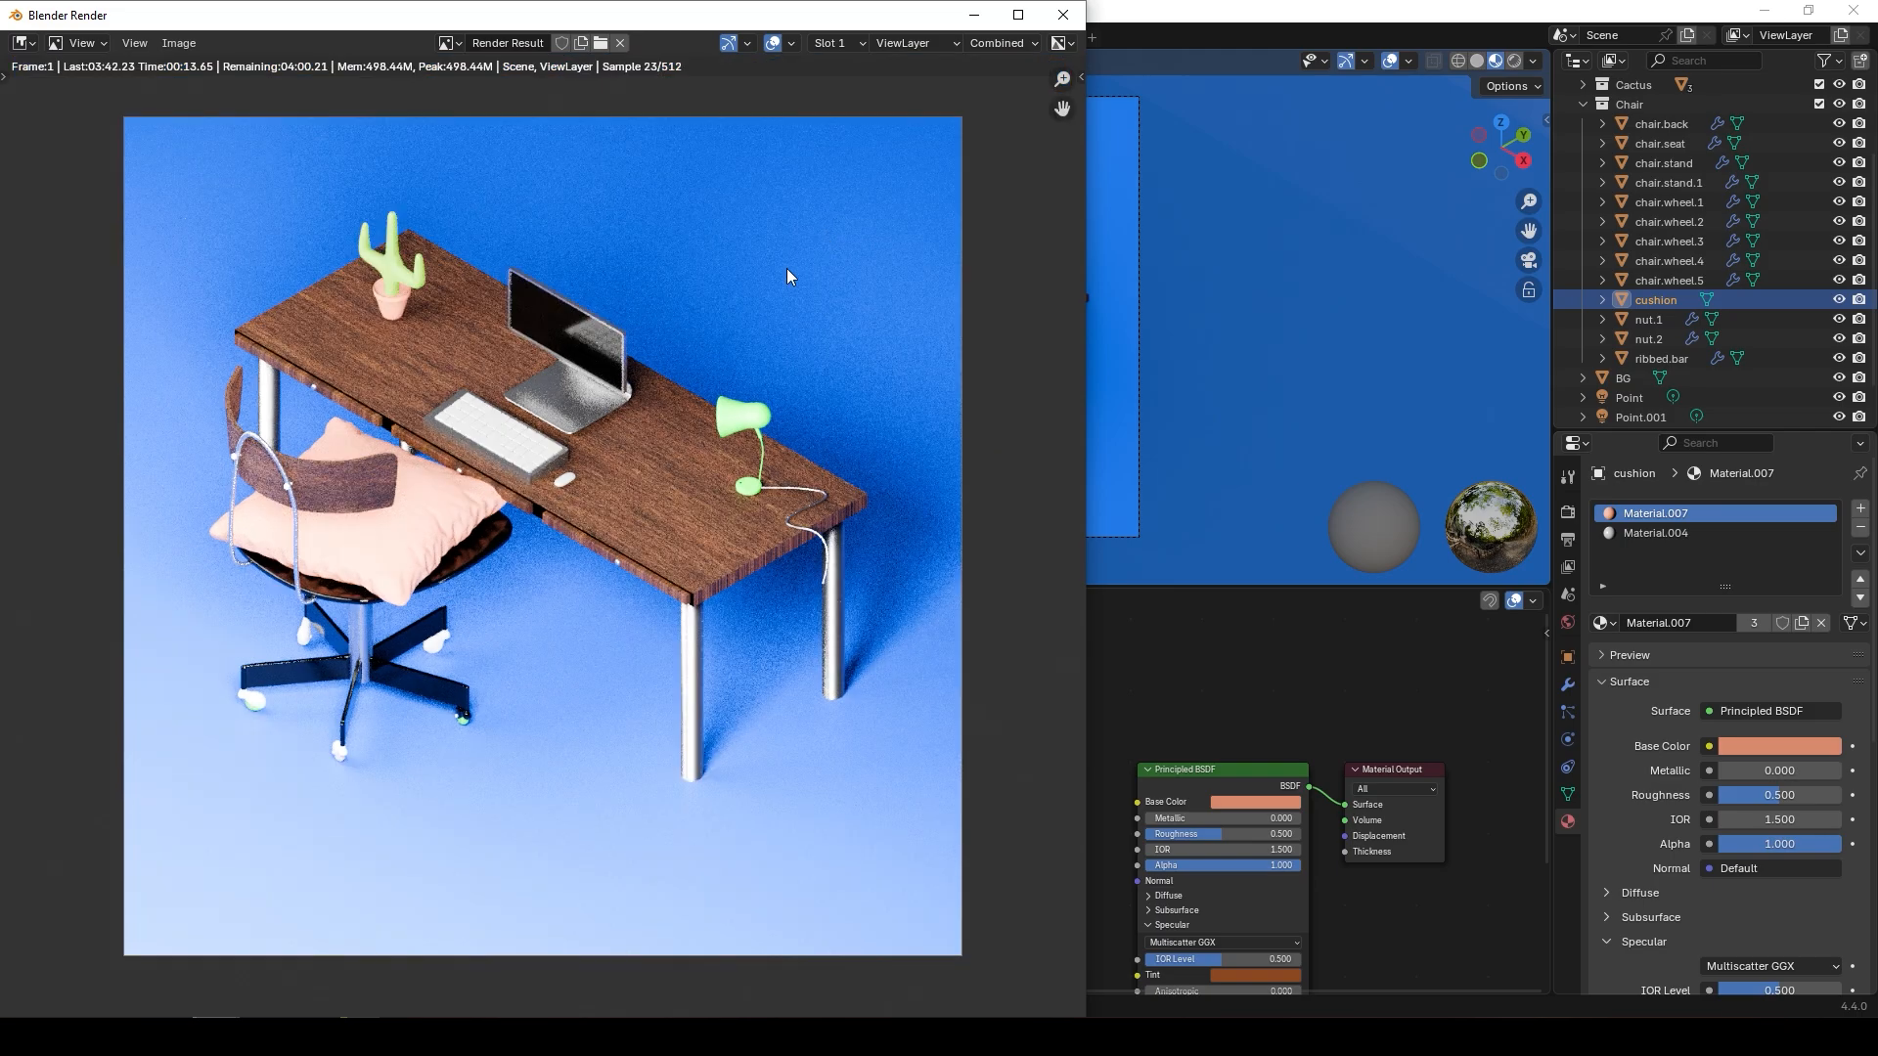